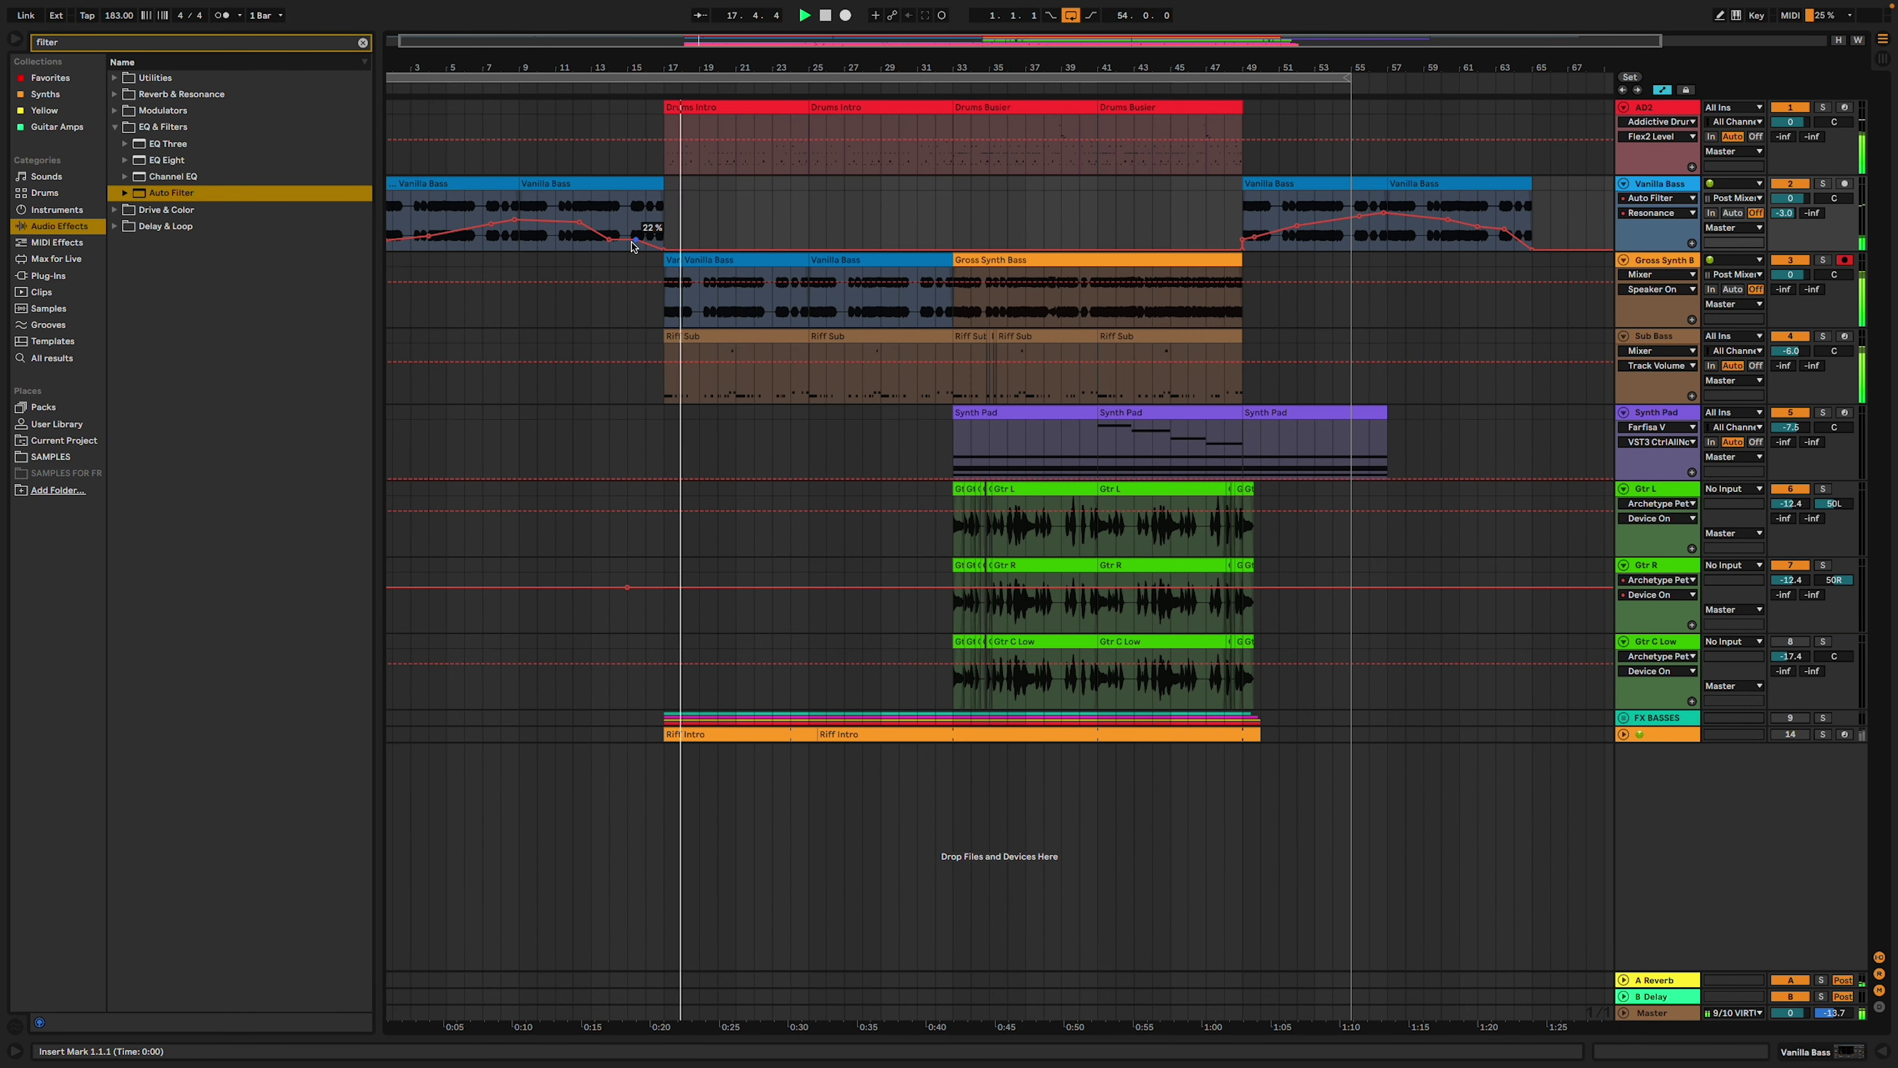
Raise send A on the Gross Synth Bass track and return to the arrangement.
double_click(1659, 260)
key("Tab")
left_click_drag(575, 700, 575, 613)
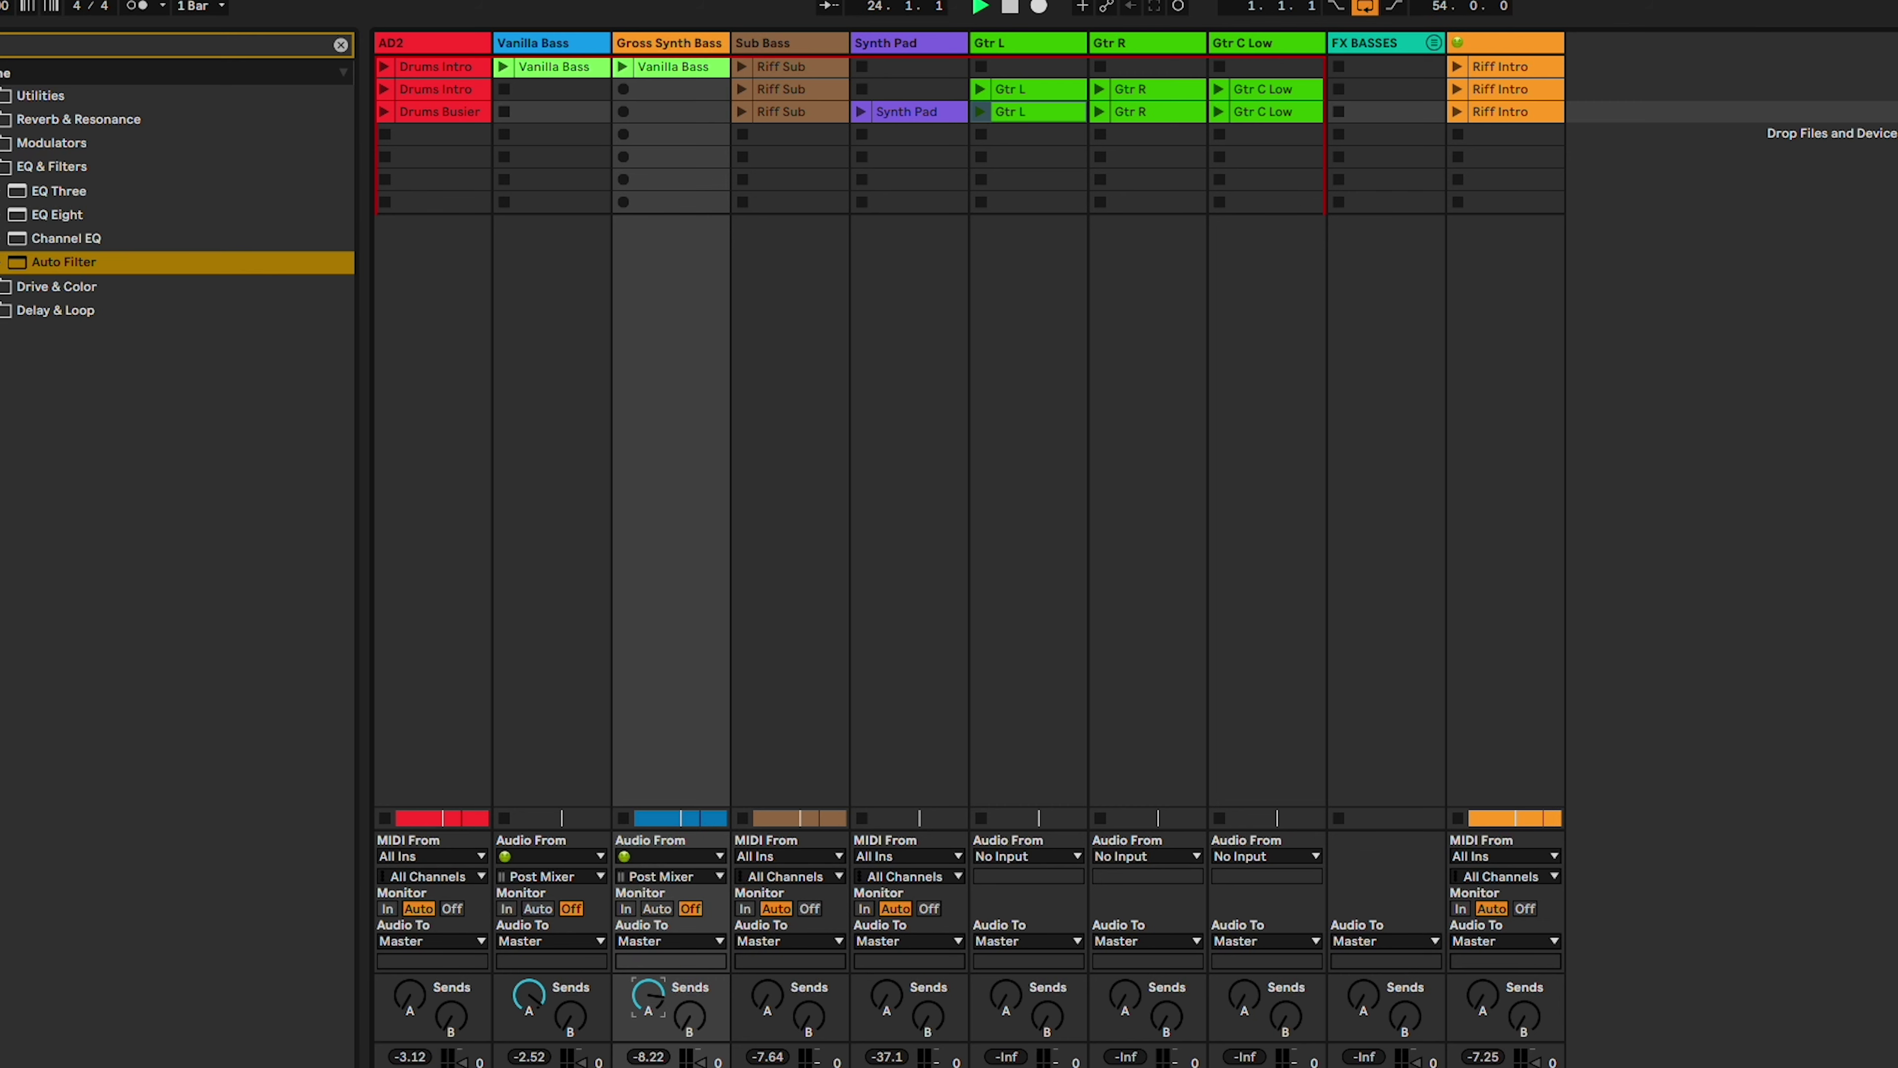
key("Tab")
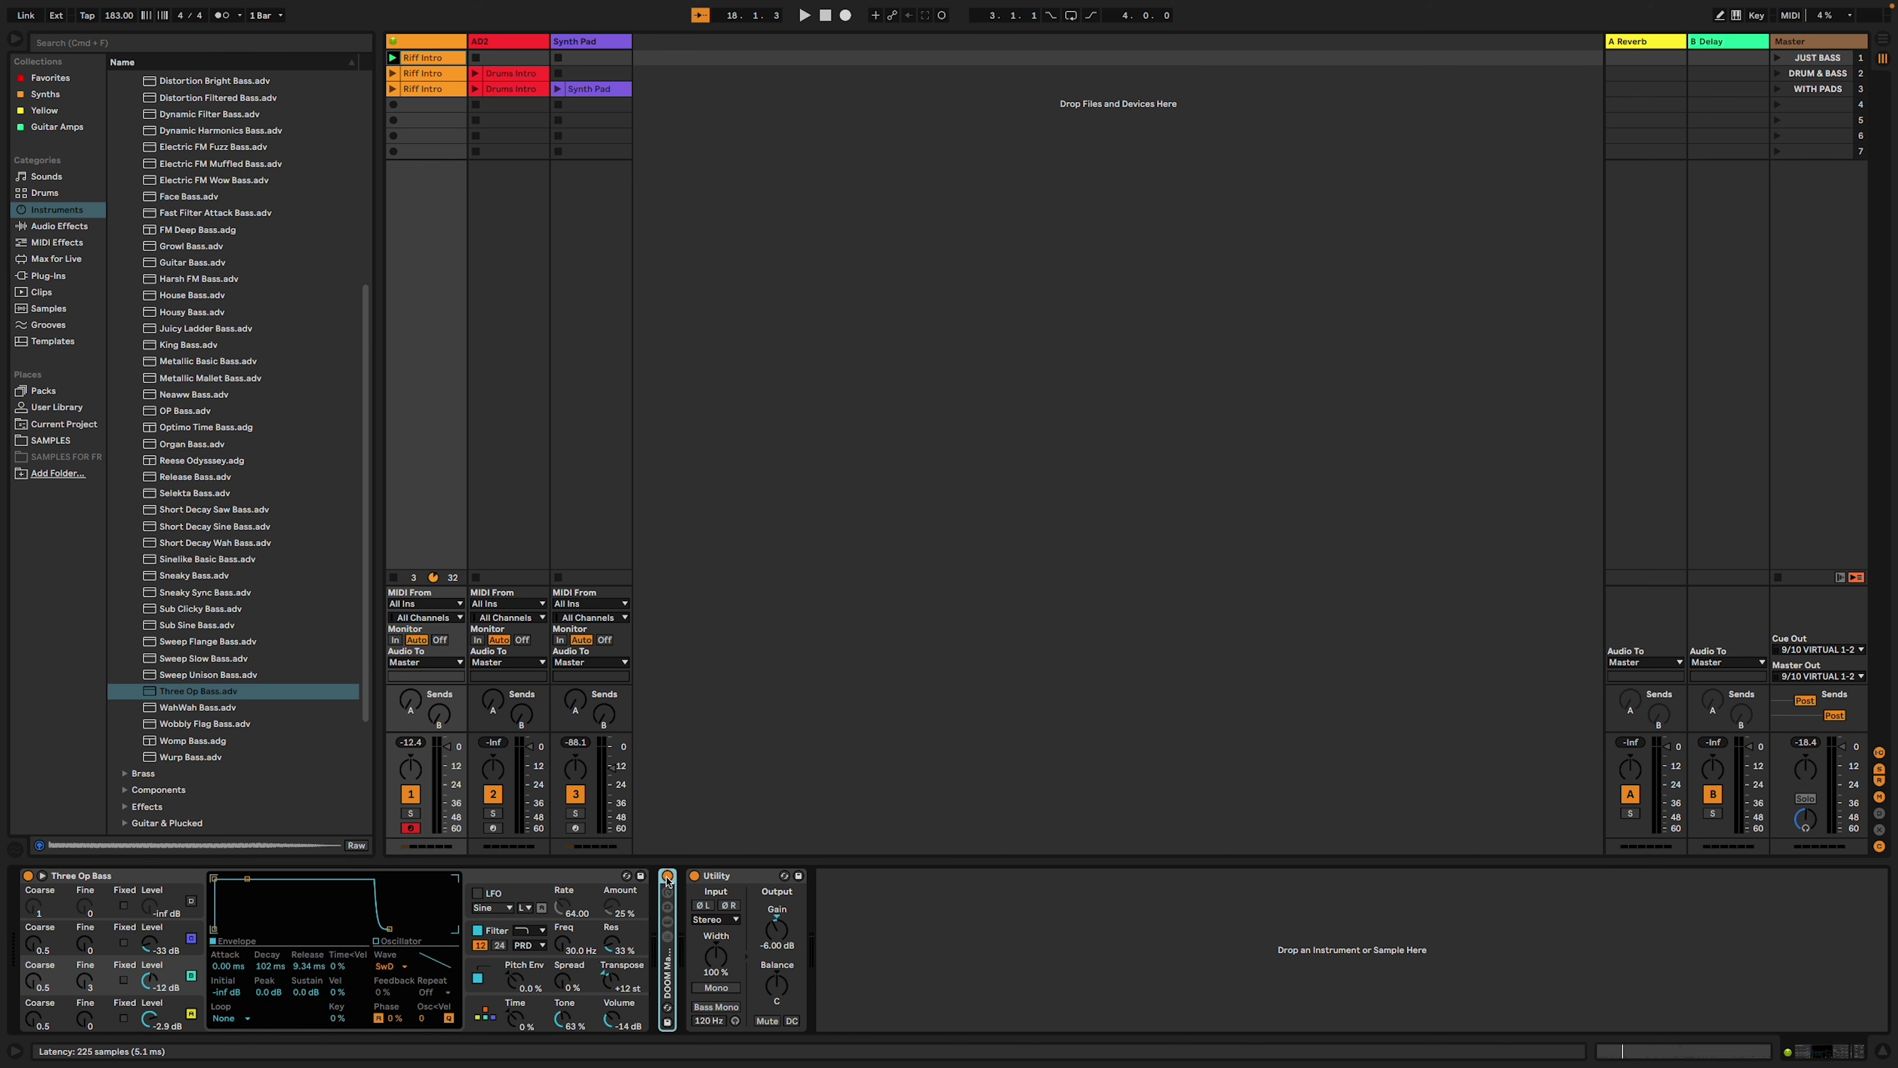
Bypass the DOOM rack and play the song with the first Riff Intro clip's notes open.
double_click(668, 943)
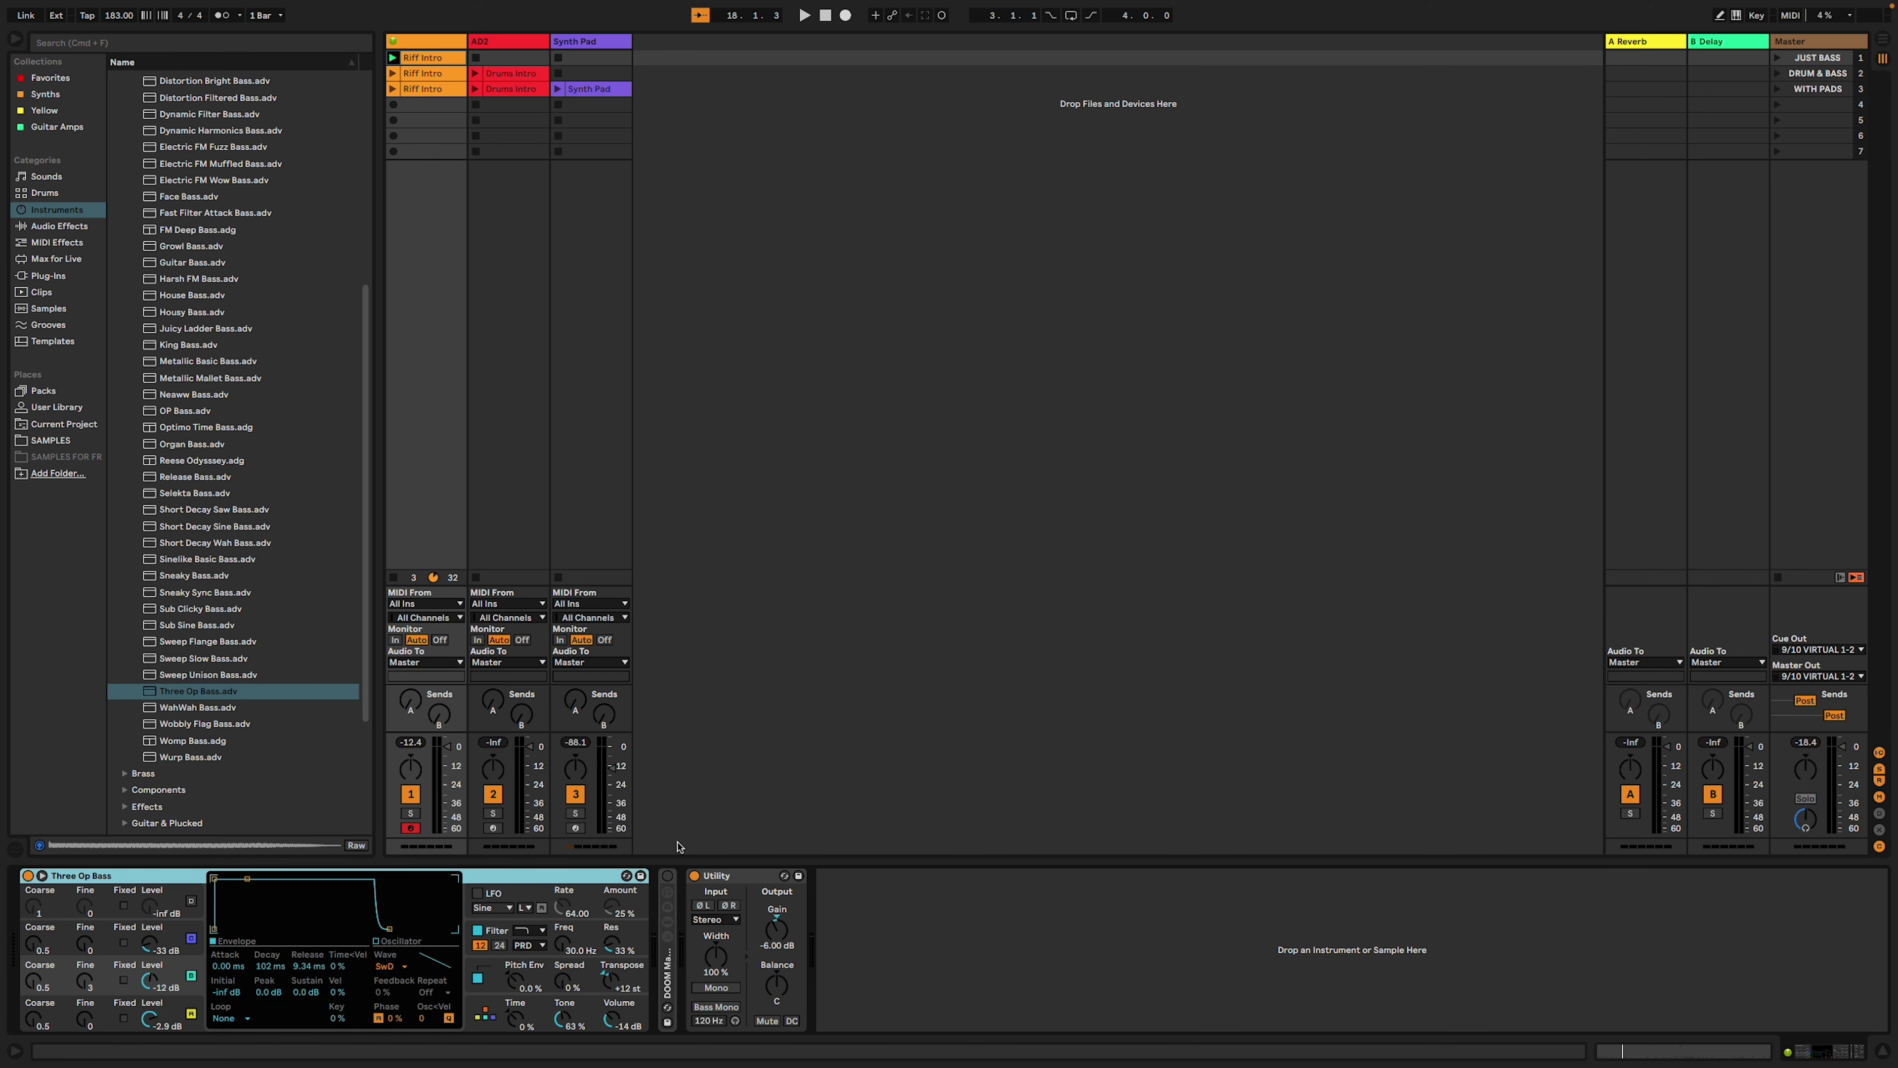
double_click(431, 65)
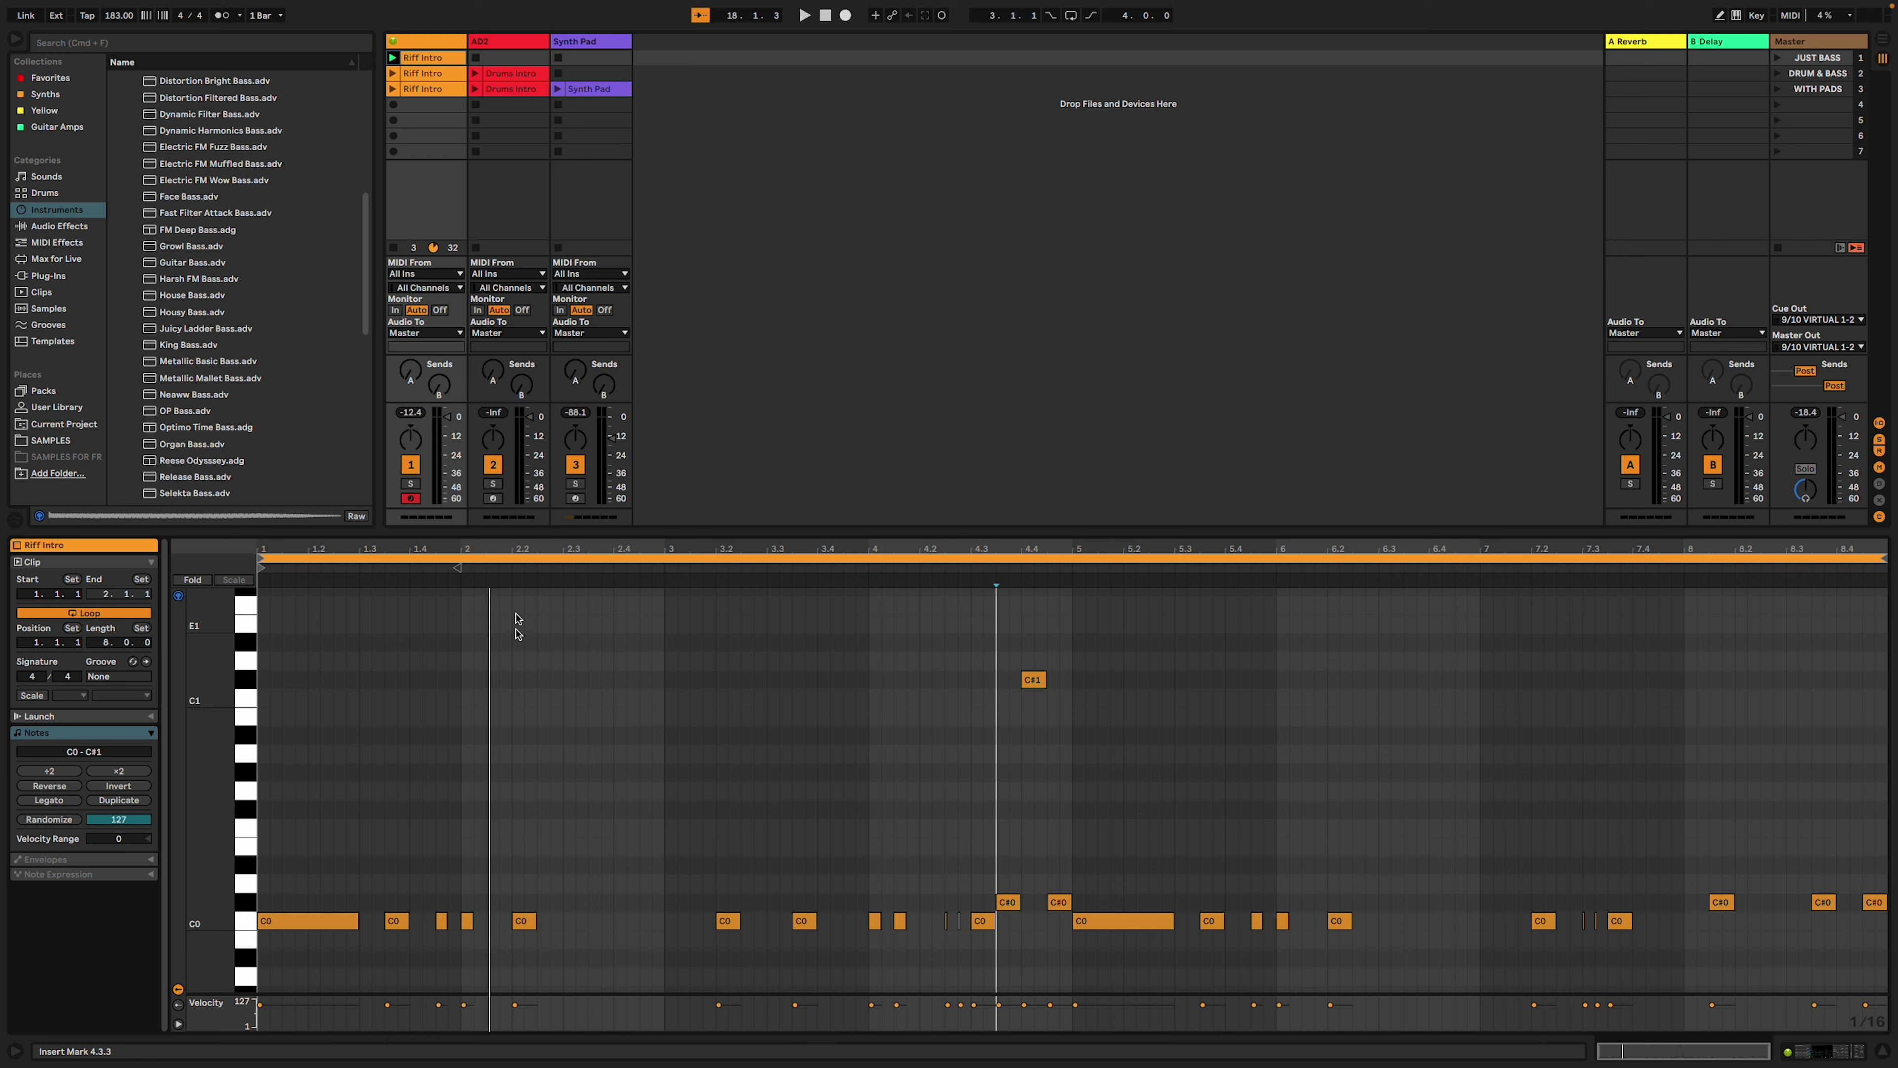
key("space")
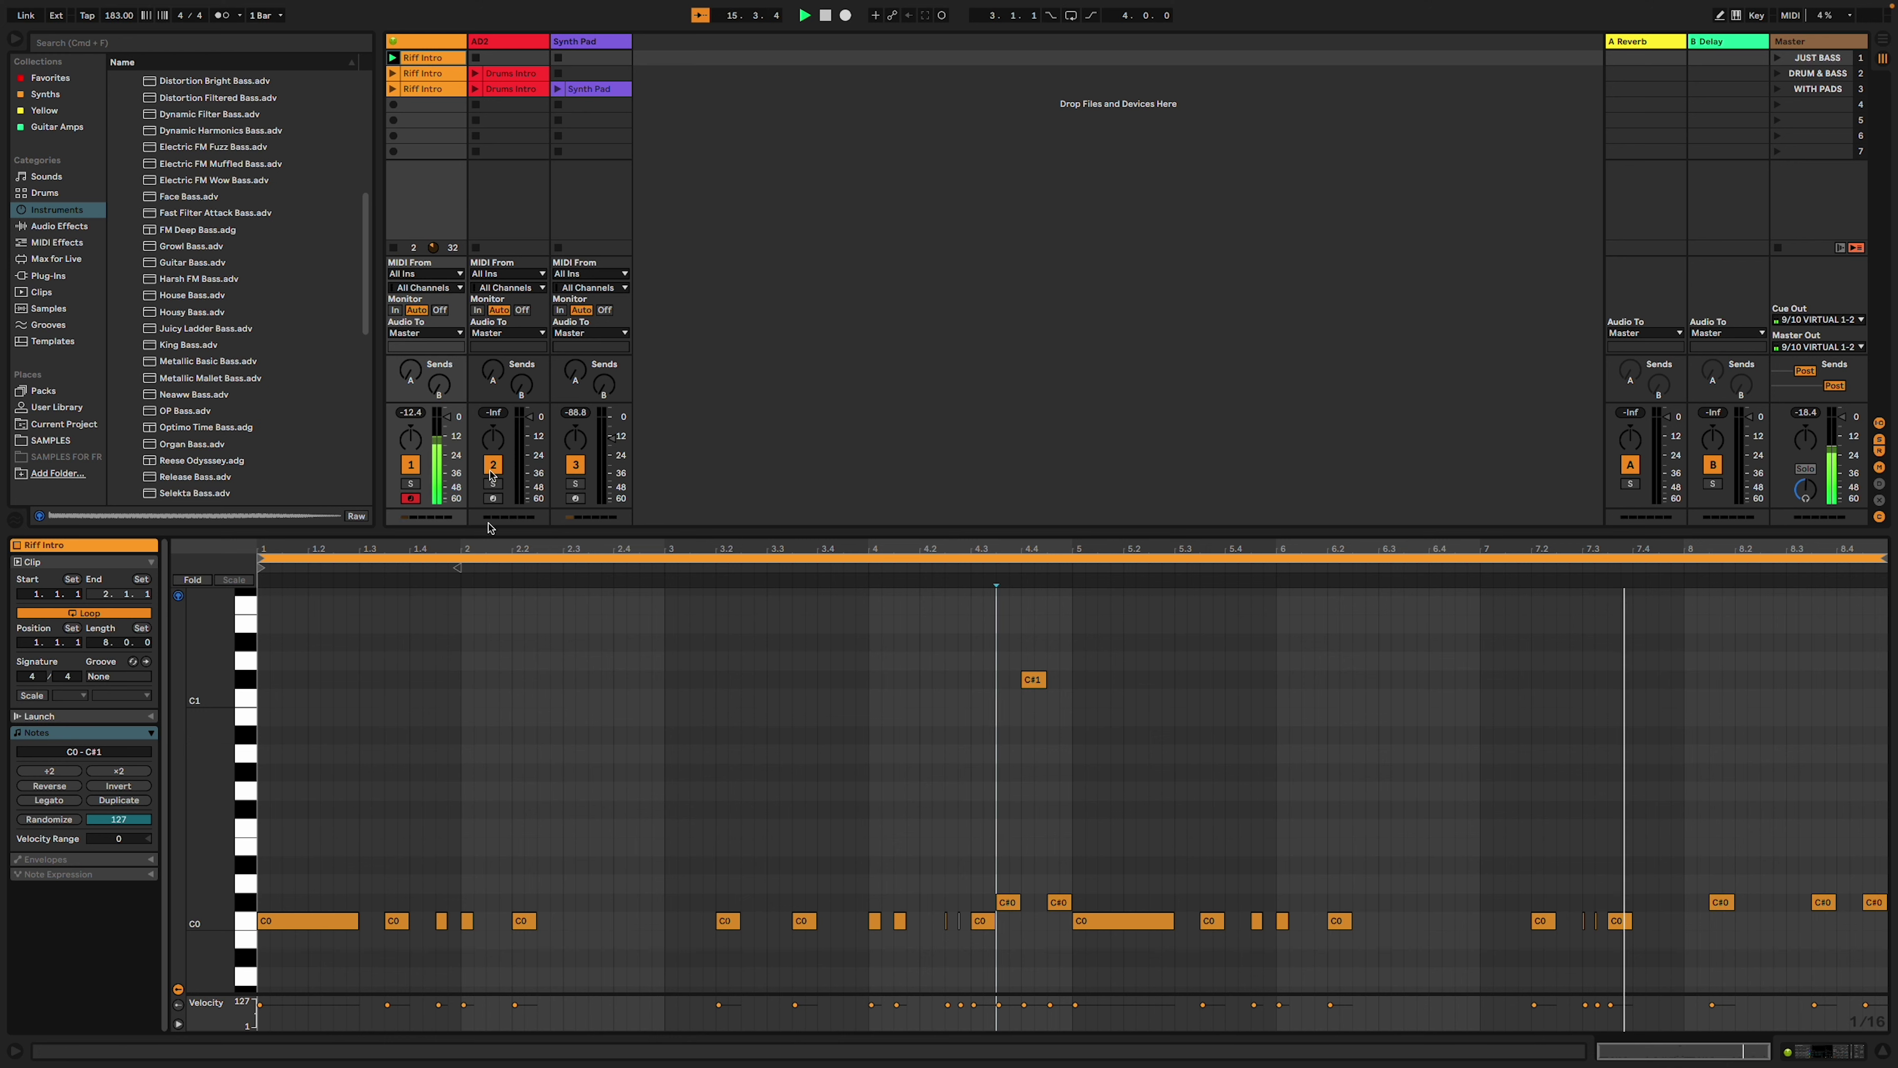
Browse the bass instrument presets and select Three Op Bass.adv.
key("shift+Tab")
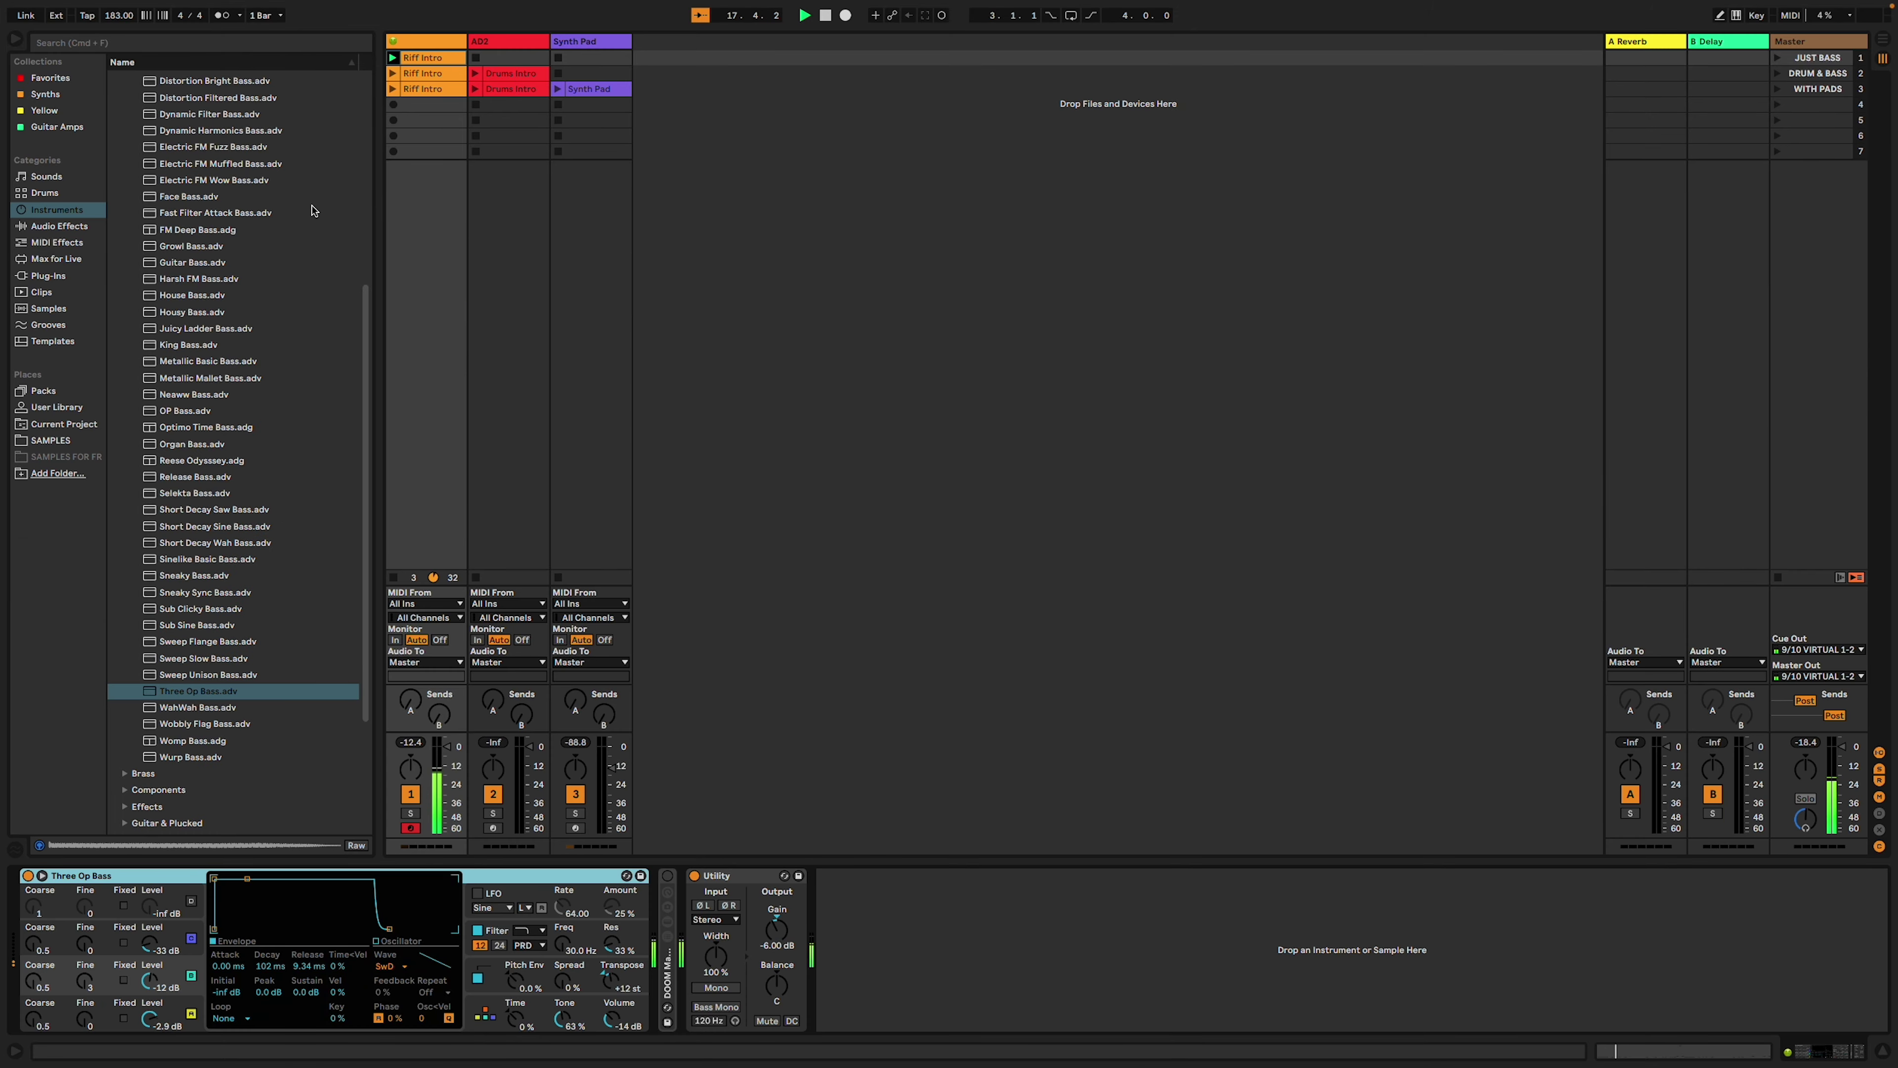
scroll(291, 339, "up", 10)
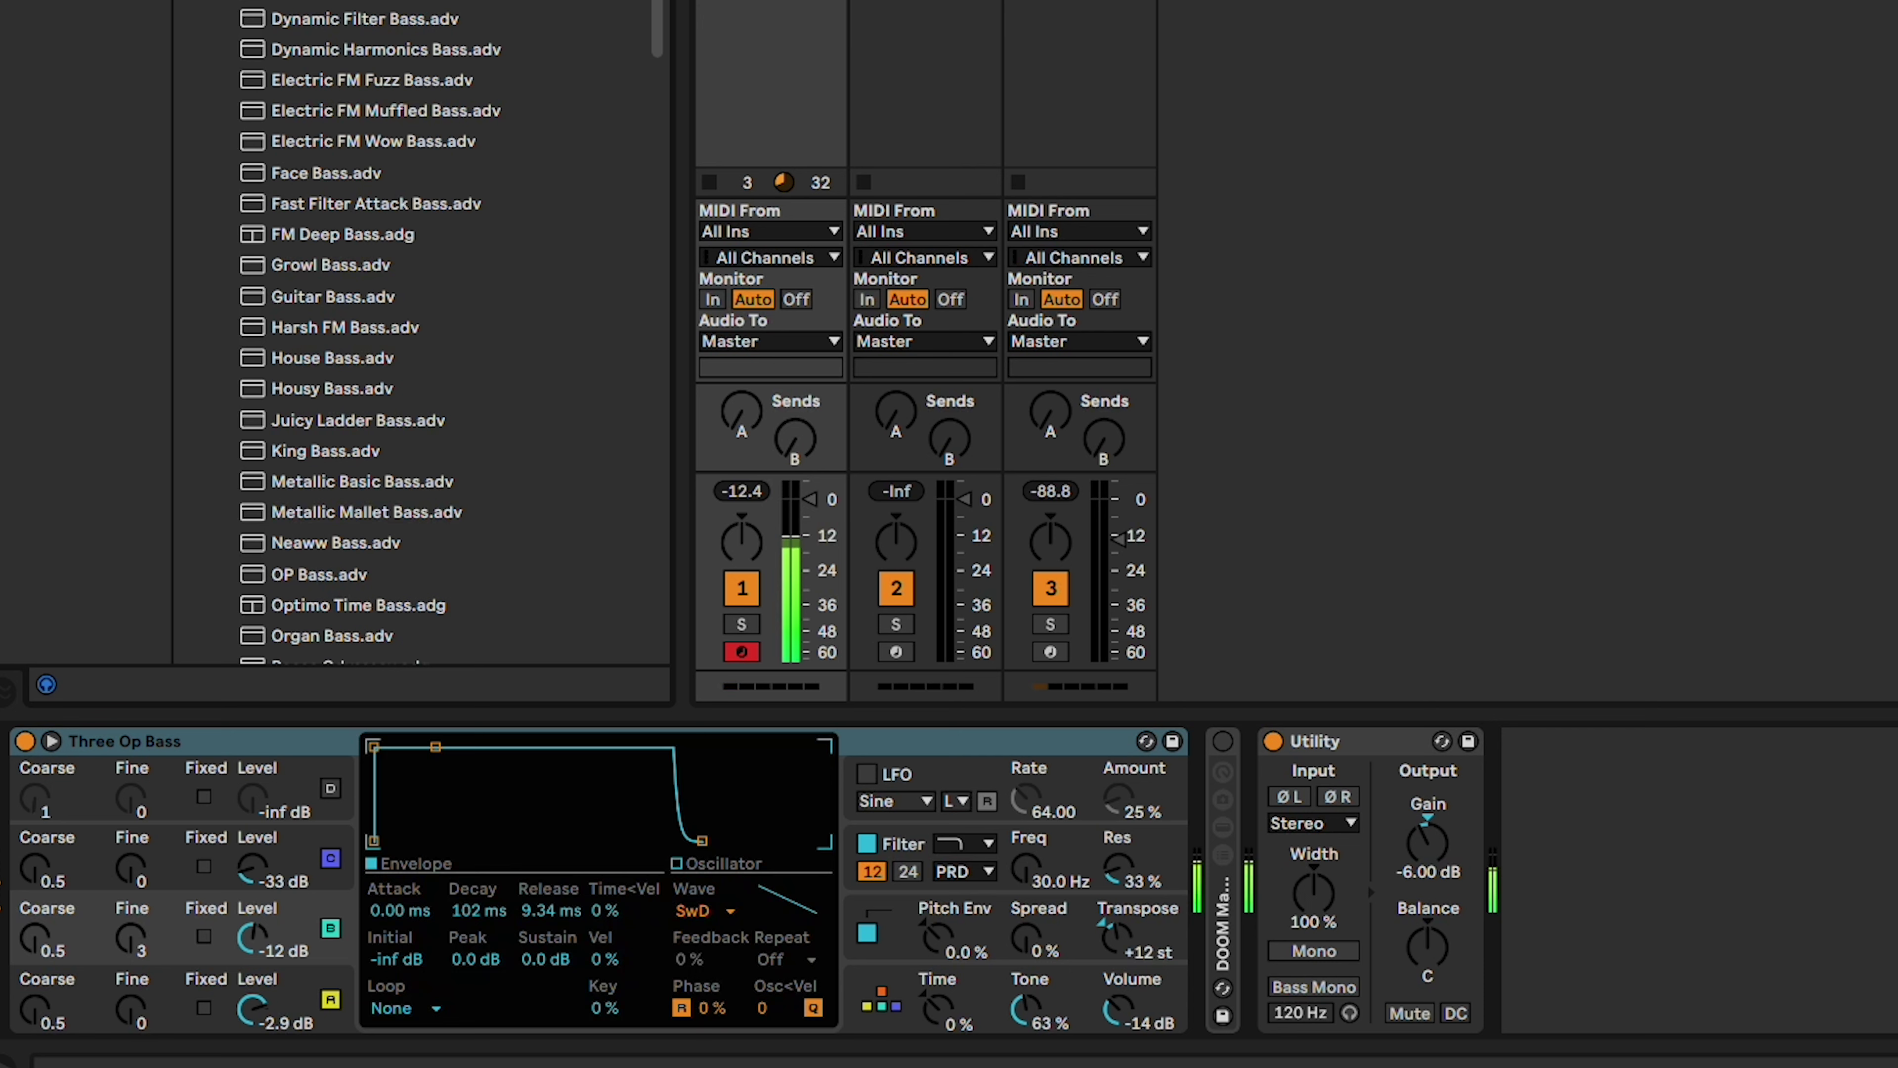
scroll(374, 337, "down", 10)
scroll(364, 150, "down", 4)
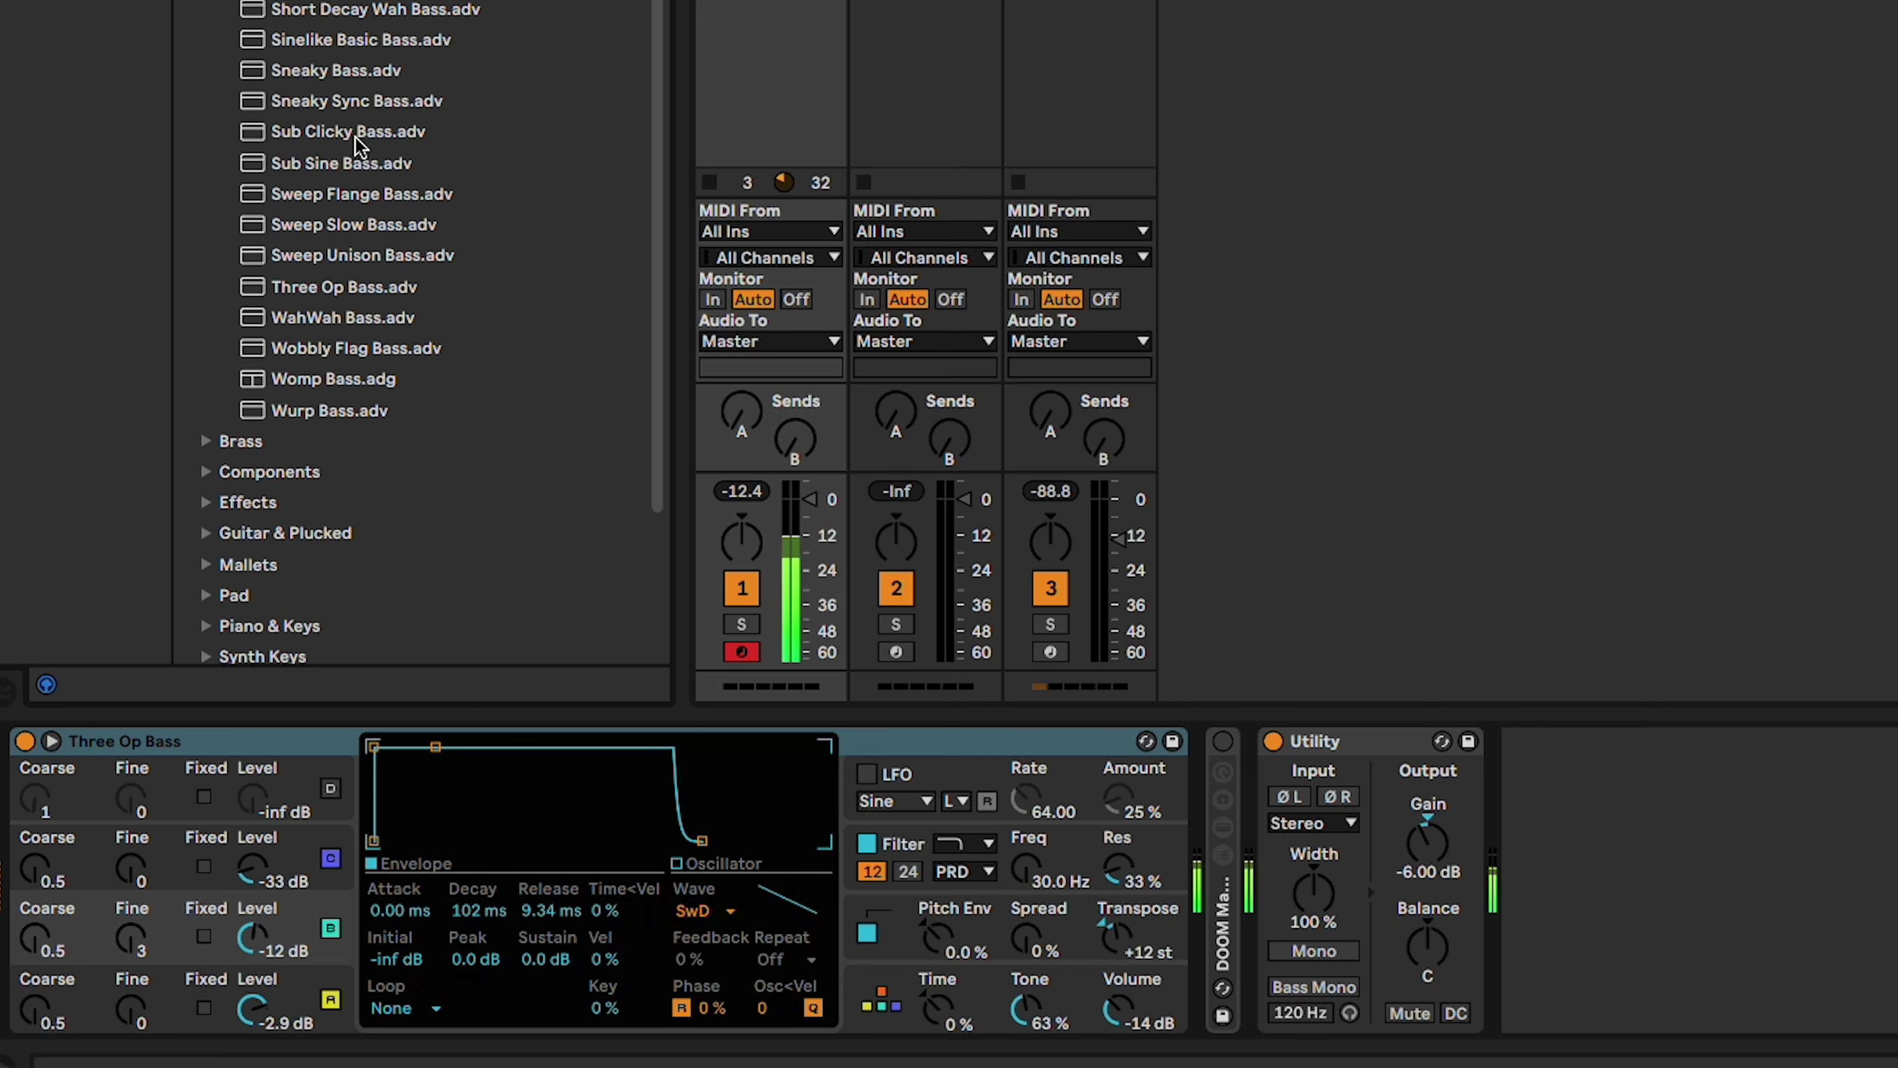
left_click(366, 287)
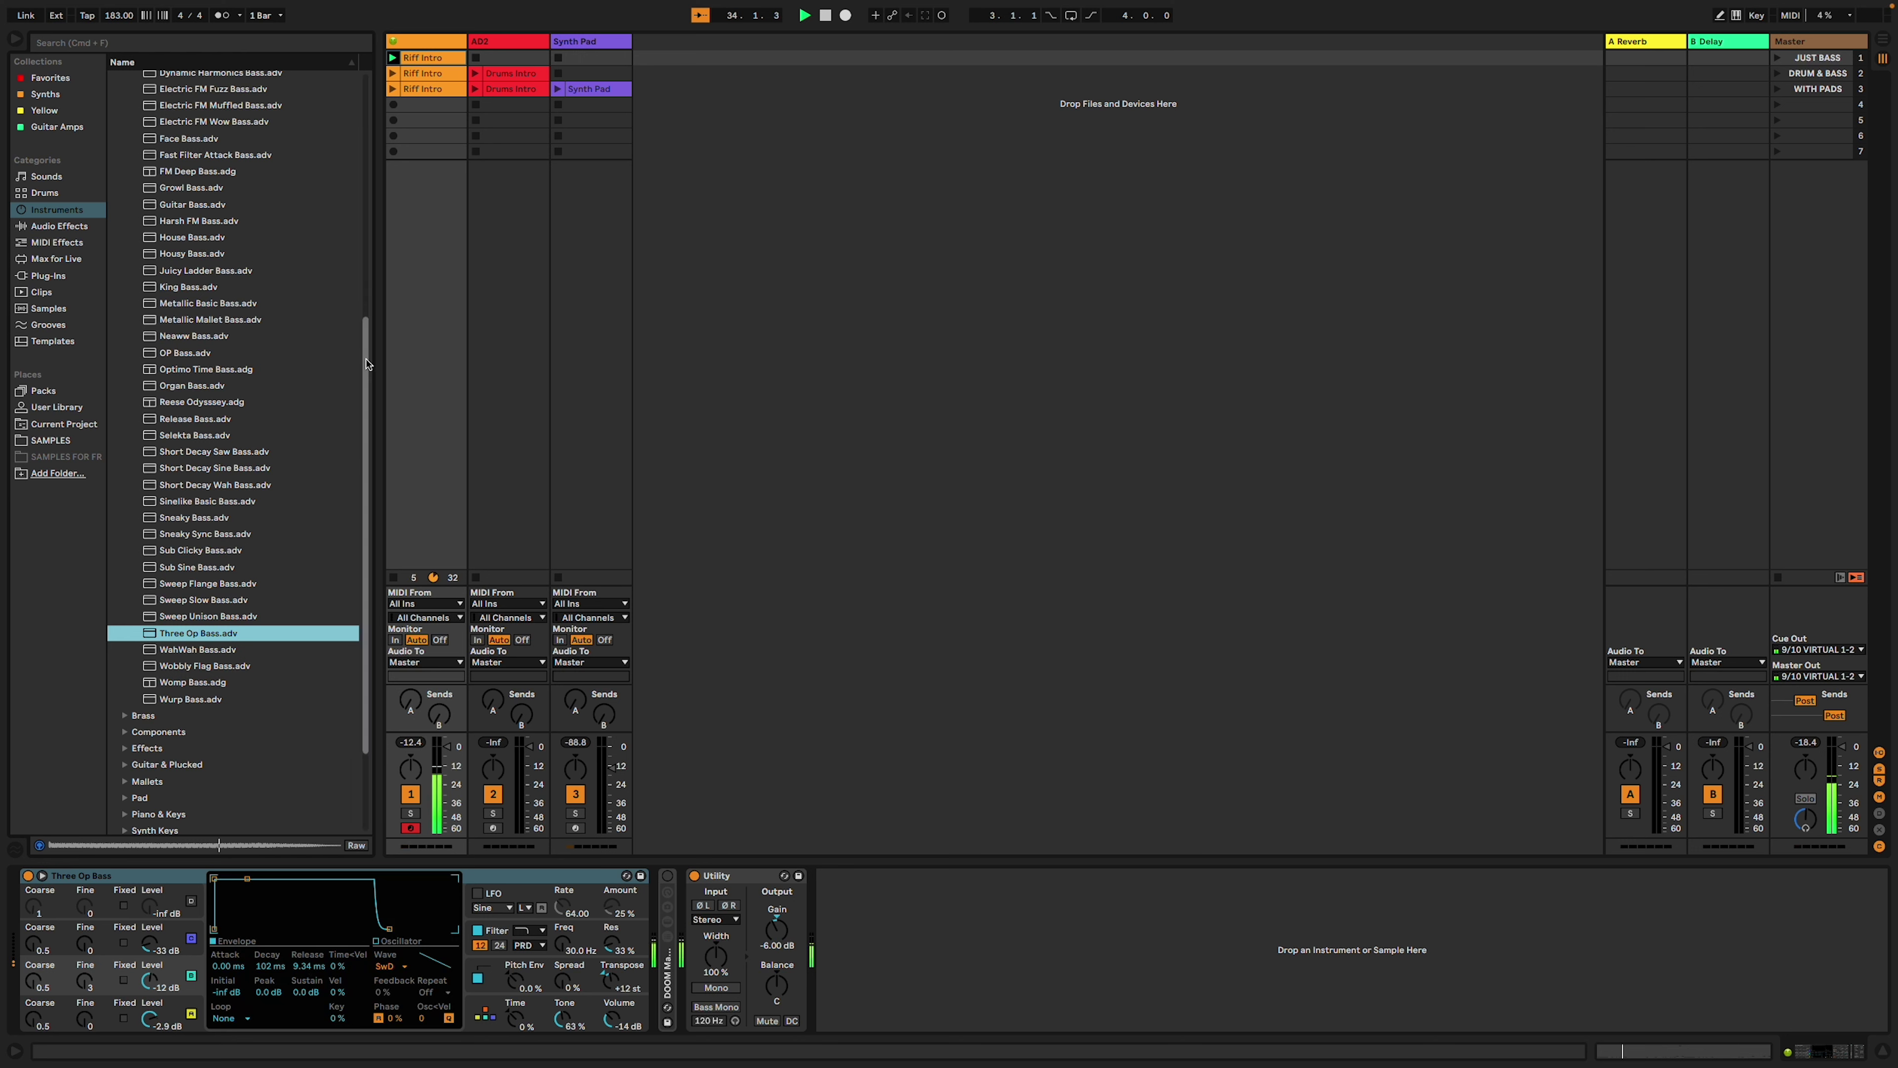
Review the first Riff Intro clip's notes alongside the track's device chain.
left_click(423, 57)
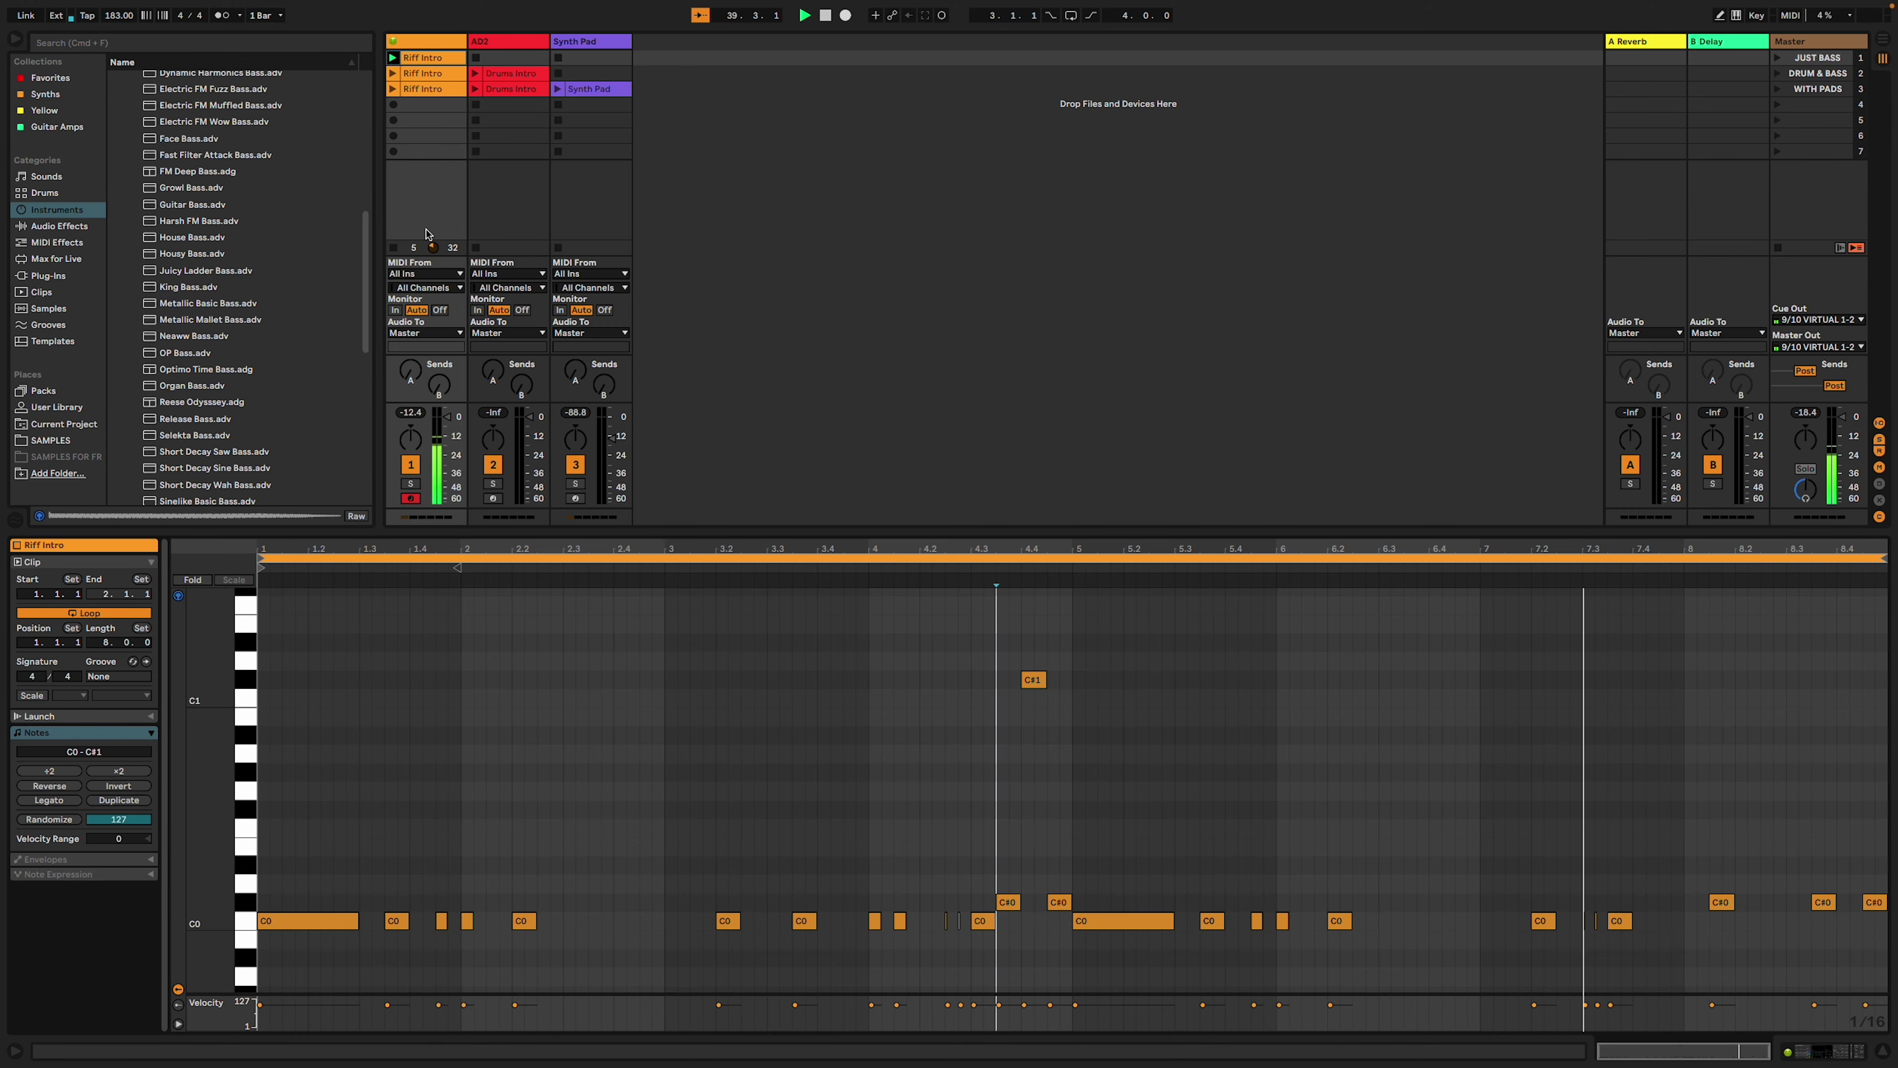
left_click(430, 45)
left_click(668, 875)
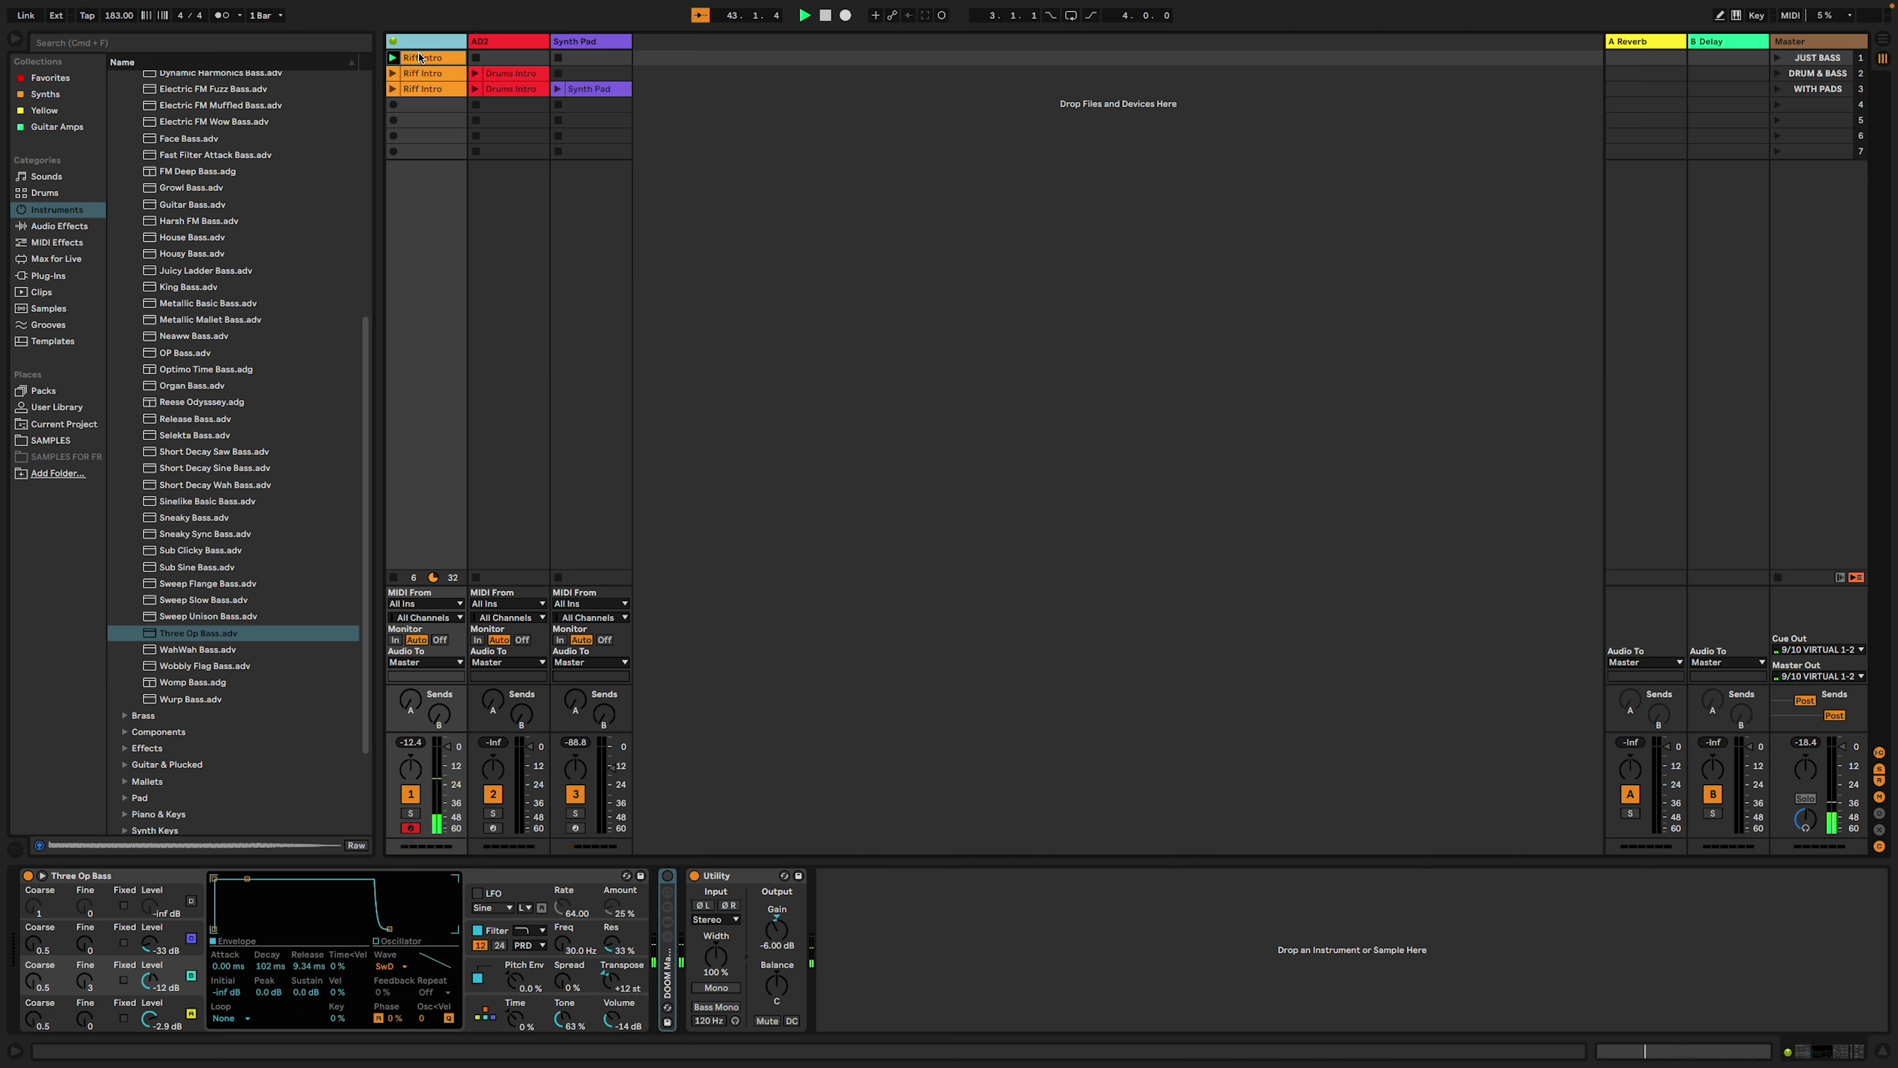
left_click(423, 57)
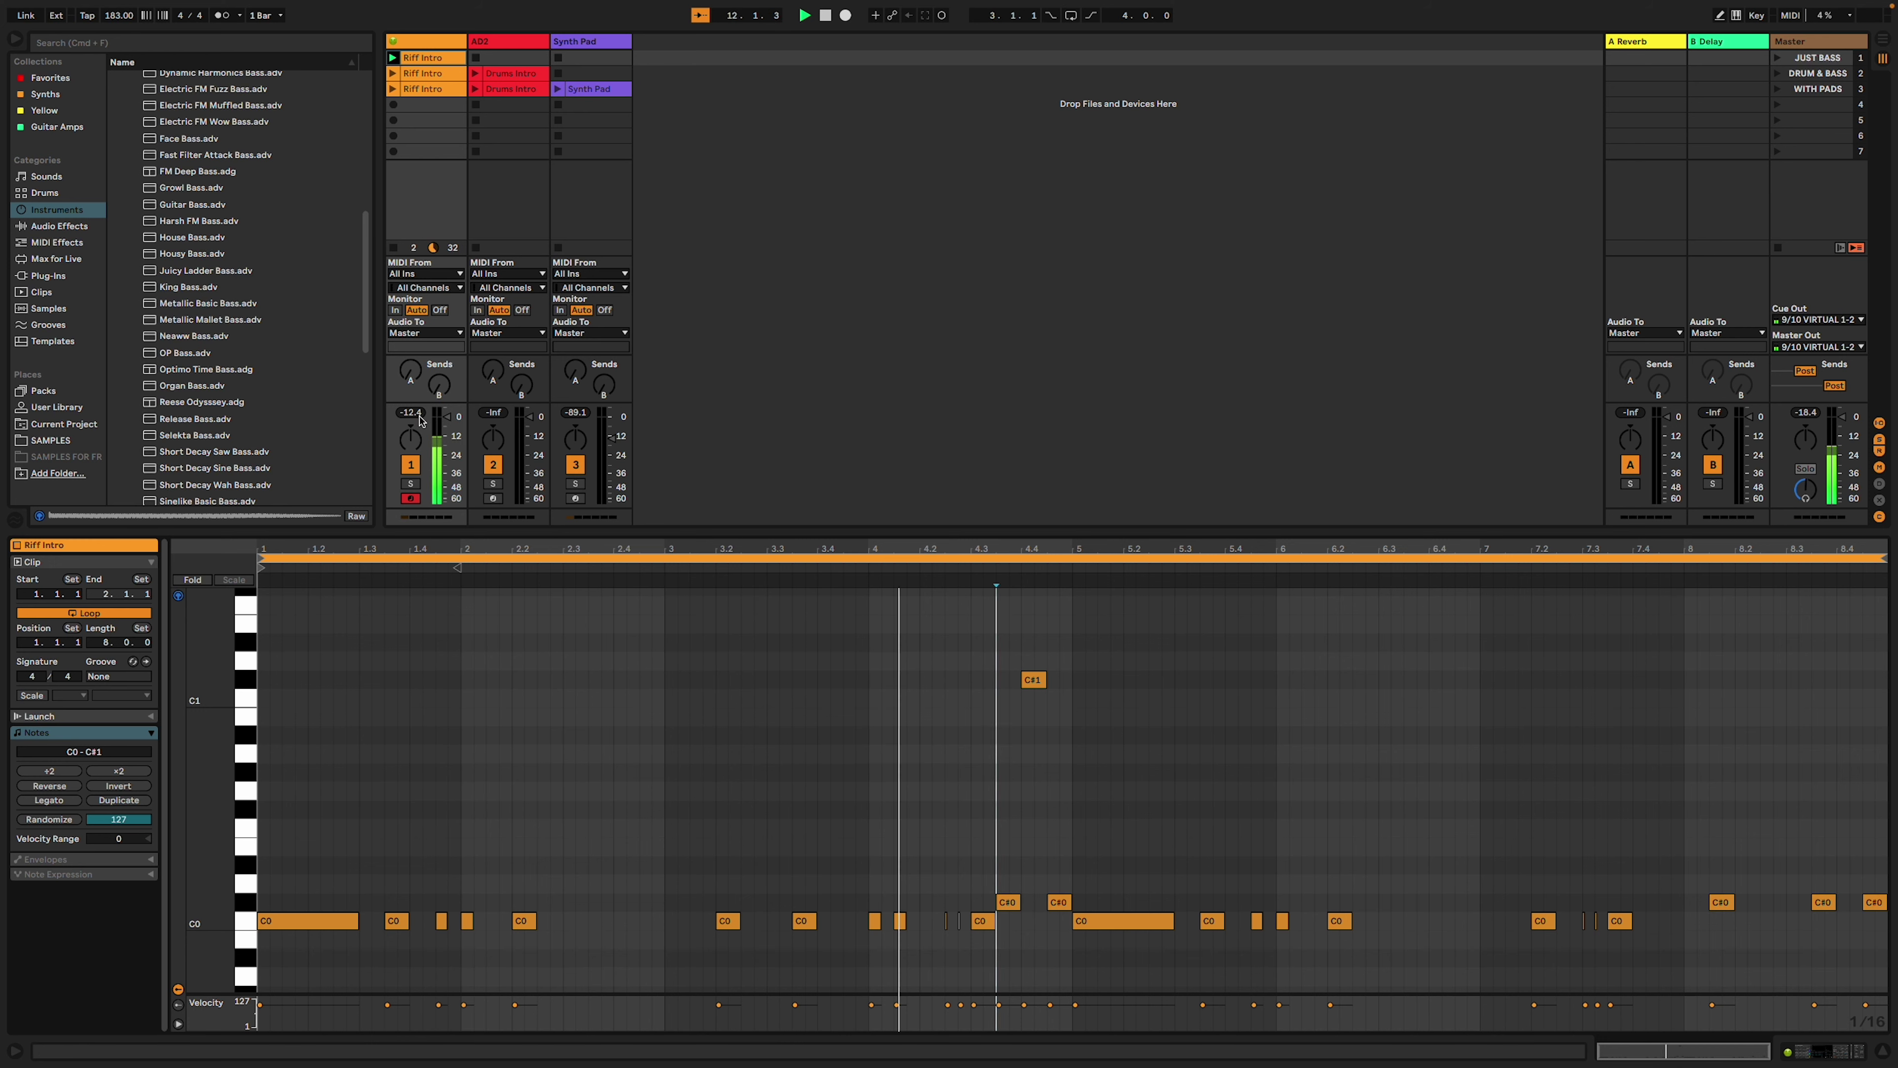
Turn on the metronome and place the insert marker at the second very short C0 note near the end of bar 4.
left_click(221, 17)
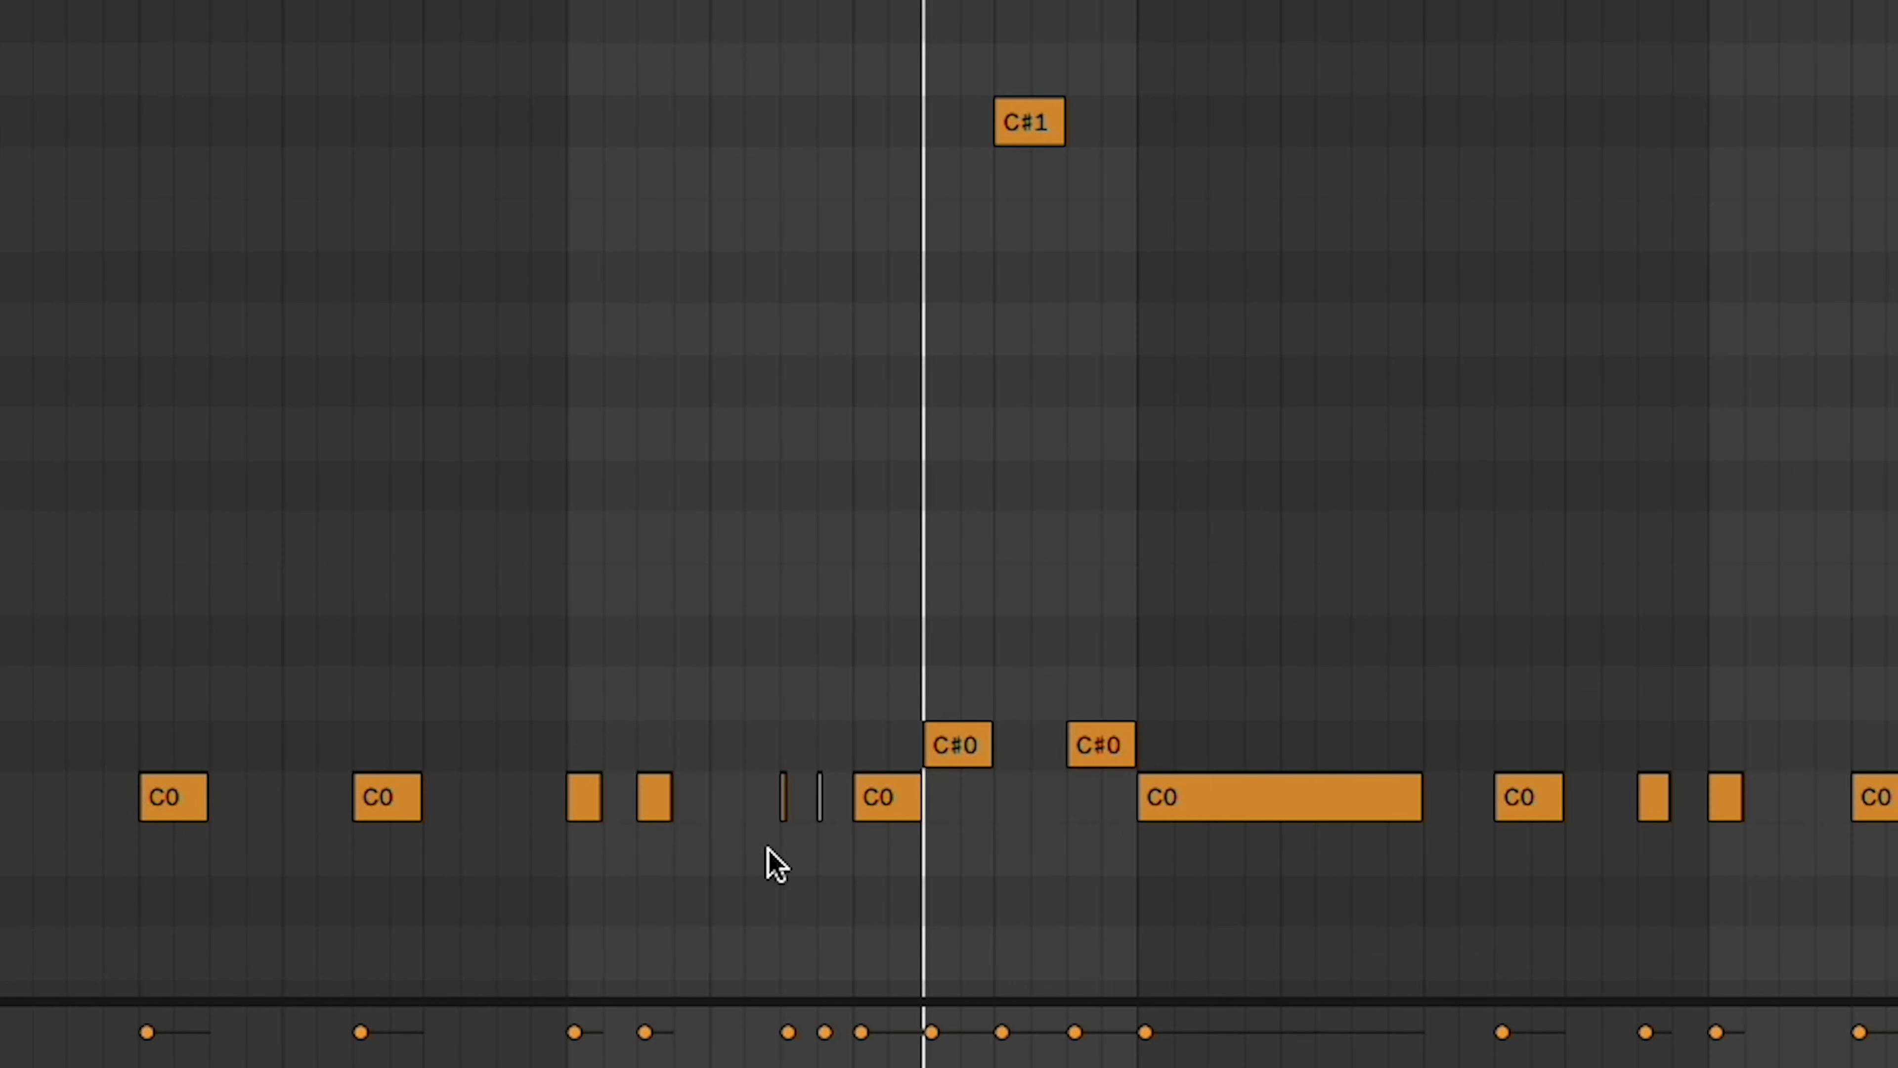
left_click(818, 868)
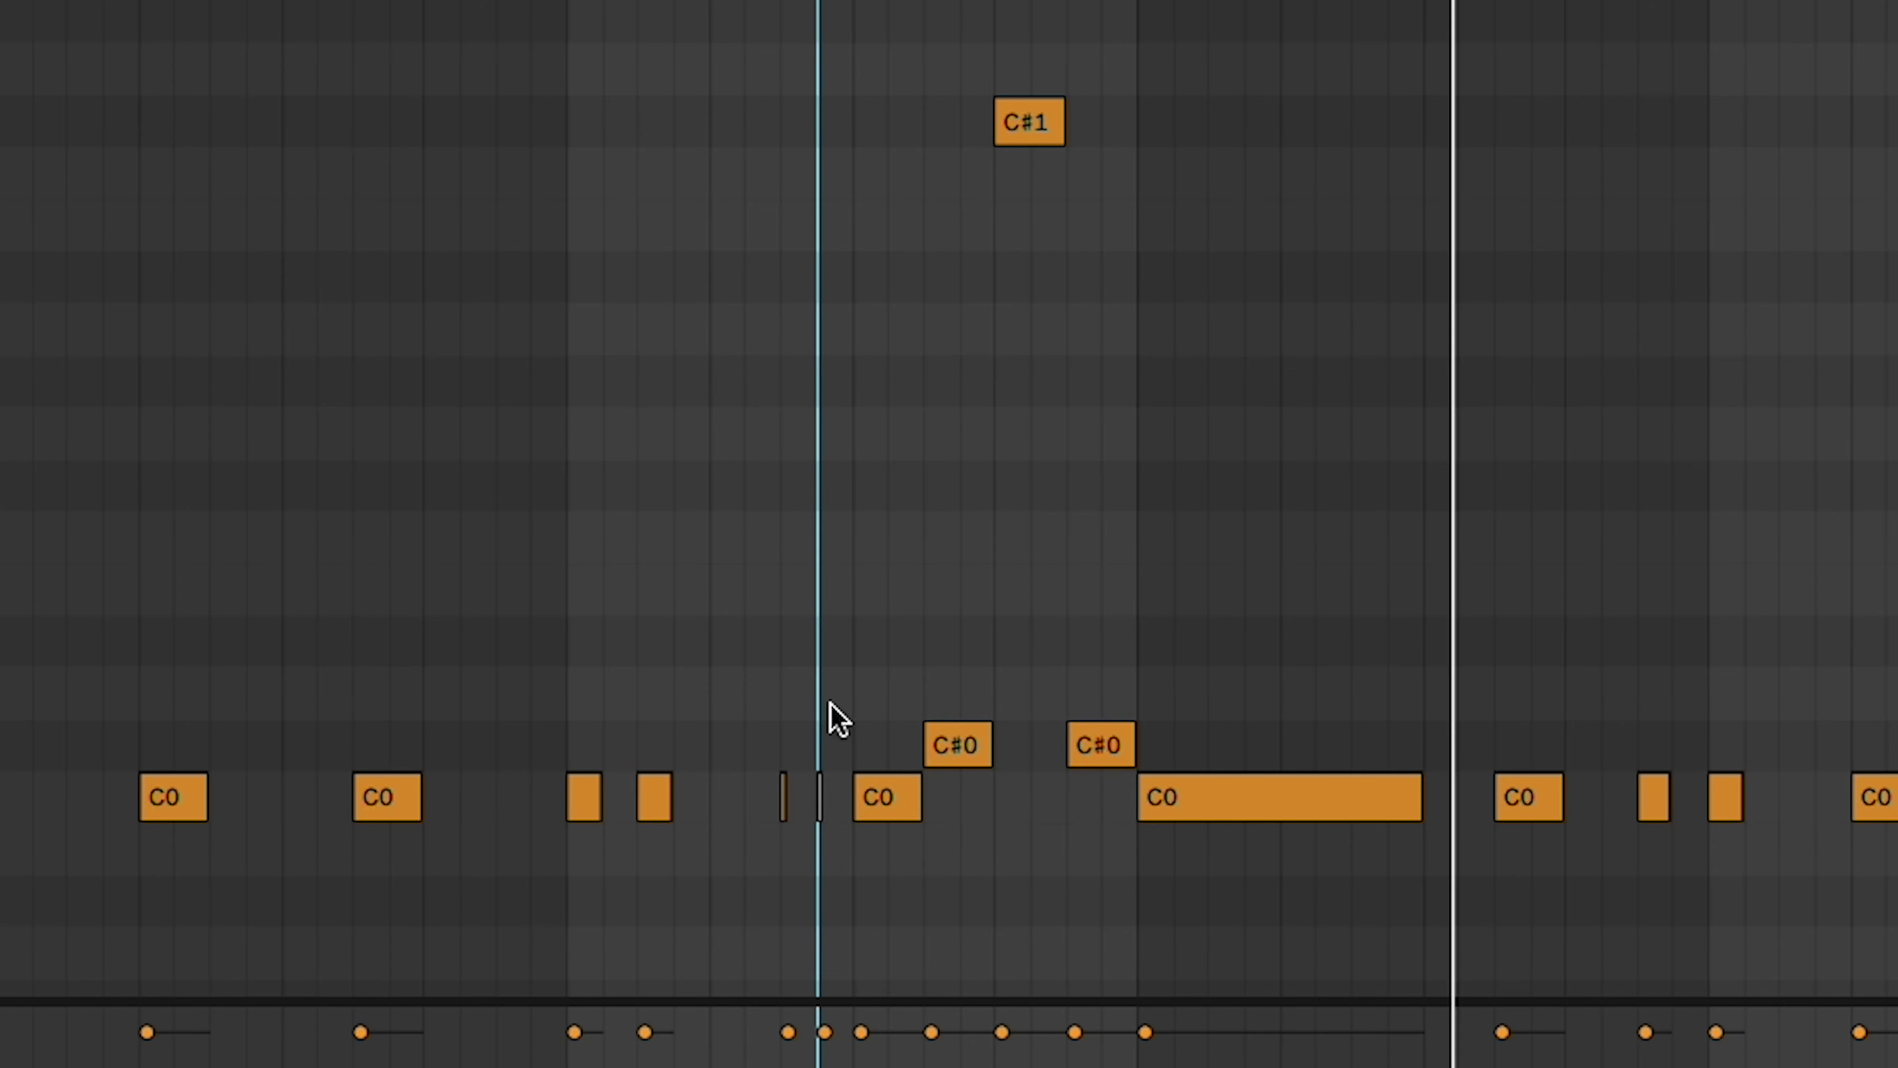
key("space")
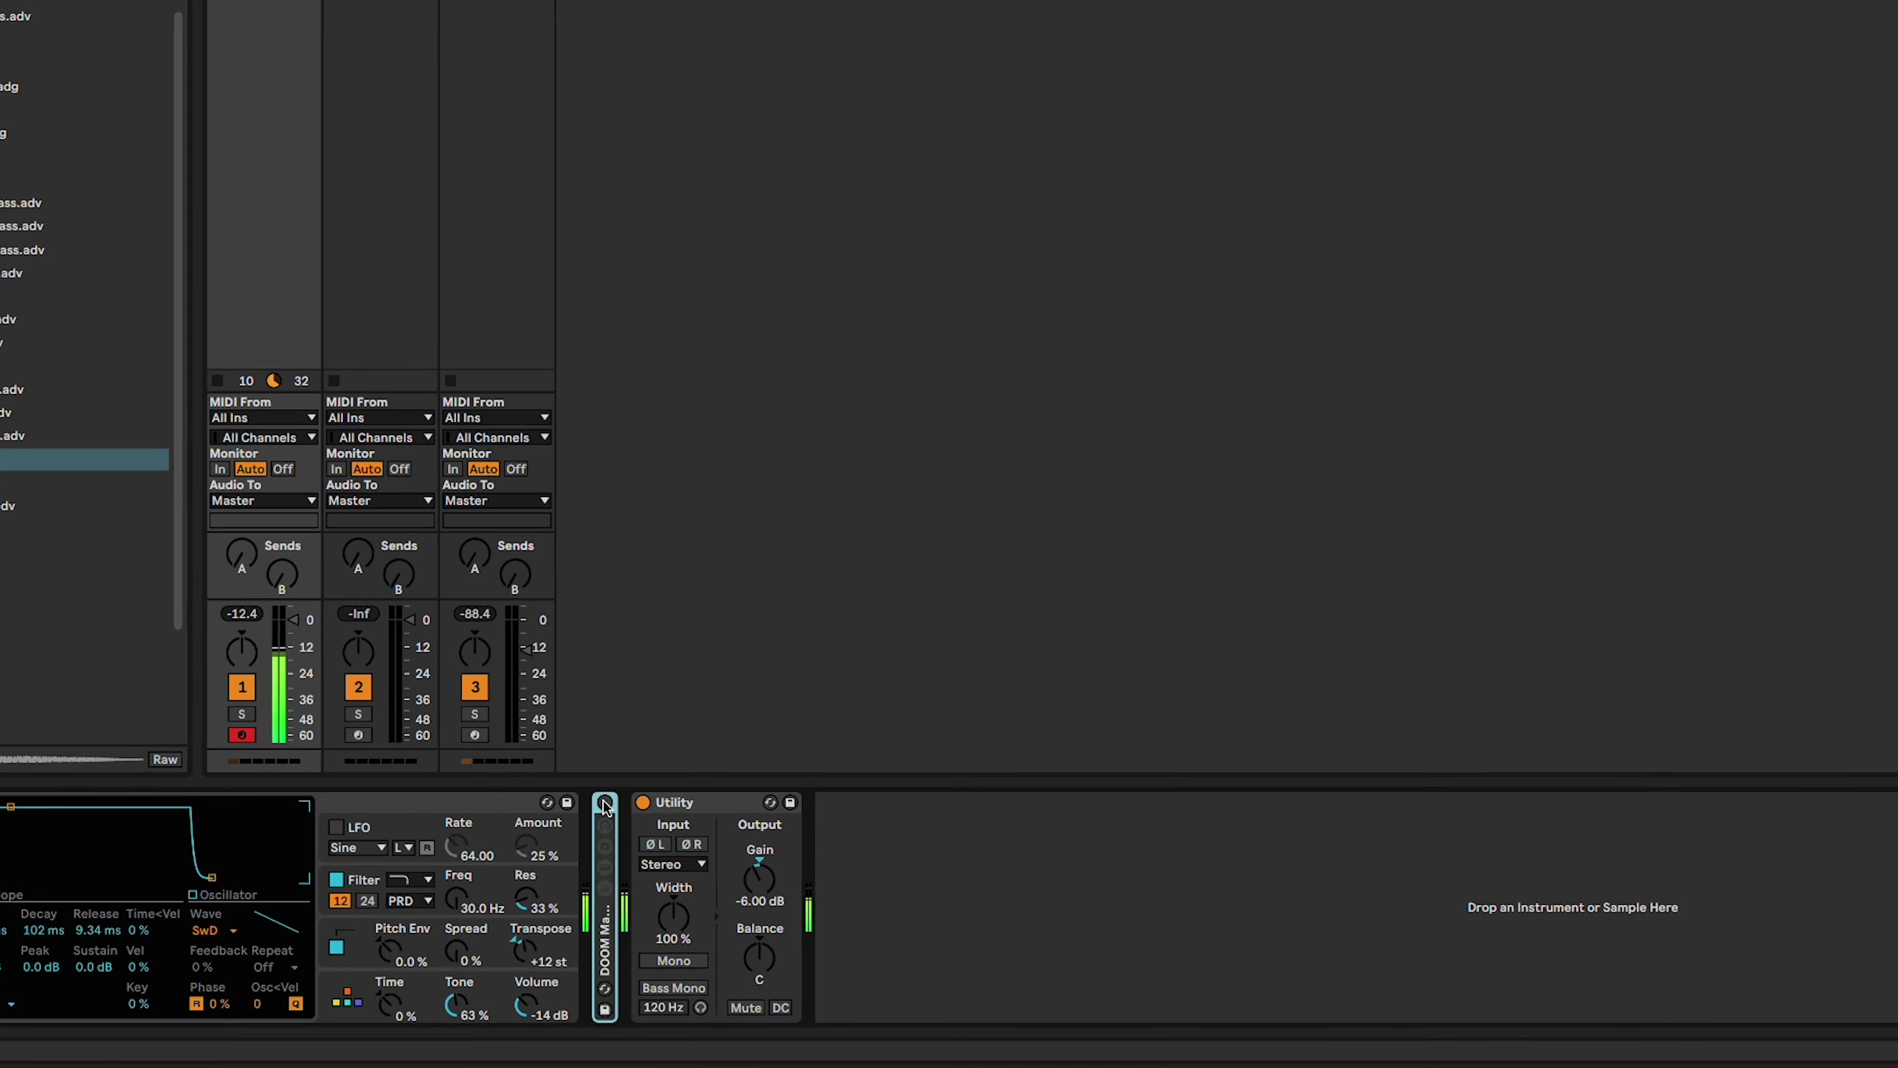
Reactivate and unfold the DOOM rack, and check the Riff Intro notes before returning to the track's devices.
left_click(546, 734)
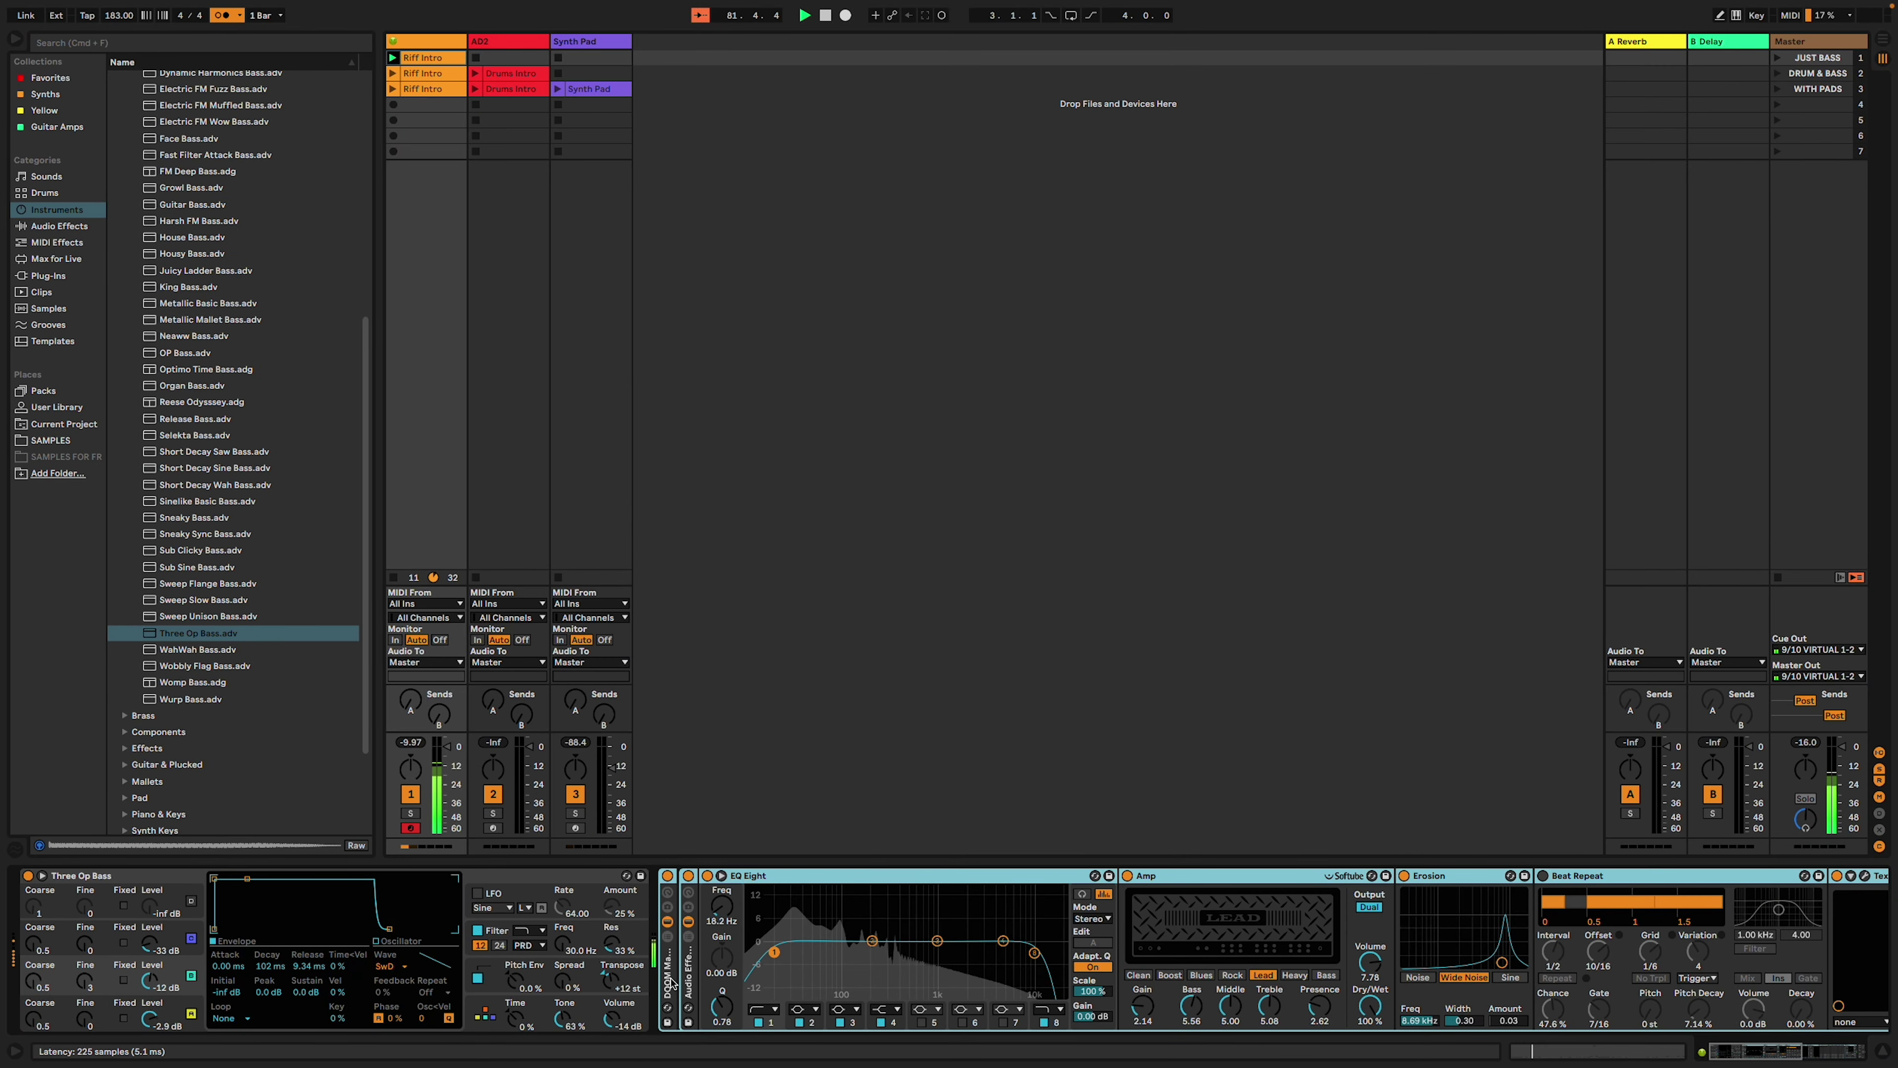
left_click(440, 64)
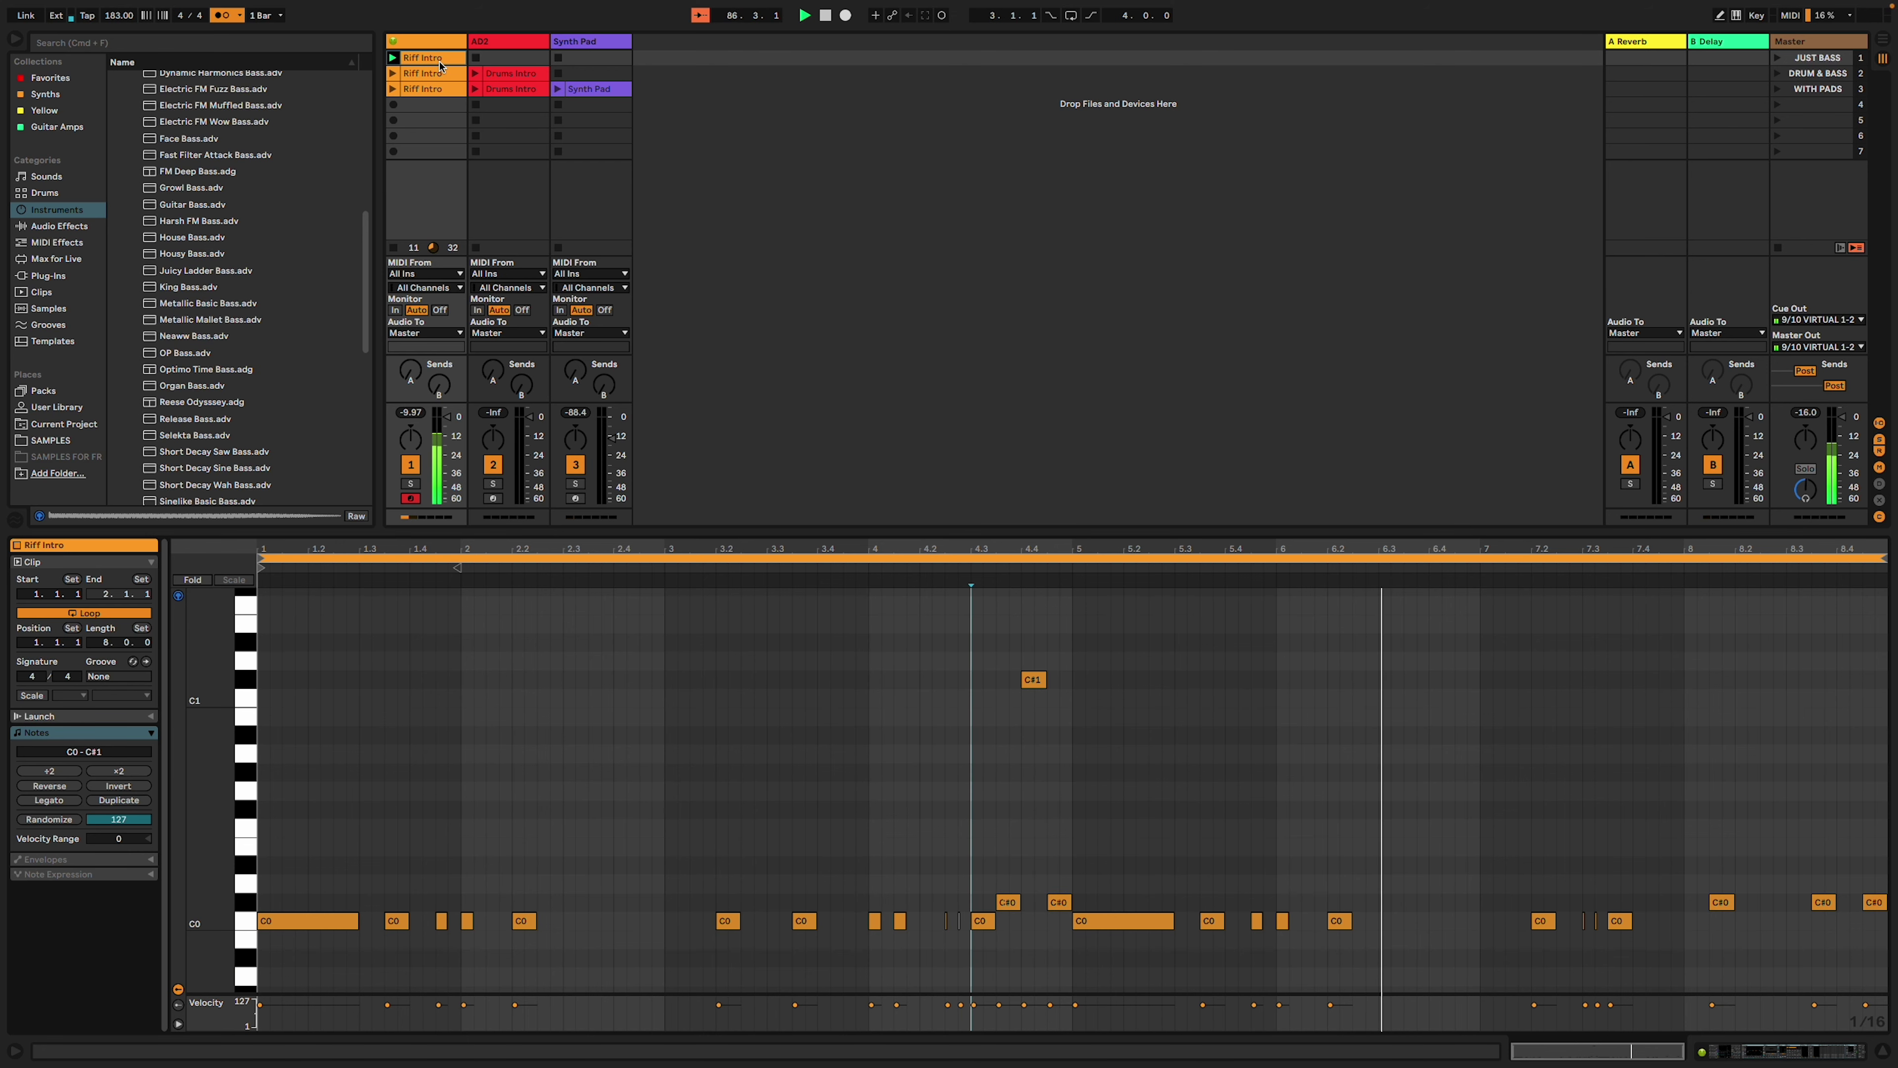
left_click(435, 43)
double_click(435, 44)
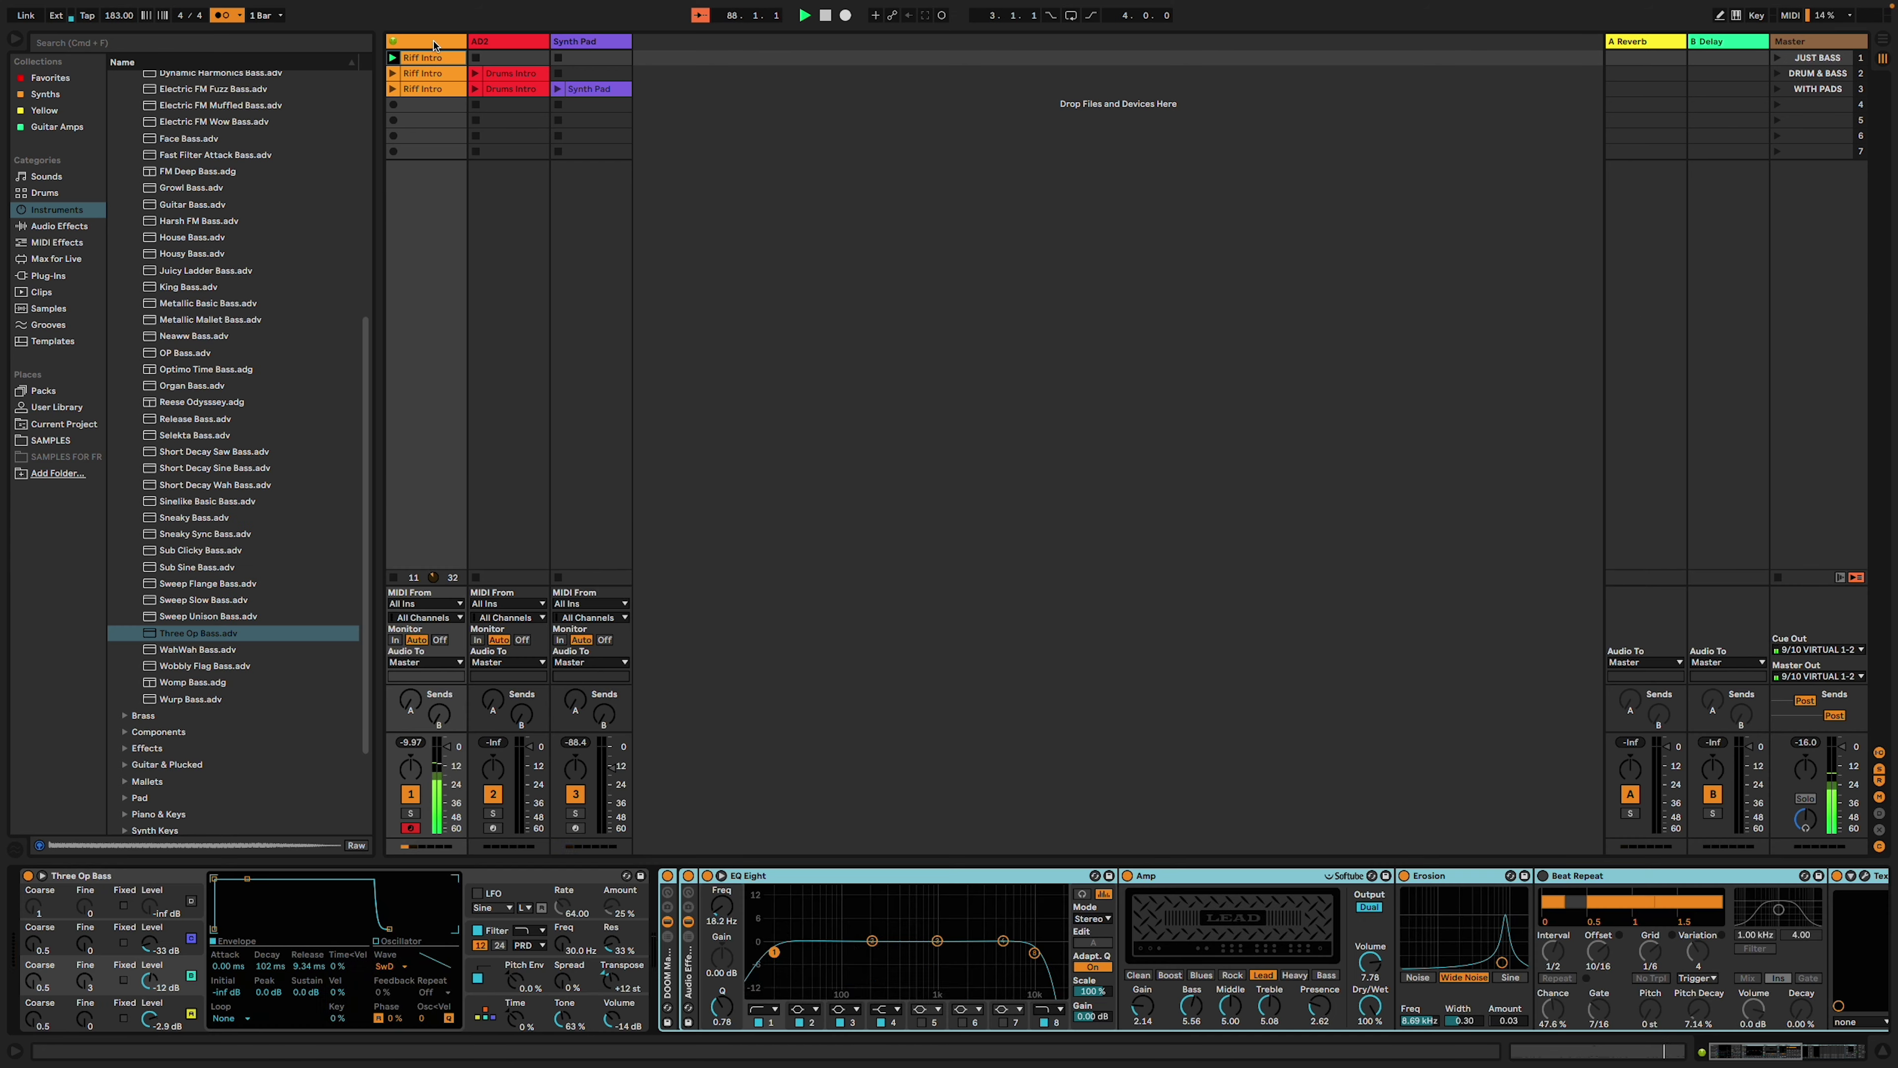
Examine the DOOM rack's effects from EQ Eight through the OTT stack to Saturator, and fold the rack.
scroll(796, 909, "right", 3)
scroll(795, 908, "right", 2)
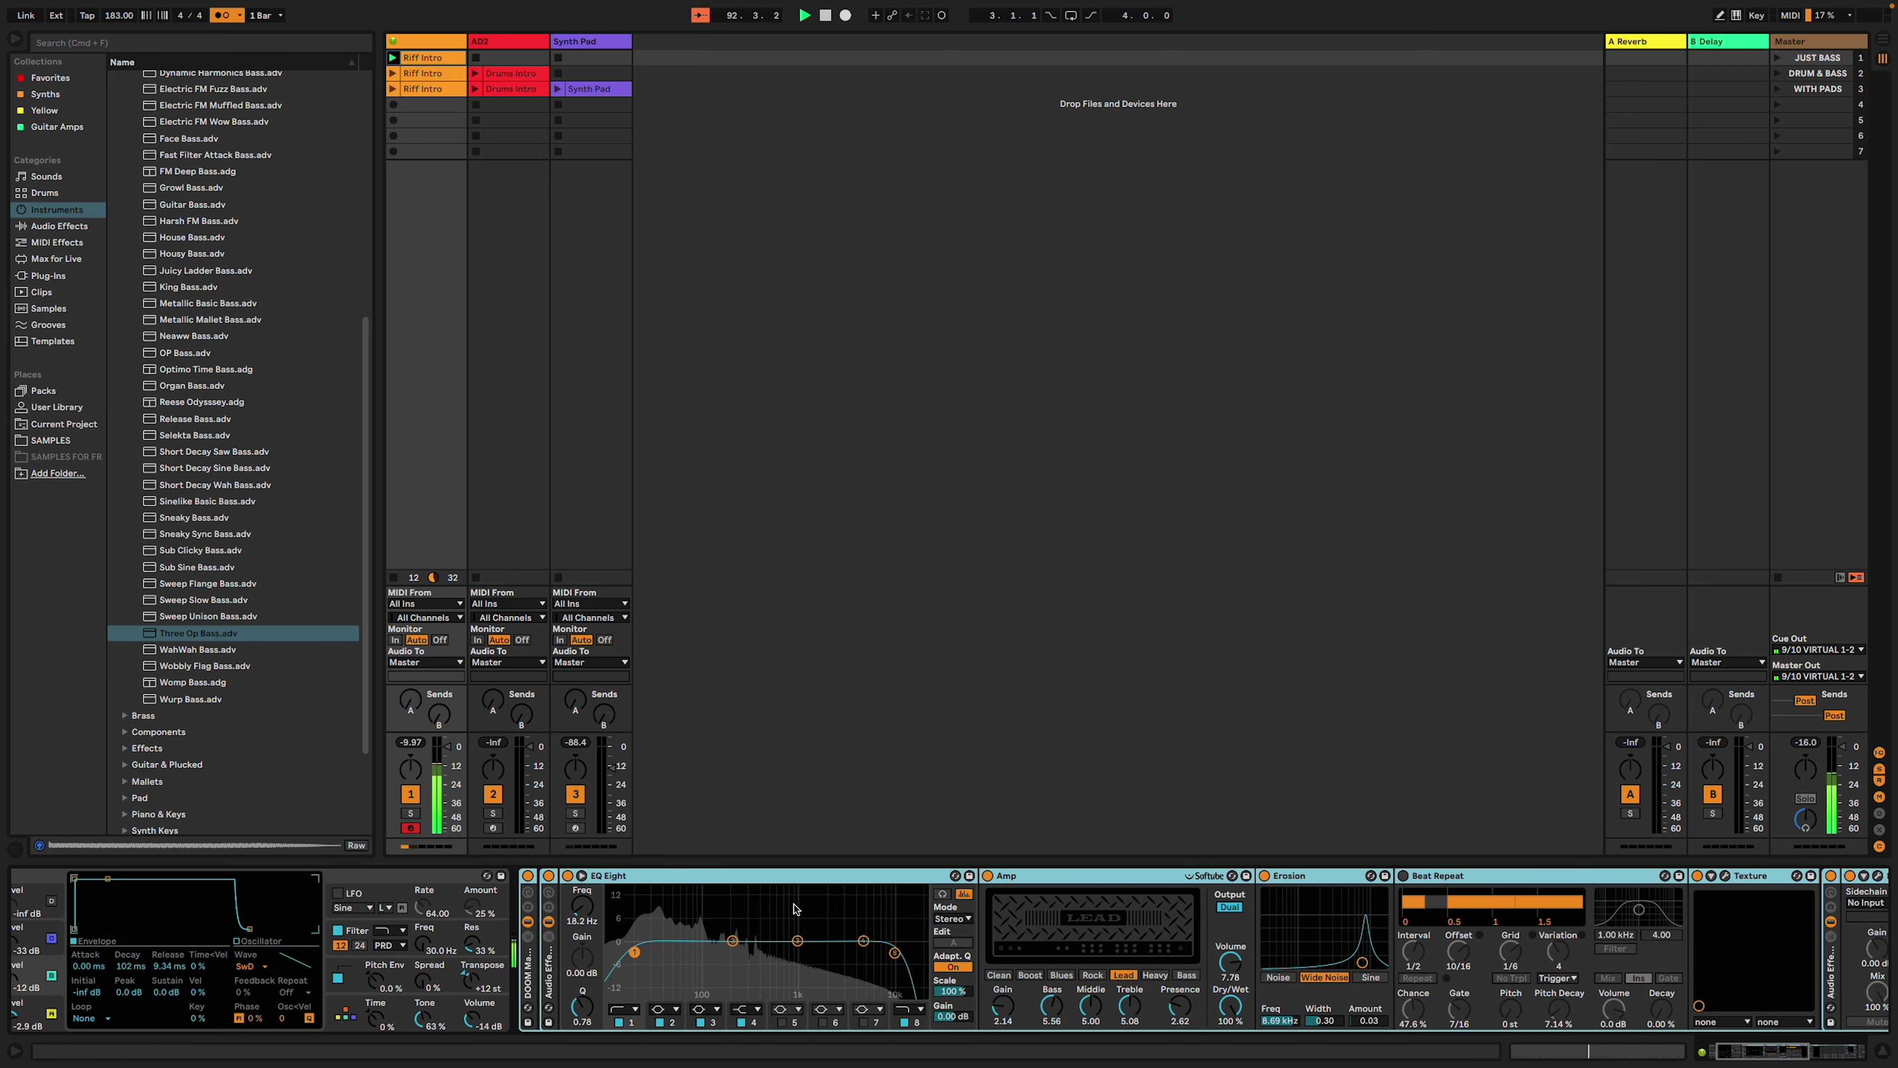
scroll(795, 909, "right", 5)
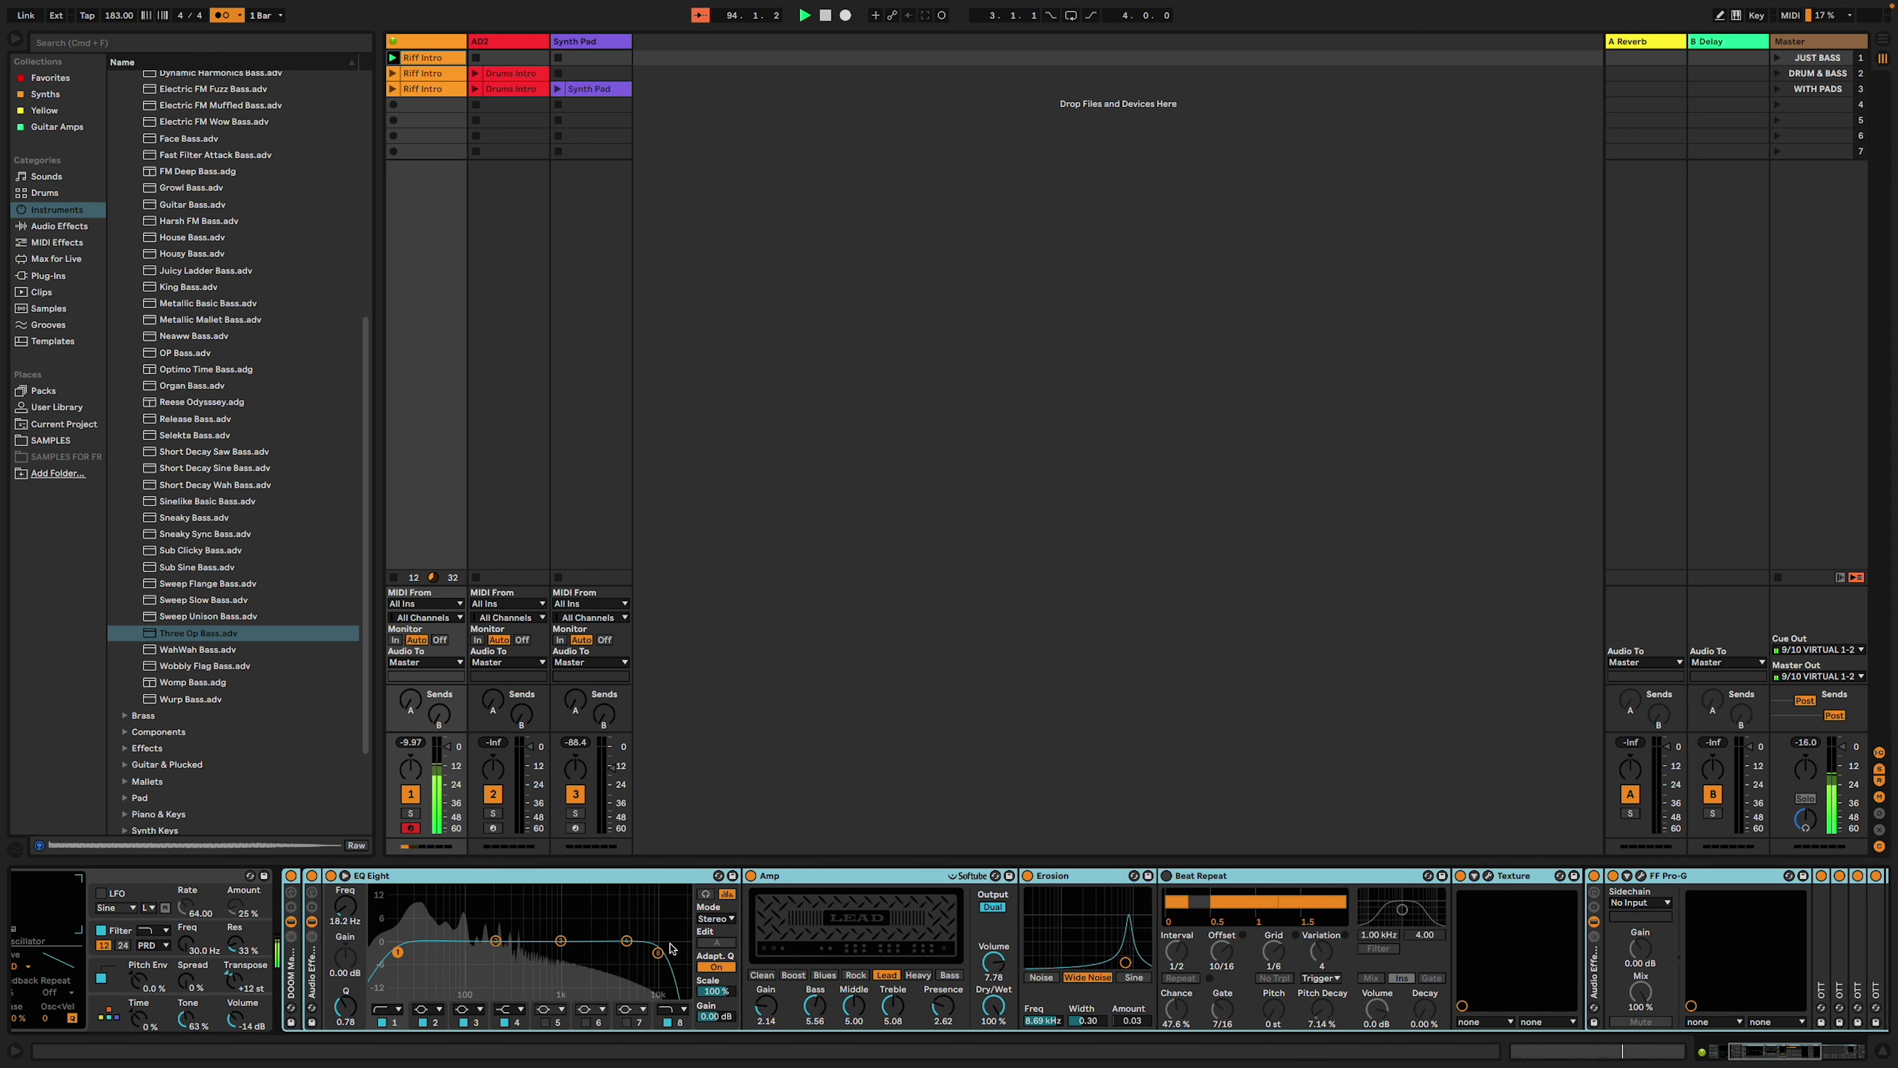
scroll(671, 948, "right", 18)
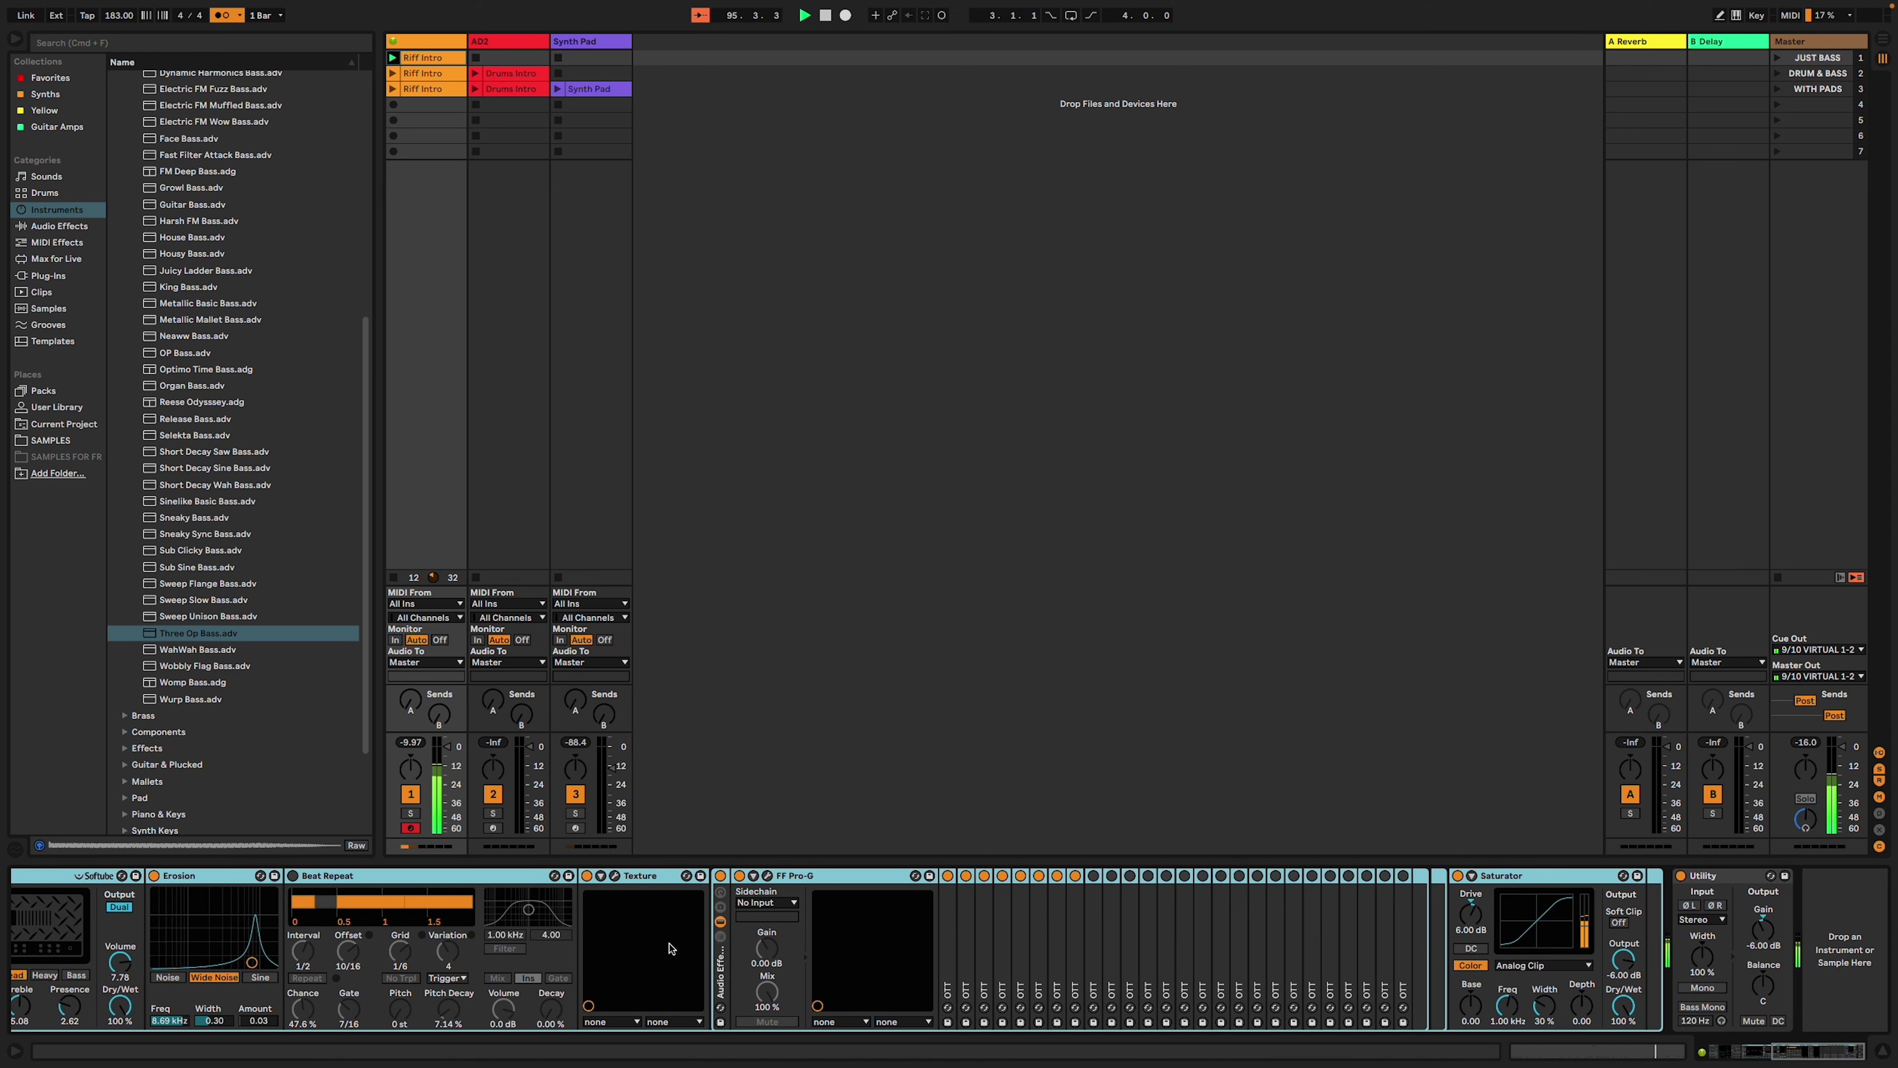
scroll(670, 948, "left", 20)
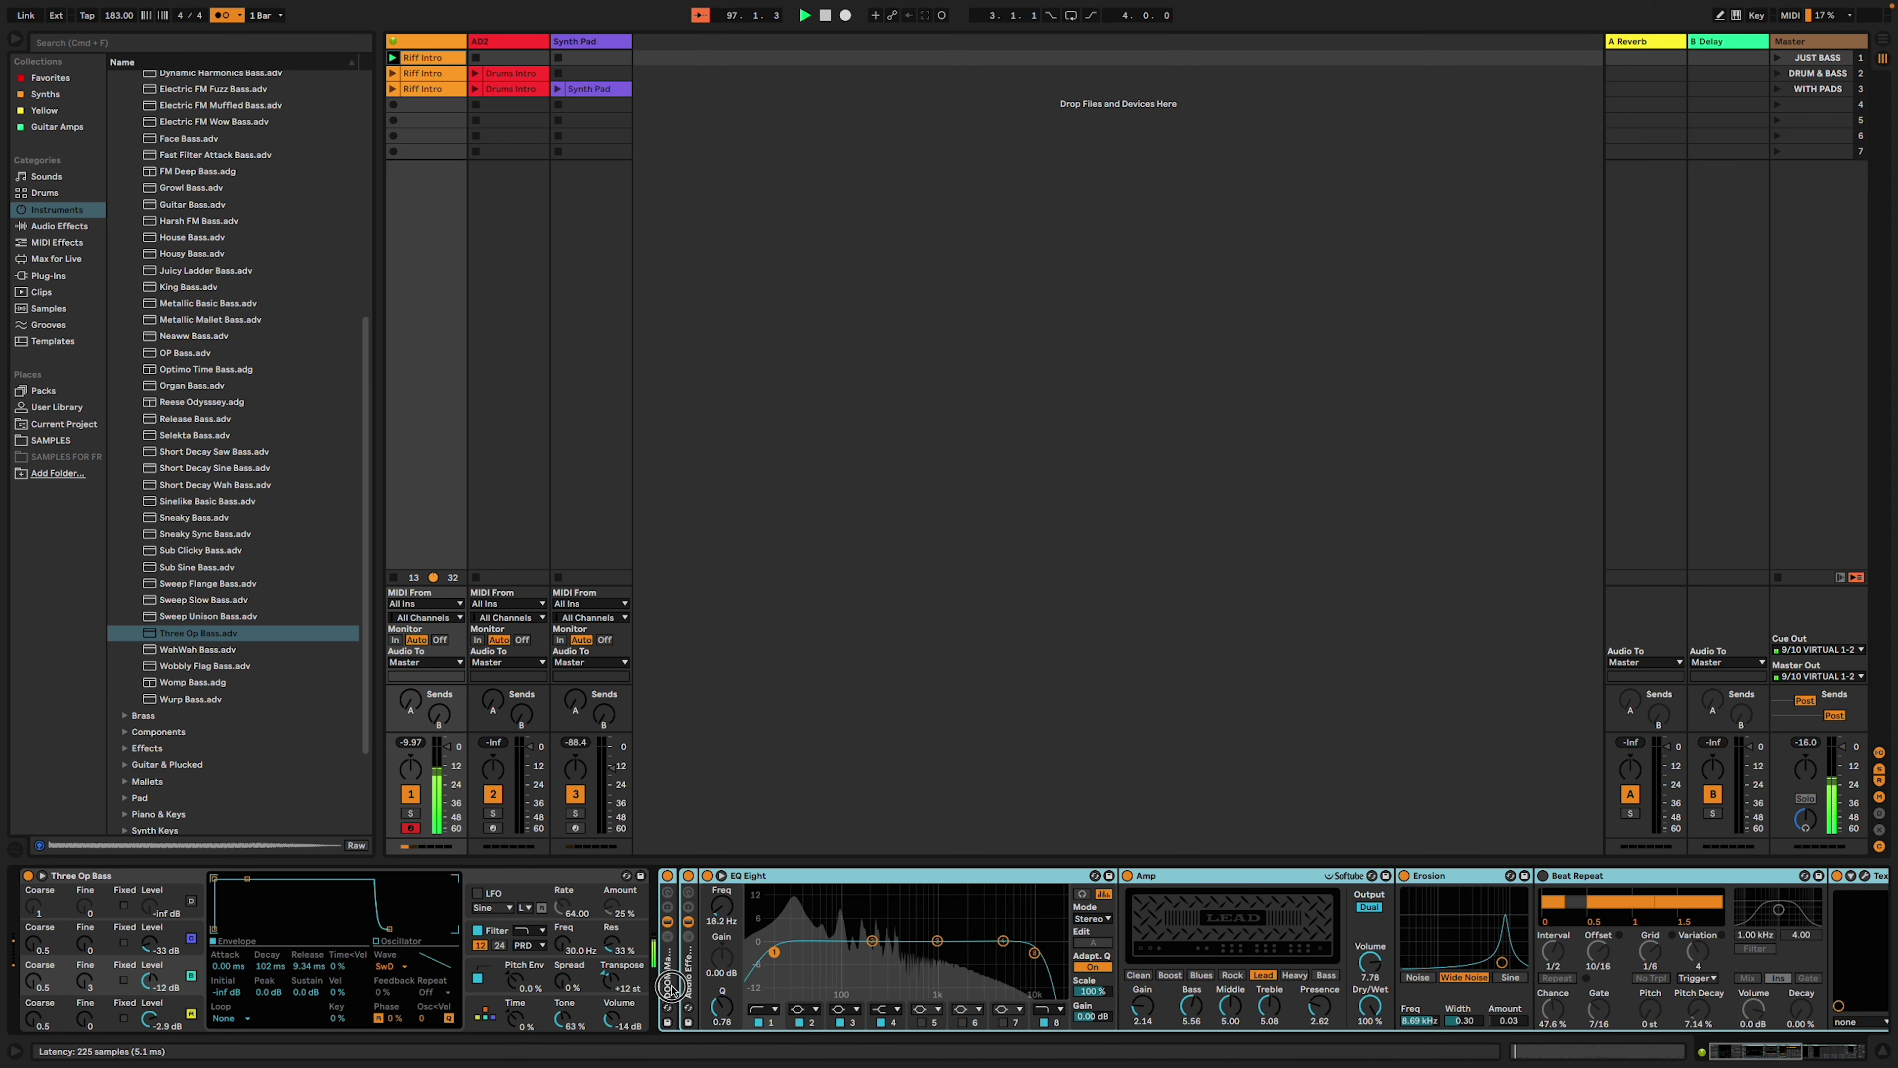
left_click(671, 989)
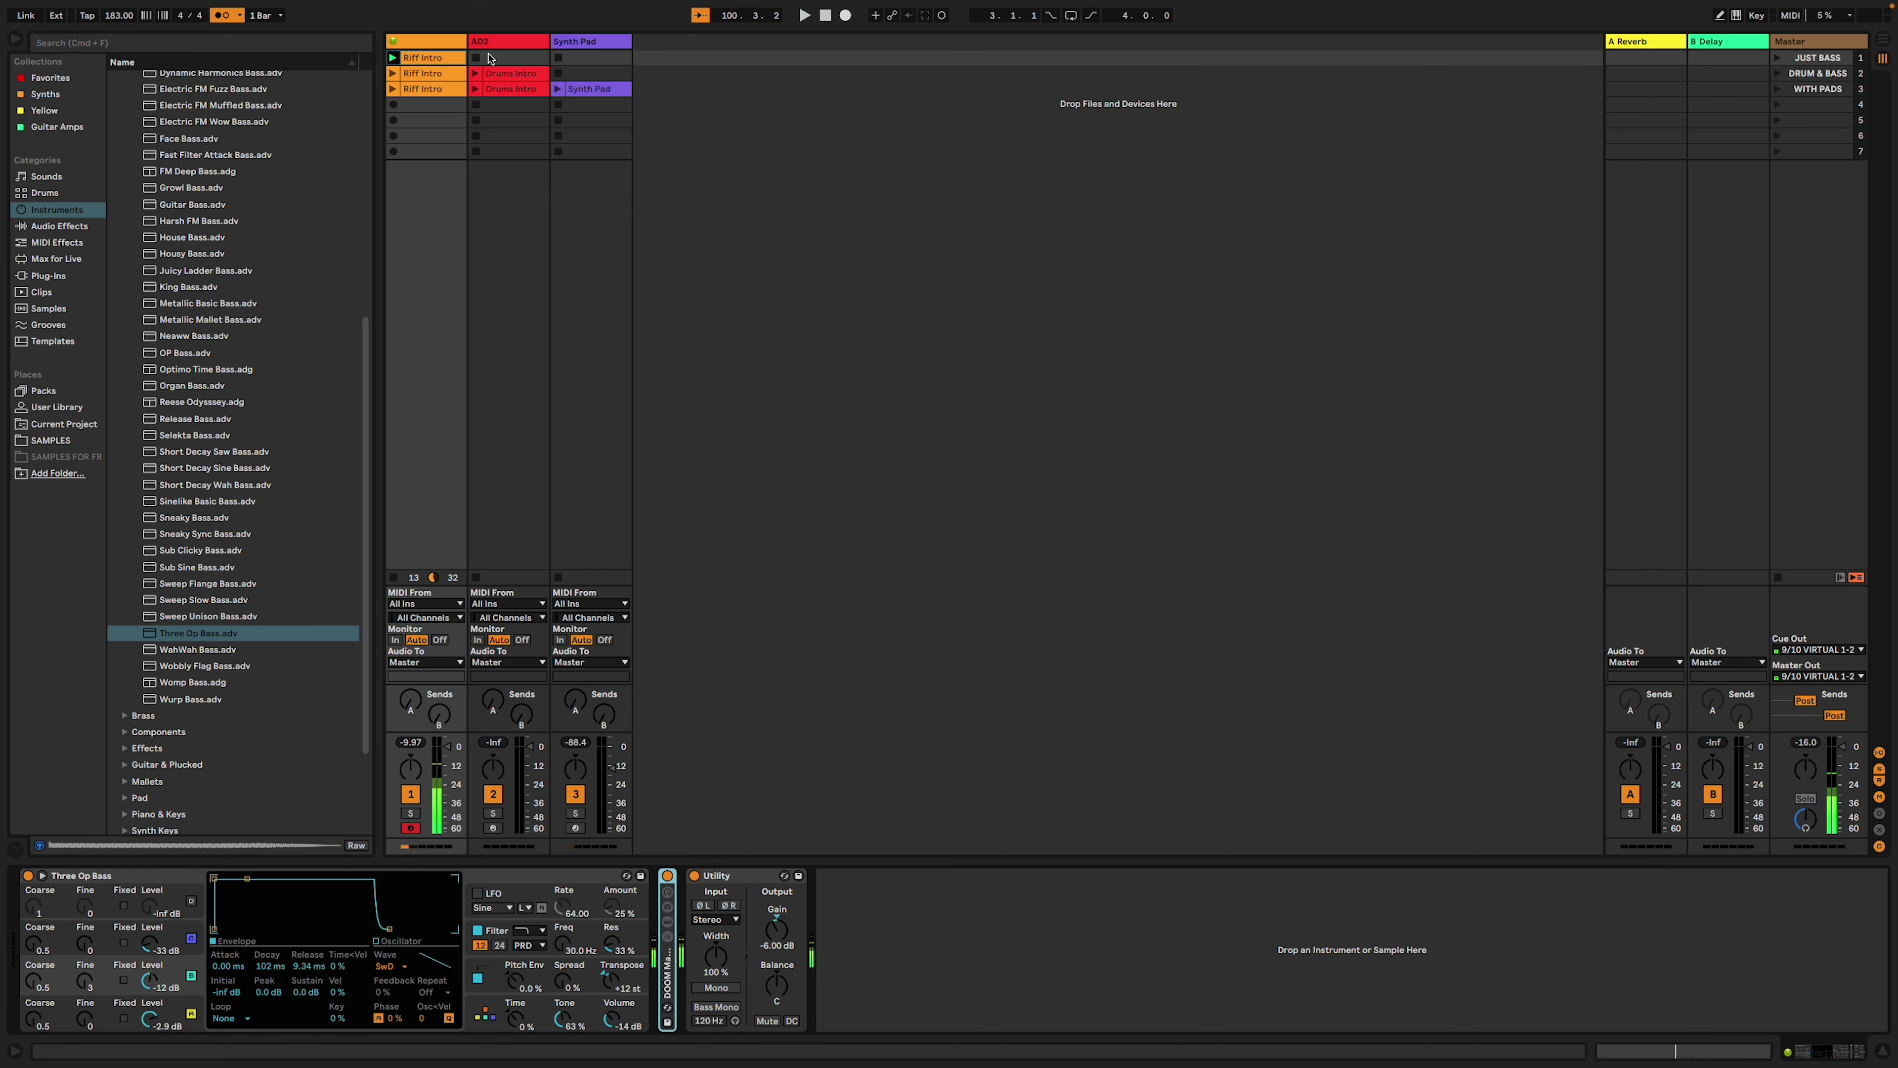
Try a short F0 note at 2.4.1 in the first Riff Intro clip, move it higher, and delete it.
double_click(424, 59)
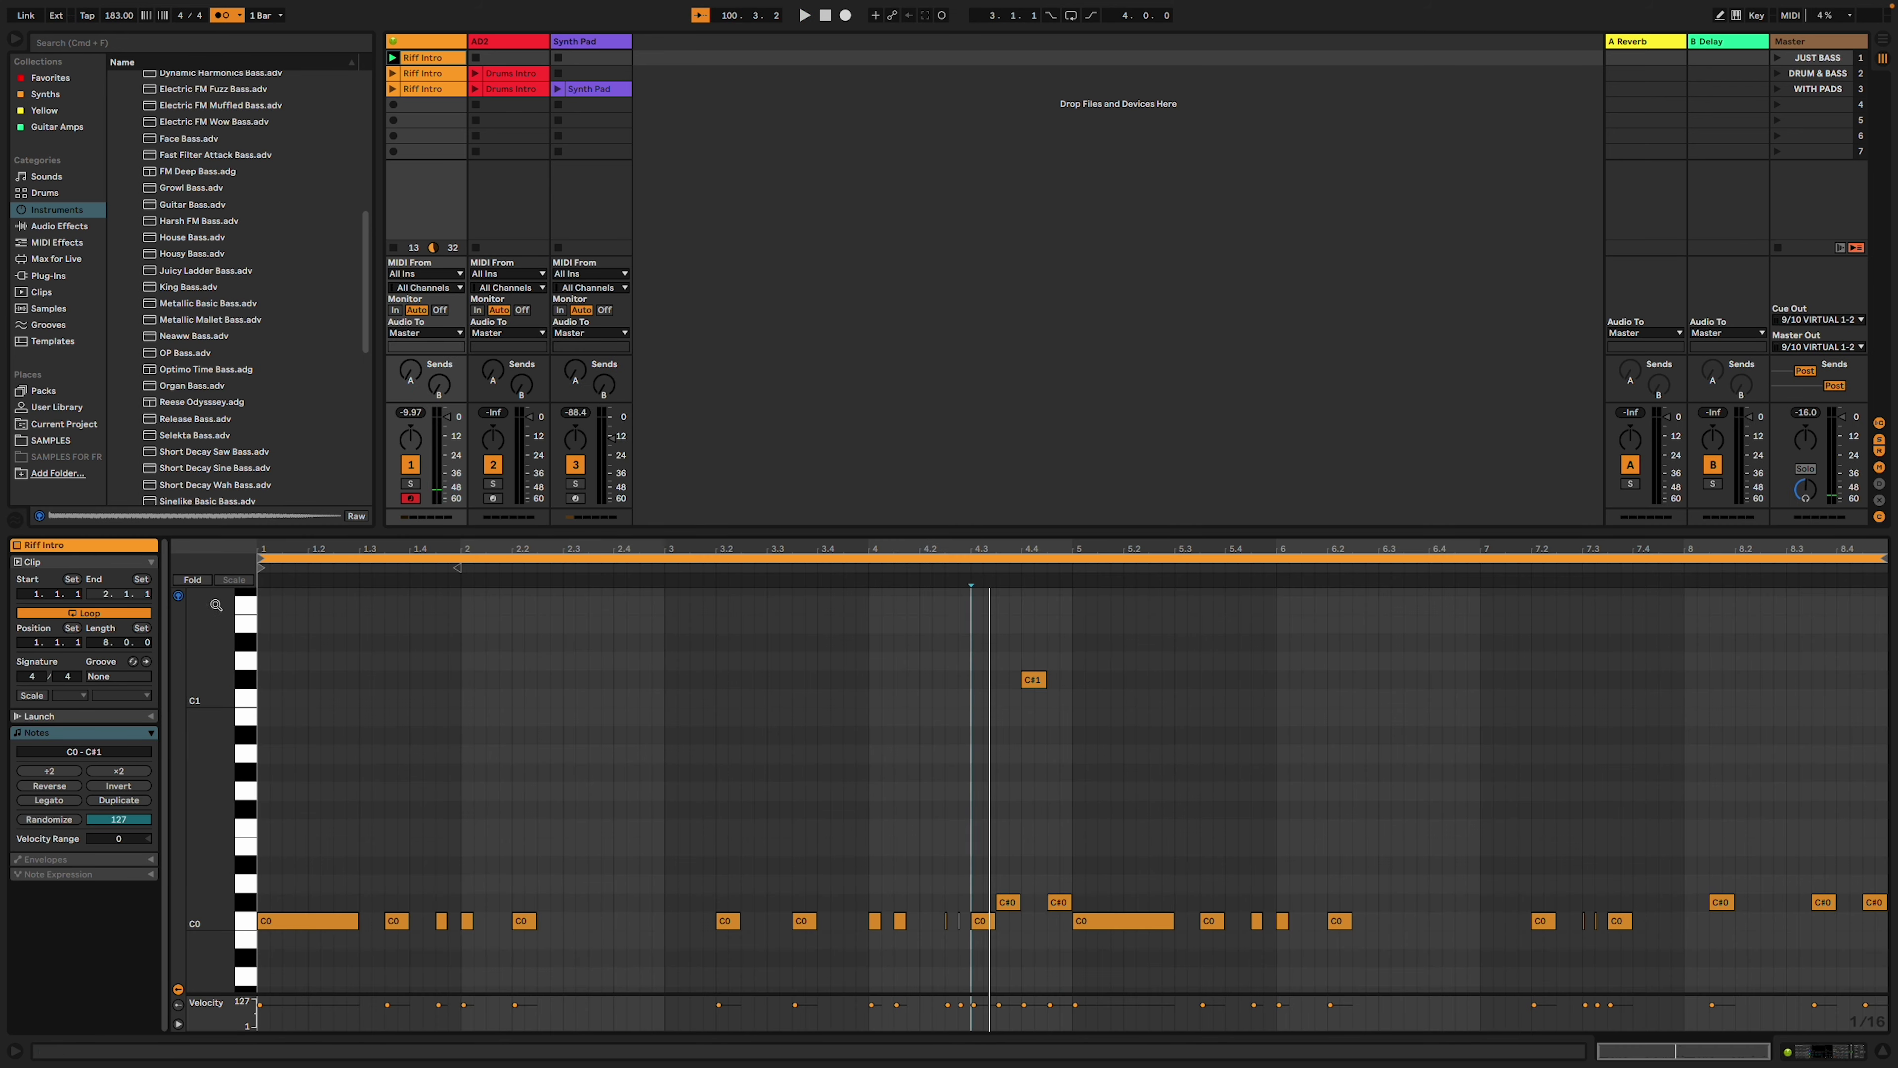
double_click(619, 827)
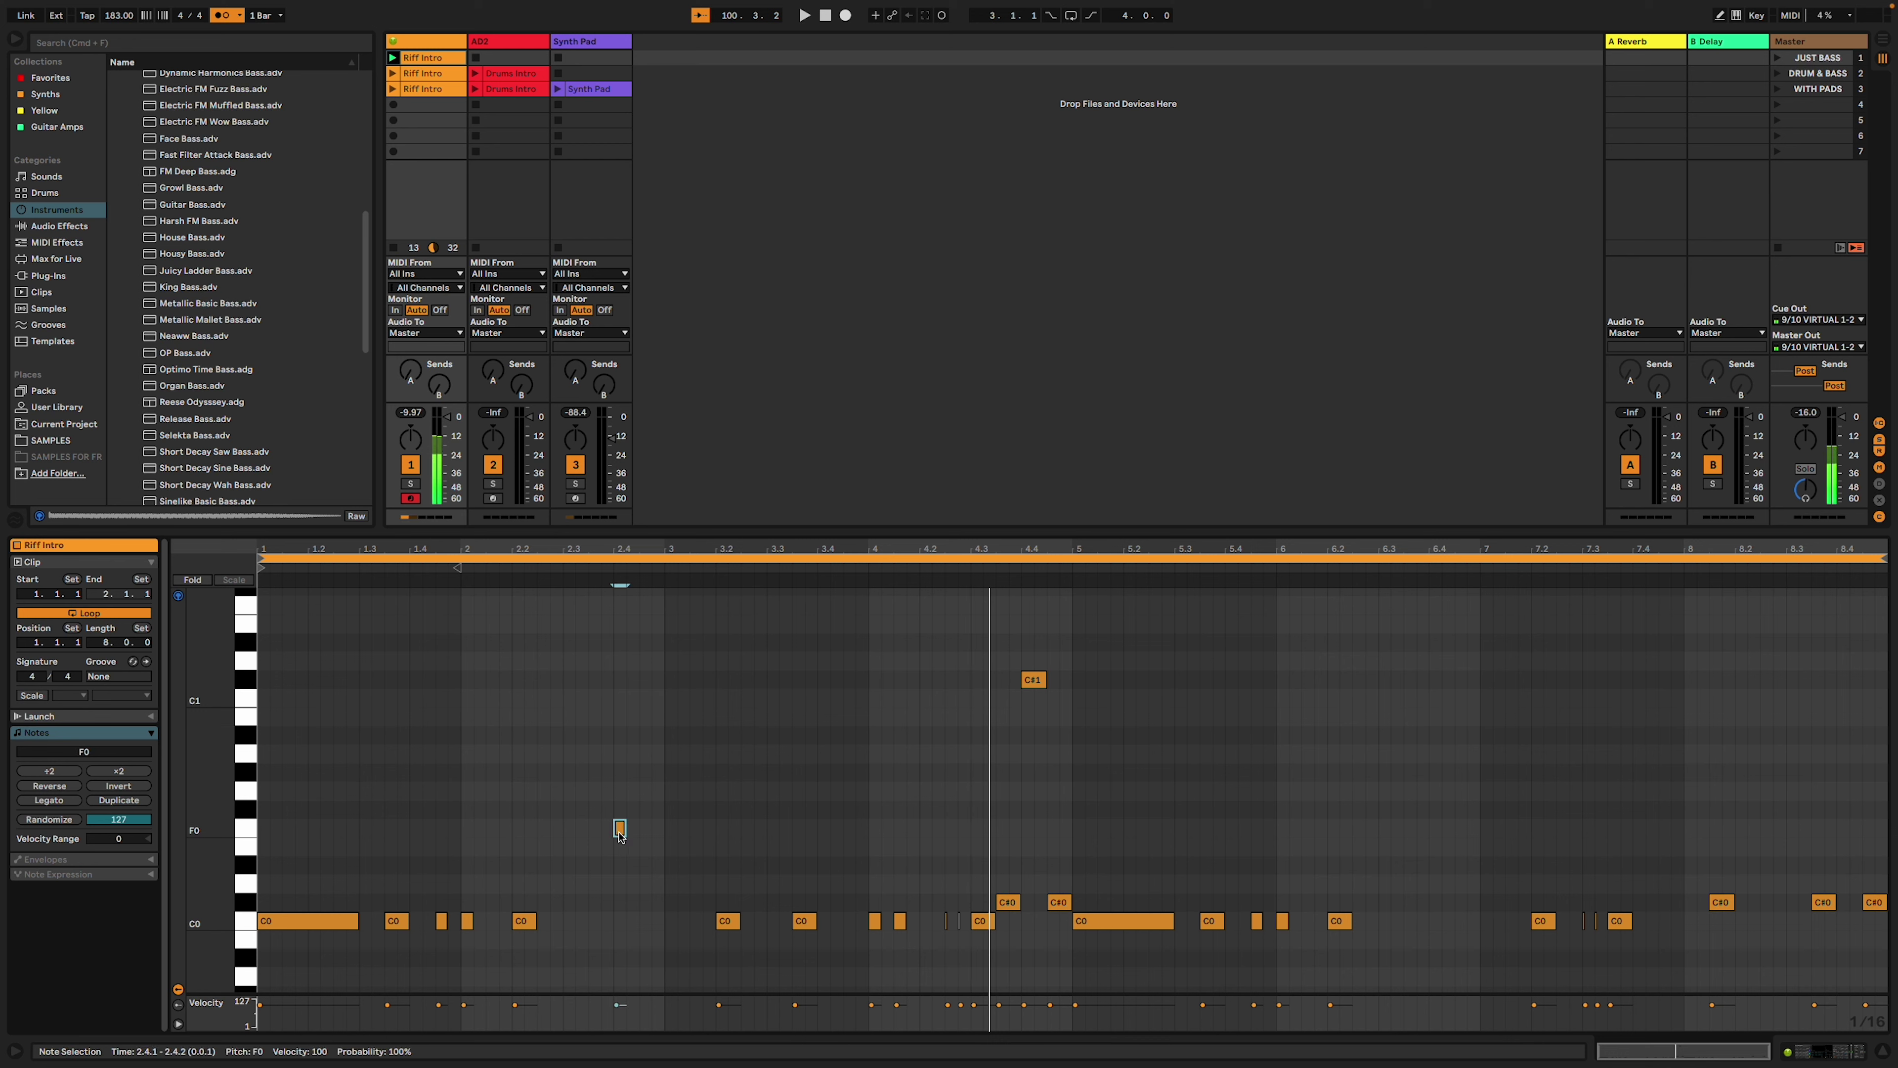
left_click_drag(621, 827, 627, 709)
double_click(619, 716)
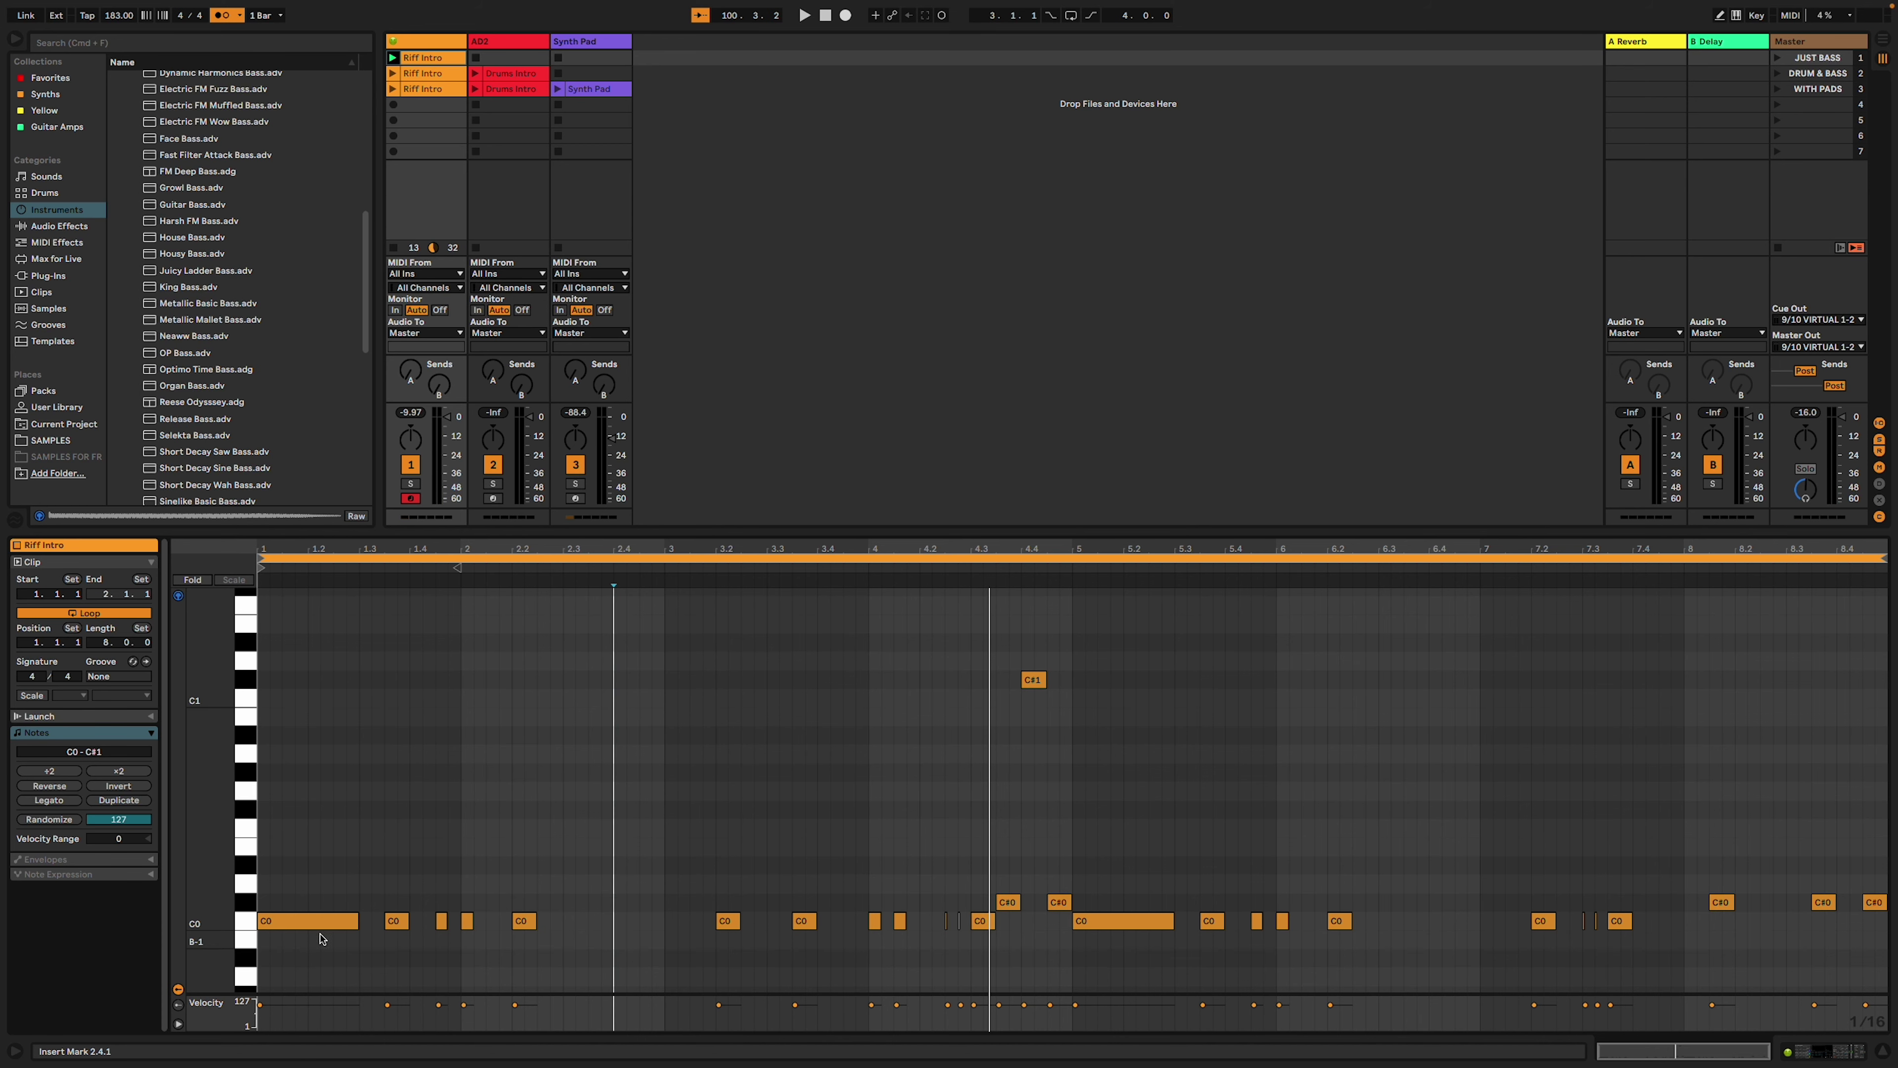
Unfold the DOOM rack and adjust oscillator B's coarse tuning in Three Op Bass.
key("shift+Tab")
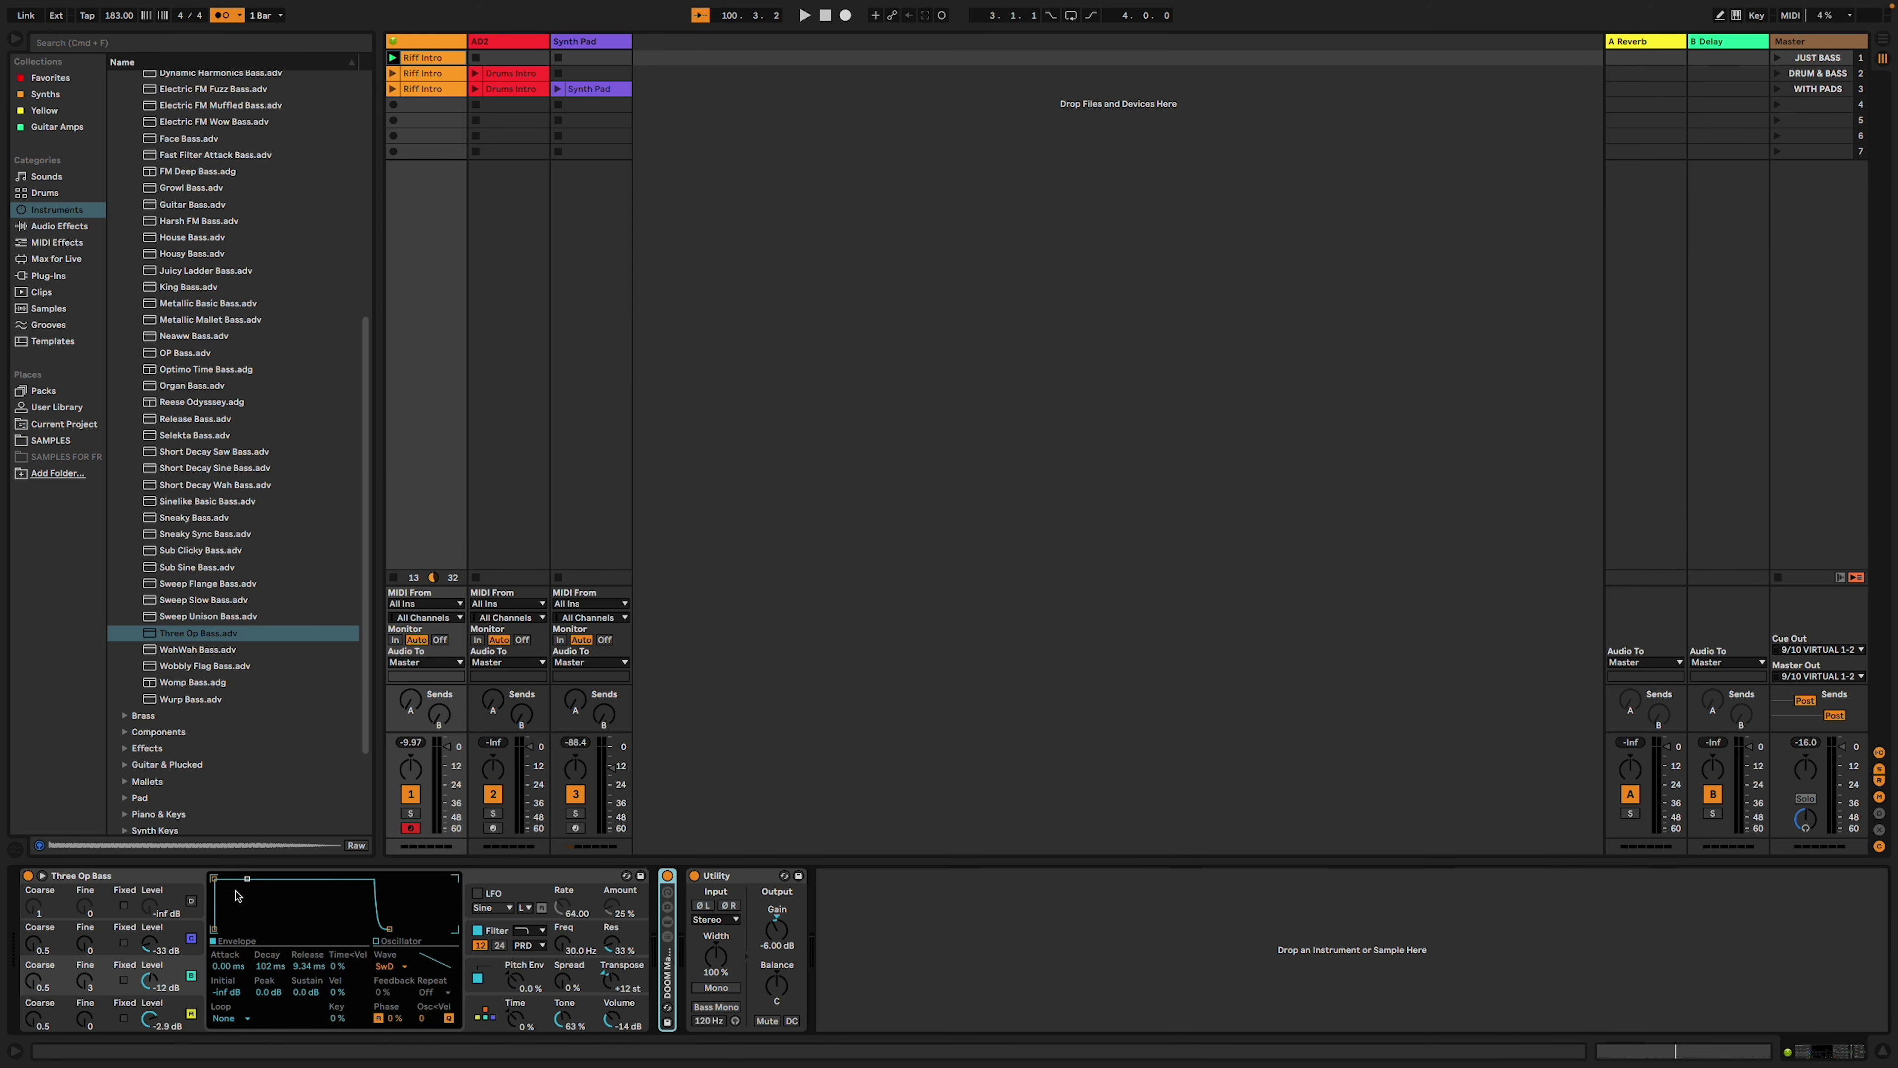
double_click(669, 987)
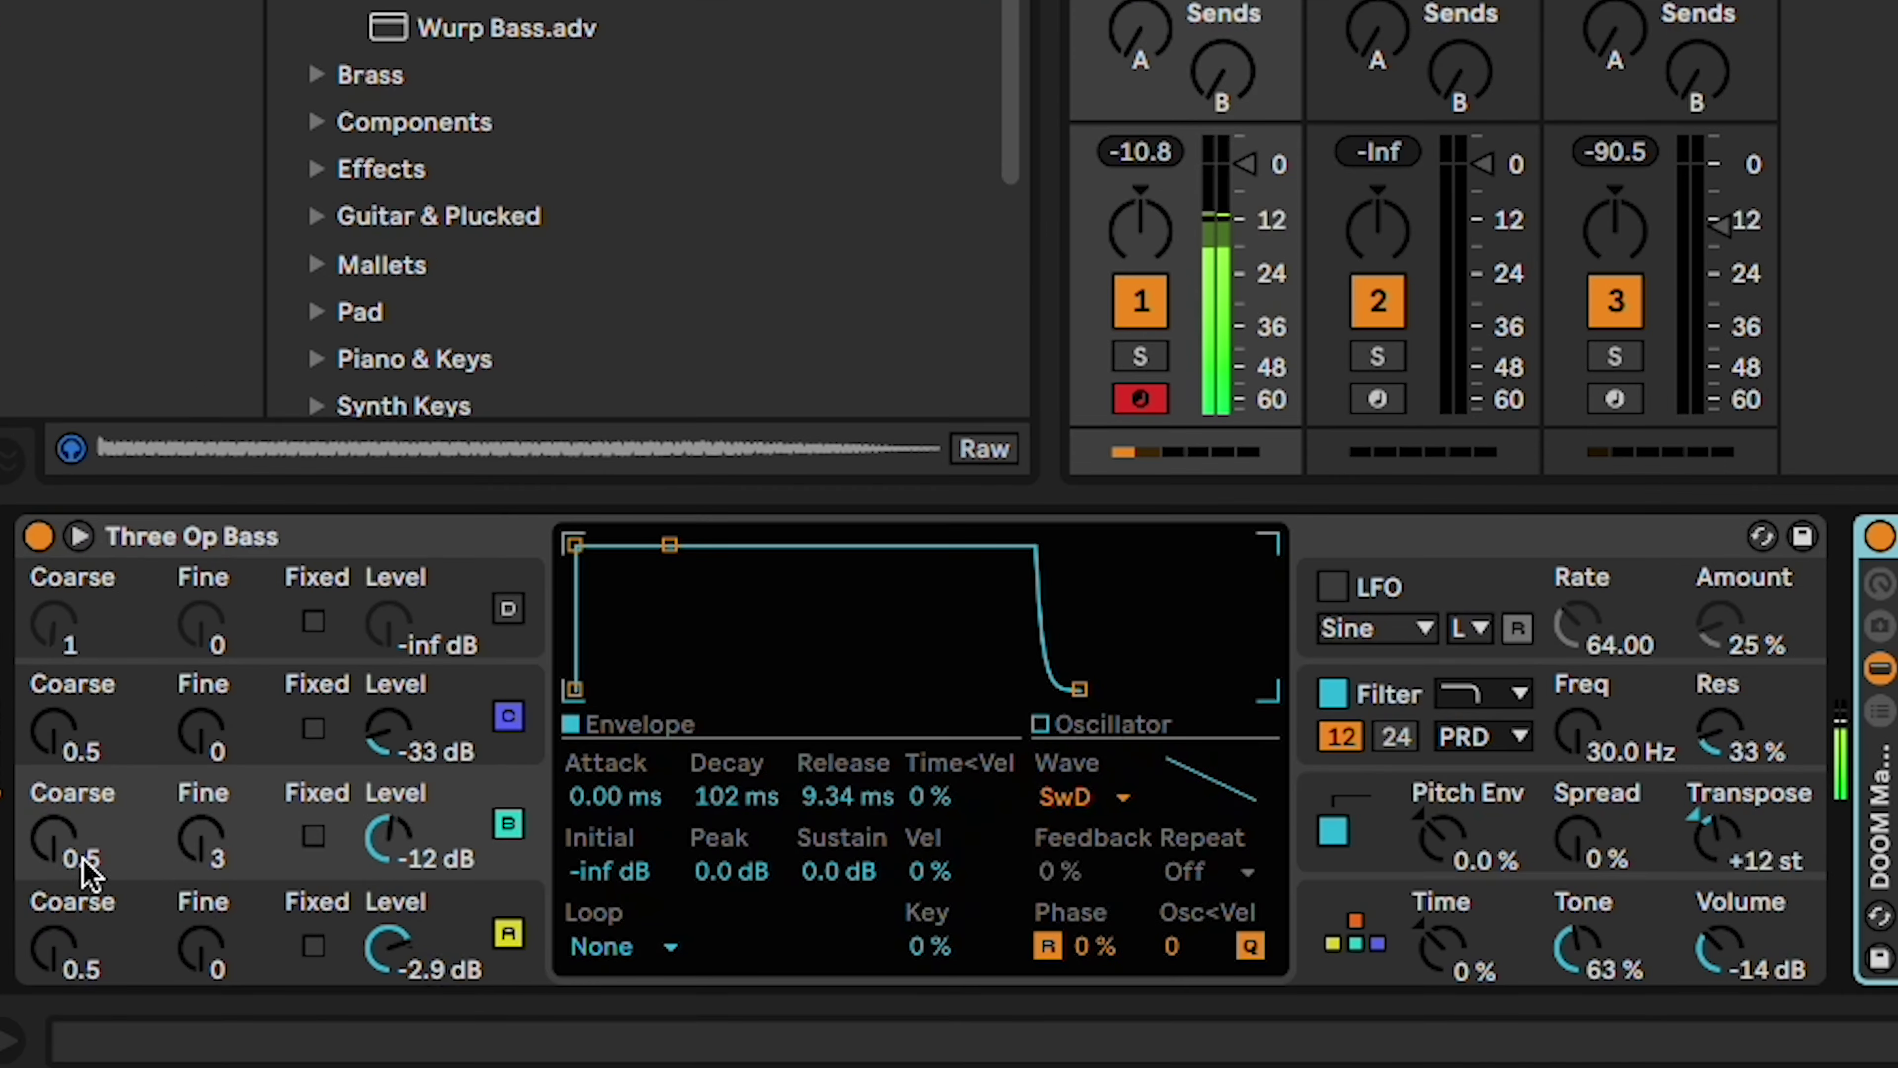
mouse_move(88, 871)
left_mouse_down()
mouse_move(88, 823)
mouse_move(88, 868)
left_mouse_up()
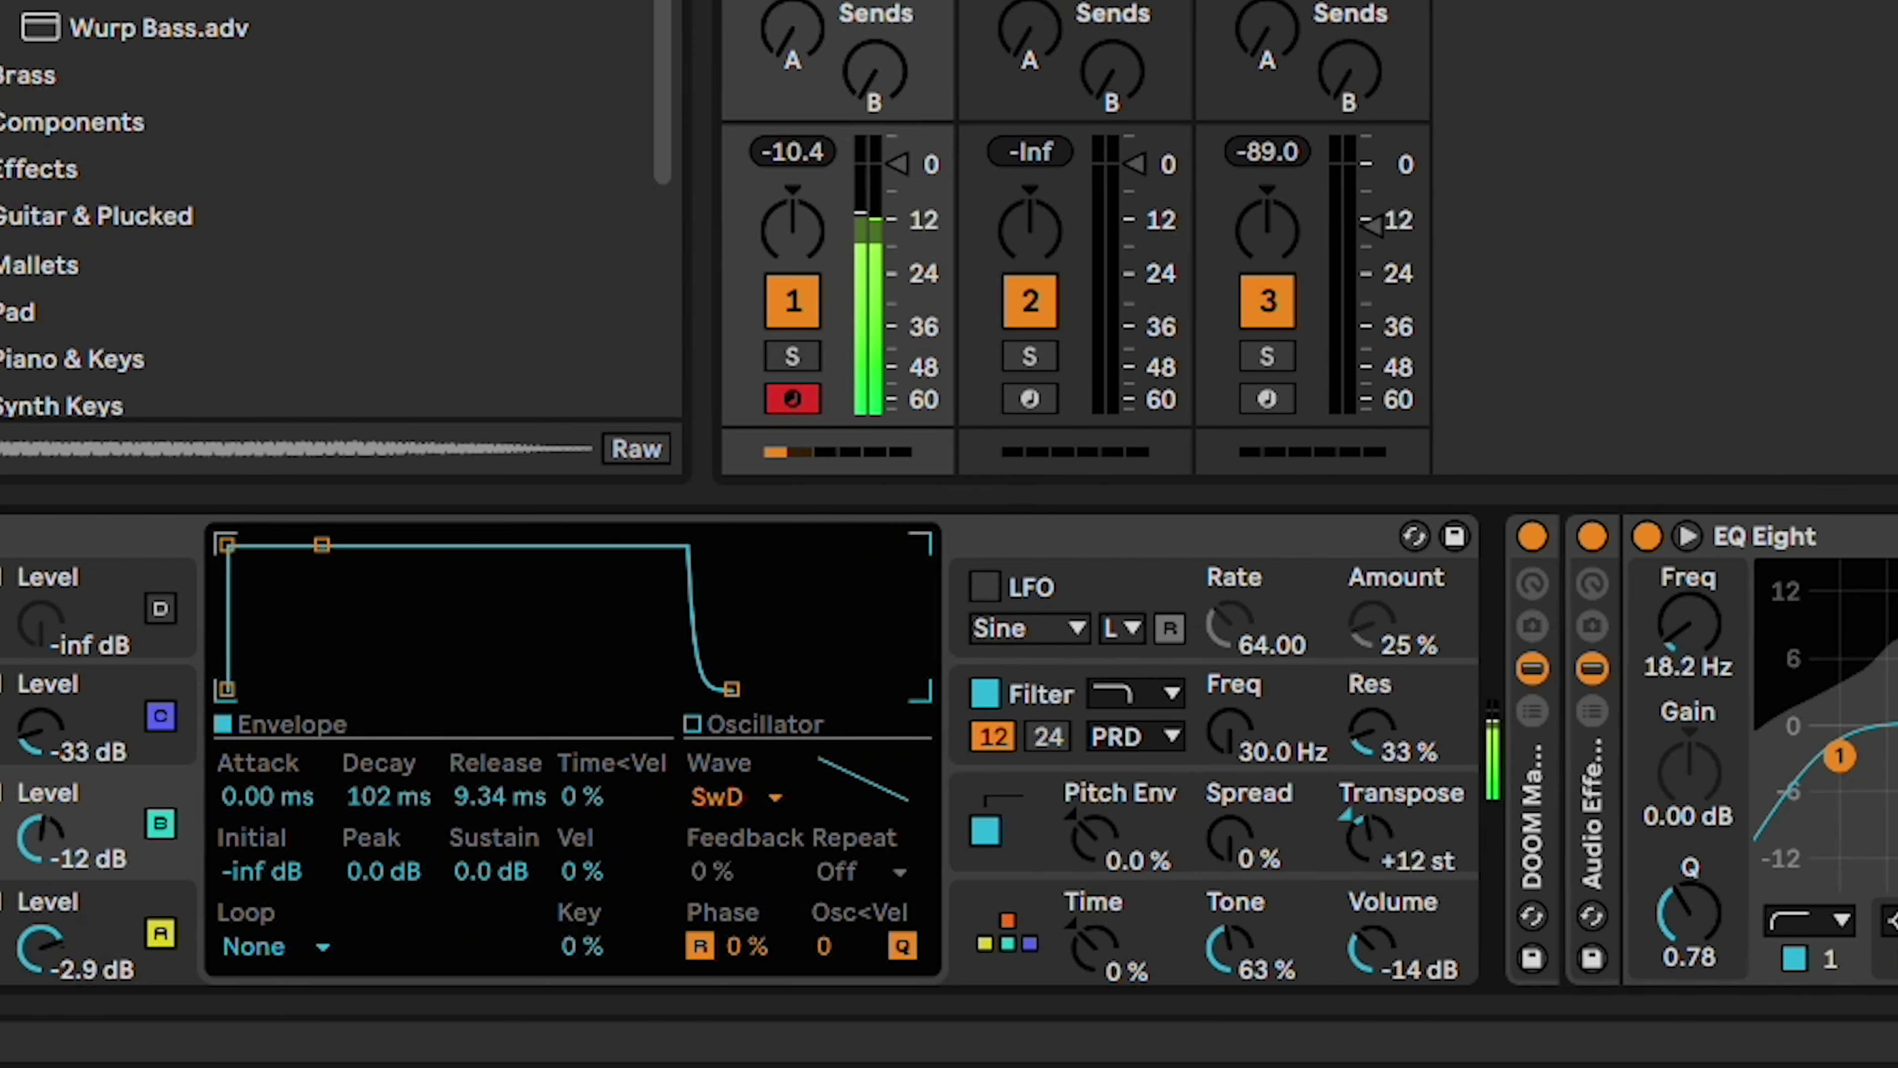
Audition the Amp models and choose Rock, and set Erosion to 7.47 kHz with an amount of 4.28.
left_click(983, 826)
left_click(217, 830)
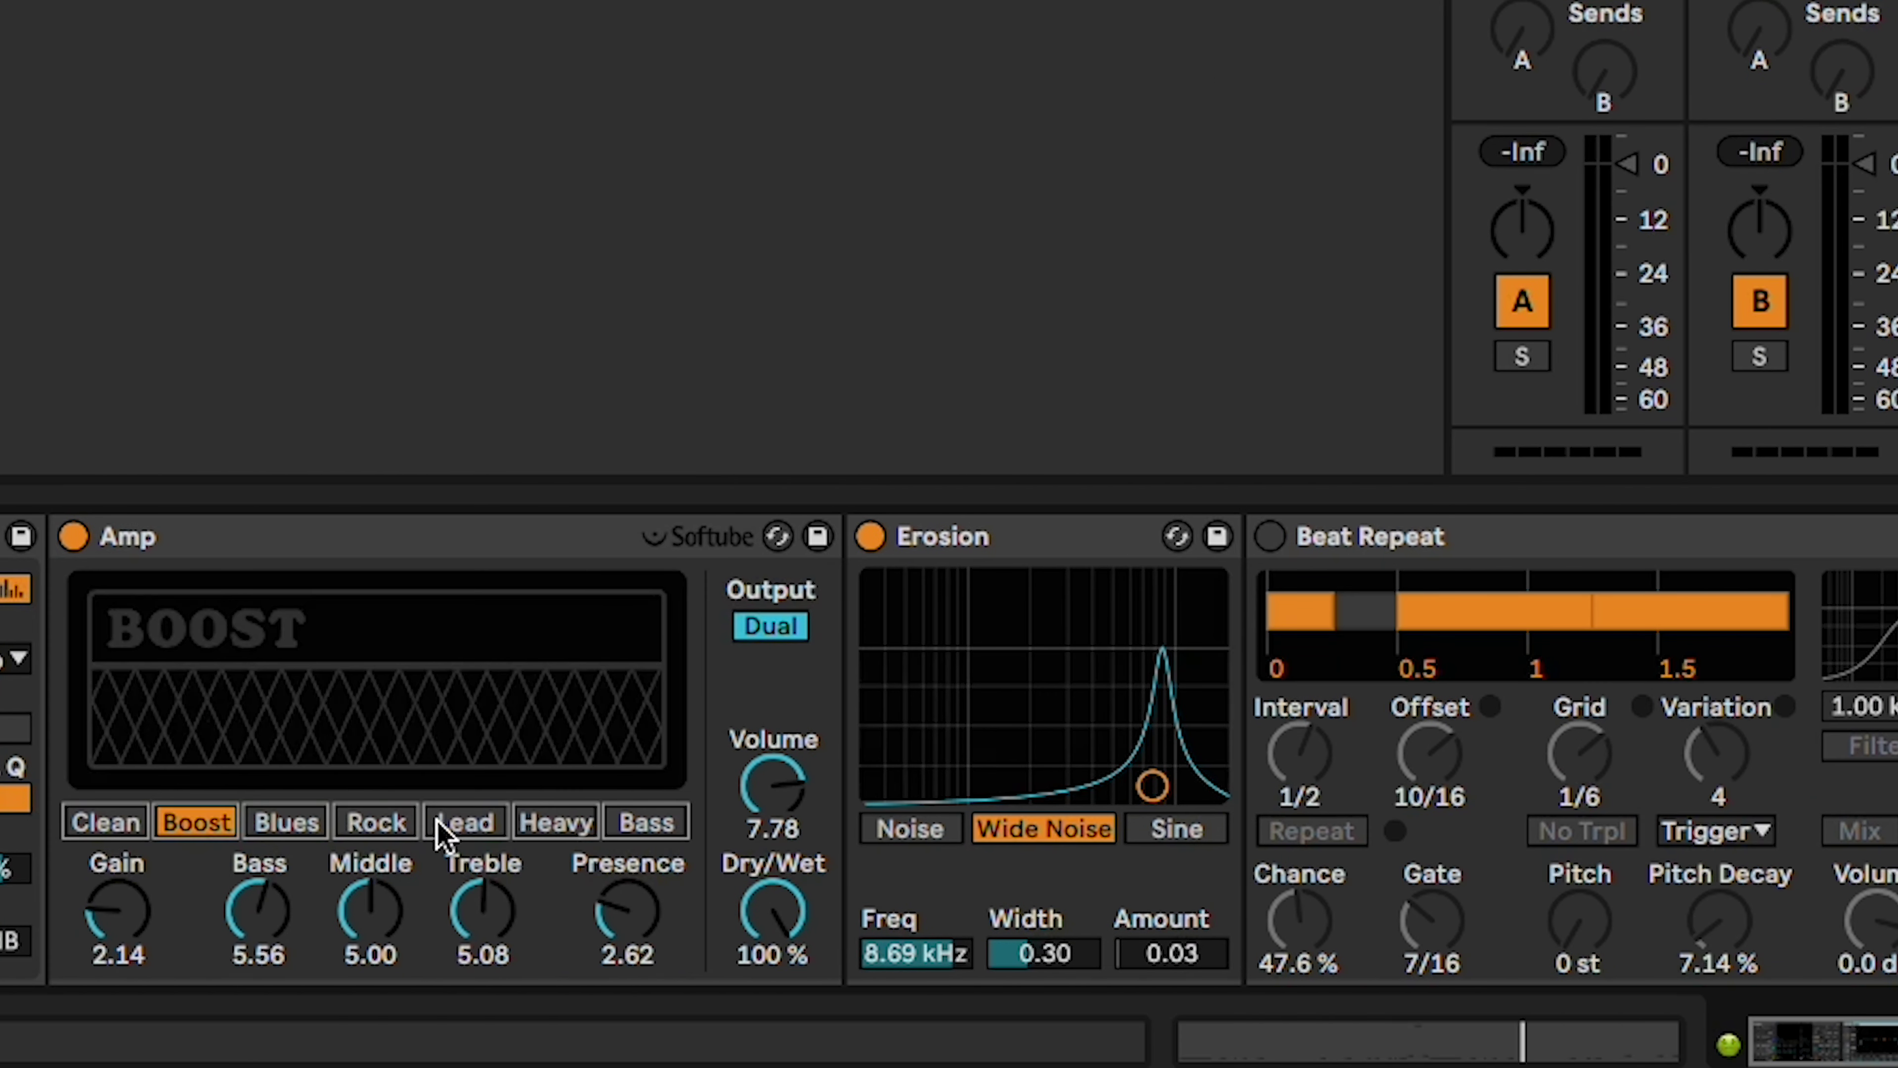
left_click(482, 826)
left_click(542, 830)
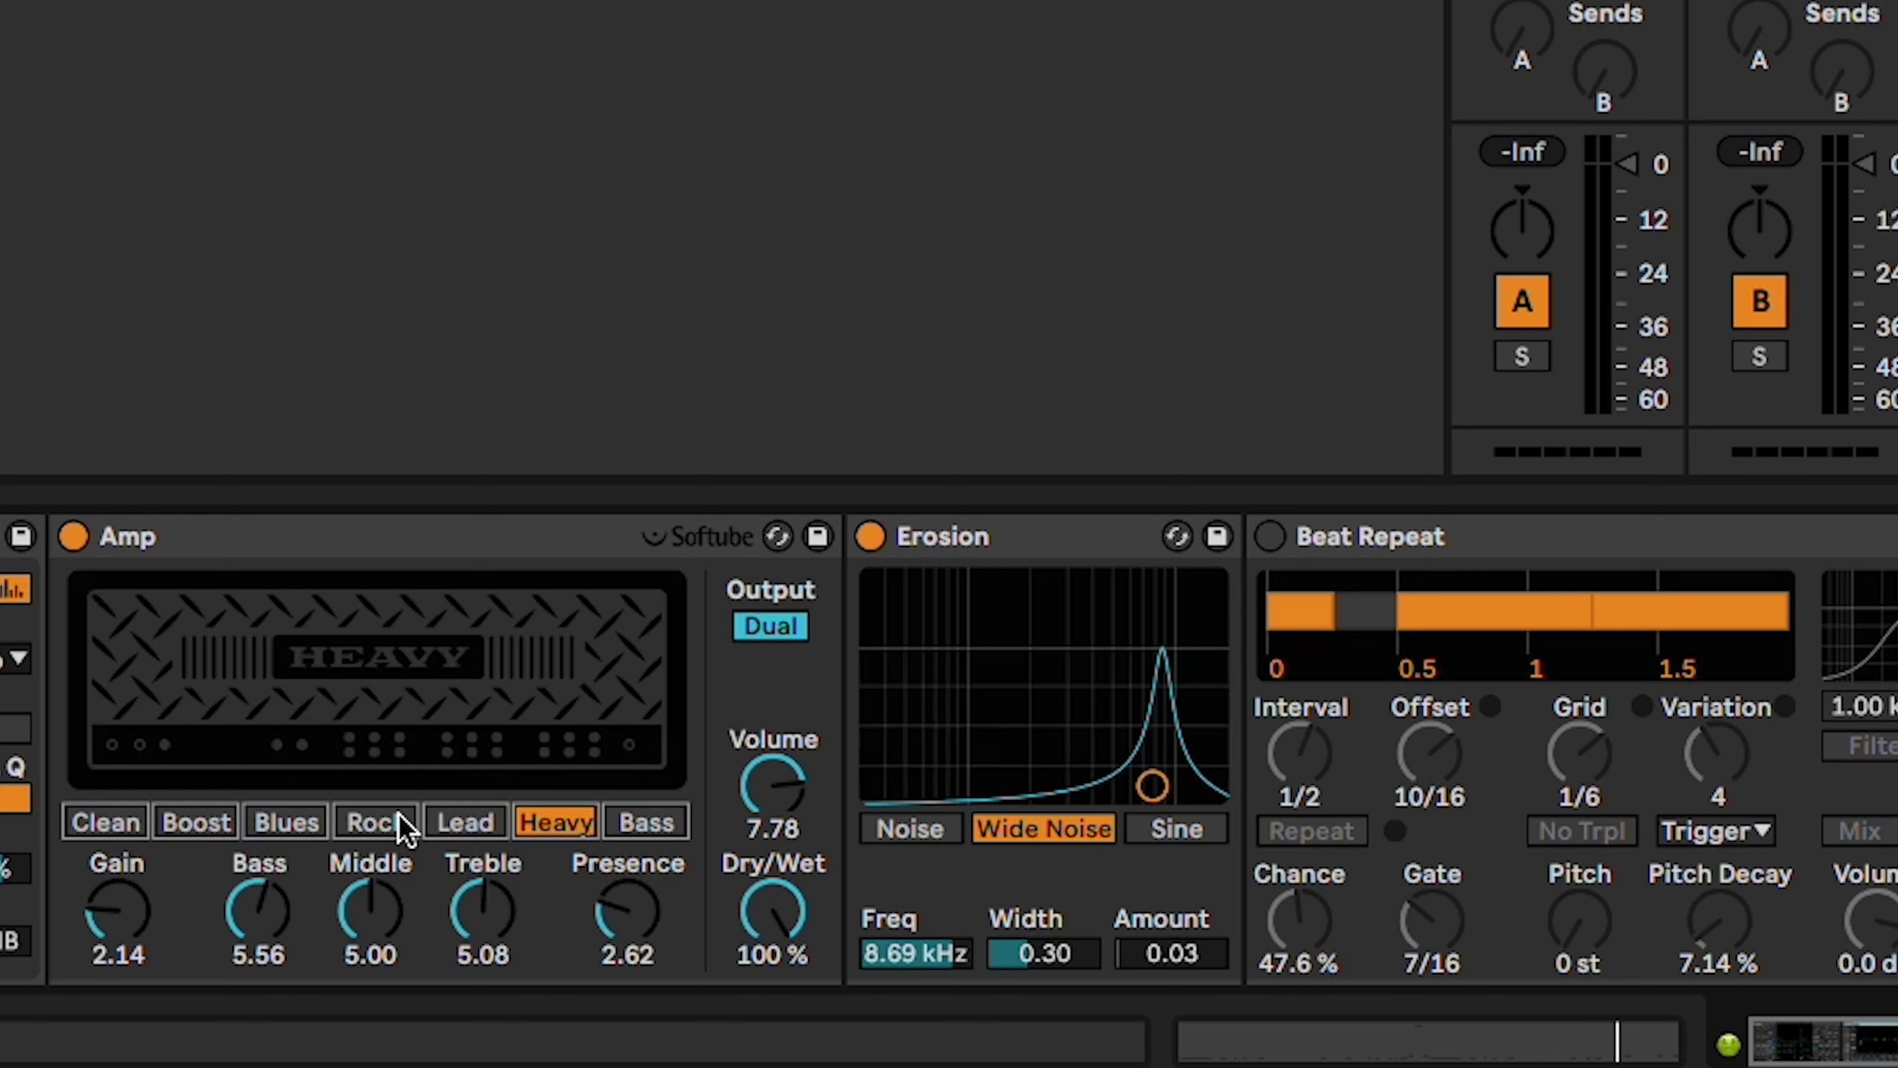
left_click(403, 826)
mouse_move(1152, 786)
left_mouse_down()
mouse_move(1178, 666)
mouse_move(1137, 613)
mouse_move(1105, 631)
mouse_move(1084, 691)
mouse_move(1140, 759)
left_mouse_up()
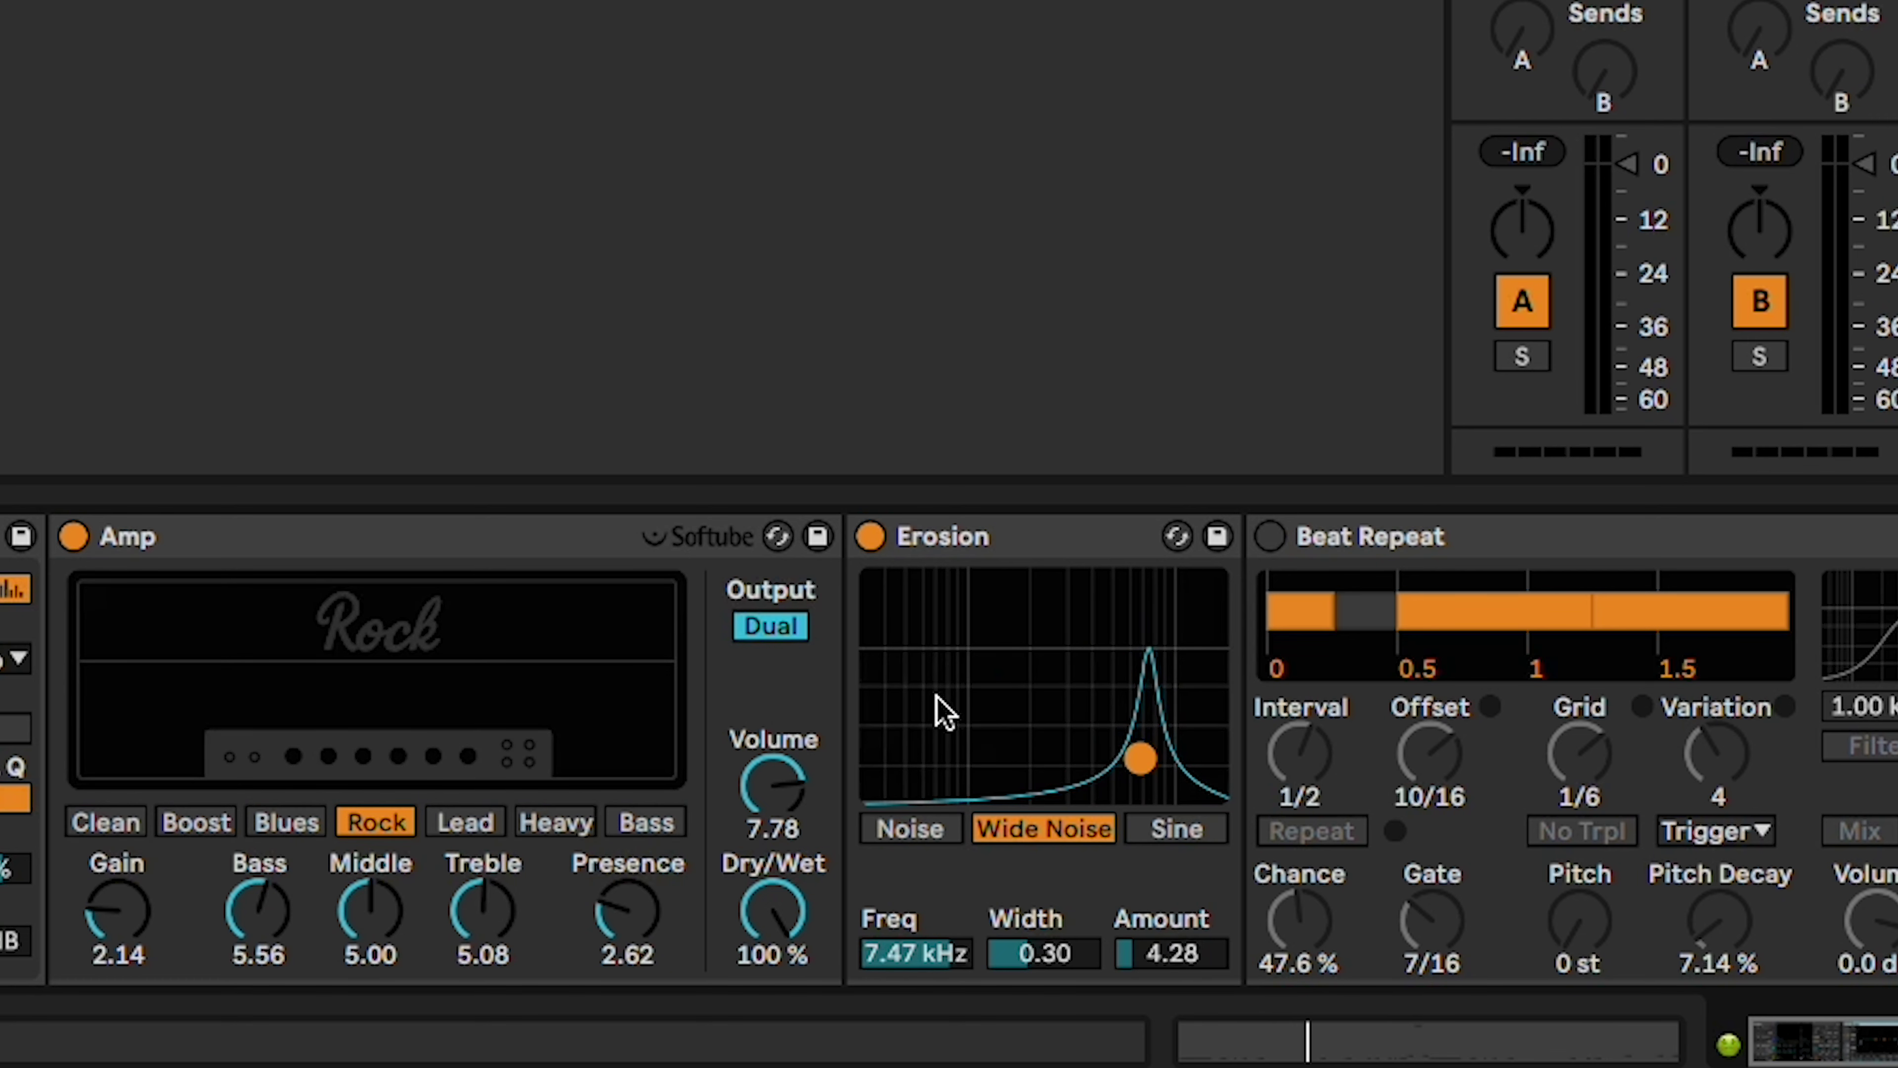
Enable Beat Repeat in the rack and switch its Repeat on and off once.
scroll(938, 658, "right", 5)
left_click(949, 535)
scroll(1095, 908, "right", 1)
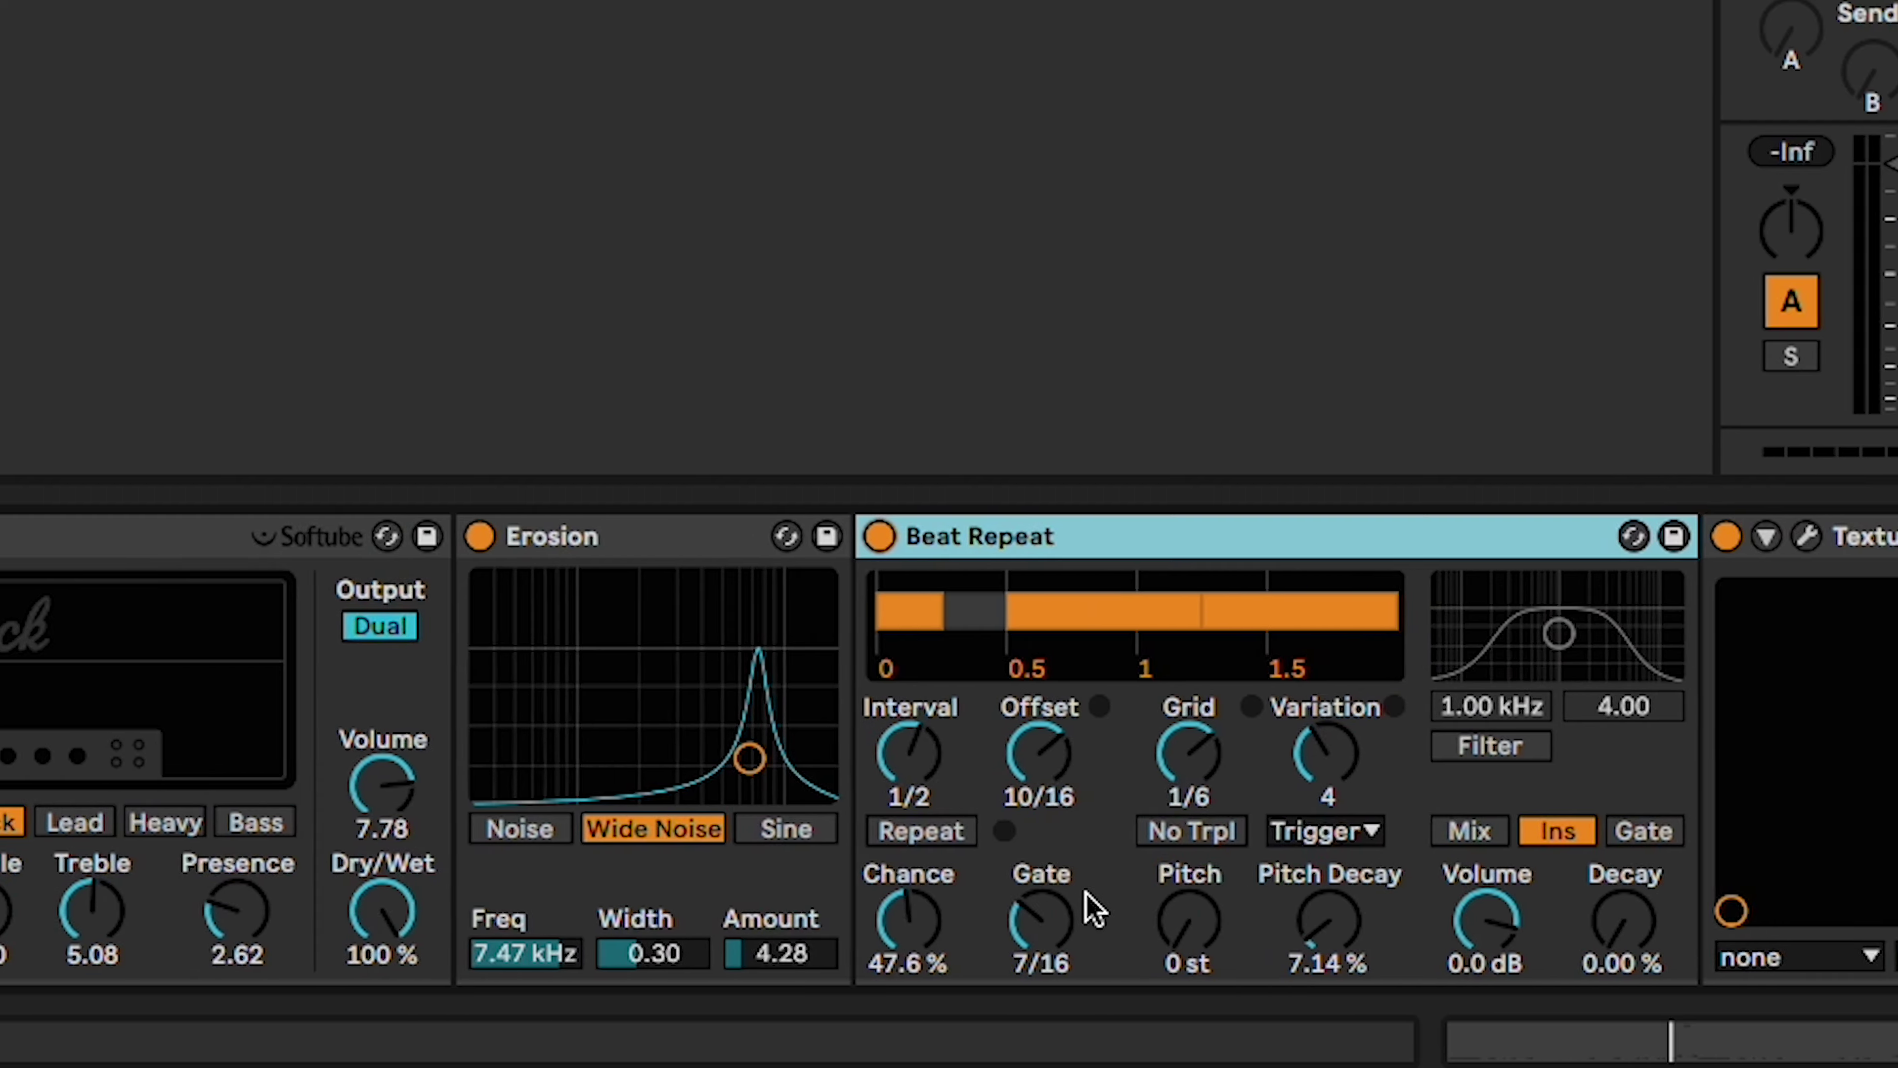
scroll(1196, 904, "right", 6)
left_click(209, 832)
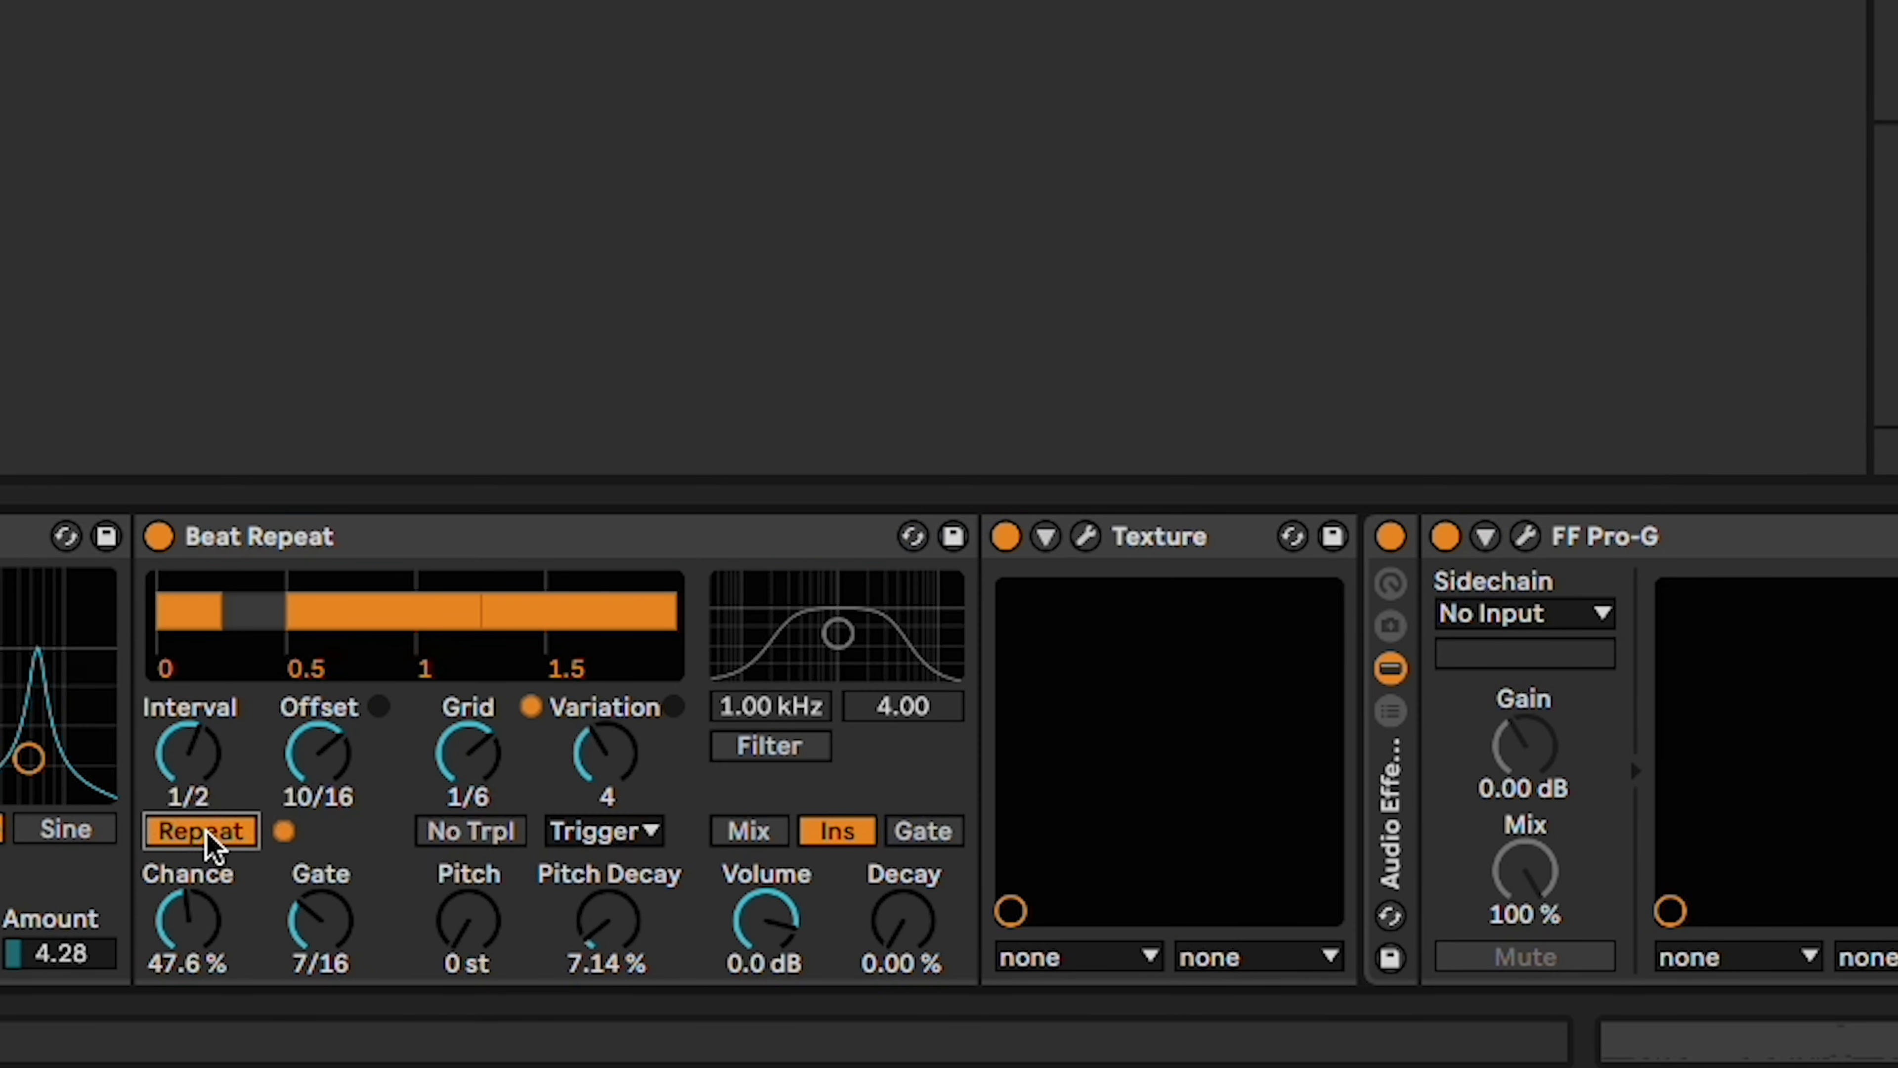
left_click(212, 838)
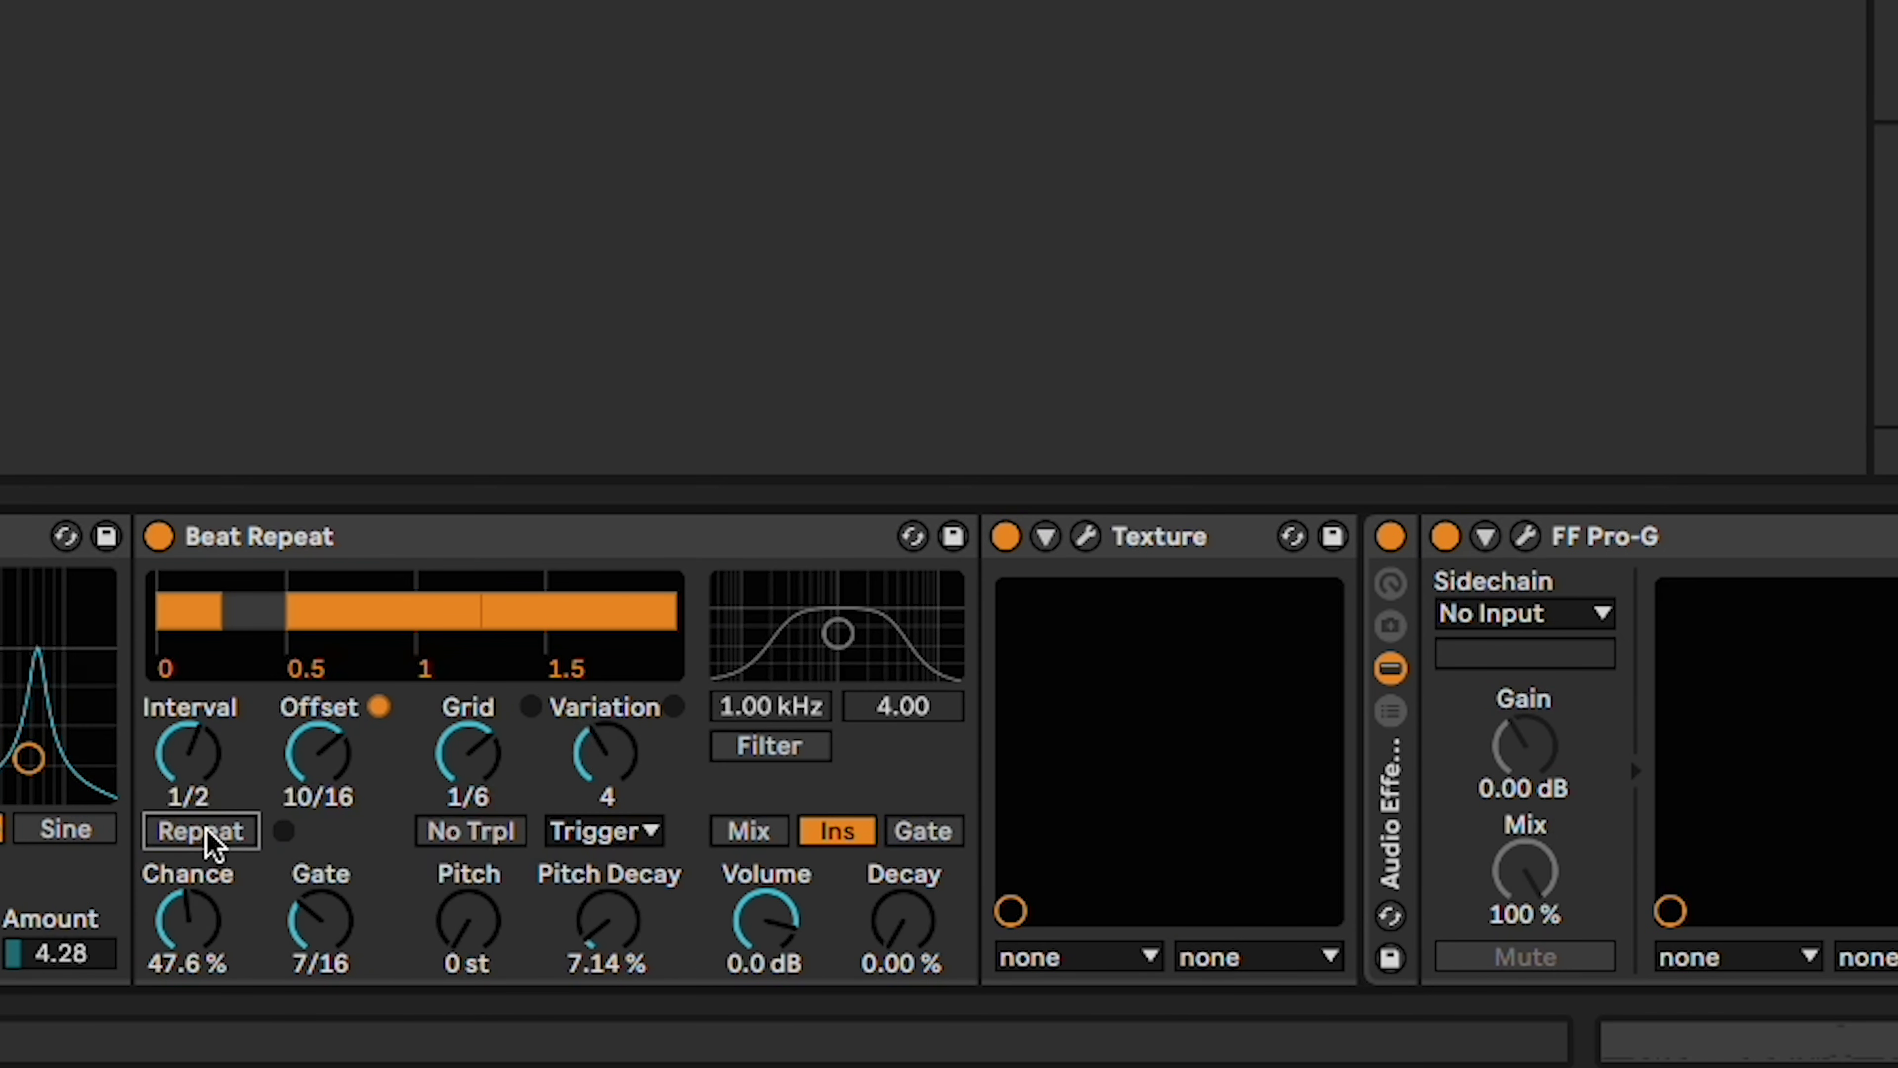
Audition Beat Repeat by switching its Repeat on and off again, and look over the devices further along the rack.
left_click(211, 838)
left_click(211, 839)
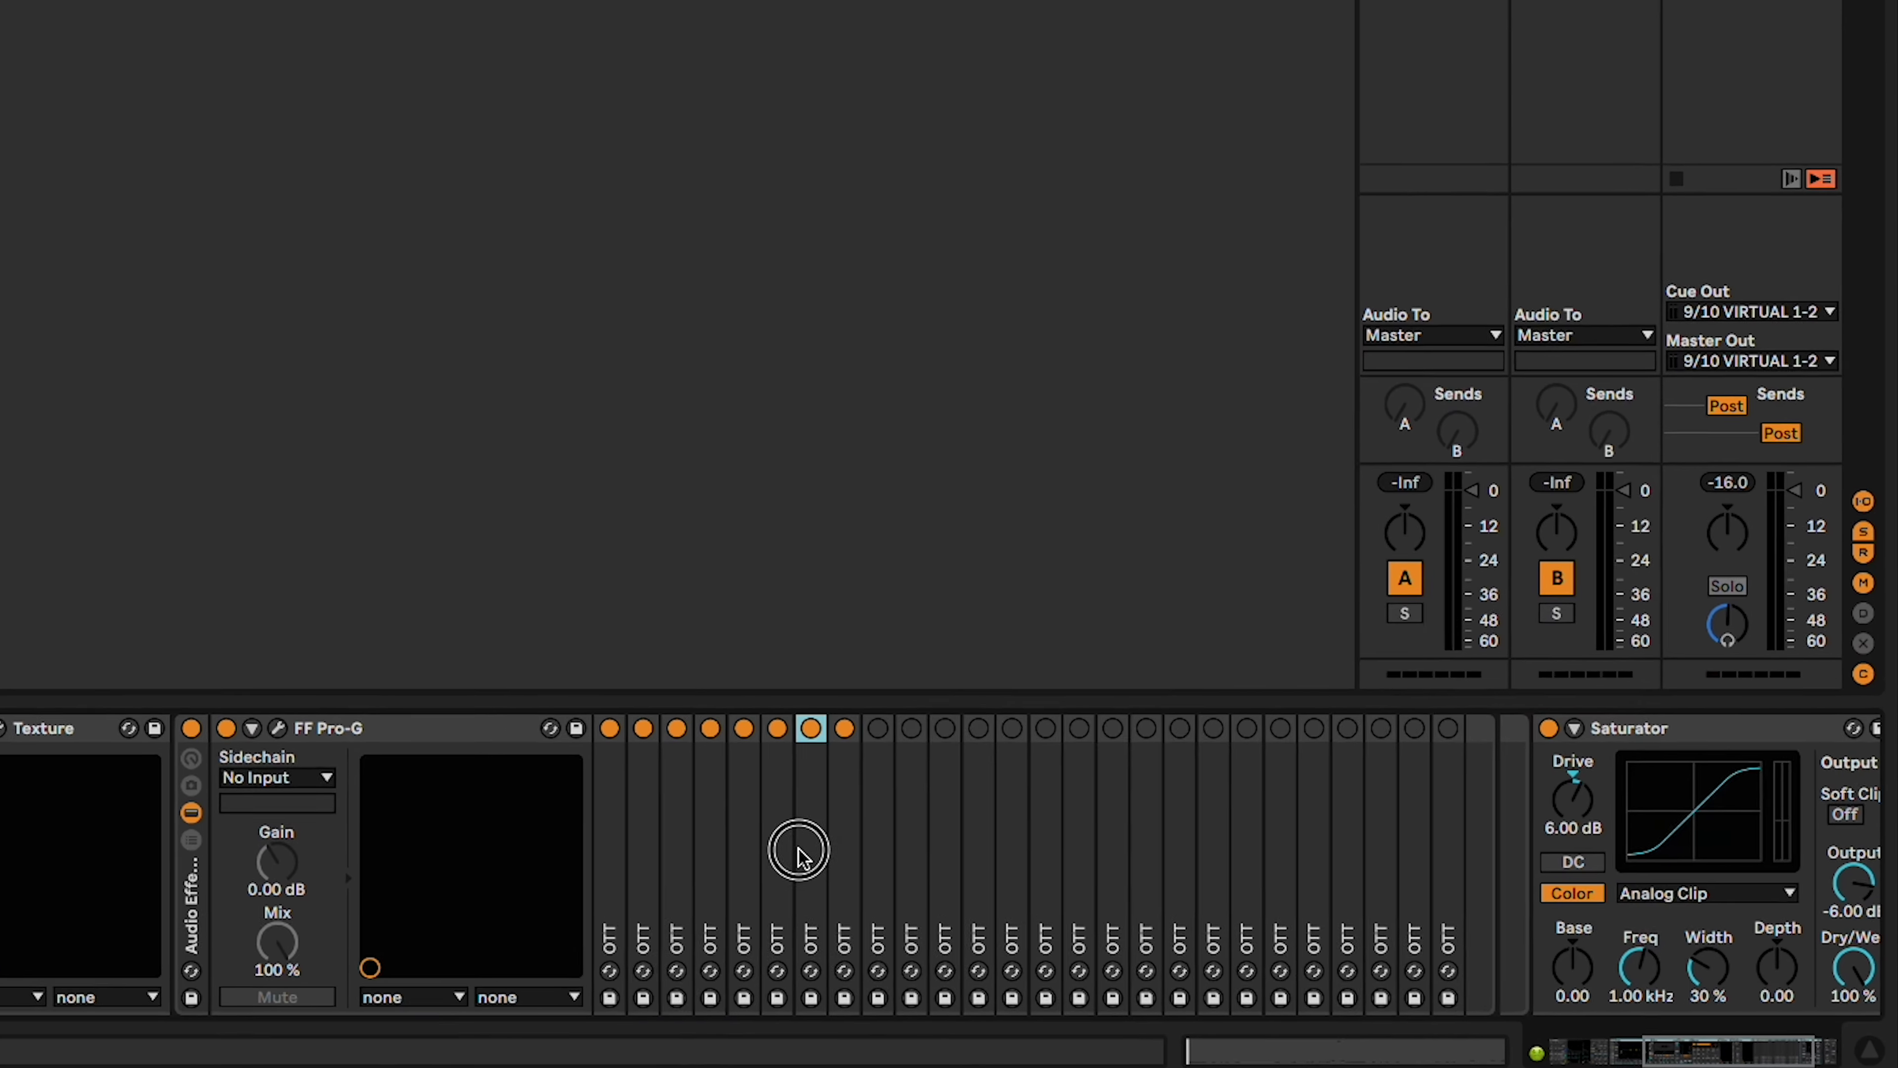
scroll(1295, 846, "left", 10)
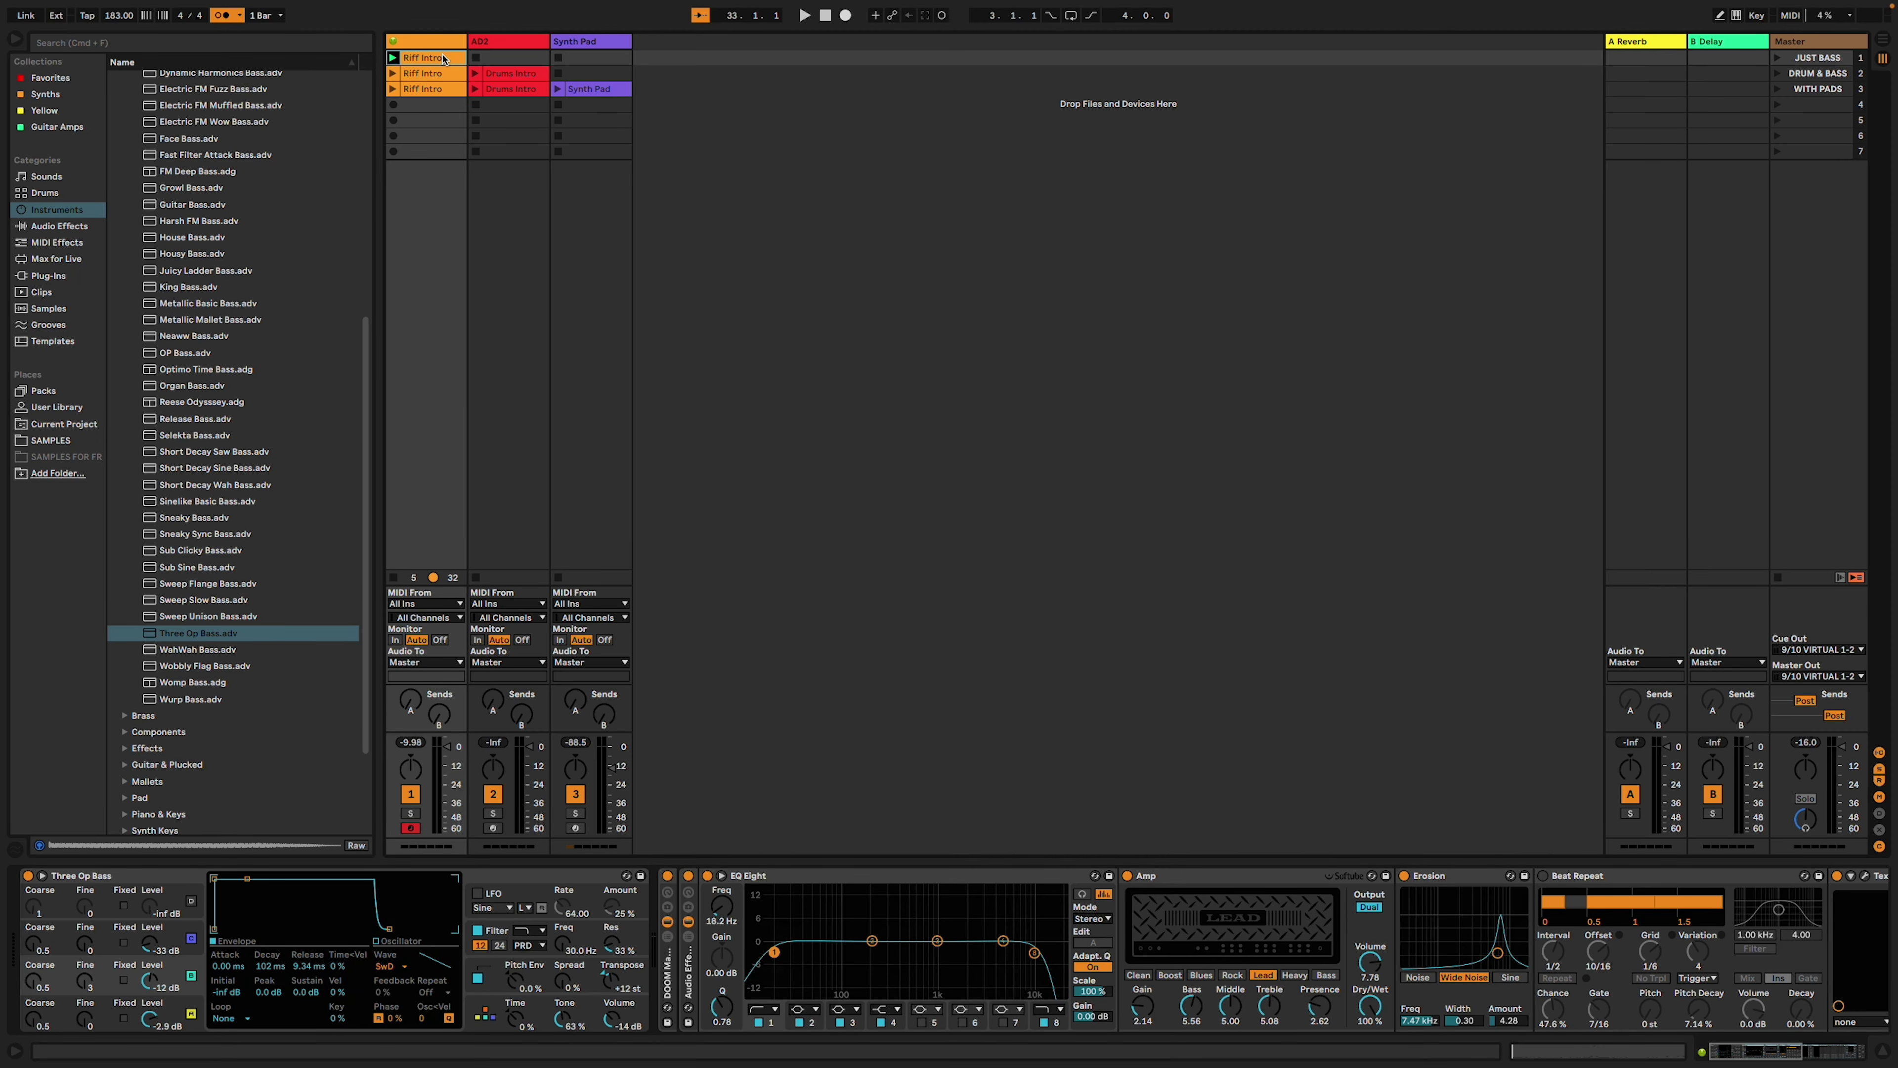
Create a new MIDI clip in the first empty slot of the red drum track, add a C1 hit at 1.1.1, and launch the clip.
double_click(443, 59)
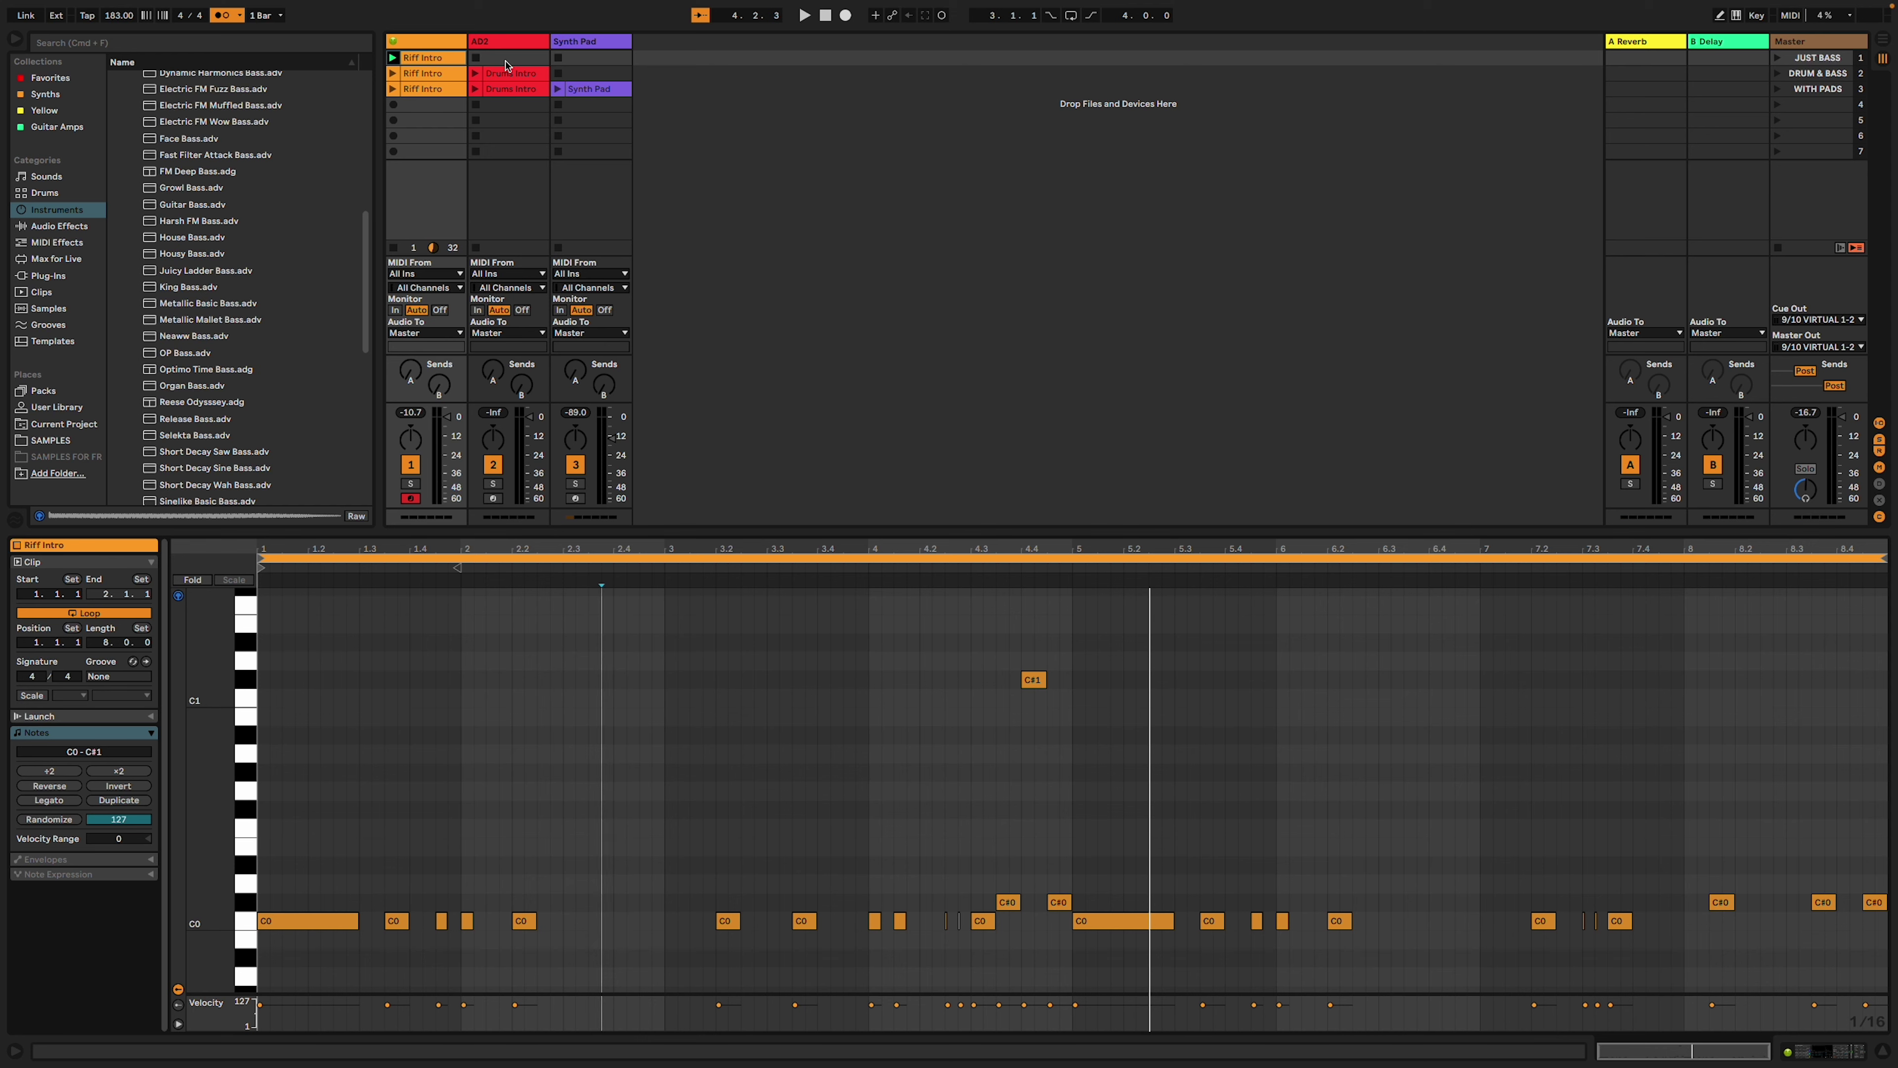
double_click(506, 60)
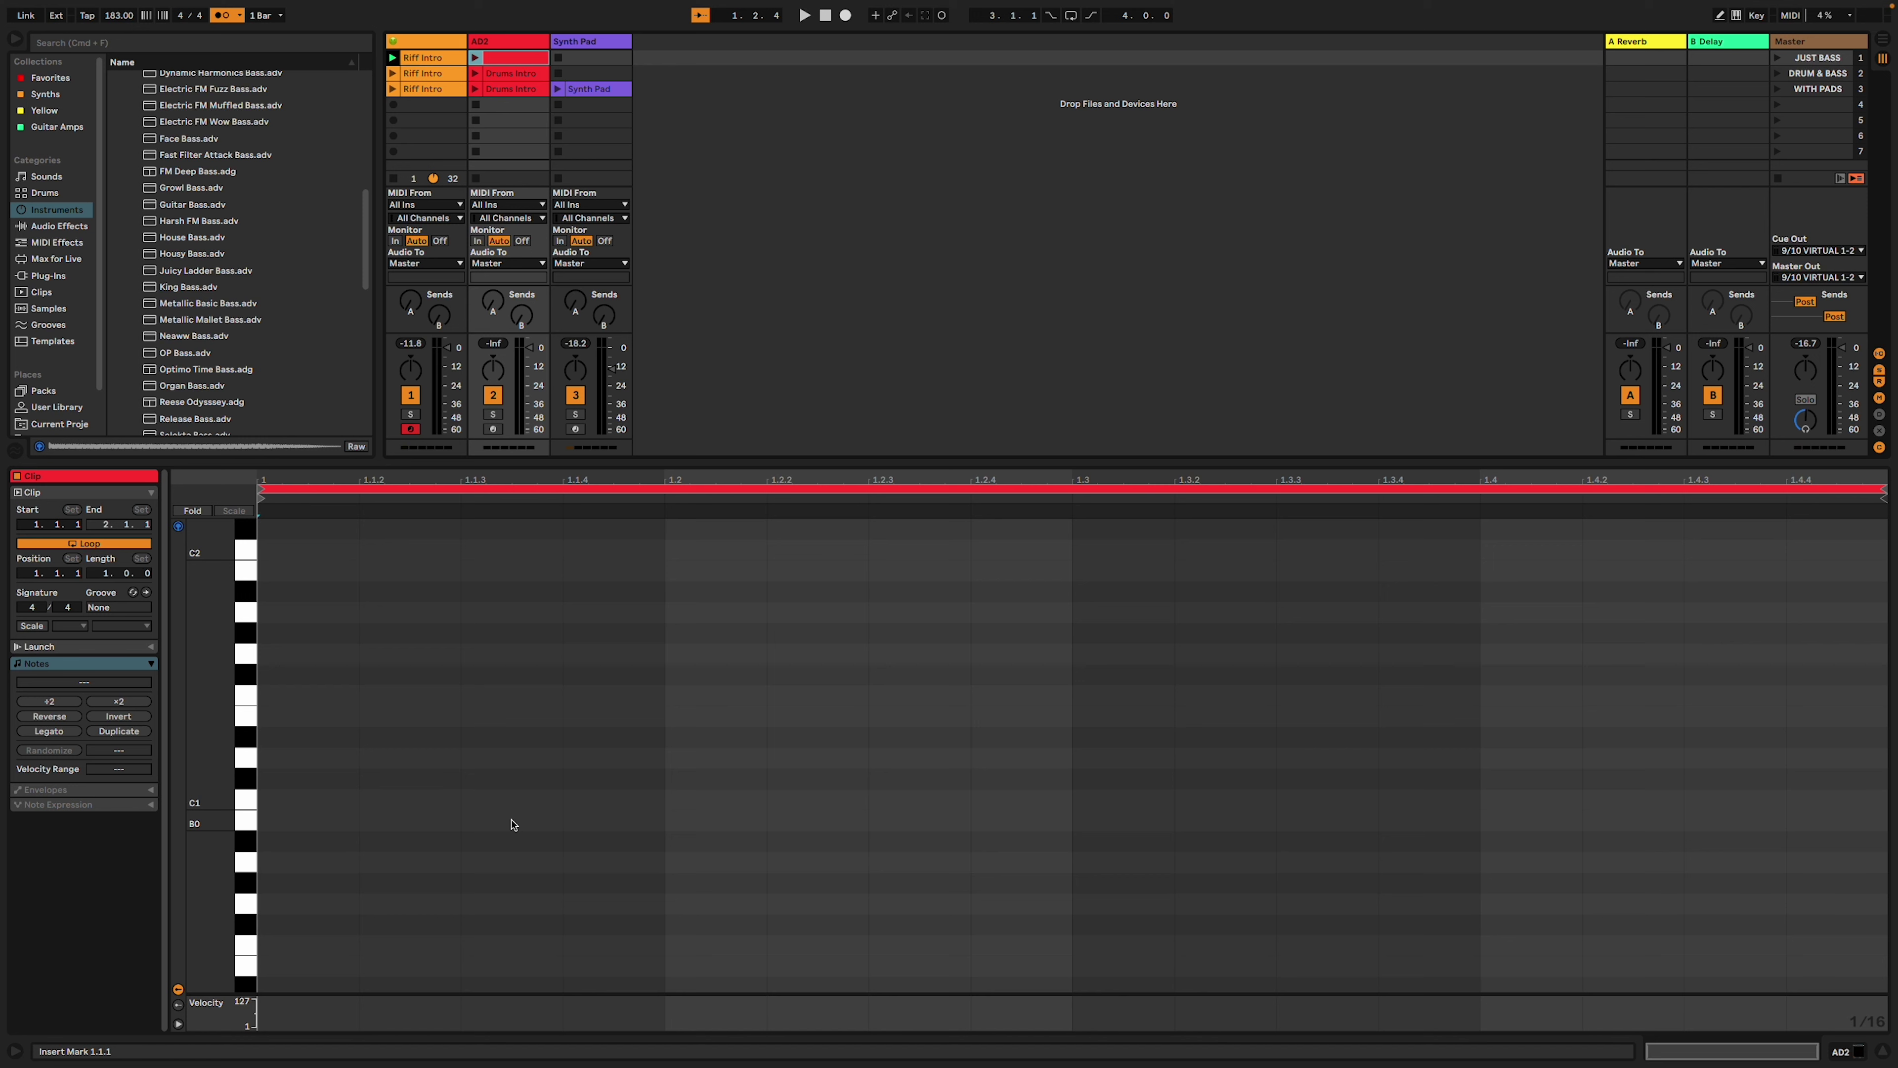
double_click(284, 800)
left_click(476, 55)
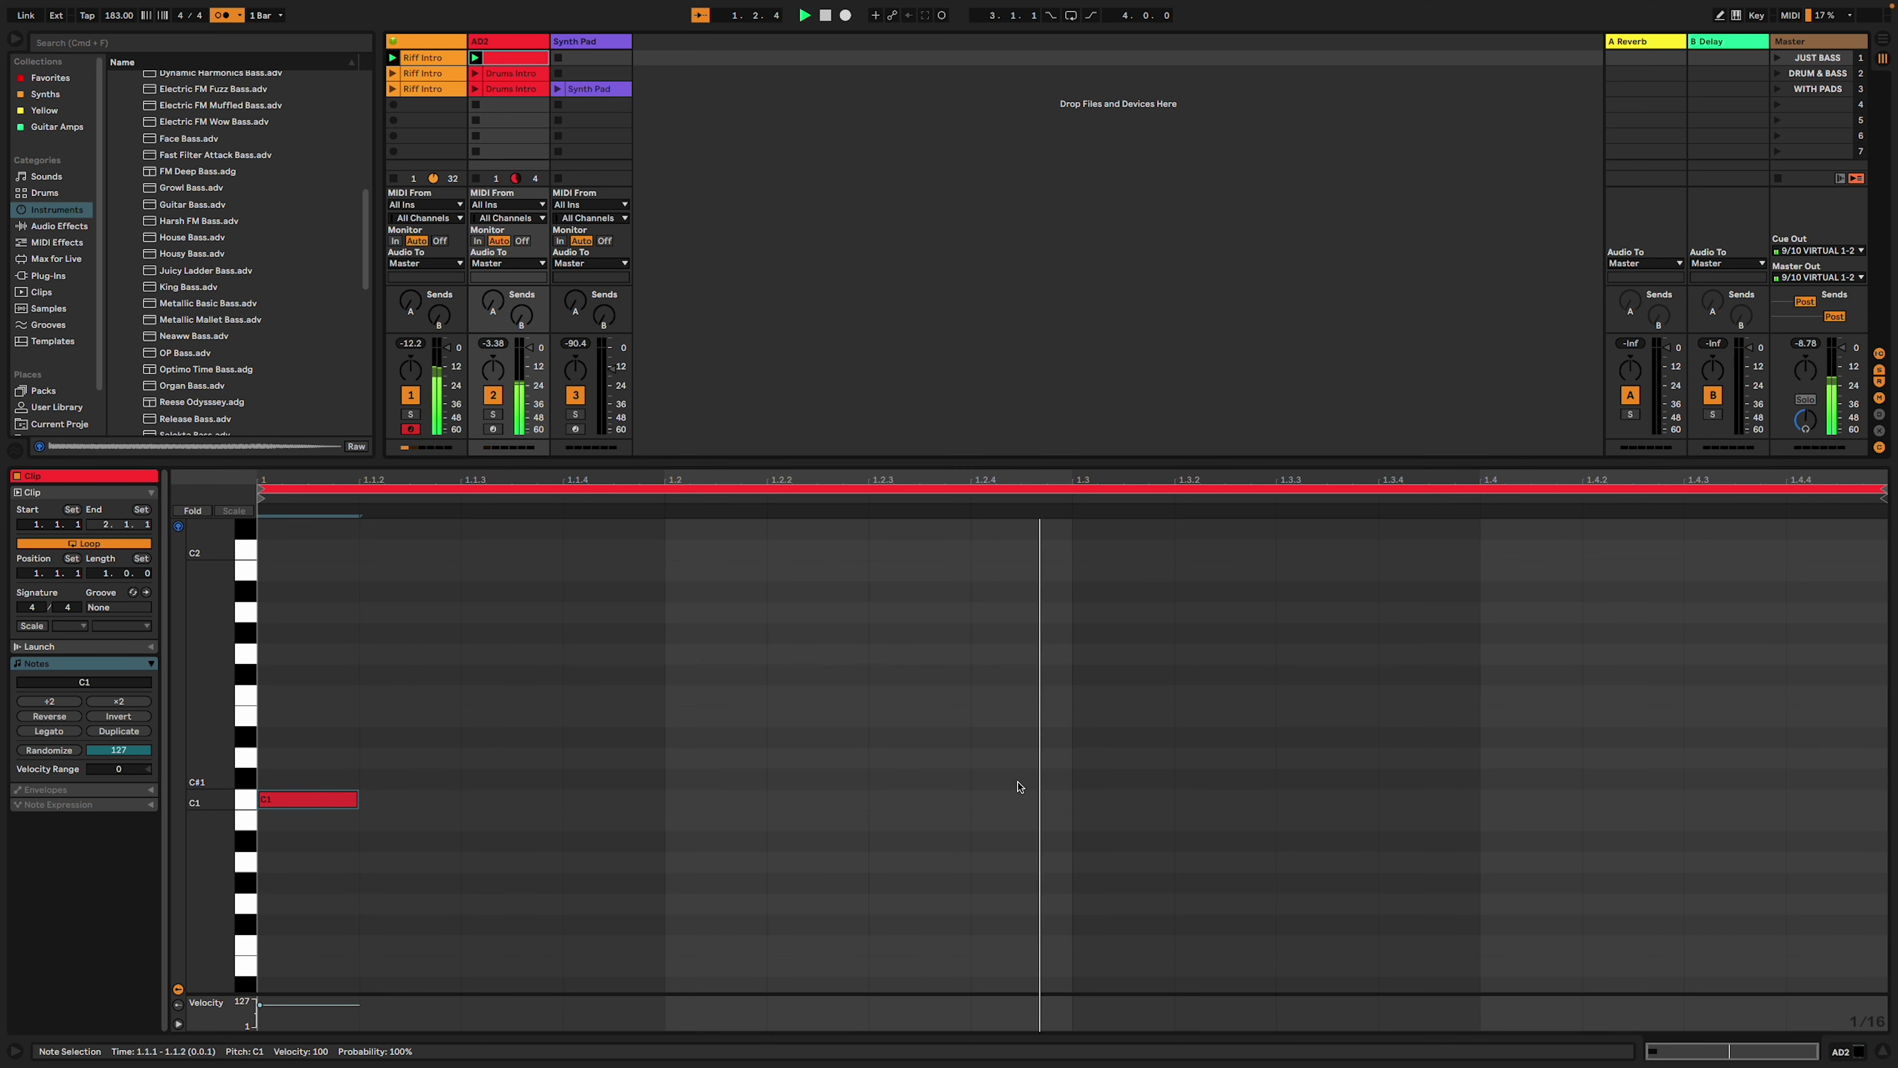
Add D#1 and E1 hits together at 1.3.1 and a C1 hit at 1.3.3 in the new drum clip.
double_click(1082, 737)
double_click(1085, 718)
key("space")
key("space")
key("space")
double_click(1339, 805)
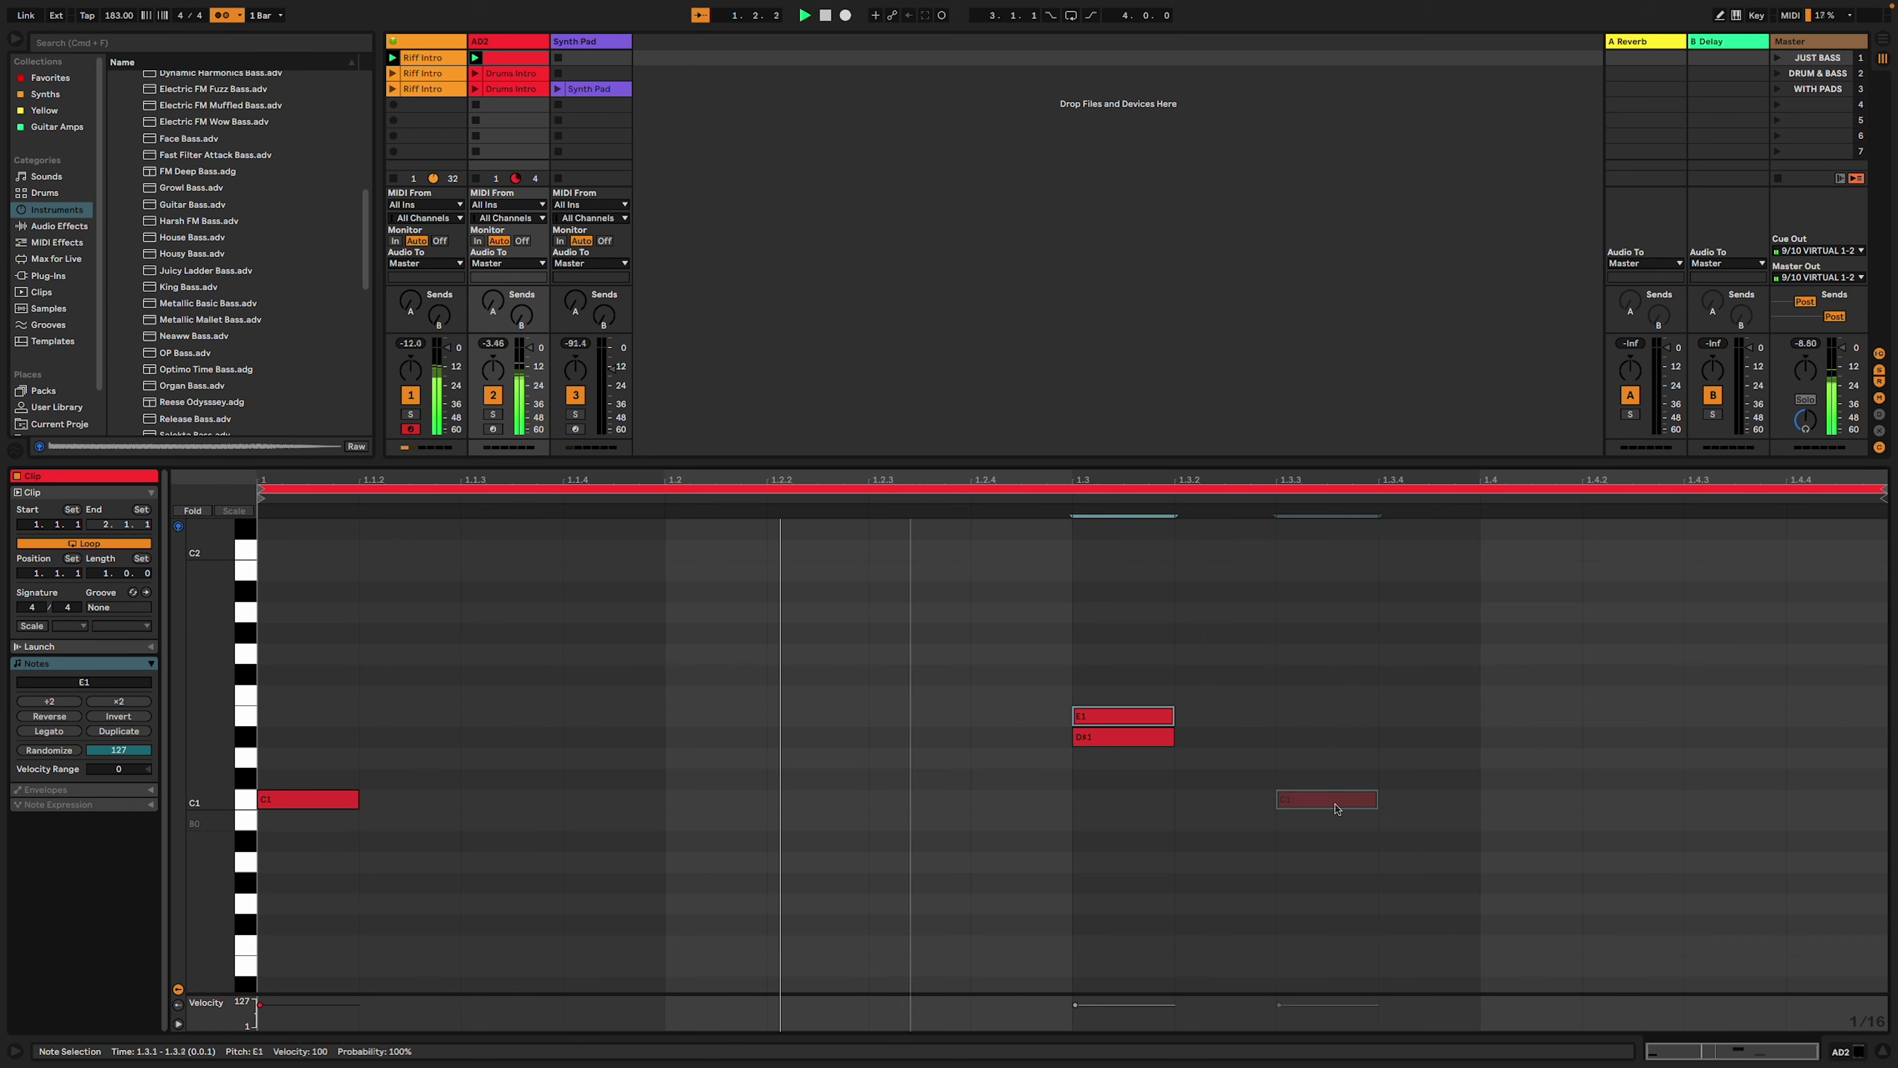
left_click(1339, 802)
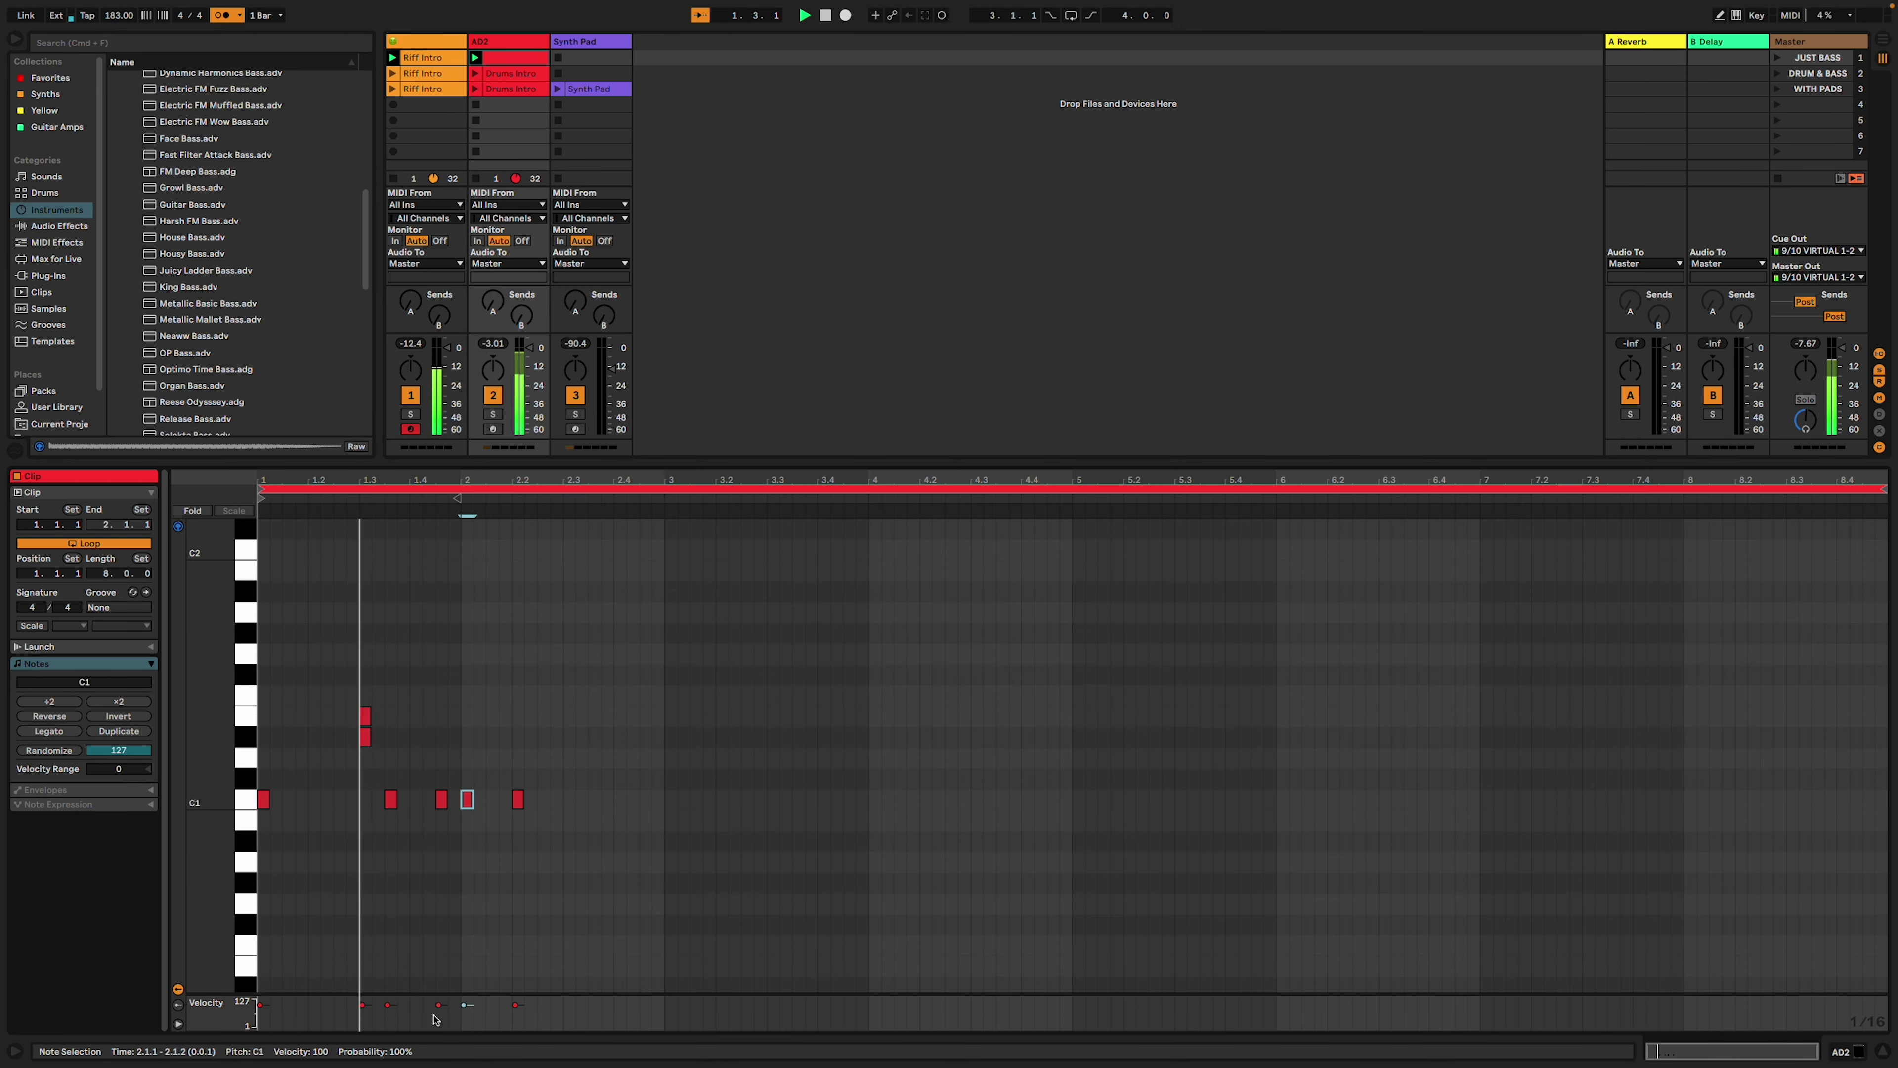
Lower the velocity of the C1 hit at 1.4.3 to 56 and add an A2 hit at 3.2.1.
left_click_drag(438, 1005, 439, 1015)
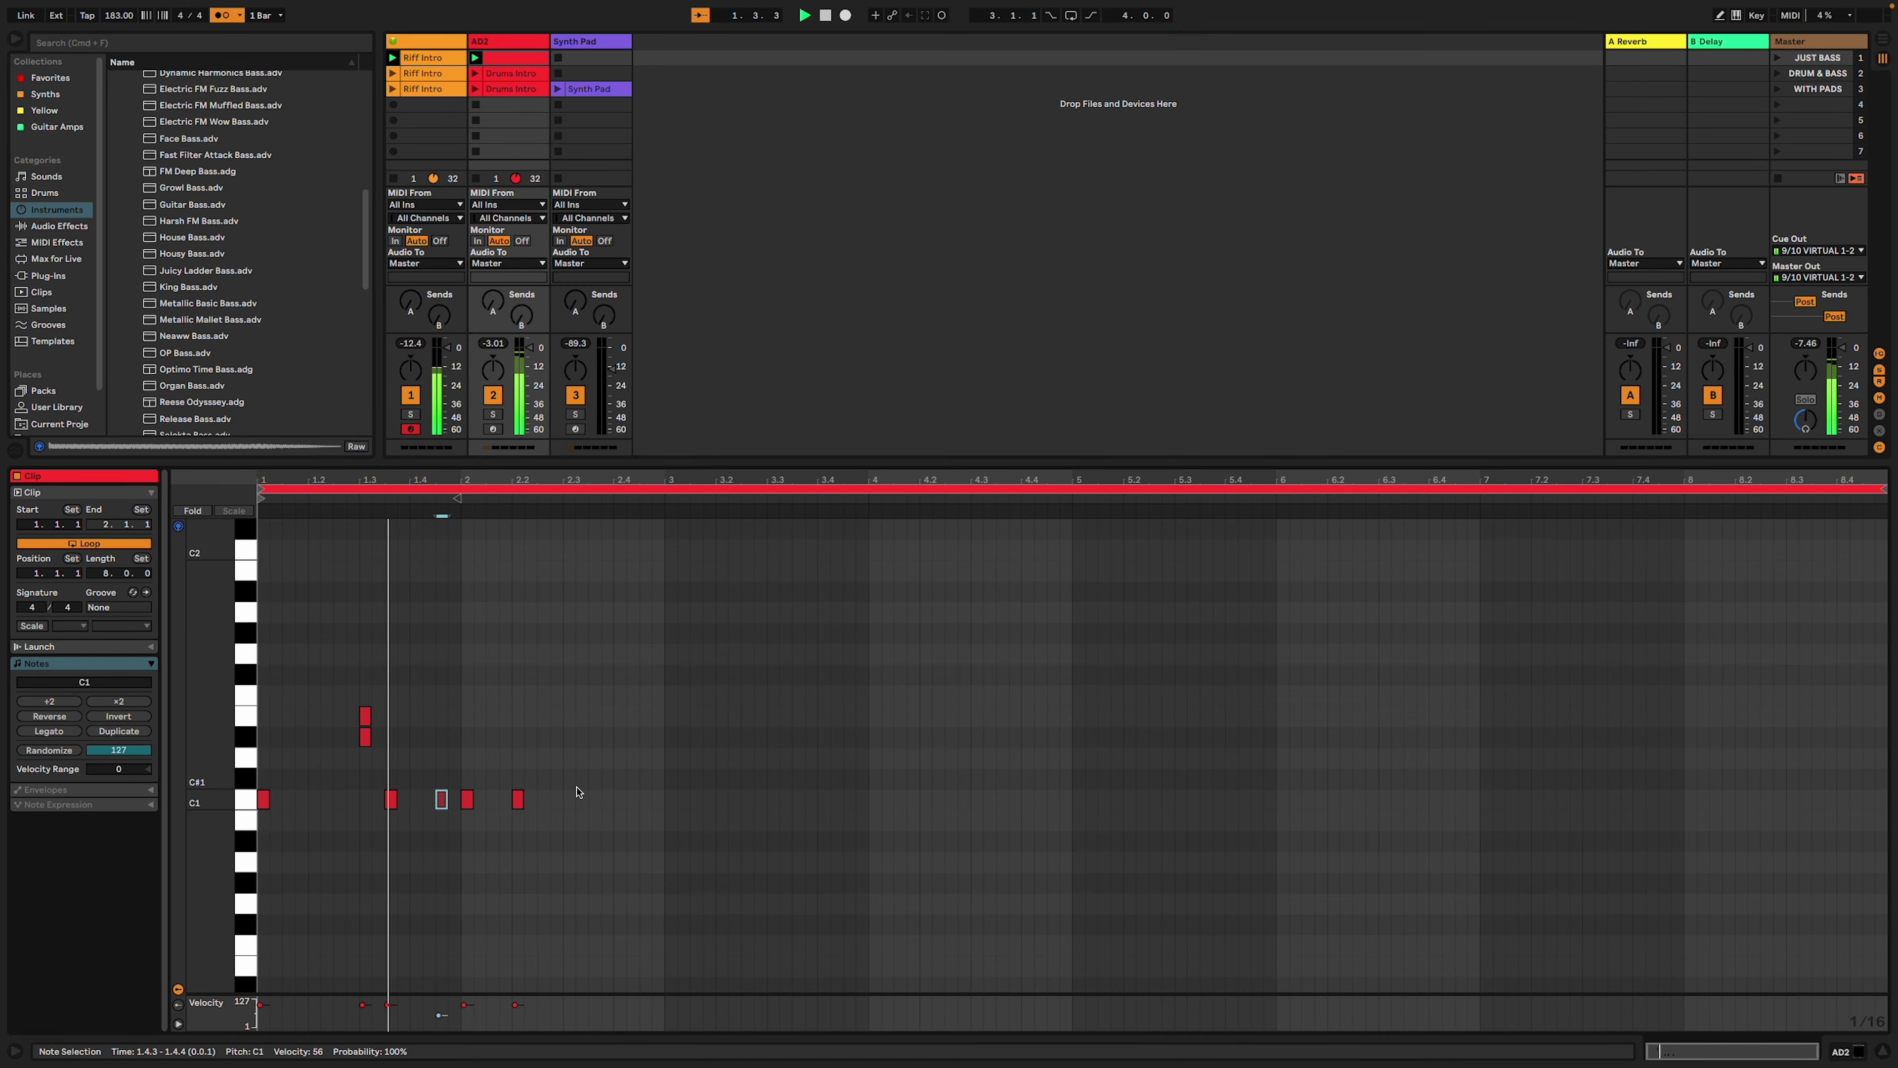
key("space")
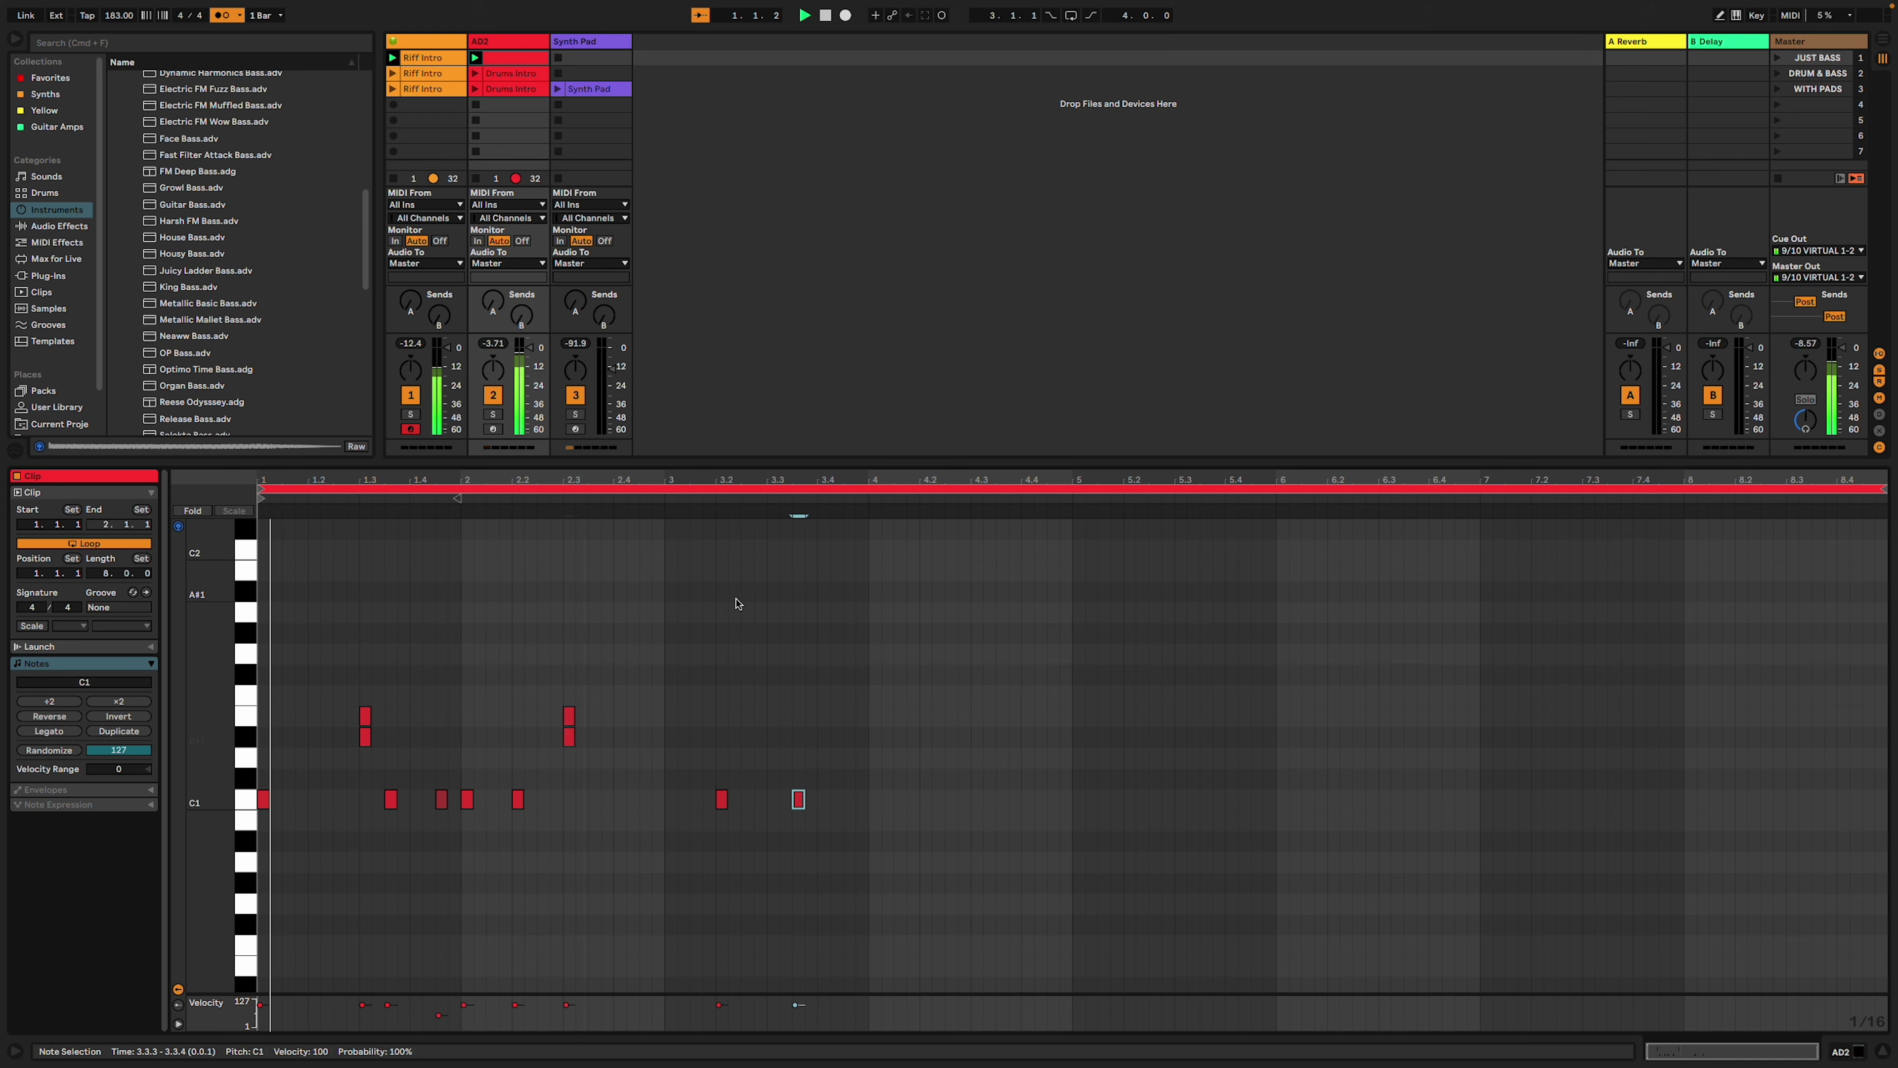
scroll(733, 603, "up", 3)
key("space")
scroll(733, 605, "up", 1)
scroll(728, 602, "up", 2)
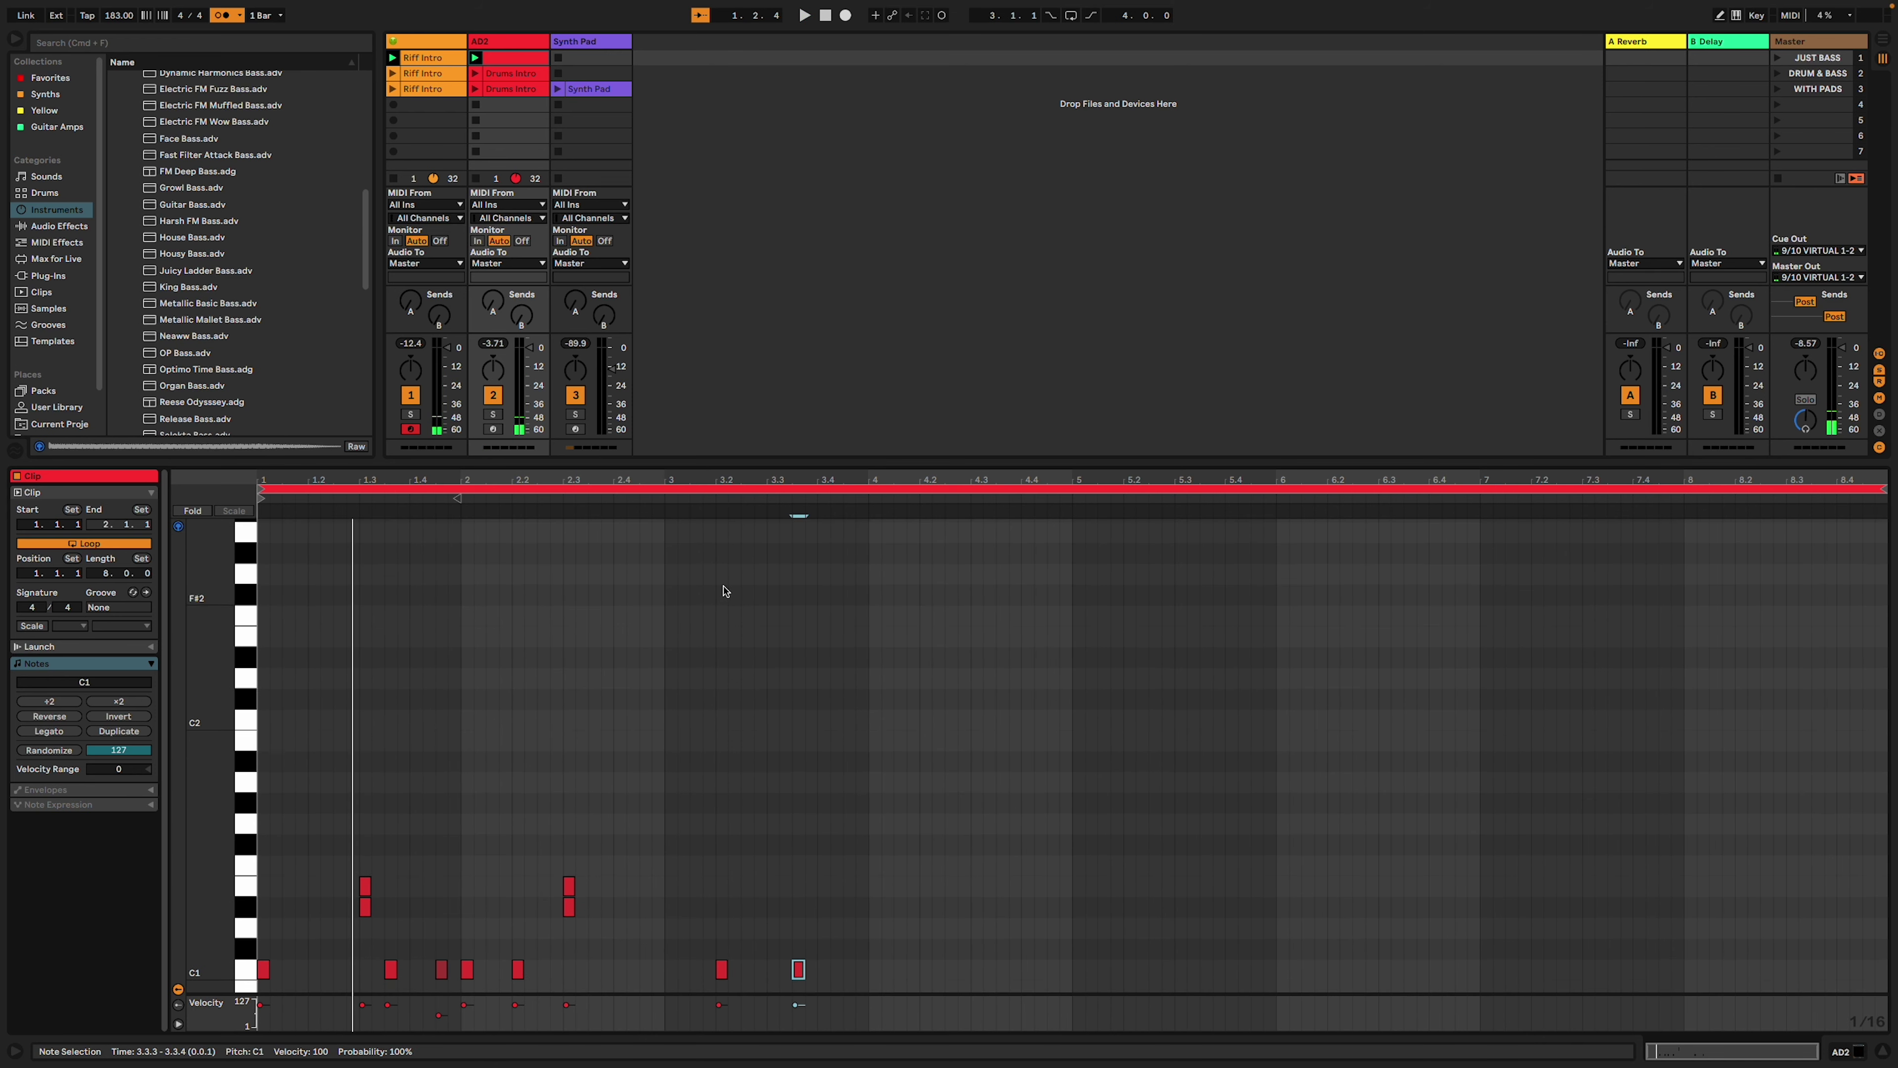
scroll(718, 620, "up", 3)
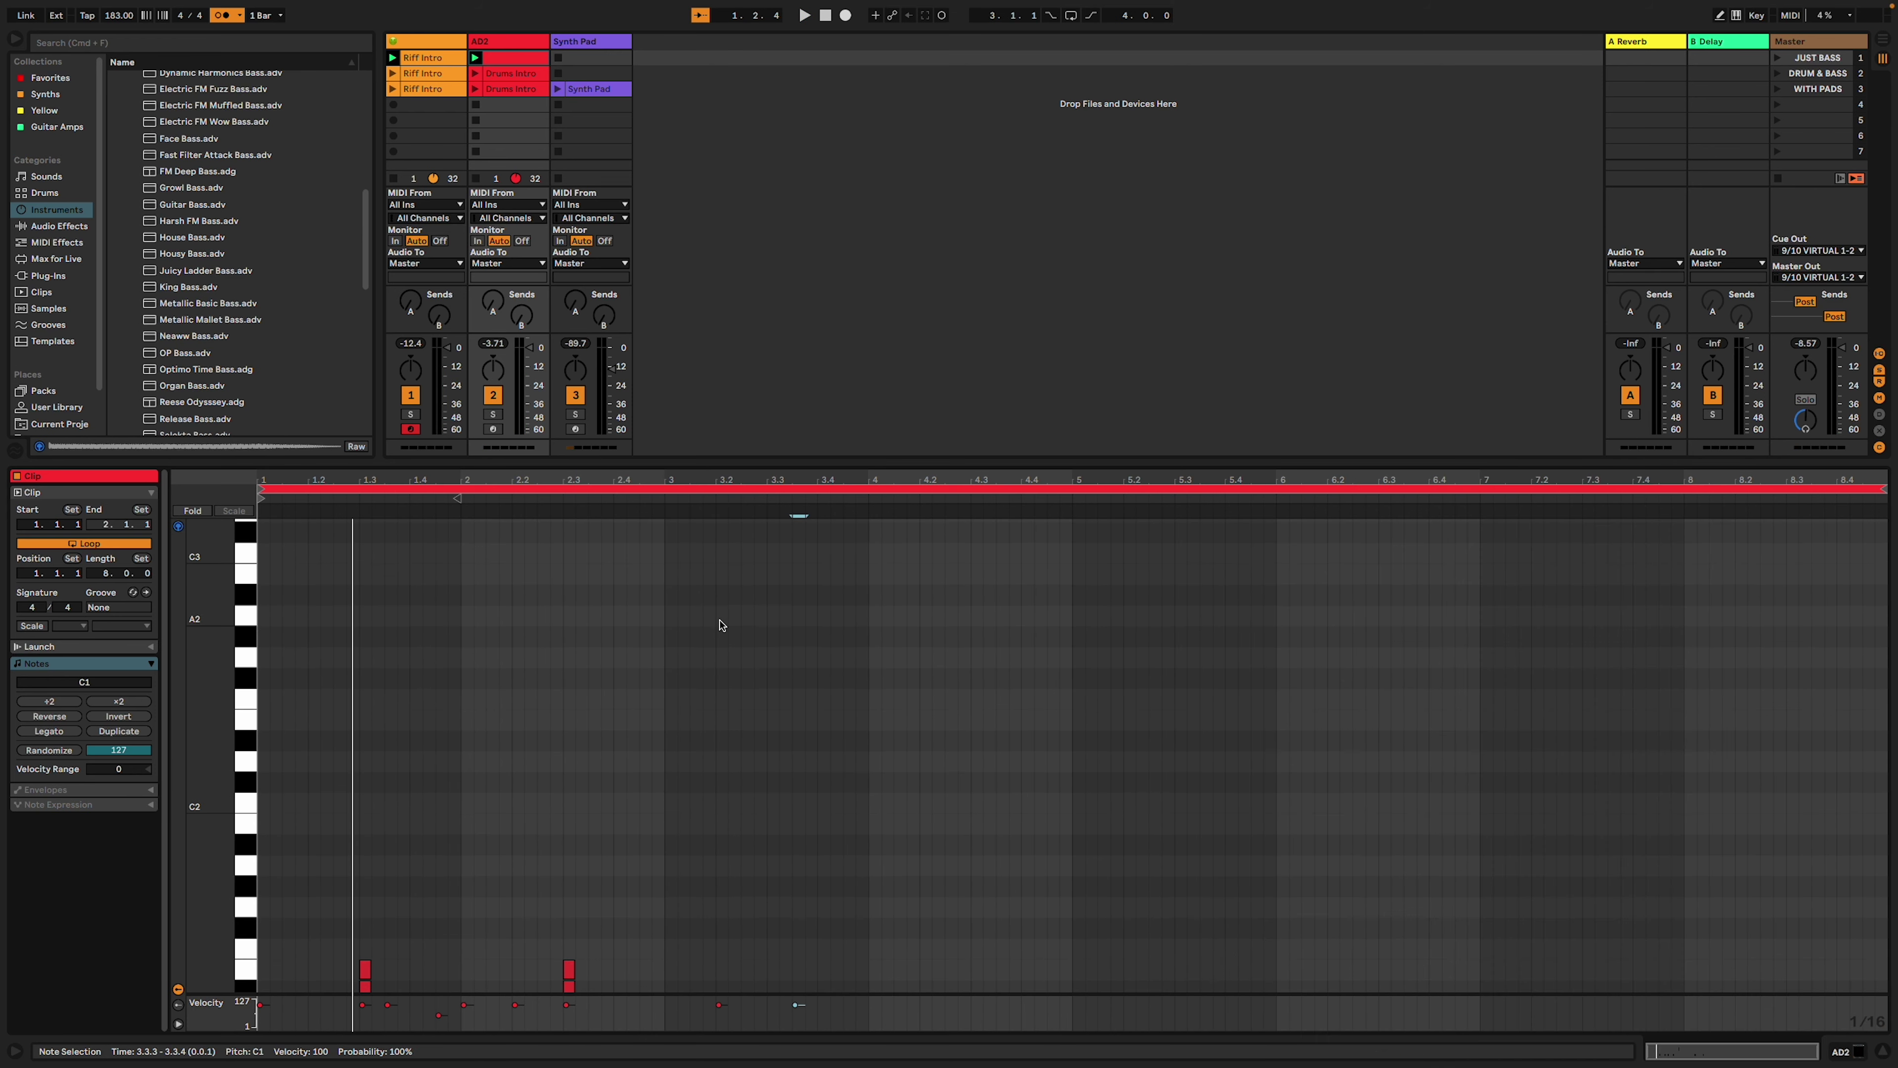
double_click(720, 616)
scroll(731, 688, "down", 3)
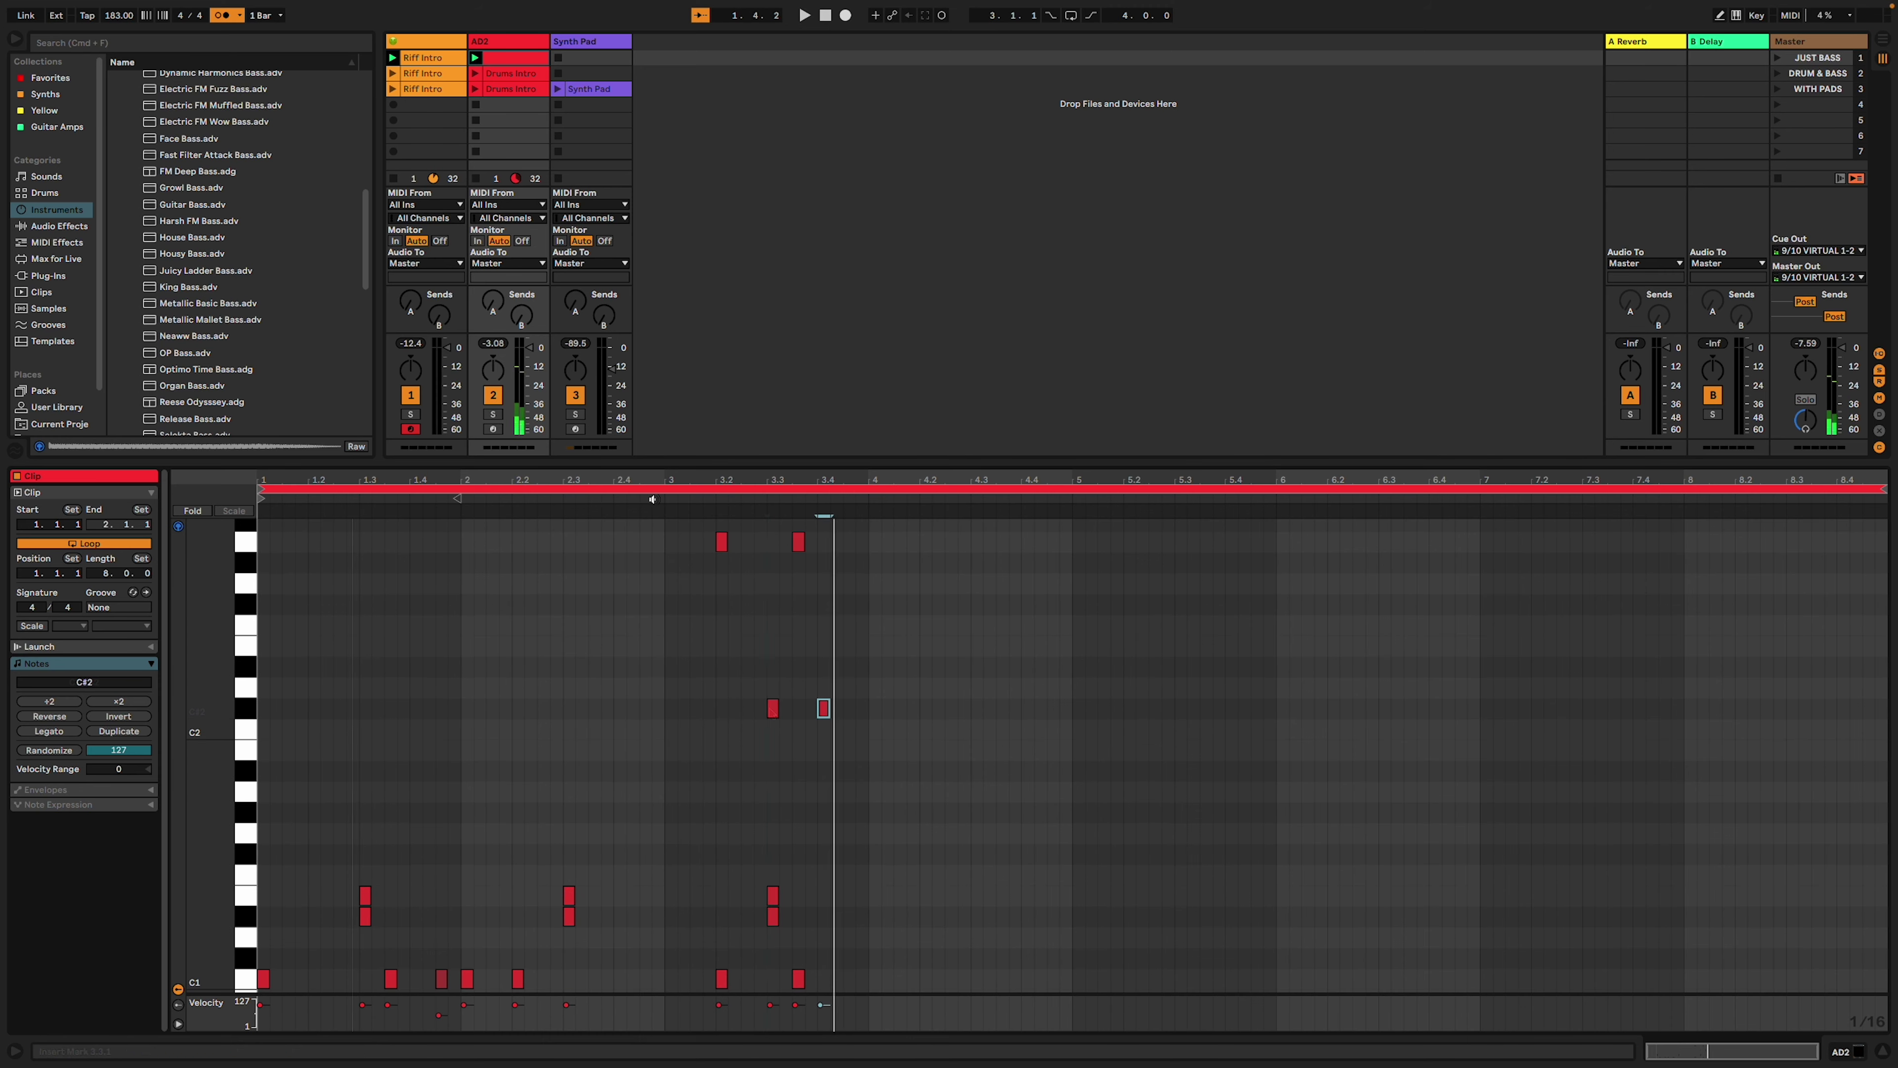
Play the drum clip from just before bar 3 and add C1 hits at 4.1.1 and 4.1.3.
left_click(654, 500)
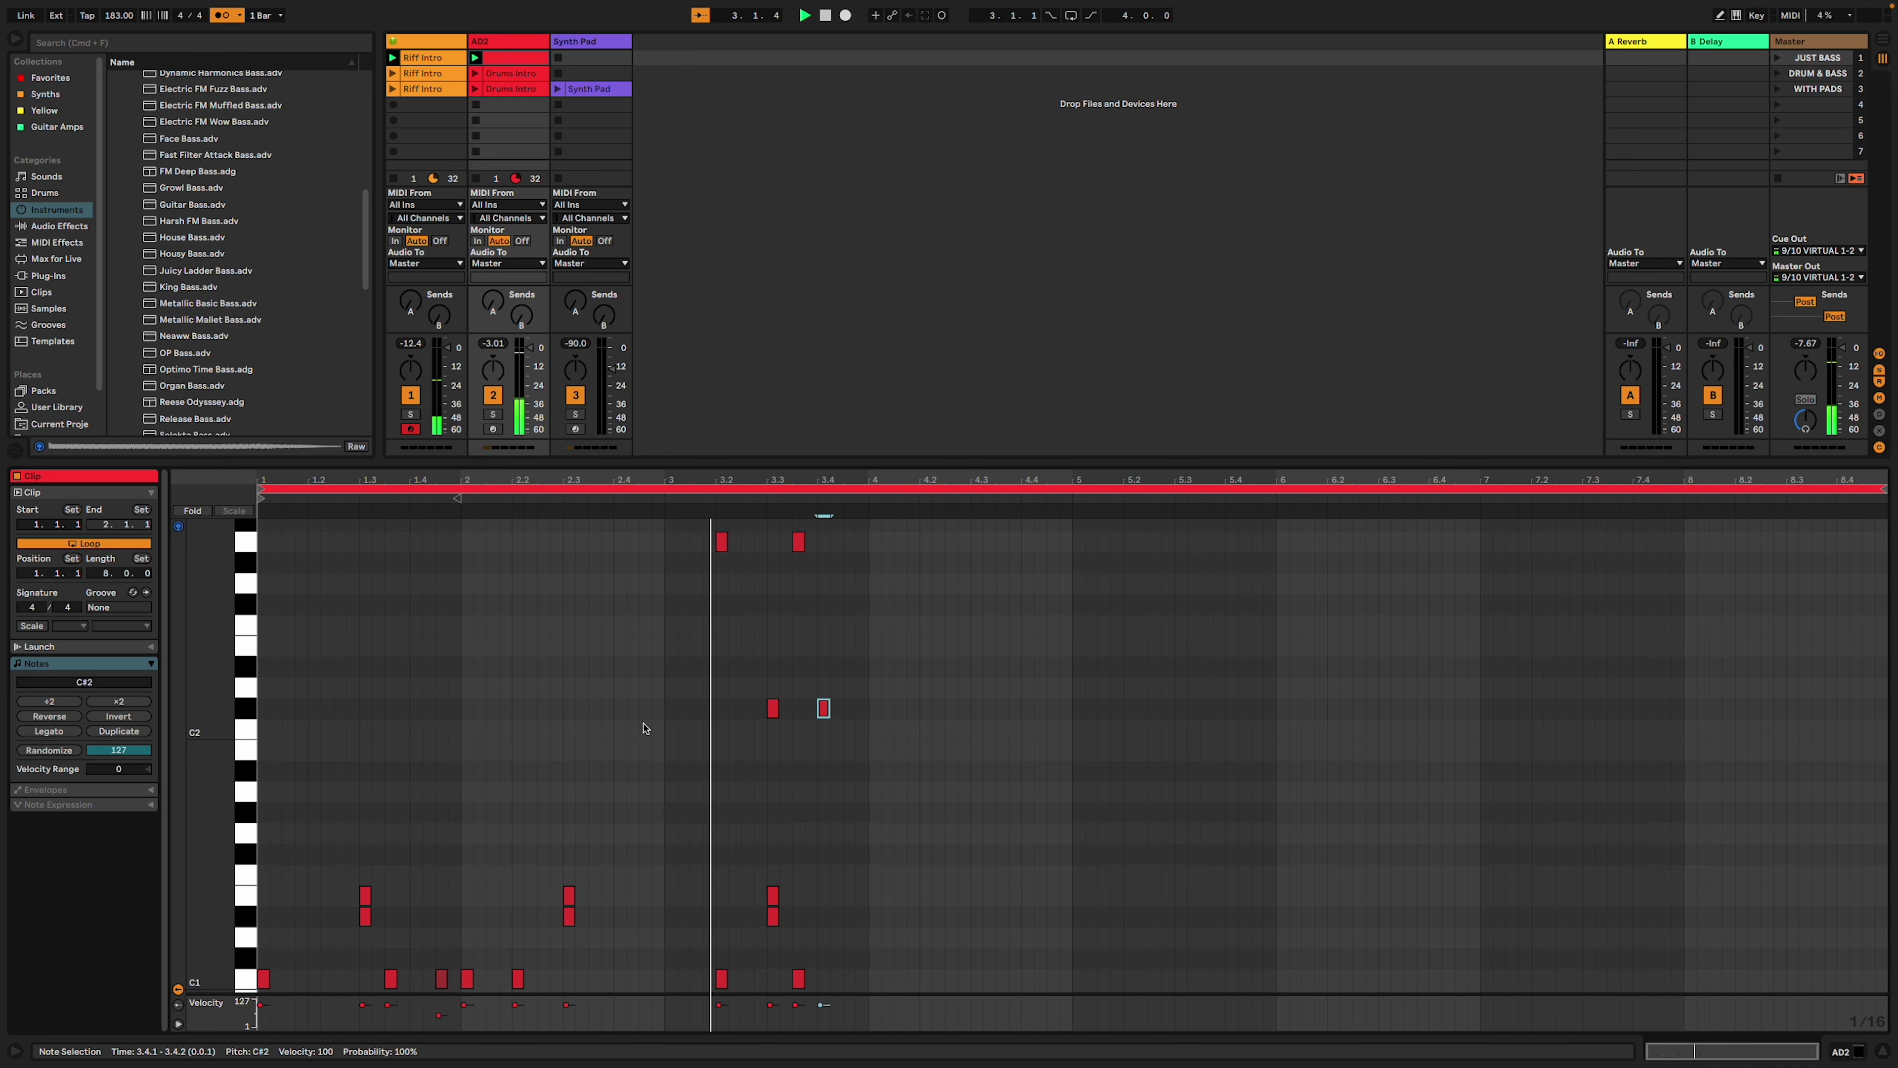
double_click(874, 980)
double_click(899, 980)
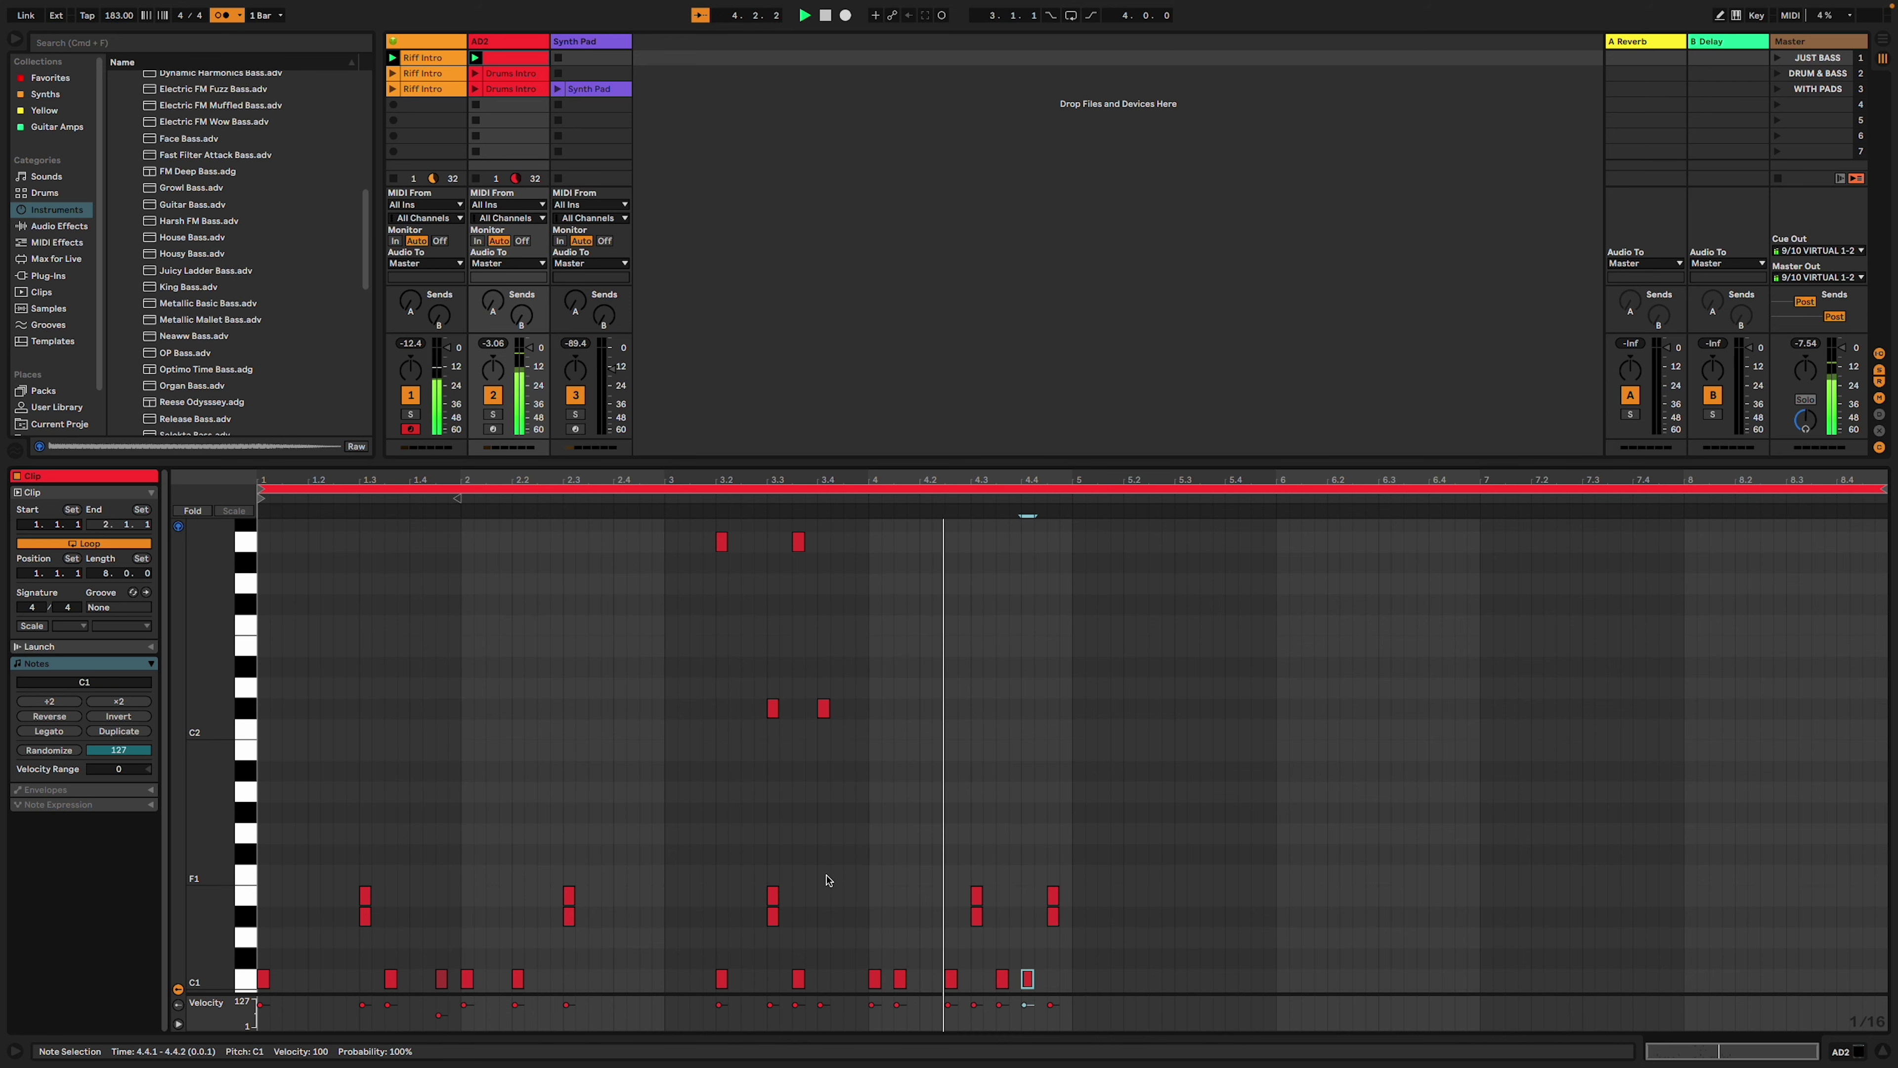
Add a C1 hit at 4.2.4, lower the velocity of the hit just before it, and add a D#2 hit at the clip's start.
left_click(962, 982)
double_click(962, 983)
left_click_drag(949, 1005, 949, 1014)
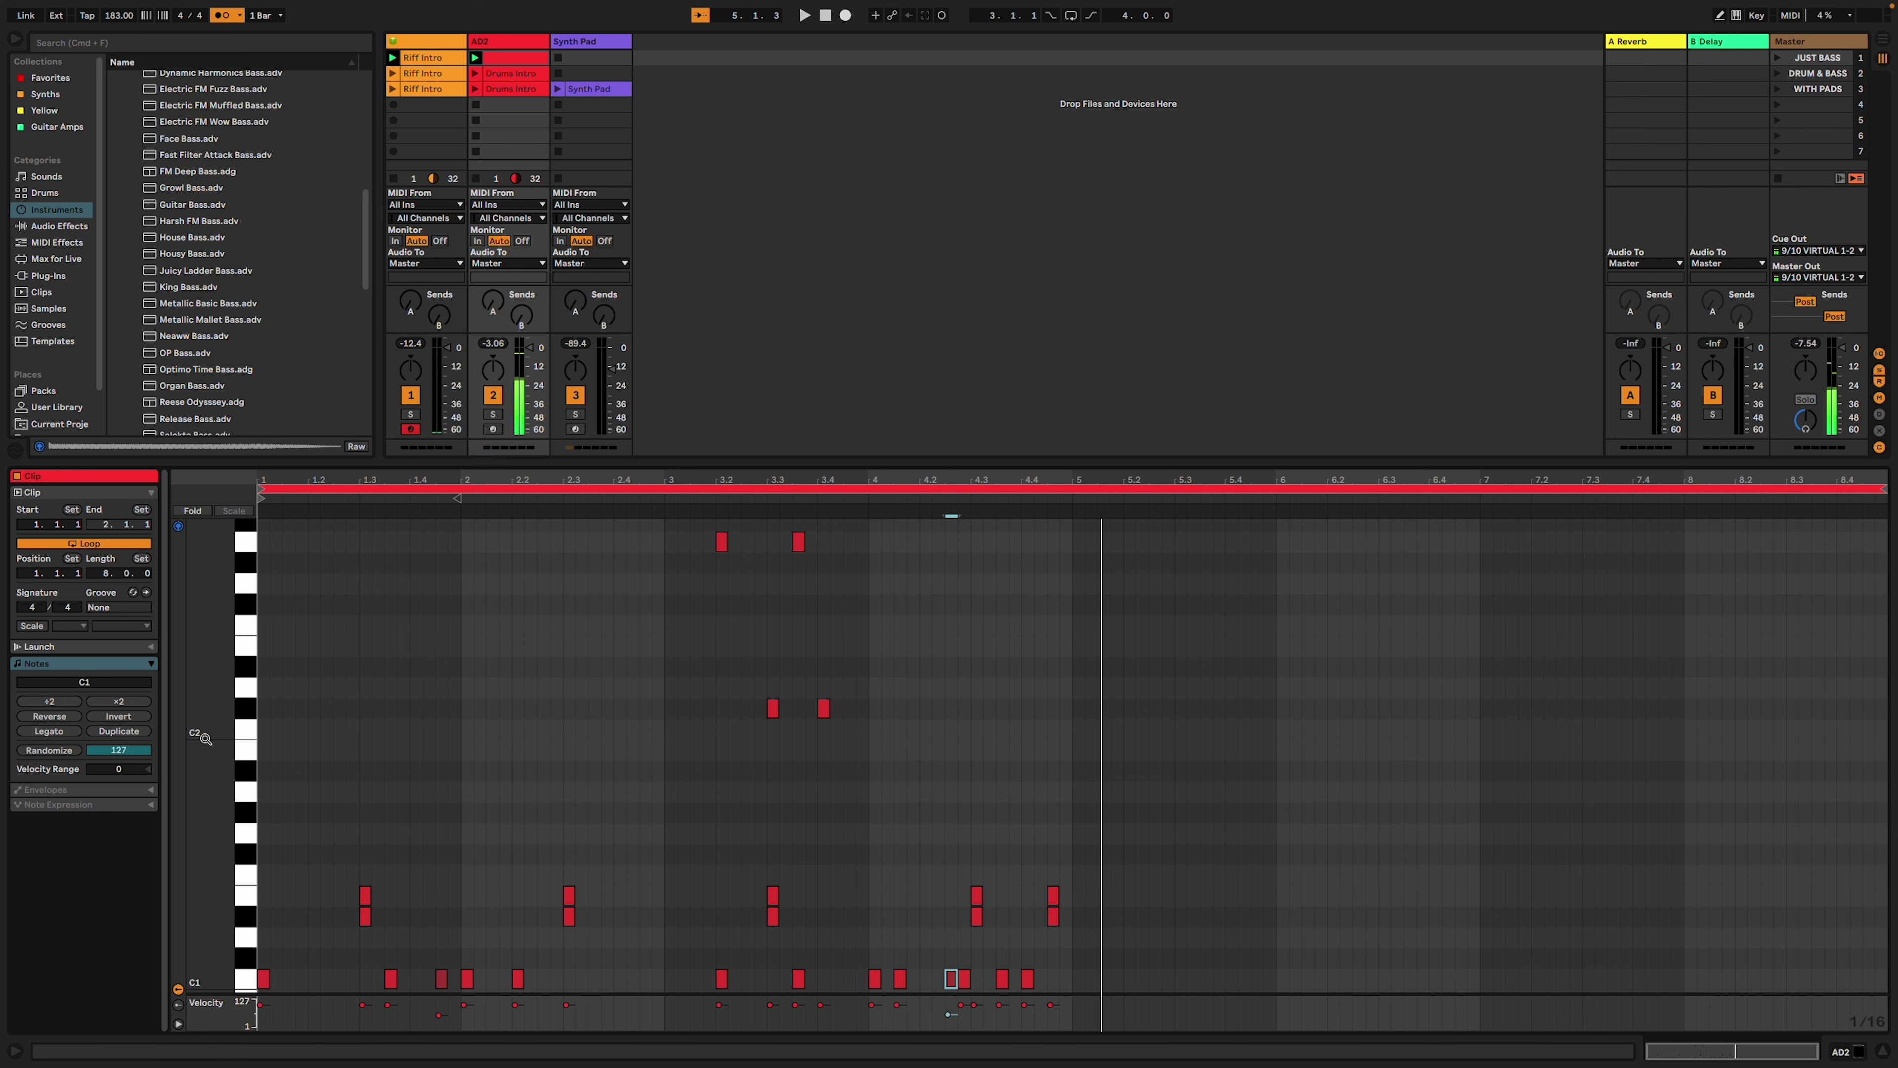
double_click(273, 709)
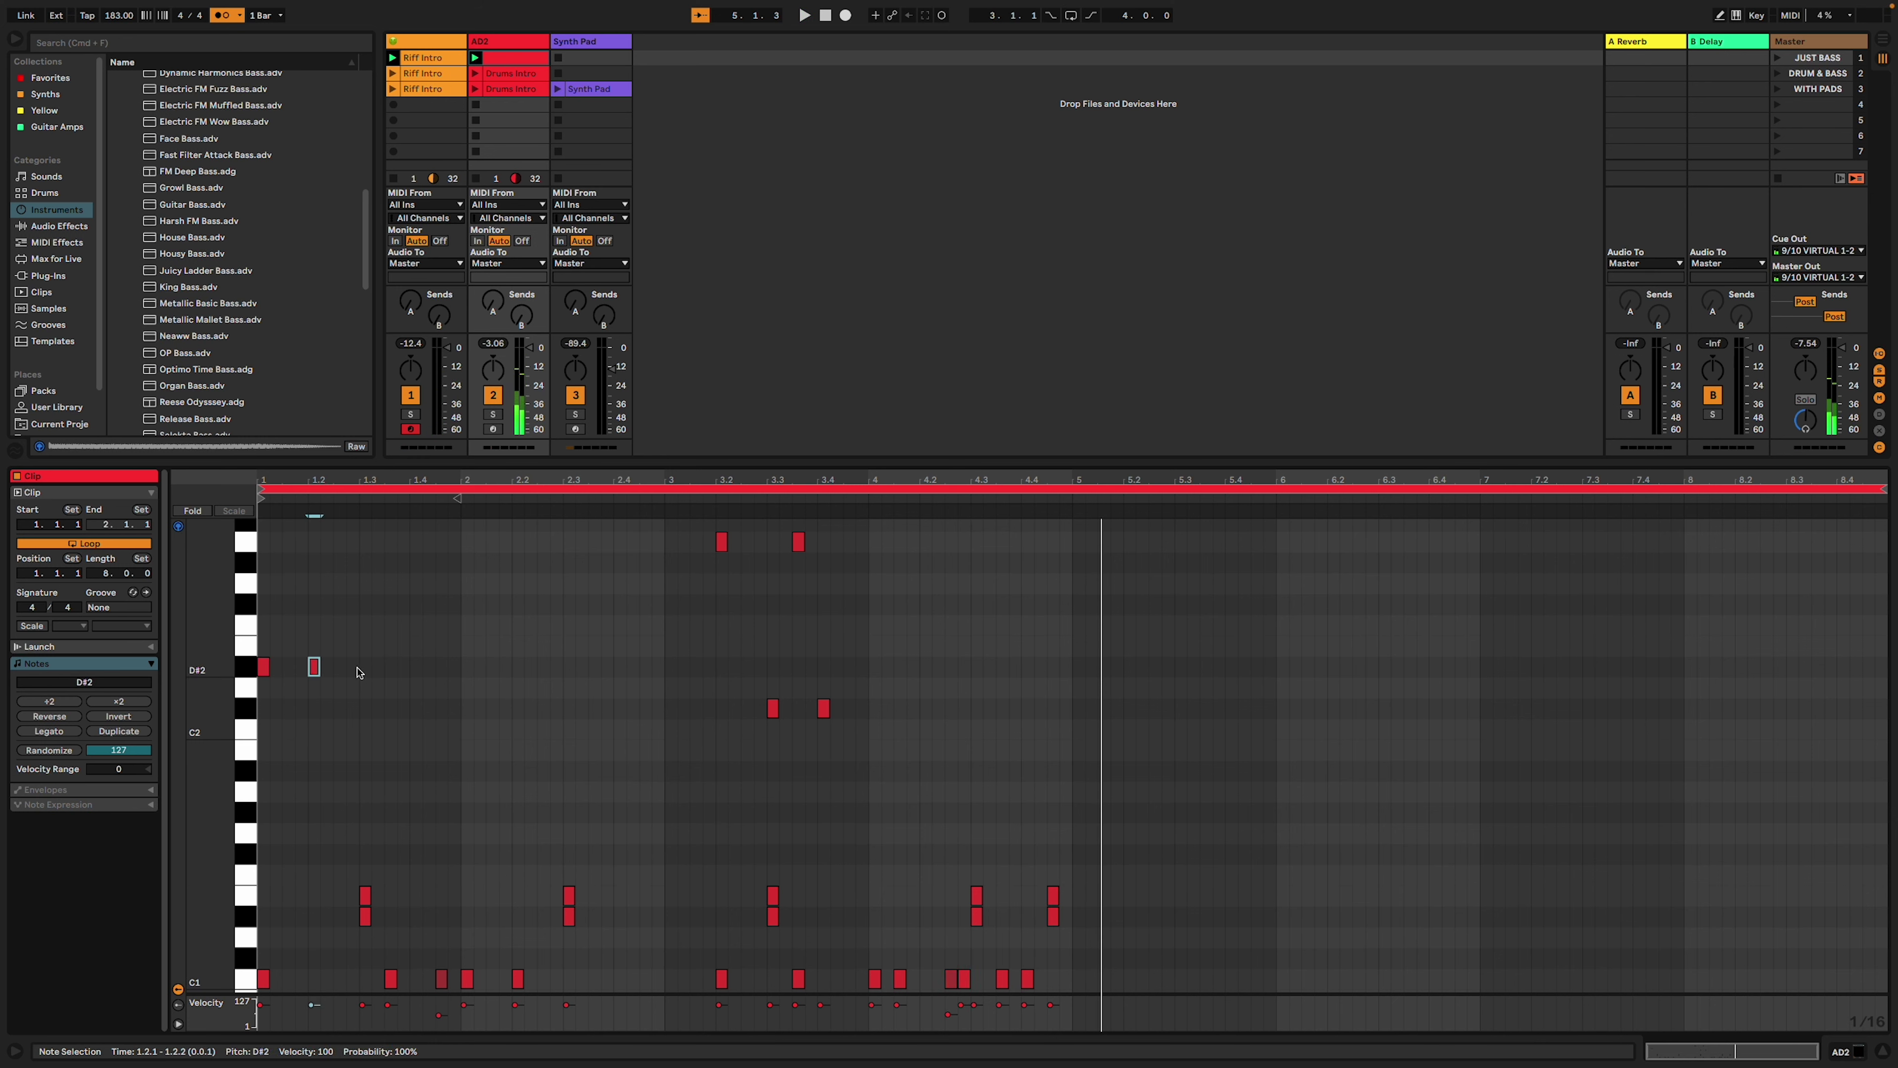
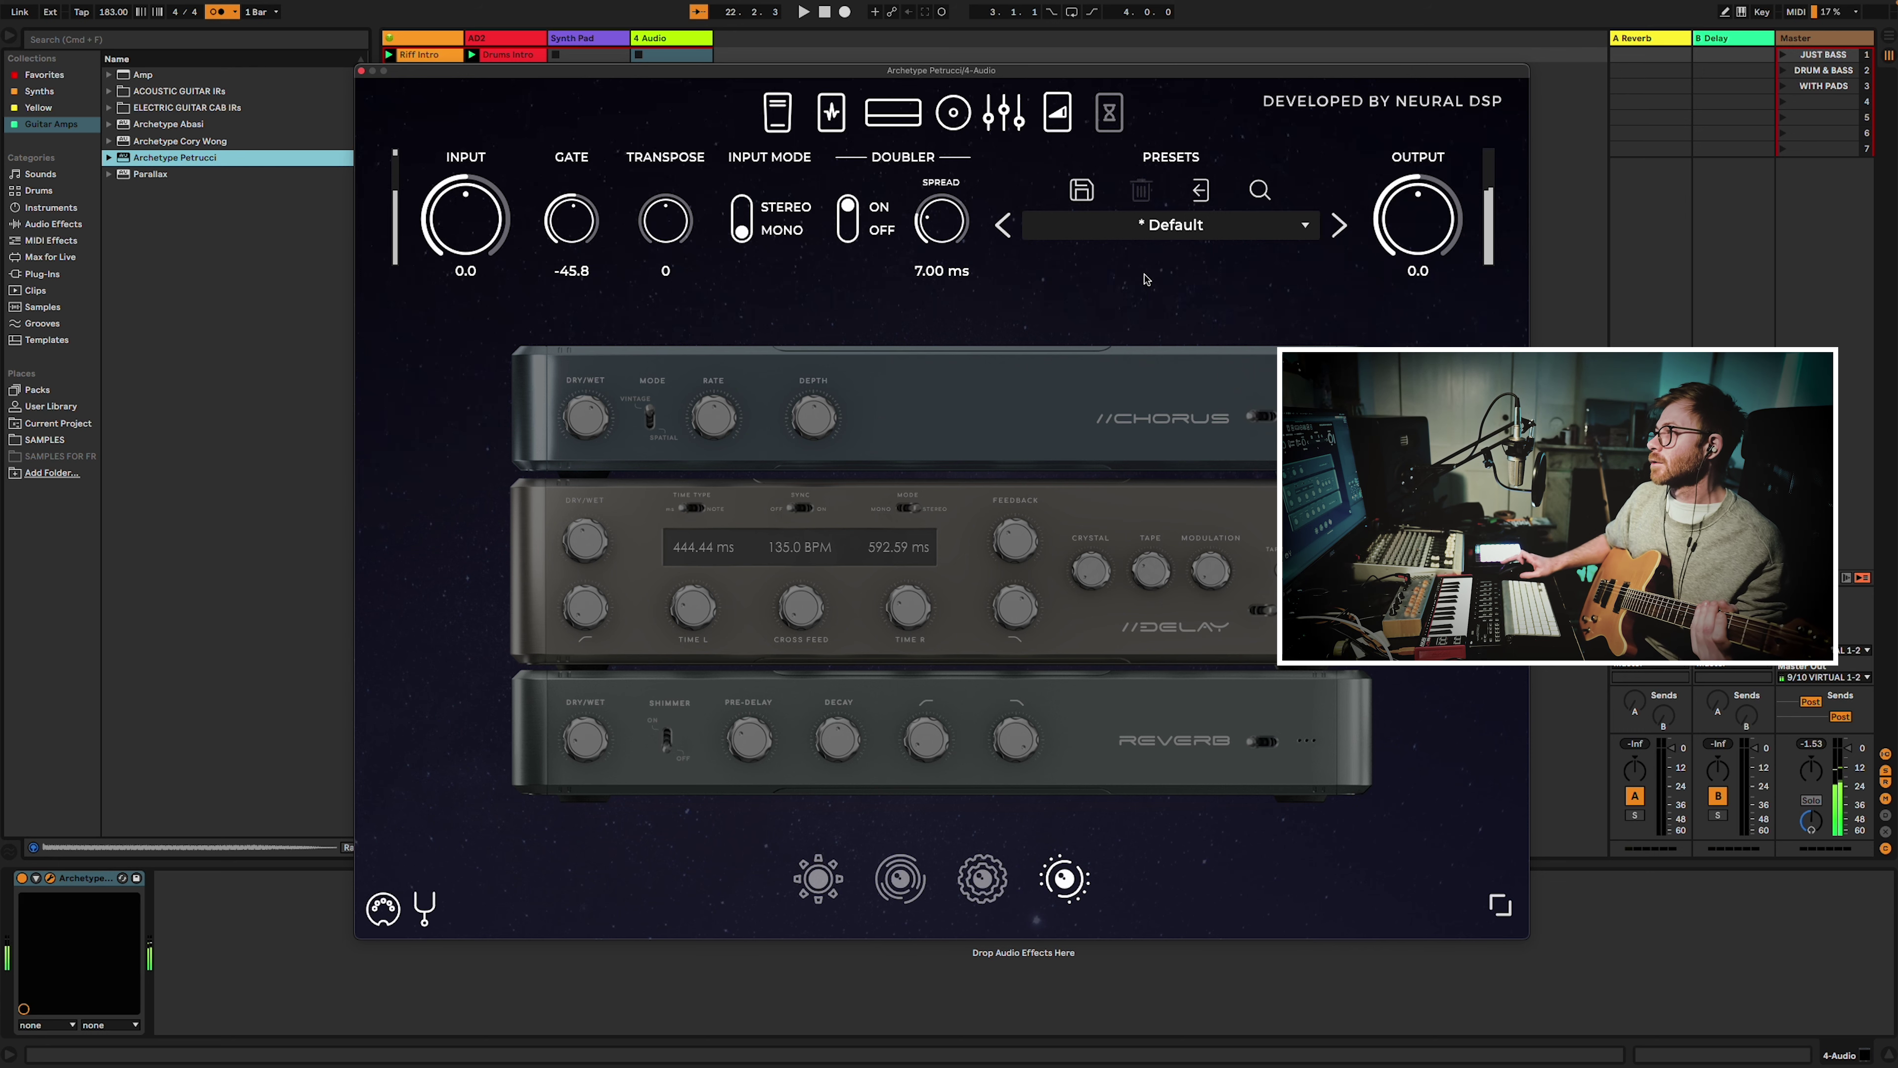
Show the equalizer section of Archetype Petrucci and close the plug-in window.
left_click(893, 113)
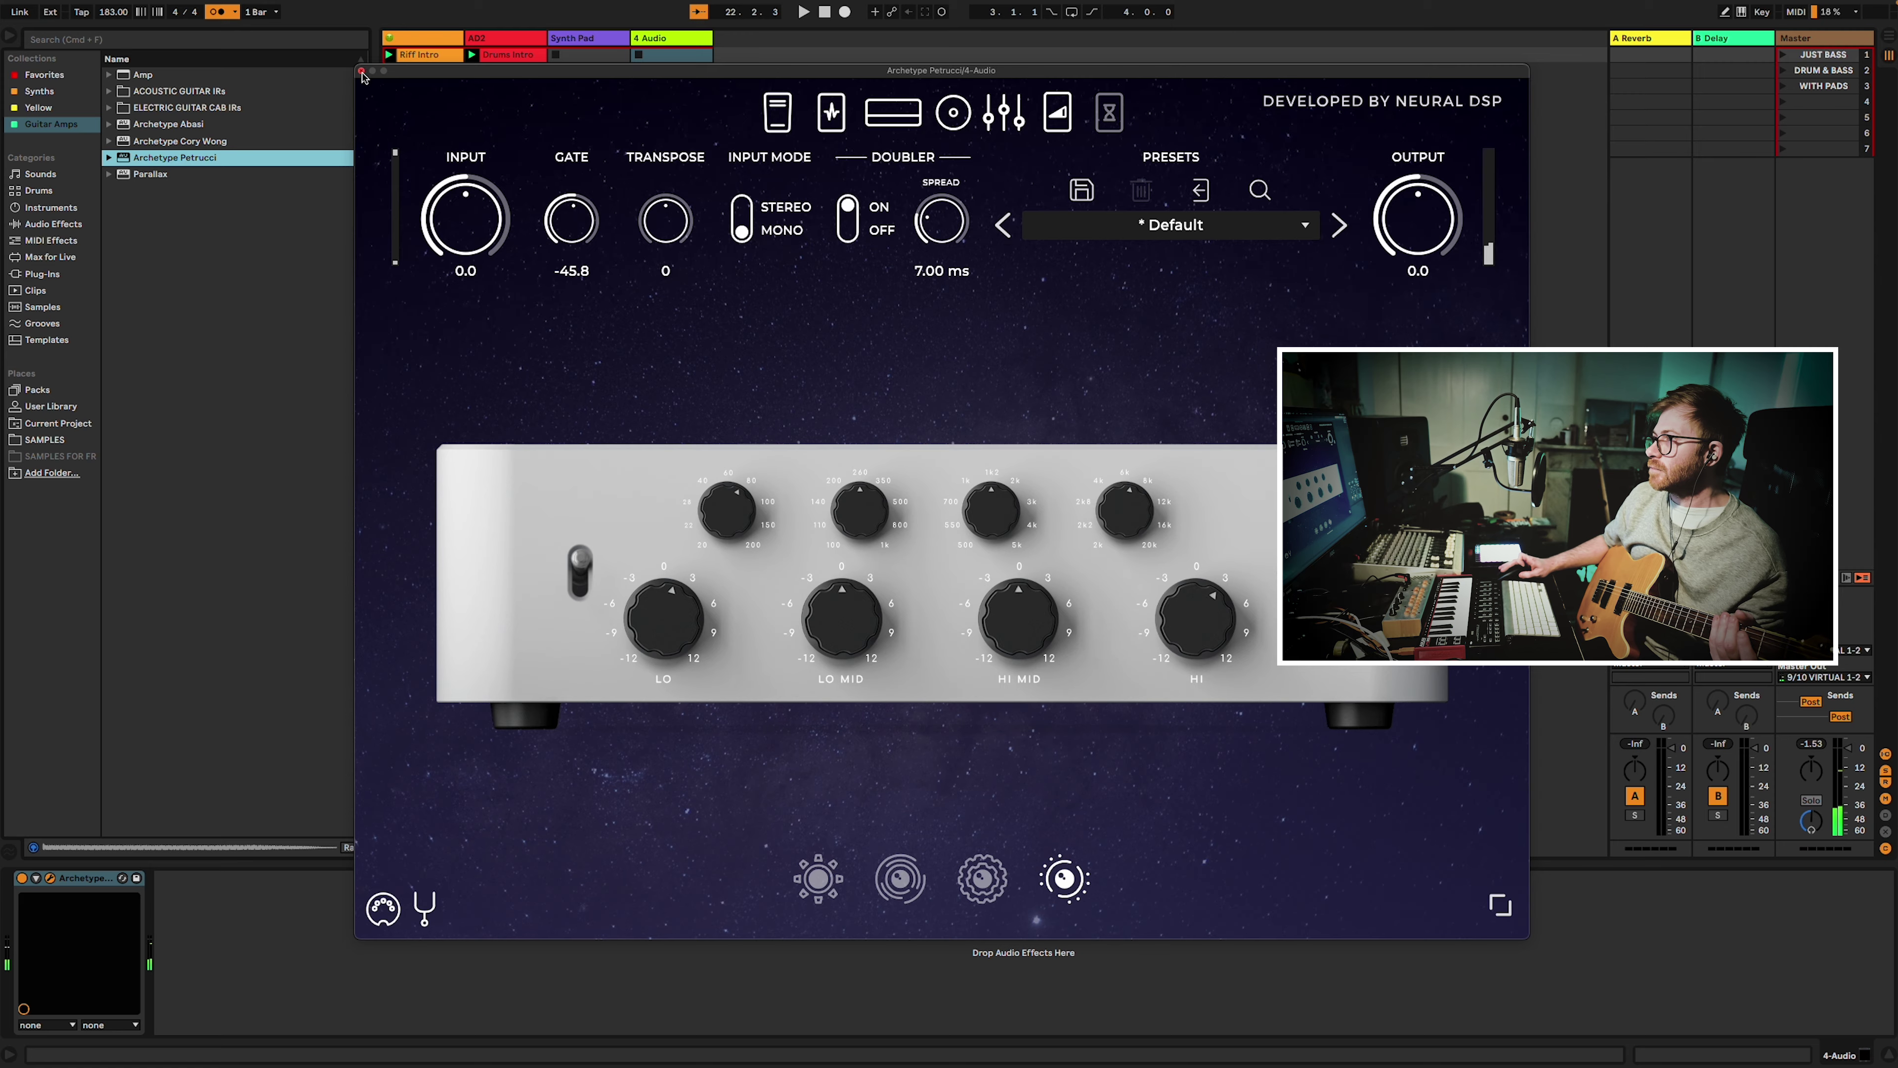
left_click(362, 71)
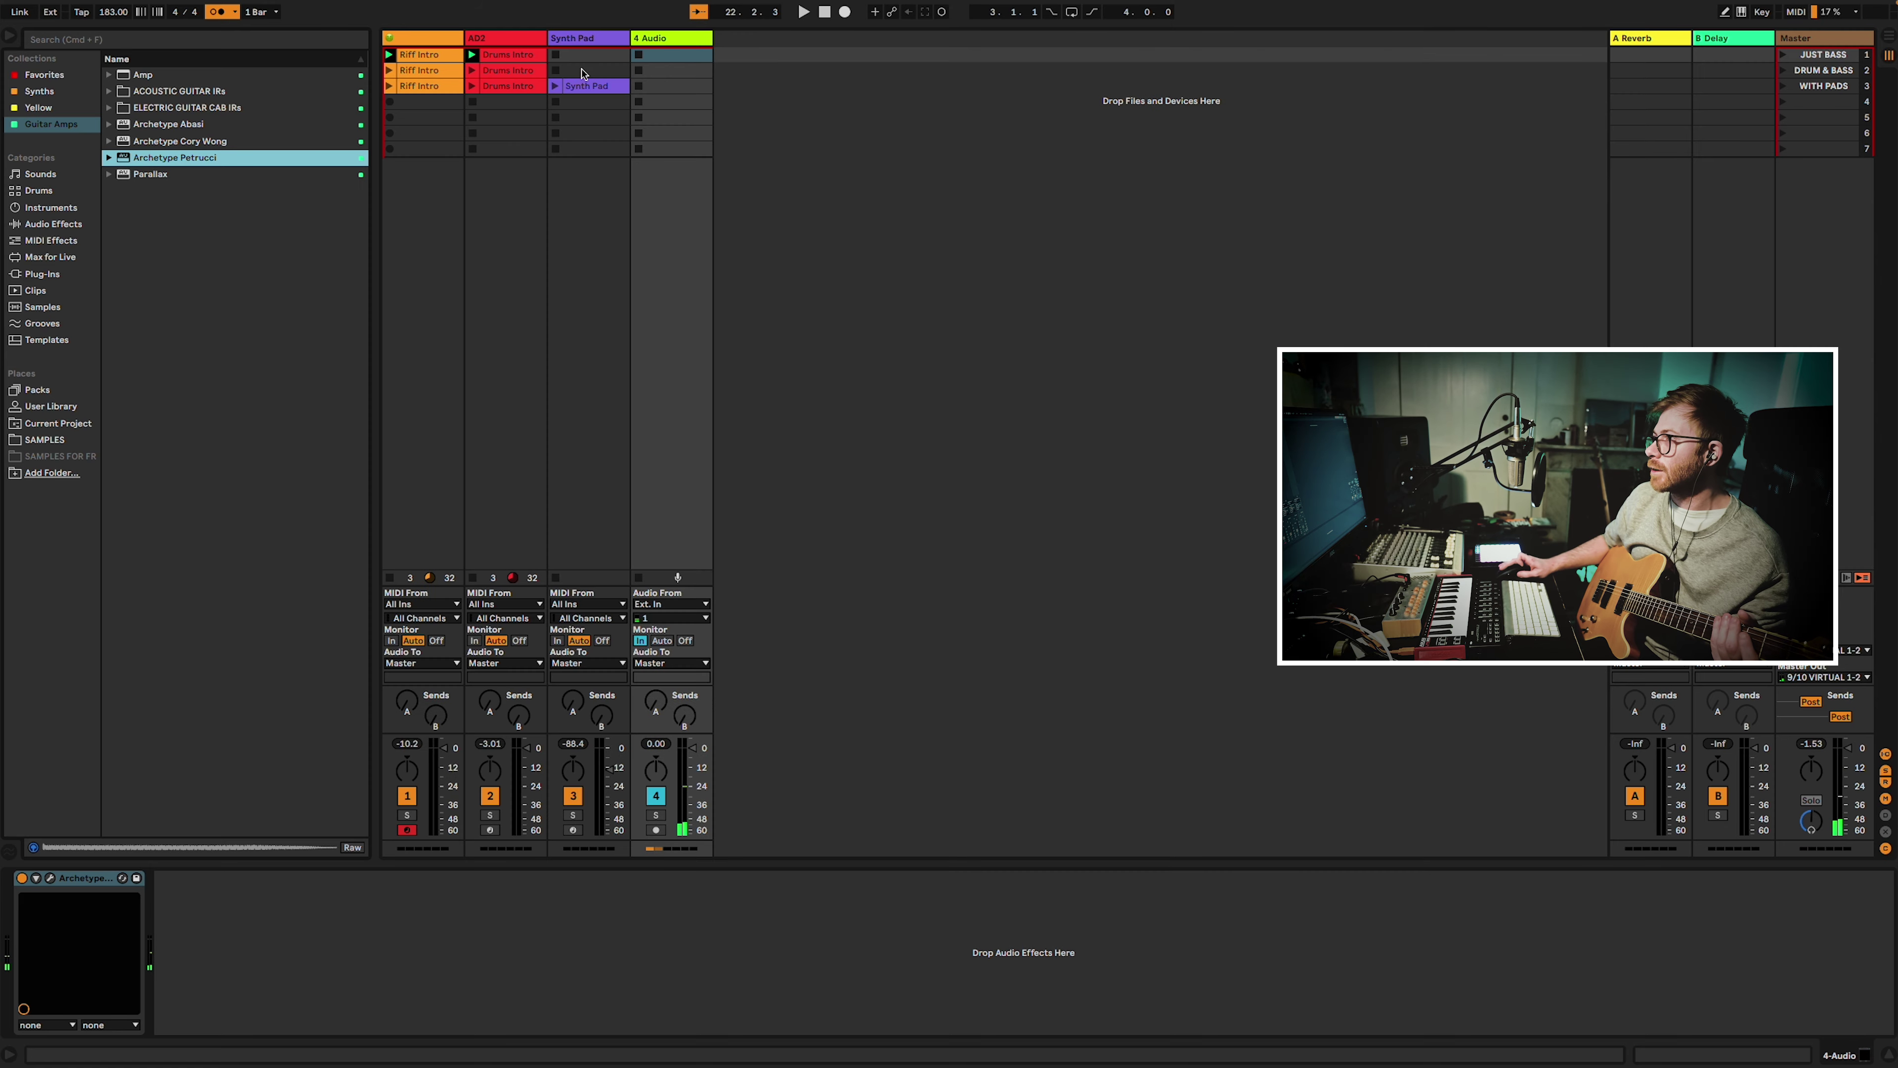
left_click(775, 120)
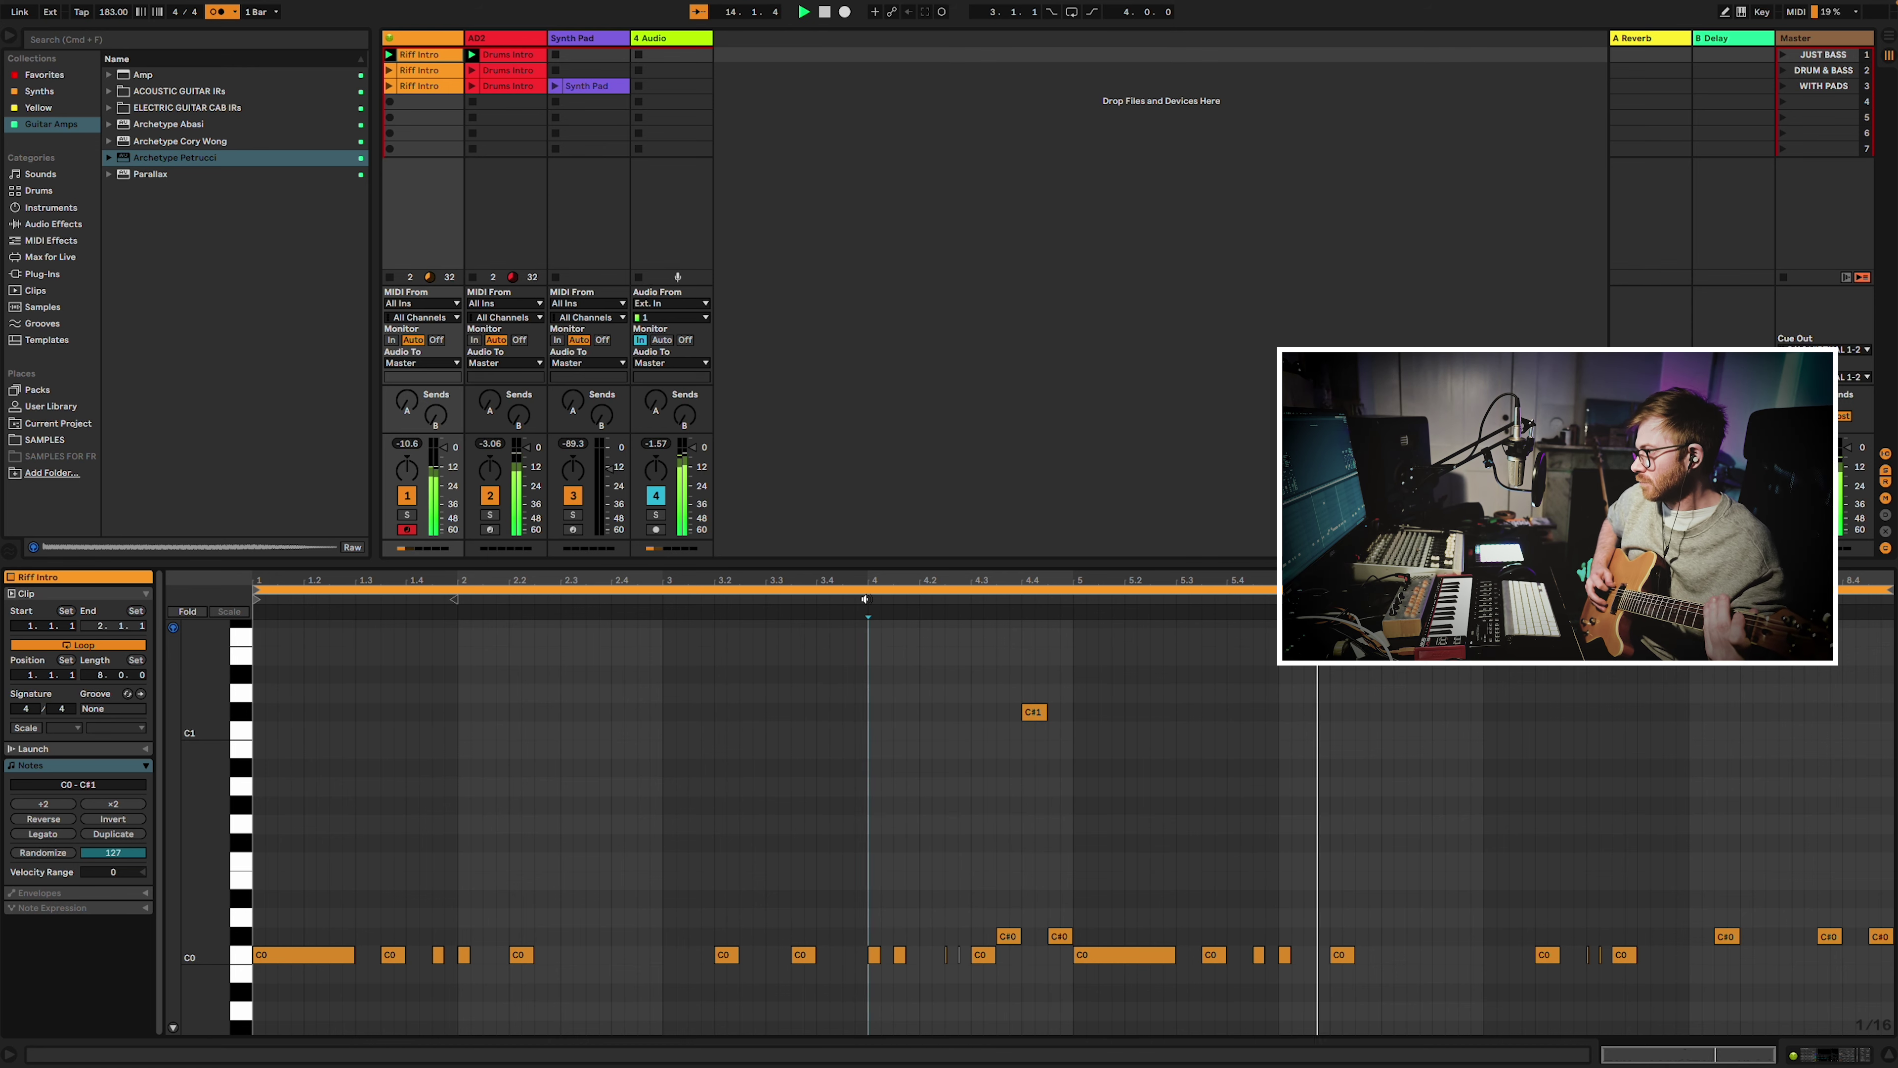
Stop playback, switch to the Arrangement, and start recording guitar on the 4 Audio track from bar 4.
key("space")
key("Tab")
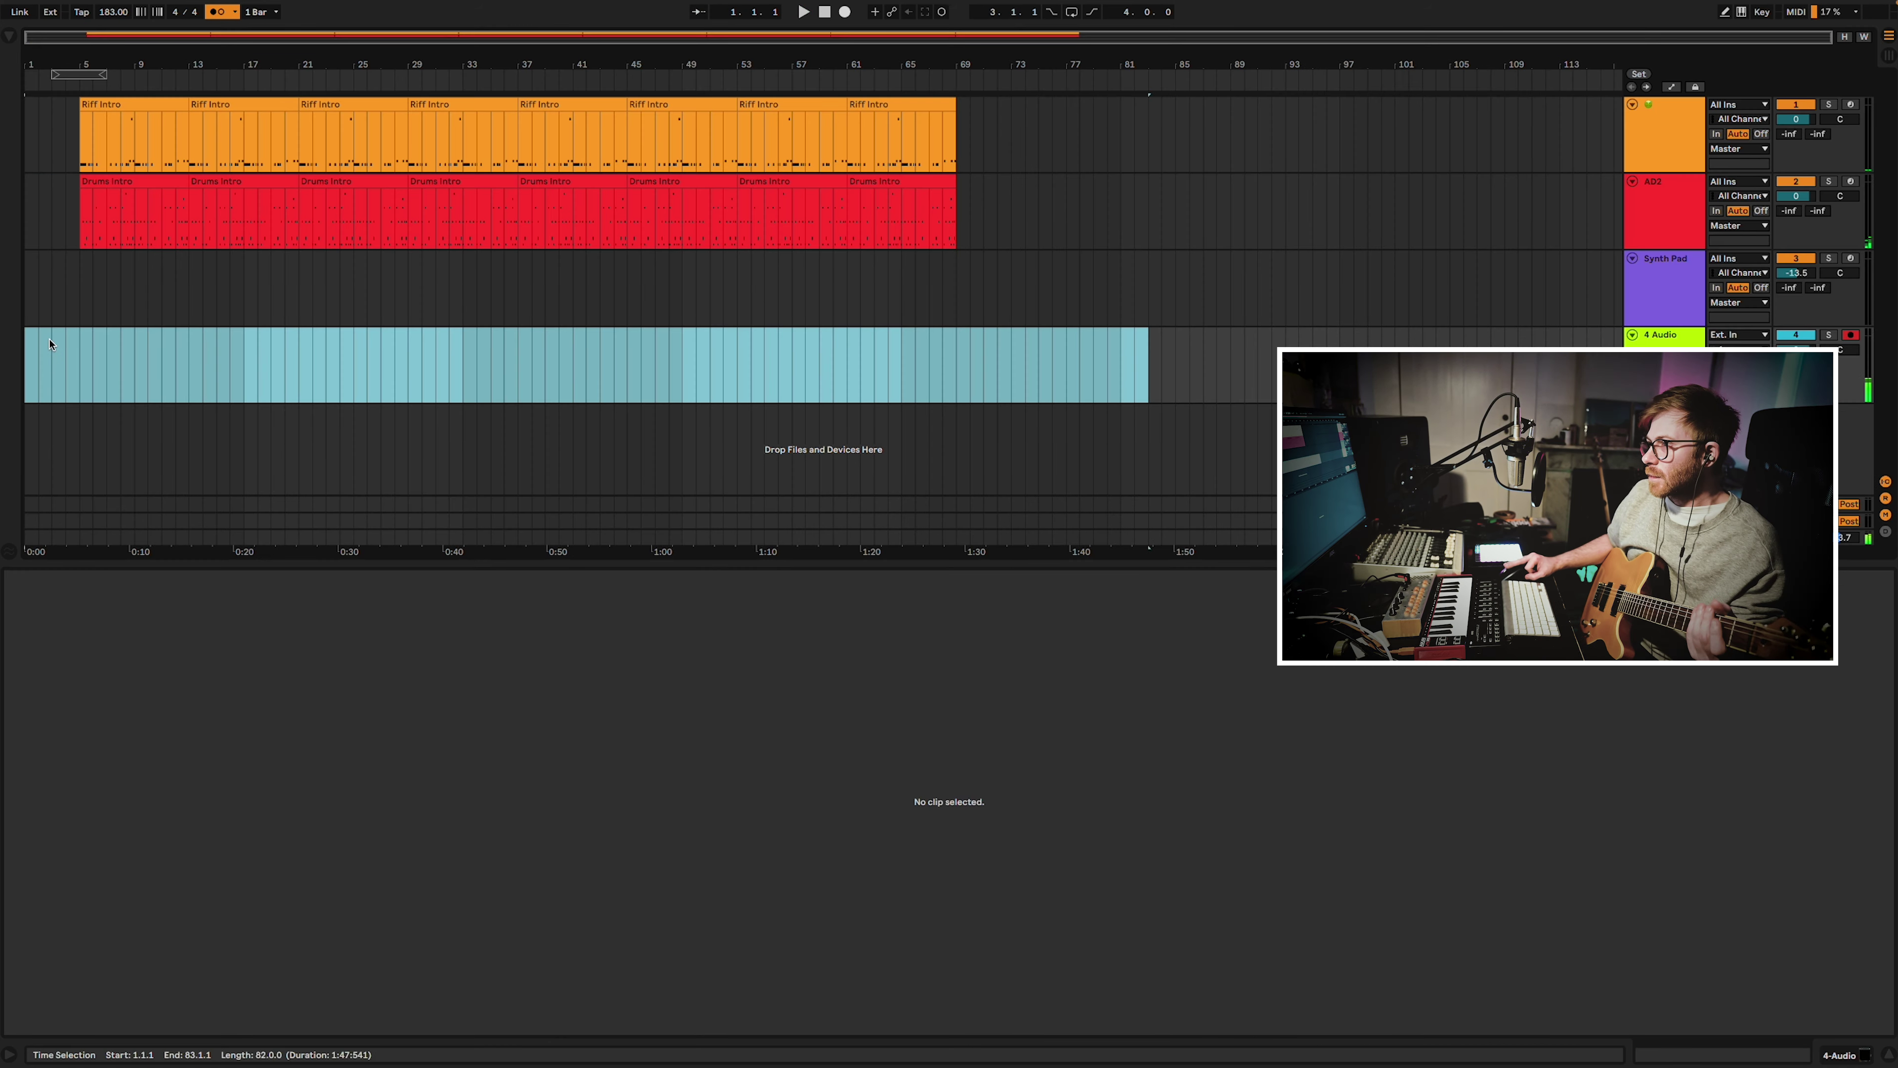
left_click(66, 344)
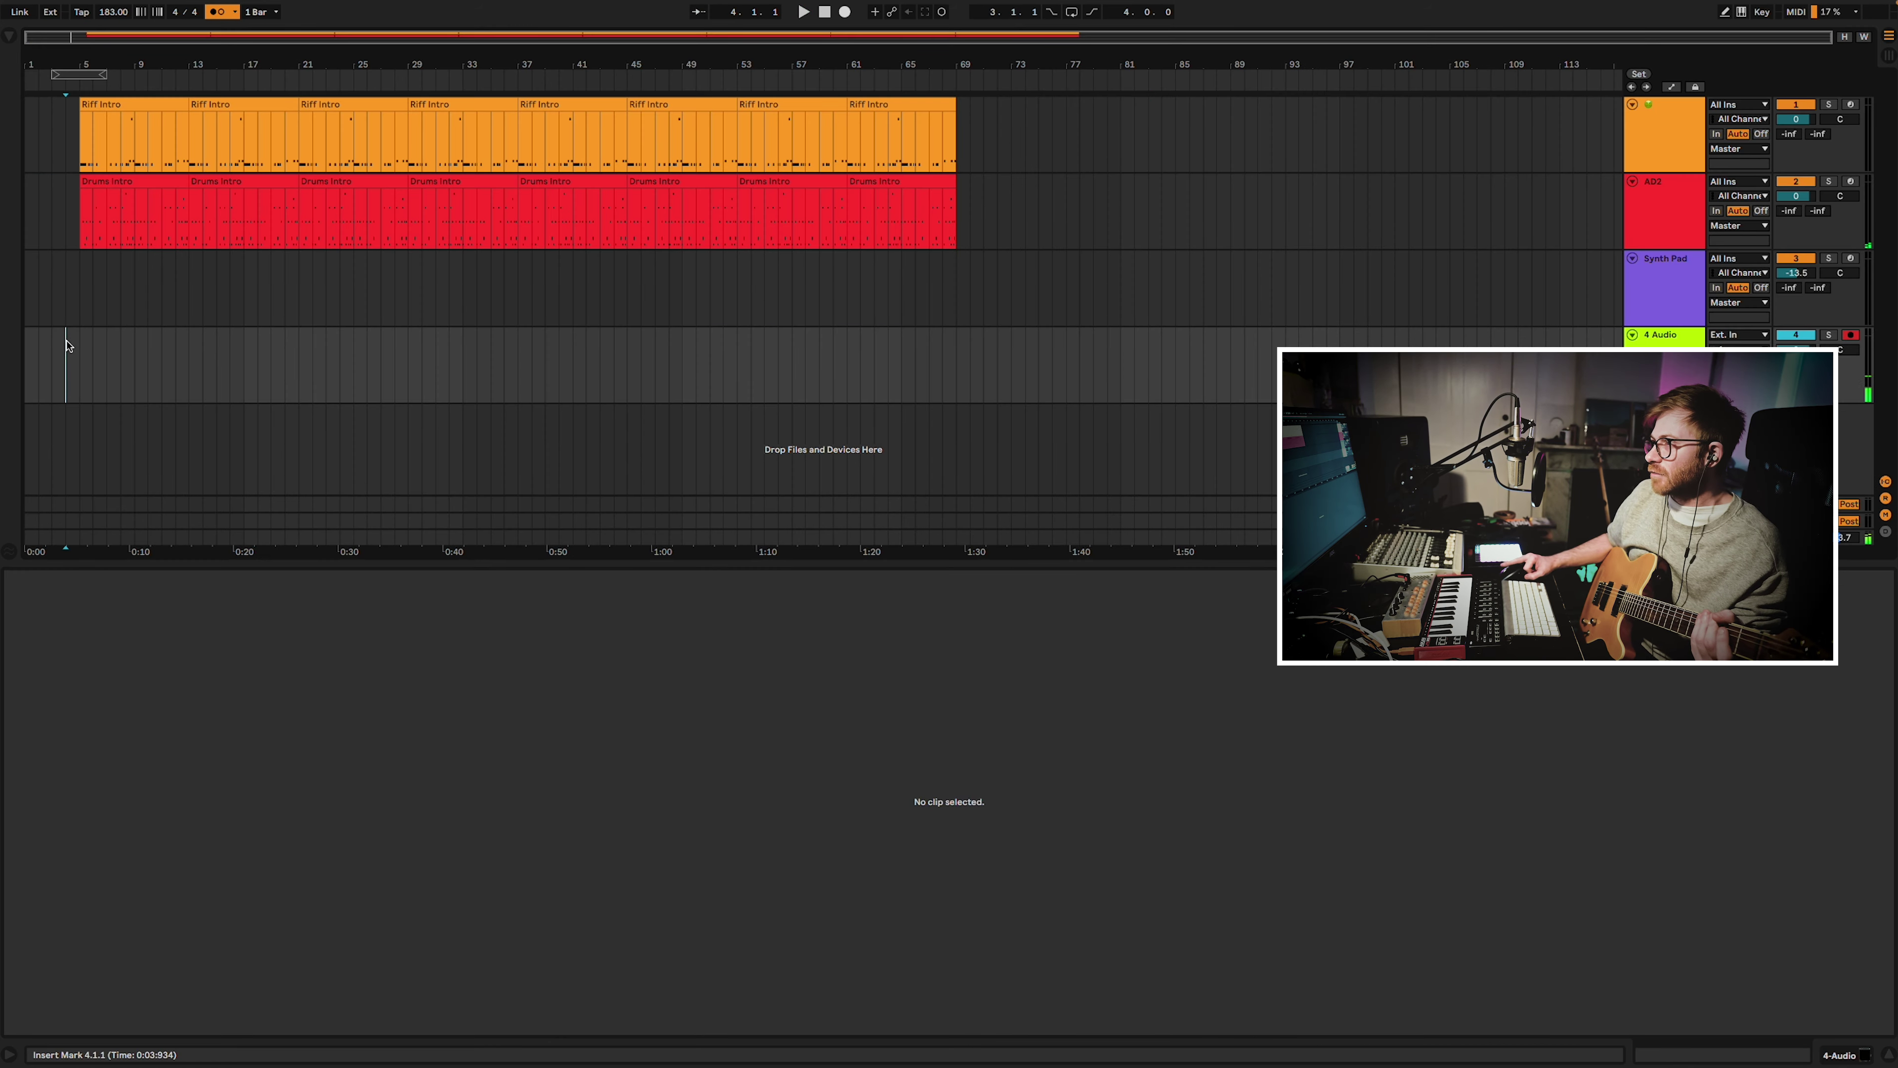
left_click(844, 12)
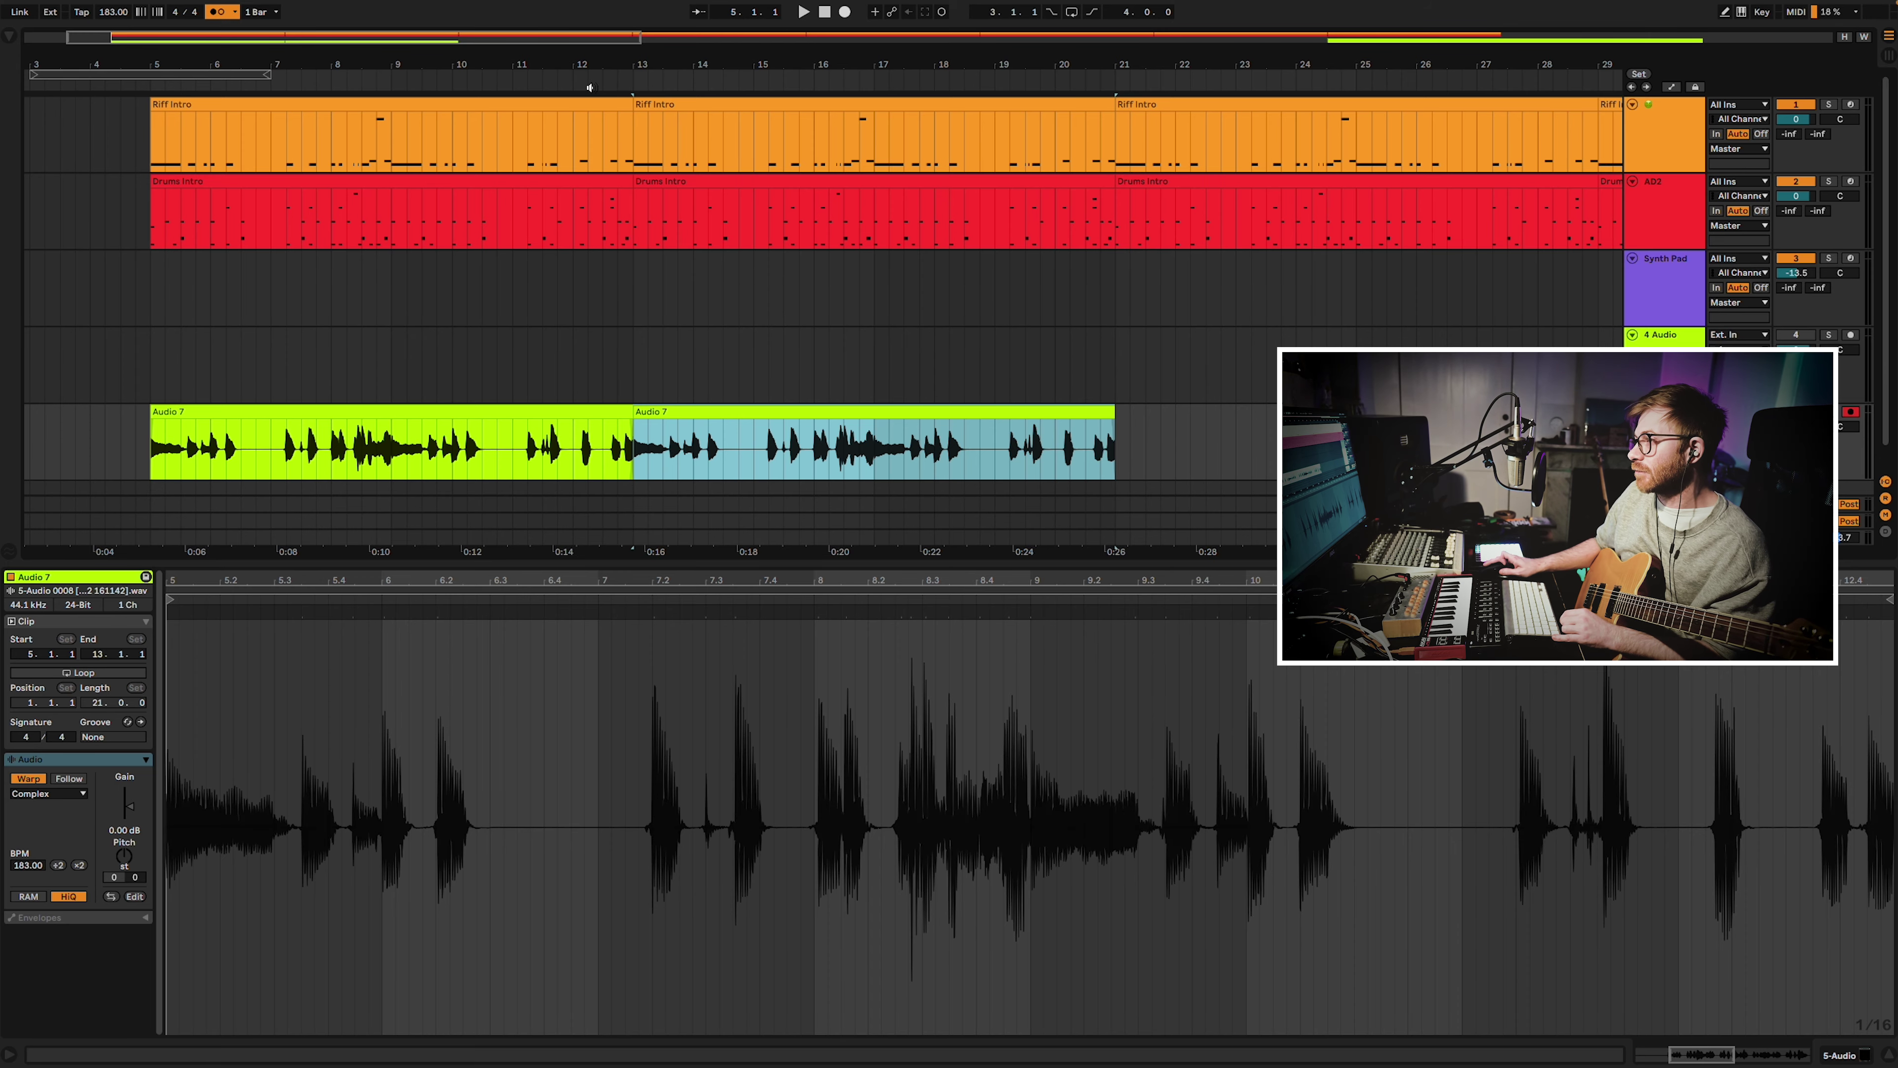
Play back the Audio 7 guitar take from bar 13 and reactivate the 4 Audio track.
left_click(591, 87)
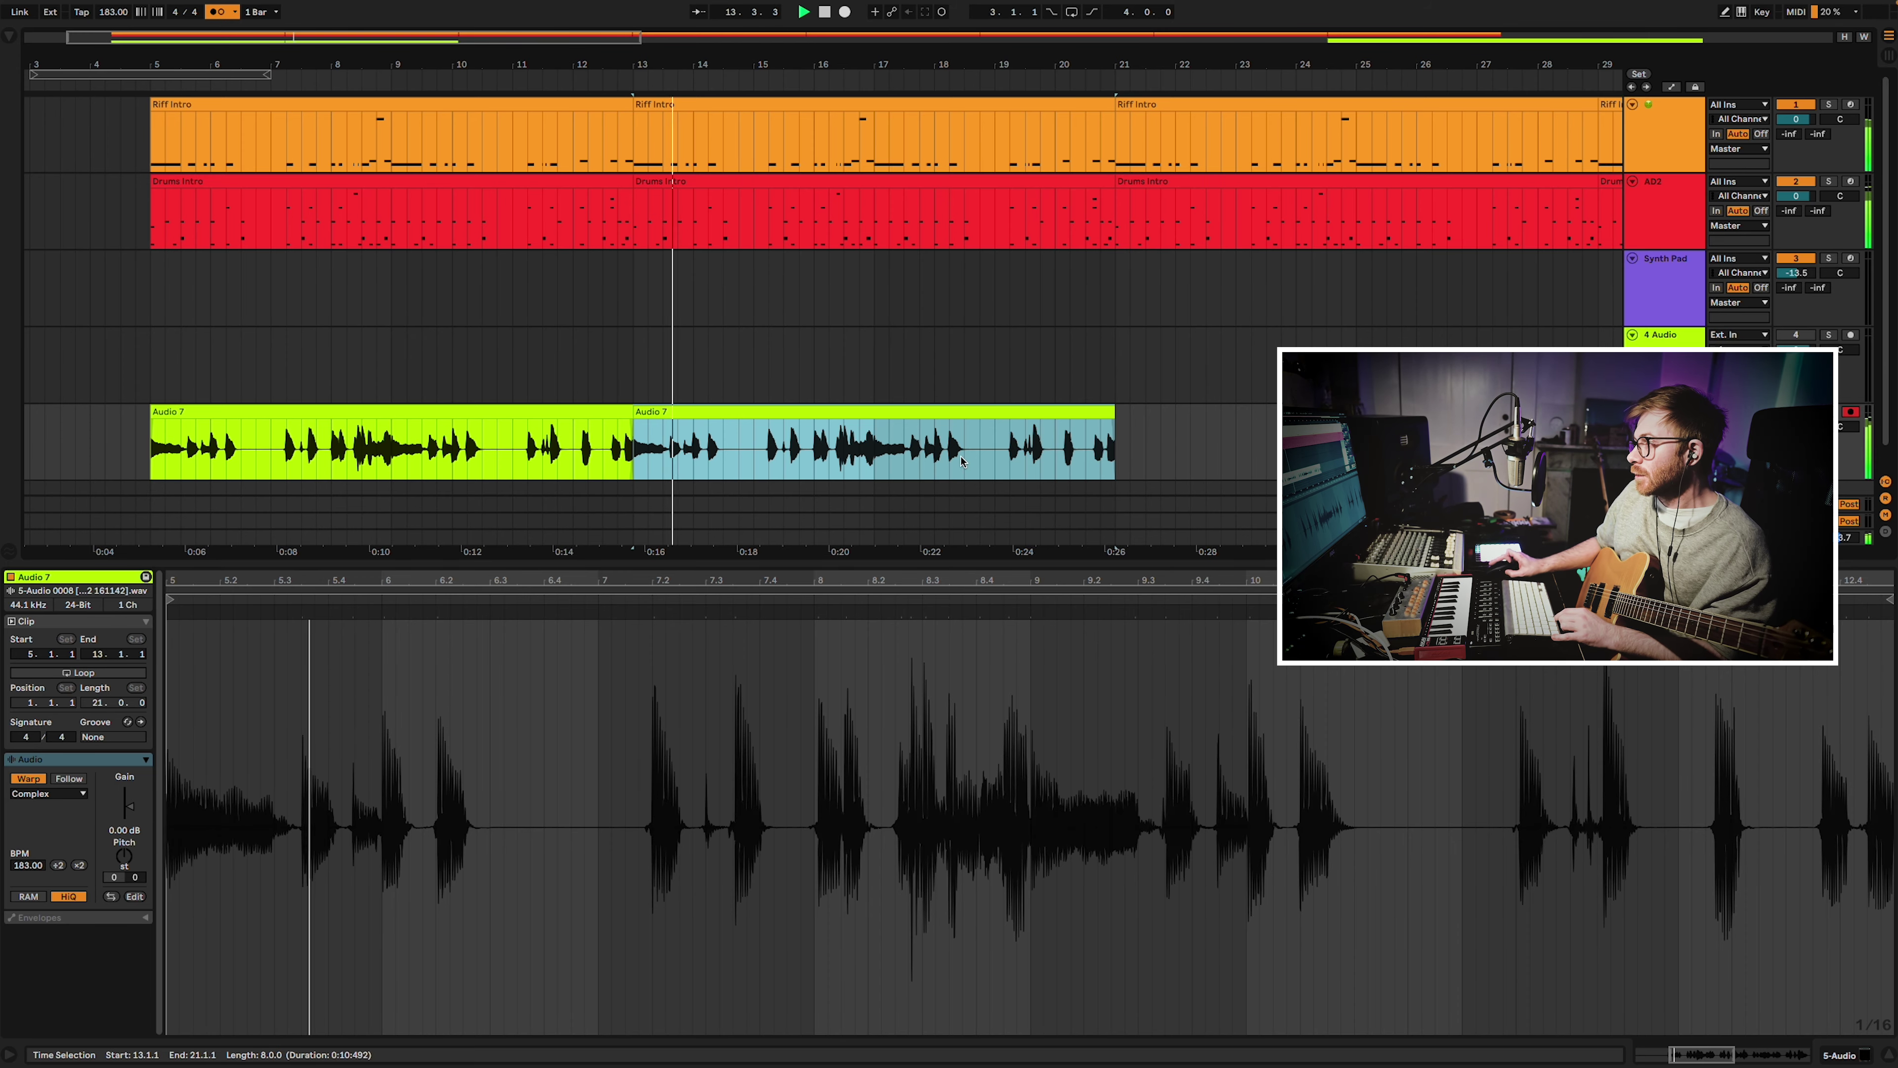
scroll(960, 461, "down", 1)
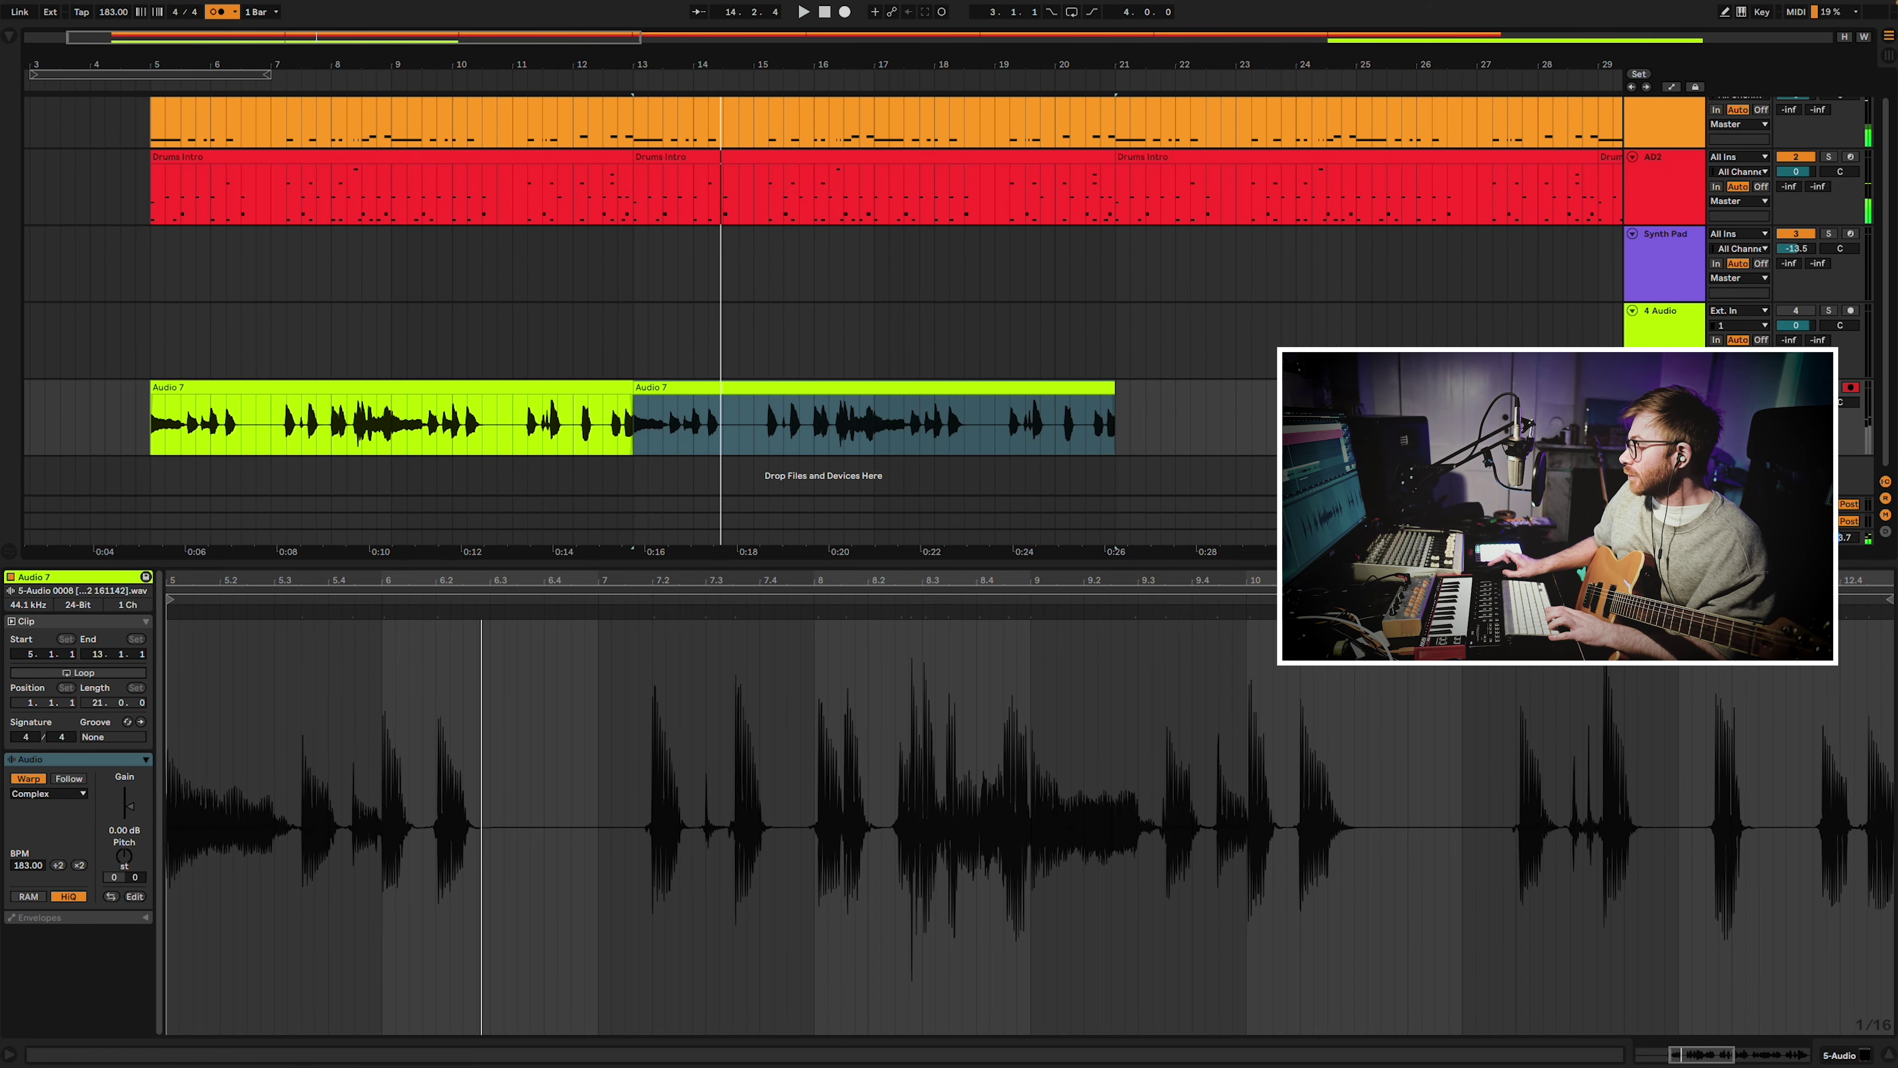
left_click(1796, 313)
left_click(1691, 333)
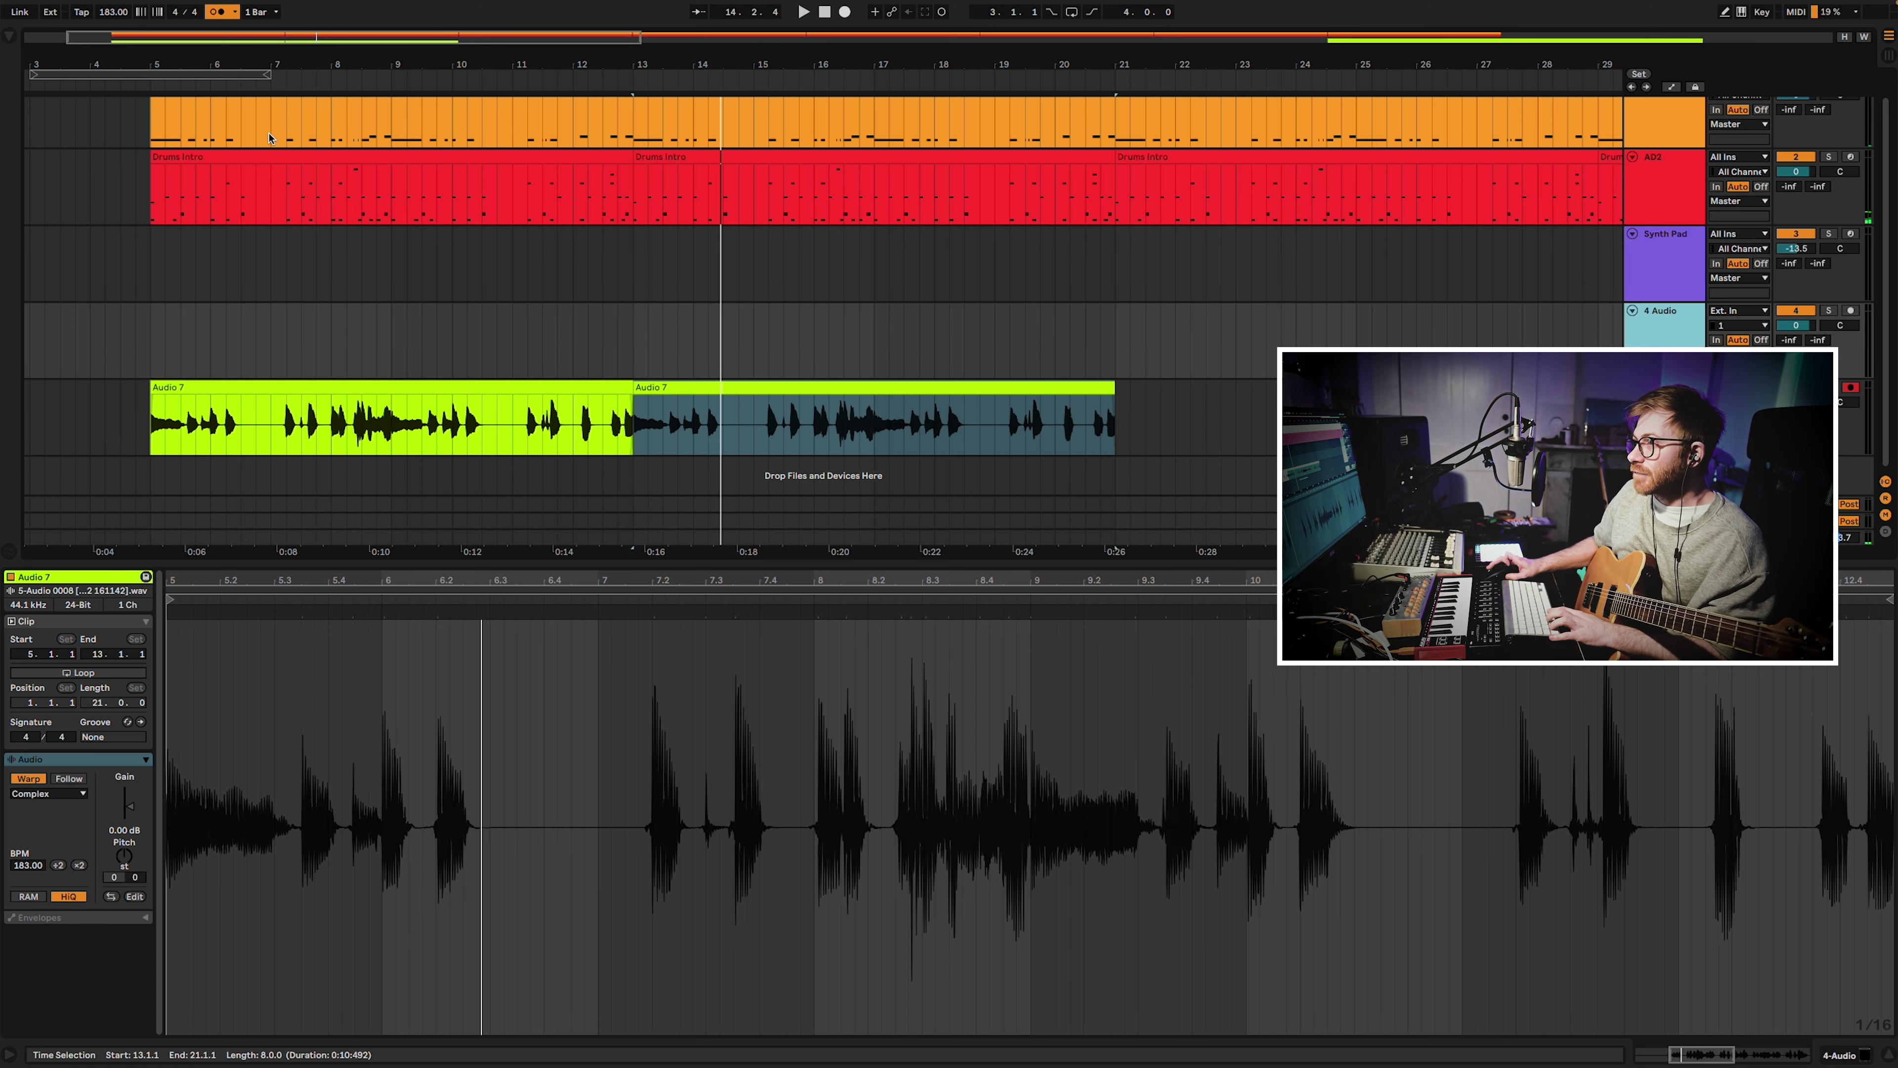
Return playback to bar 3, arm the 4 Audio track, and start recording a guitar take on it.
scroll(269, 139, "up", 1)
left_click(40, 85)
key("space")
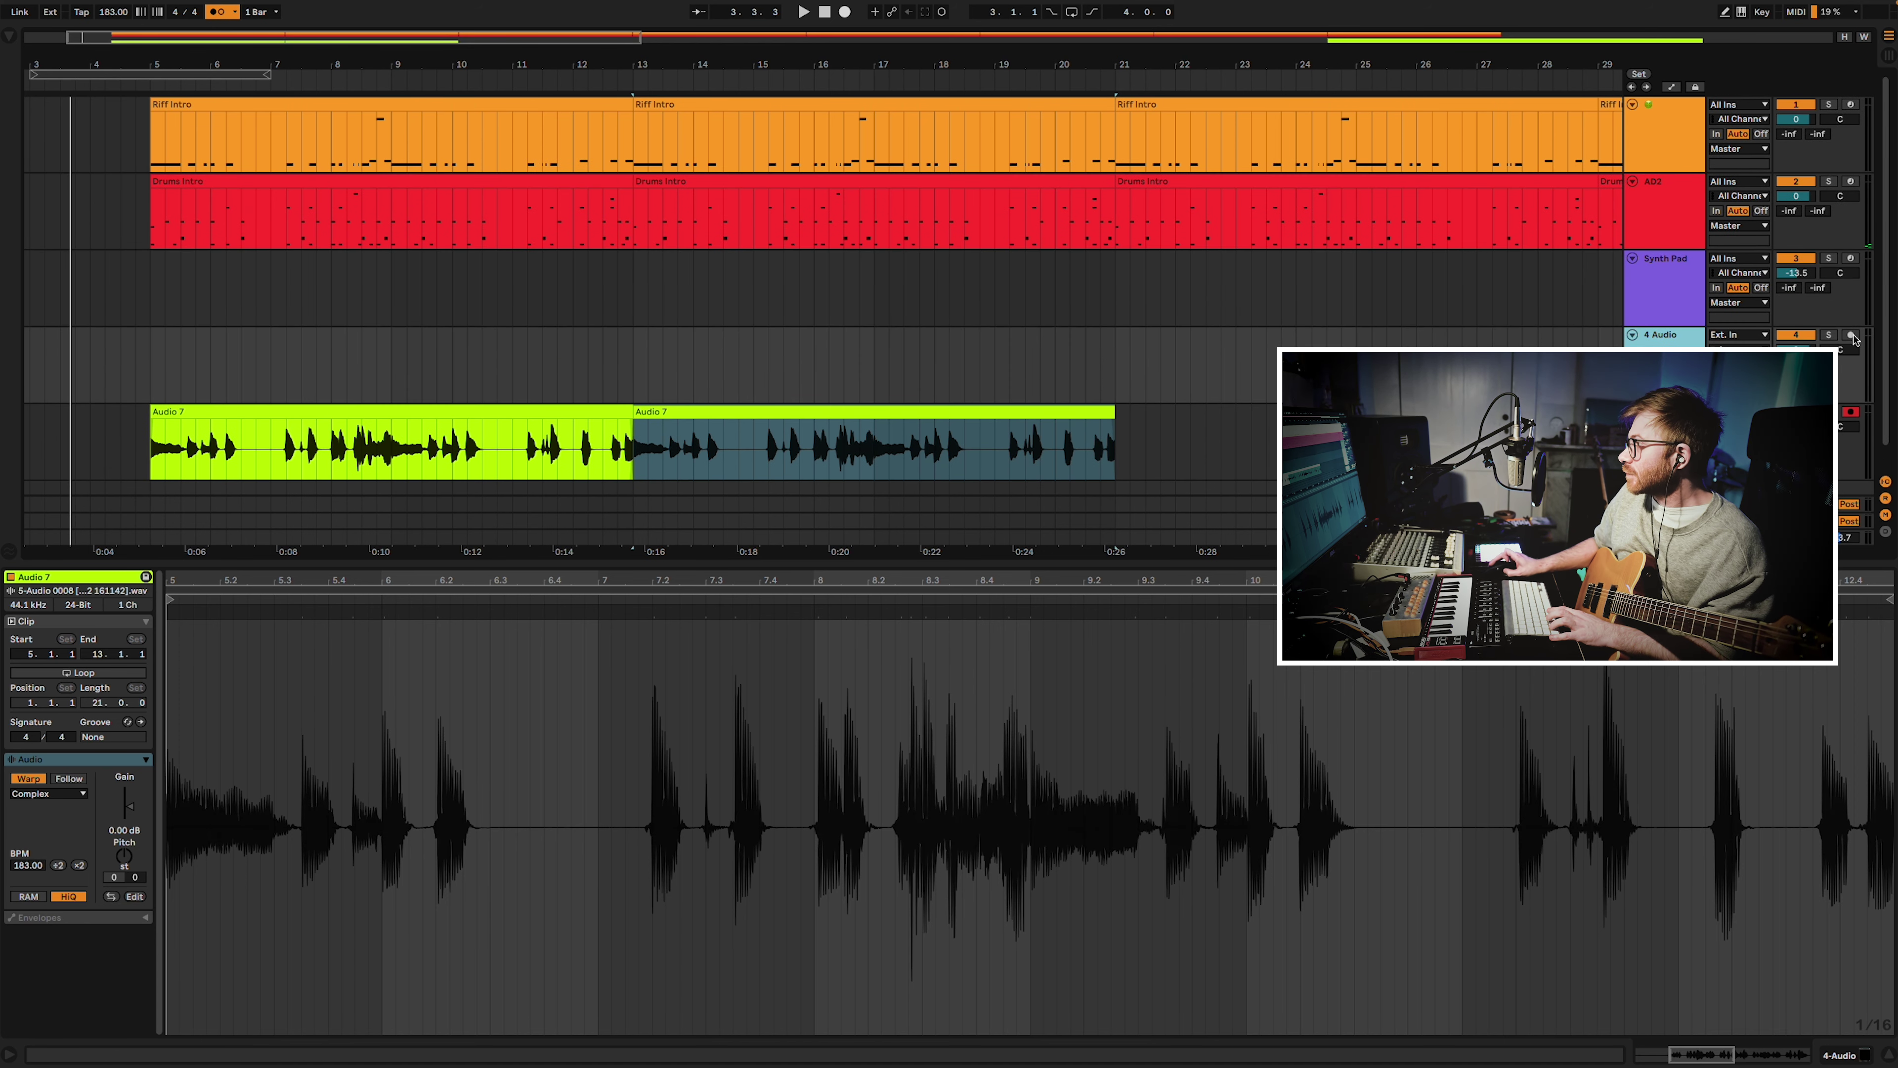
key("F9")
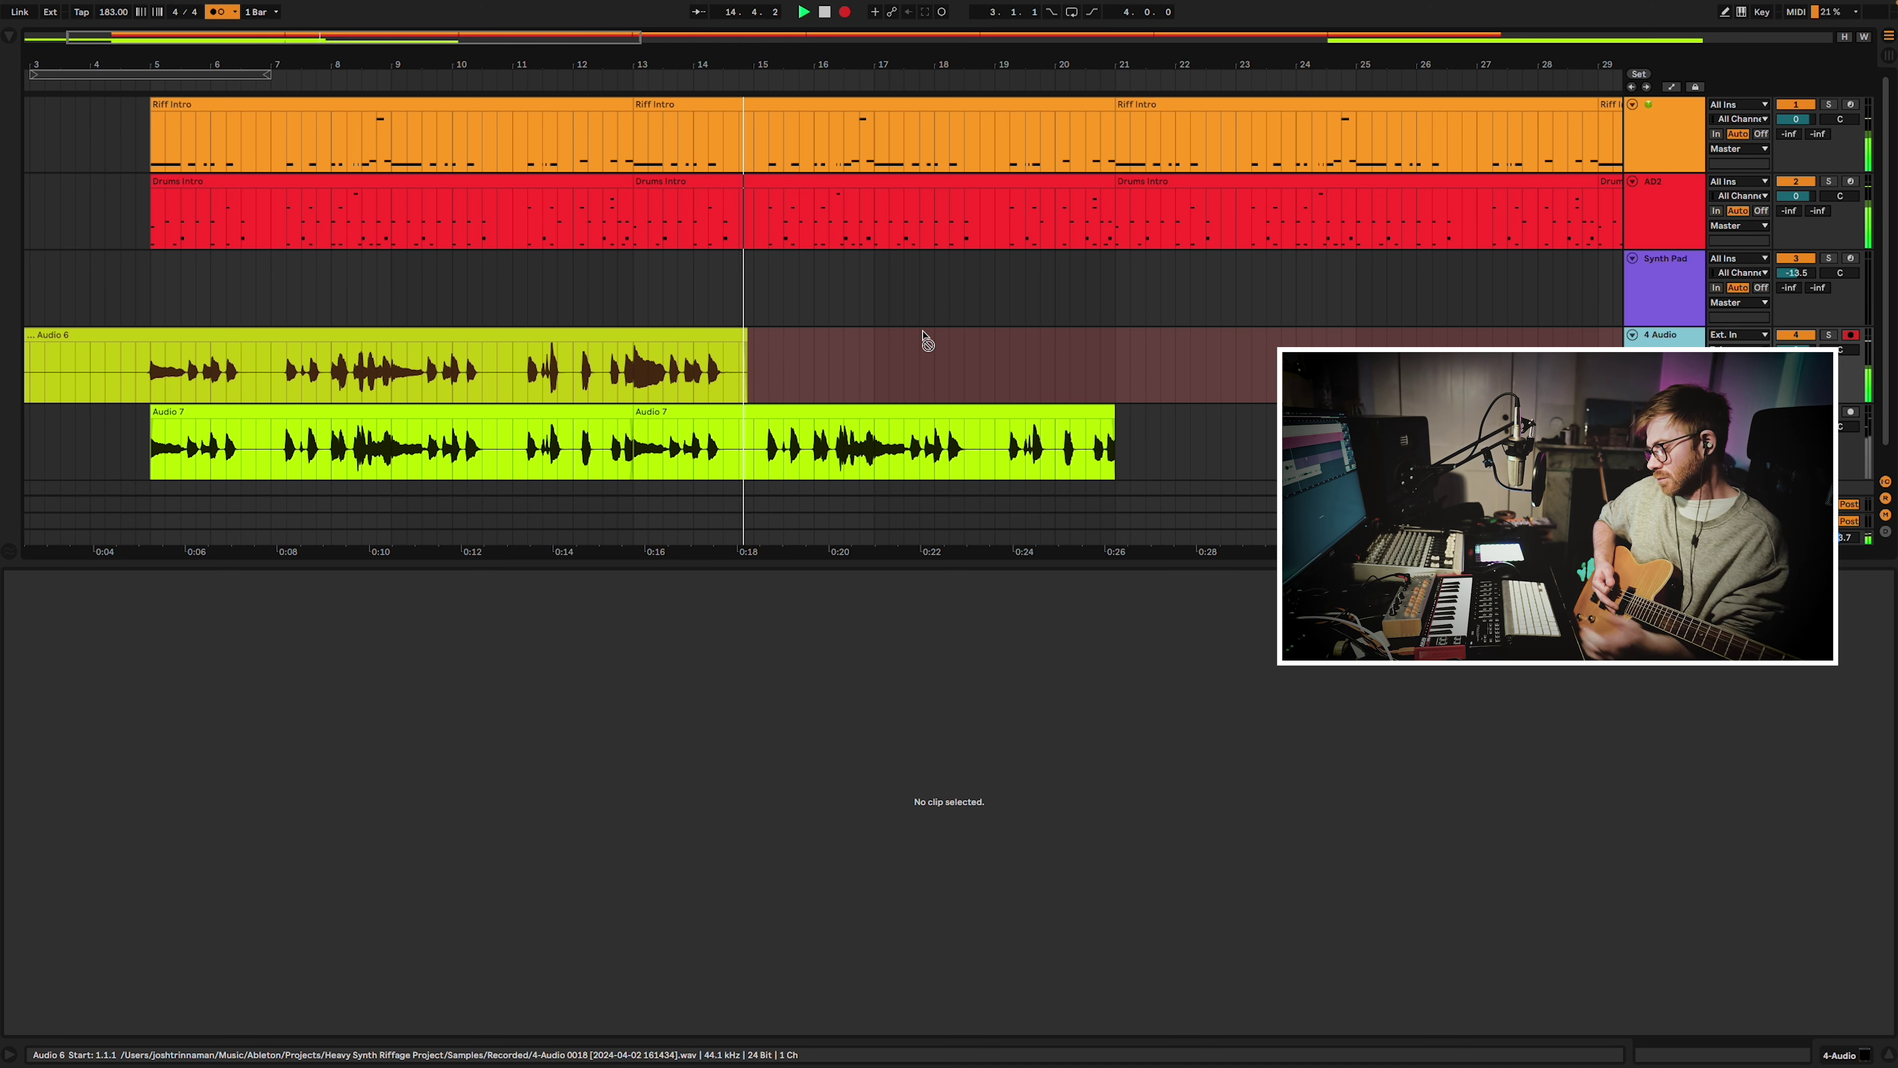
Stop recording and delete the lead-in portion of Audio 6 before bar 5 on the 4 Audio track.
key("space")
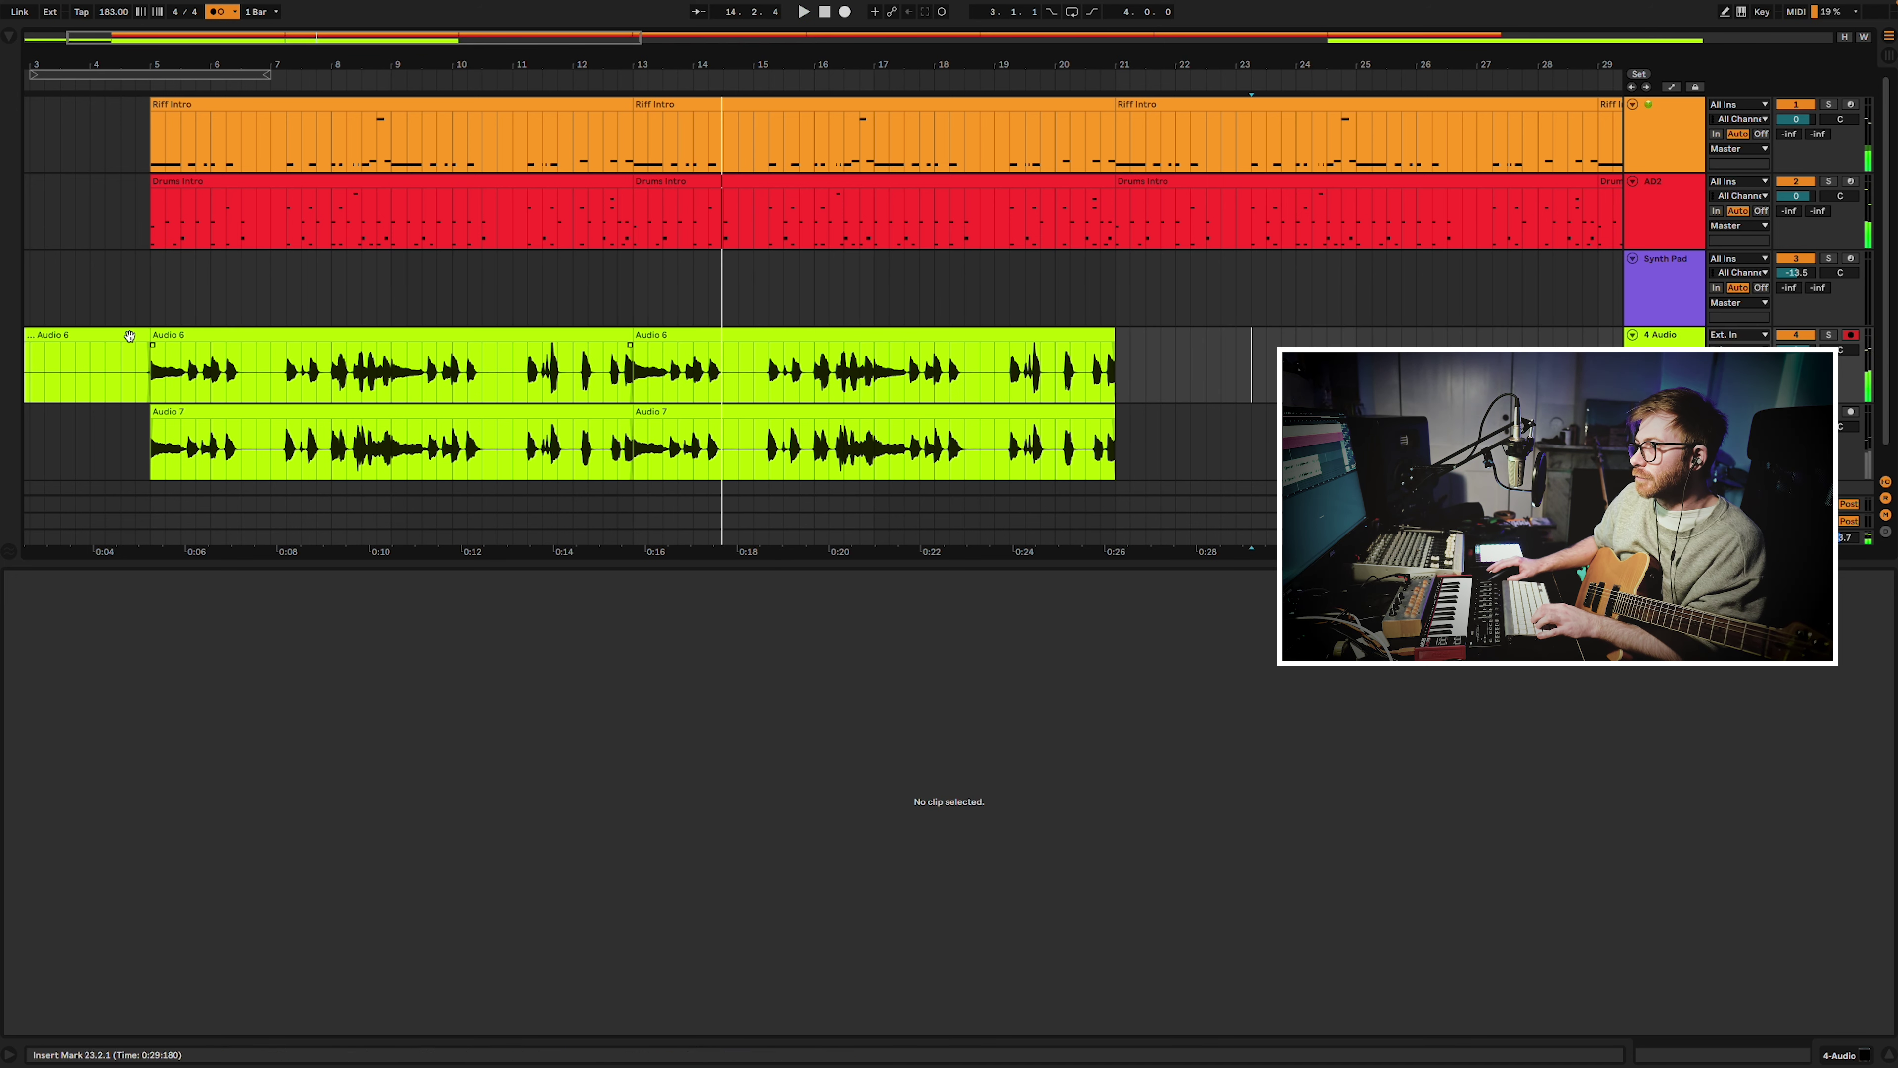
left_click(95, 335)
key("Delete")
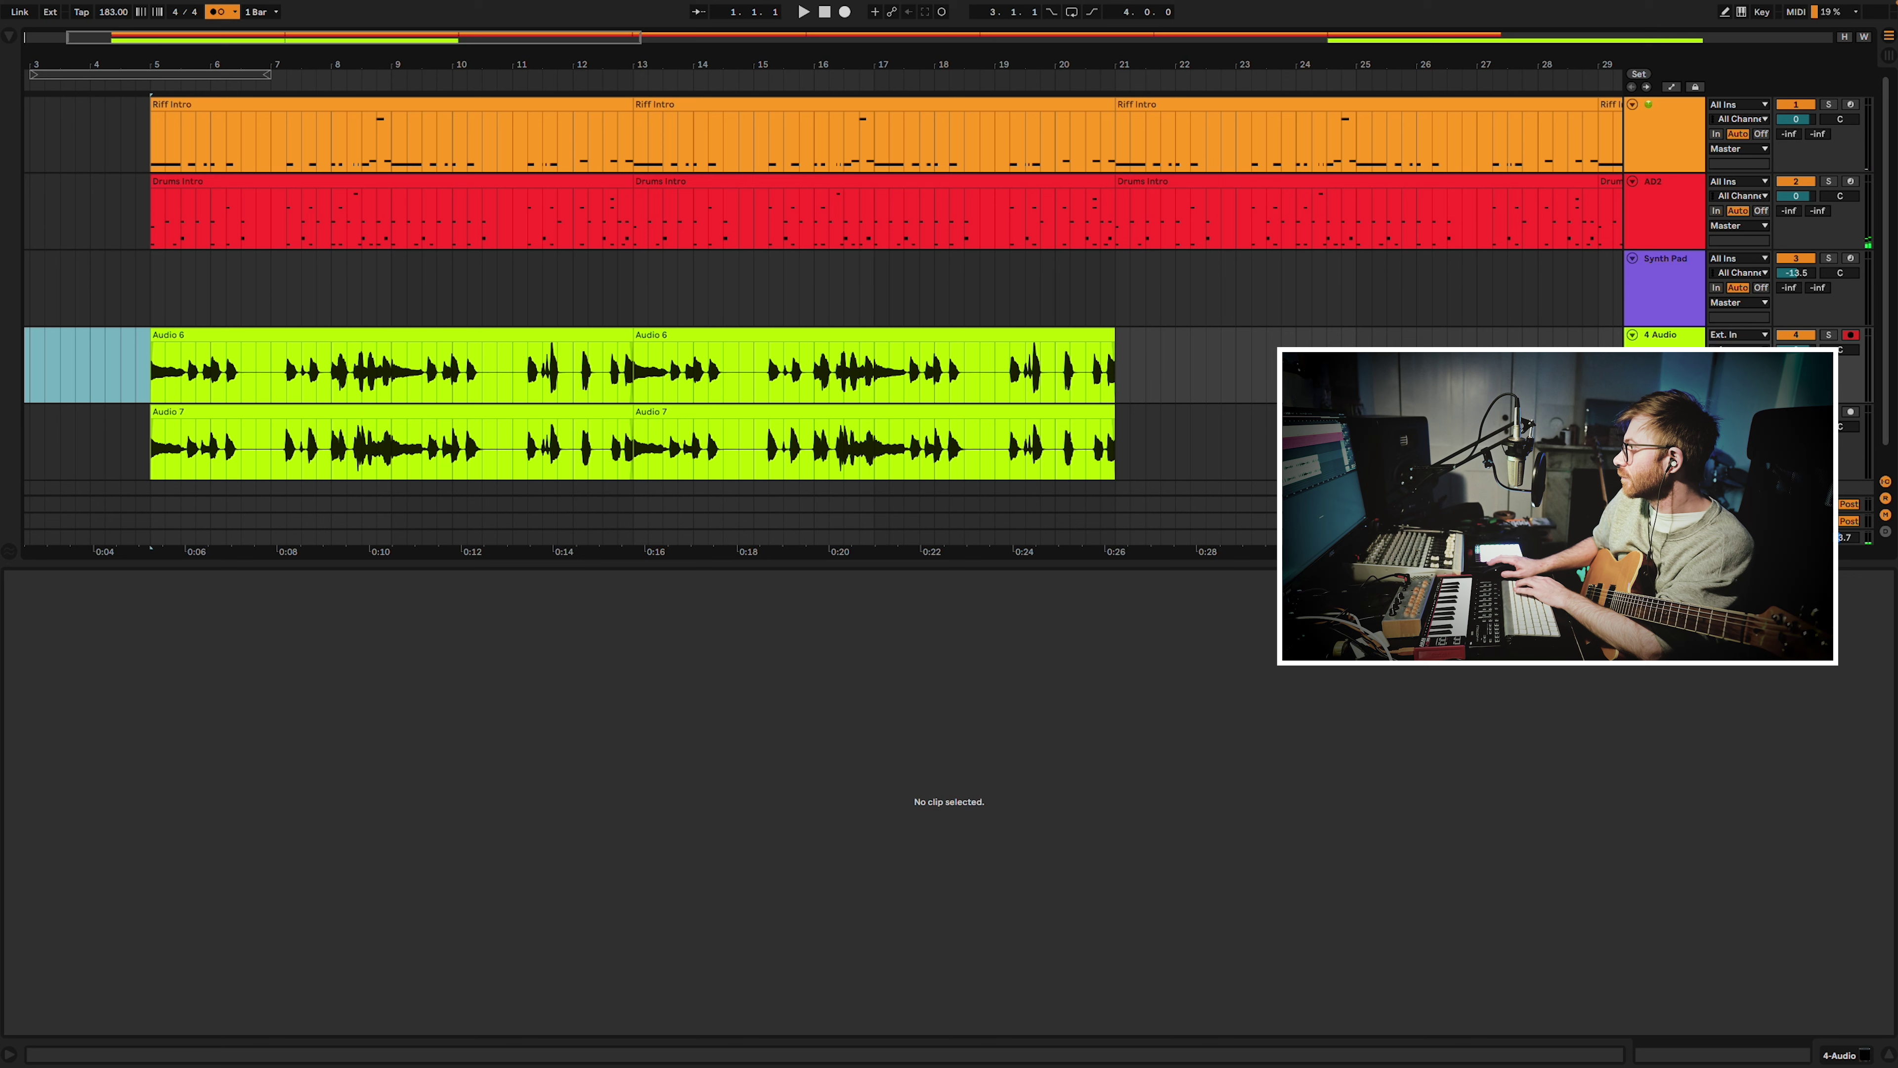
Play the arrangement and rename the two guitar tracks as GTR L and GTR R.
key("space")
right_click(1661, 354)
left_click(1709, 428)
type("G")
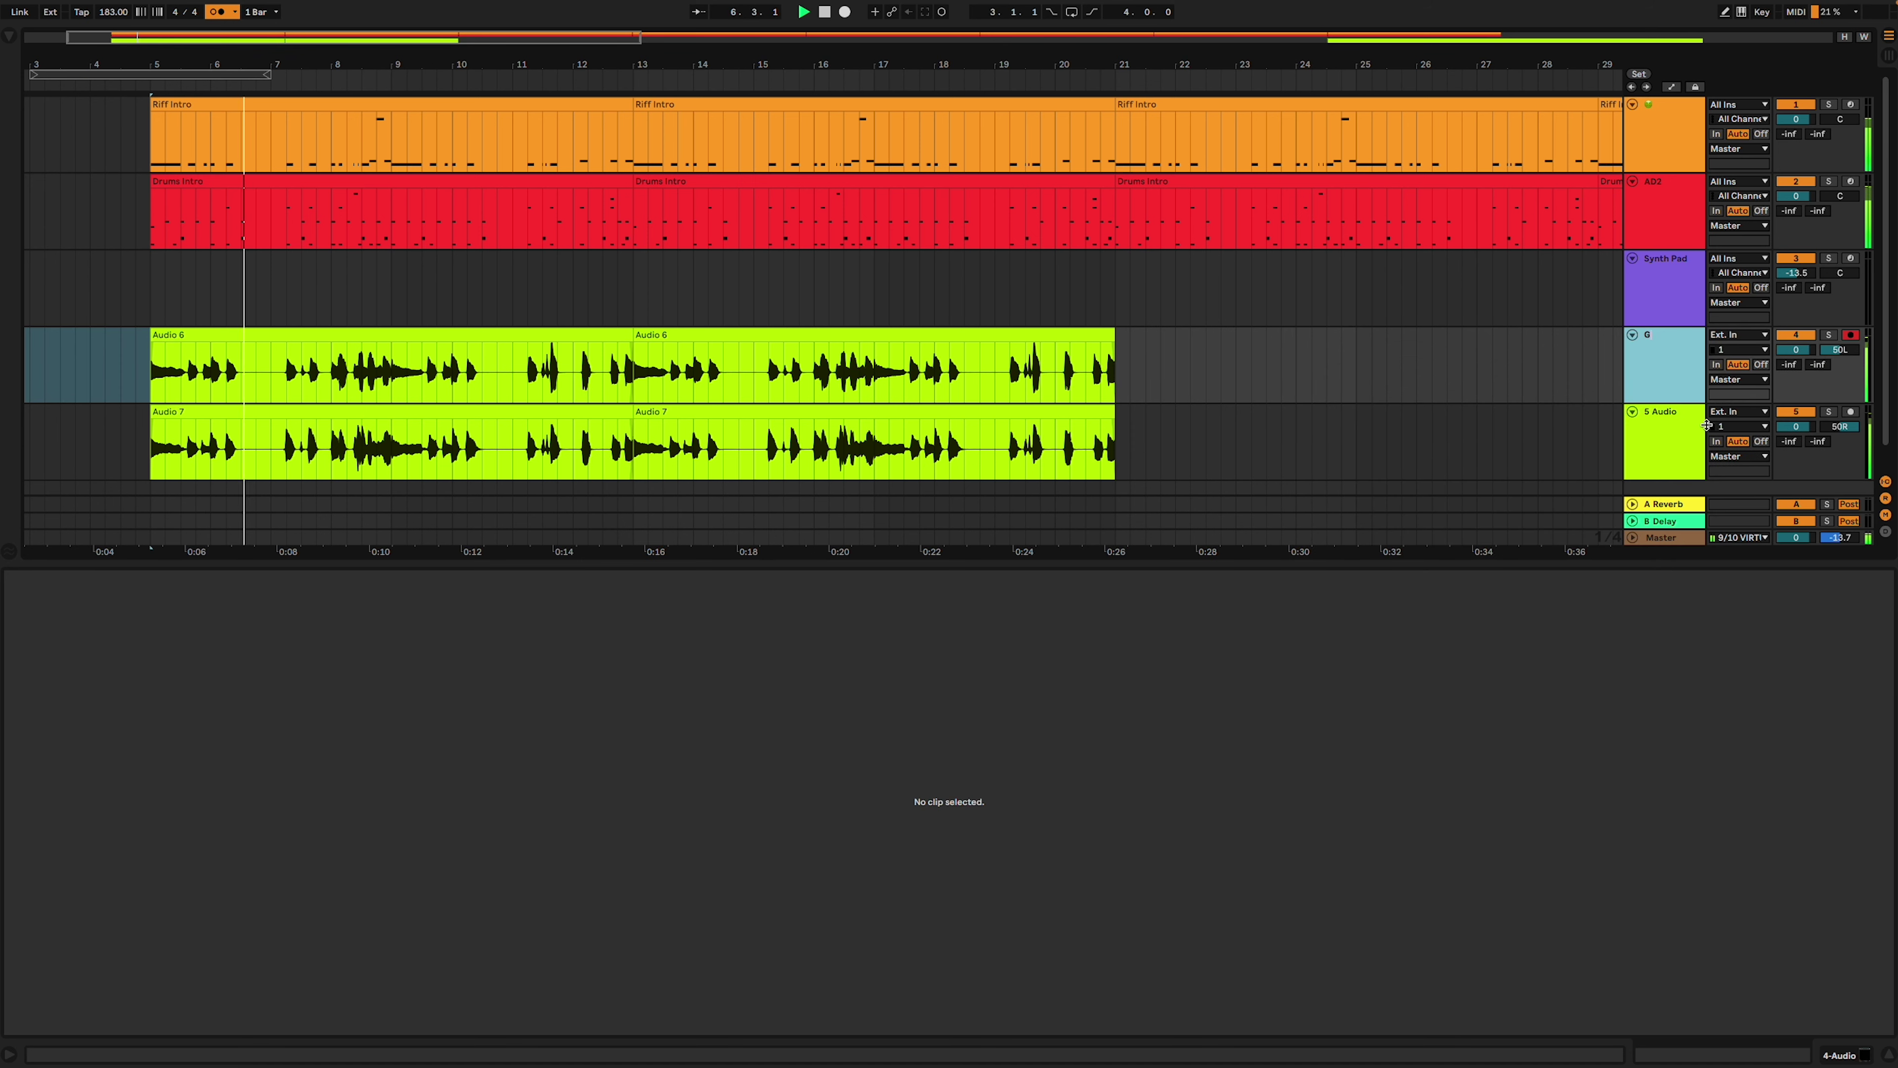
type("TR L")
key("Tab")
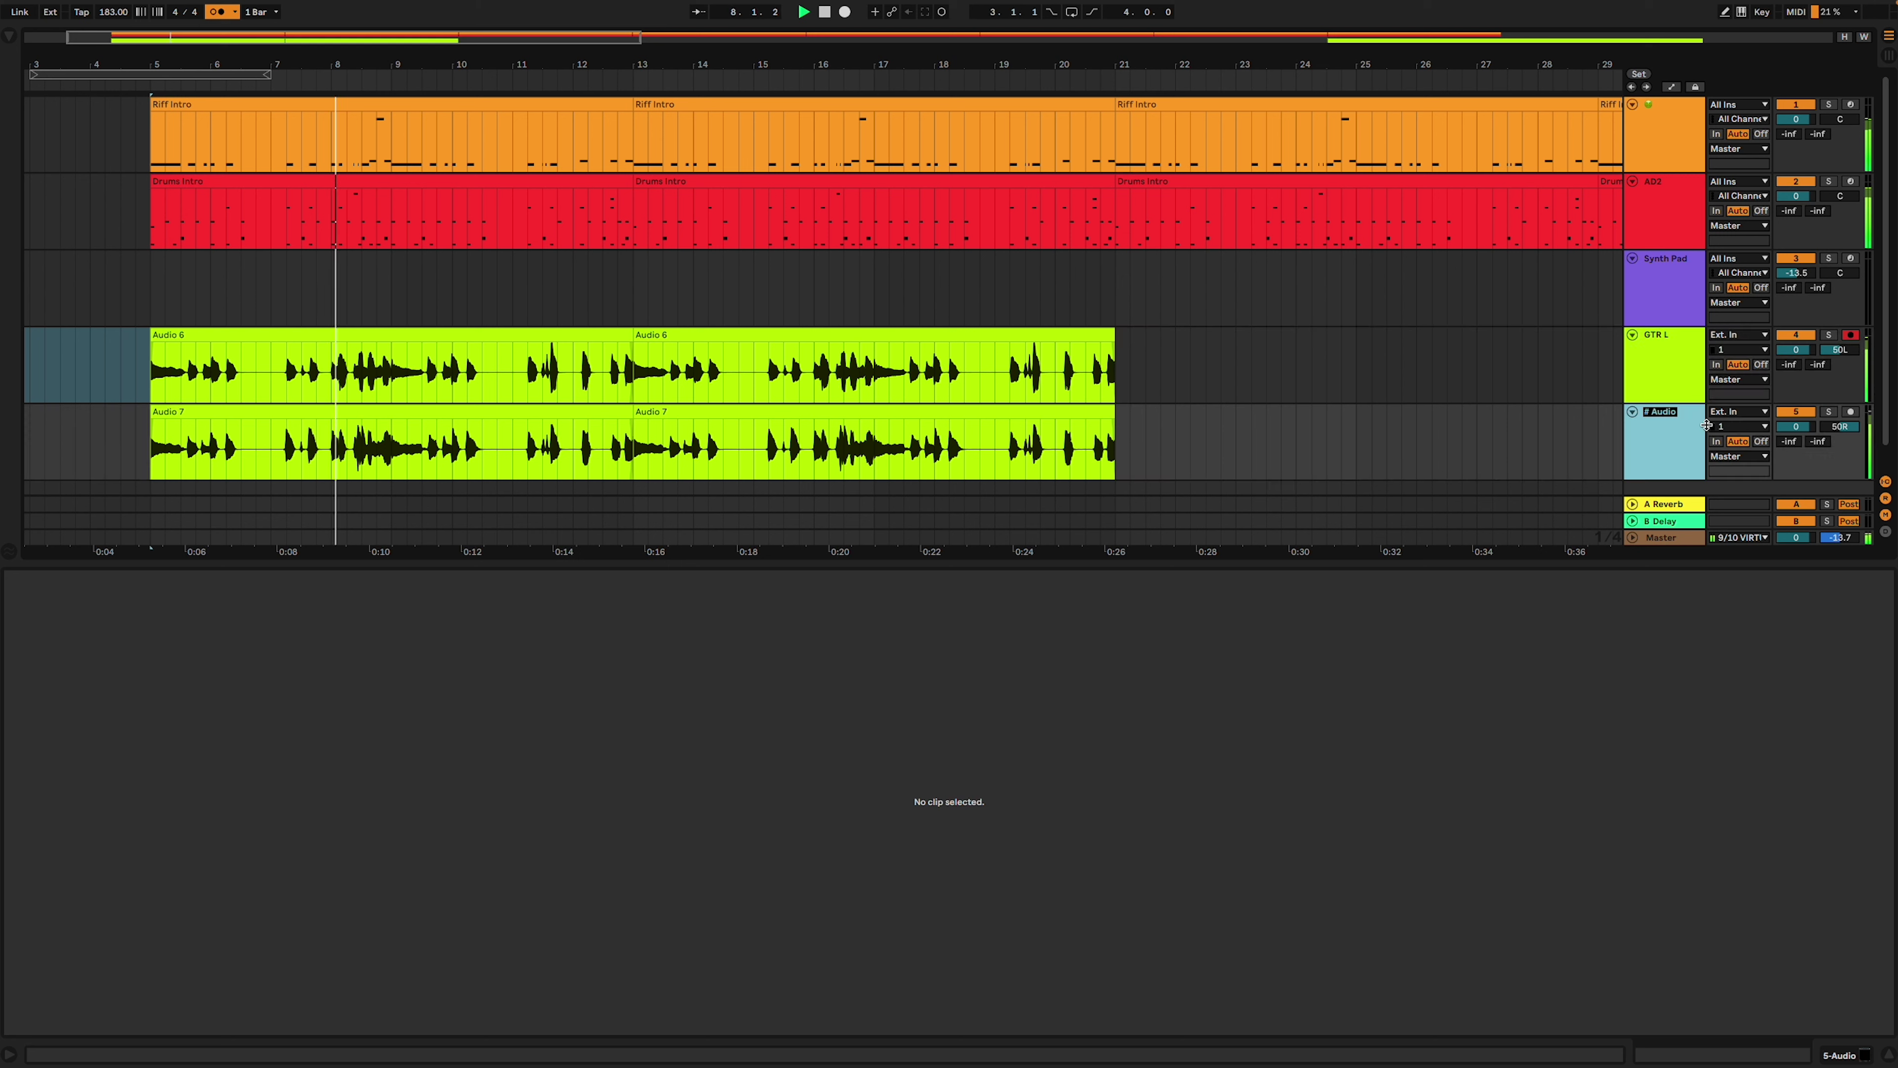
type("GTR R")
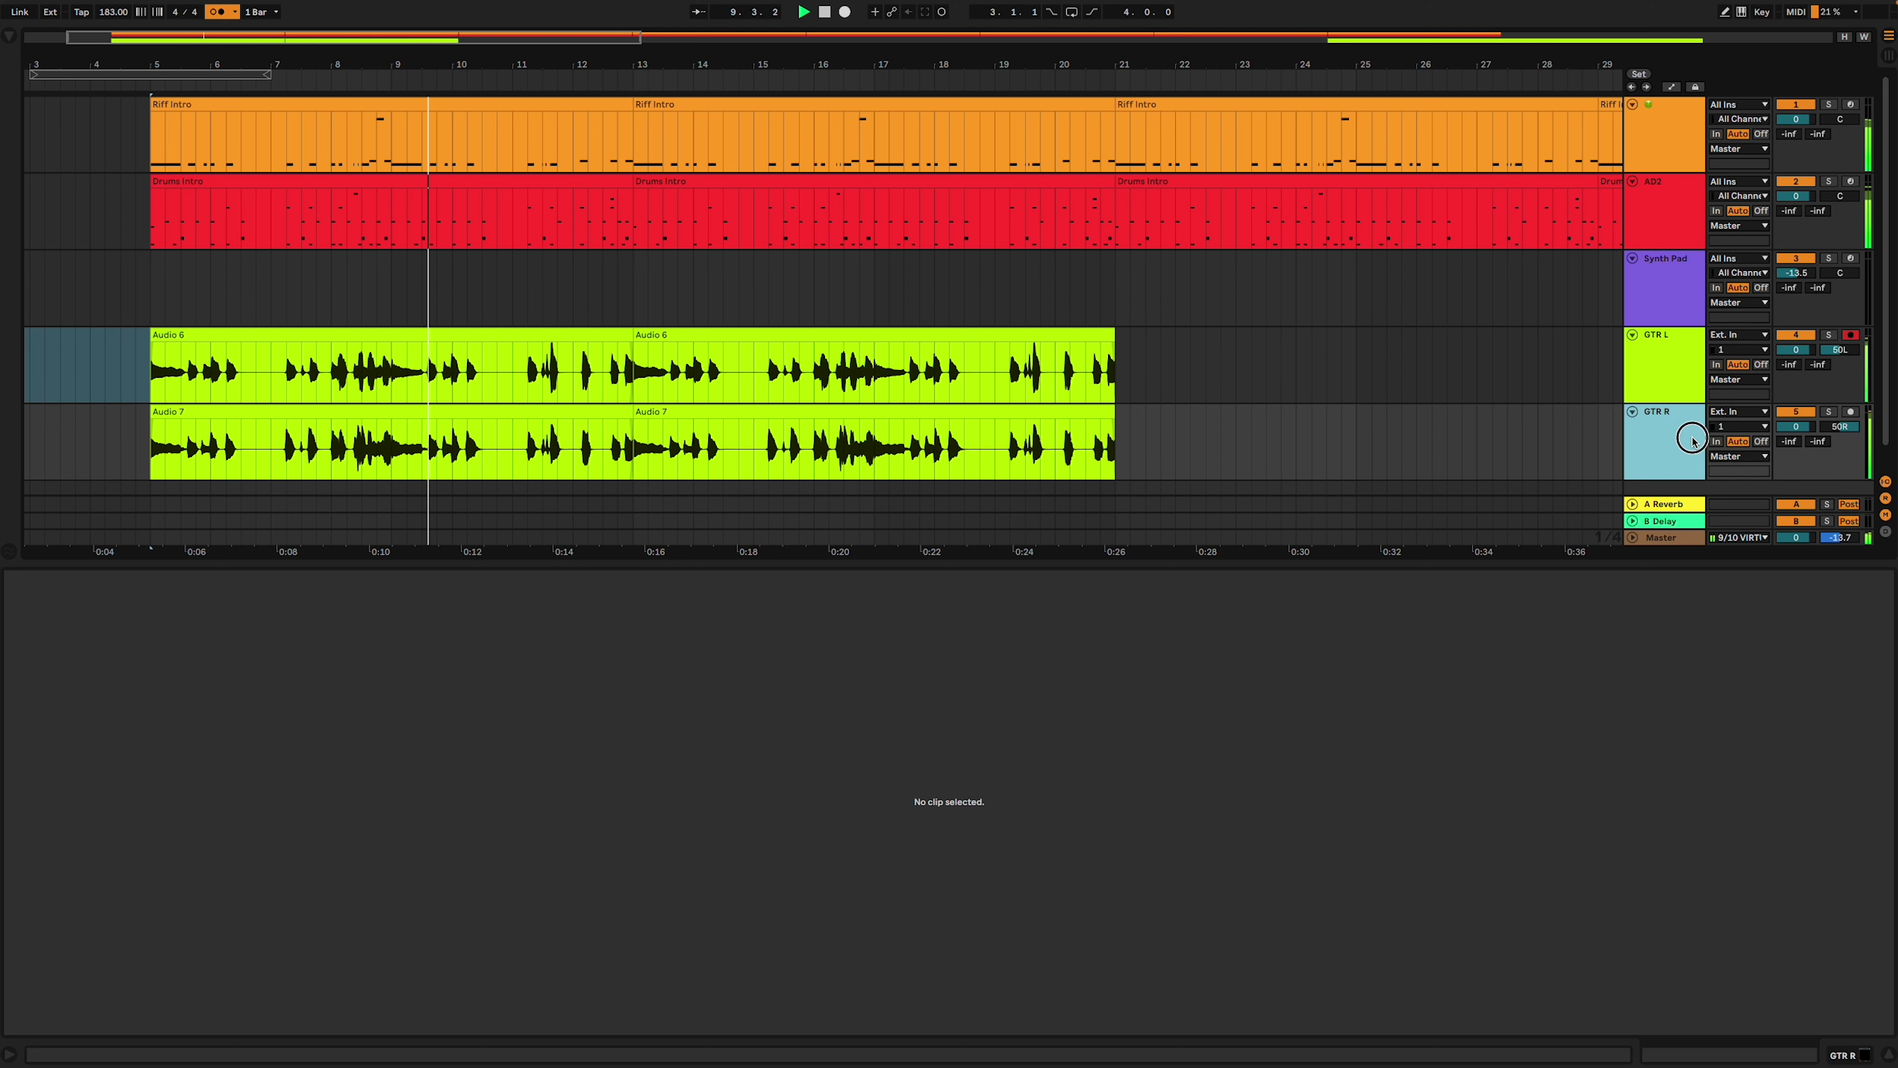
Select both guitar tracks and lower their volume together to -6.7 dB.
left_click(1682, 364, "shift")
left_click_drag(1796, 349, 1796, 366)
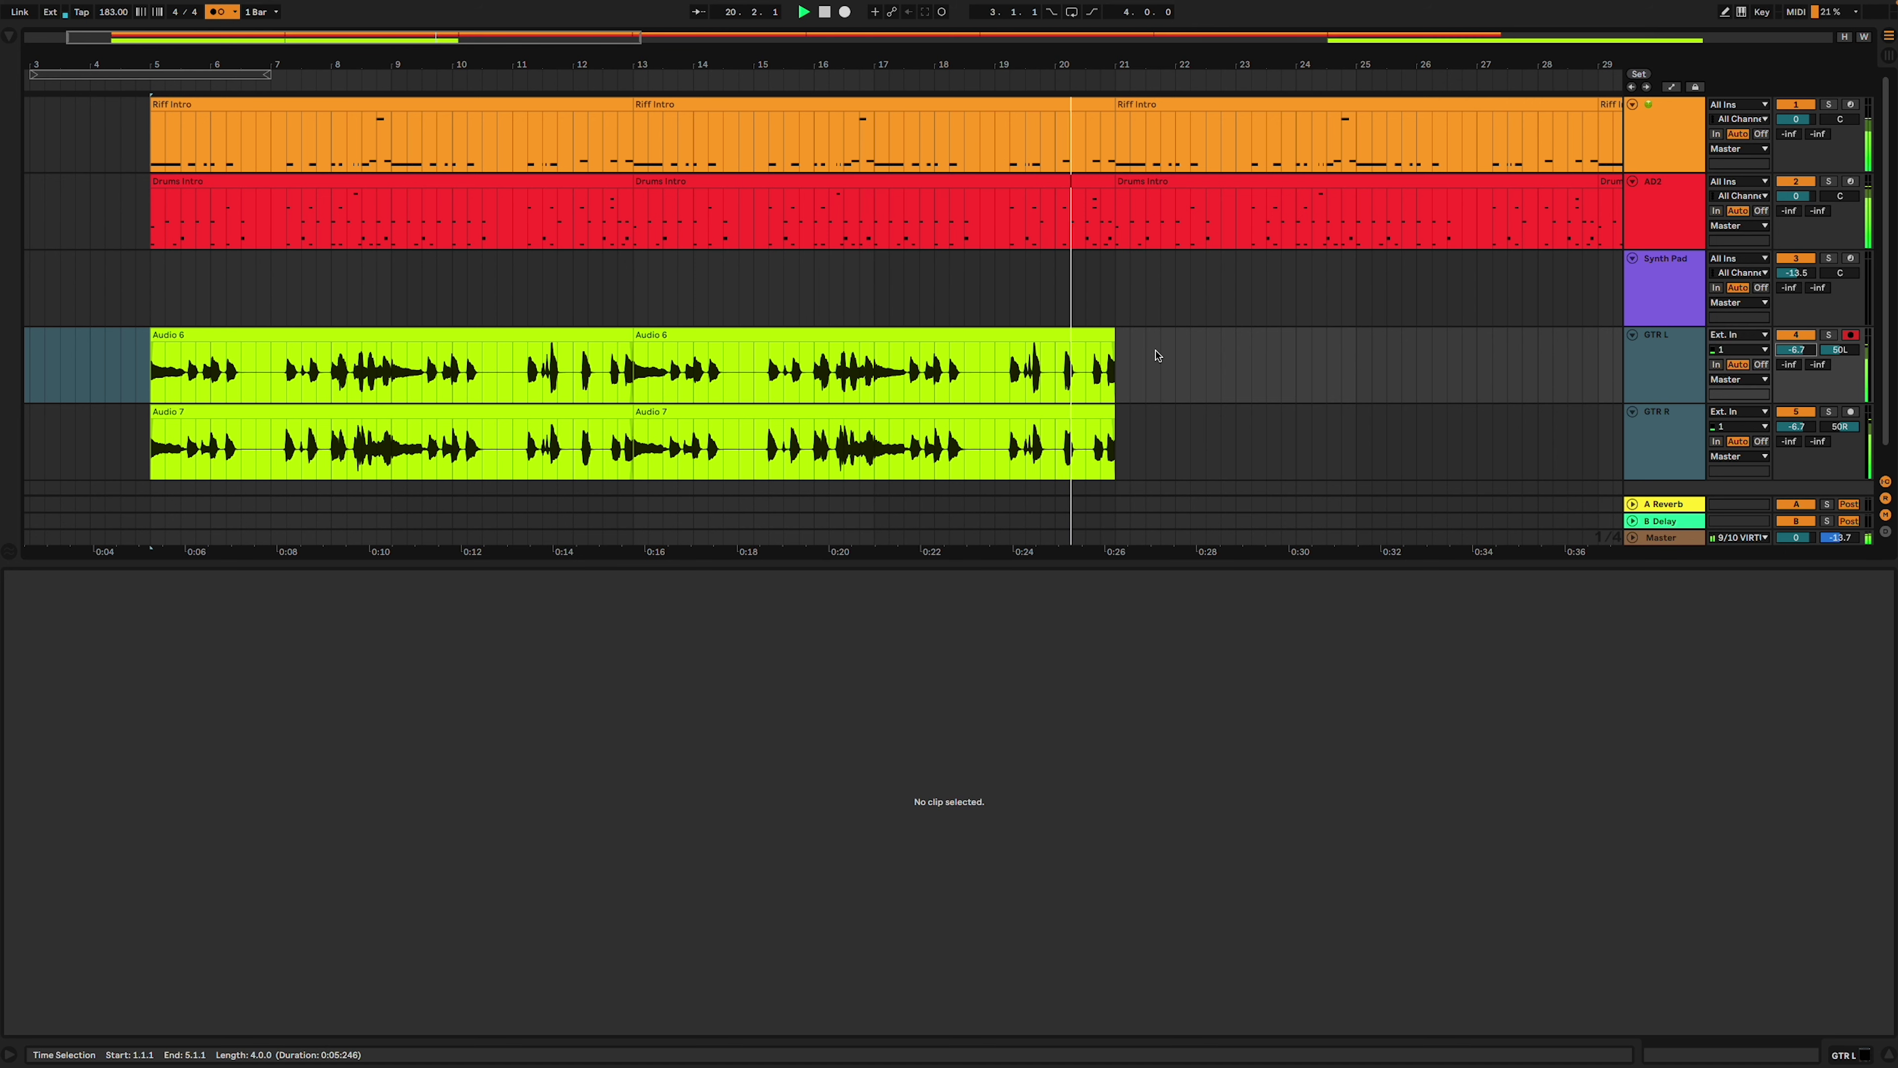
scroll(838, 309, "left", 3)
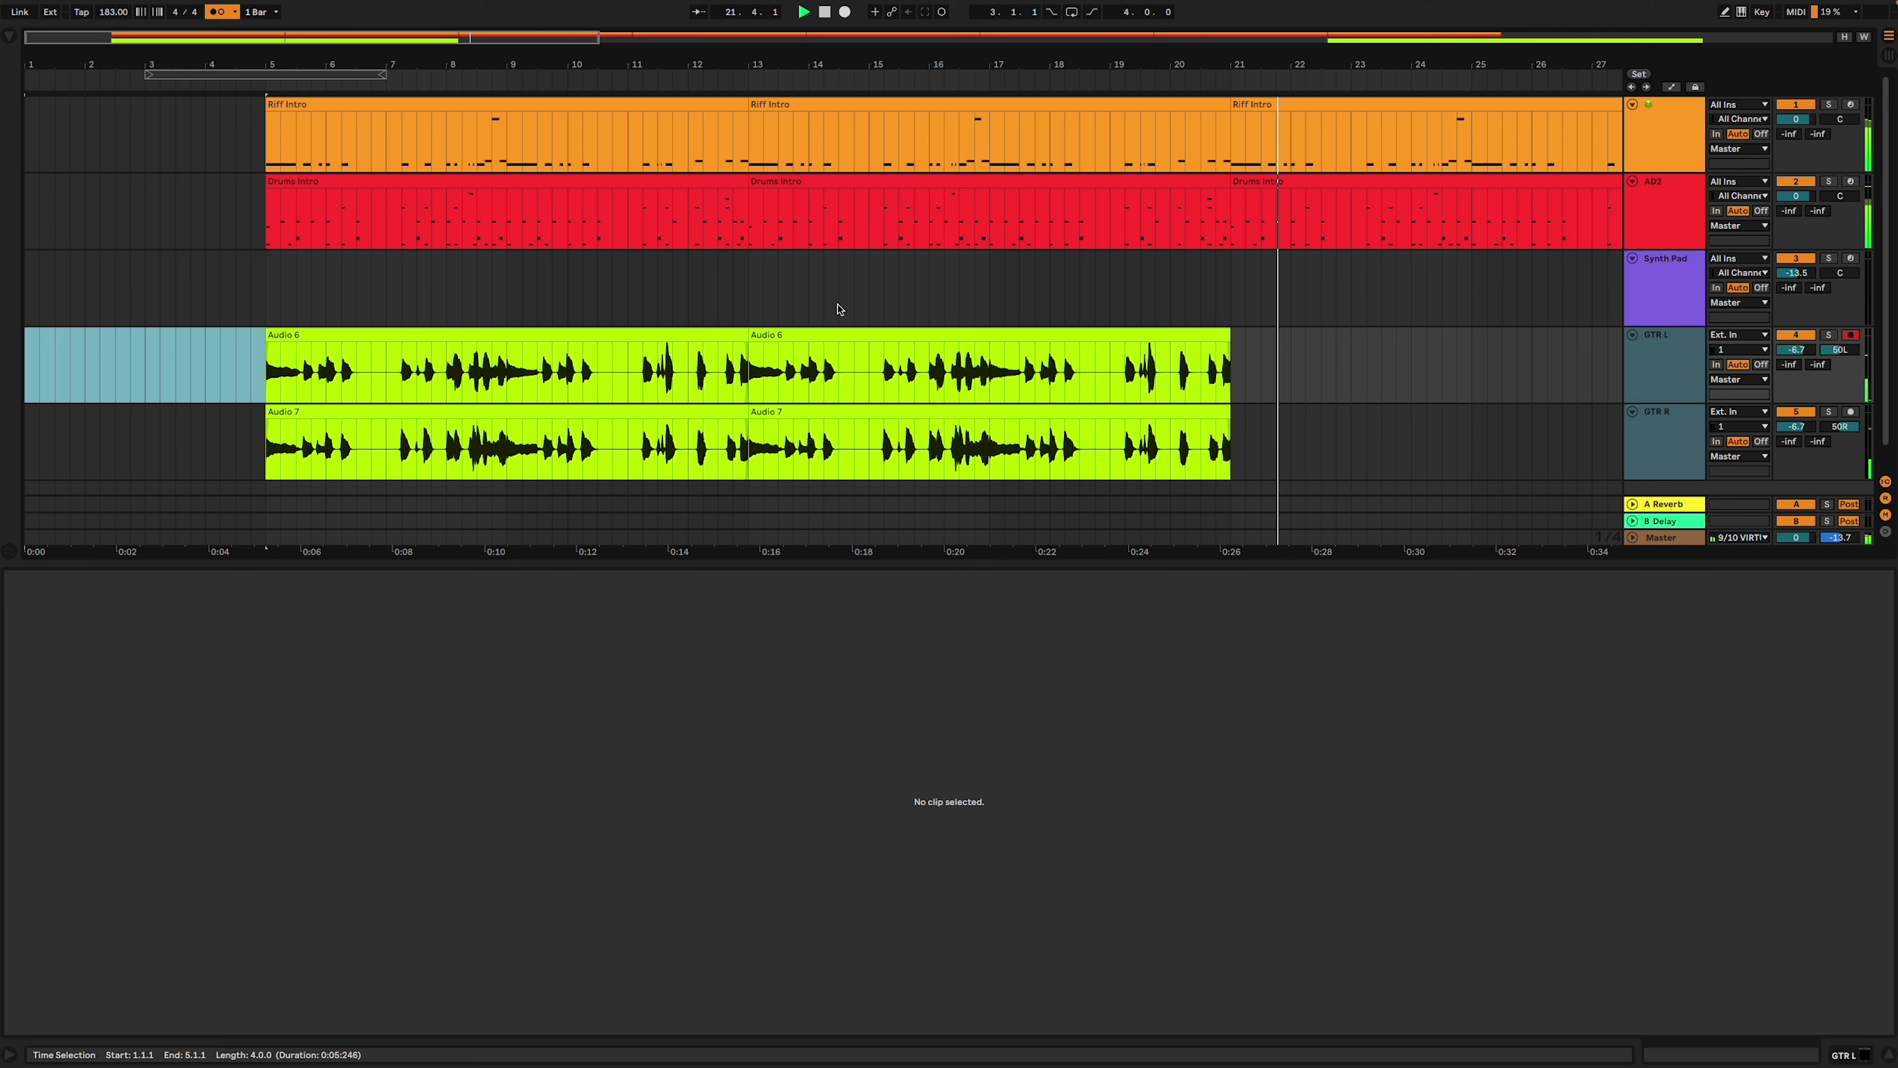
Switch to Session View and examine the riff bass track's device chain, opening its DOOM effects rack.
left_click(1623, 128)
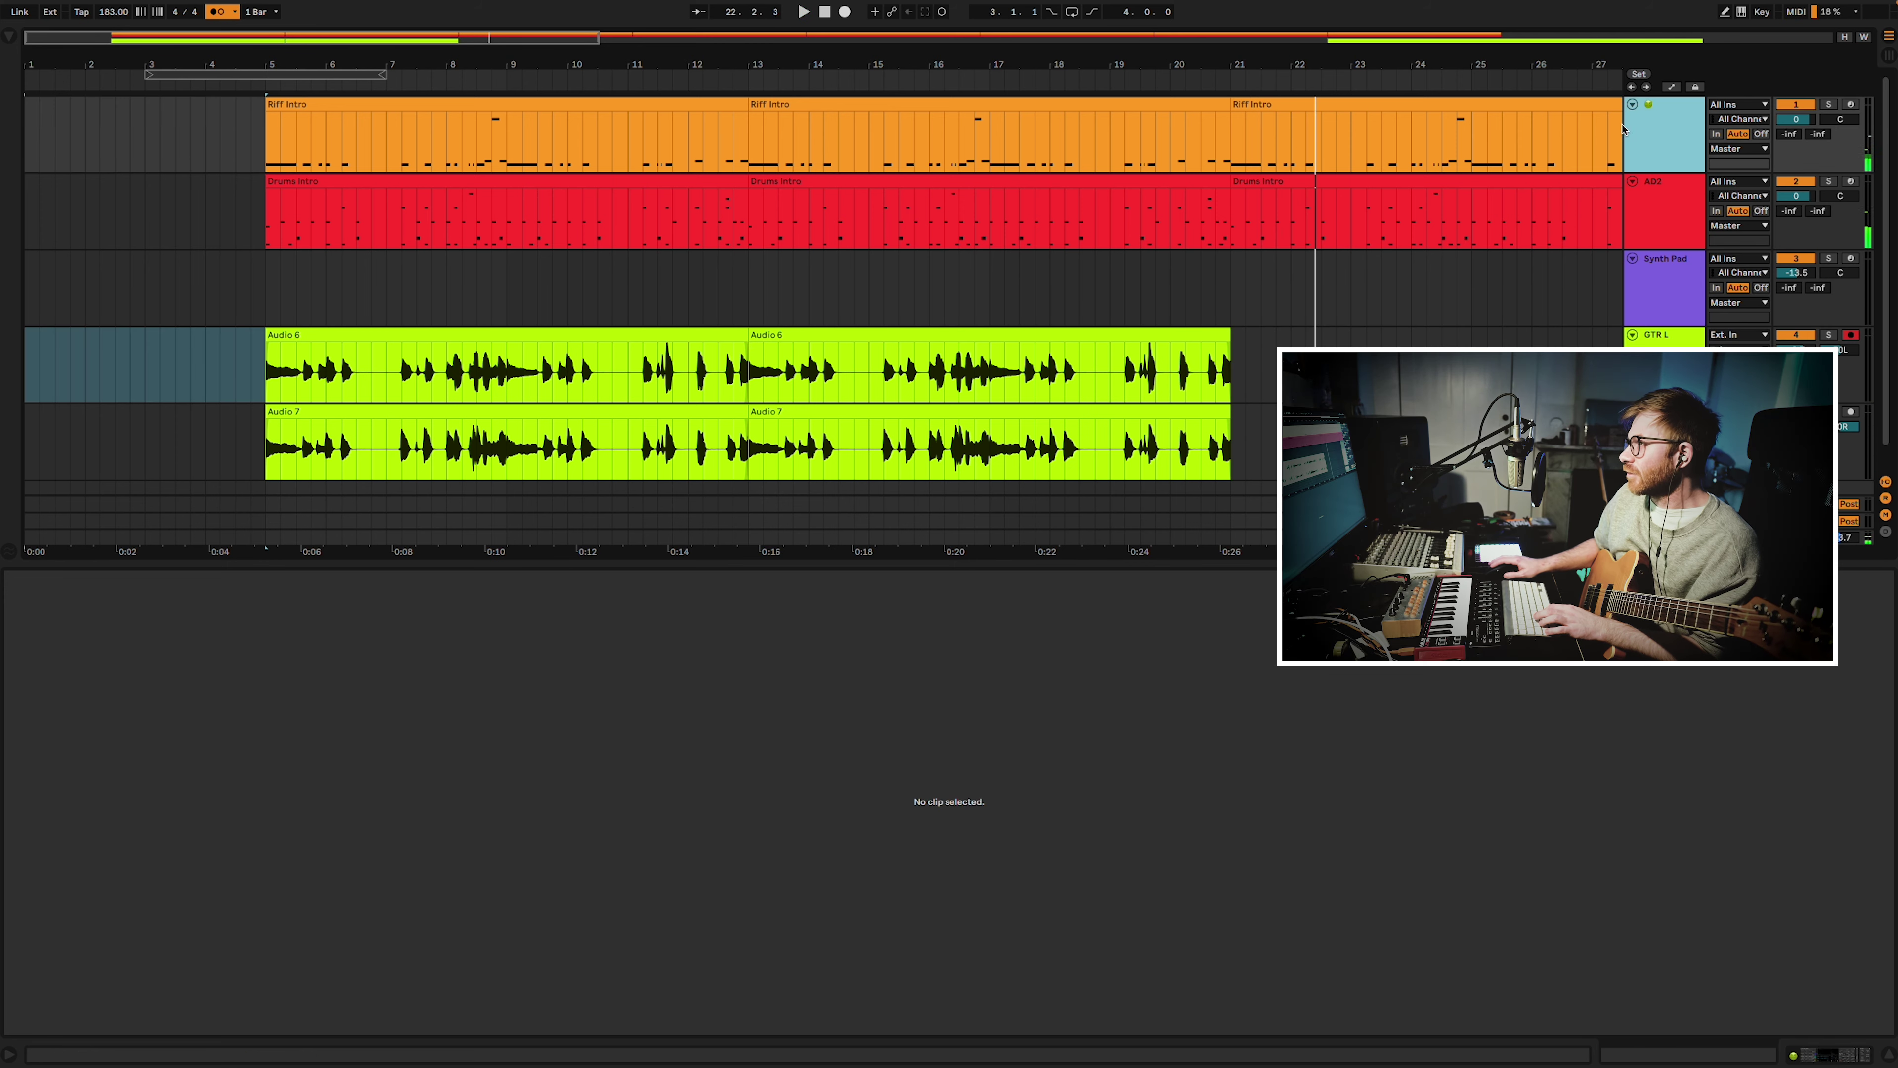
key("Tab")
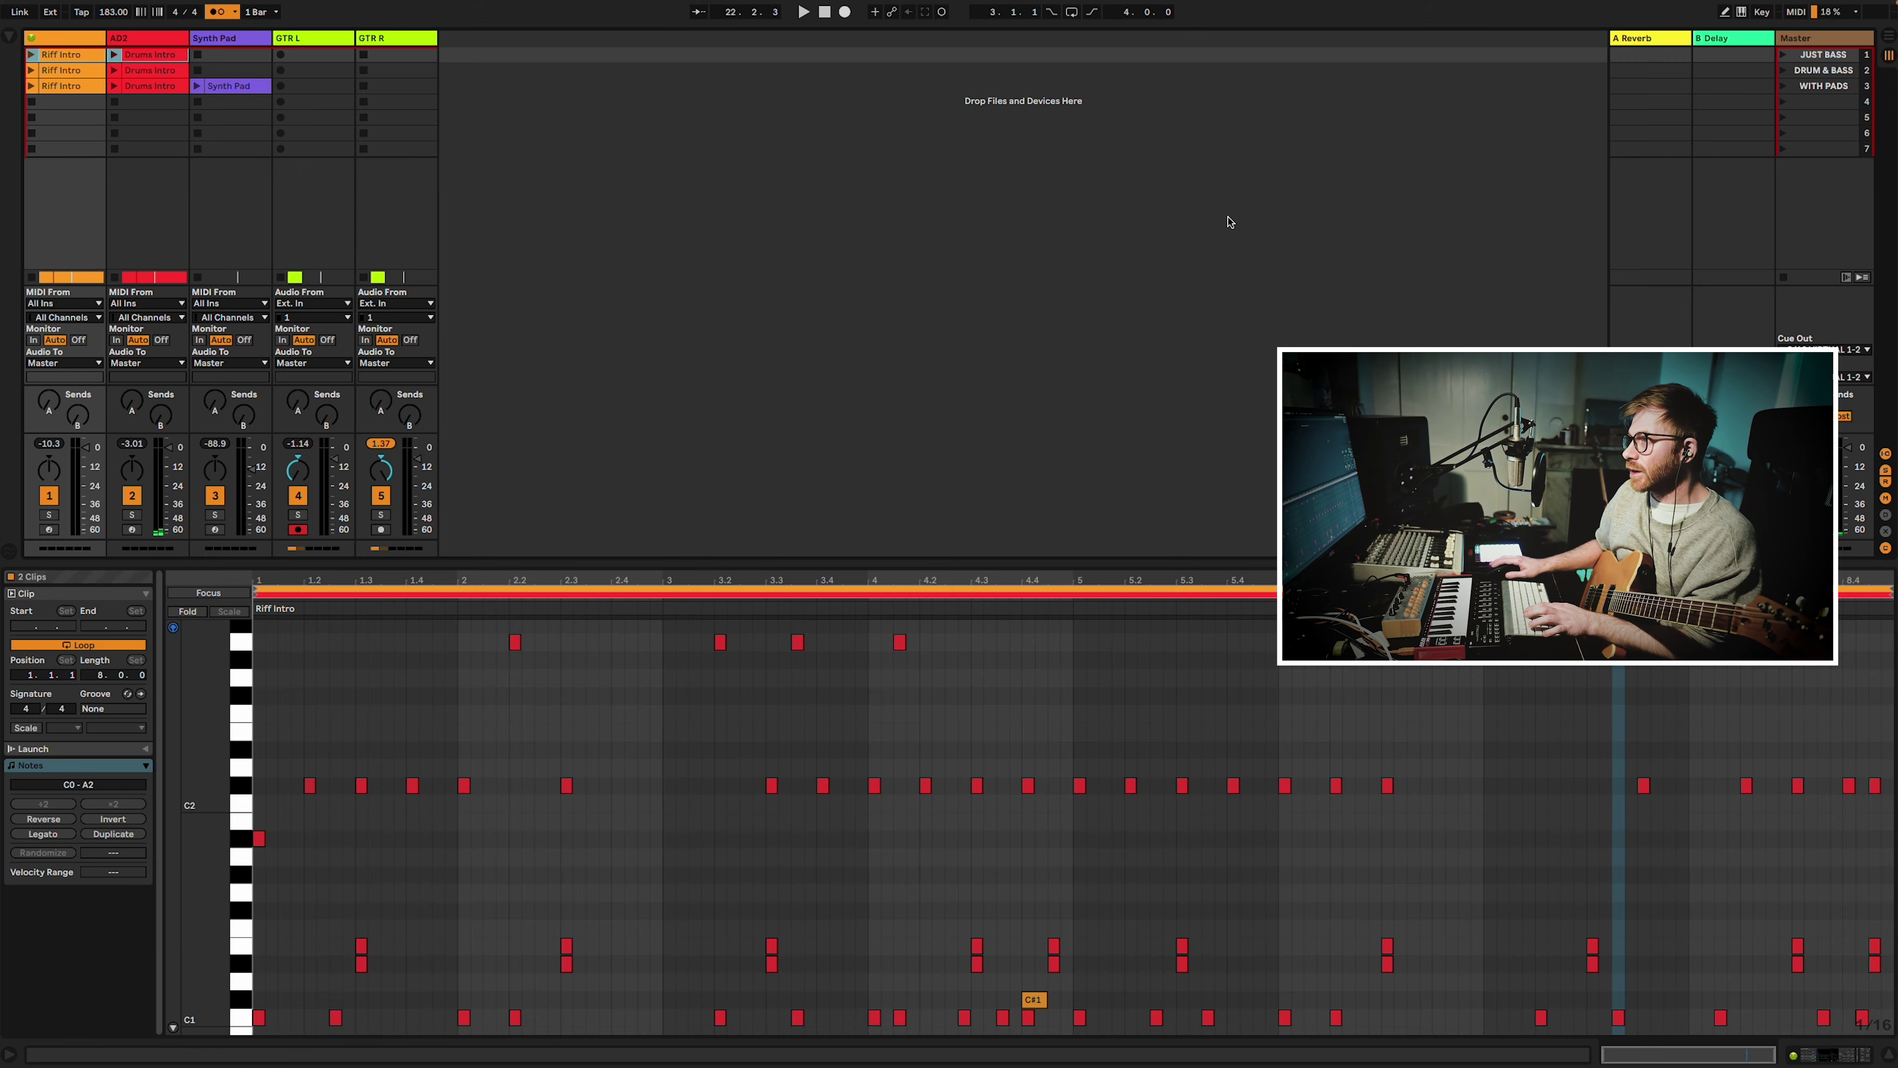
left_click(54, 42)
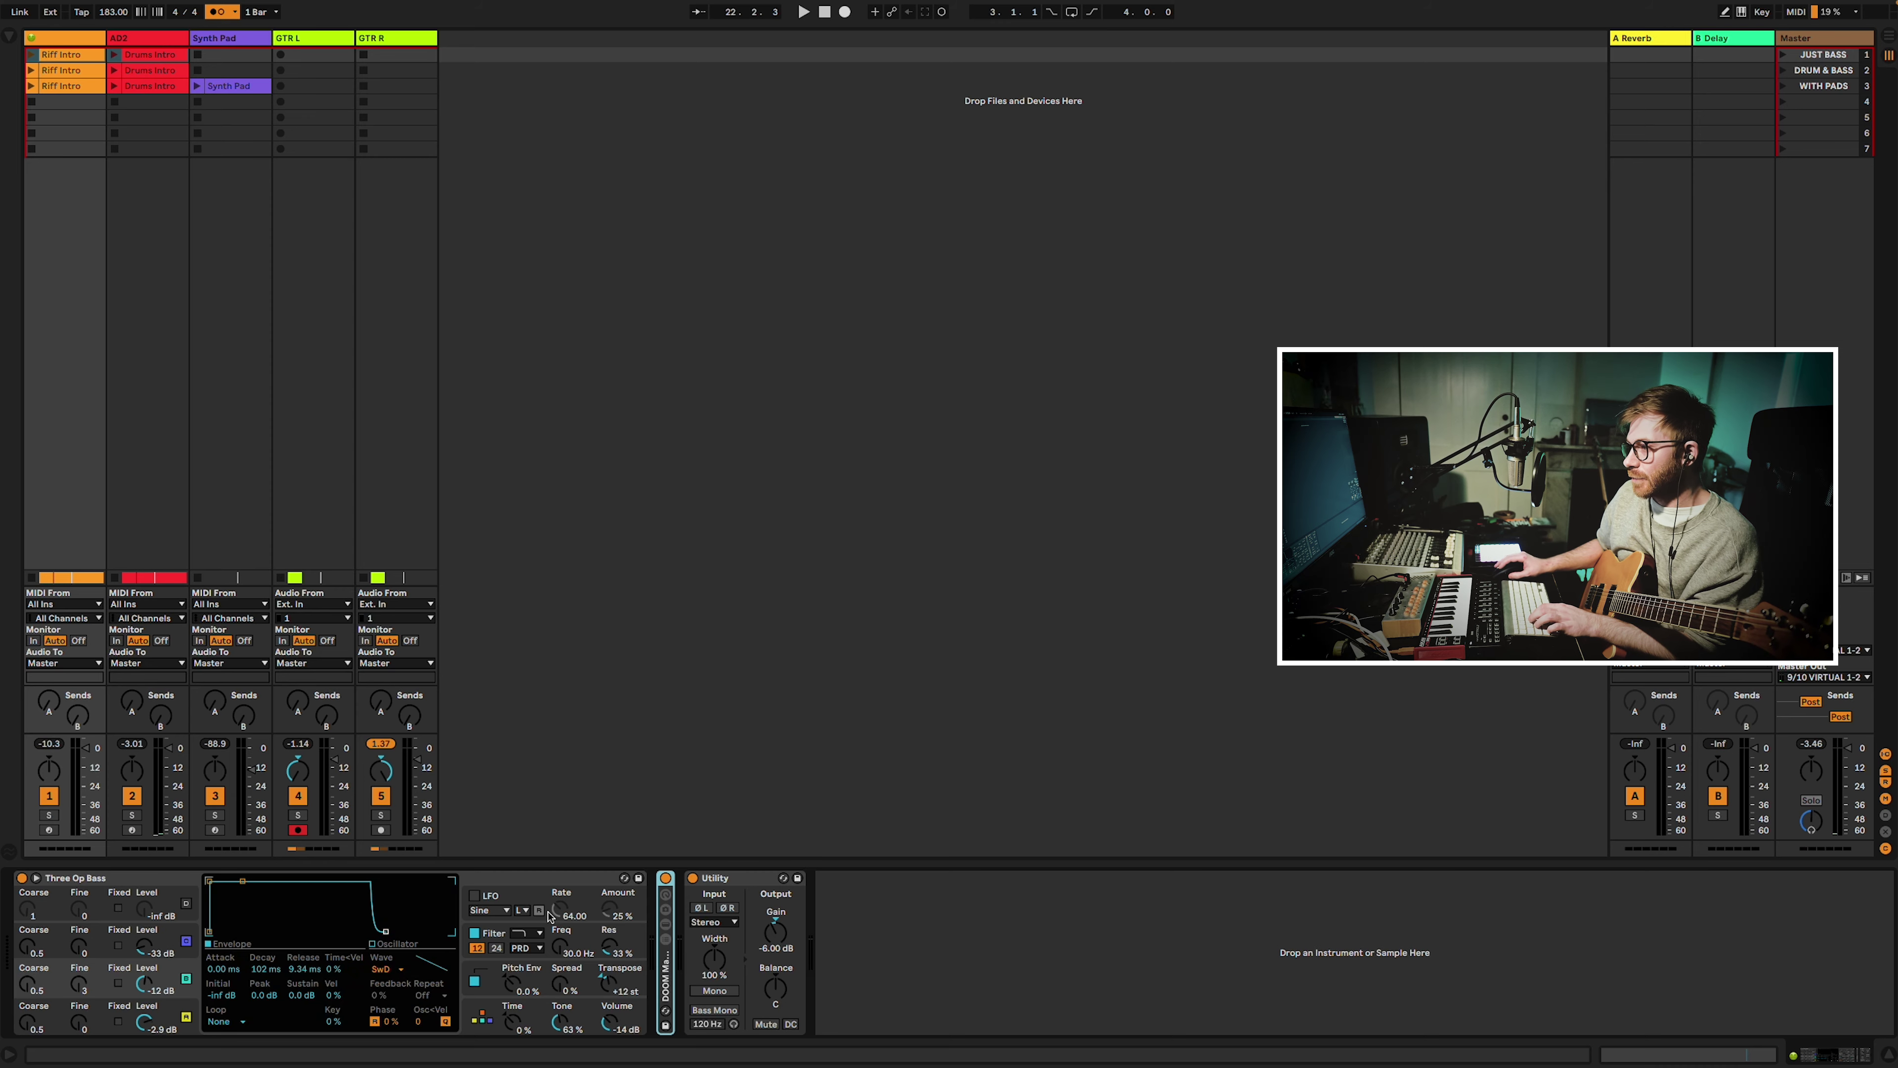
left_click(661, 997)
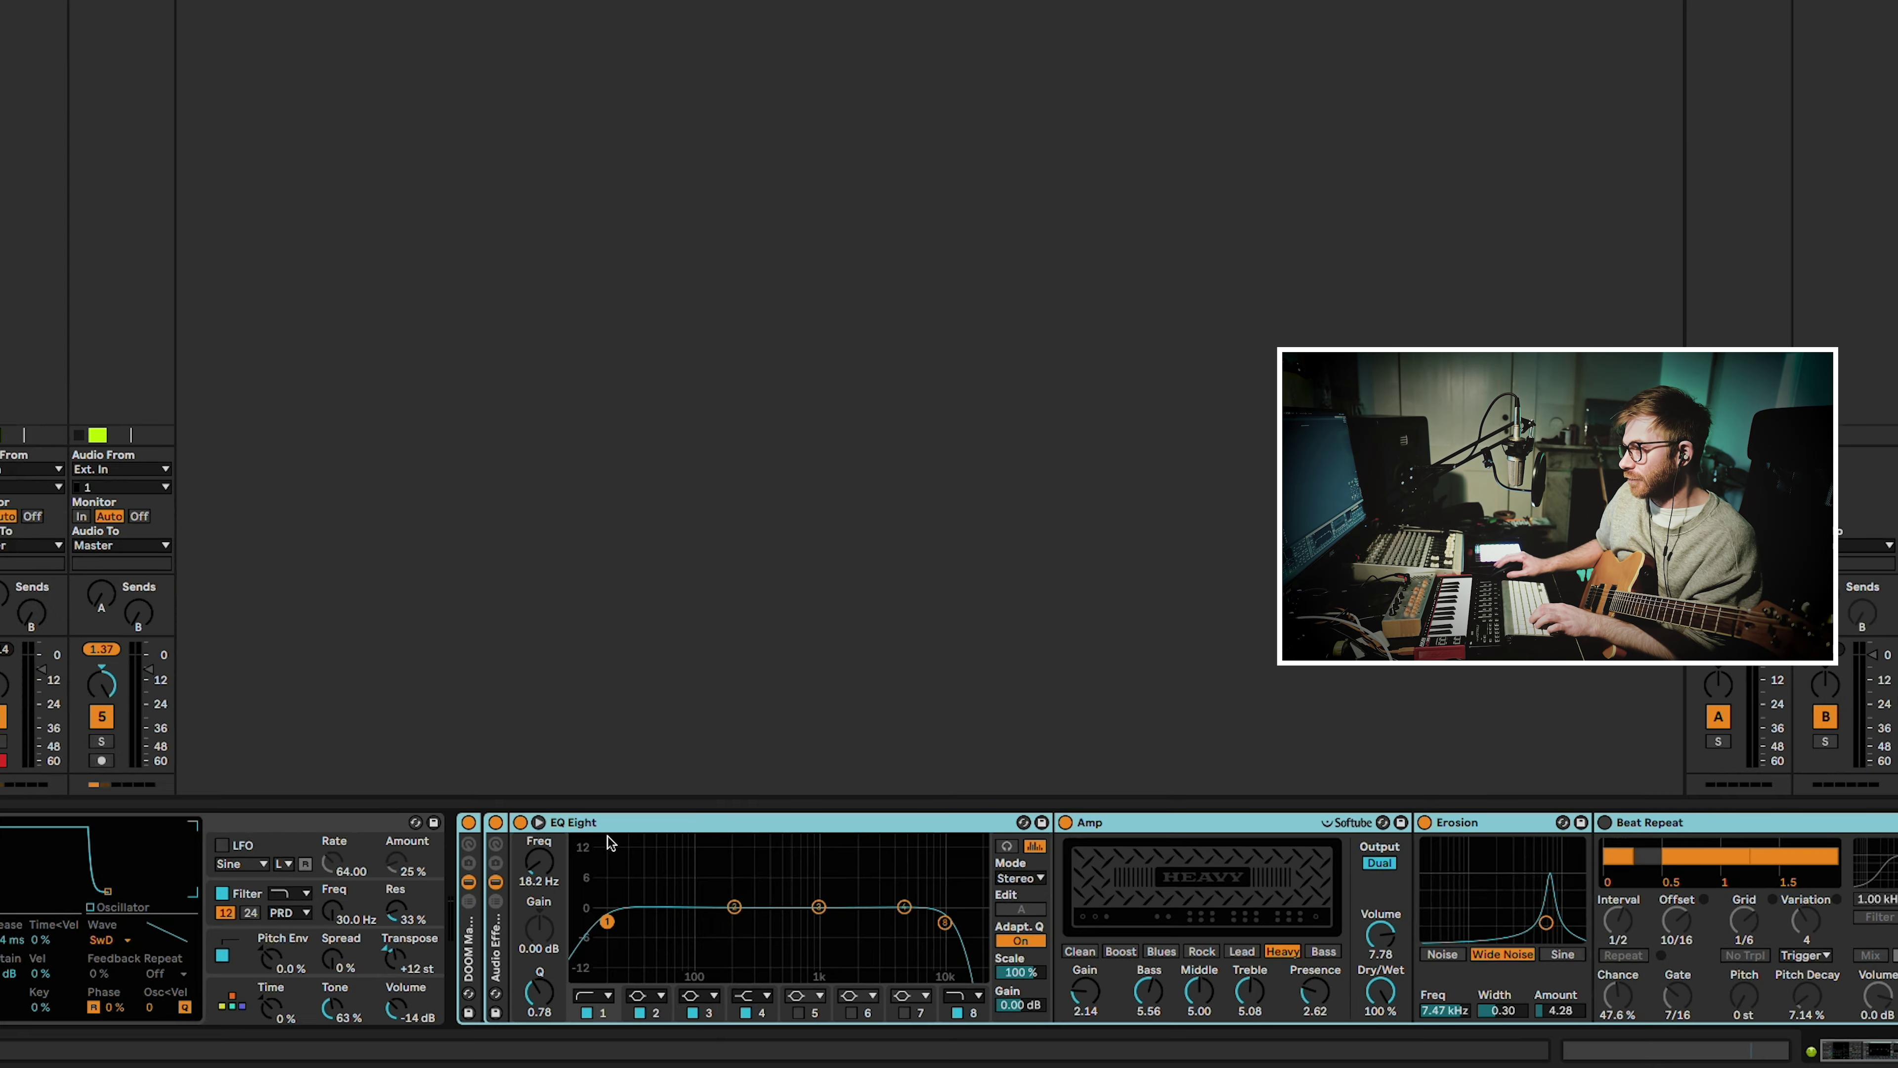
left_click(309, 707)
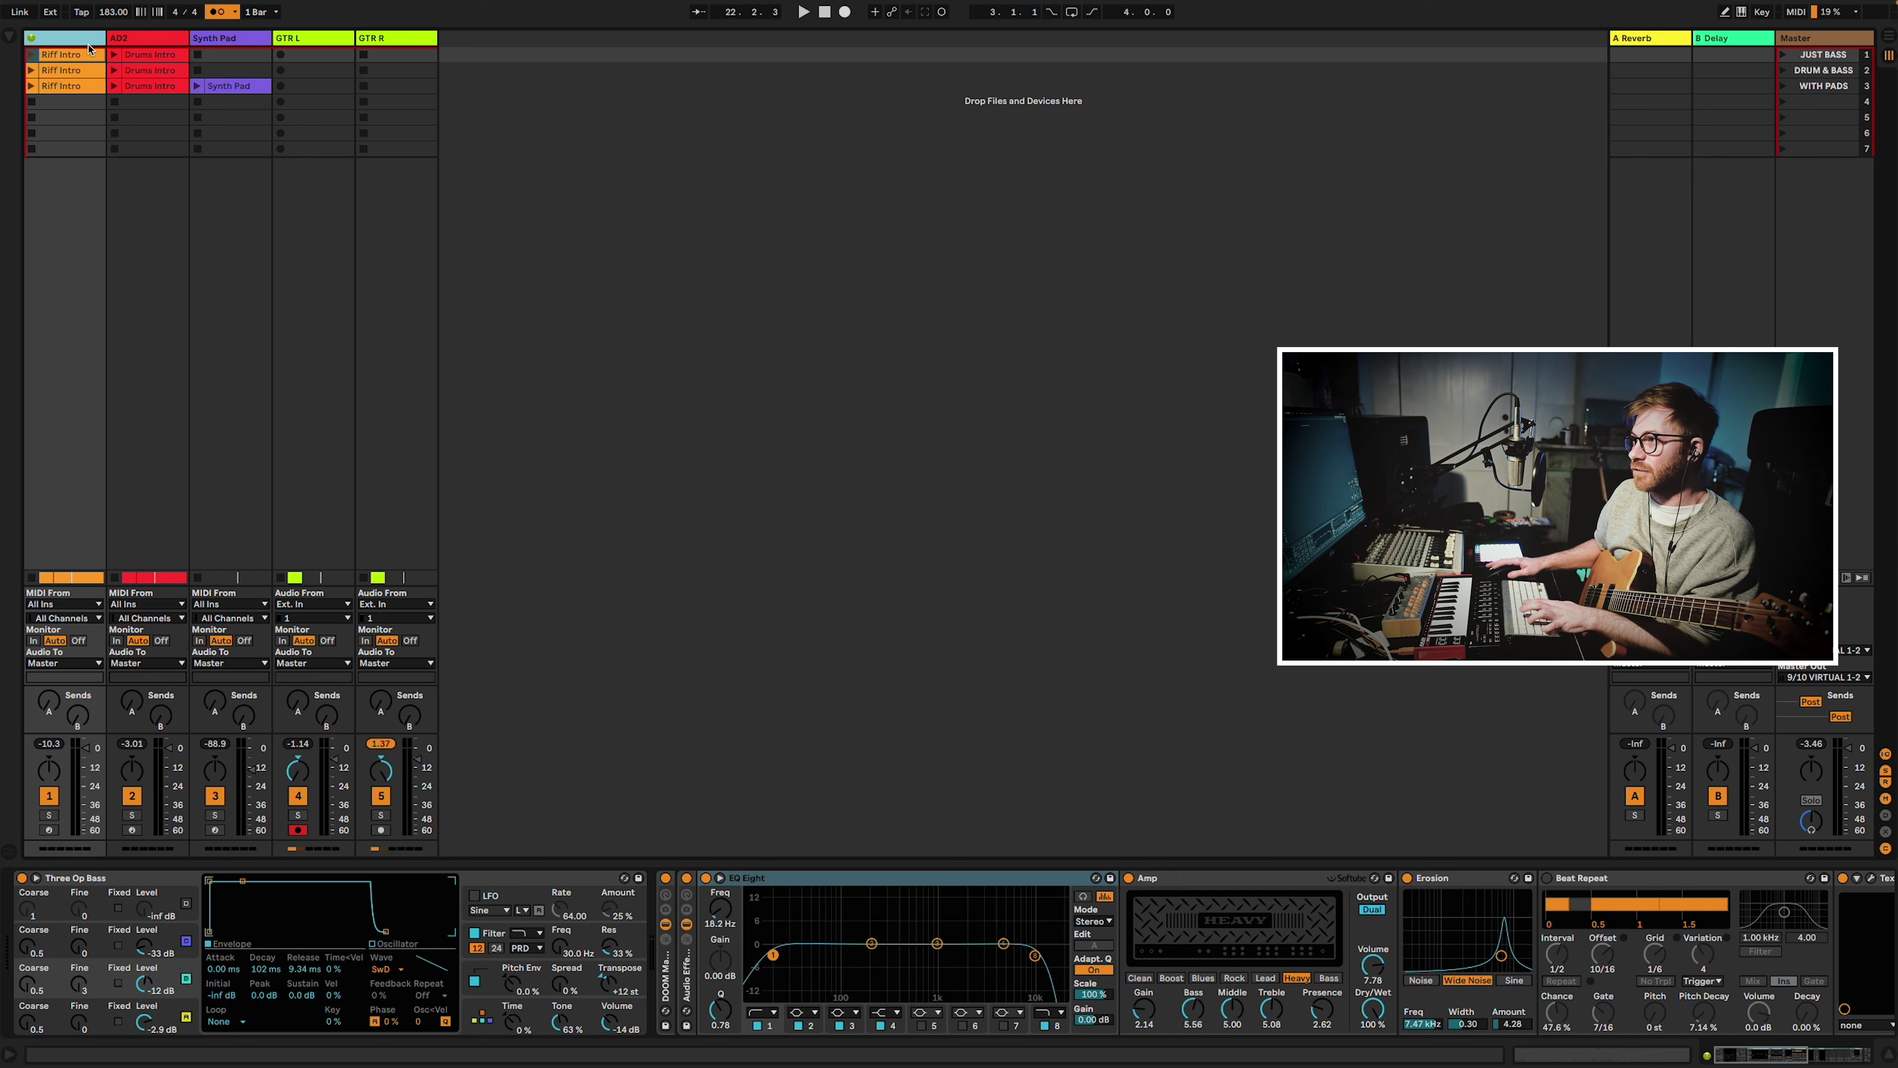
Insert a MIDI track beside the riff bass track, search the instruments for "sub bass", and load Sub Sine Bass.adv onto it.
key("ctrl+shift+t")
left_click(9, 38)
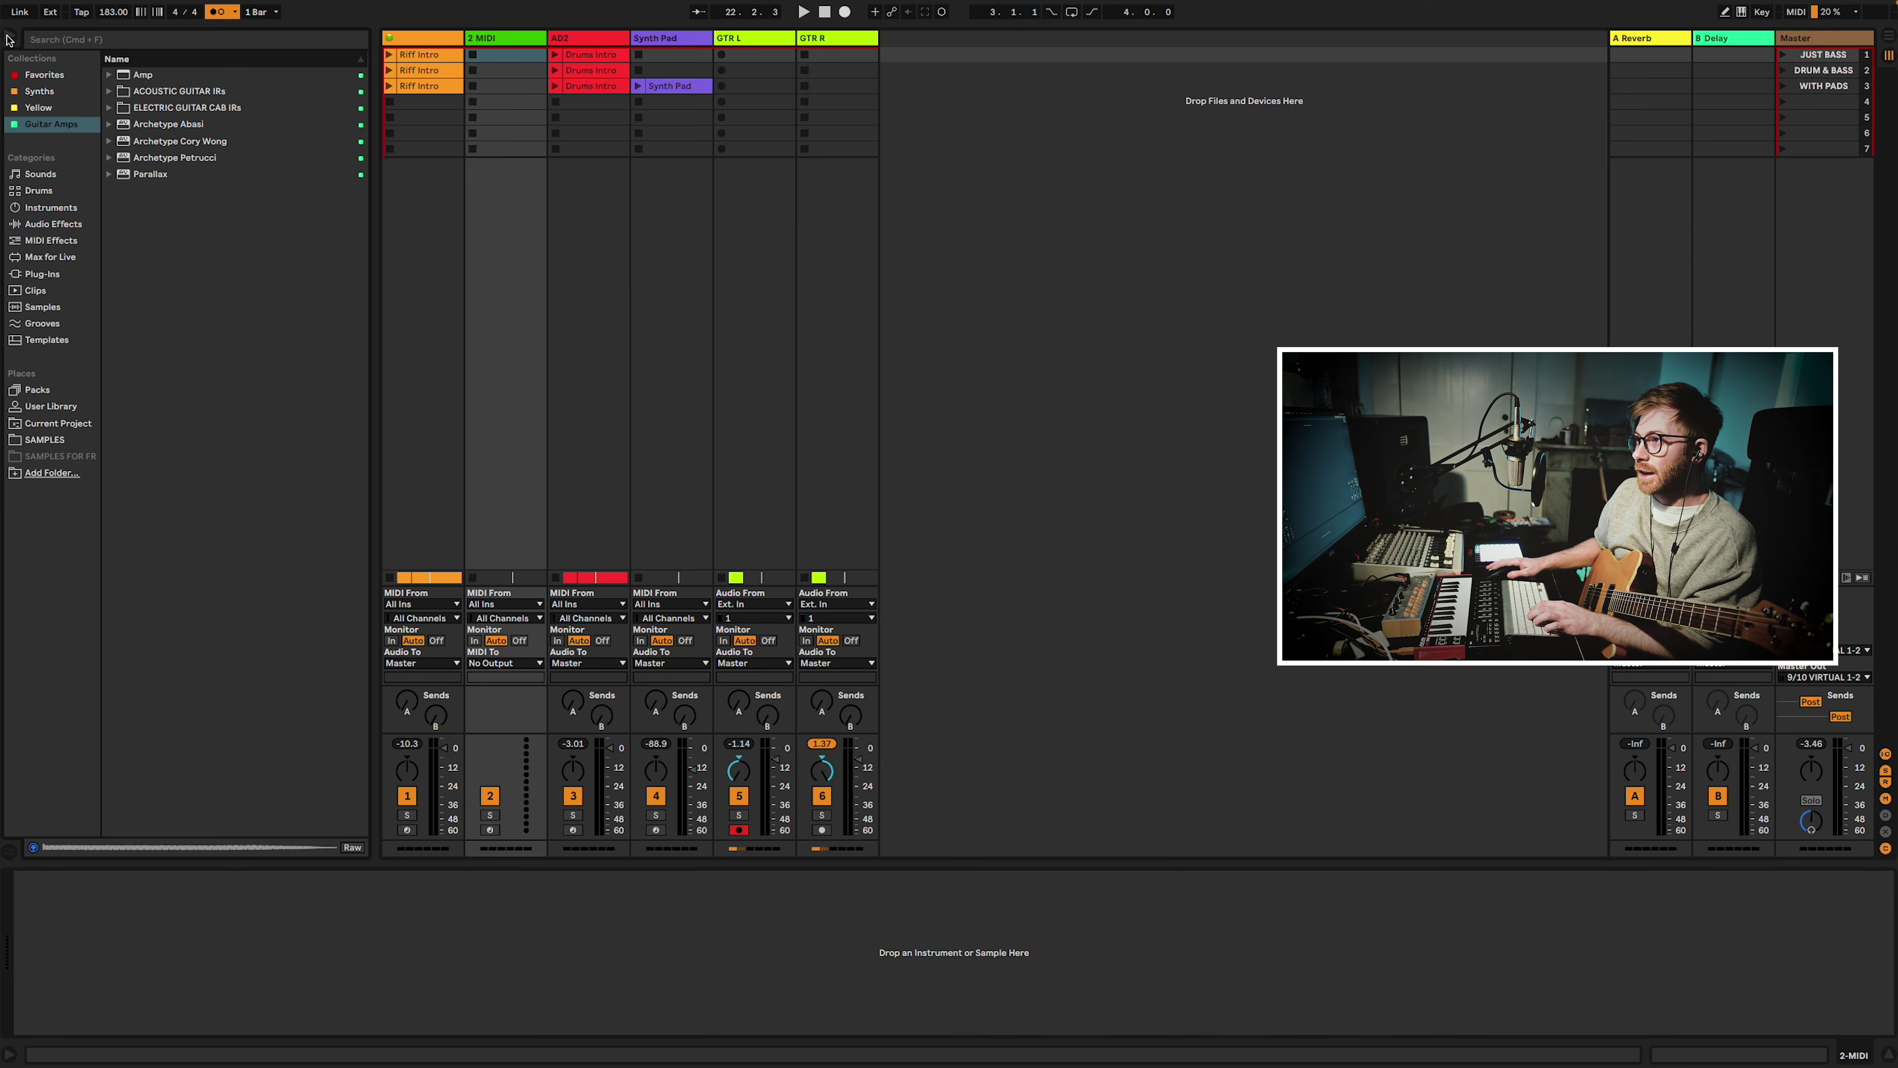
left_click(52, 207)
key("ctrl+f")
type("sub bass")
mouse_move(187, 139)
left_mouse_down()
mouse_move(272, 135)
mouse_move(218, 145)
left_mouse_up()
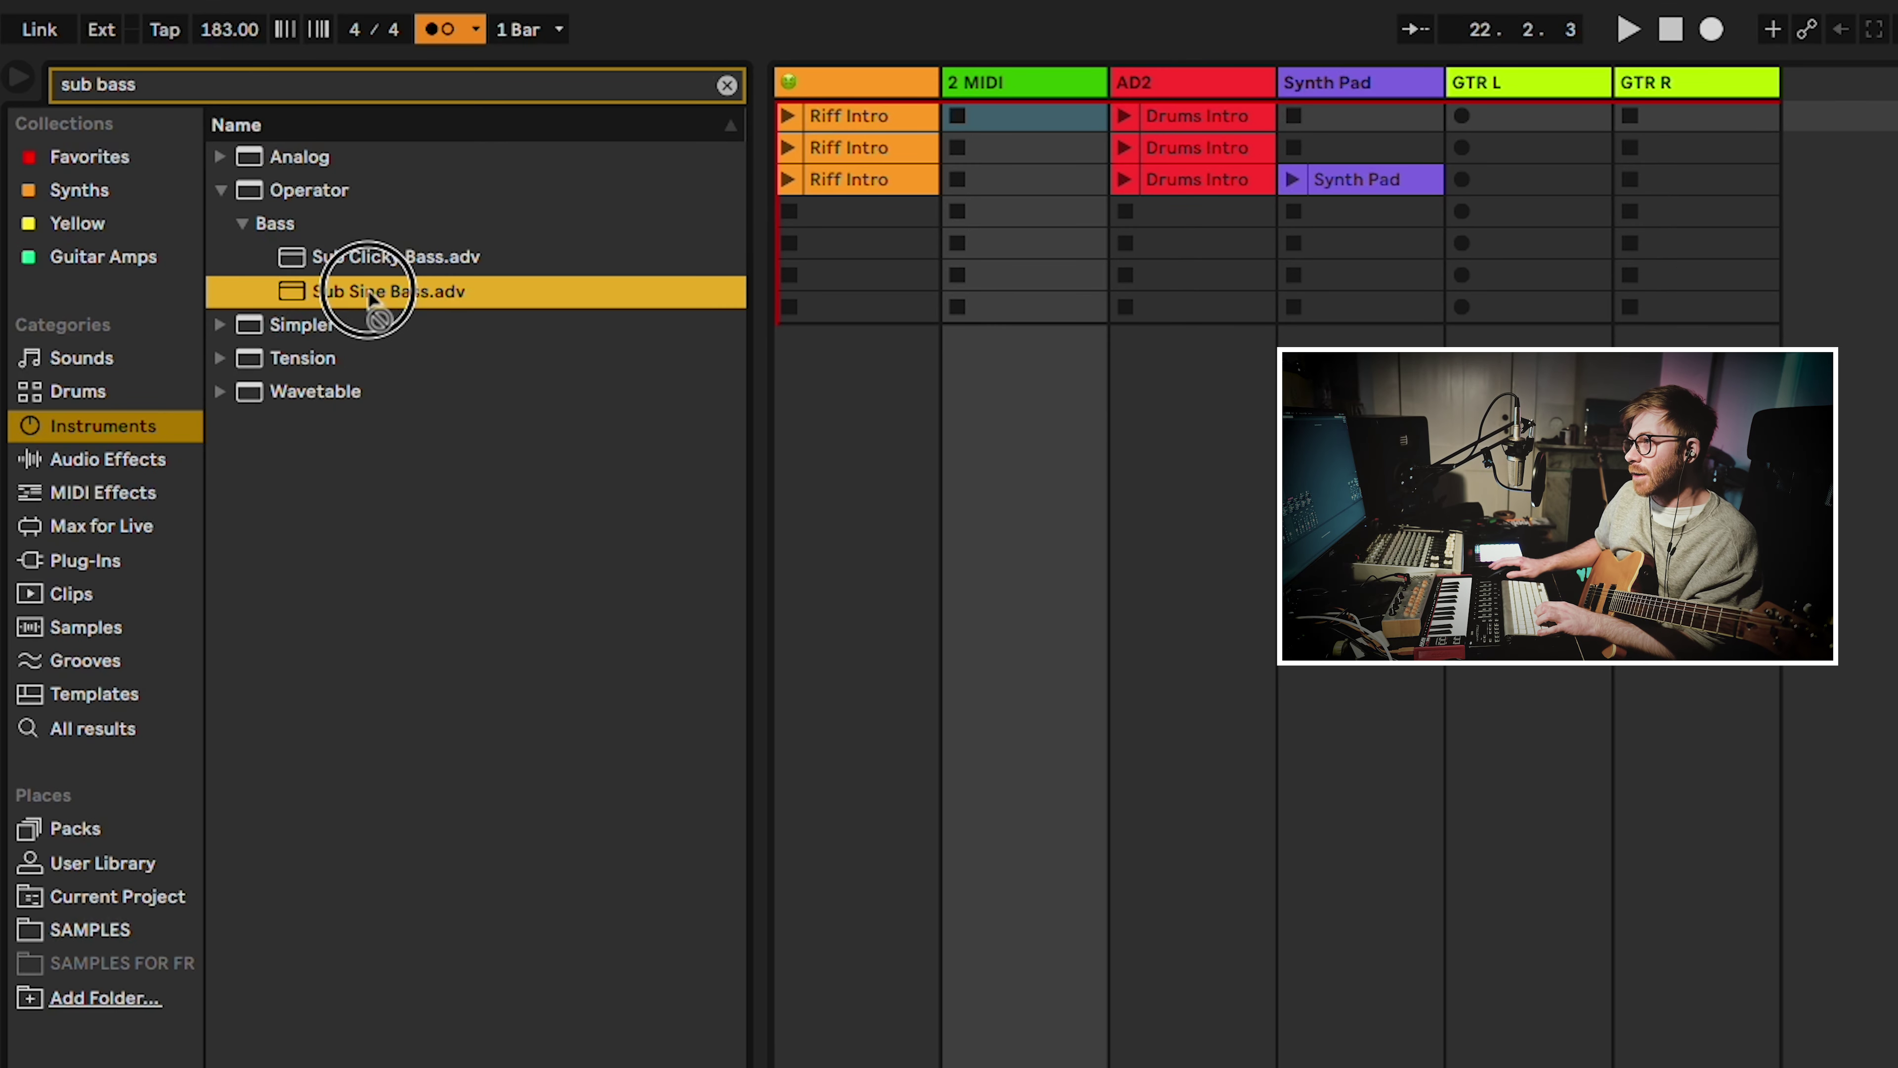
left_click_drag(368, 289, 1028, 72)
Copy the Riff Intro clip onto the Sub Sine Bass track at bar 5 in the arrangement and set the loop to bars 5–13.
left_click_drag(861, 110, 1037, 128)
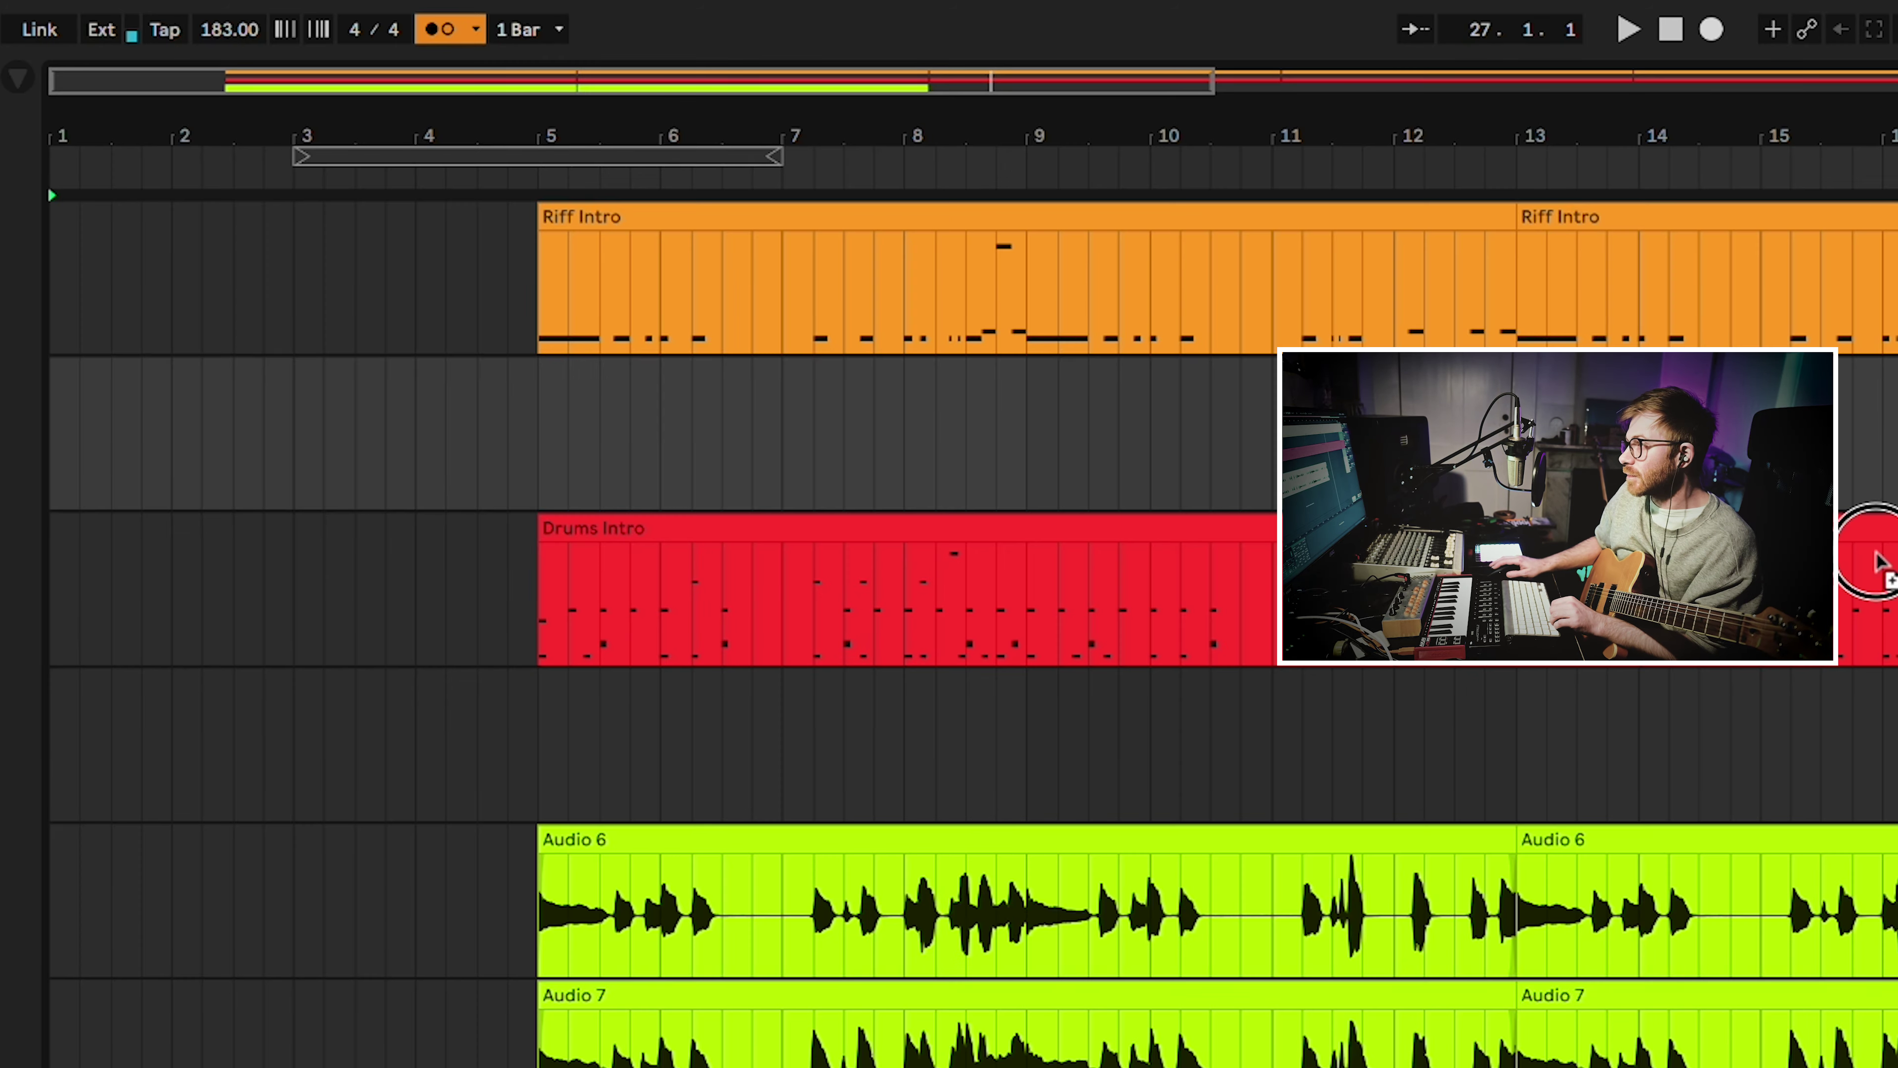
left_click_drag(1863, 551, 464, 428)
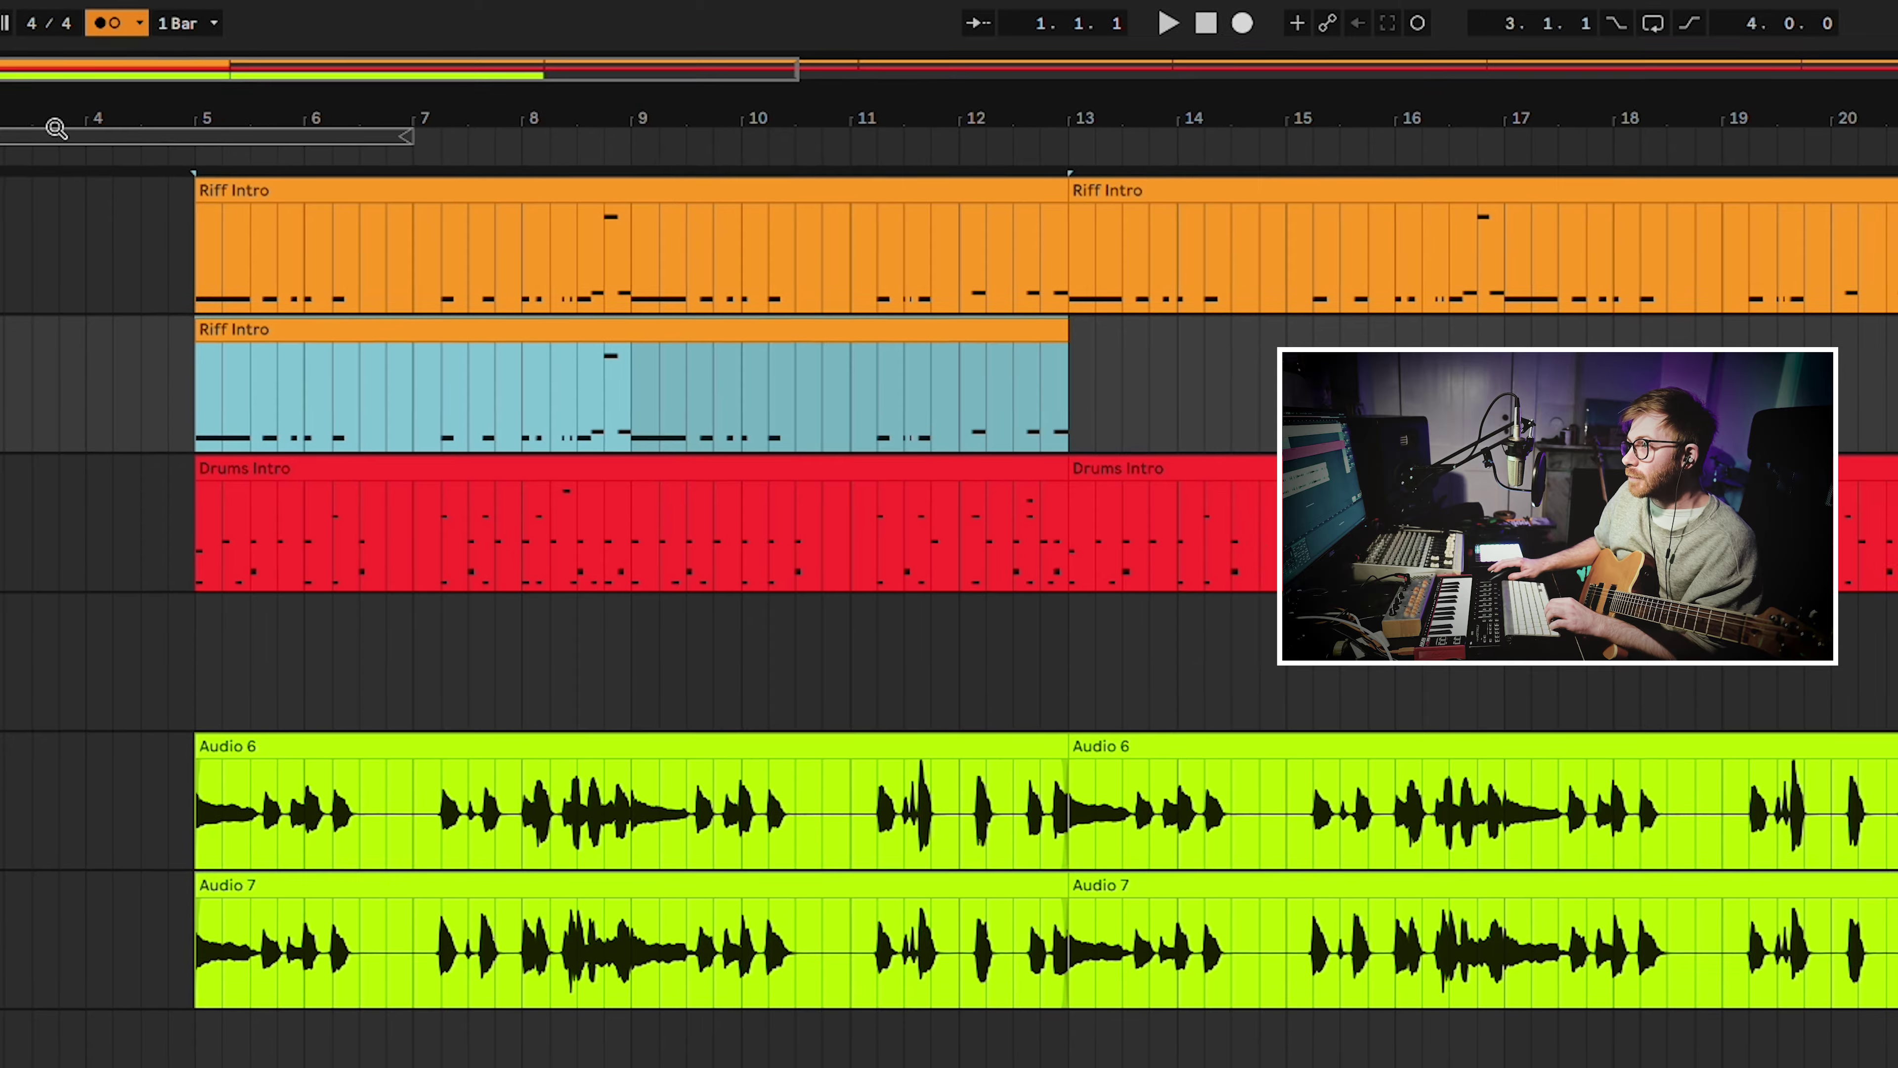
left_click_drag(55, 128, 274, 133)
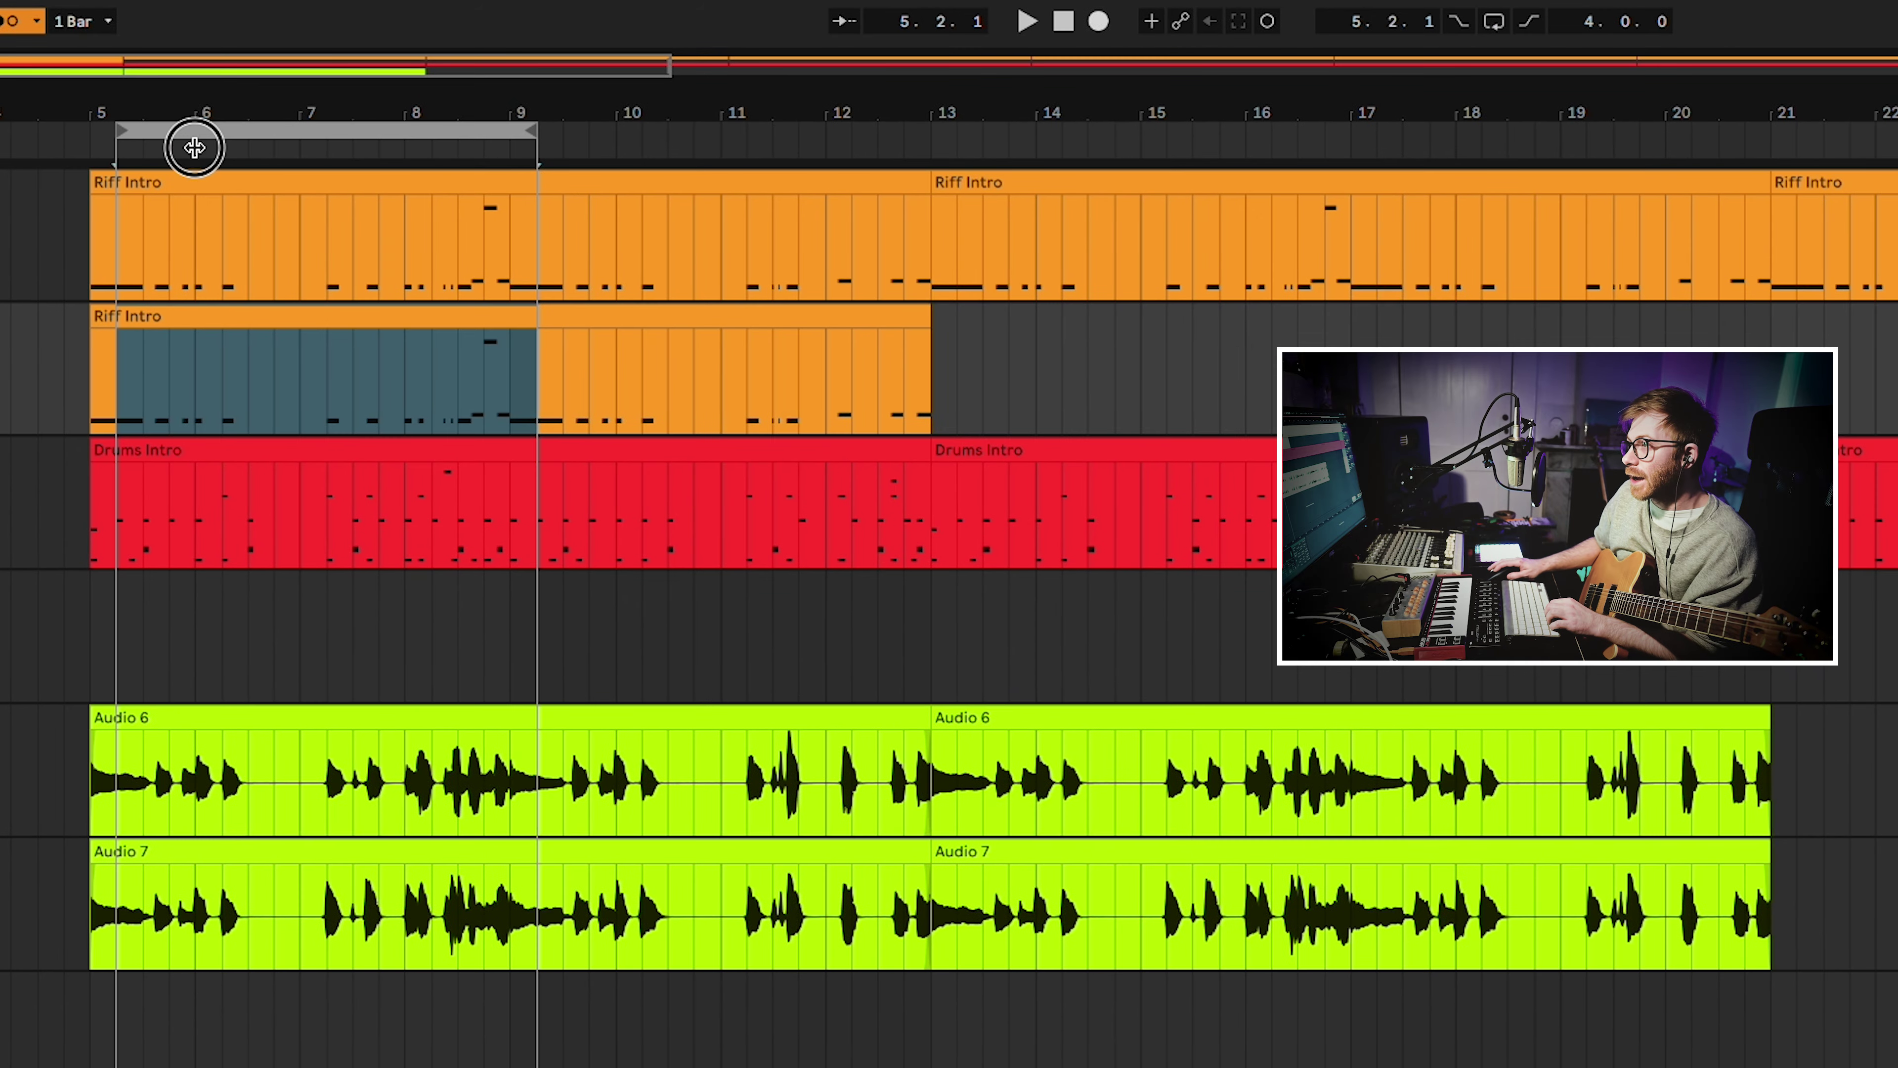
left_click_drag(505, 129, 926, 213)
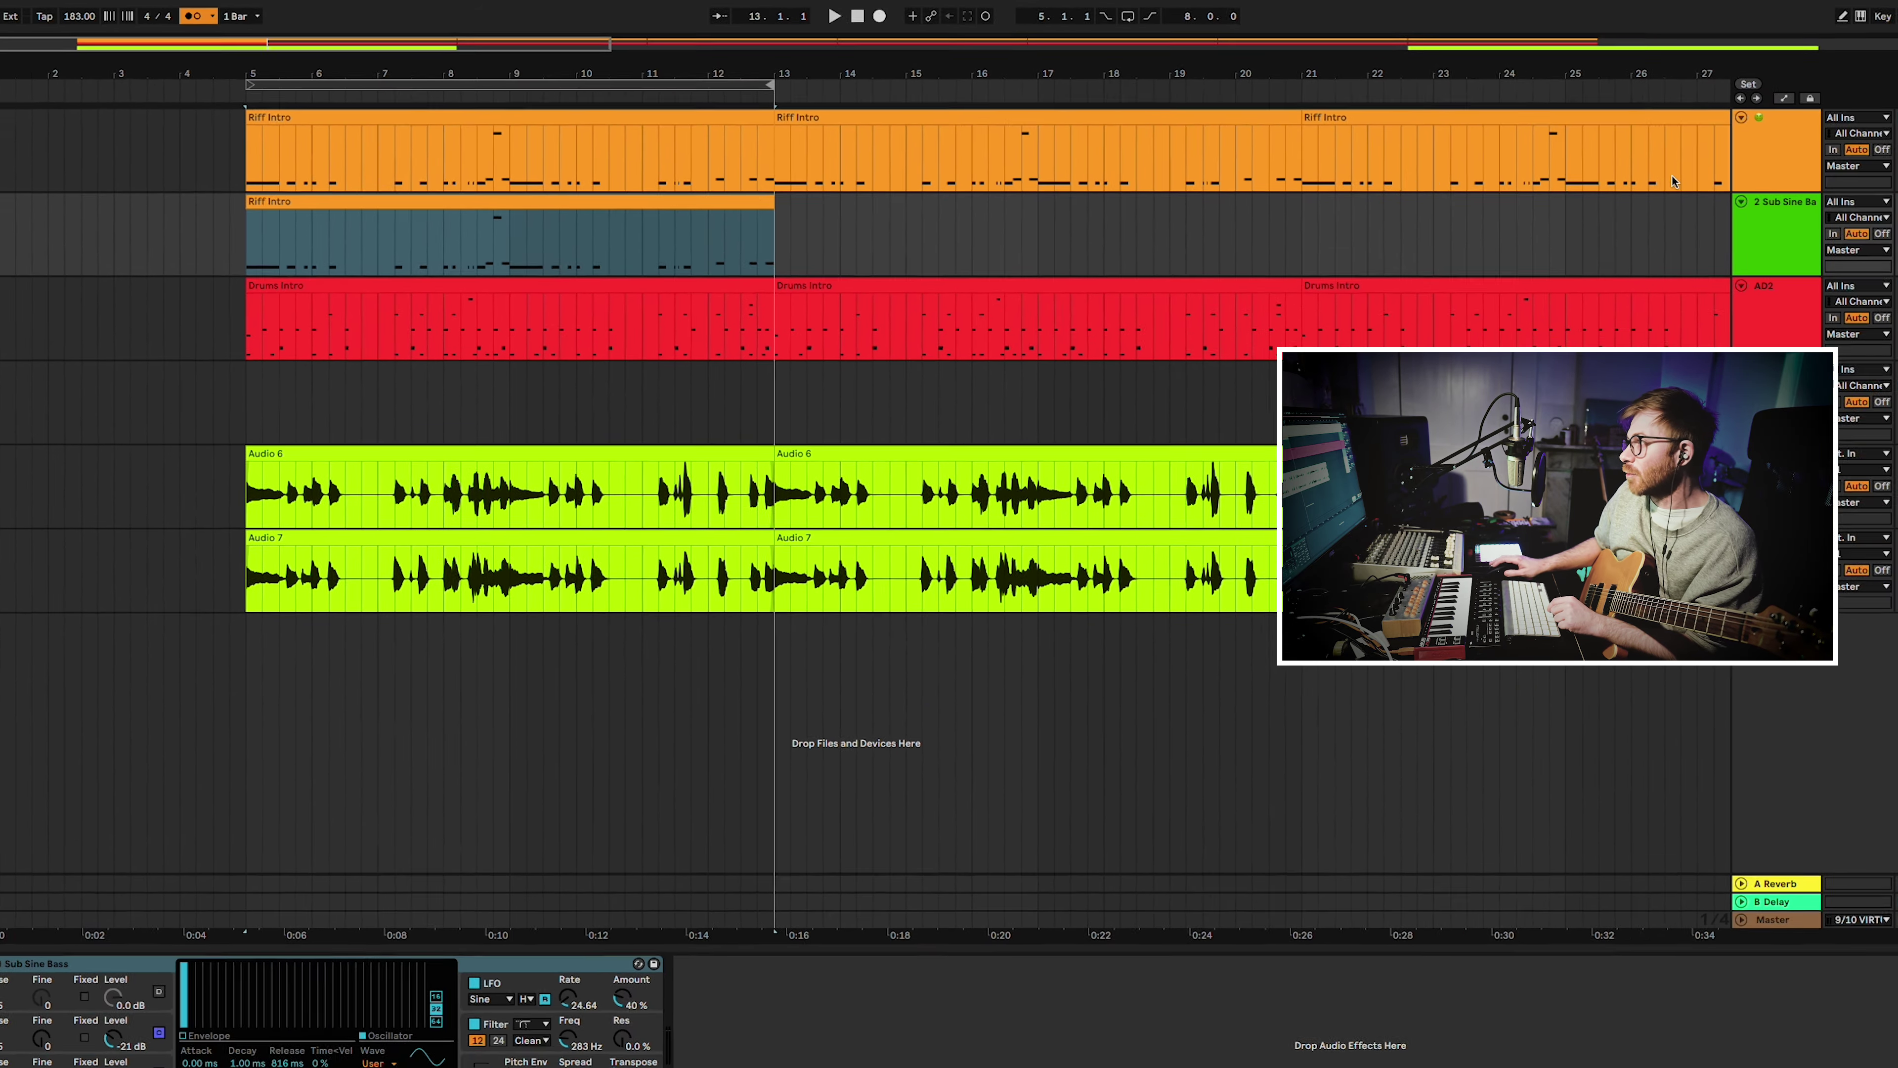
Set the Sub Sine Bass track's volume to -0.7 dB, then compare playback with the track muted and unmuted.
left_click(1634, 224)
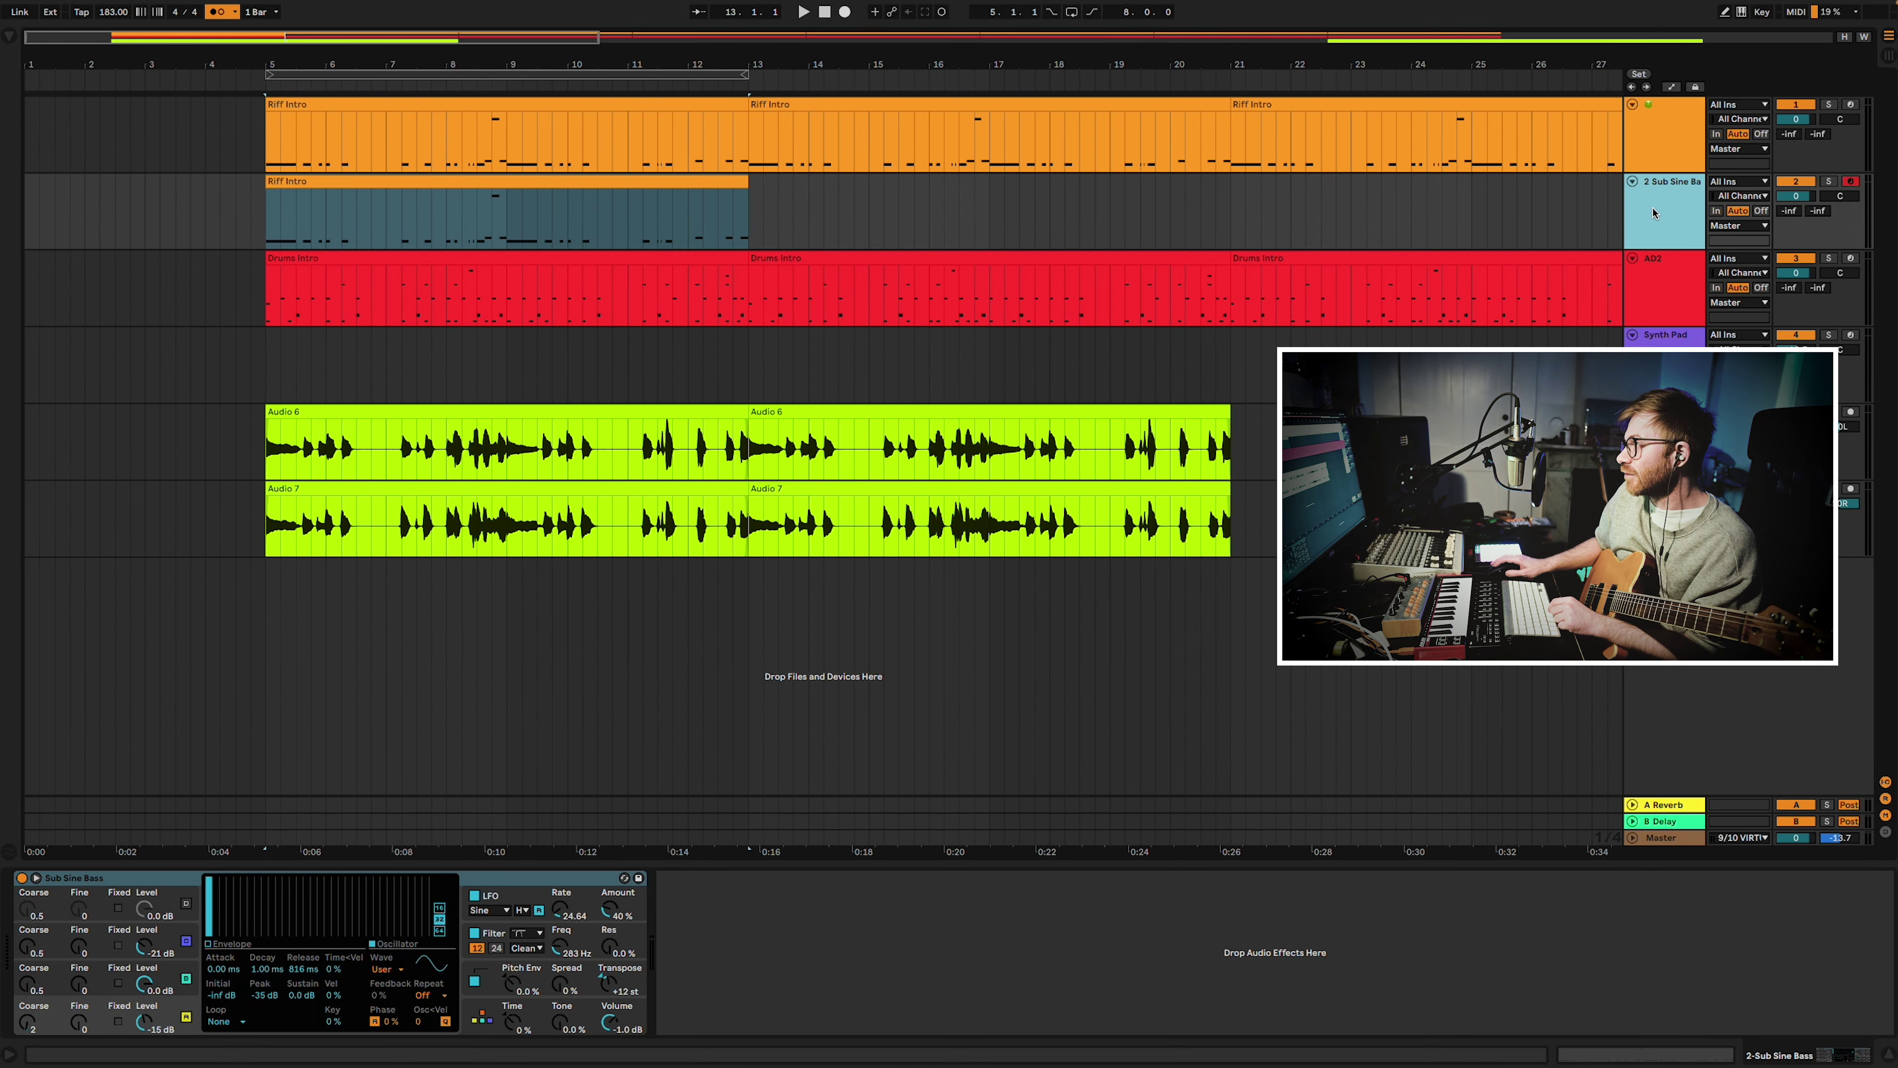
left_click_drag(1795, 200, 1800, 179)
key("space")
left_click(1674, 220)
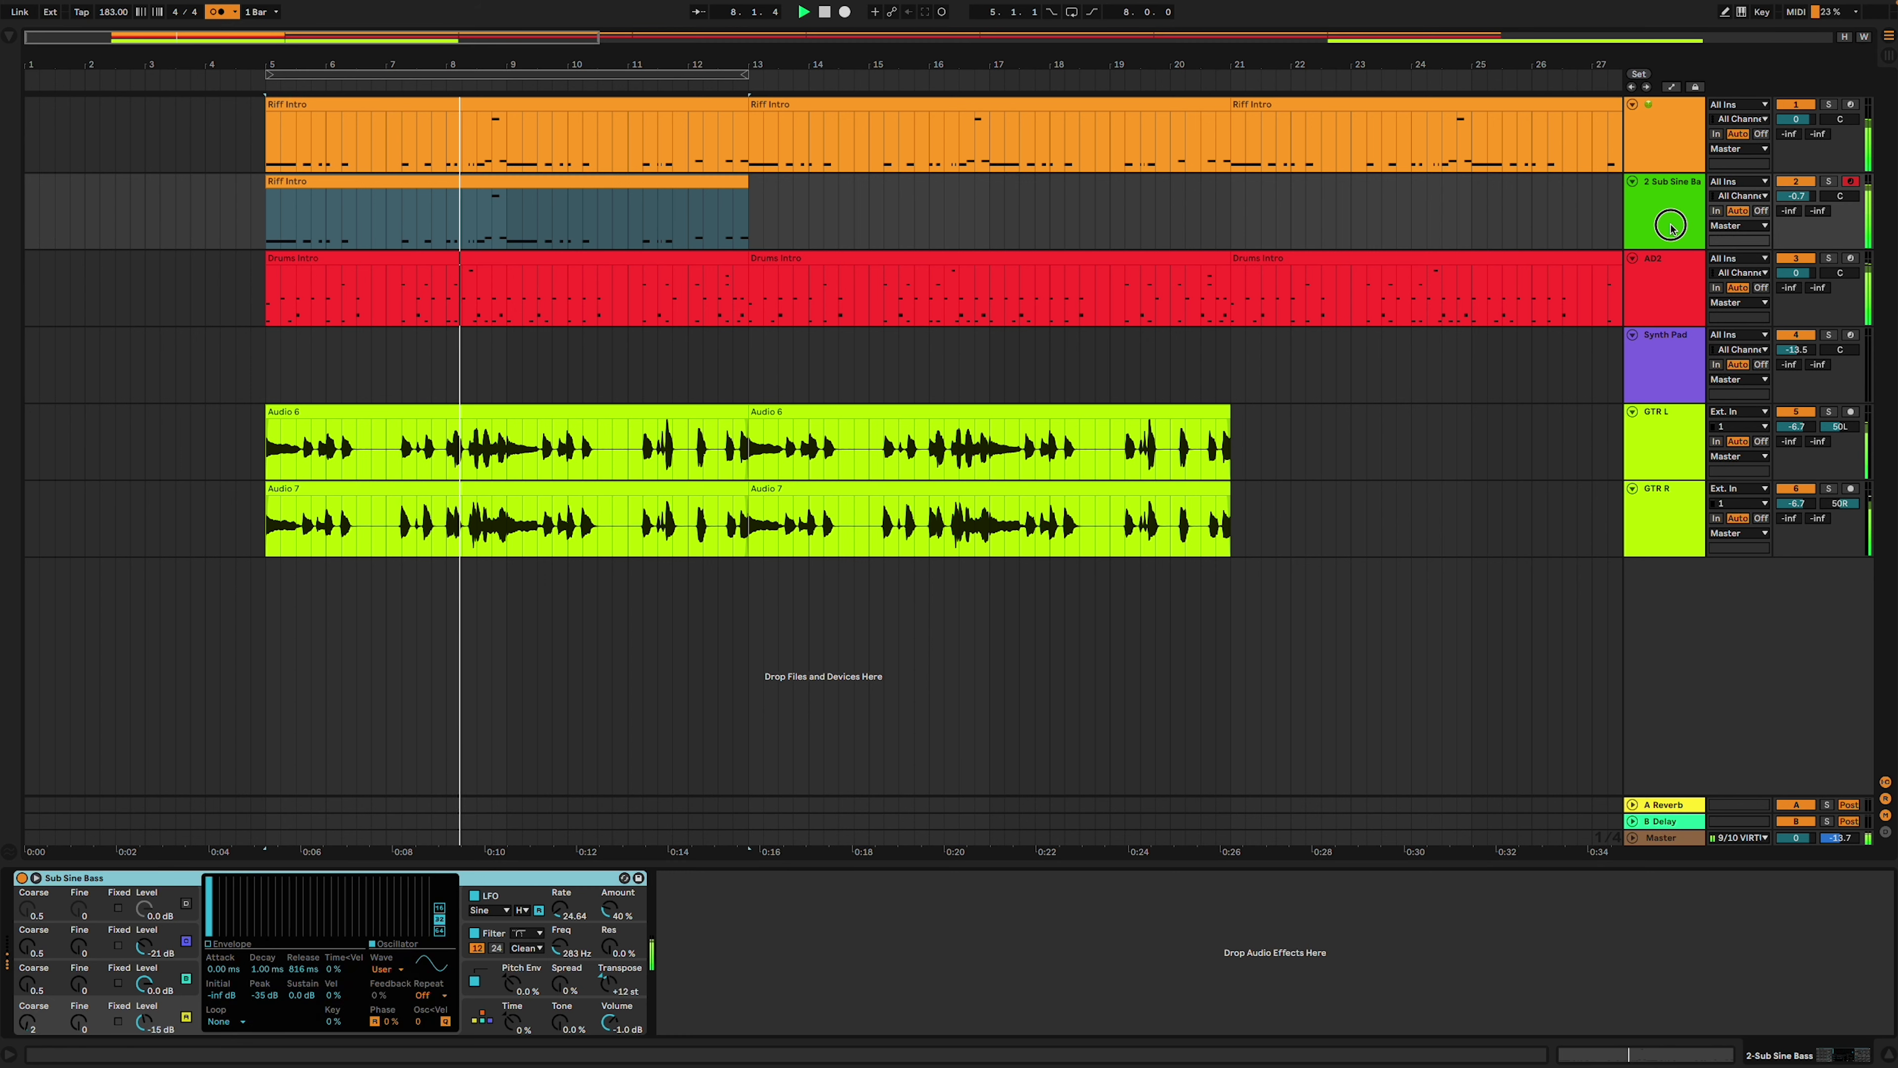
left_click(1793, 183)
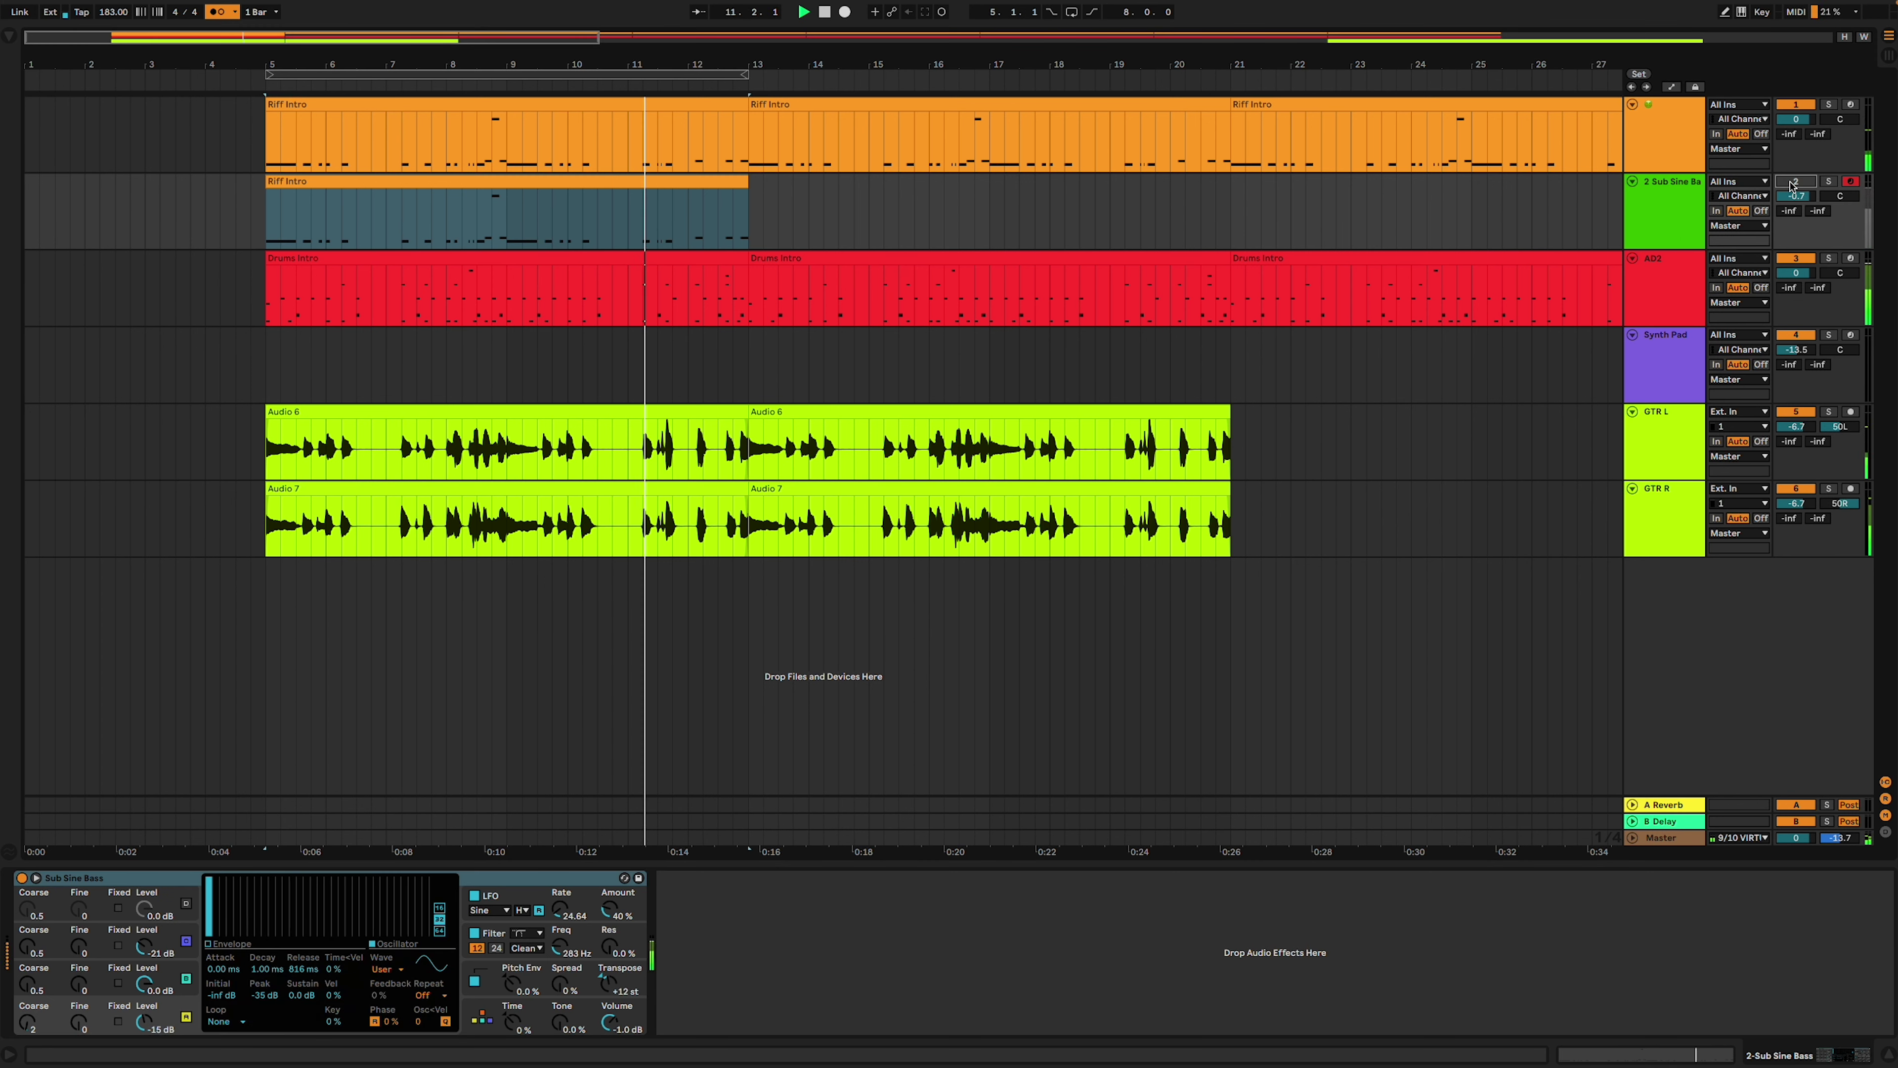
left_click(1796, 183)
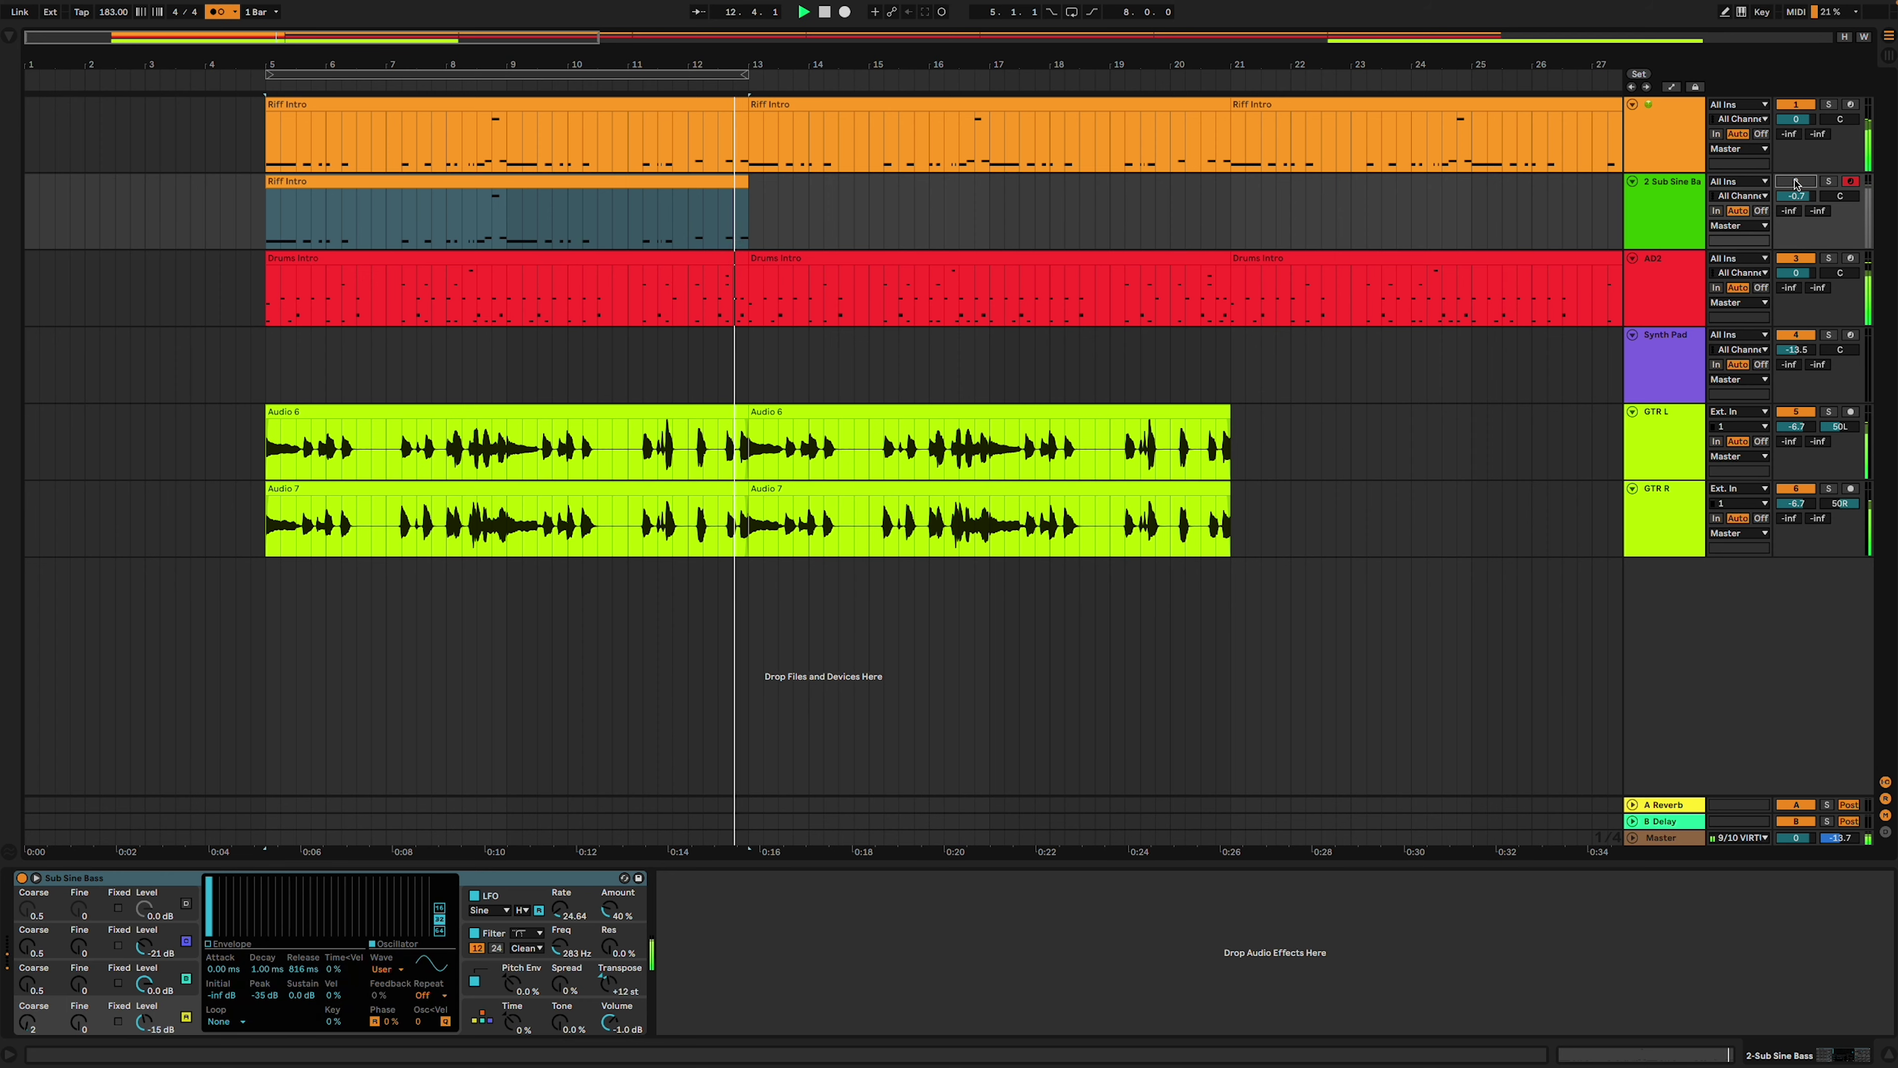
Set Transpose to -12 in the Archetype Petrucci plug-in on both guitar tracks.
left_click(1678, 202)
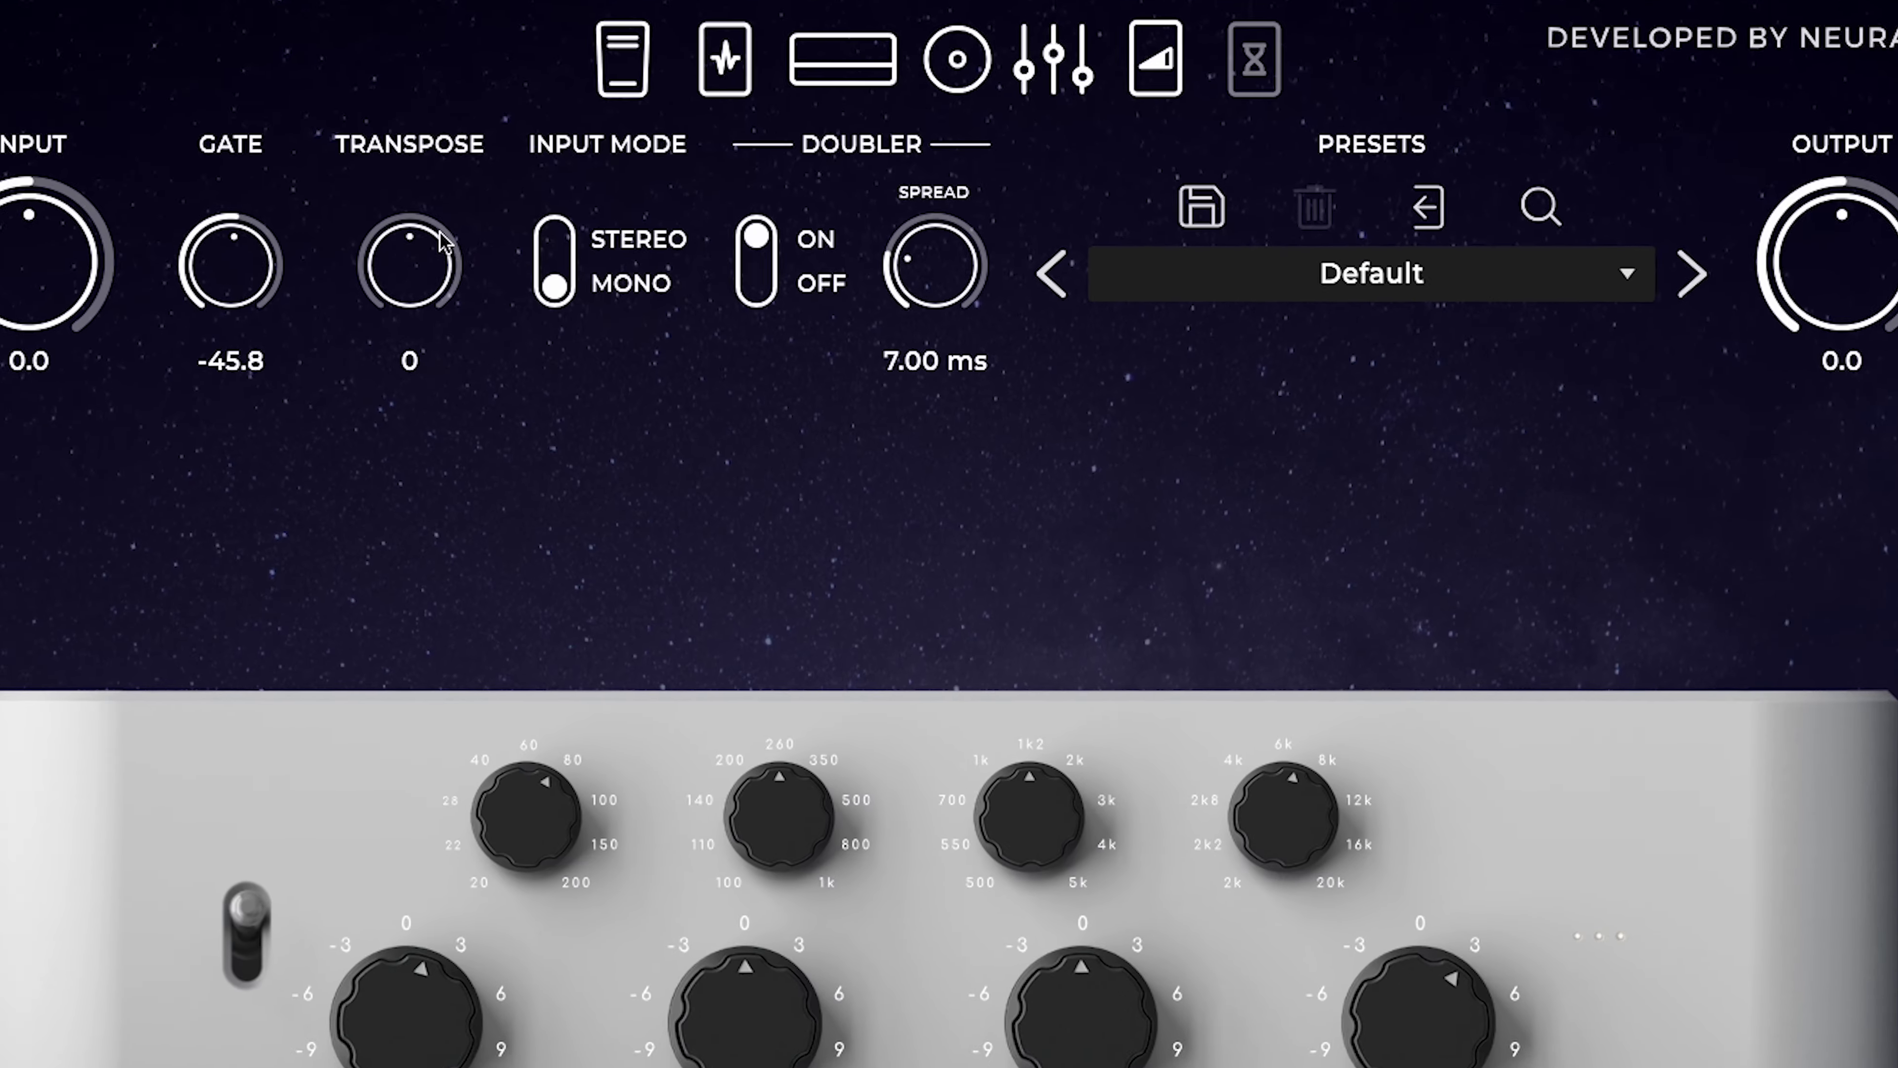
left_click_drag(445, 241, 362, 667)
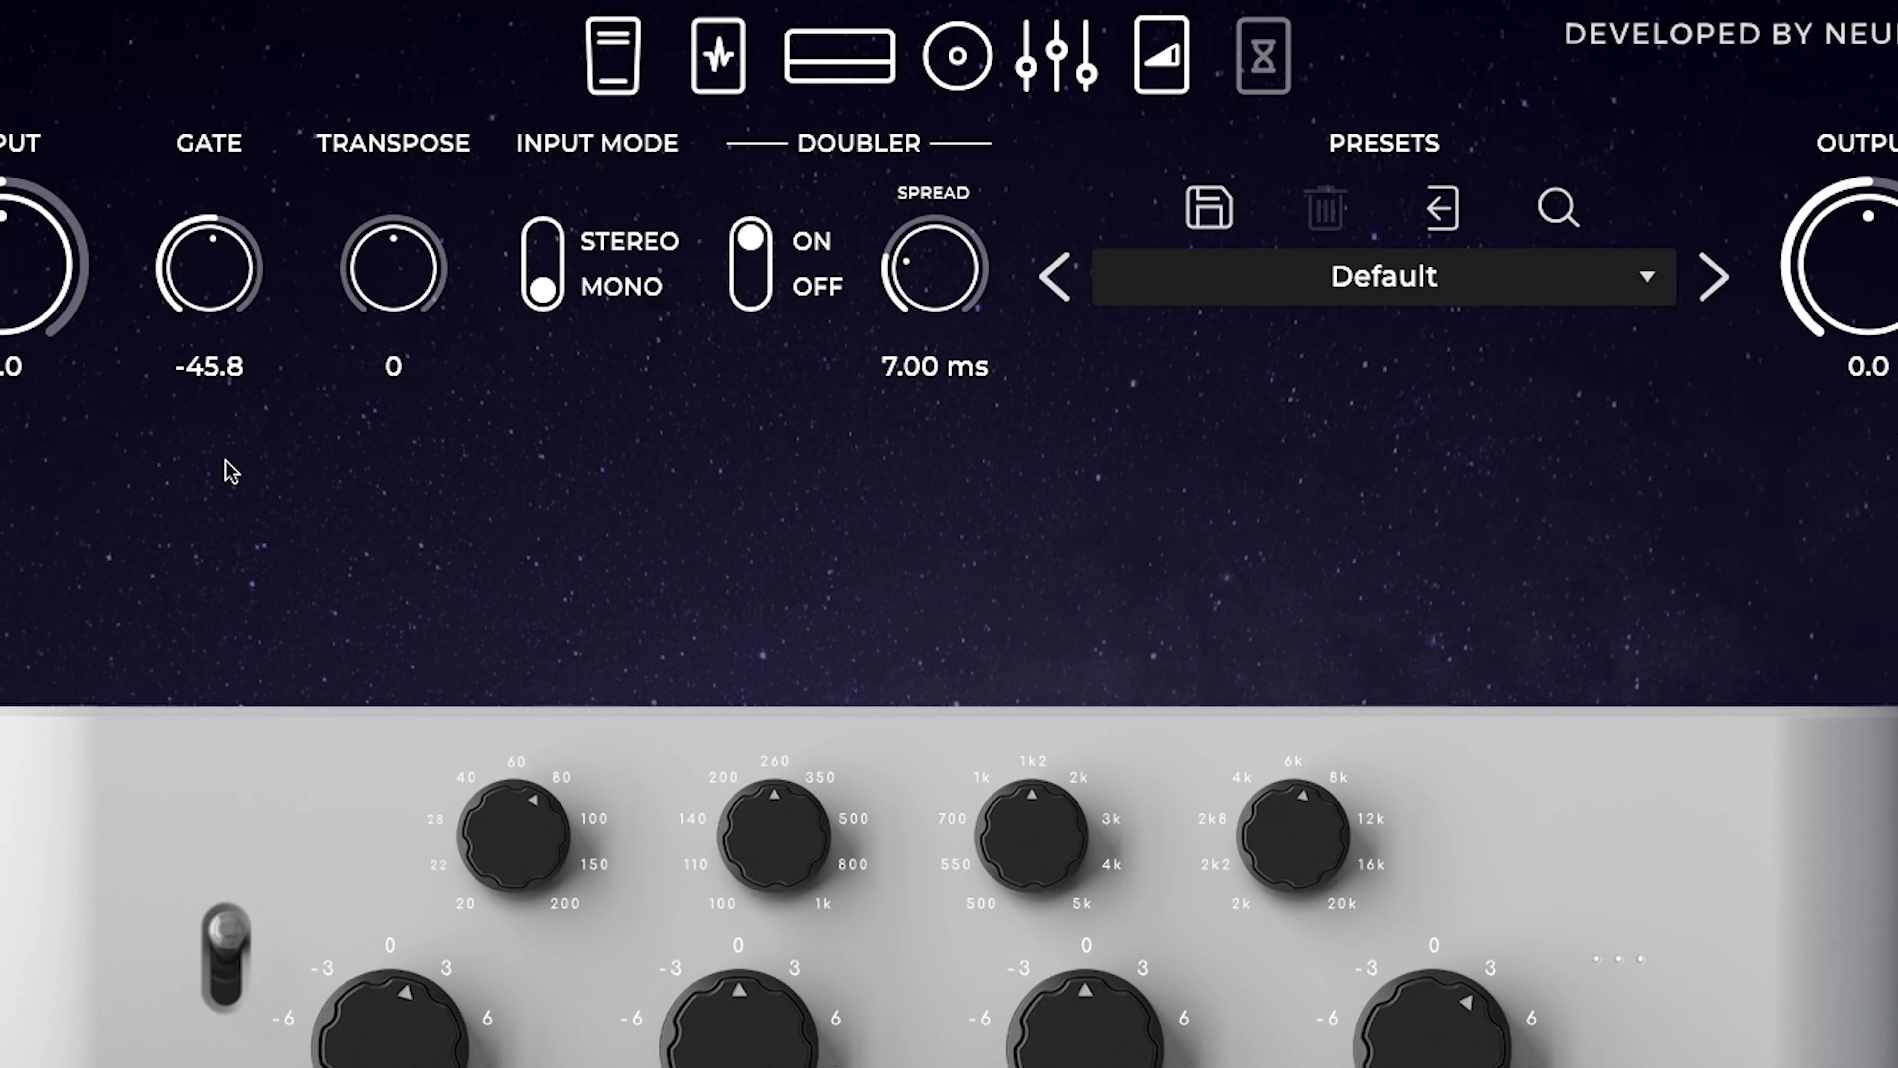
left_click_drag(351, 273, 359, 866)
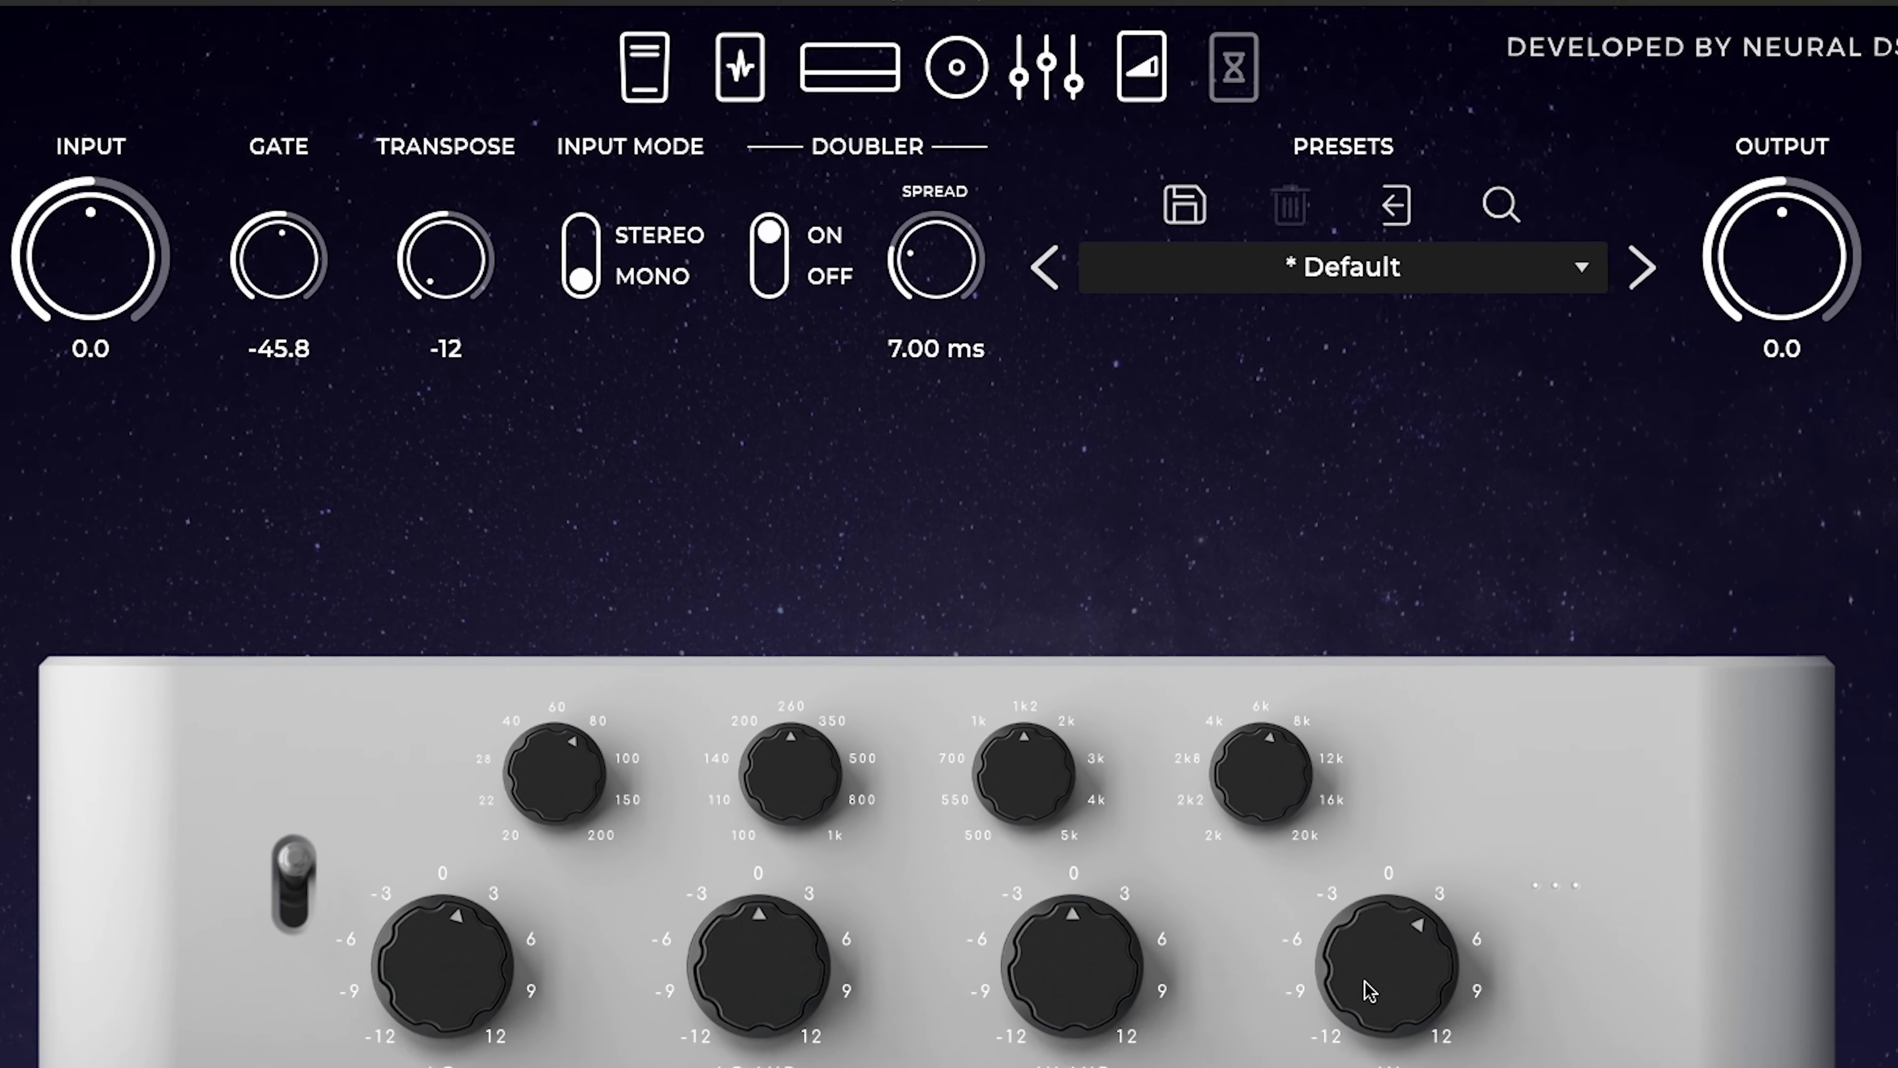
Boost the HI EQ band in the Archetype Petrucci plug-in on GTR R and GTR L, closing each plug-in window.
left_click_drag(1419, 1056, 1422, 1017)
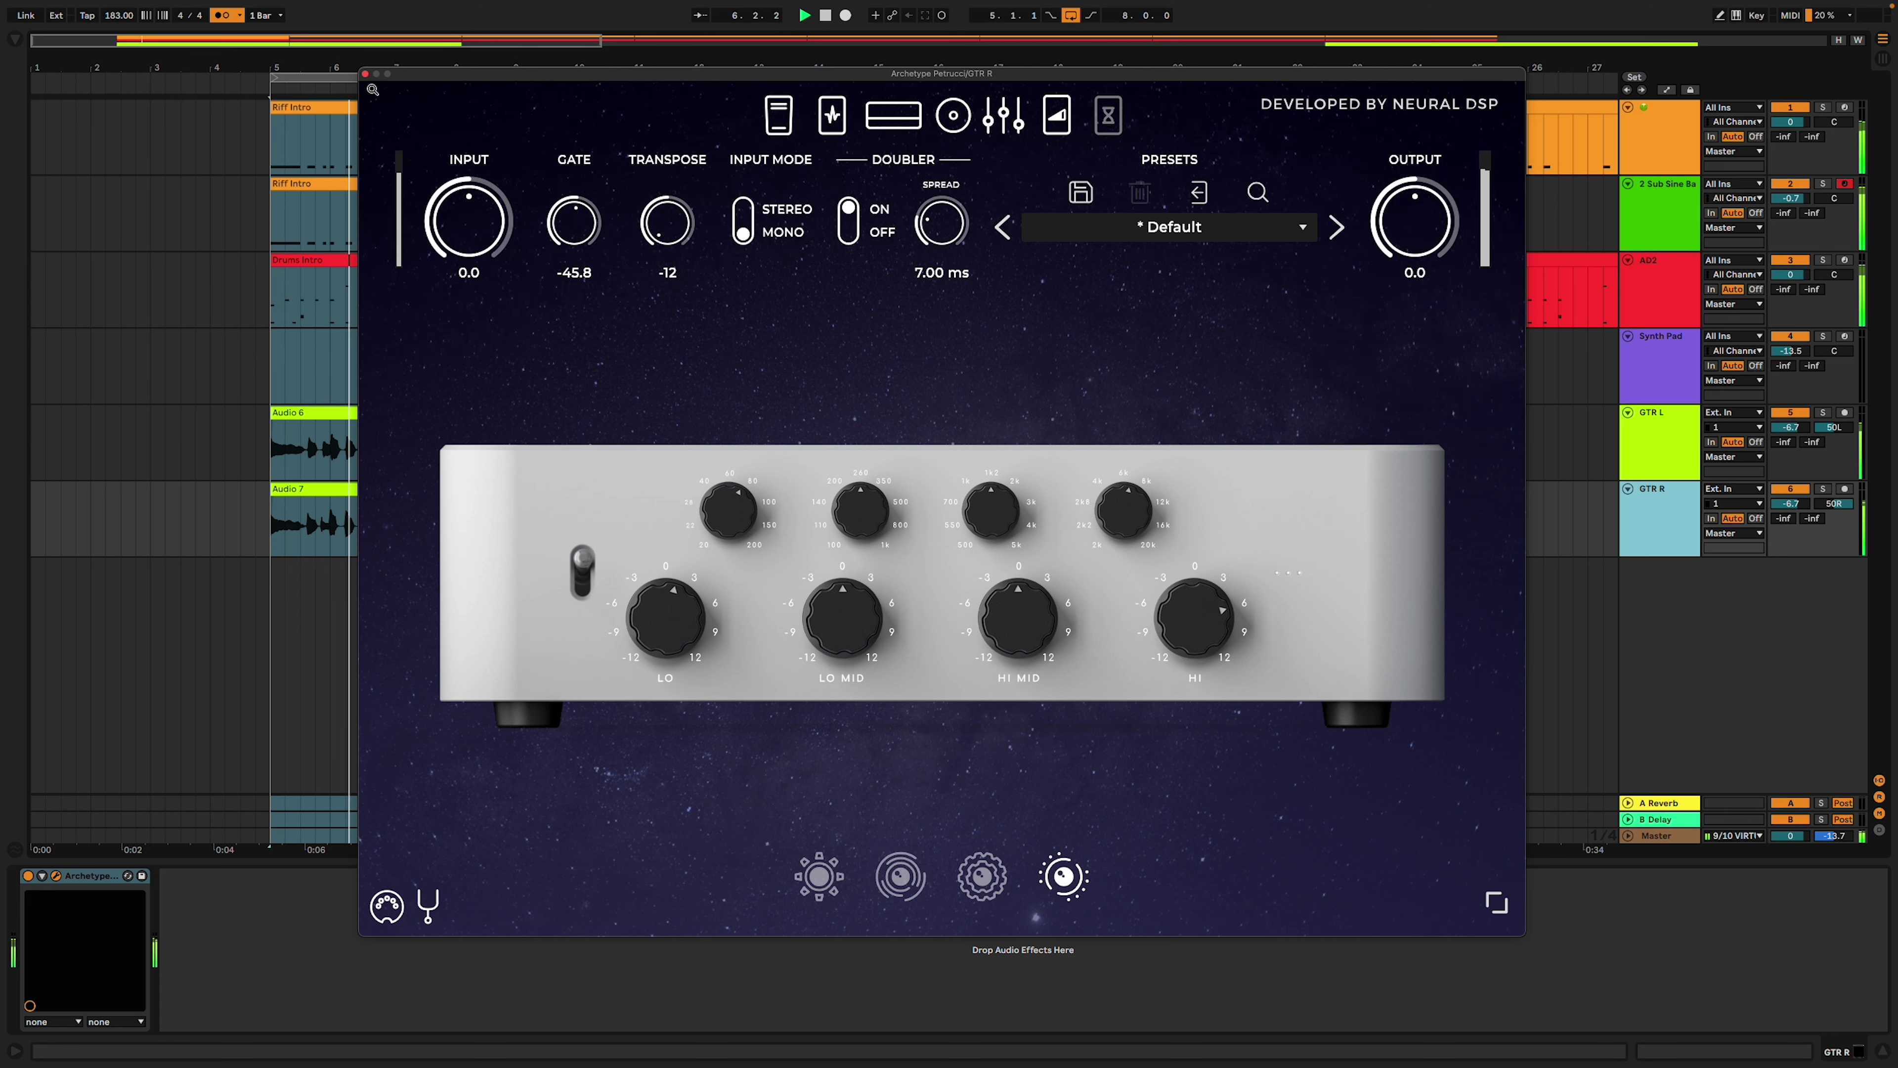
left_click(367, 74)
left_click(1647, 440)
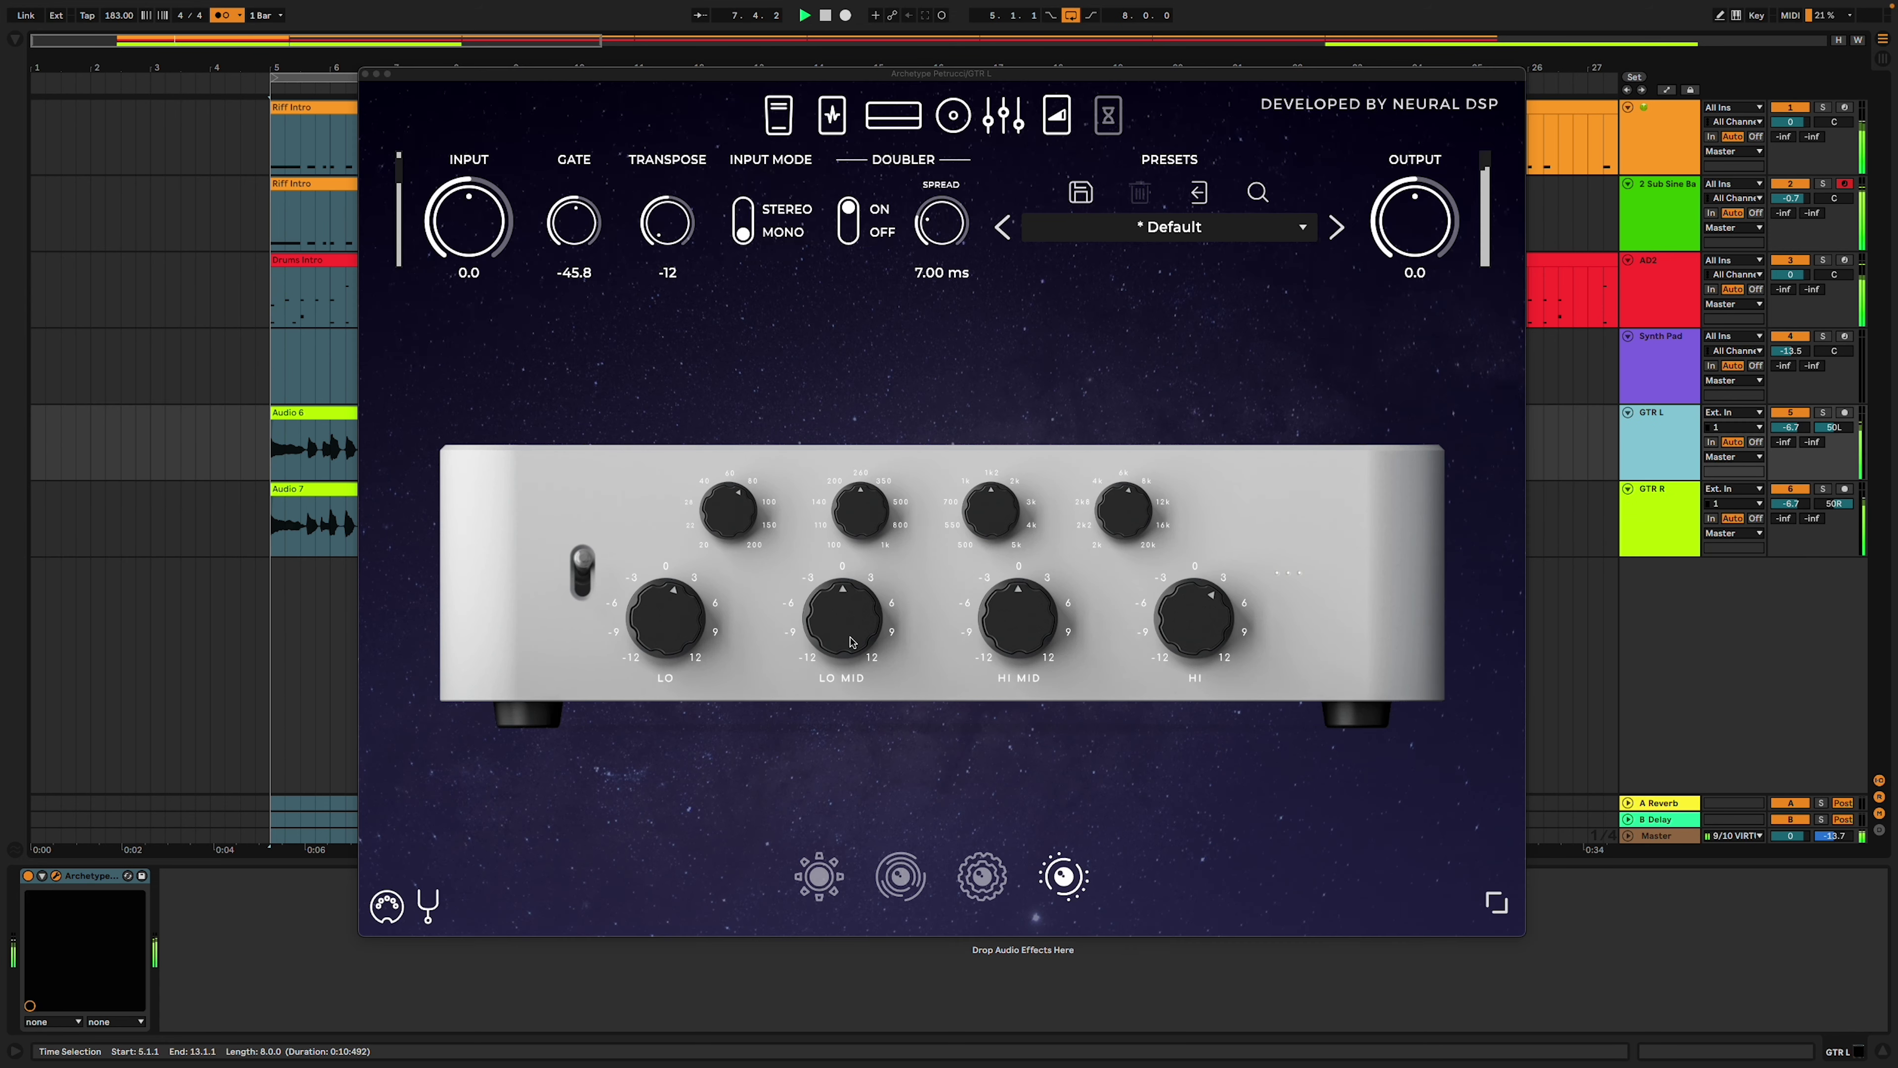
left_click(1183, 628)
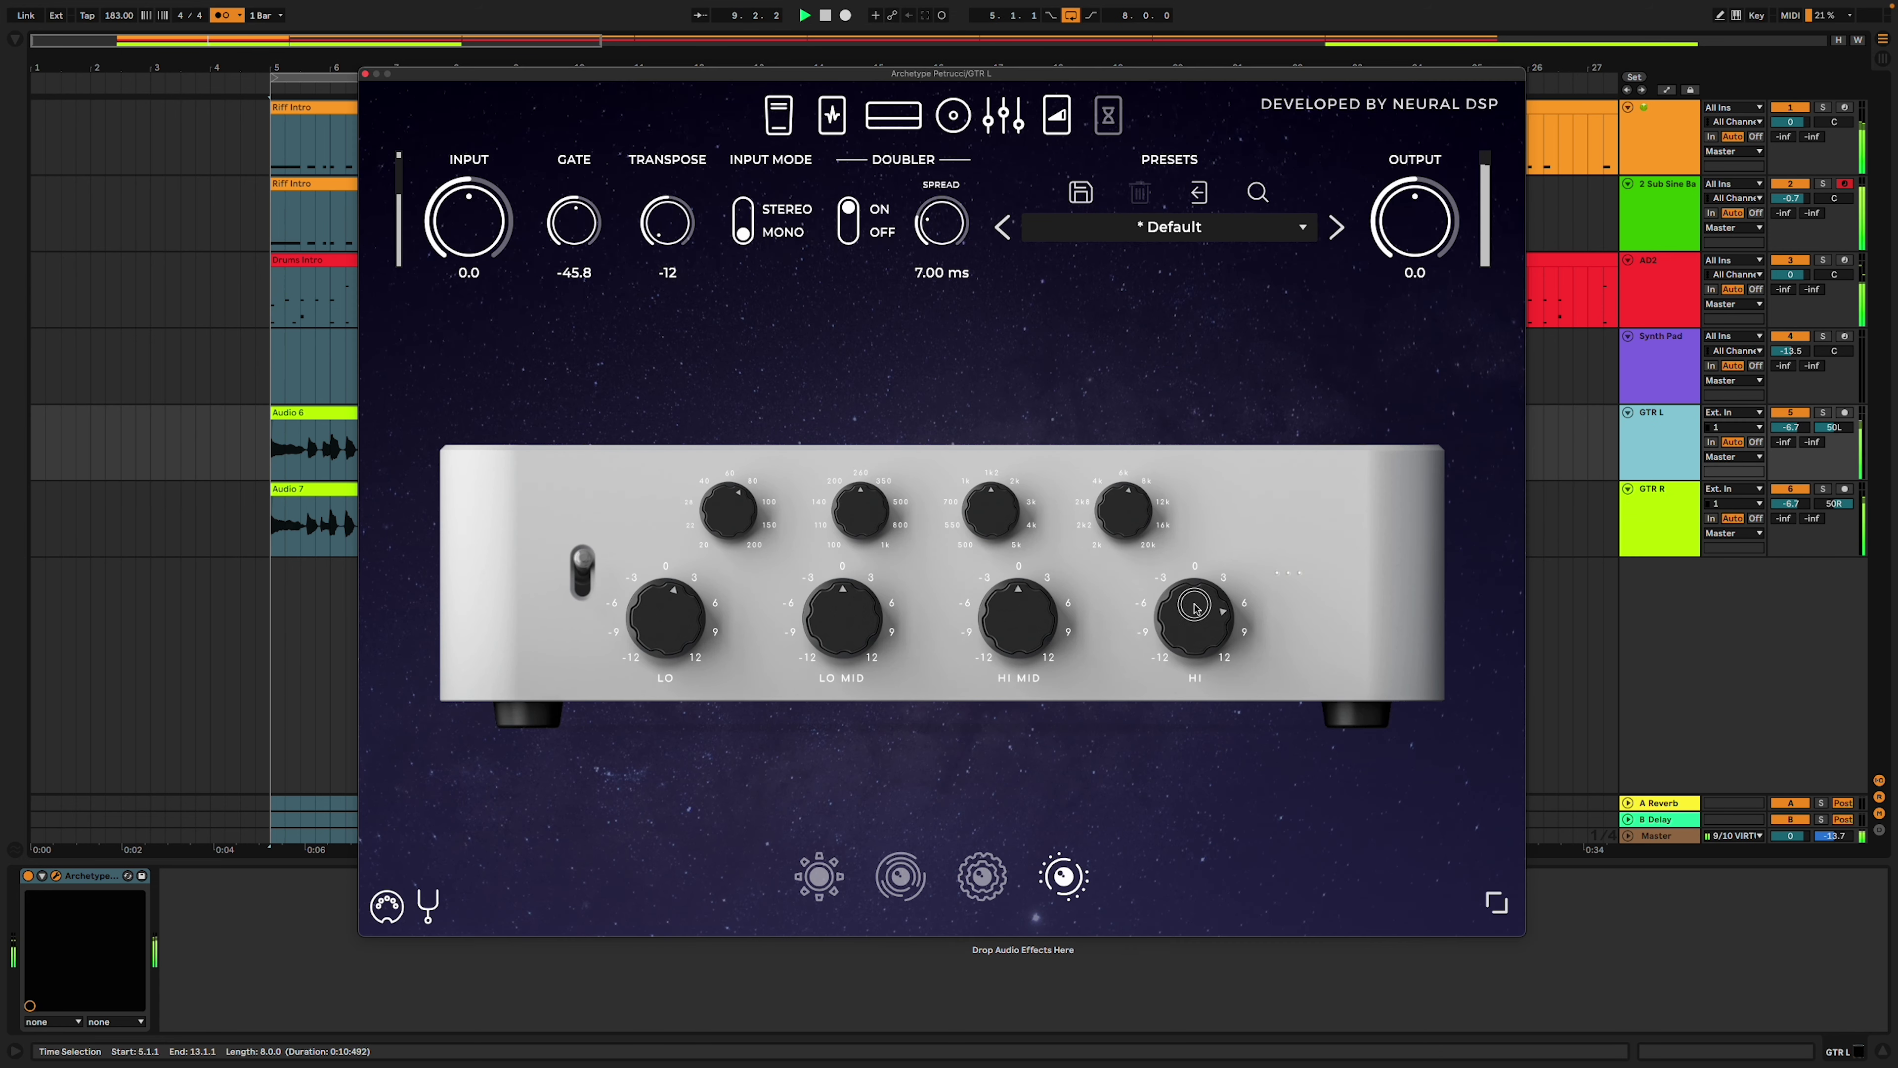
left_click(364, 73)
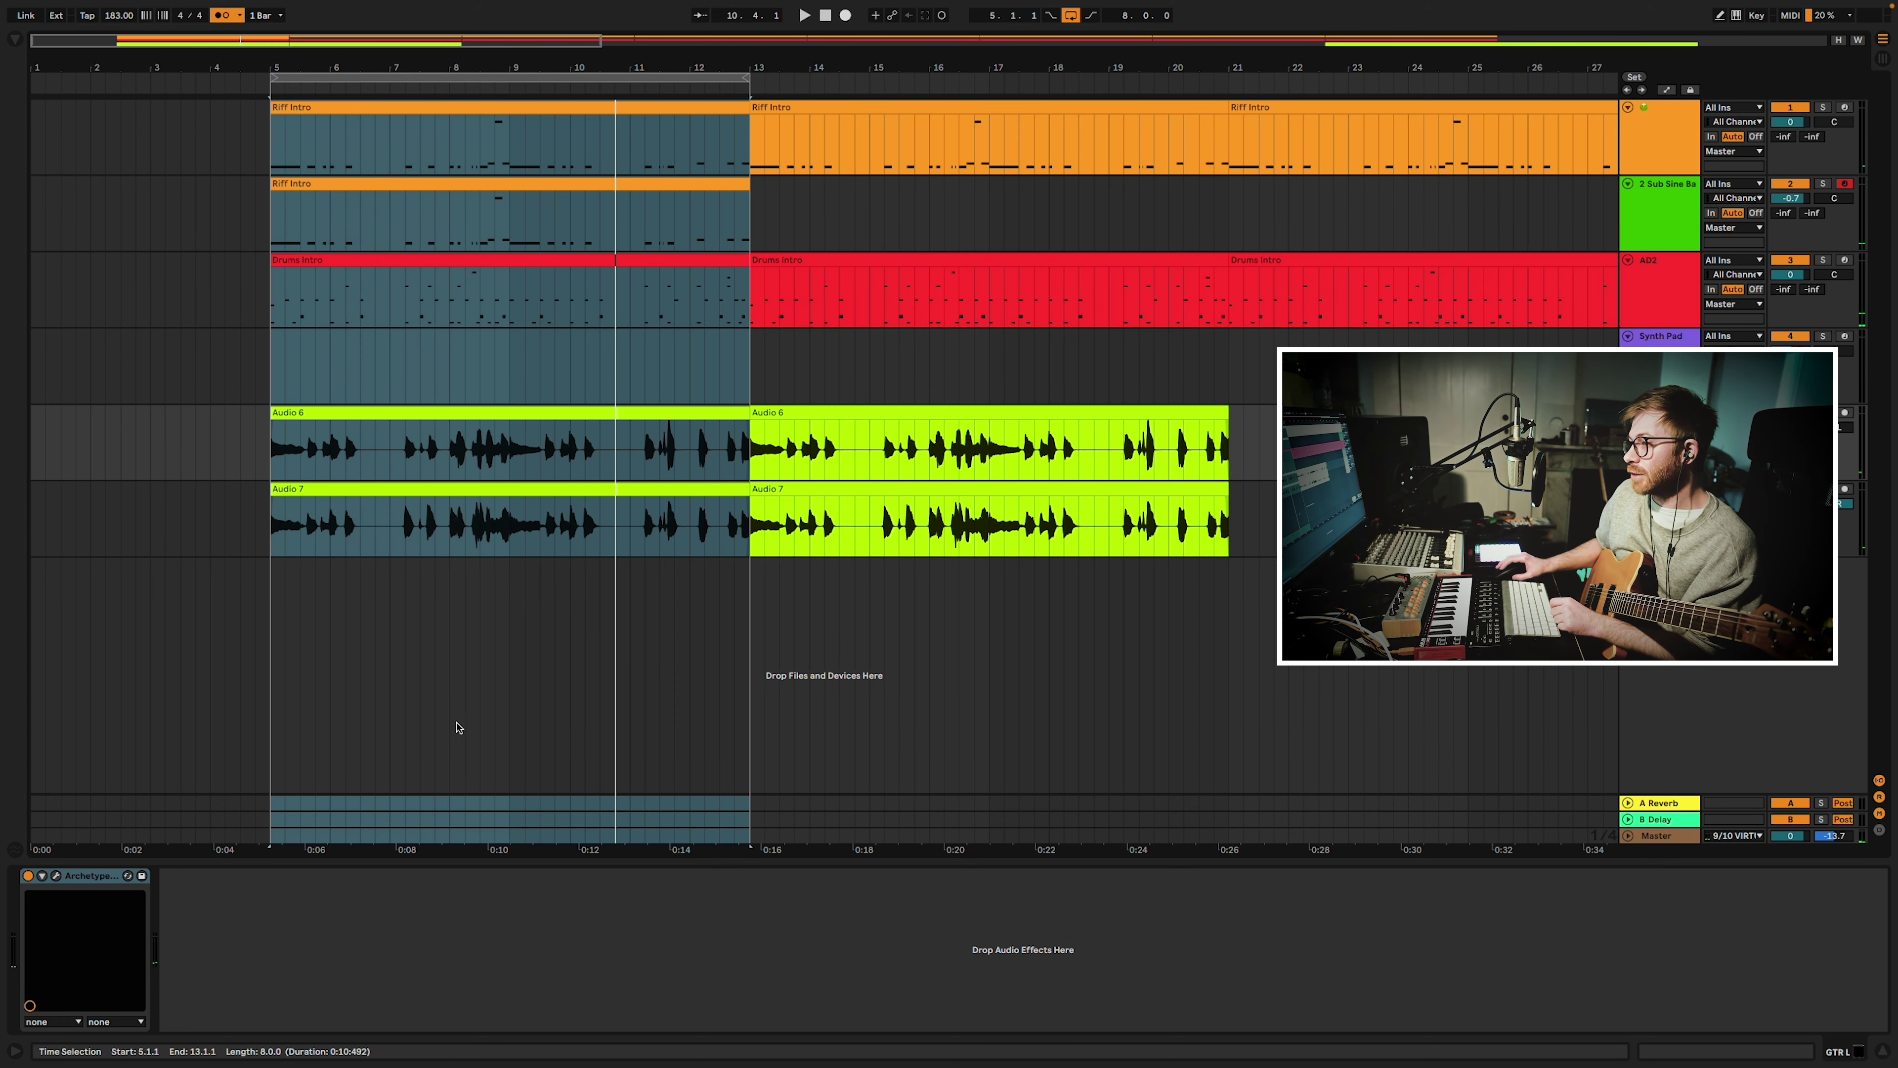
Reopen GTR L's Archetype Petrucci plug-in, adjust its Transpose to -12, close it, and play the loop.
left_click(56, 880)
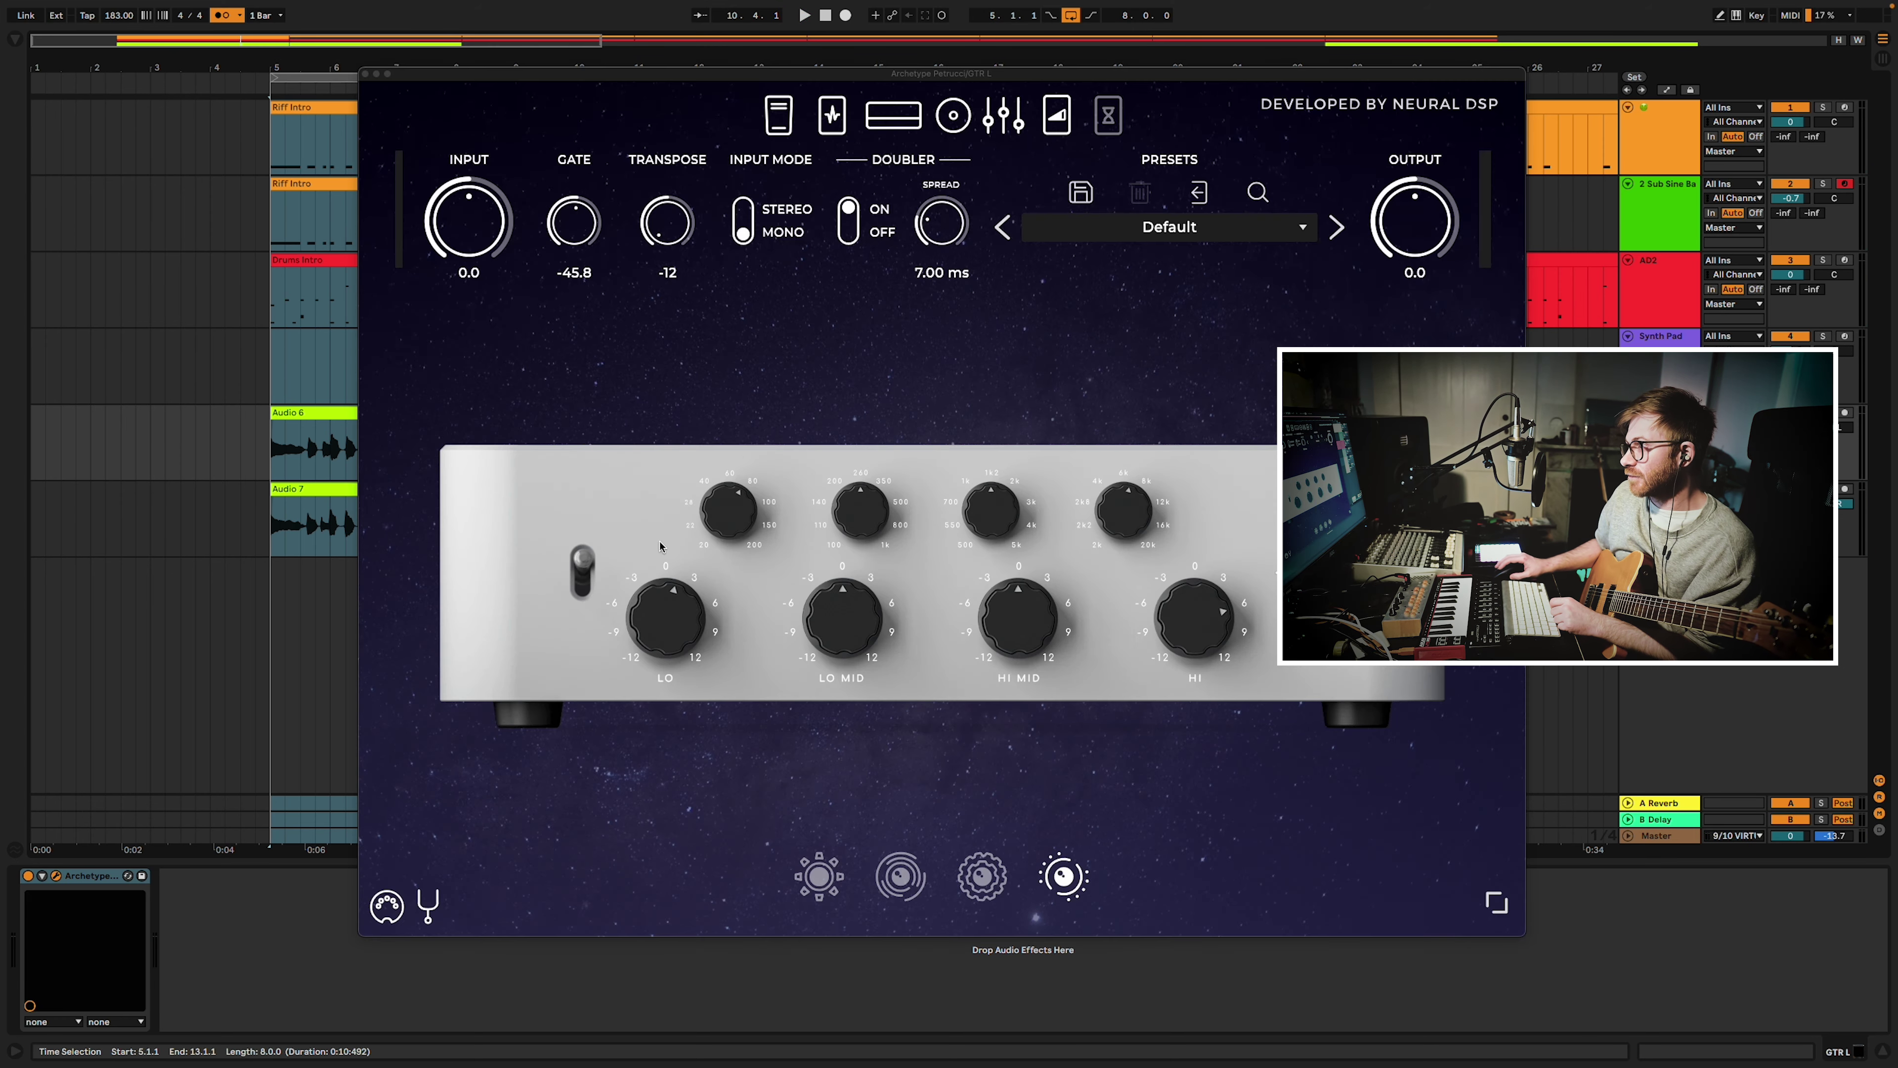
left_click_drag(657, 217, 671, 295)
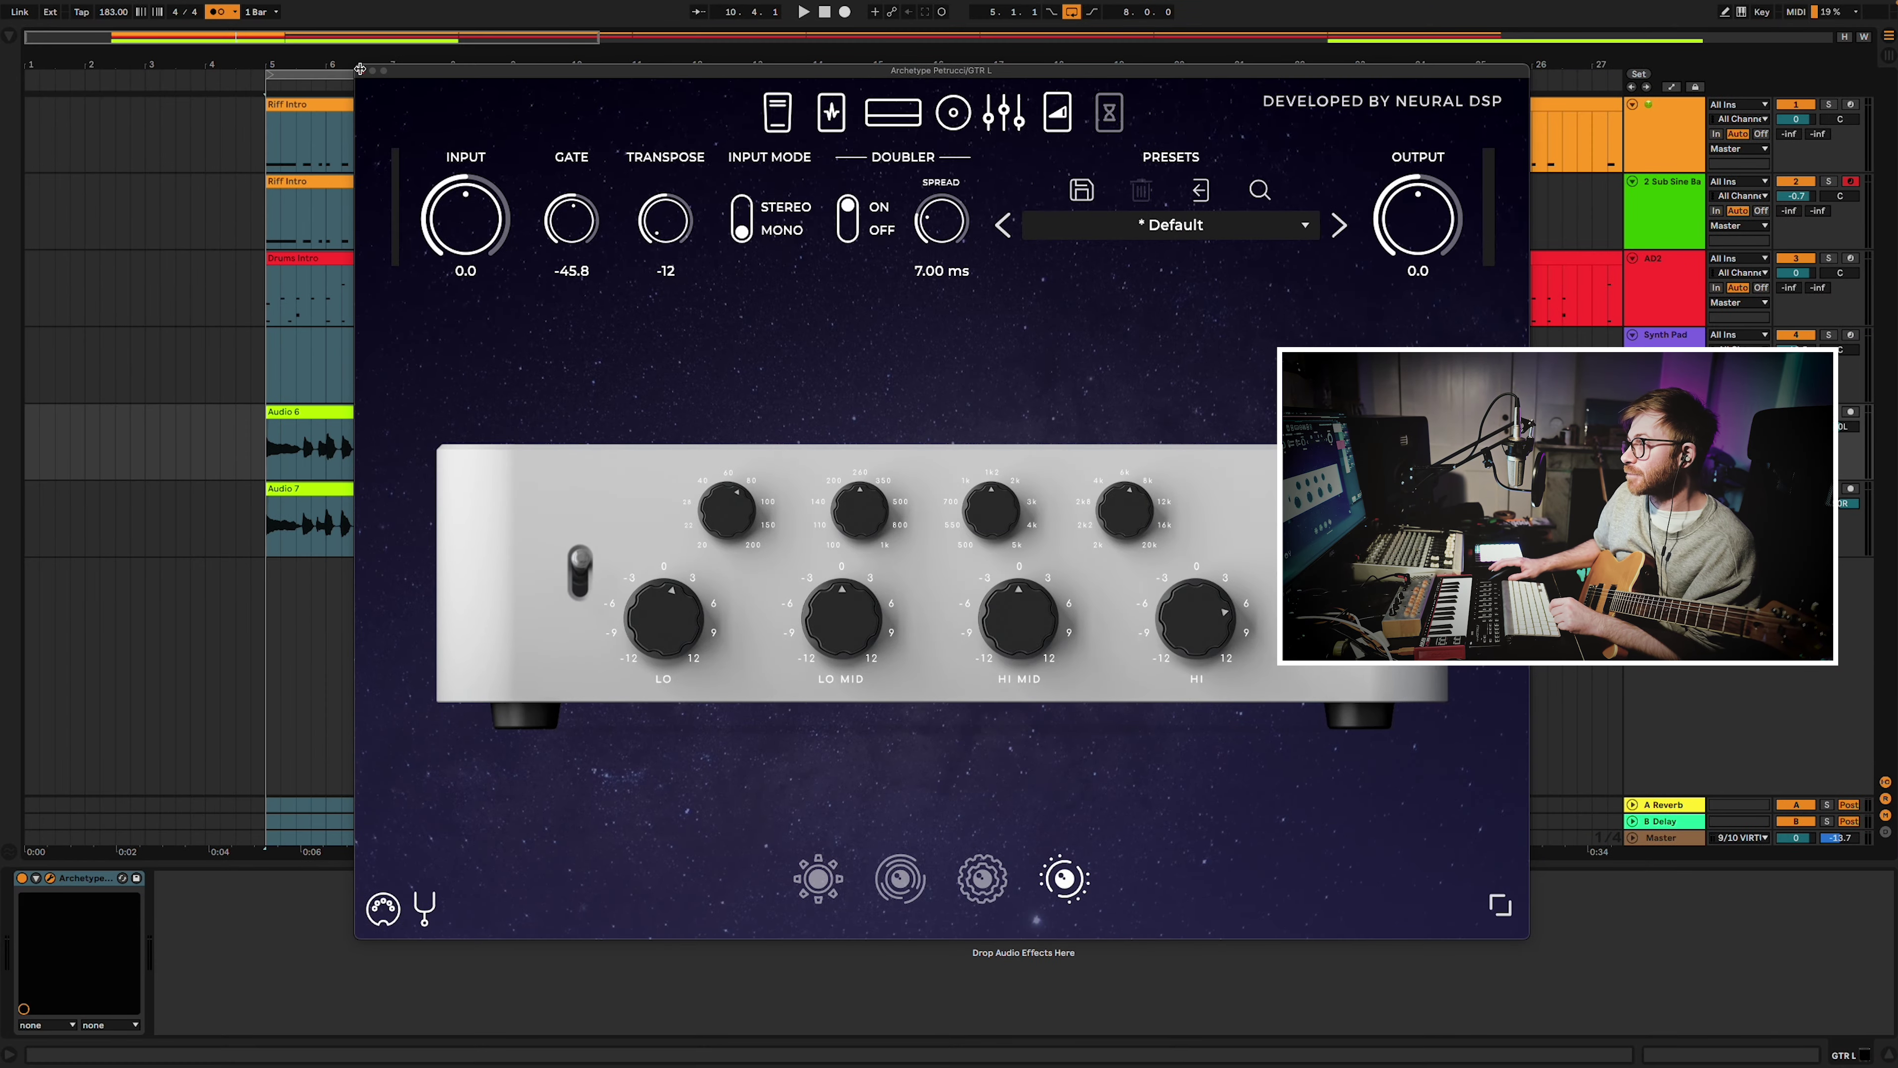
left_click(360, 70)
key("space")
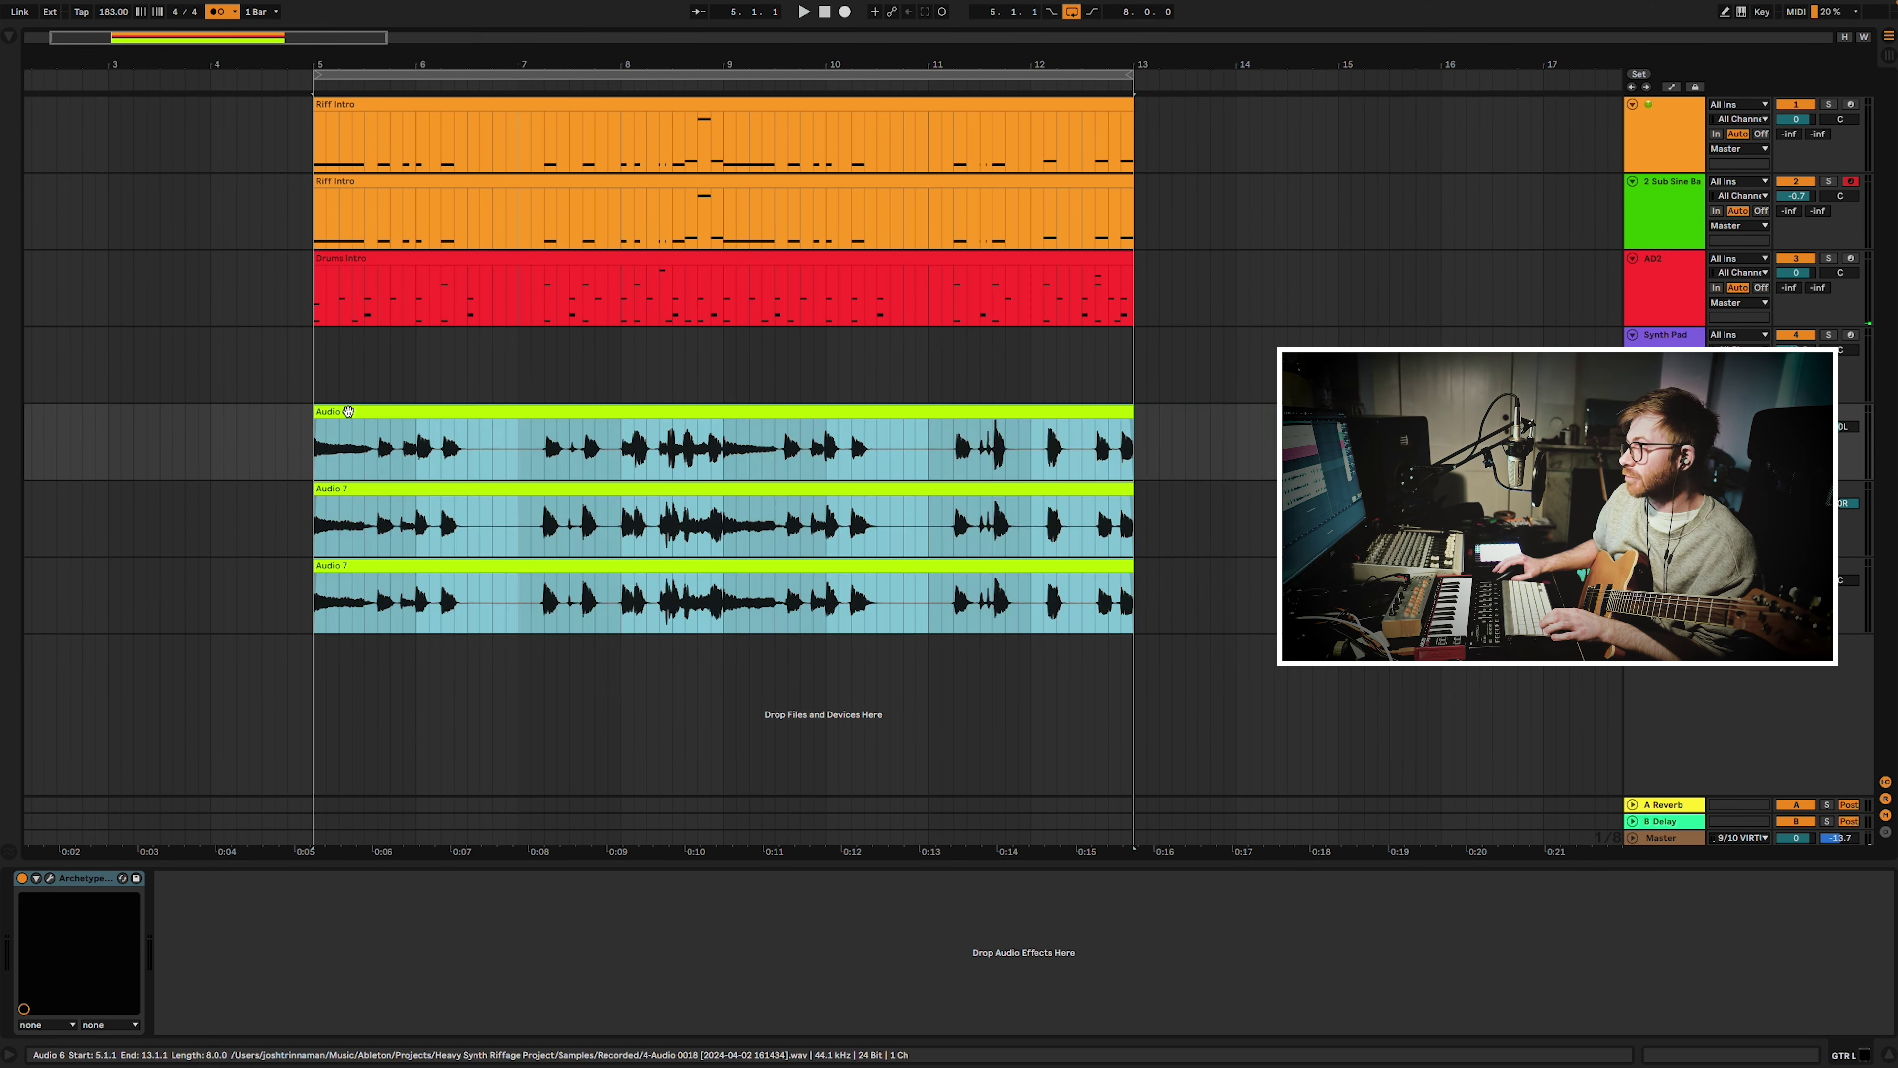
Place the three guitar clips from bars 5–13 into the DRUM & BASS scene's slots in Session View and play that scene.
left_click_drag(1047, 411, 1696, 108)
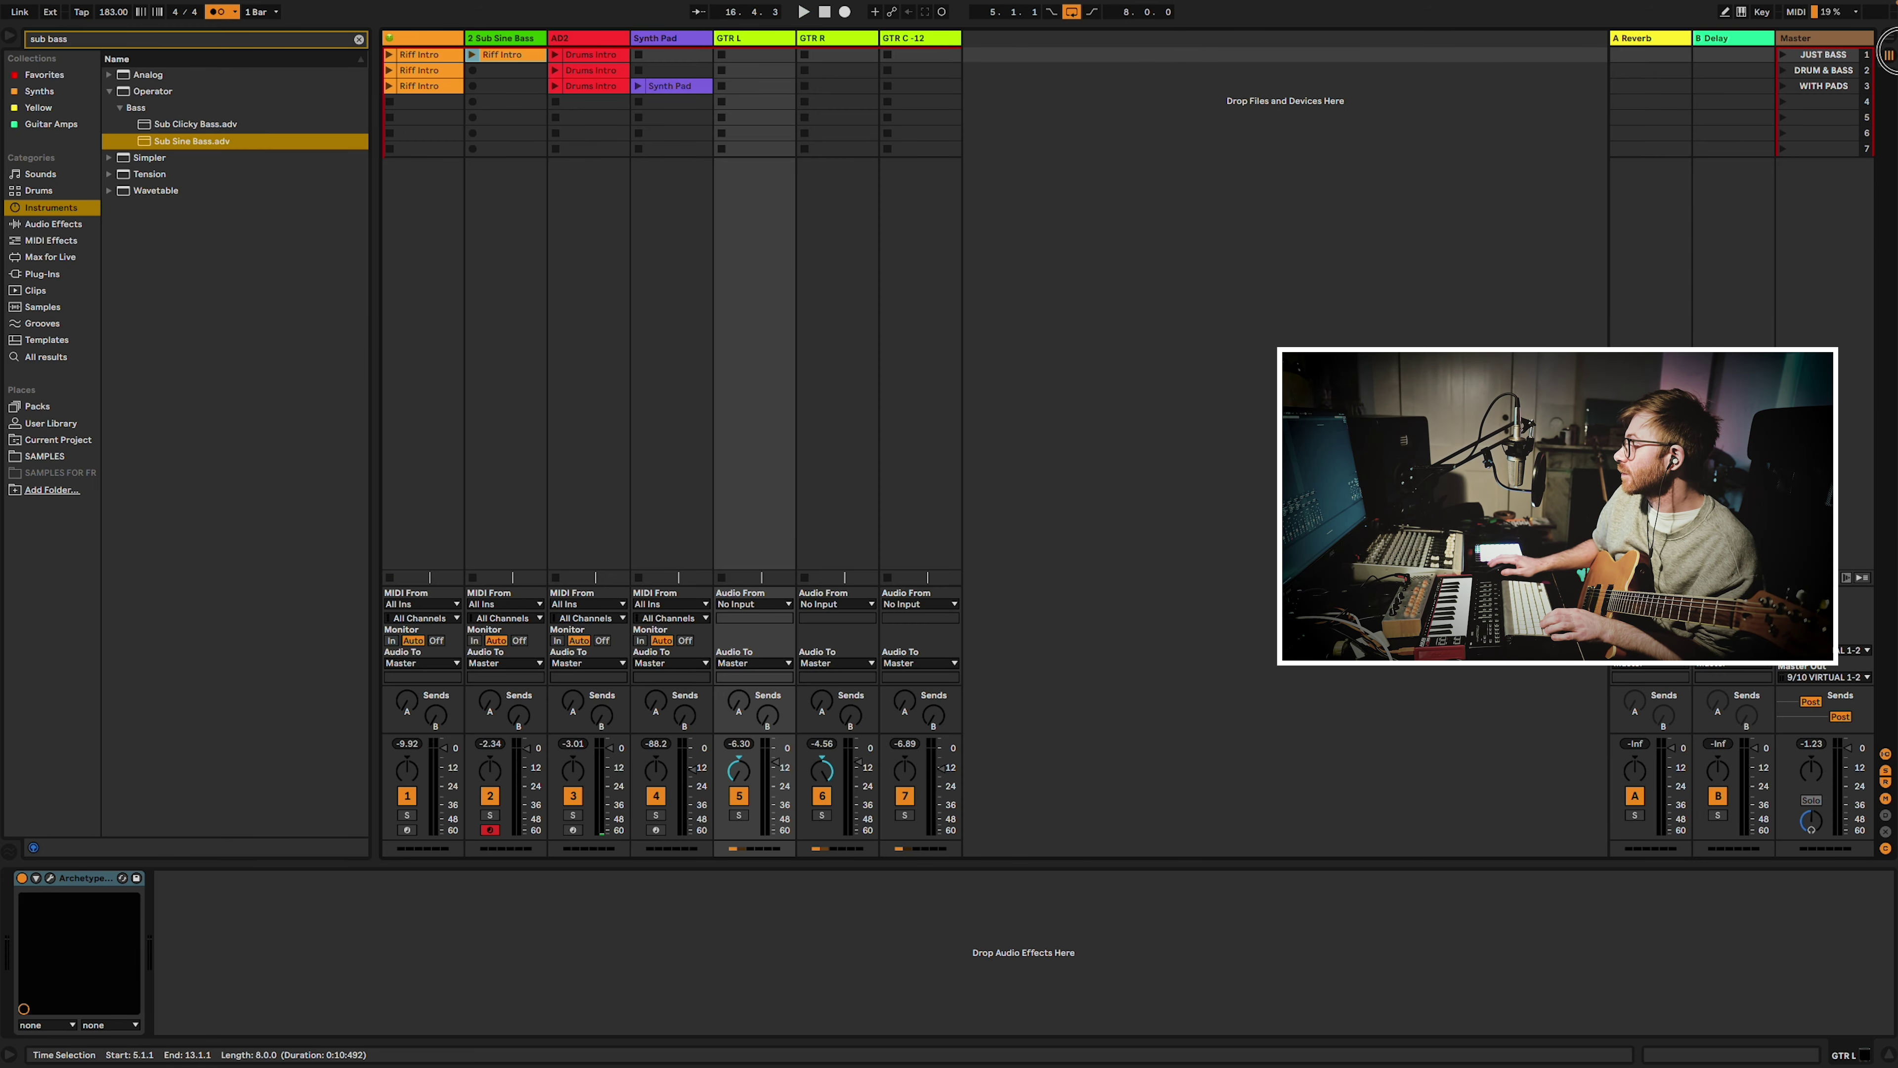
left_click(1889, 54)
left_click_drag(739, 58, 745, 71)
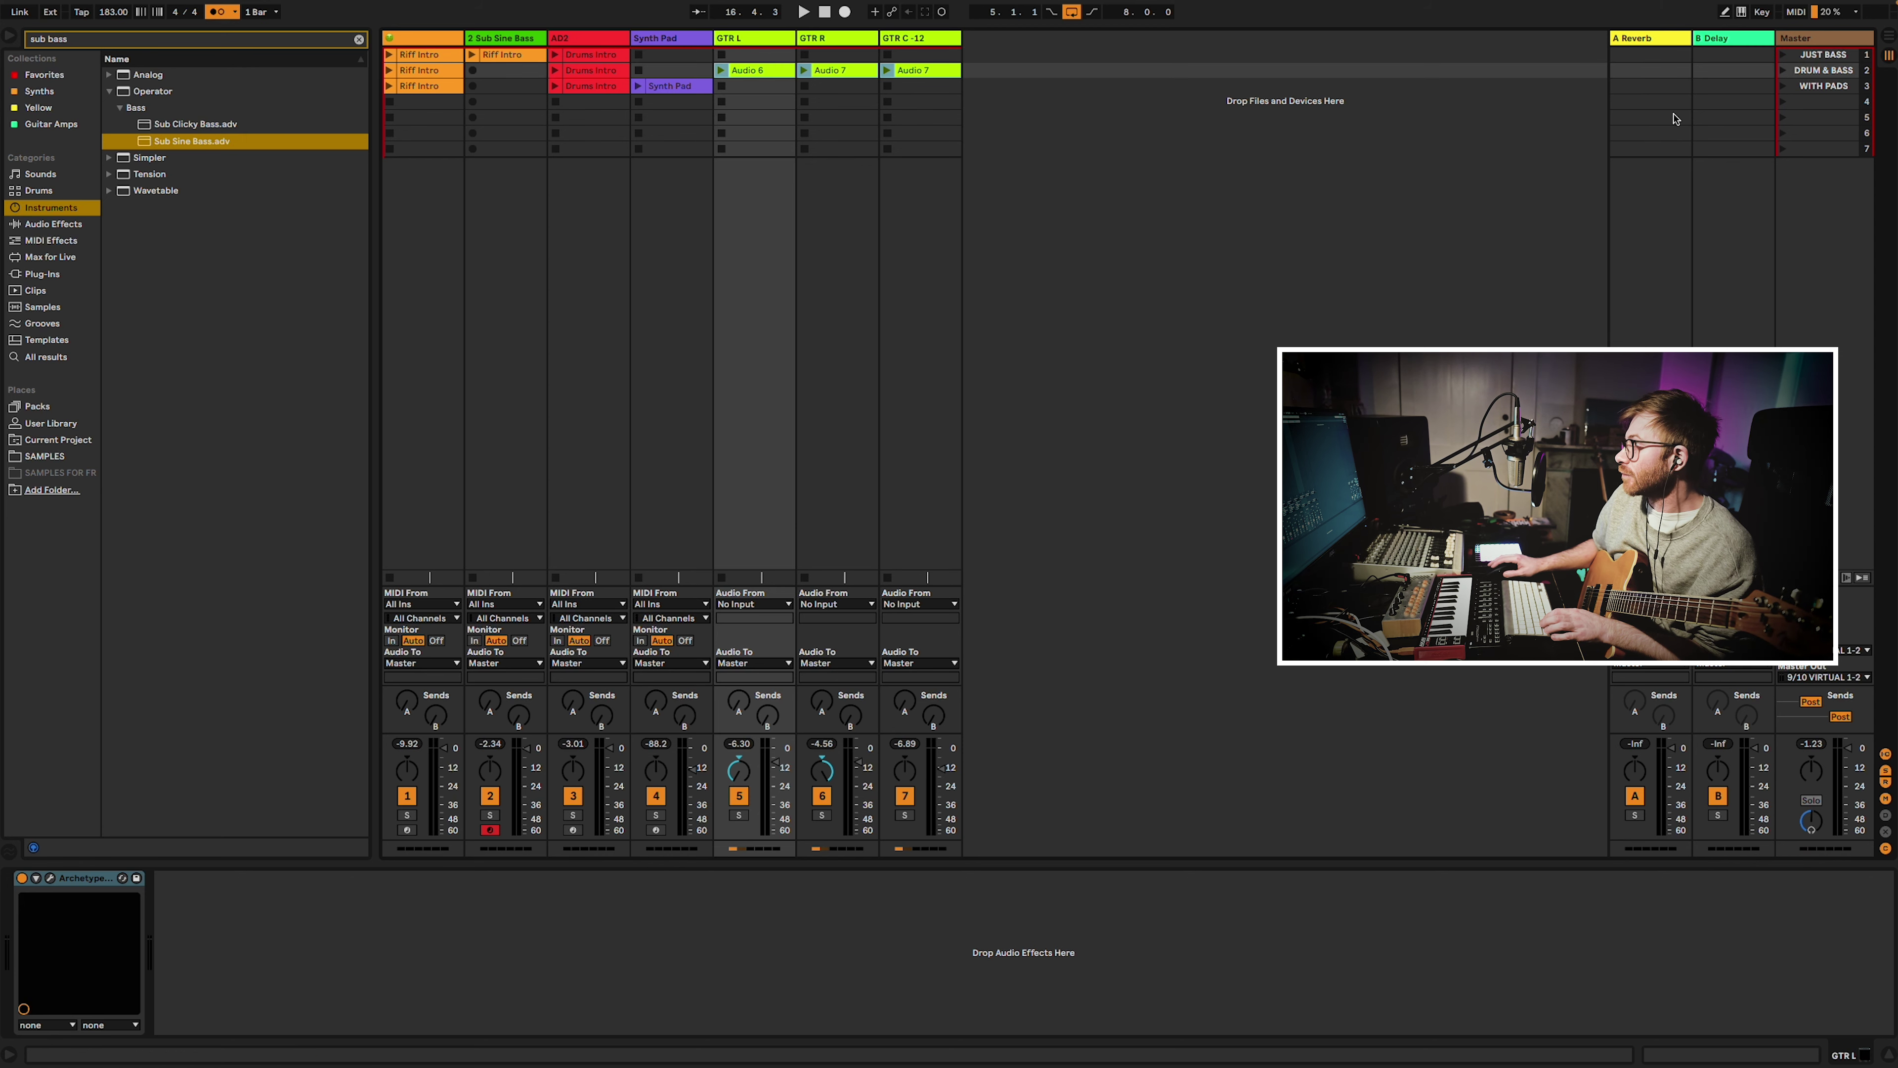
left_click(1784, 71)
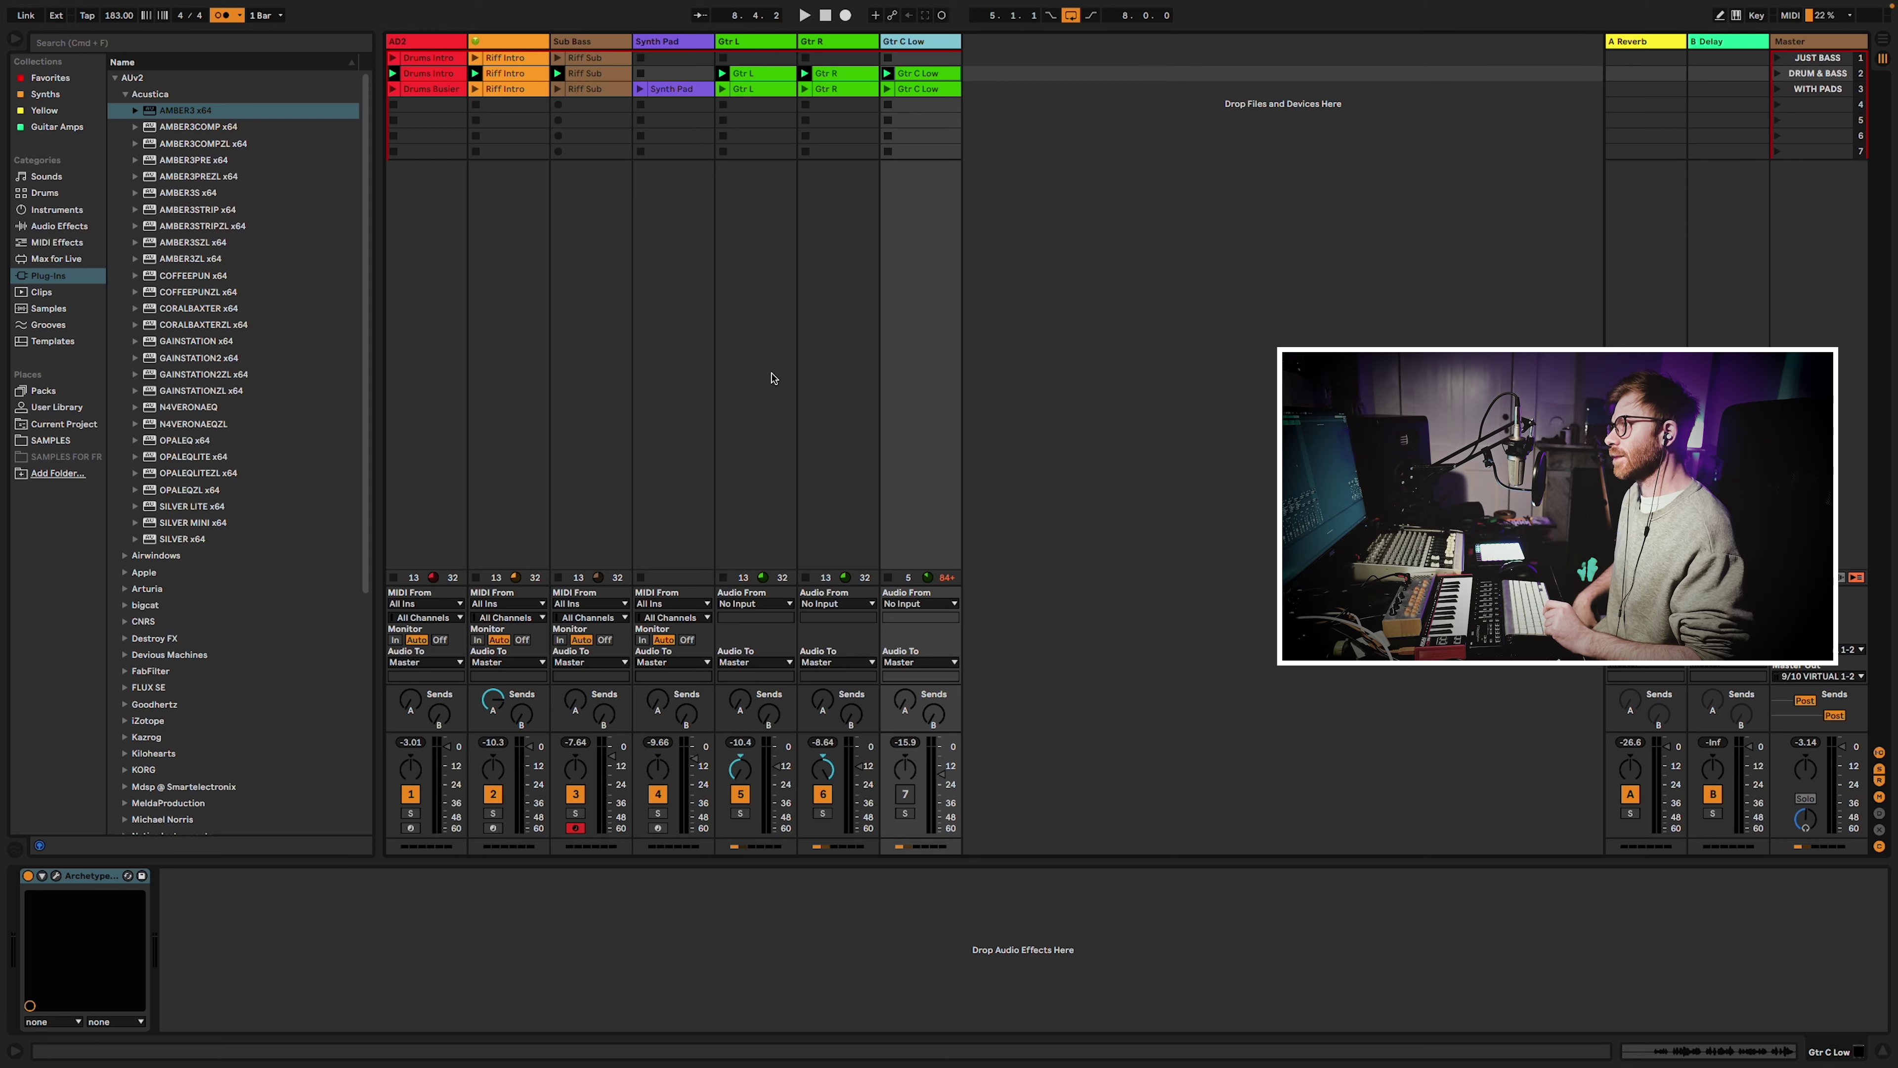
key("space")
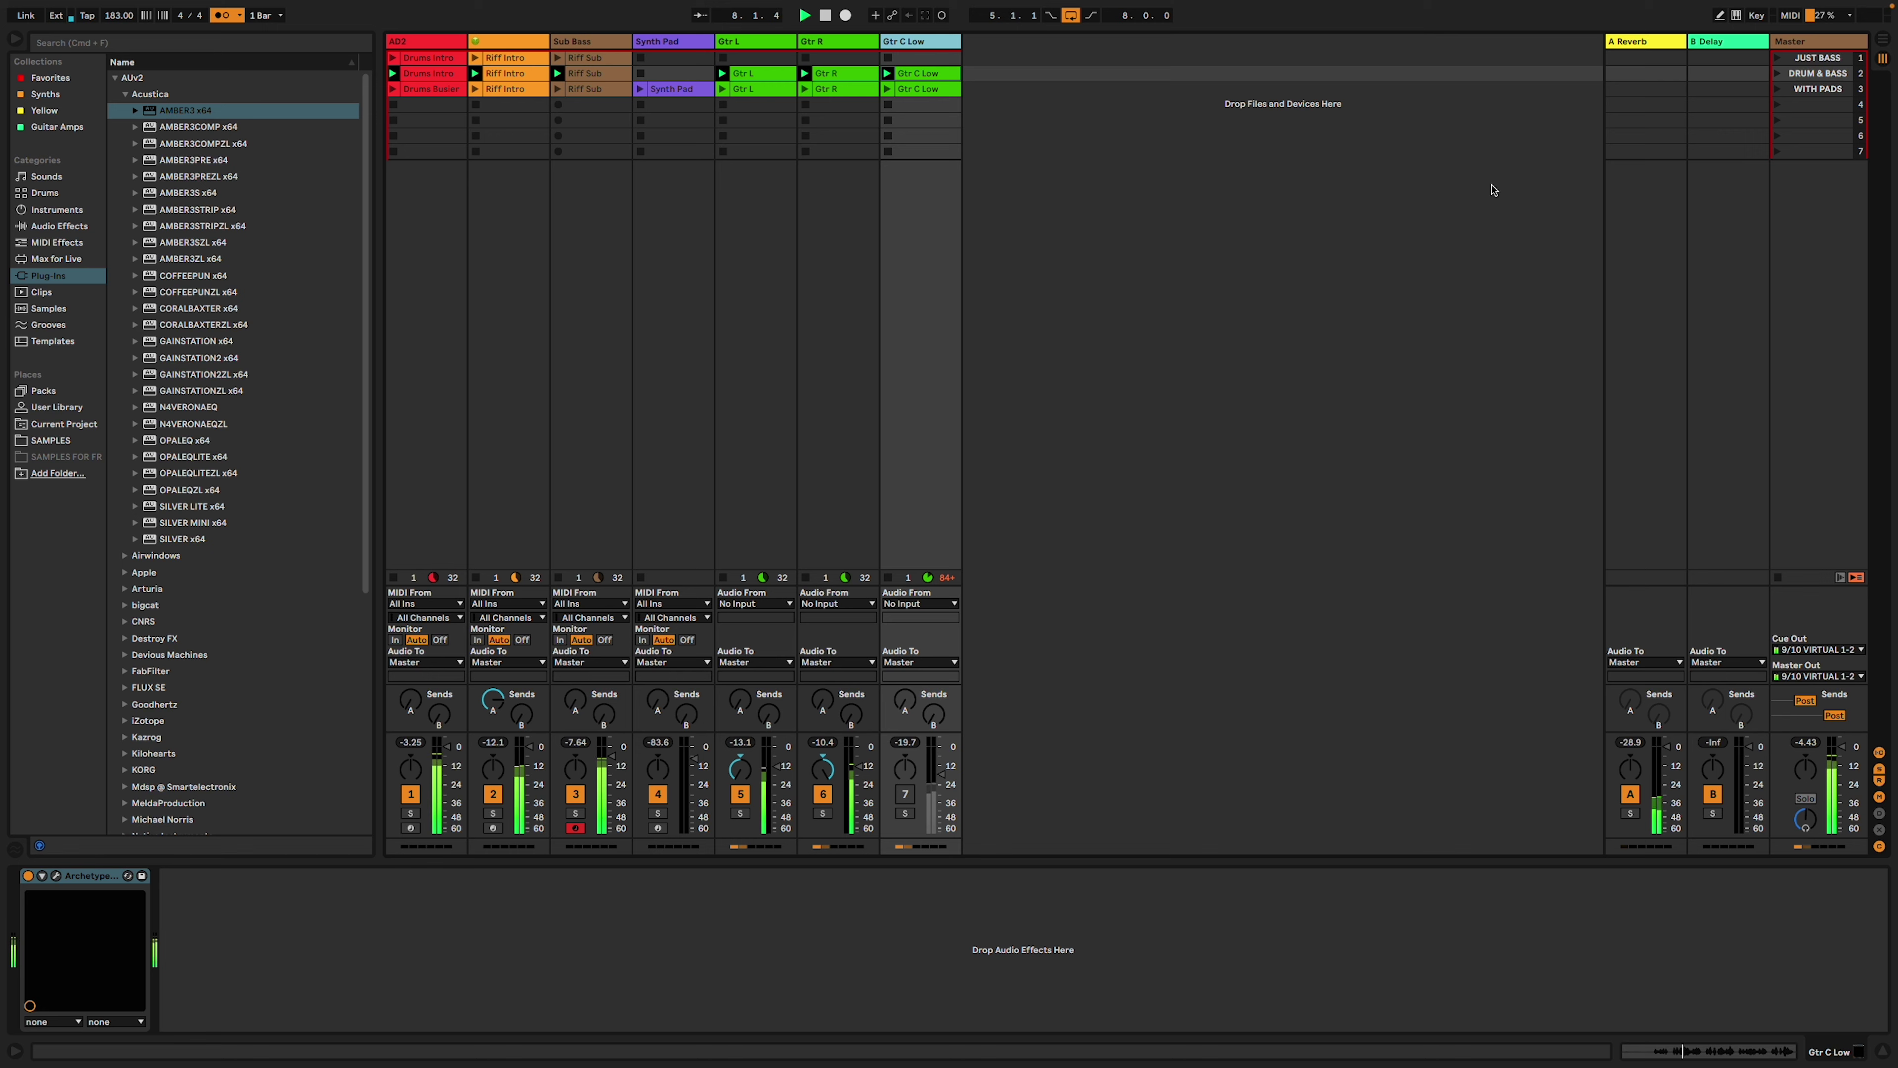
Examine the effects on the Master track and the device chain on the riff bass track.
left_click(1783, 44)
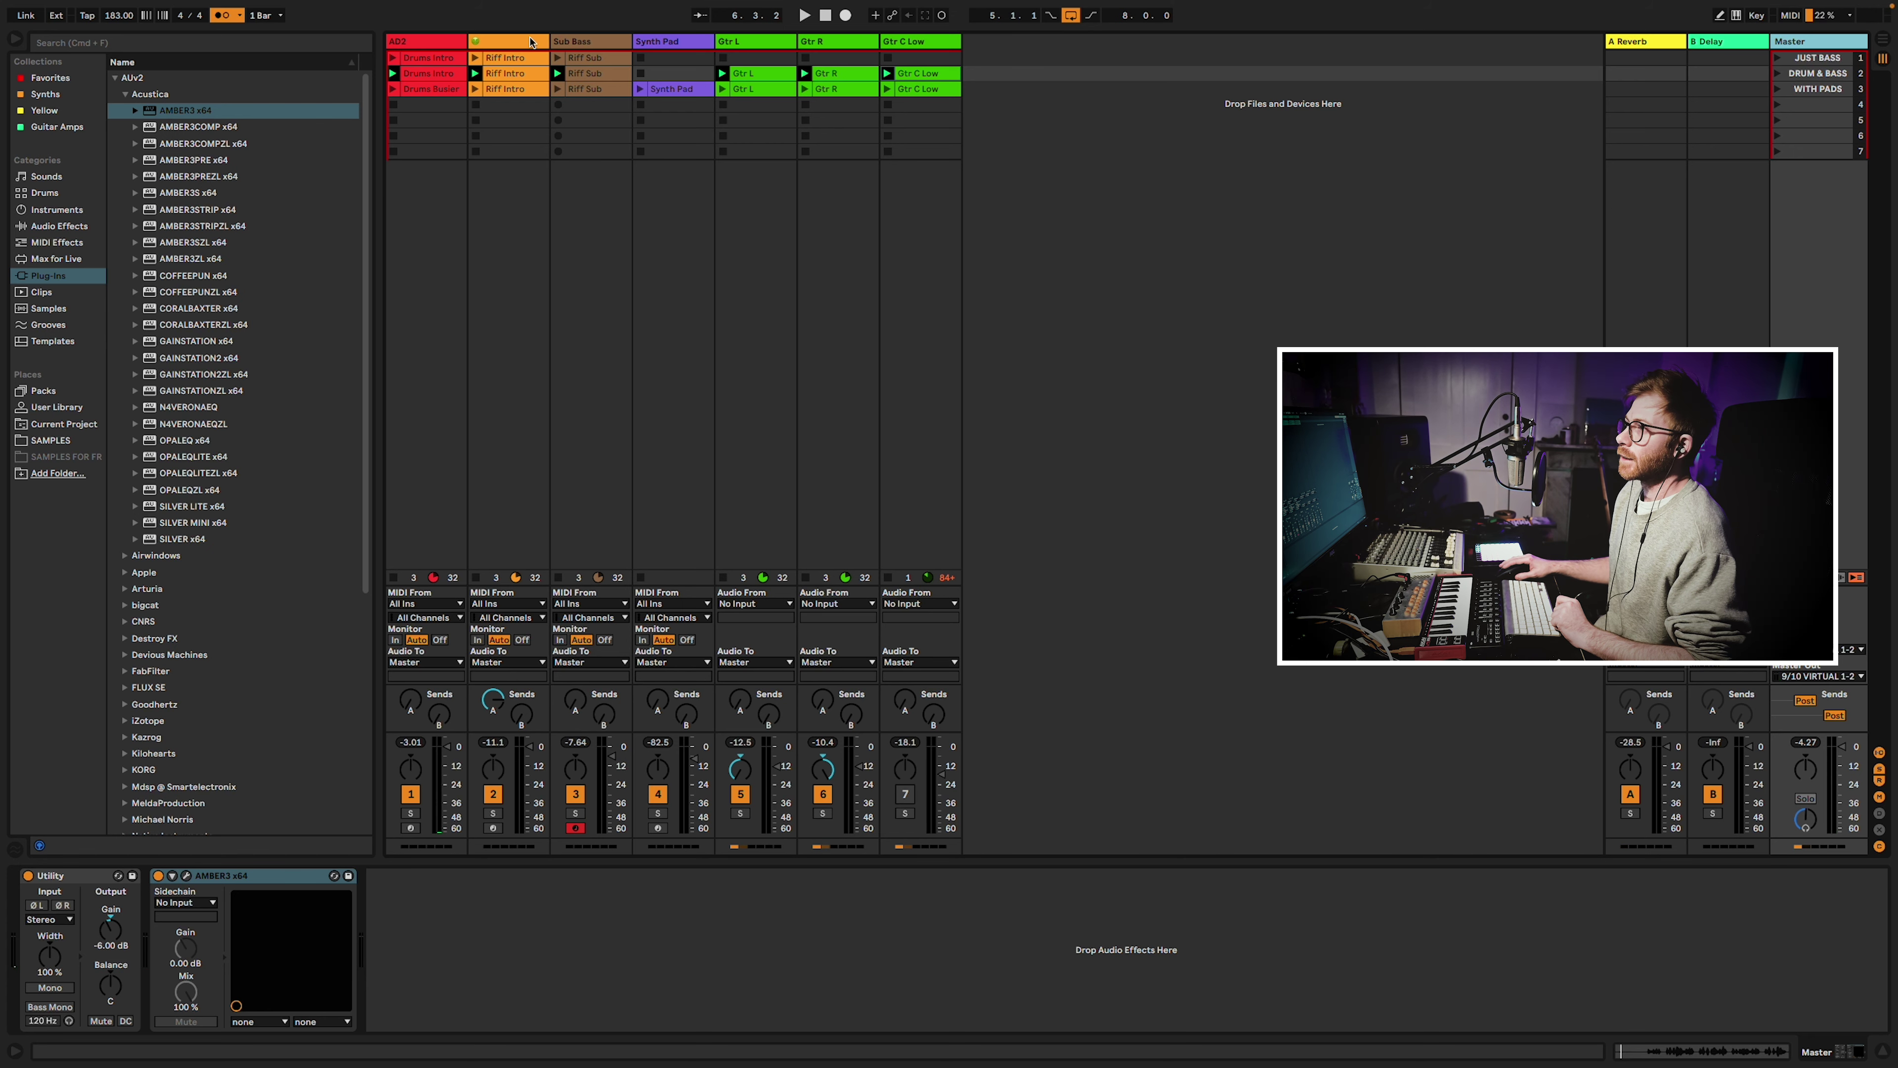
left_click(489, 43)
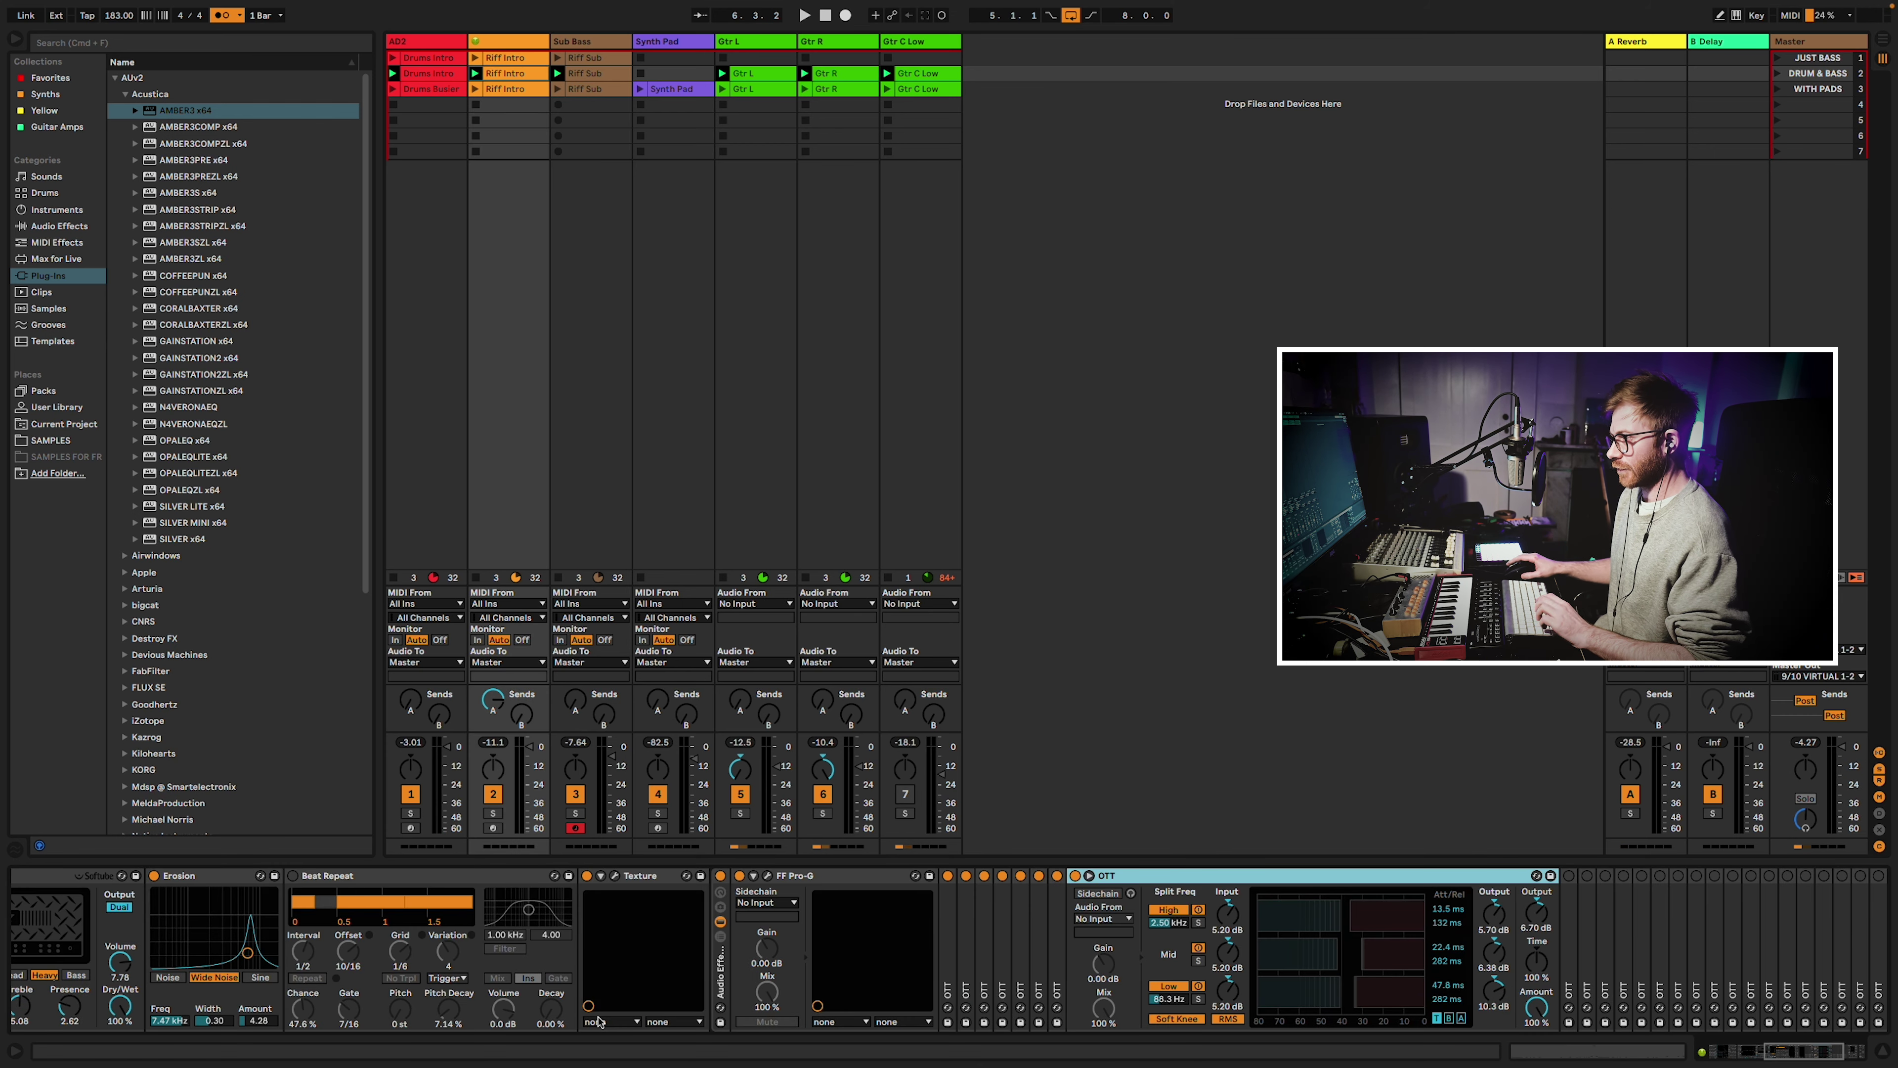
scroll(597, 1021, "left", 10)
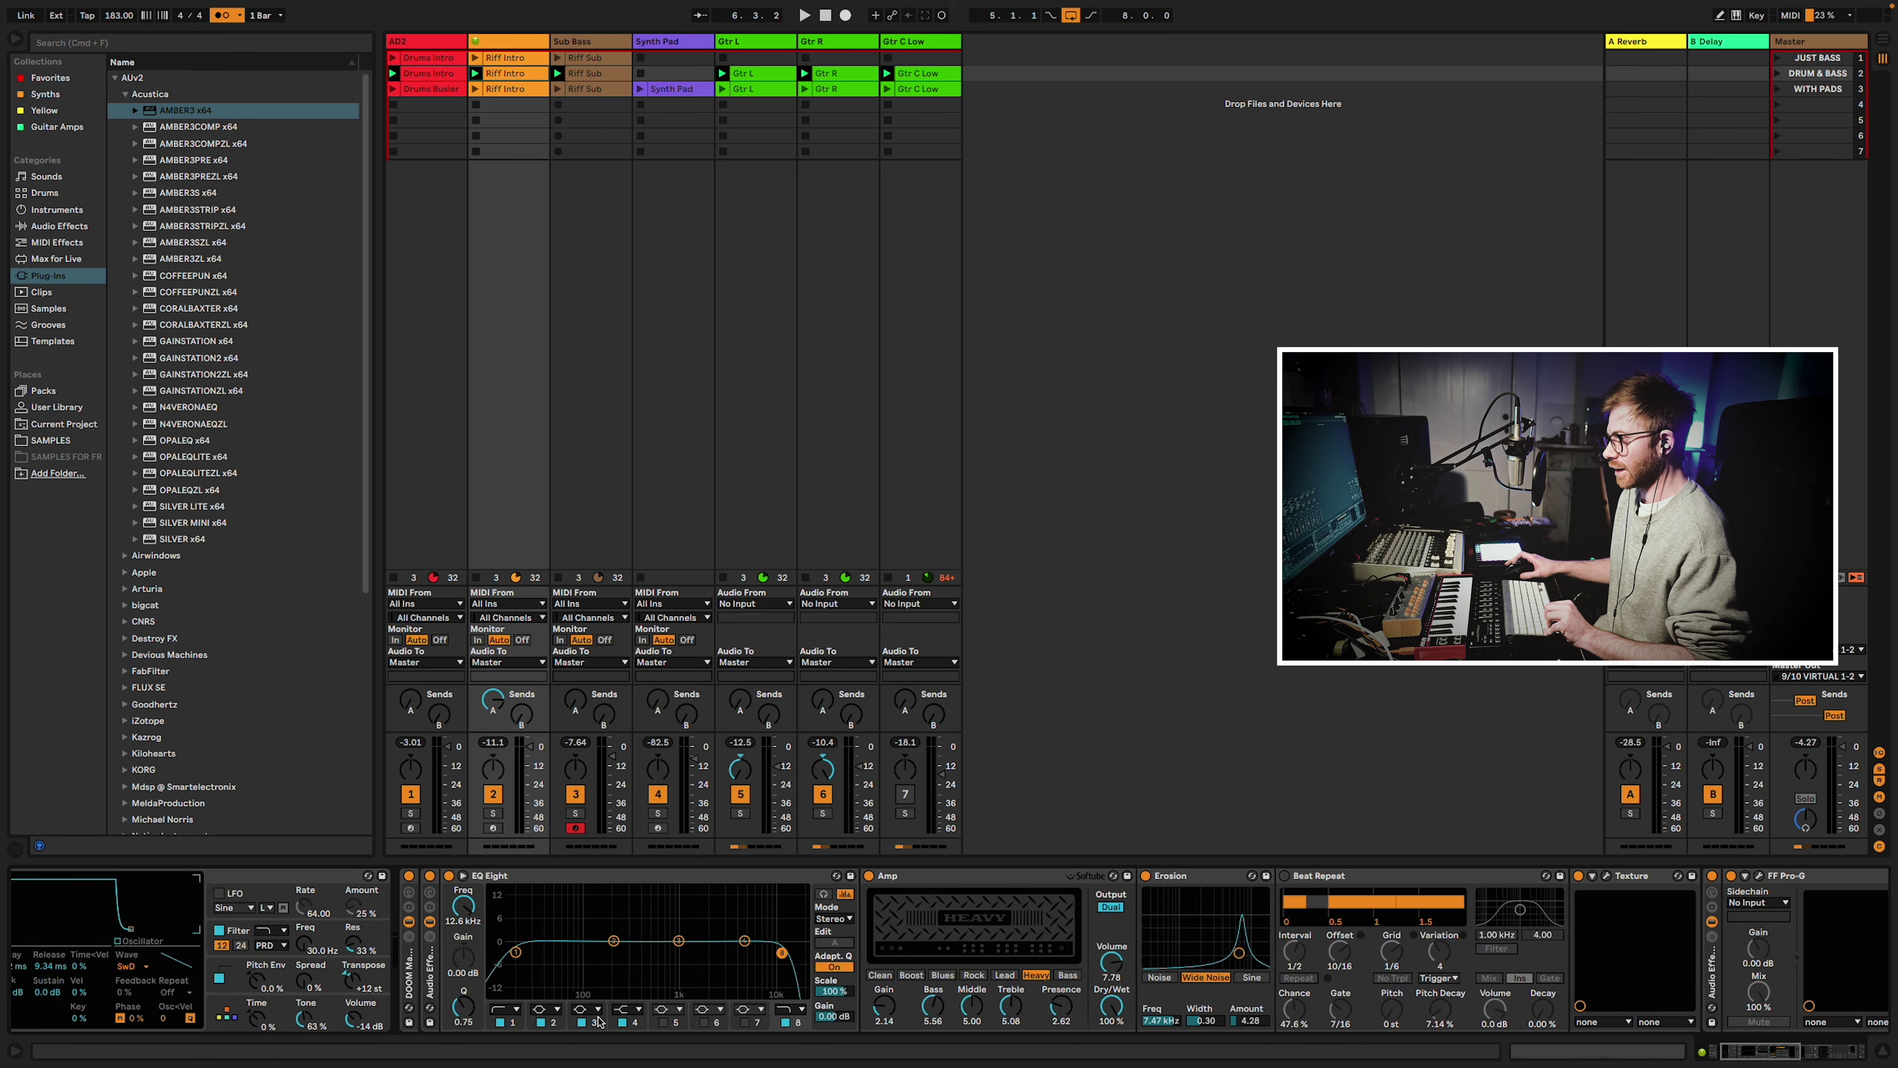
scroll(598, 1021, "left", 3)
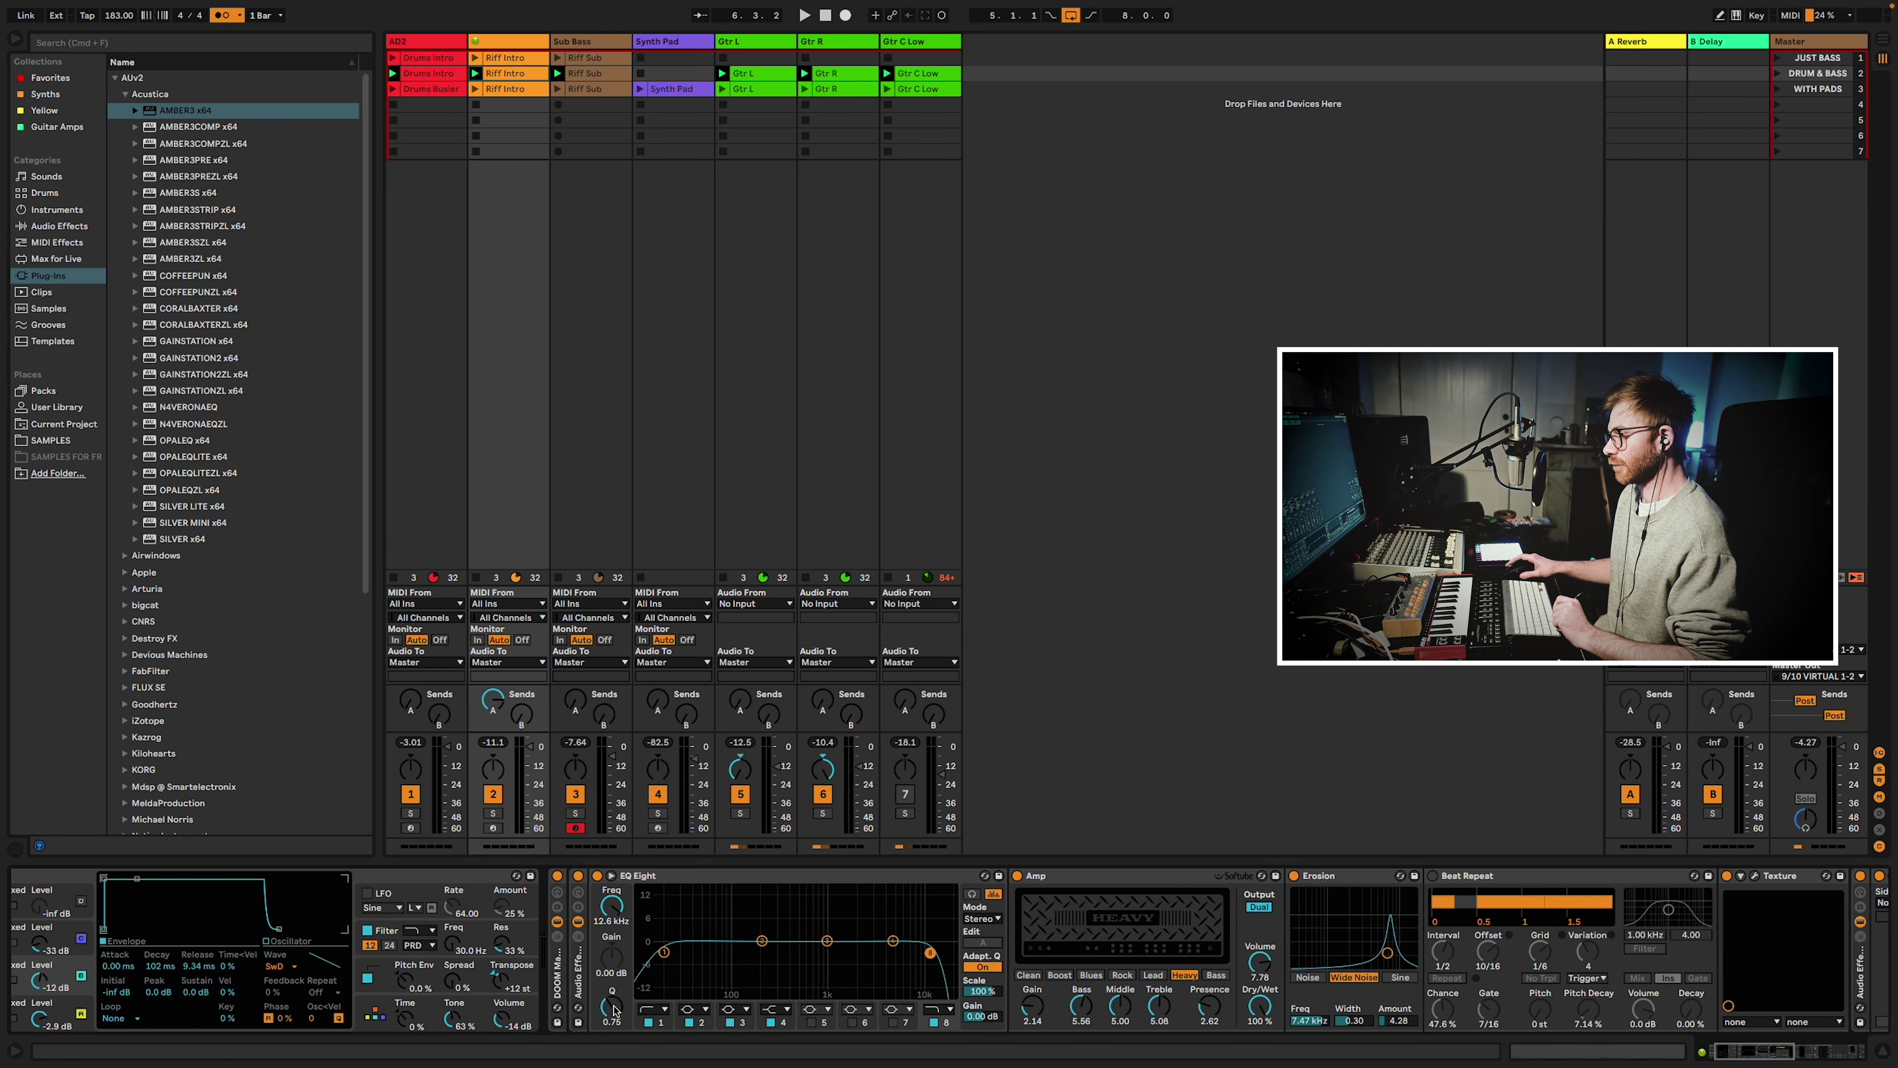
scroll(680, 985, "right", 1)
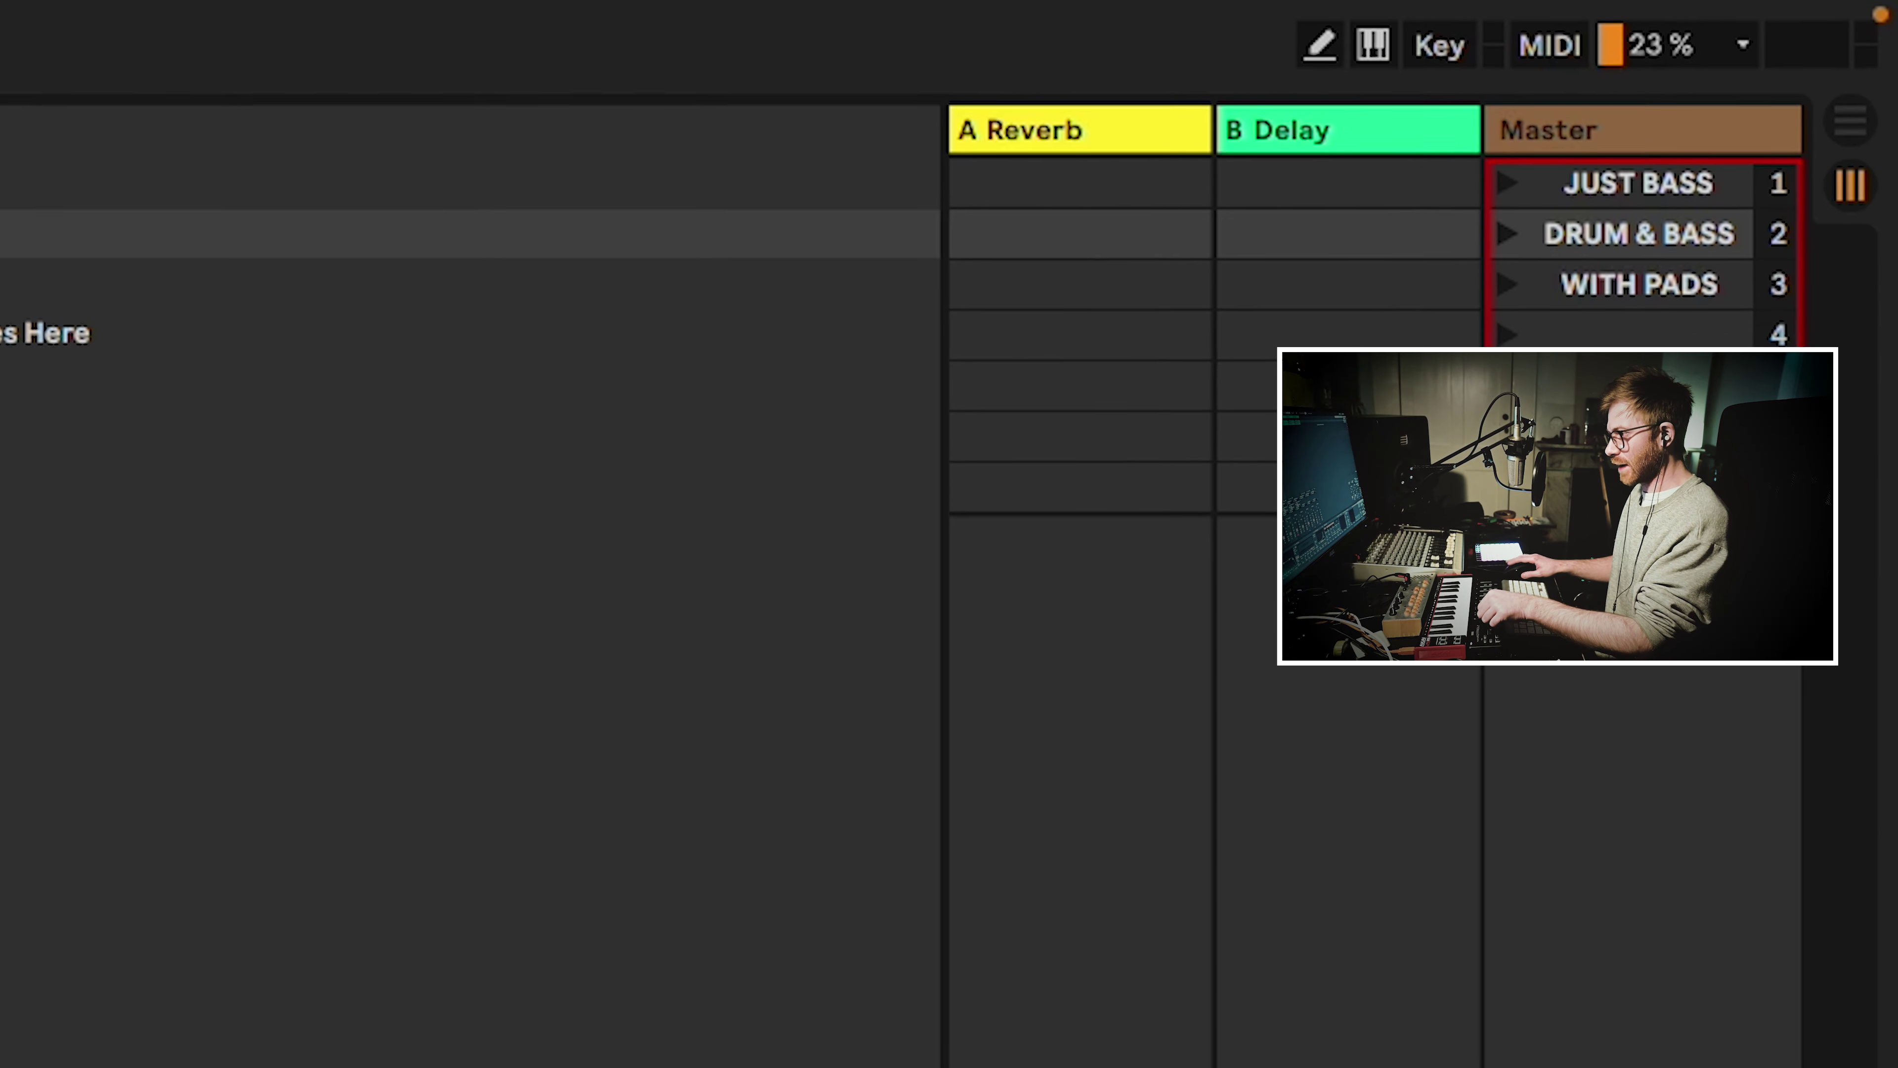
Enter MIDI Map mode and select Beat Repeat's Repeat and Grid controls on the riff bass track for controller assignment.
left_click(1560, 50)
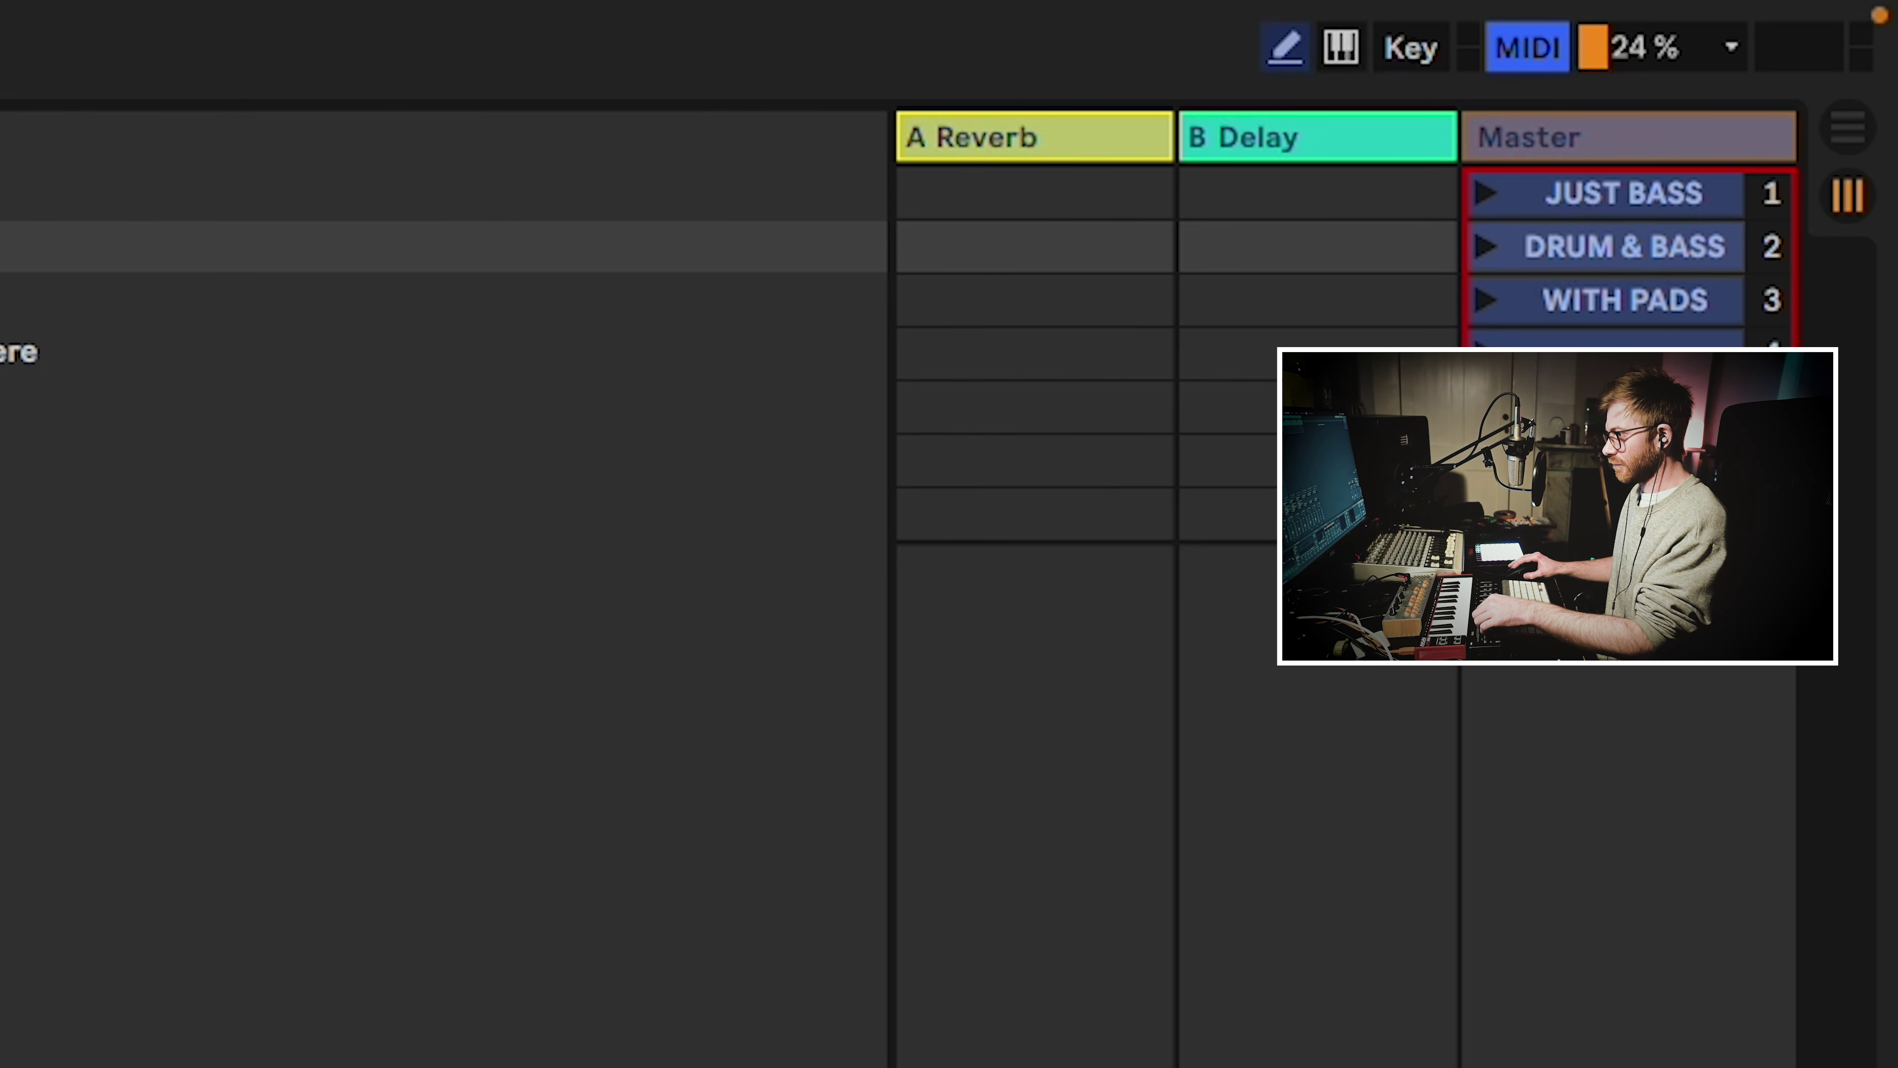
left_click(962, 984)
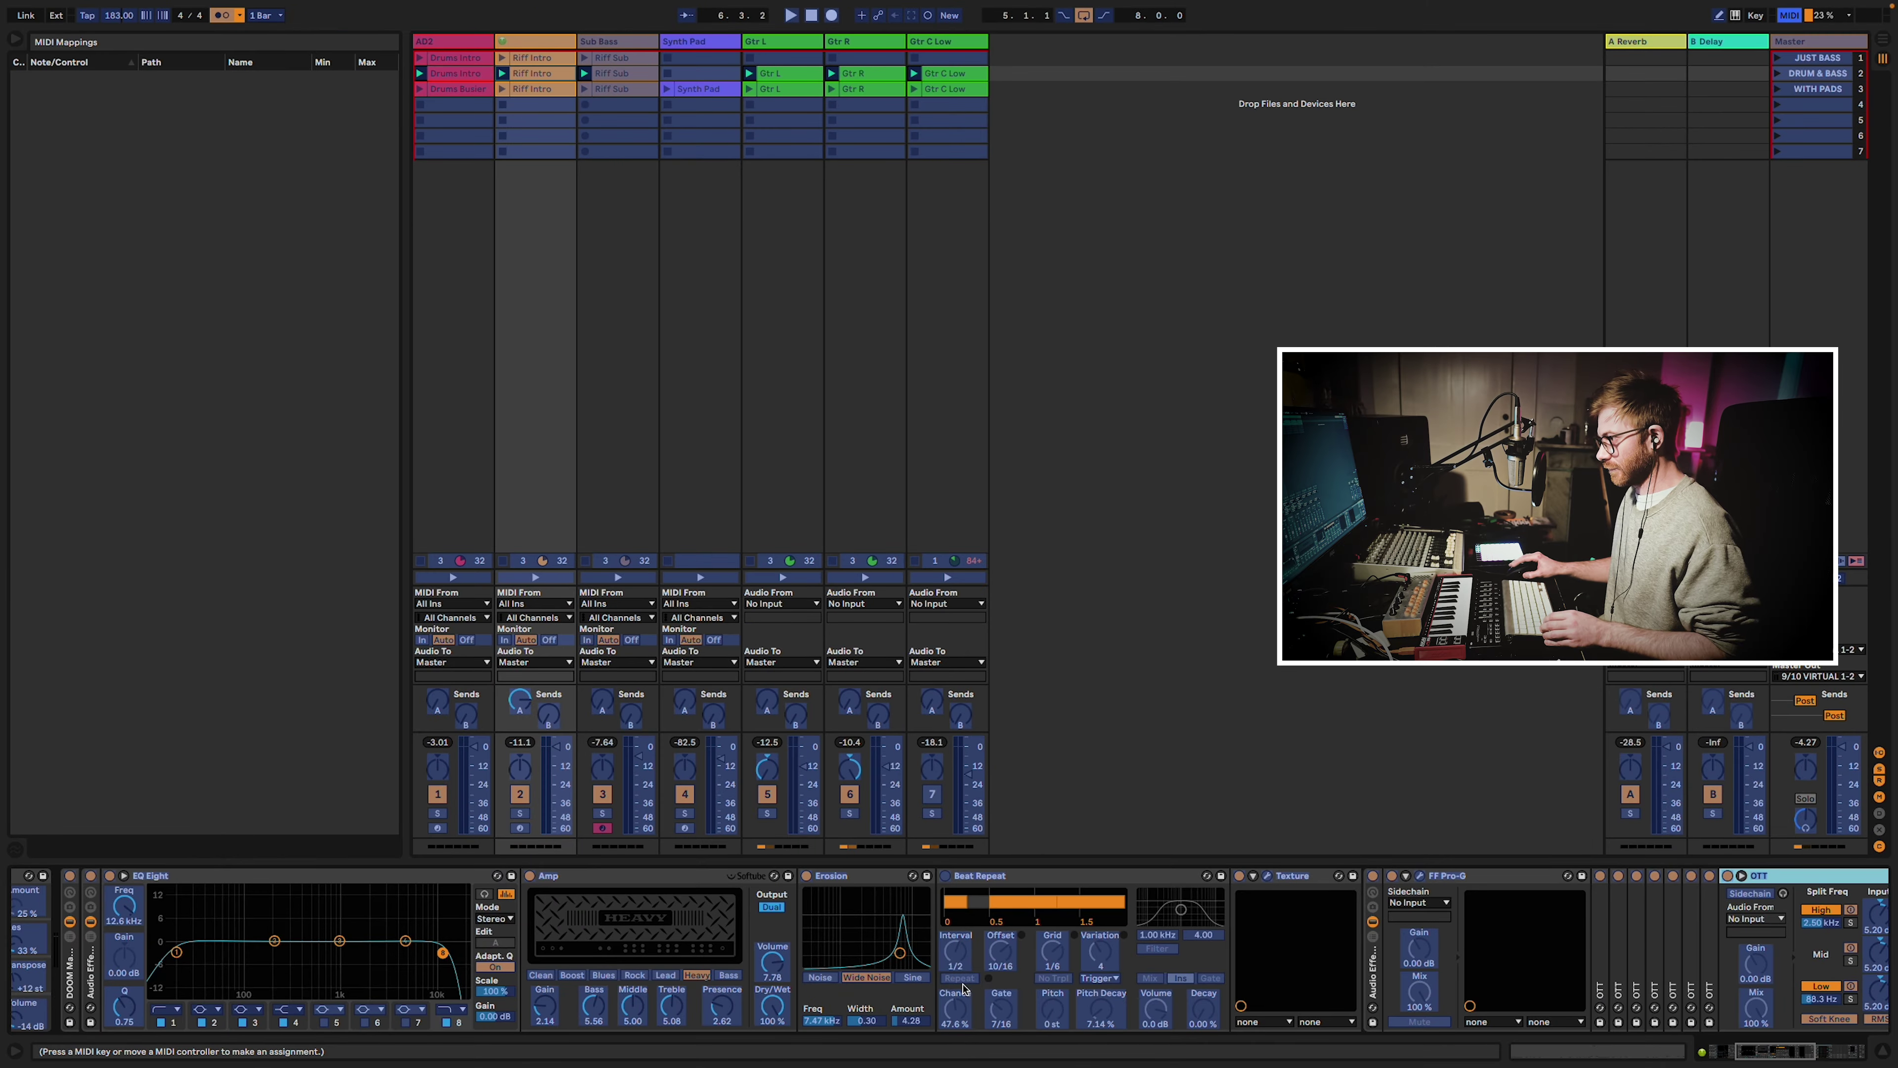
left_click(1053, 956)
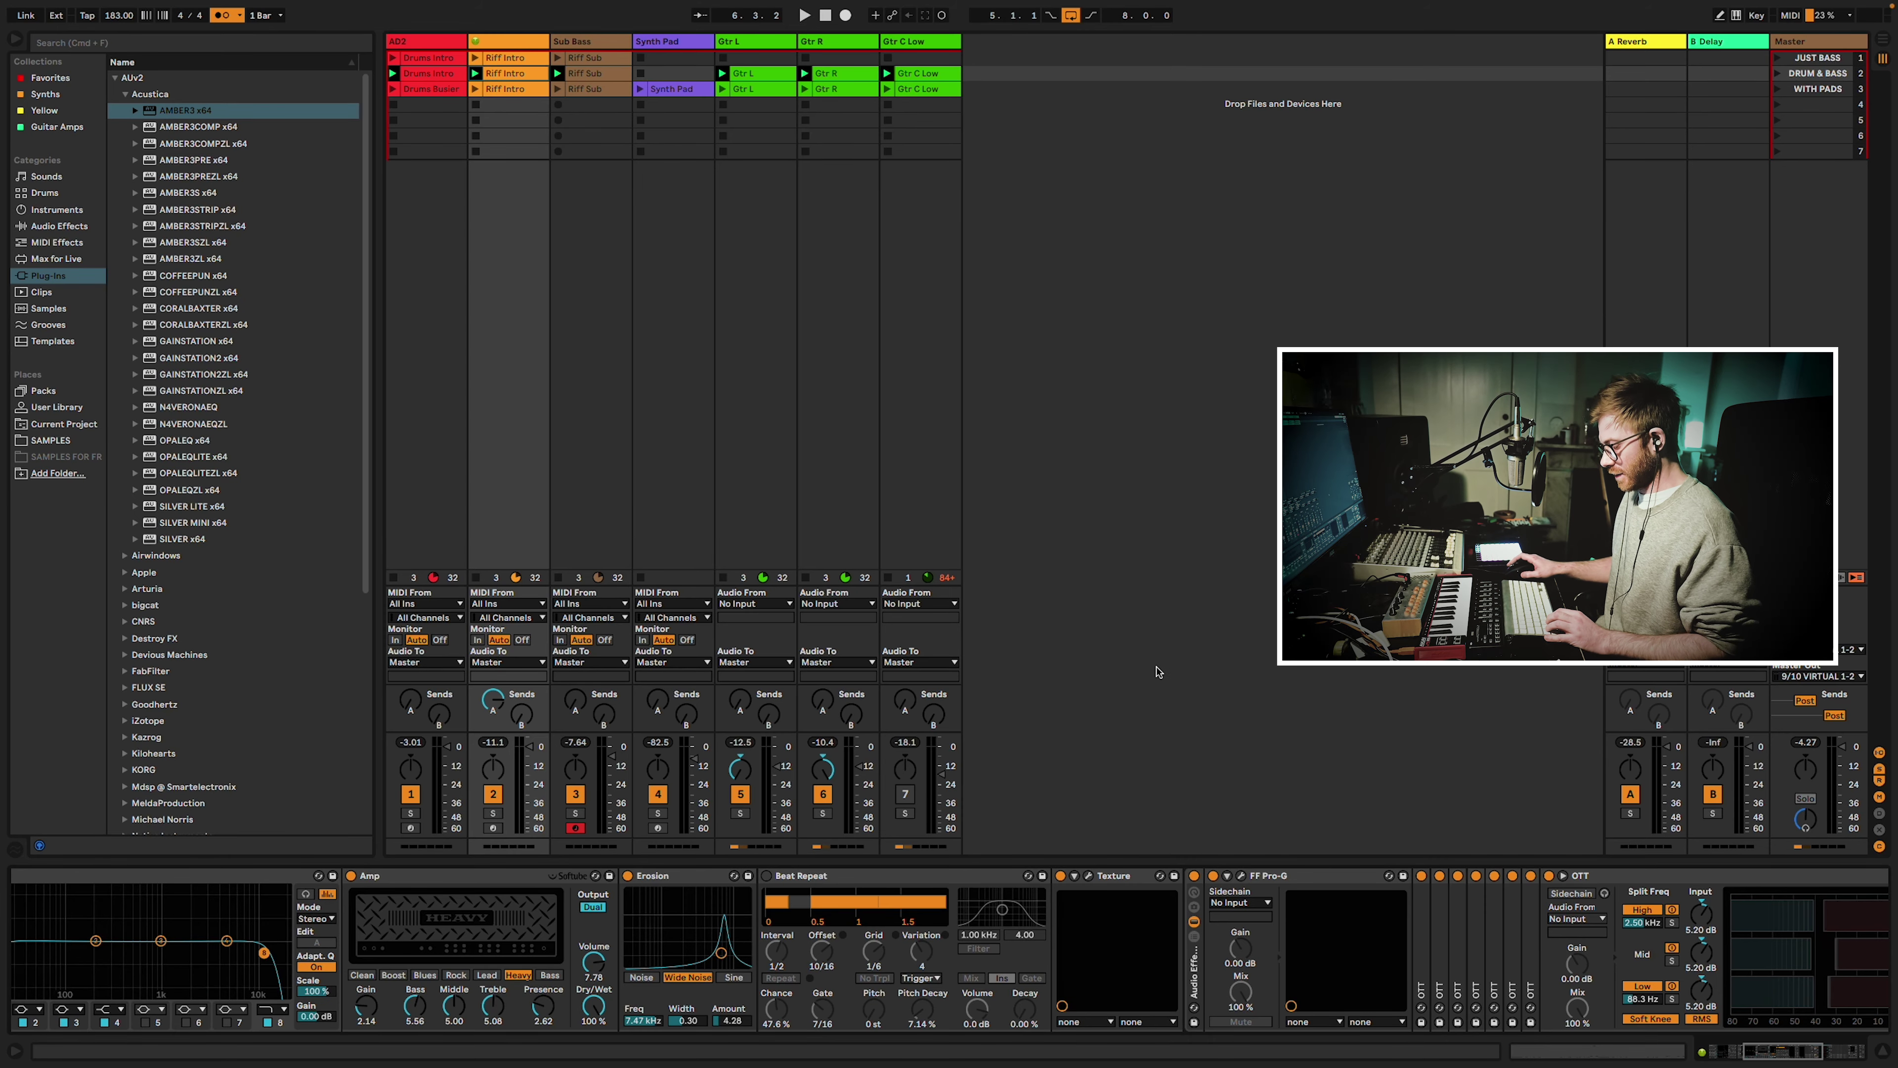
Play the loop, switch on Beat Repeat on the riff bass track and set its Chance to 0%.
key("space")
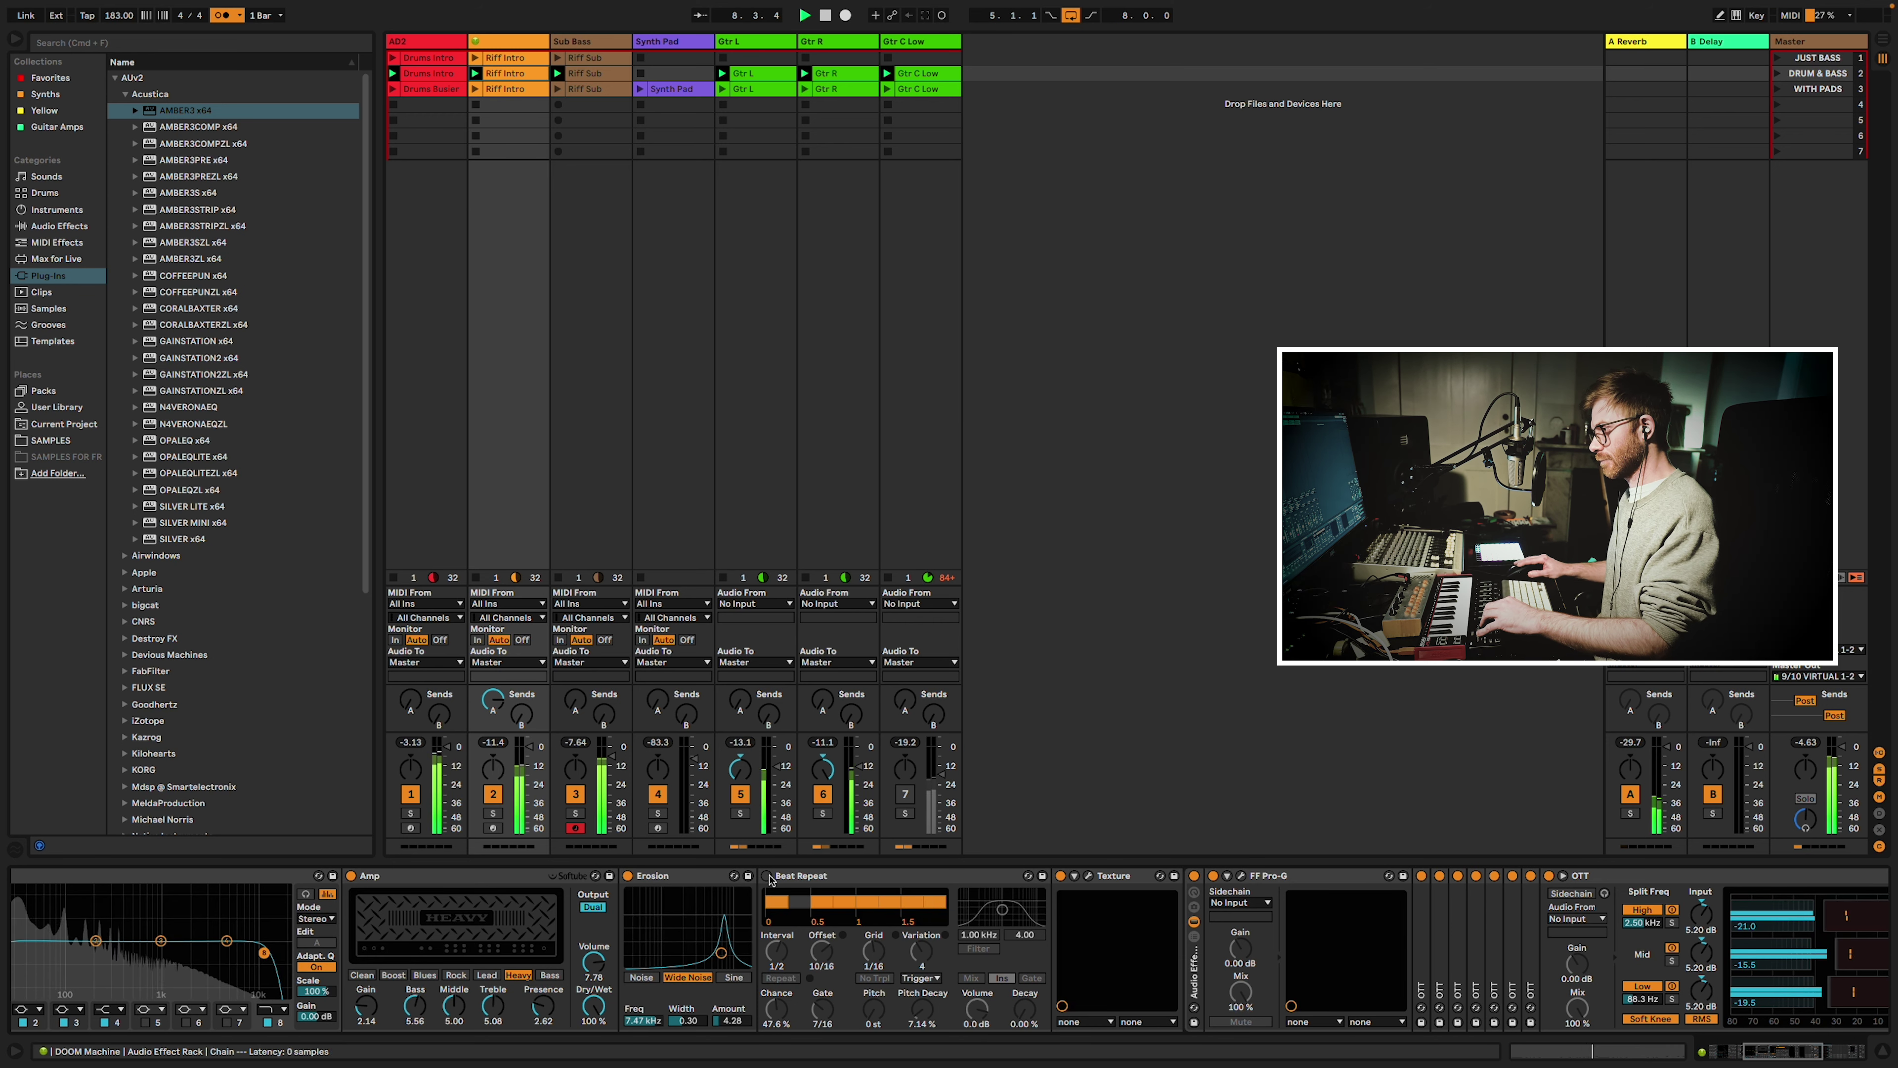
left_click(767, 875)
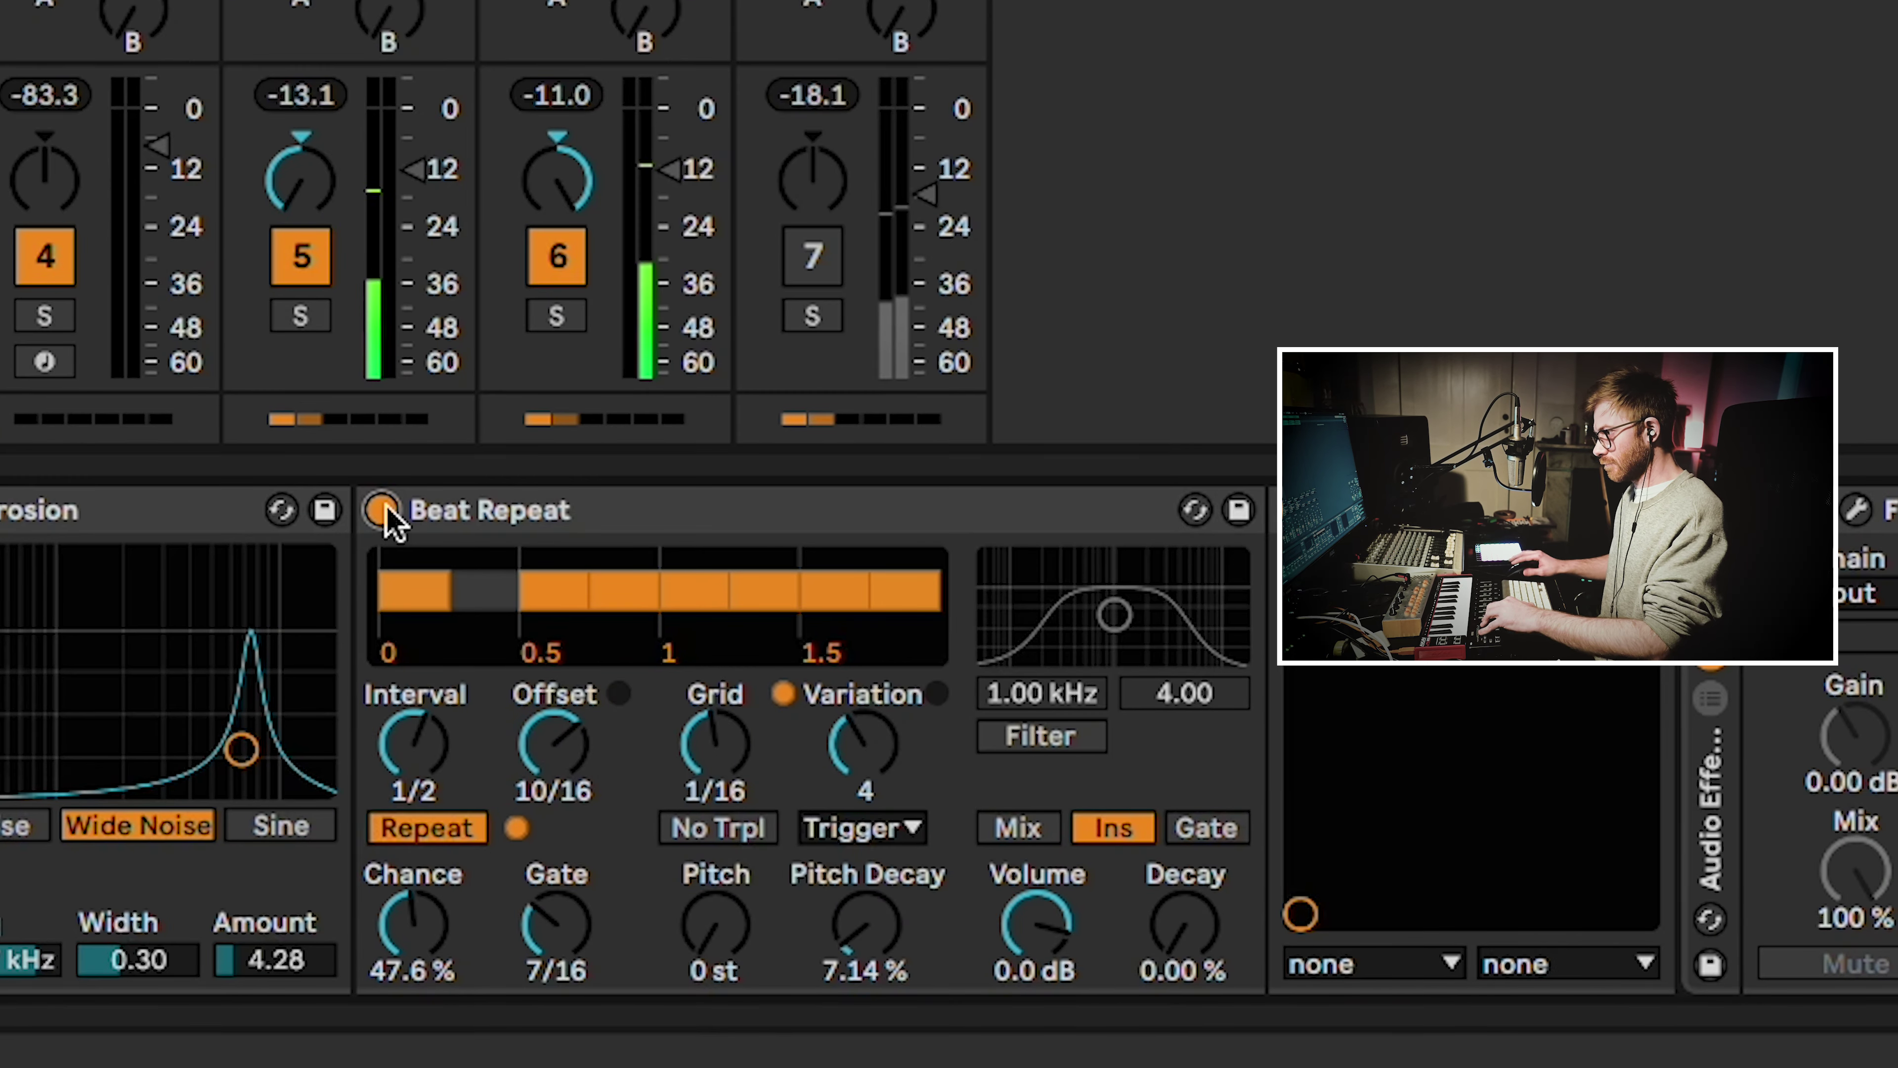
left_click_drag(407, 945, 407, 1024)
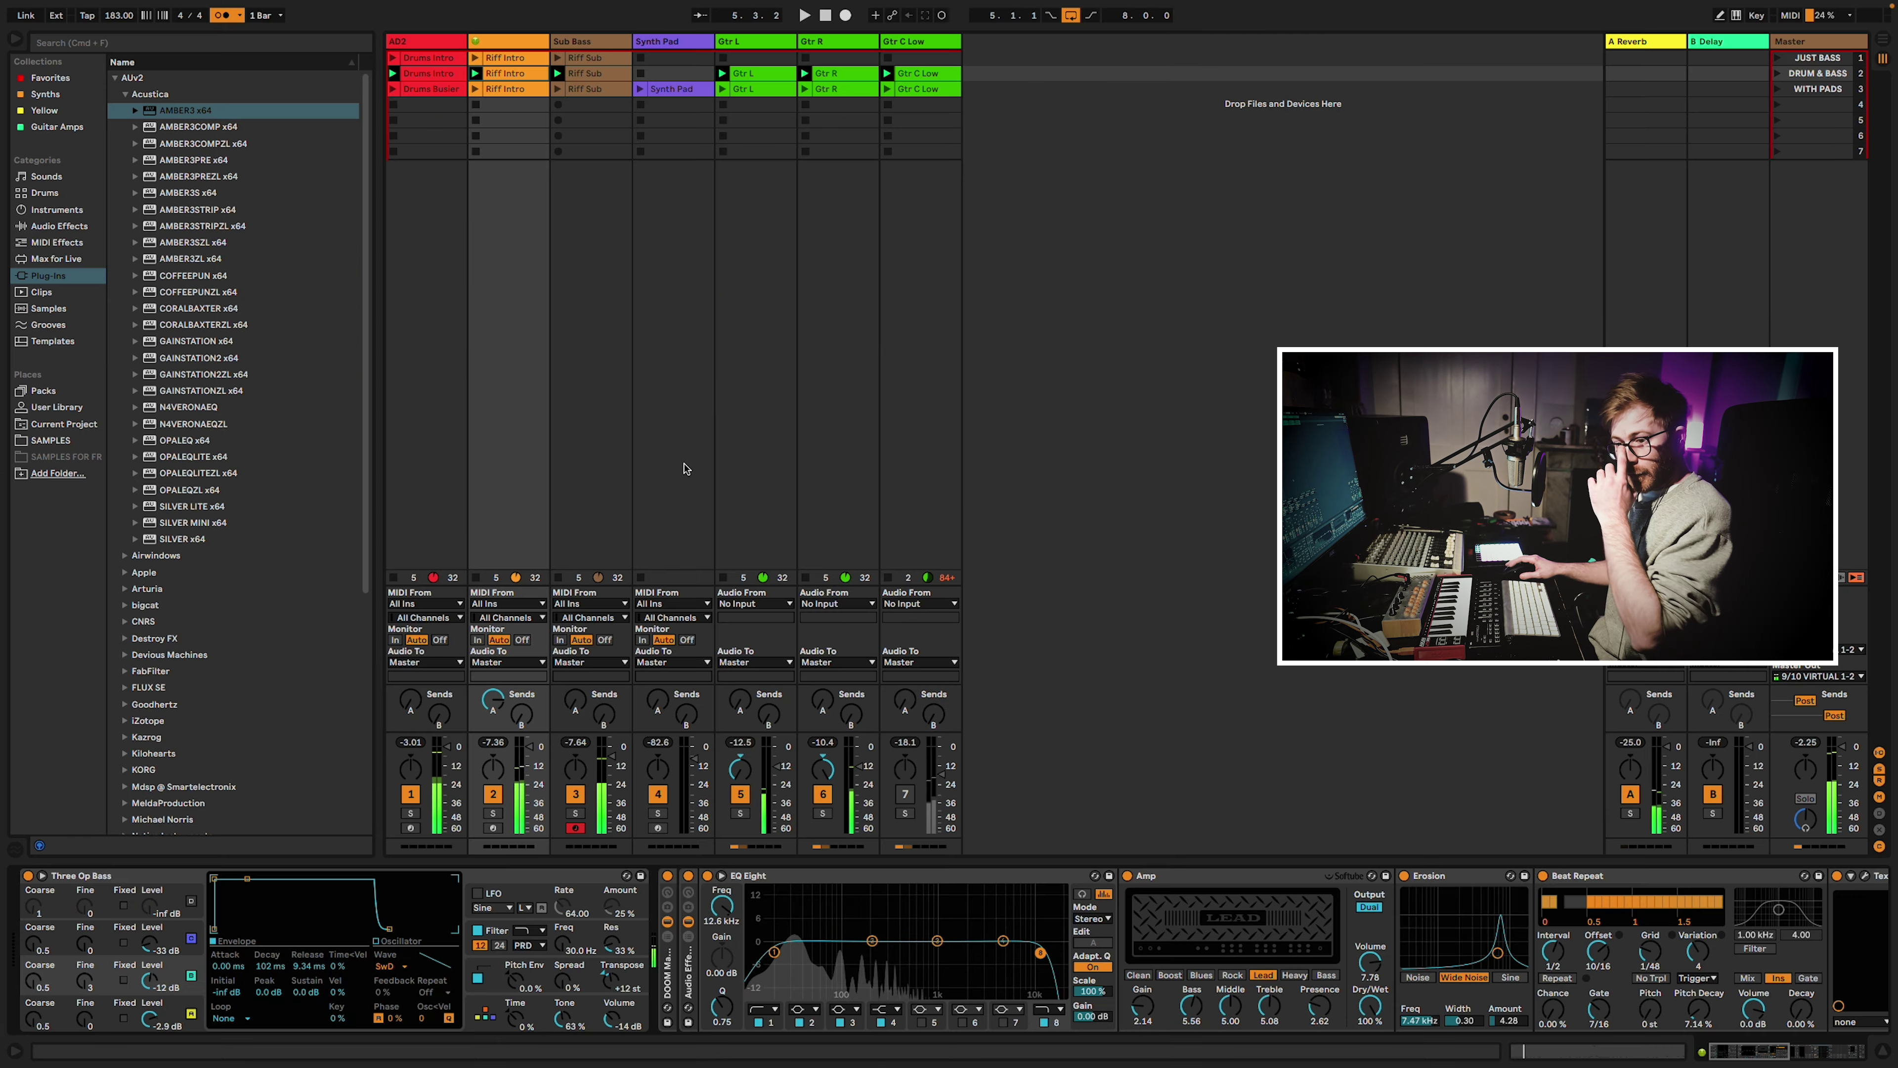
scroll(813, 935, "right", 10)
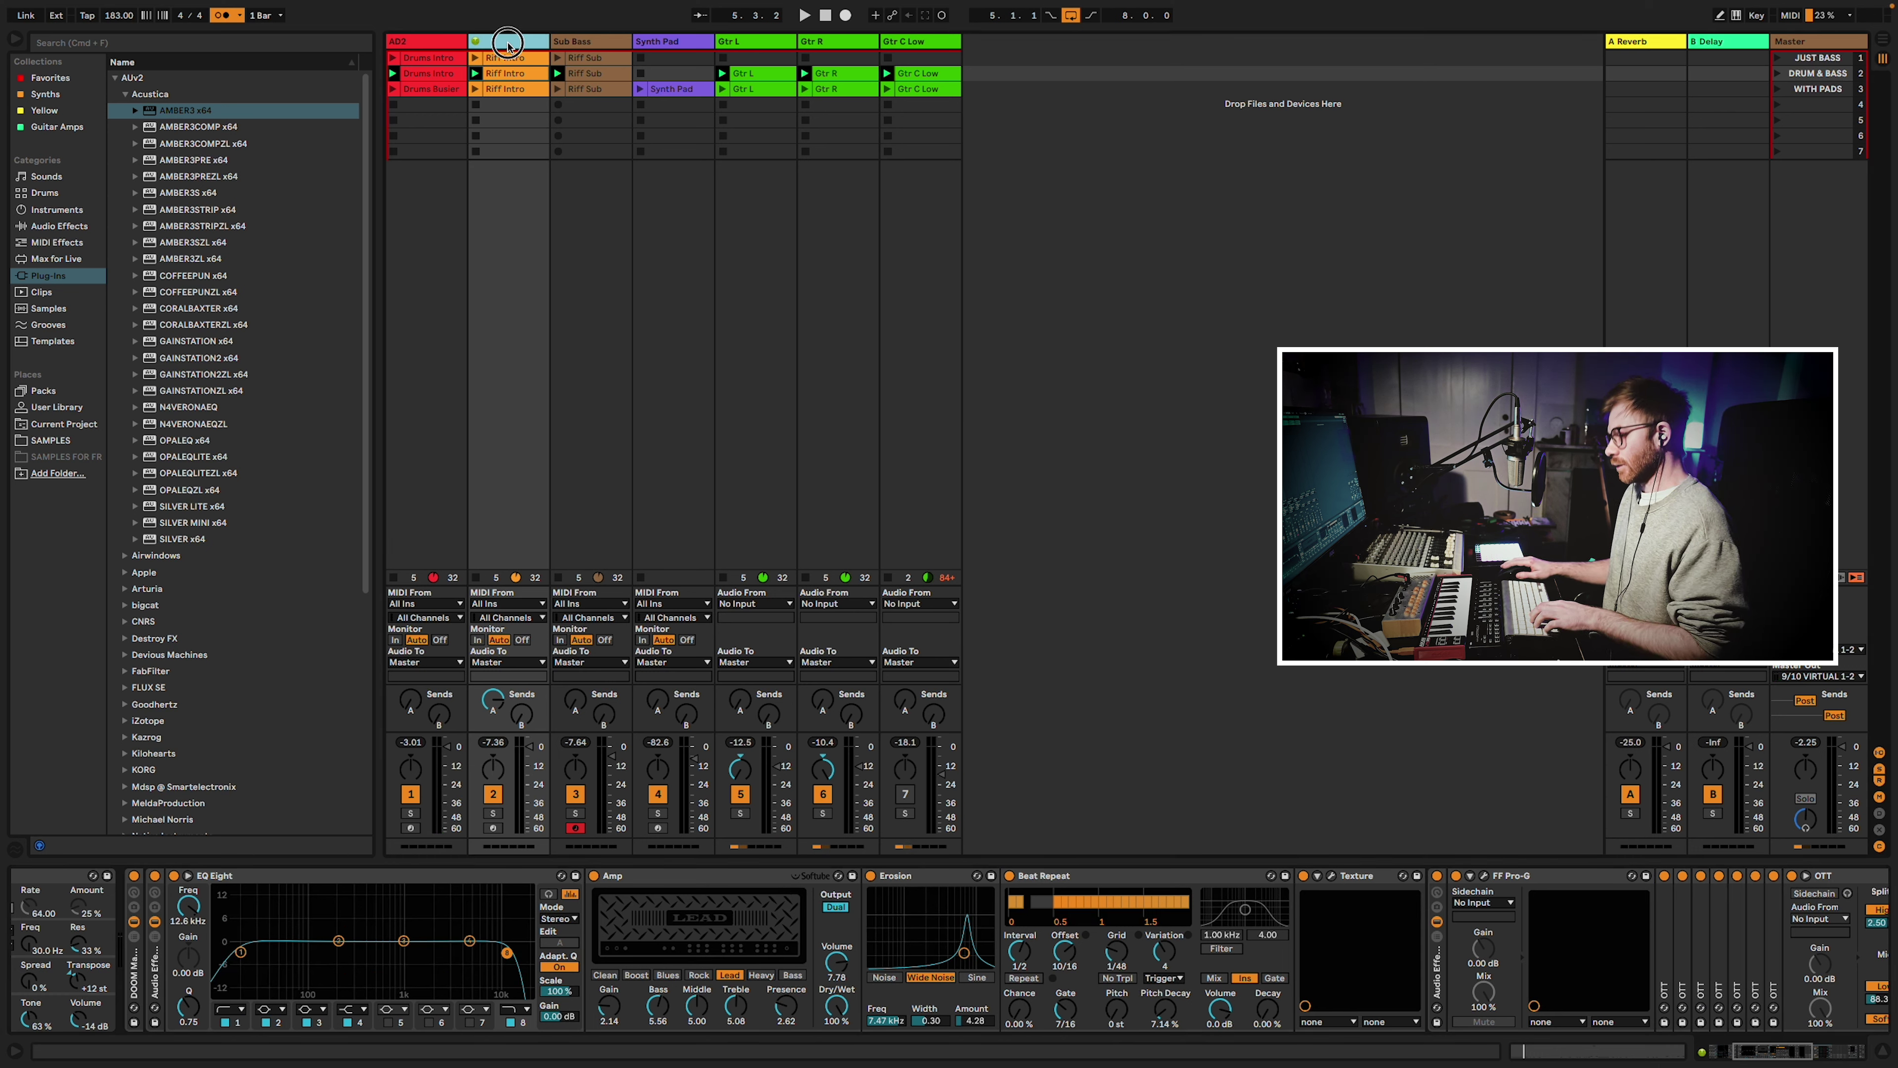
Insert an audio track after the riff bass track and rename it "Vanilla Bass".
key("super+t")
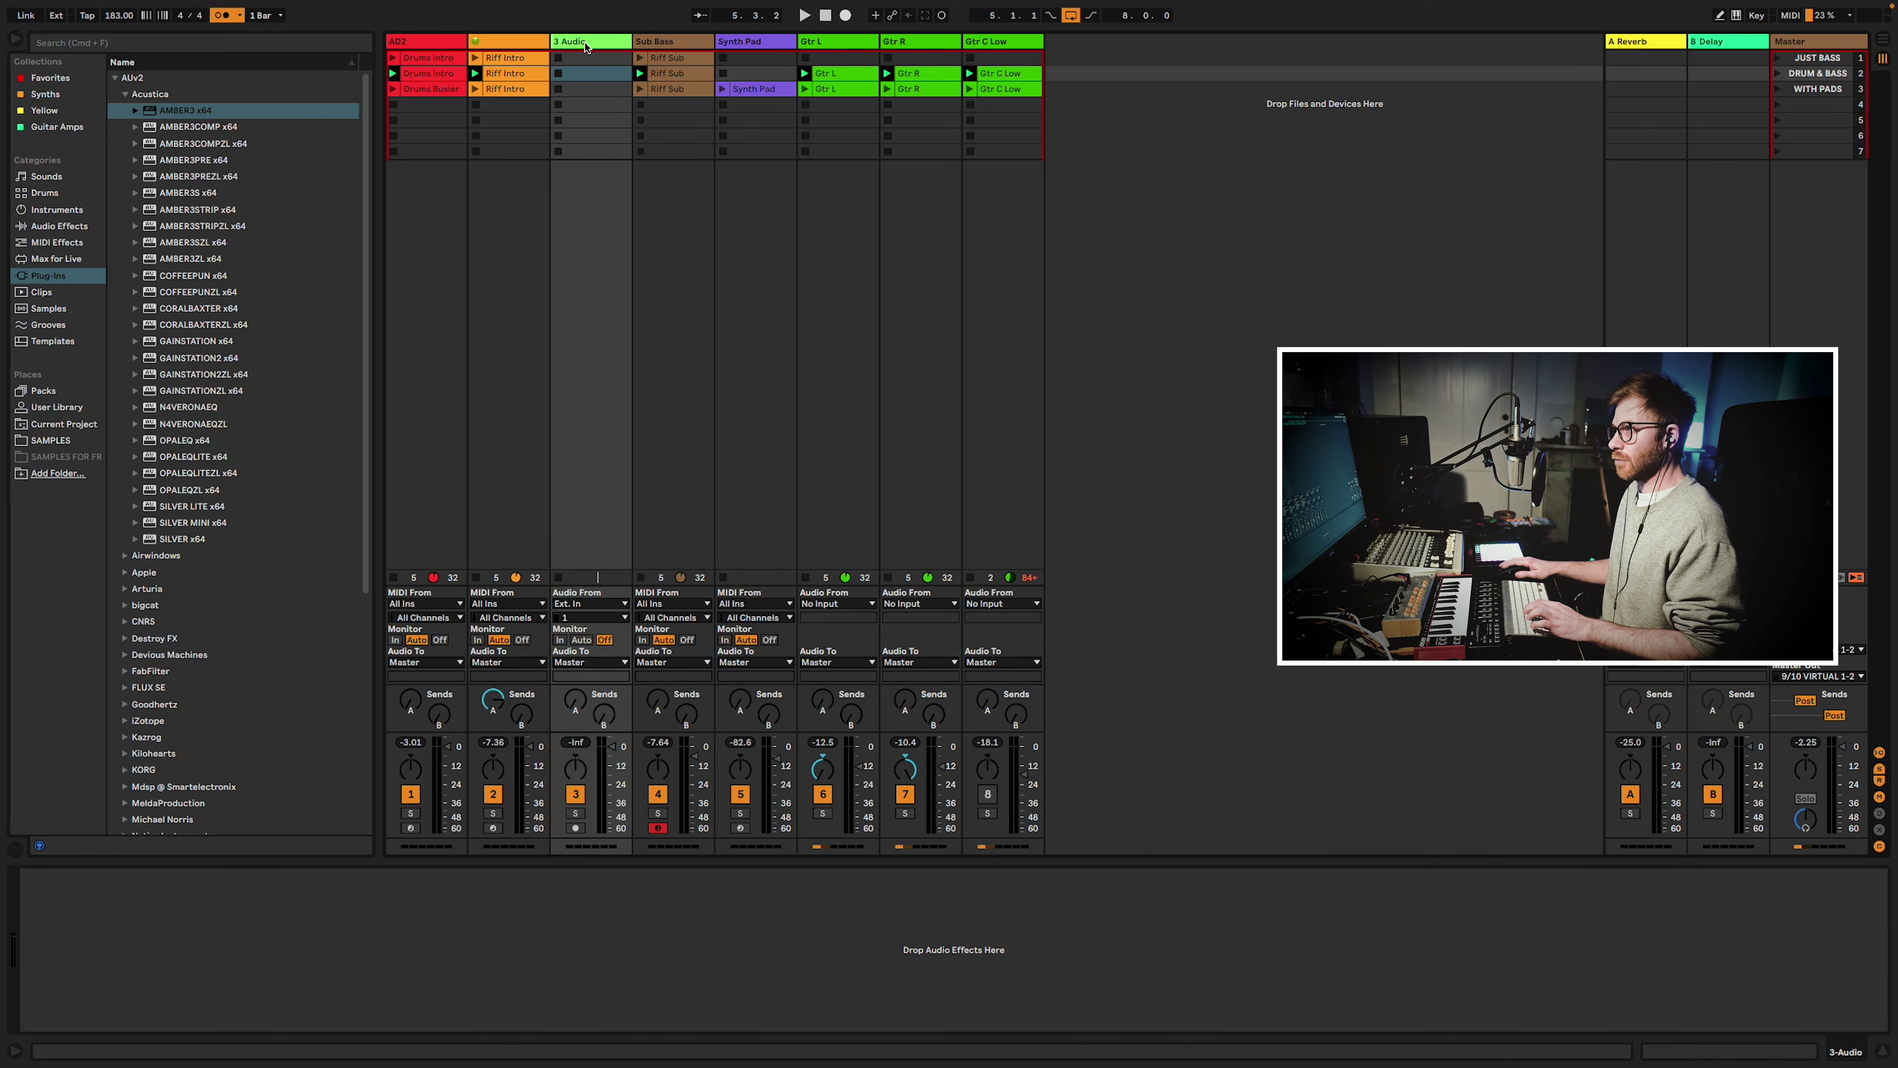
right_click(584, 44)
left_click(618, 120)
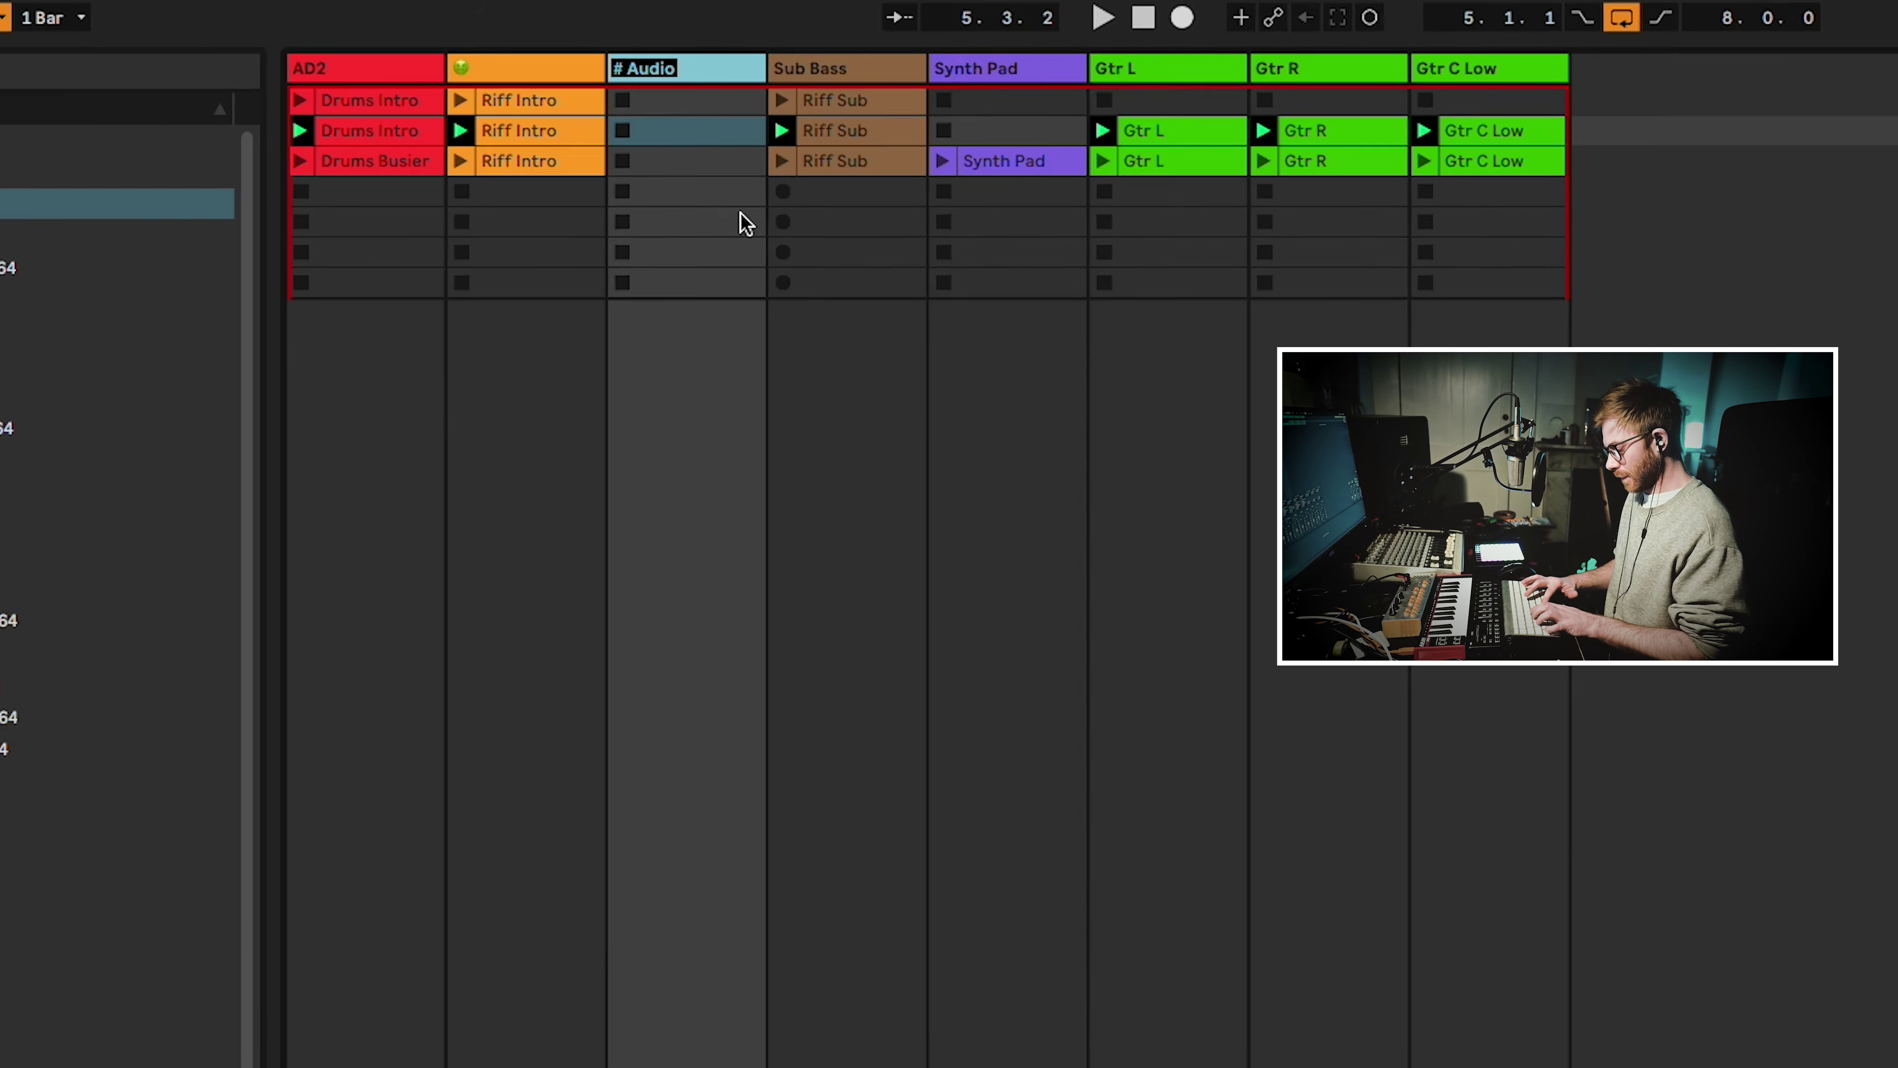
type("Vanill")
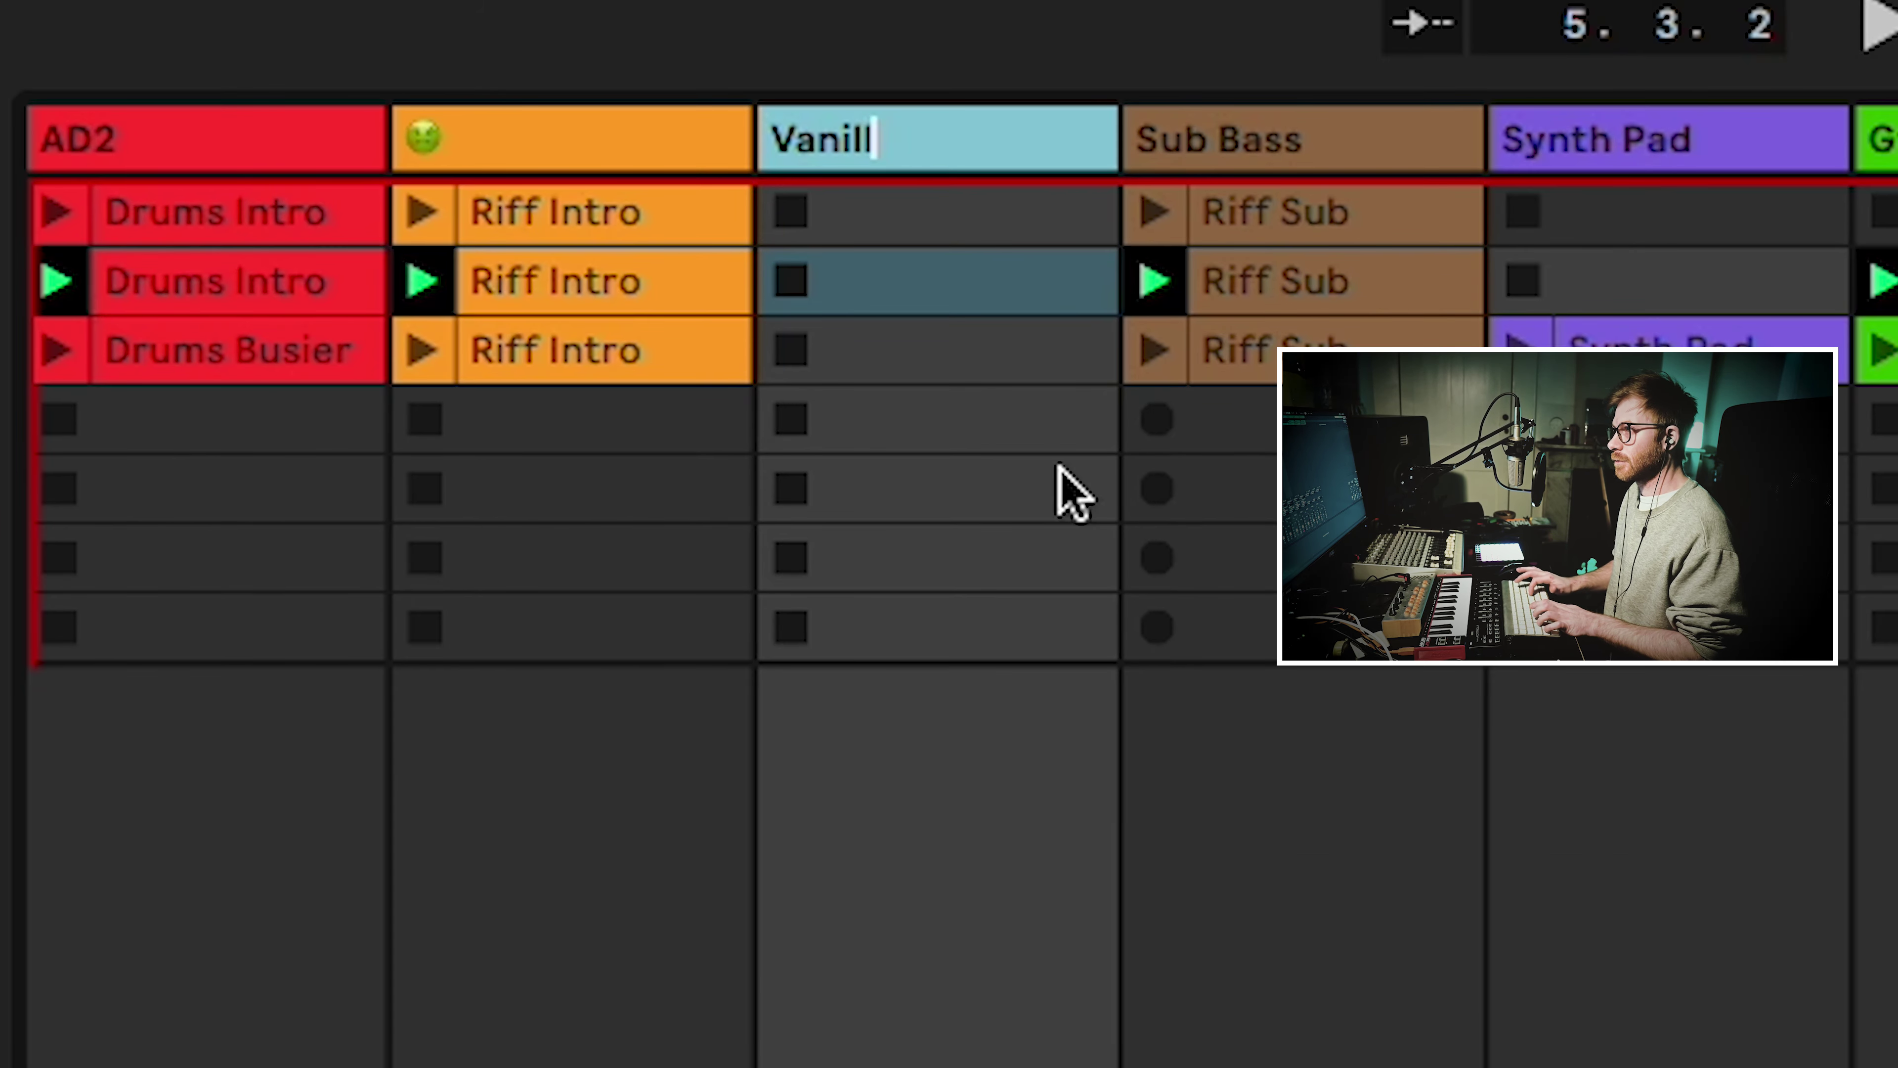
type("a Bass")
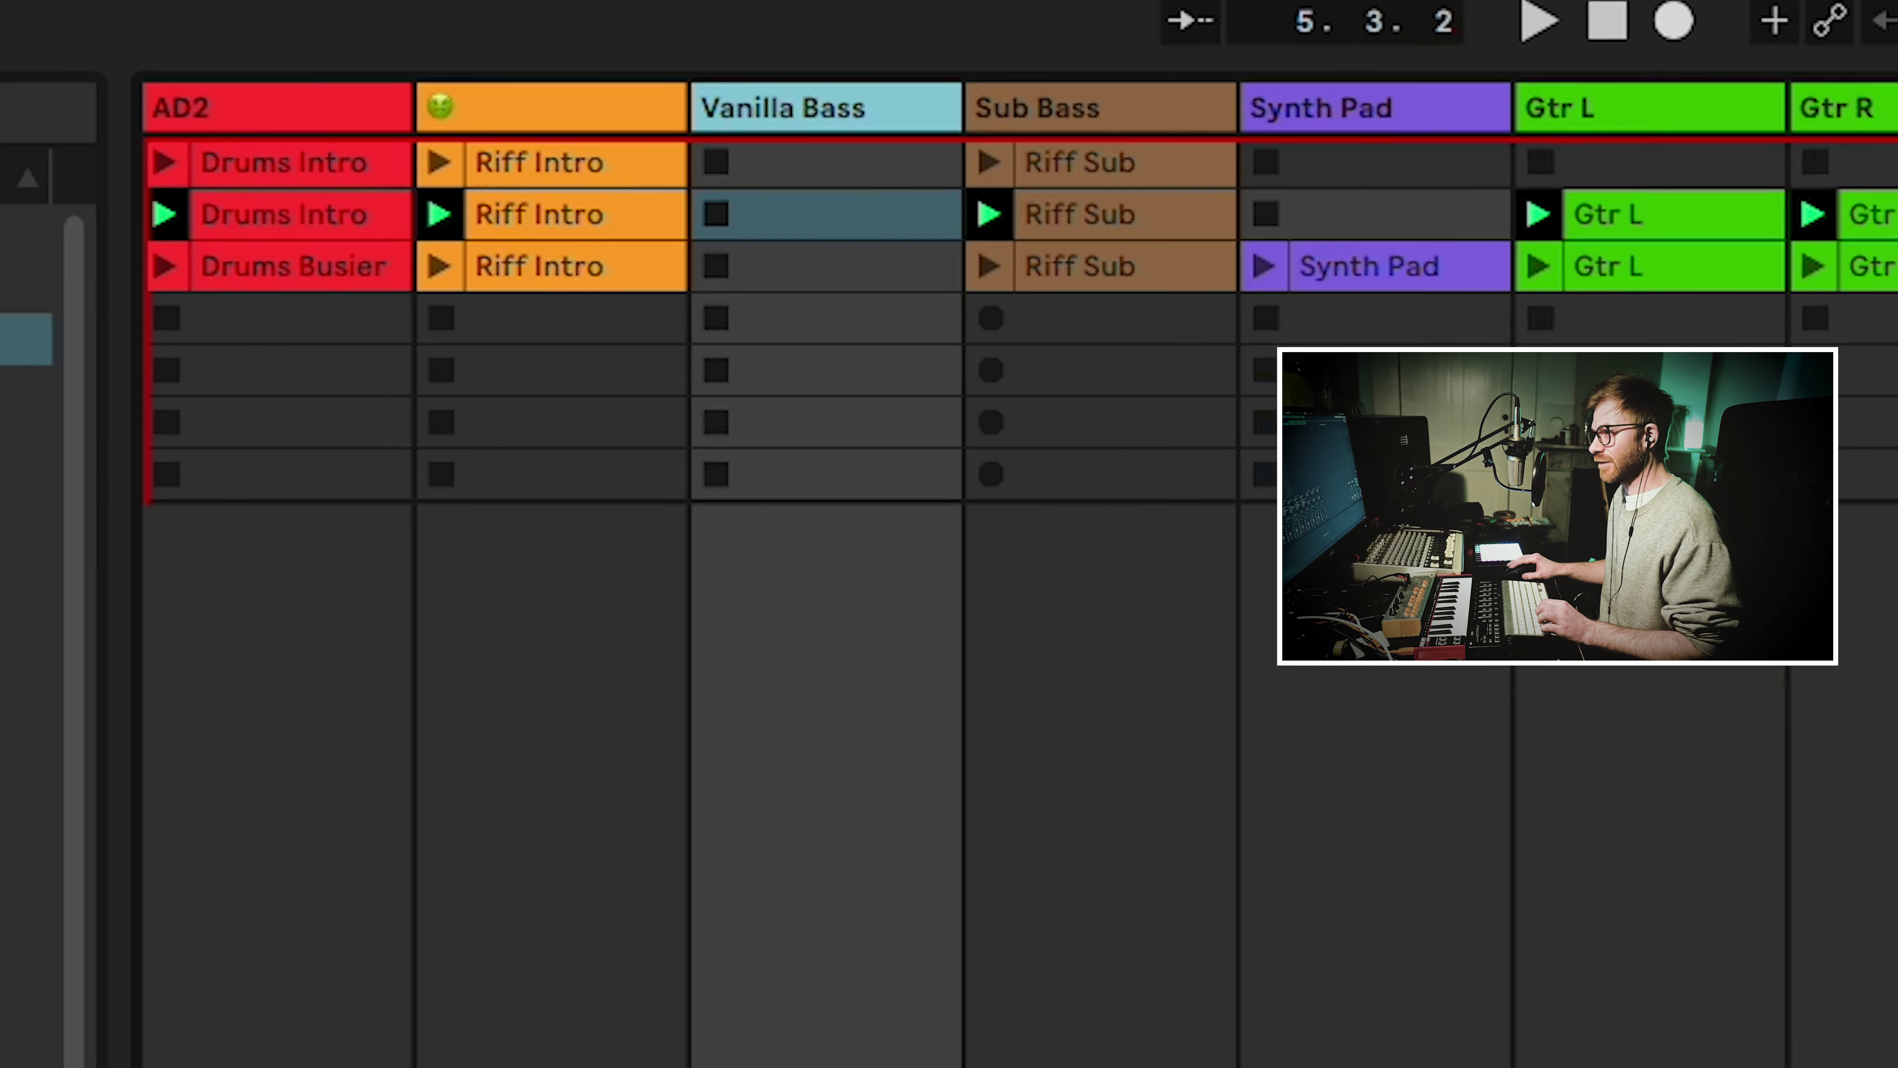
Route the riff bass track's Post Mixer output into Vanilla Bass, arm it, test the signal, and set its monitoring to Off.
left_click(591, 604)
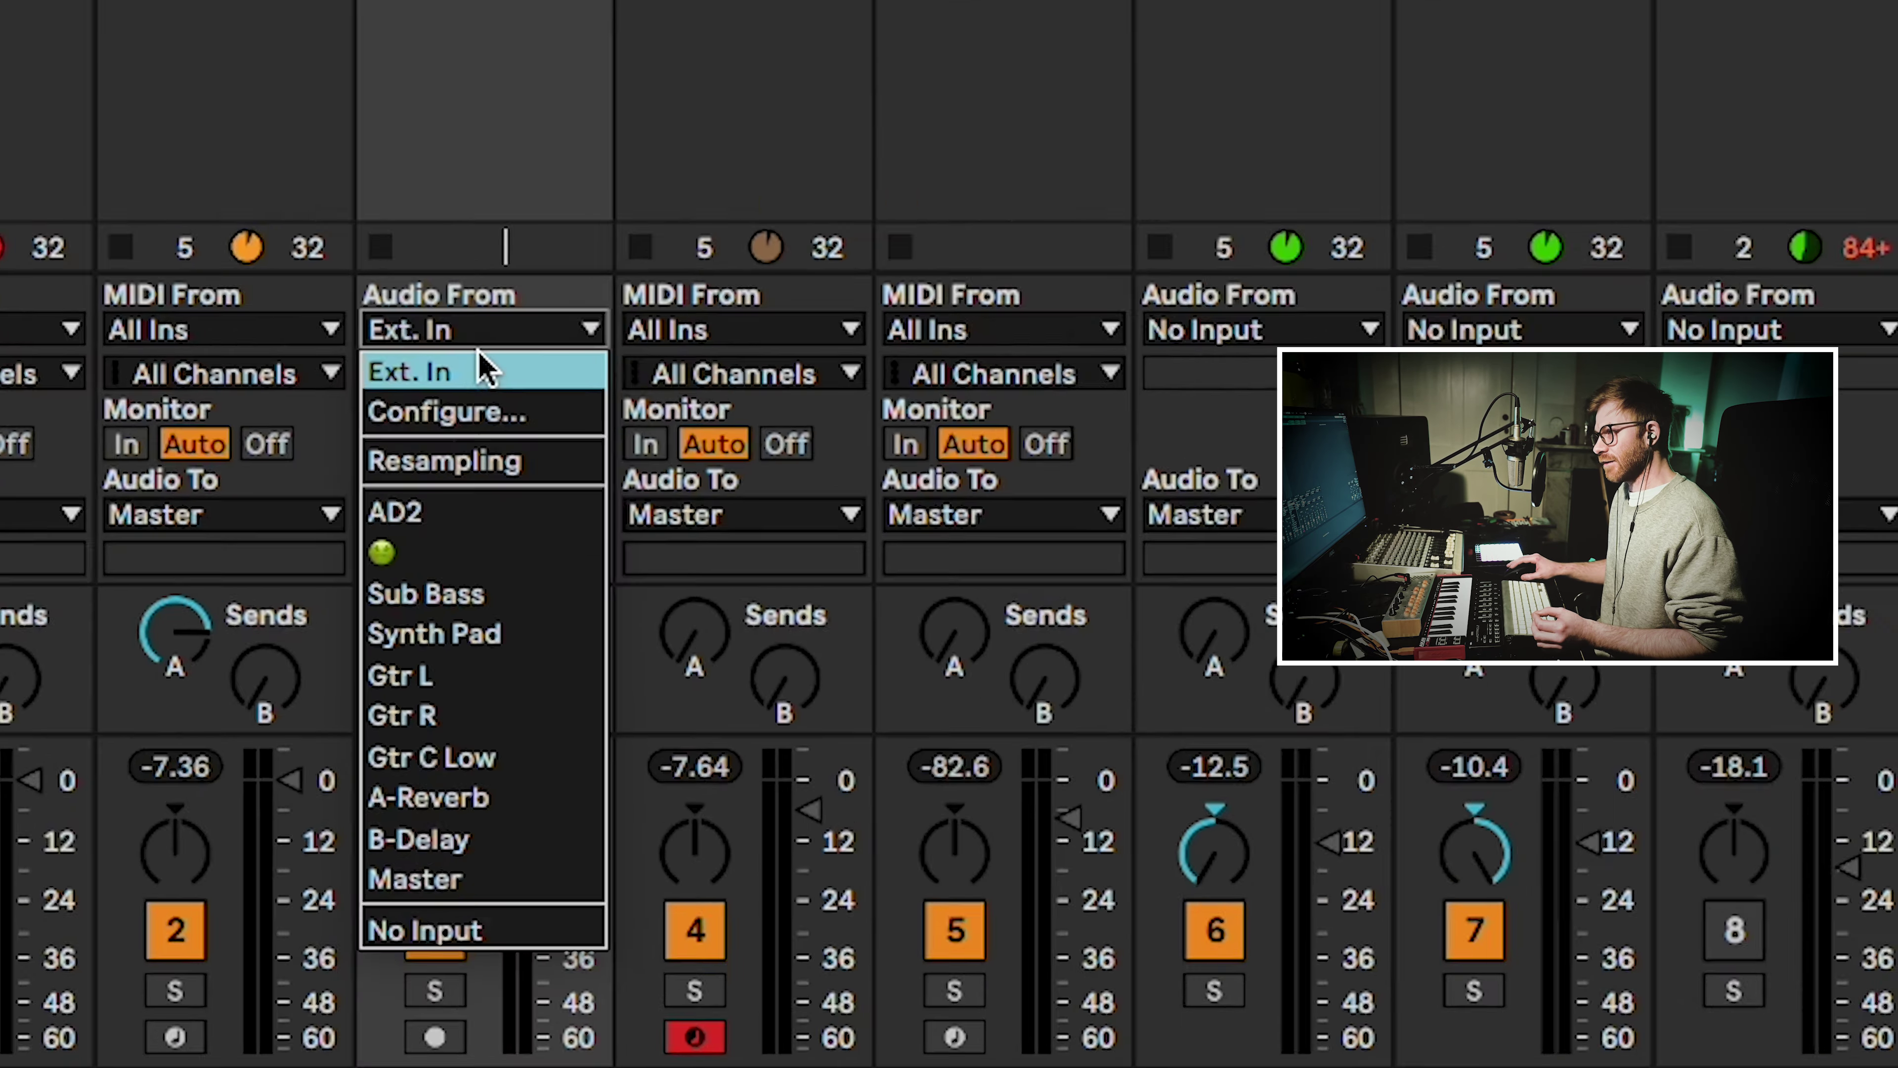
left_click(590, 674)
key("c")
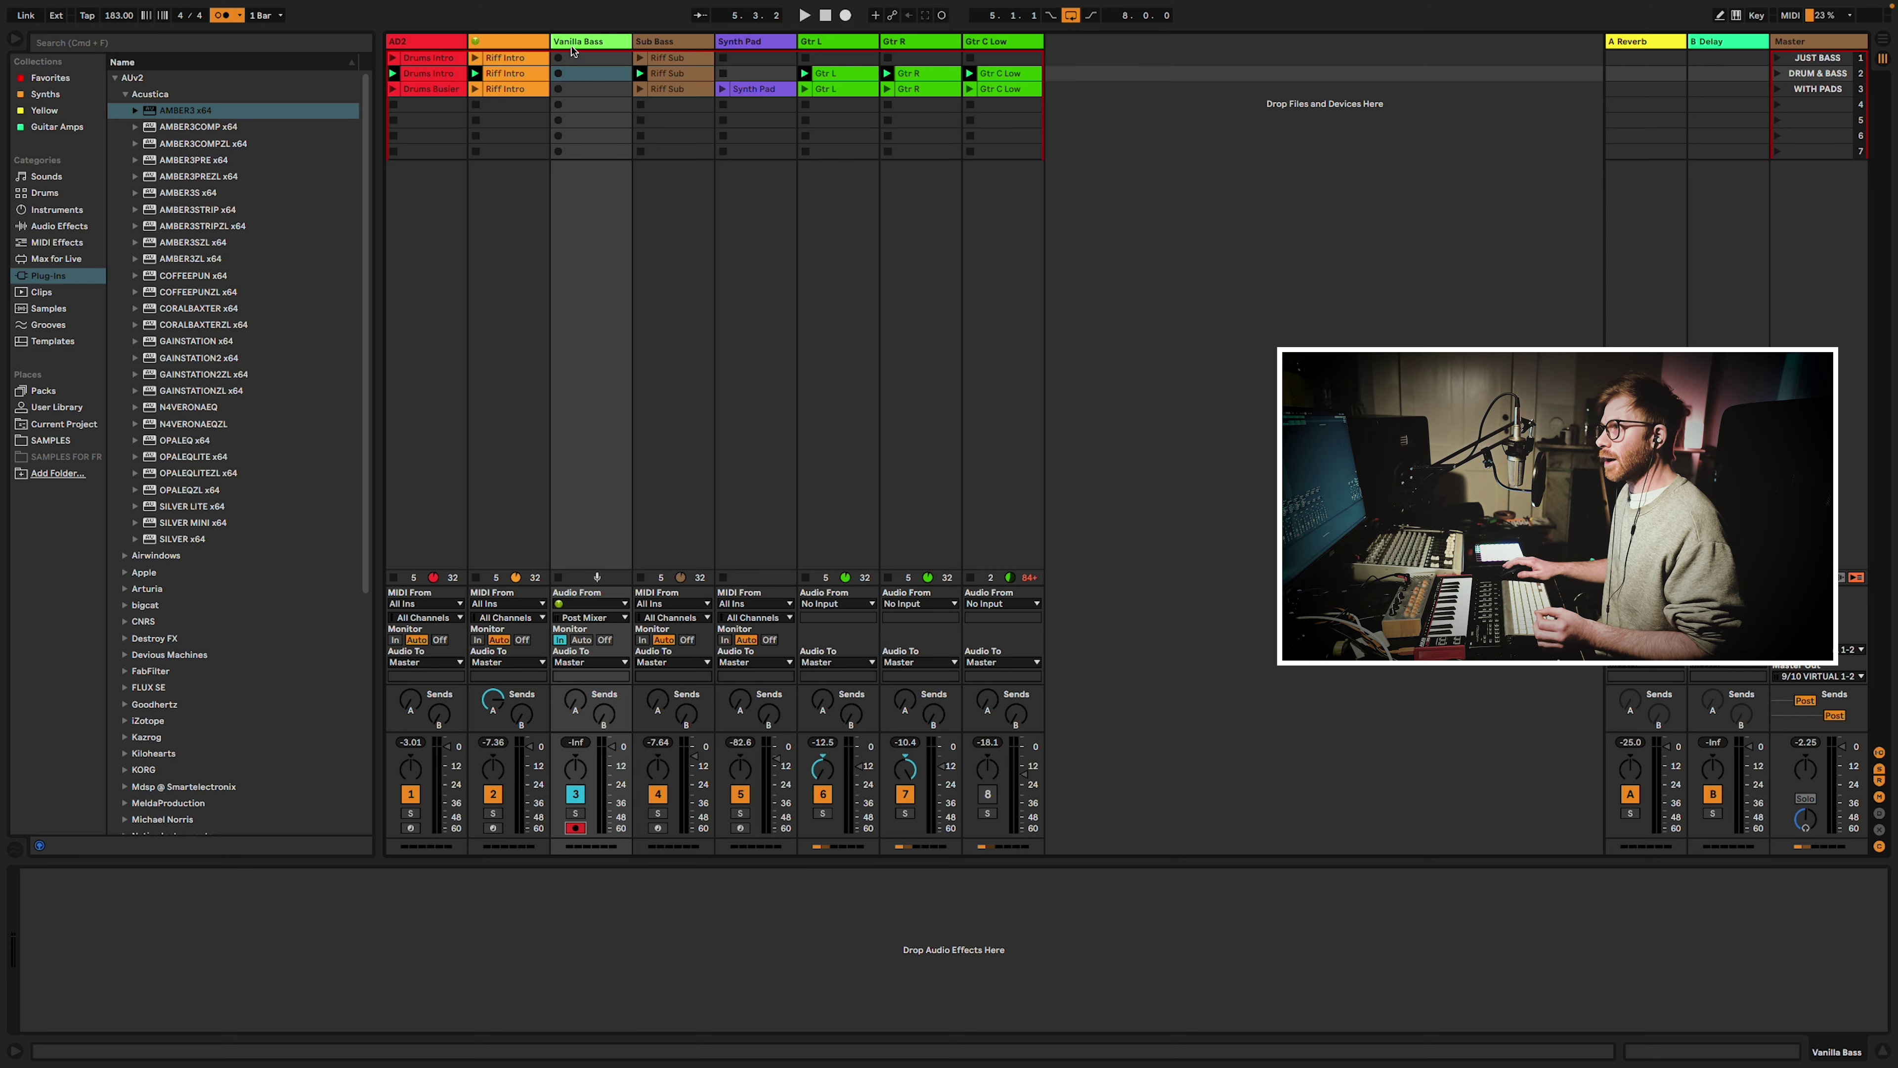
left_click(574, 44)
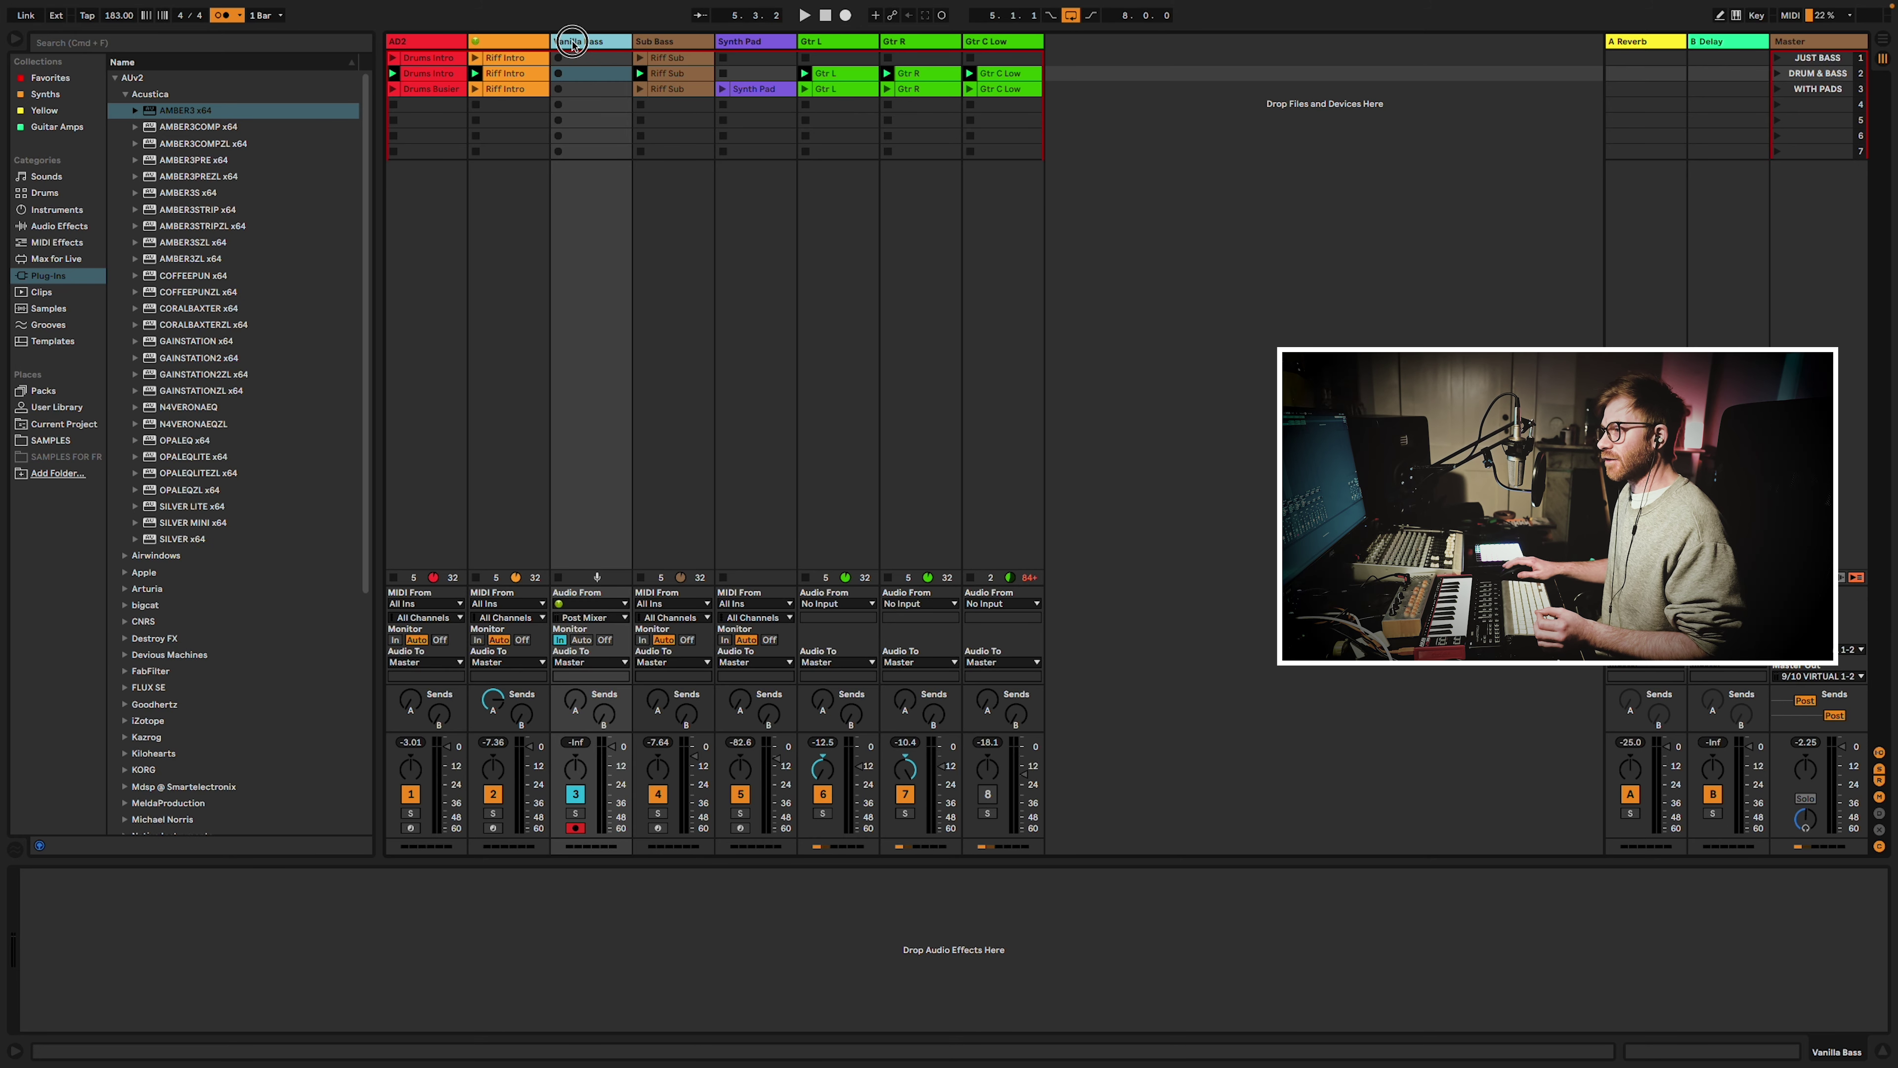
key("space")
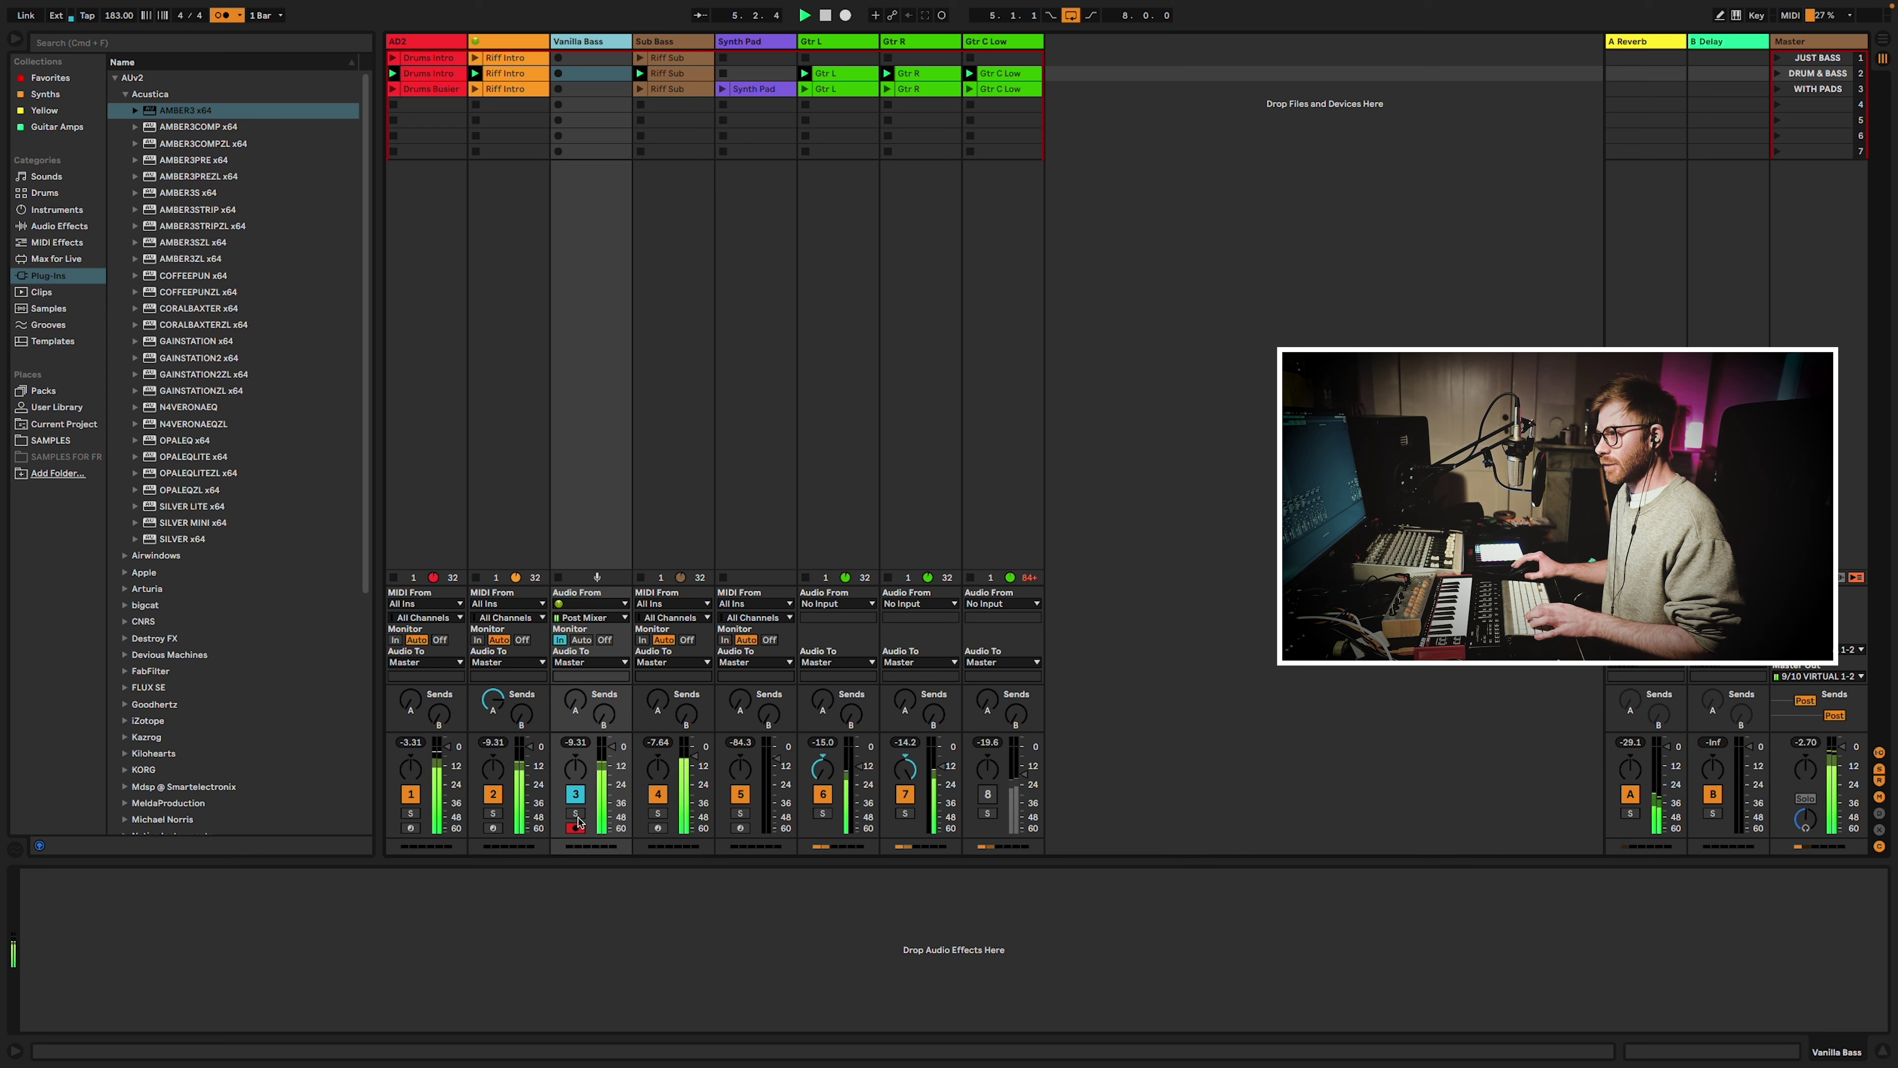
left_click(604, 641)
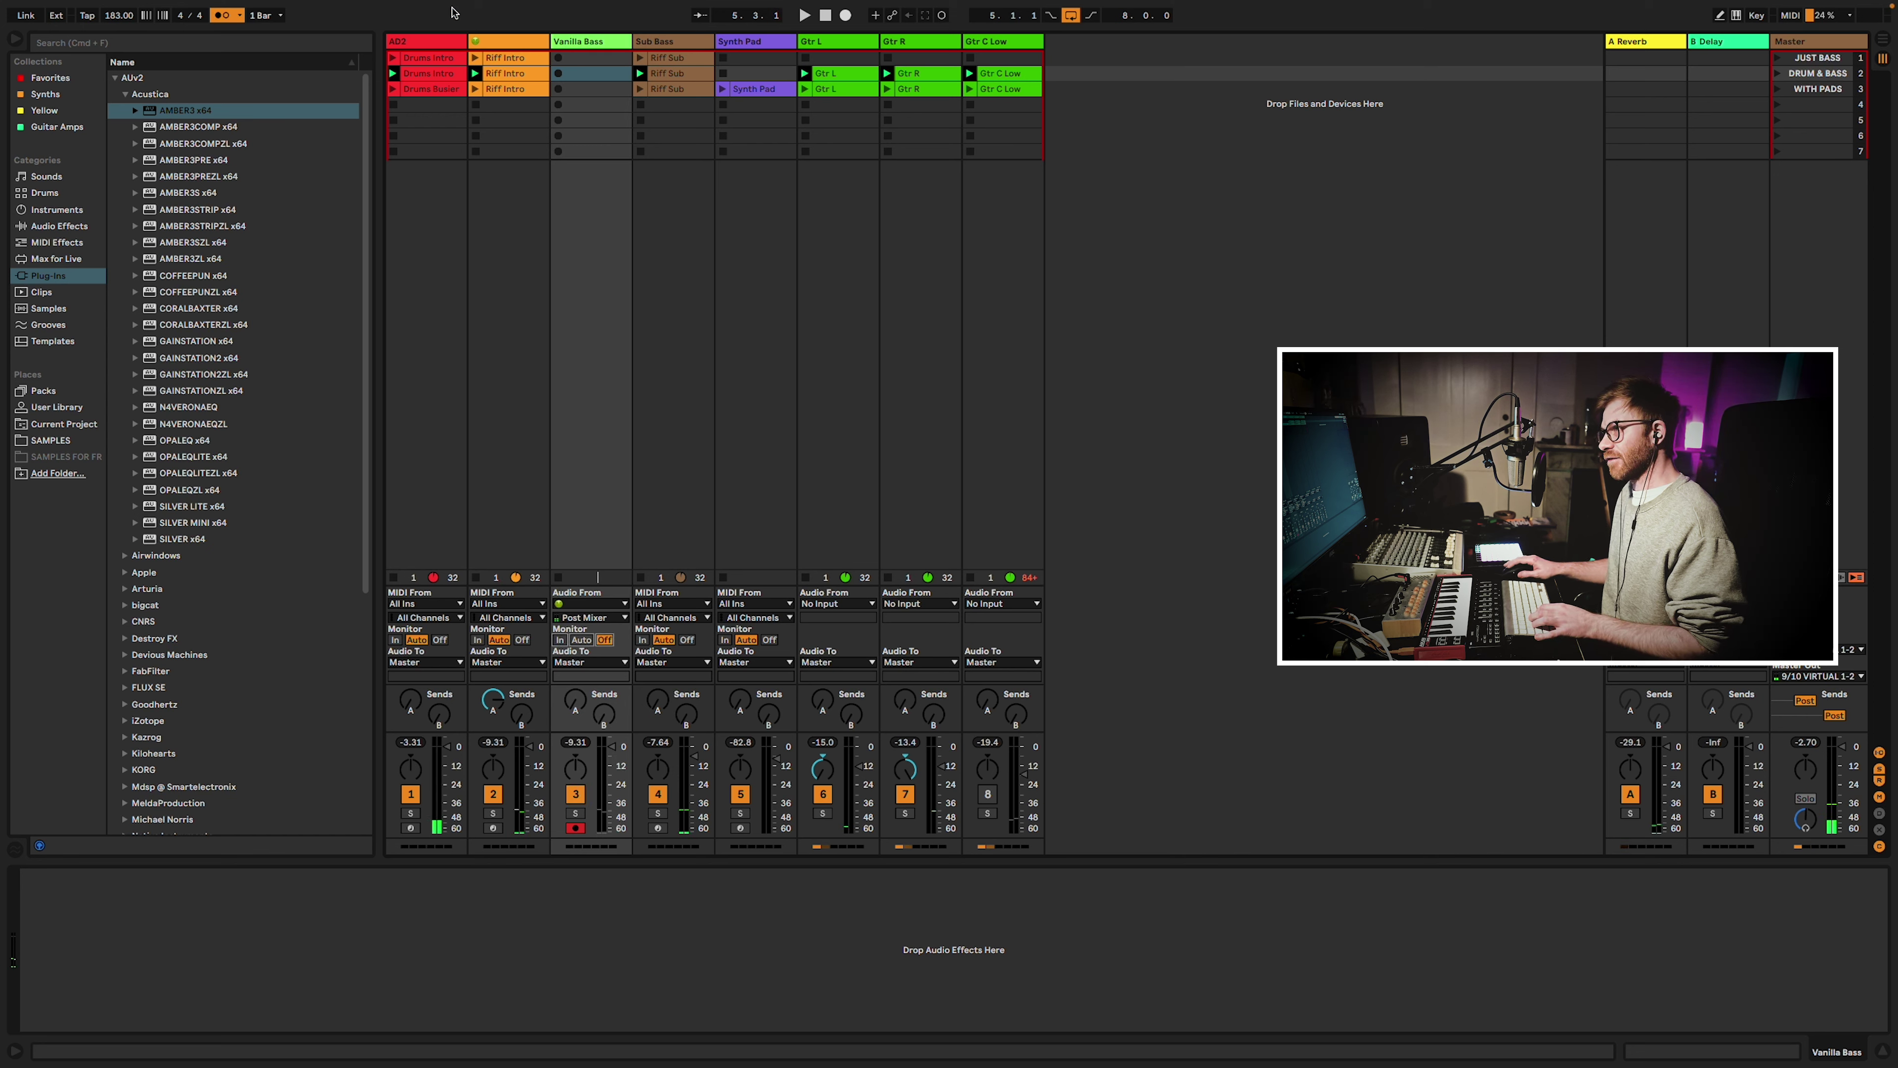
Record the riff bass loop as audio onto the Vanilla Bass track in Arrangement View.
left_click(504, 43)
left_click(591, 43)
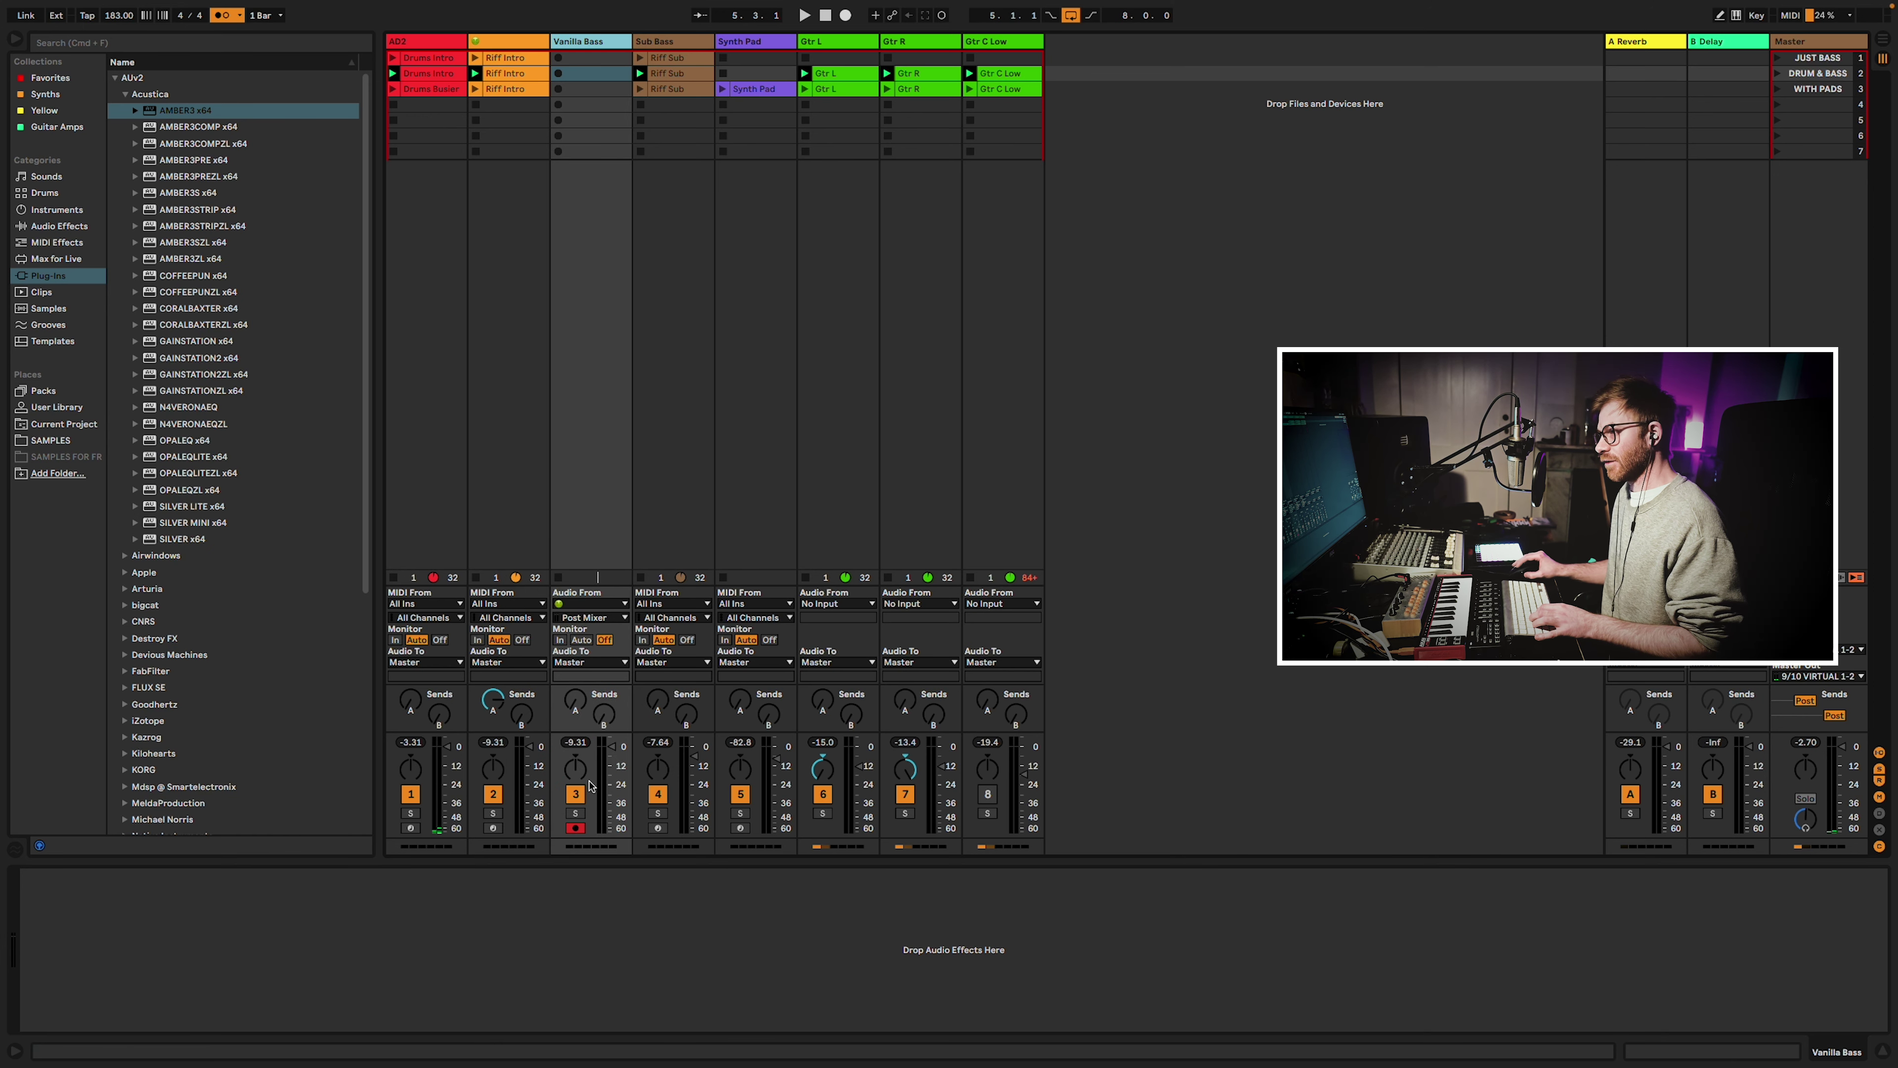
key("Tab")
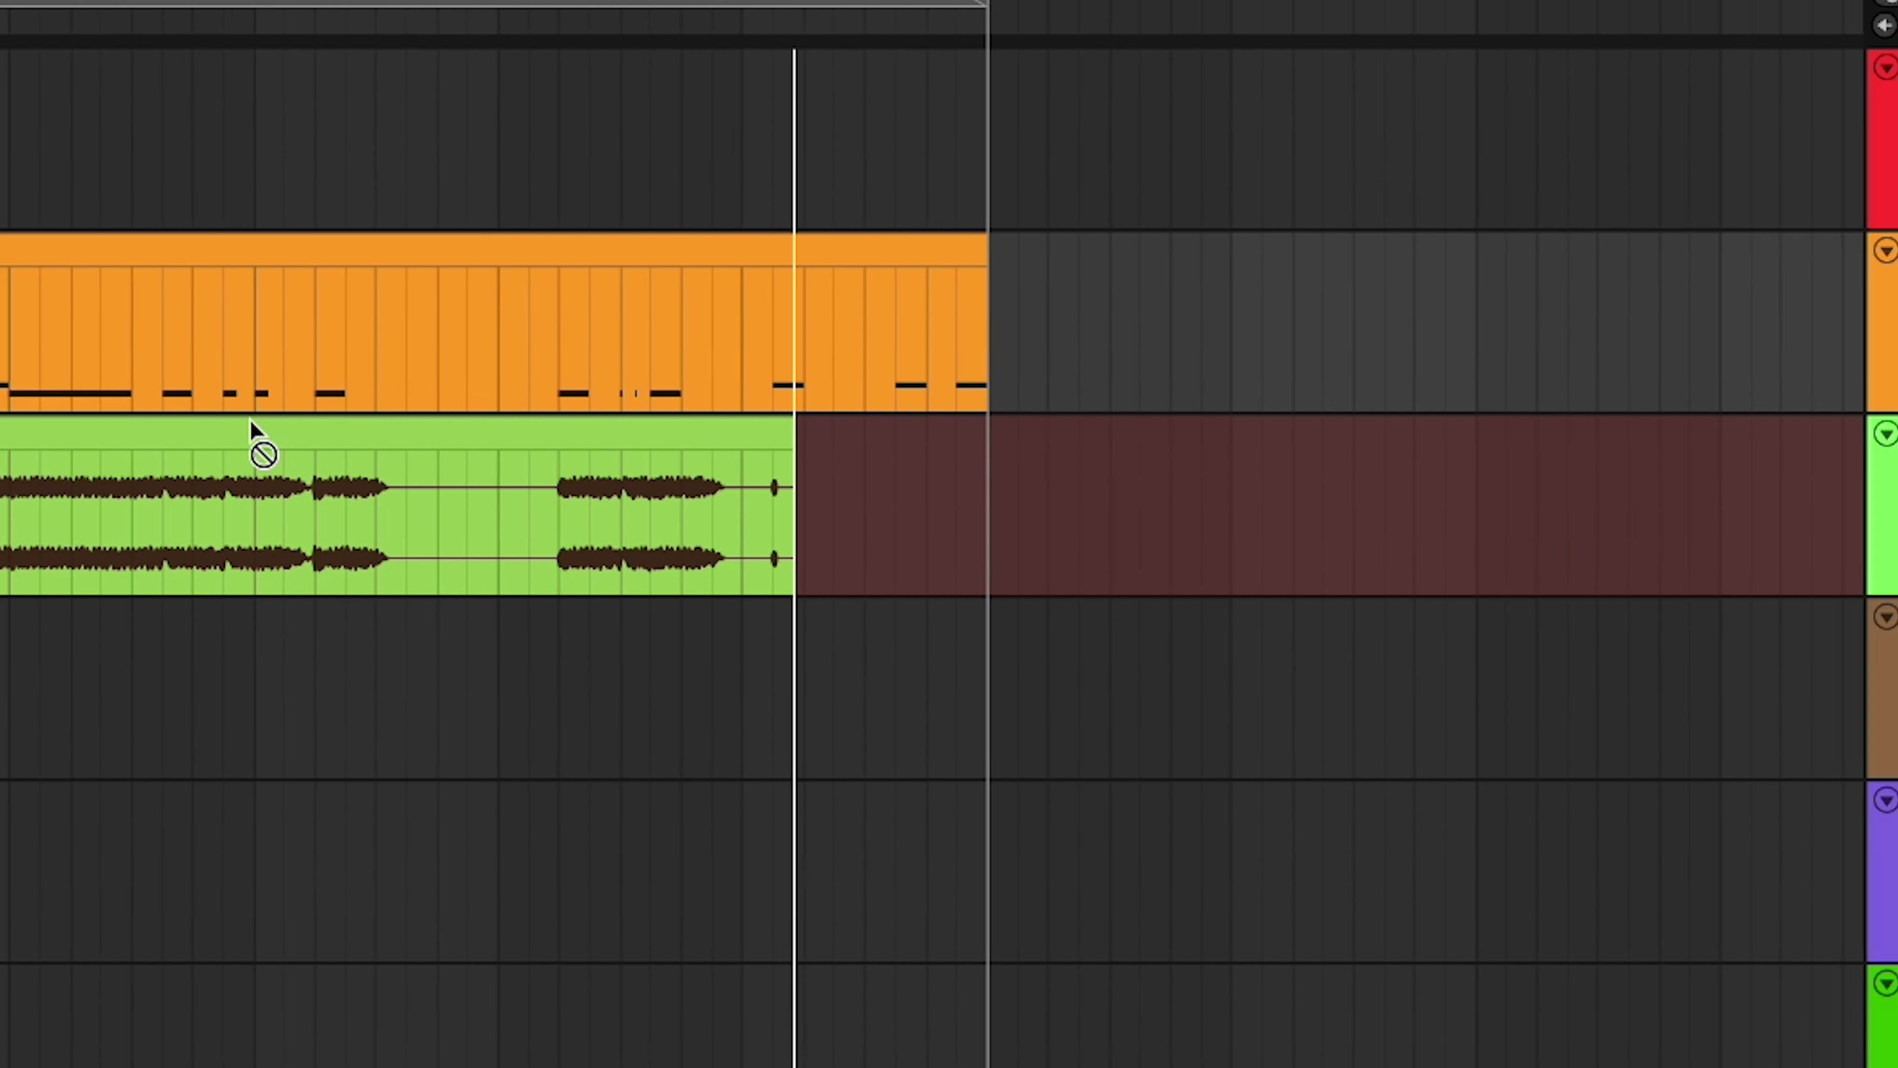
key("space")
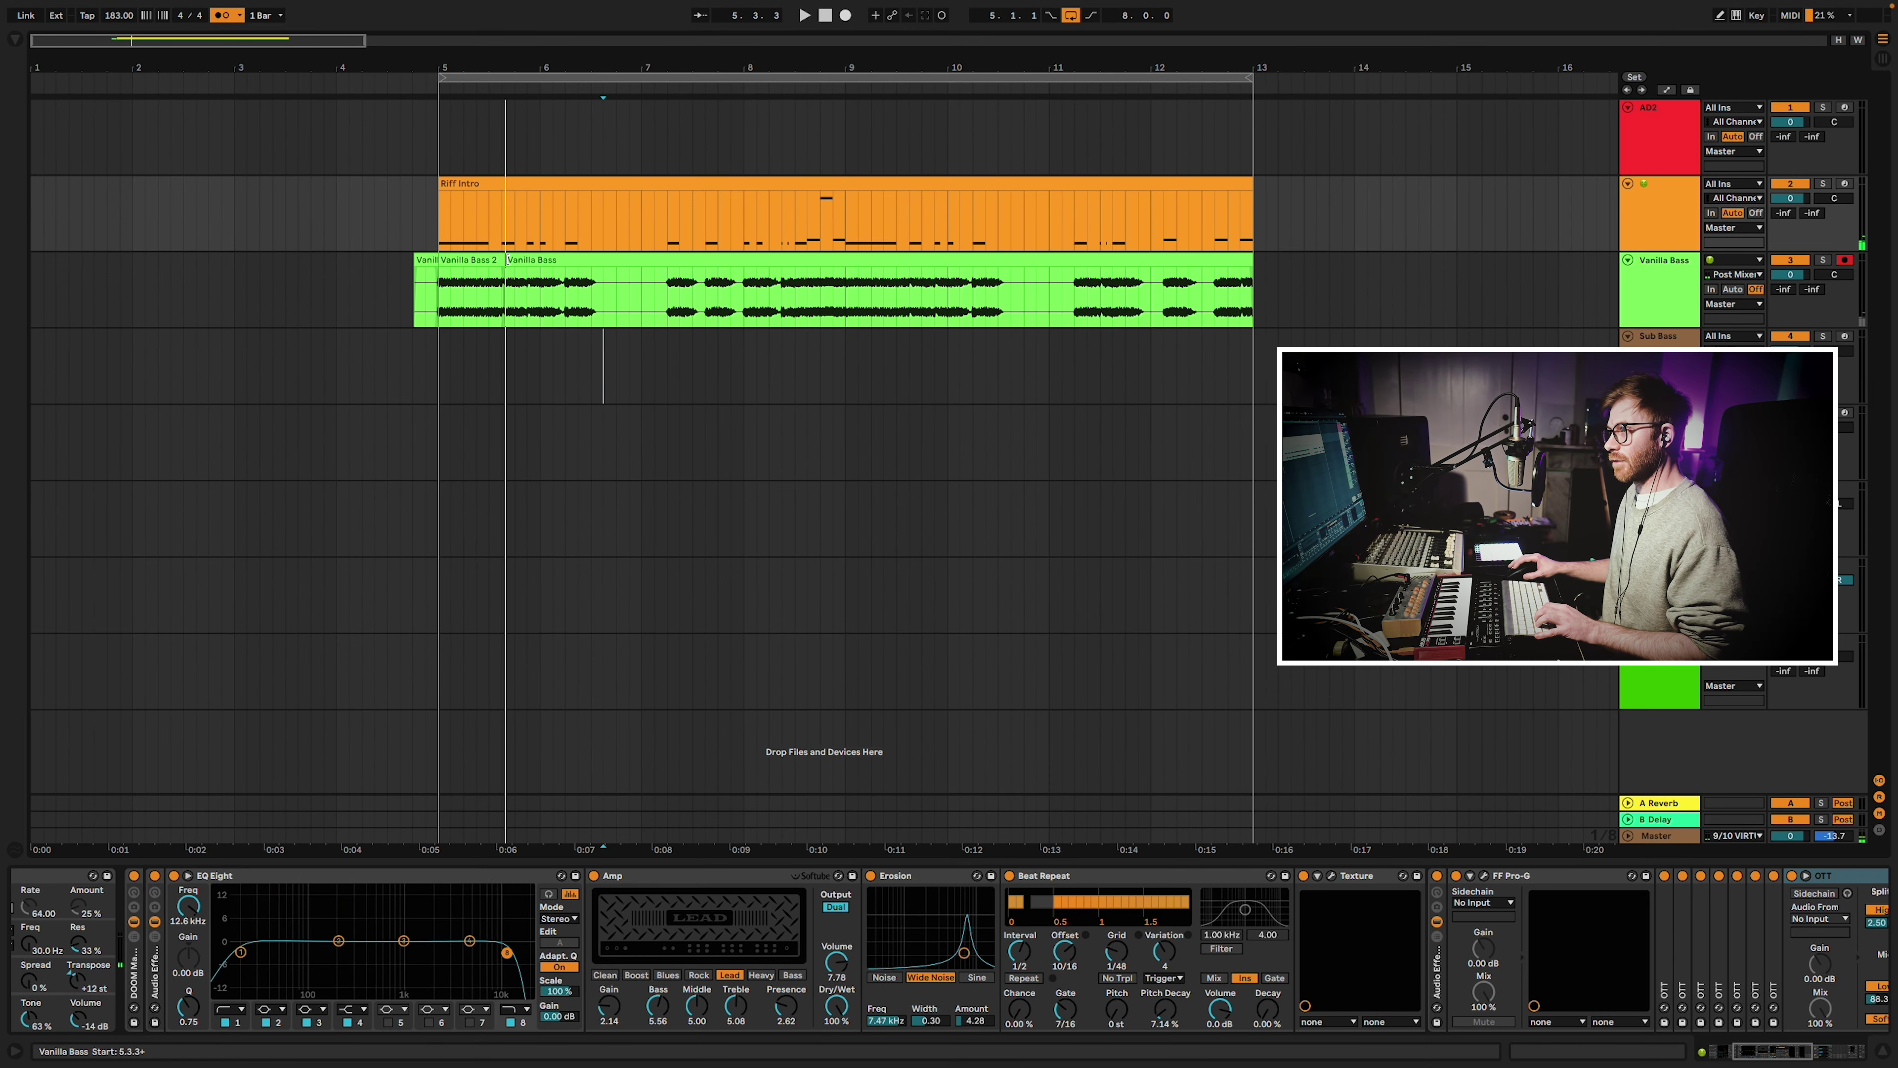
Trim the recorded Vanilla Bass clip to start at bar 5 and place it in the JUST BASS scene's slot in Session View.
left_click_drag(507, 260, 416, 259)
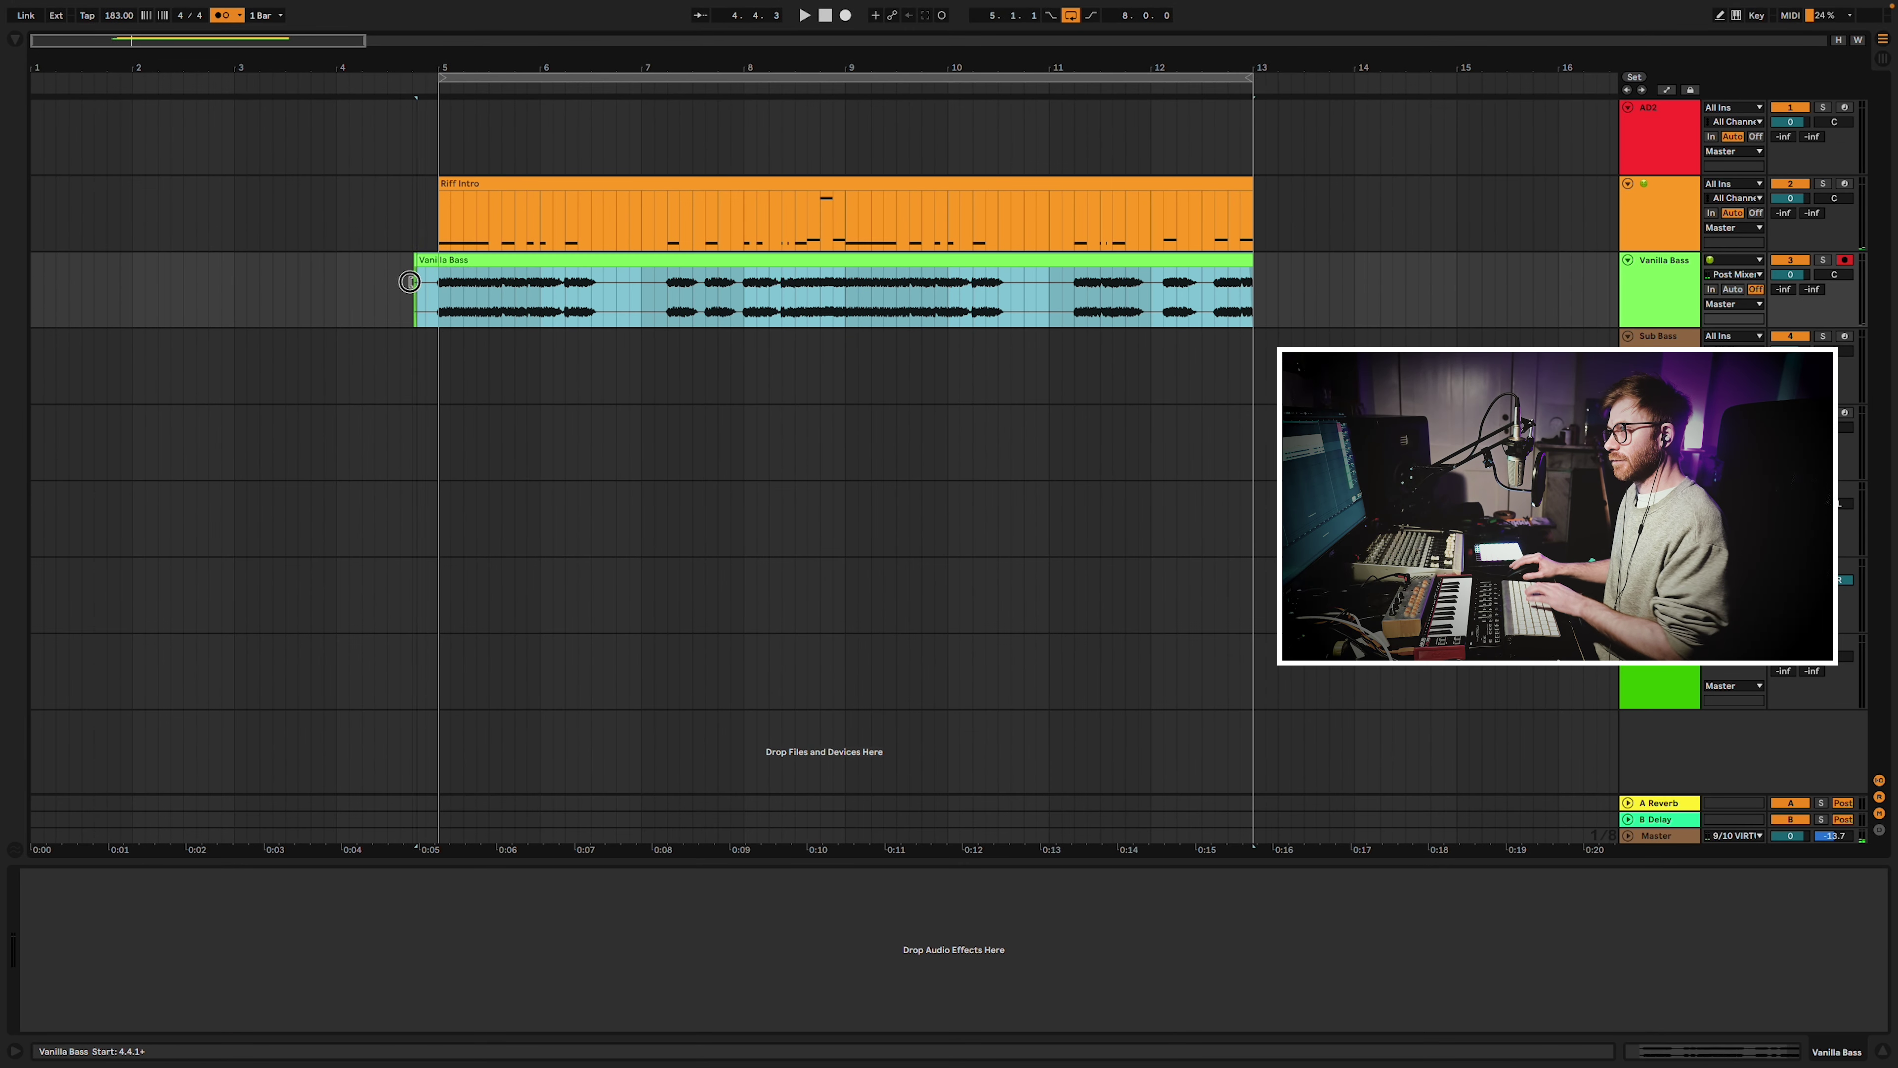
left_click_drag(417, 260, 440, 259)
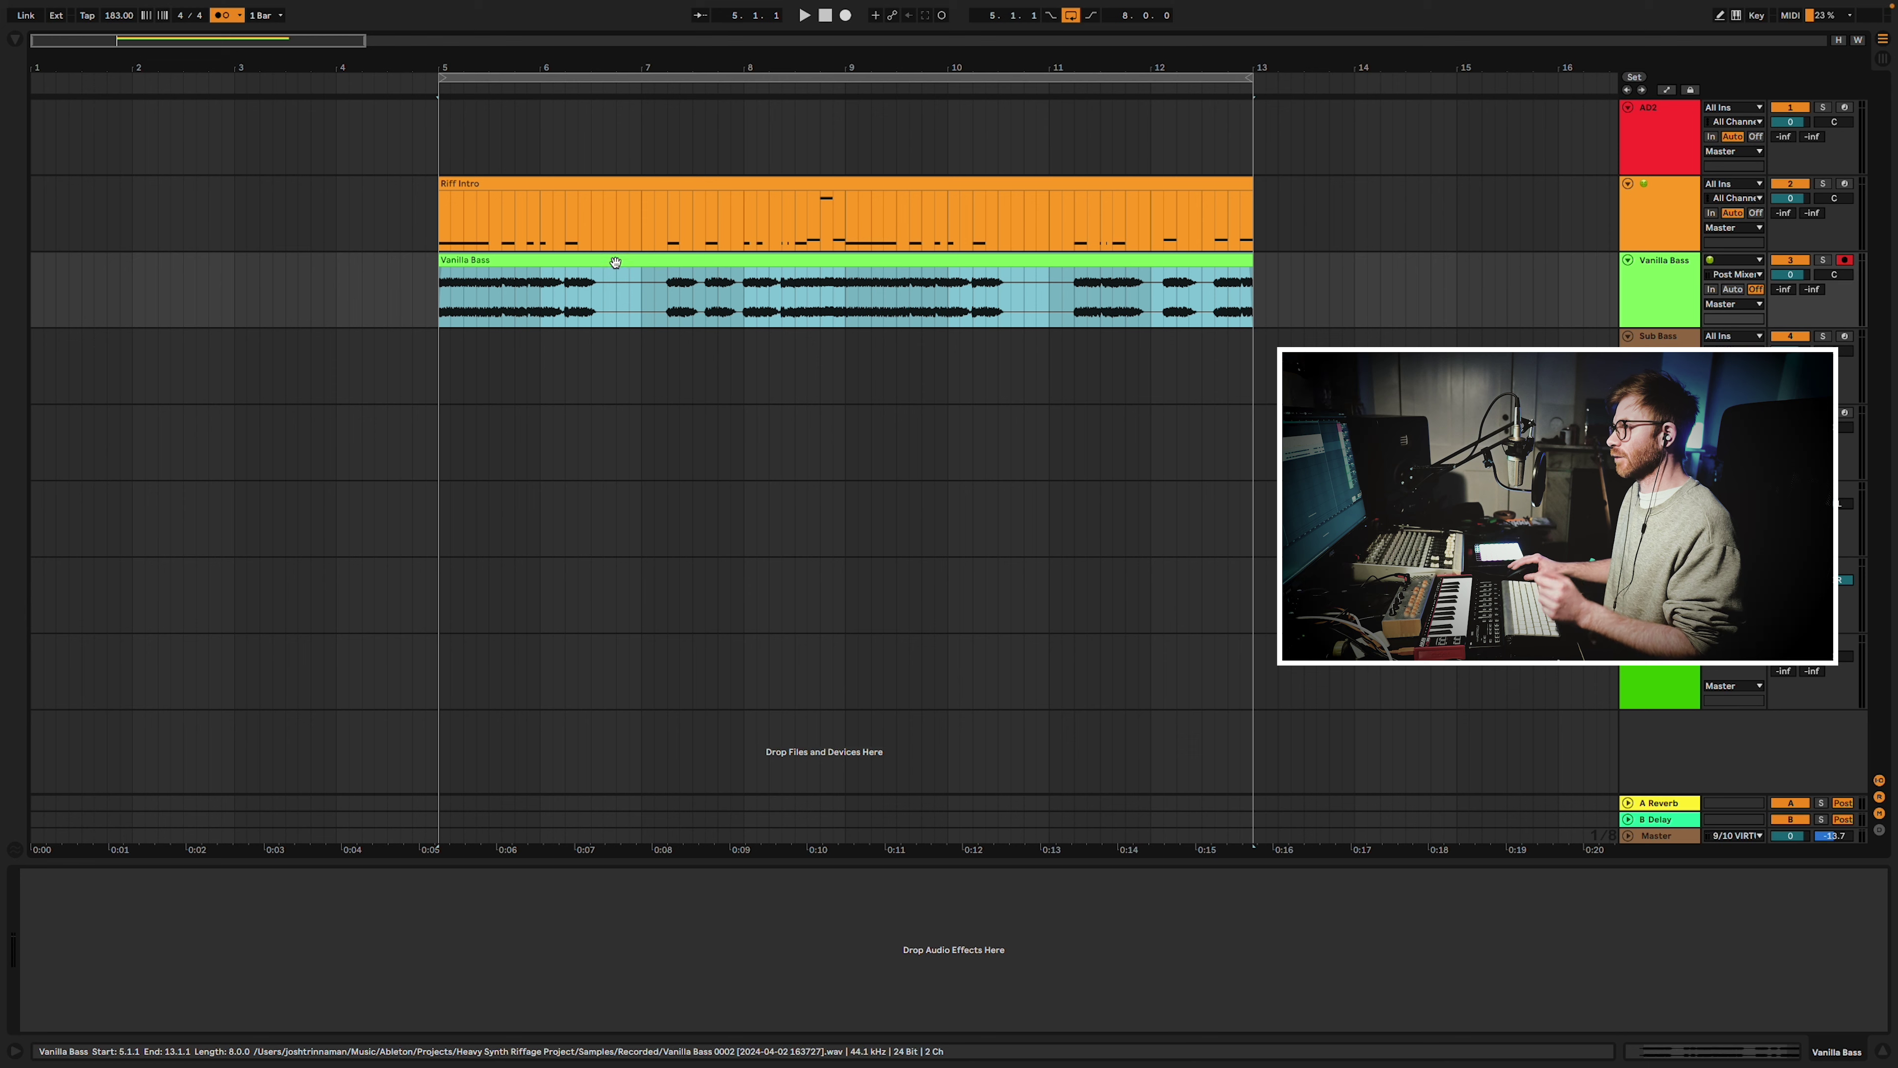
left_click_drag(575, 258, 590, 58)
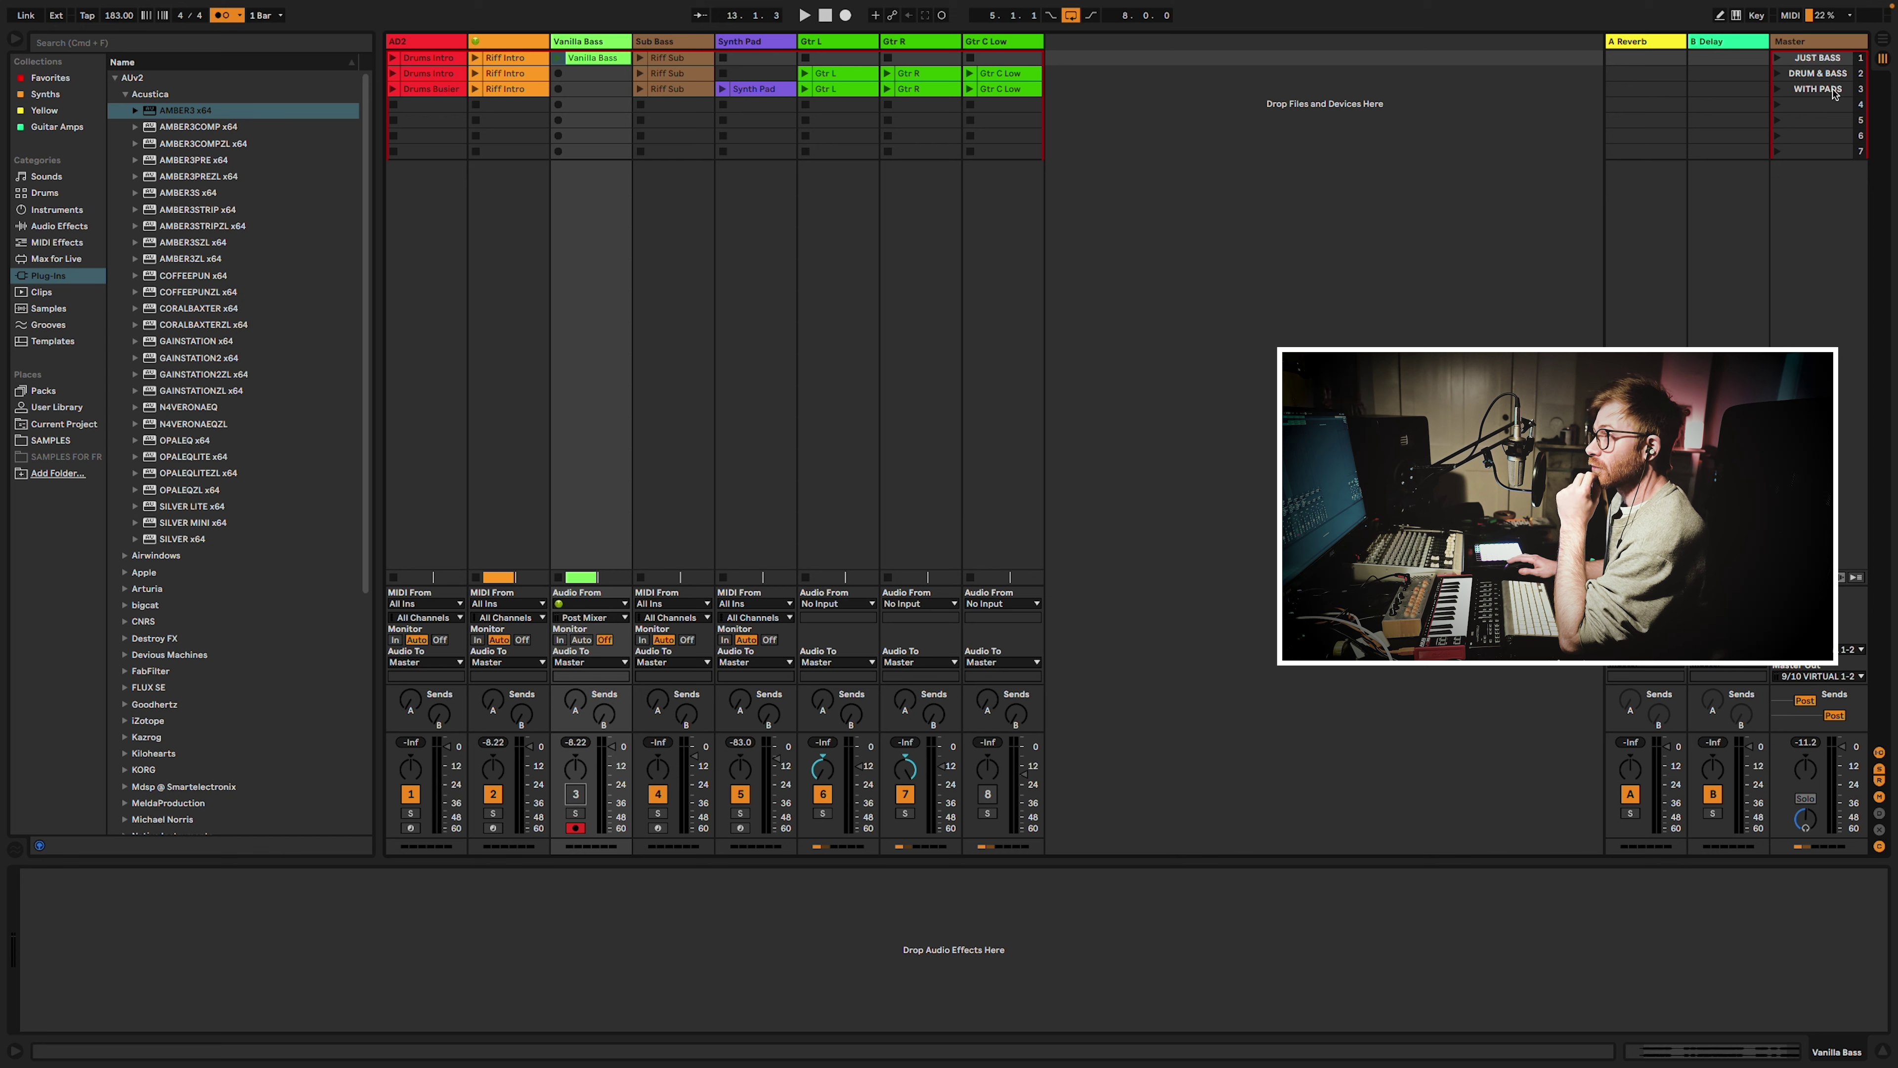
Clear the old clips from the arrangement and place the DRUM & BASS scene's clips there starting at bar 1.
left_click(511, 79)
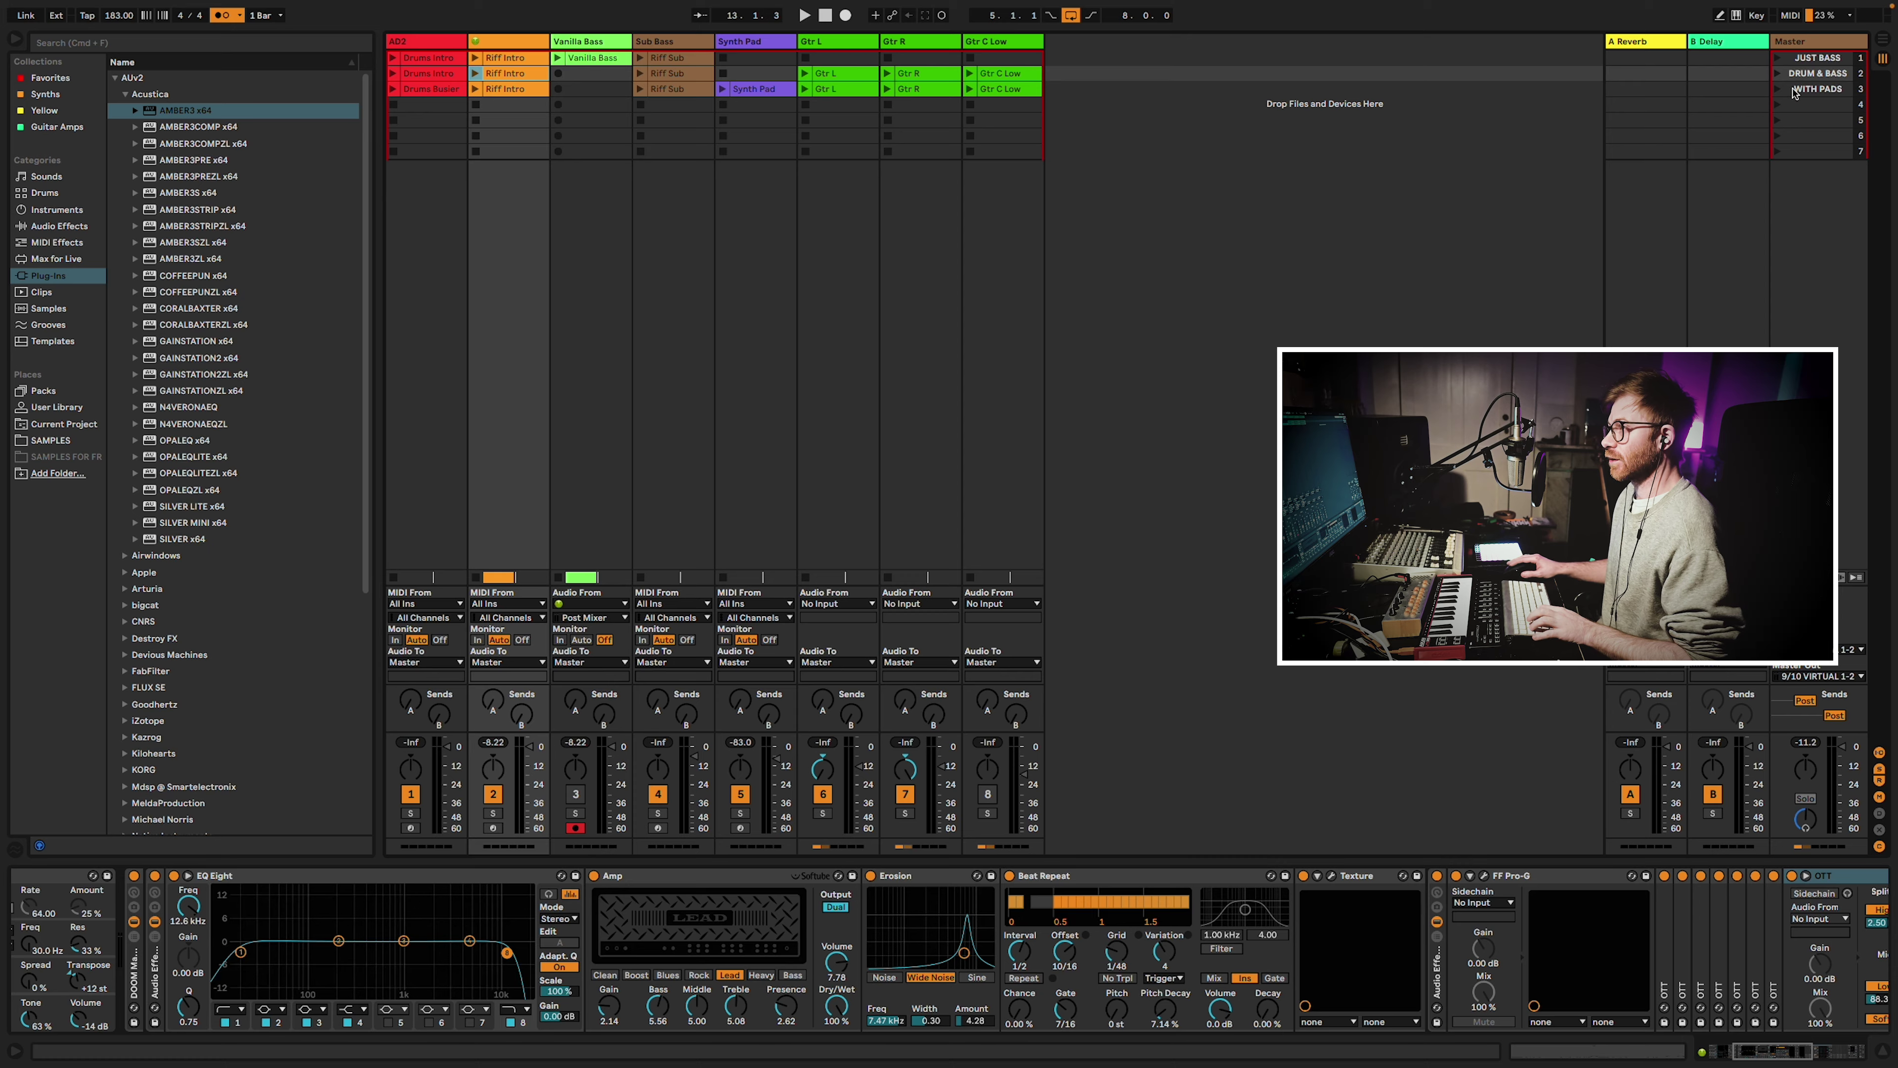
key("Tab")
left_click(1003, 417)
left_click_drag(1542, 553, 400, 69)
key("Tab")
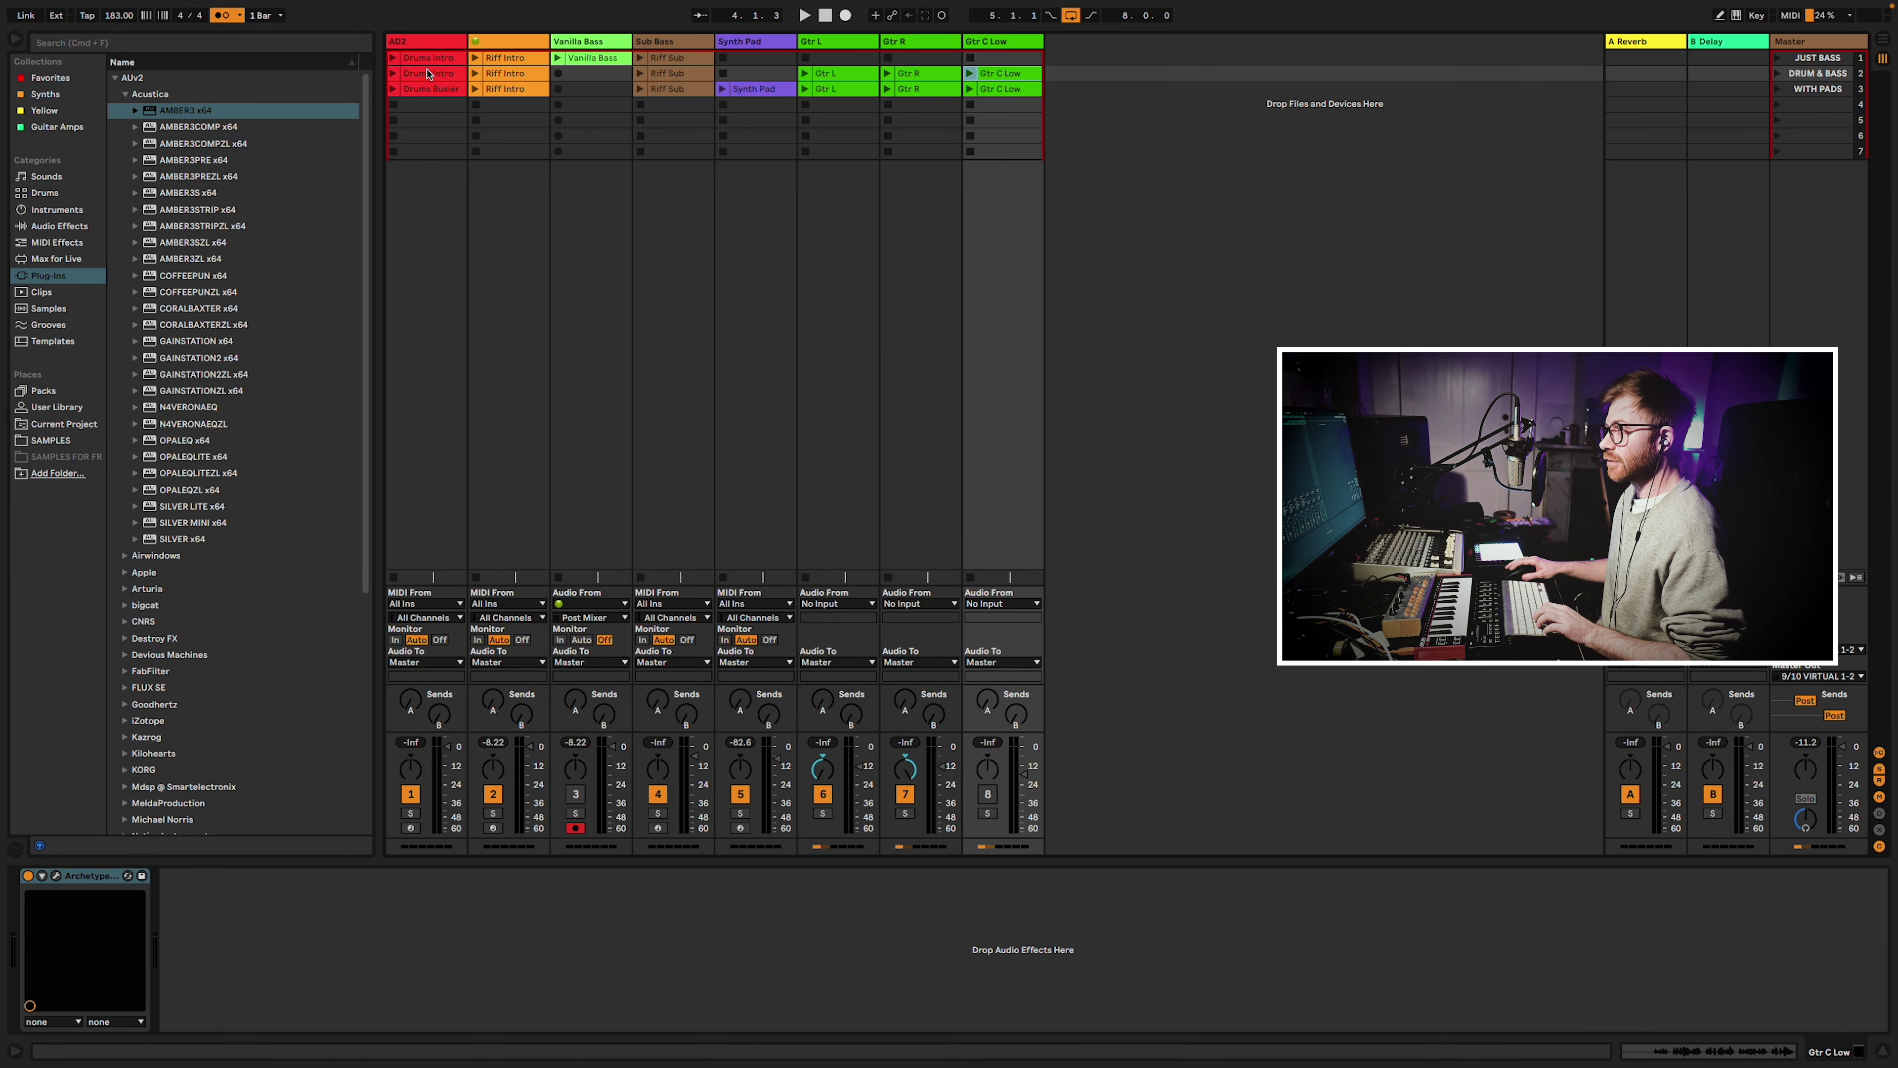
left_click(428, 73)
key("Tab")
left_click_drag(743, 160, 32, 145)
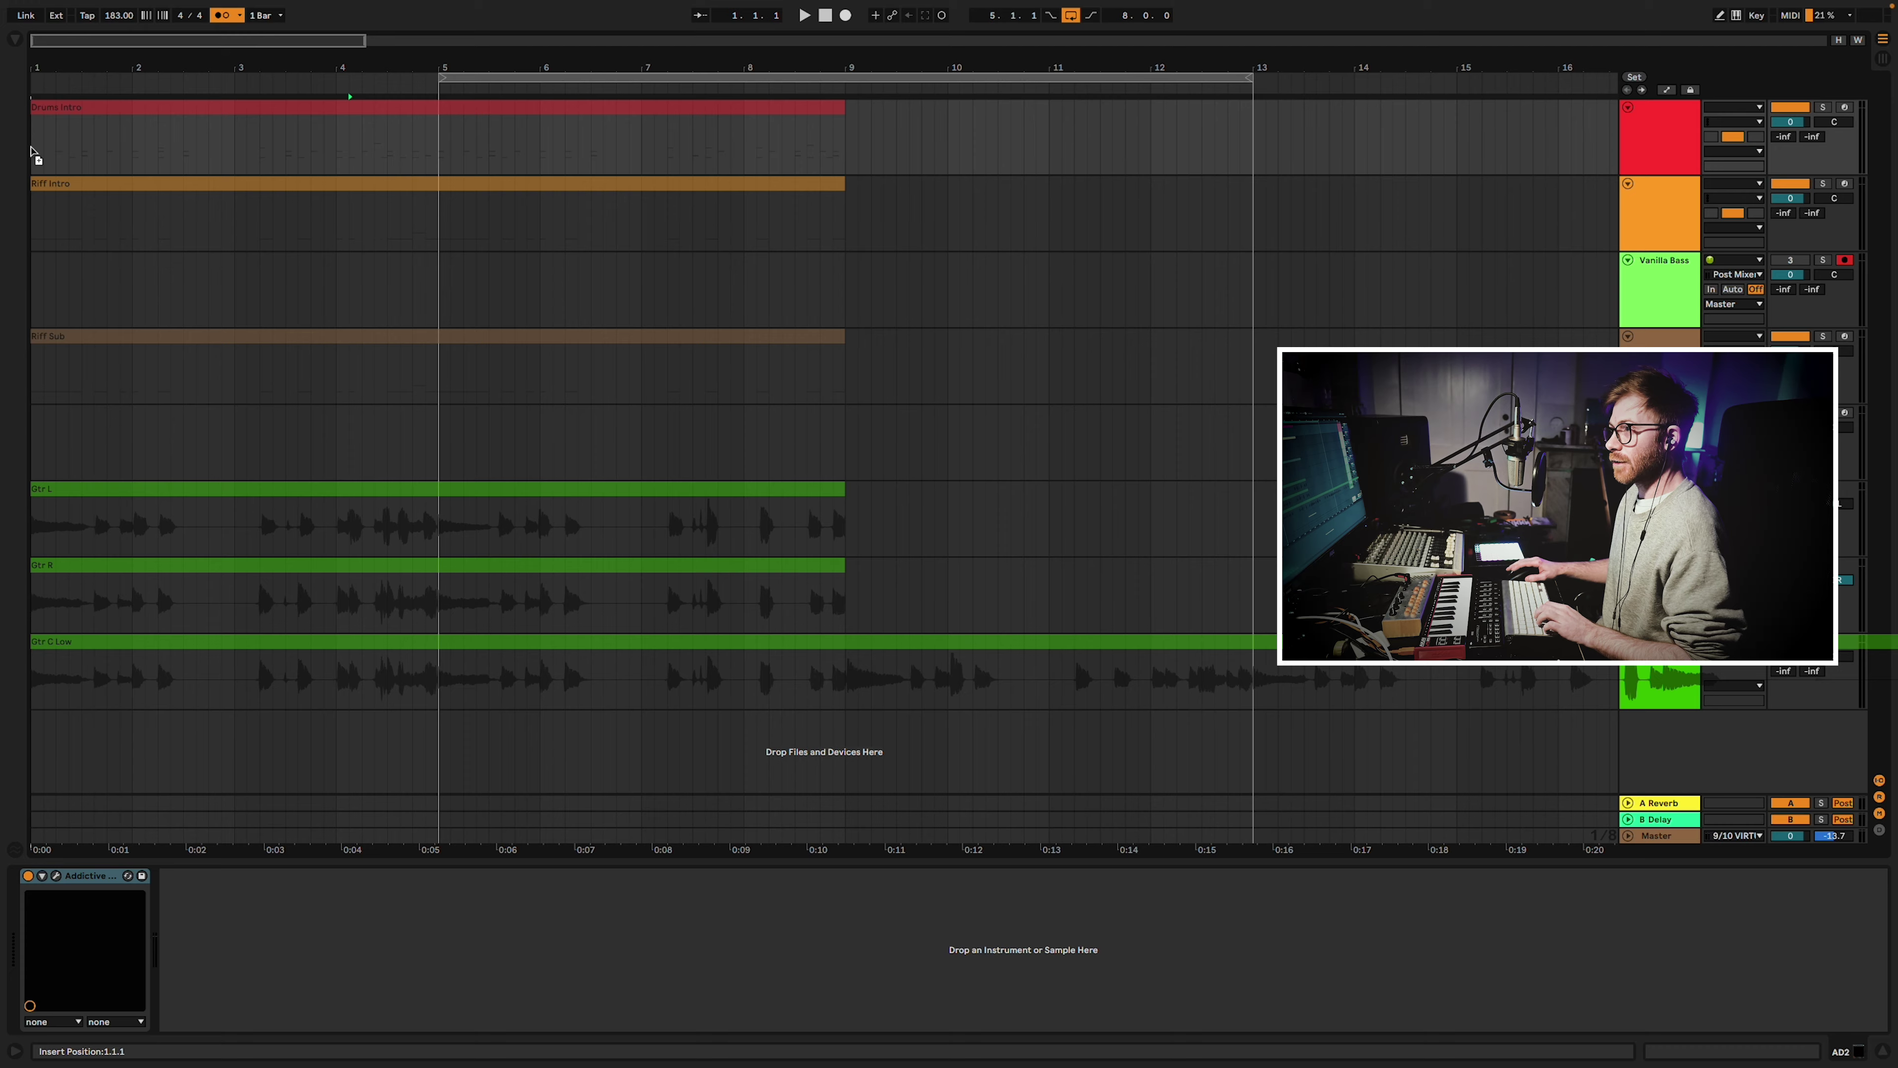
Duplicate the arrangement clips to make four consecutive repeats of the riff section up to bar 33.
key("ctrl+a")
key("ctrl+d")
left_click_drag(899, 114, 890, 114)
left_click(1130, 517)
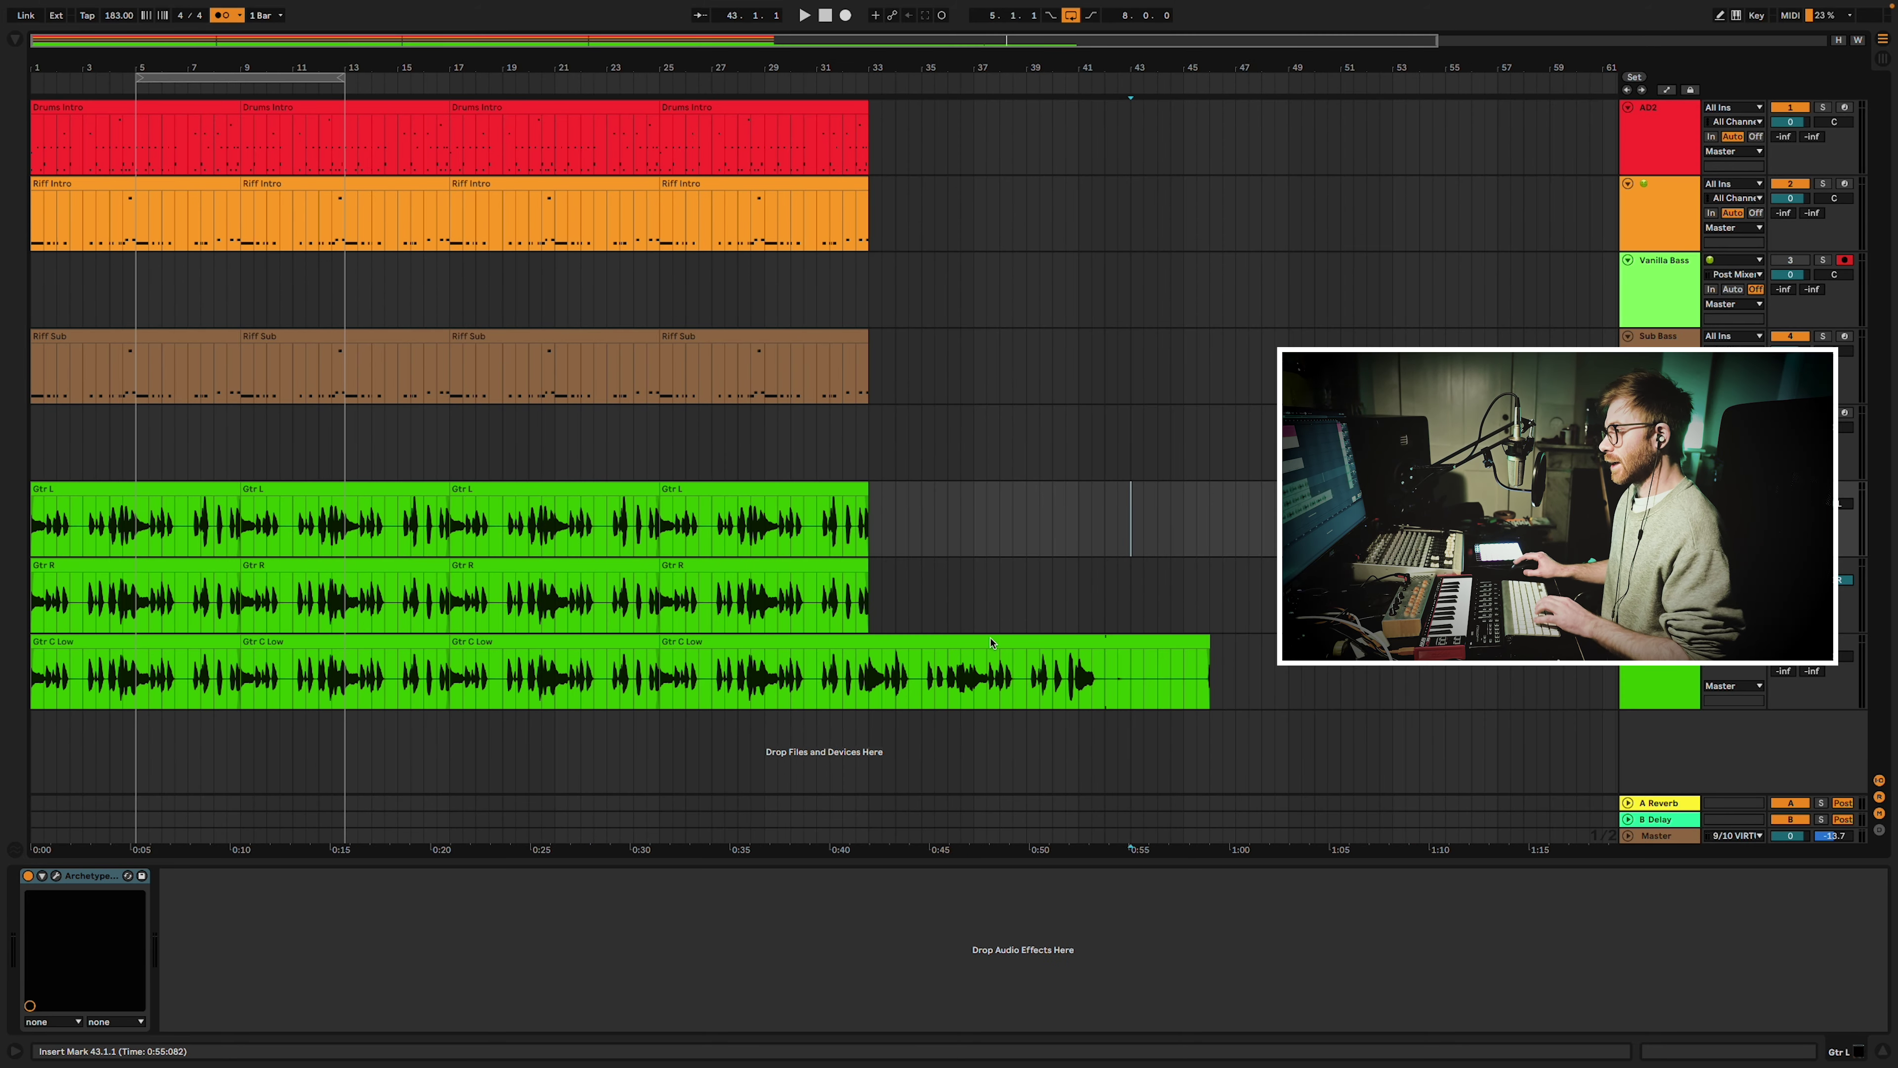
Delete the excess part of the Gtr C Low audio that extends past bar 33.
left_click_drag(1250, 680, 869, 678)
key("Delete")
left_click(921, 600)
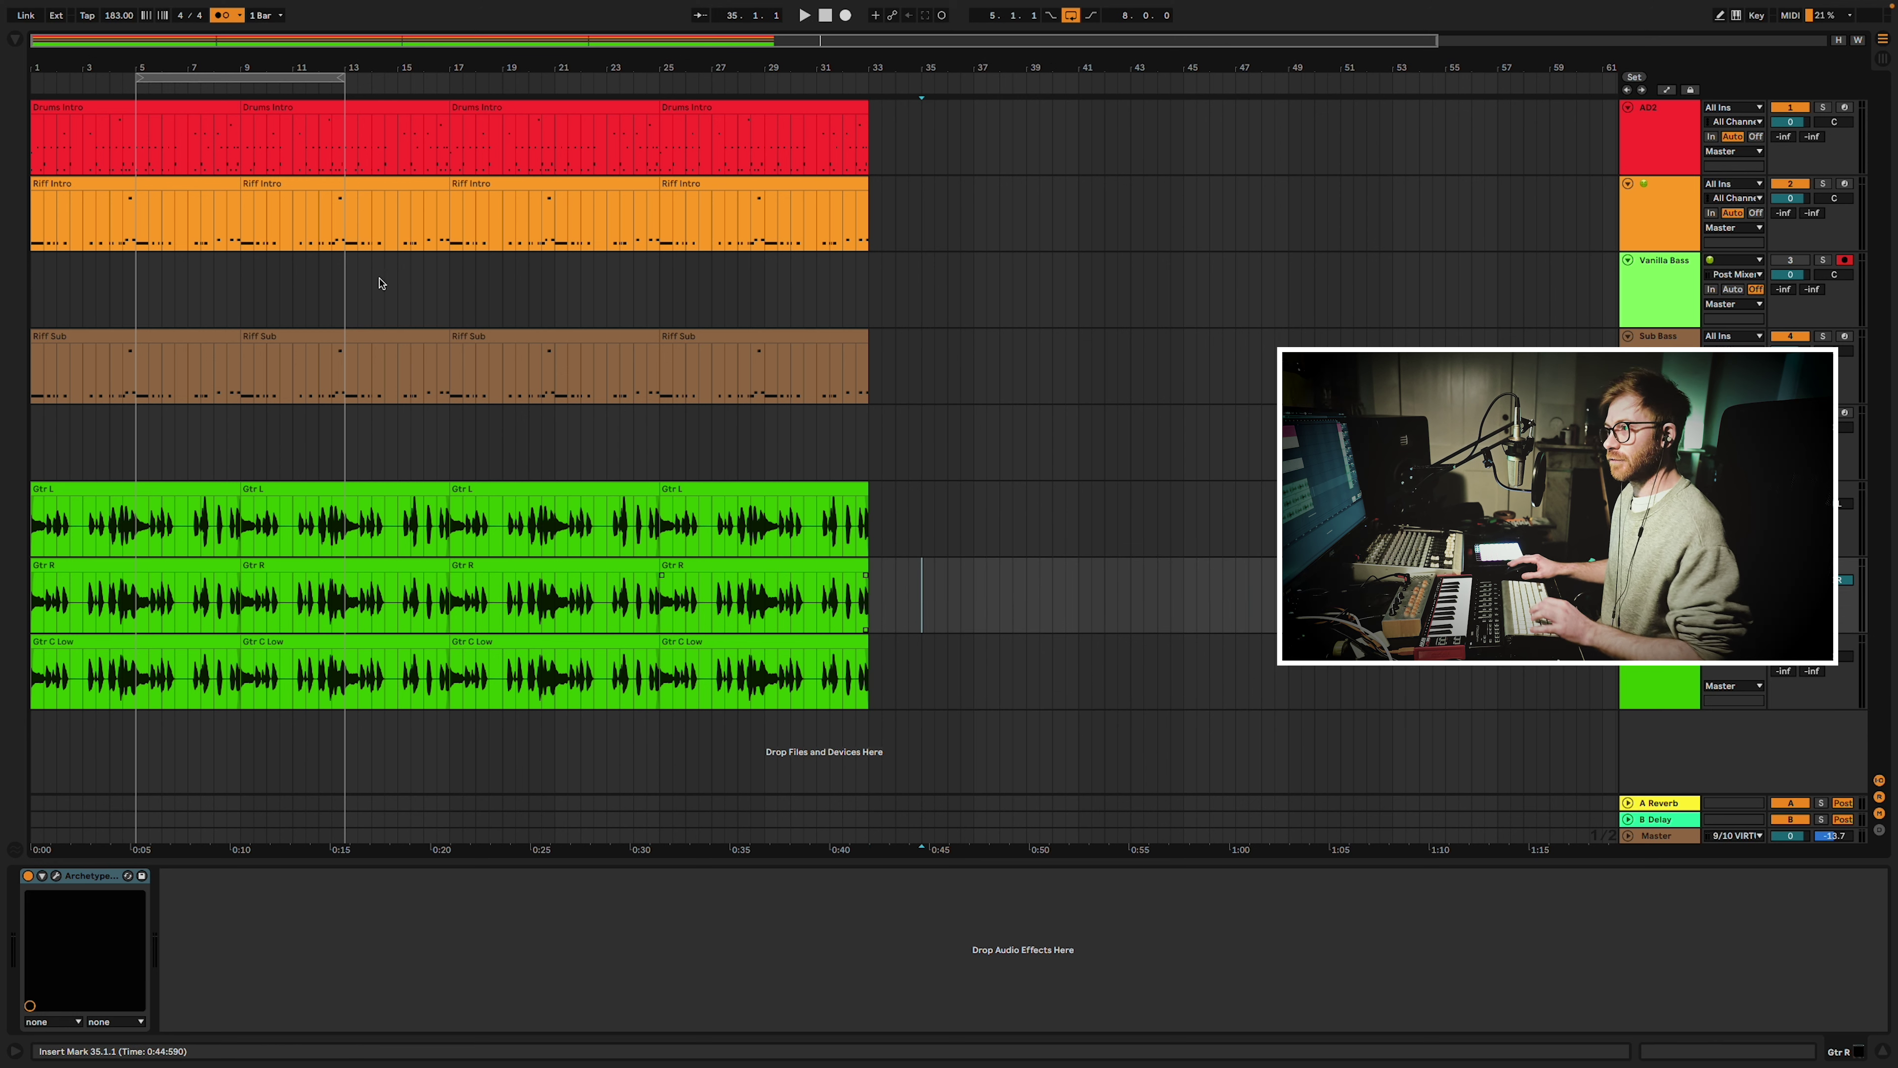
Return playback to the start and stretch the loop region to run from bar 1 to bar 34.
left_click(826, 15)
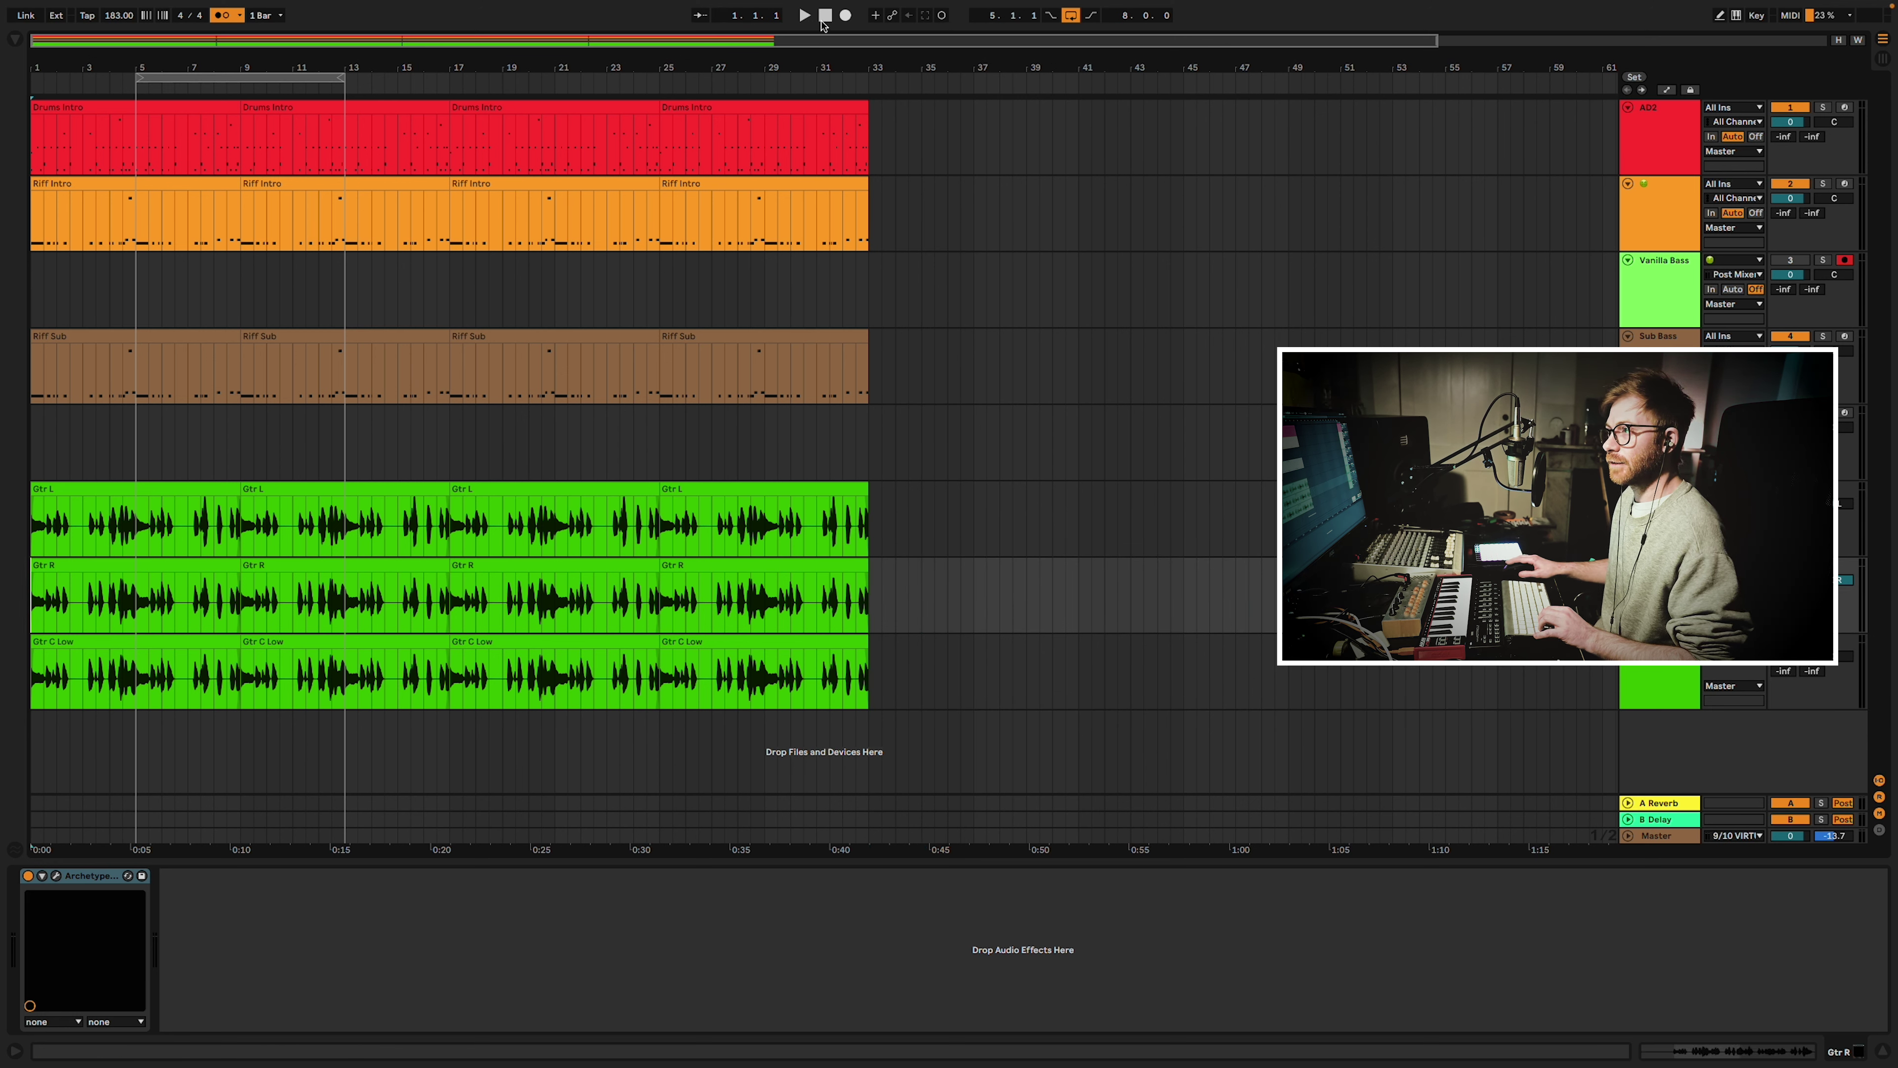
left_click_drag(134, 82, 18, 84)
left_click_drag(346, 83, 896, 82)
Insert another audio track below Vanilla Bass and rename it "FX Basses".
left_click(1654, 273)
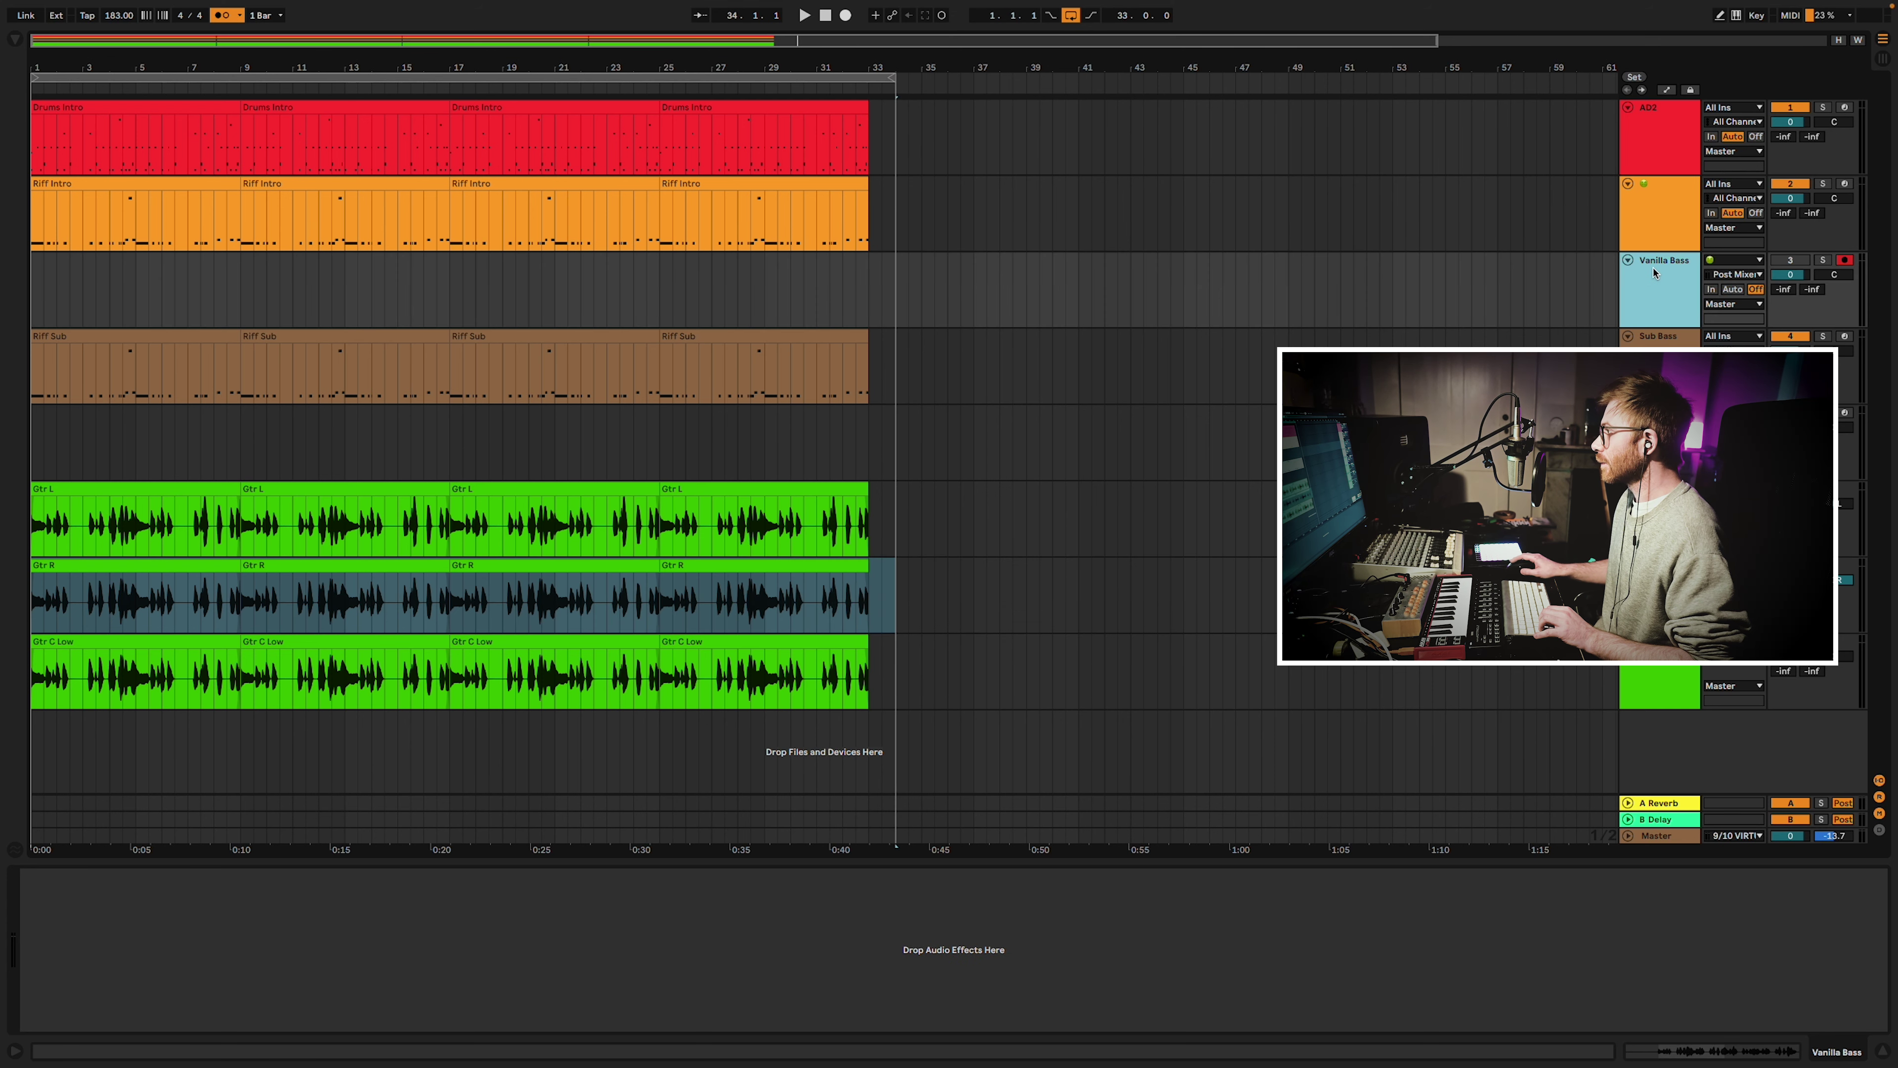
key("super+t")
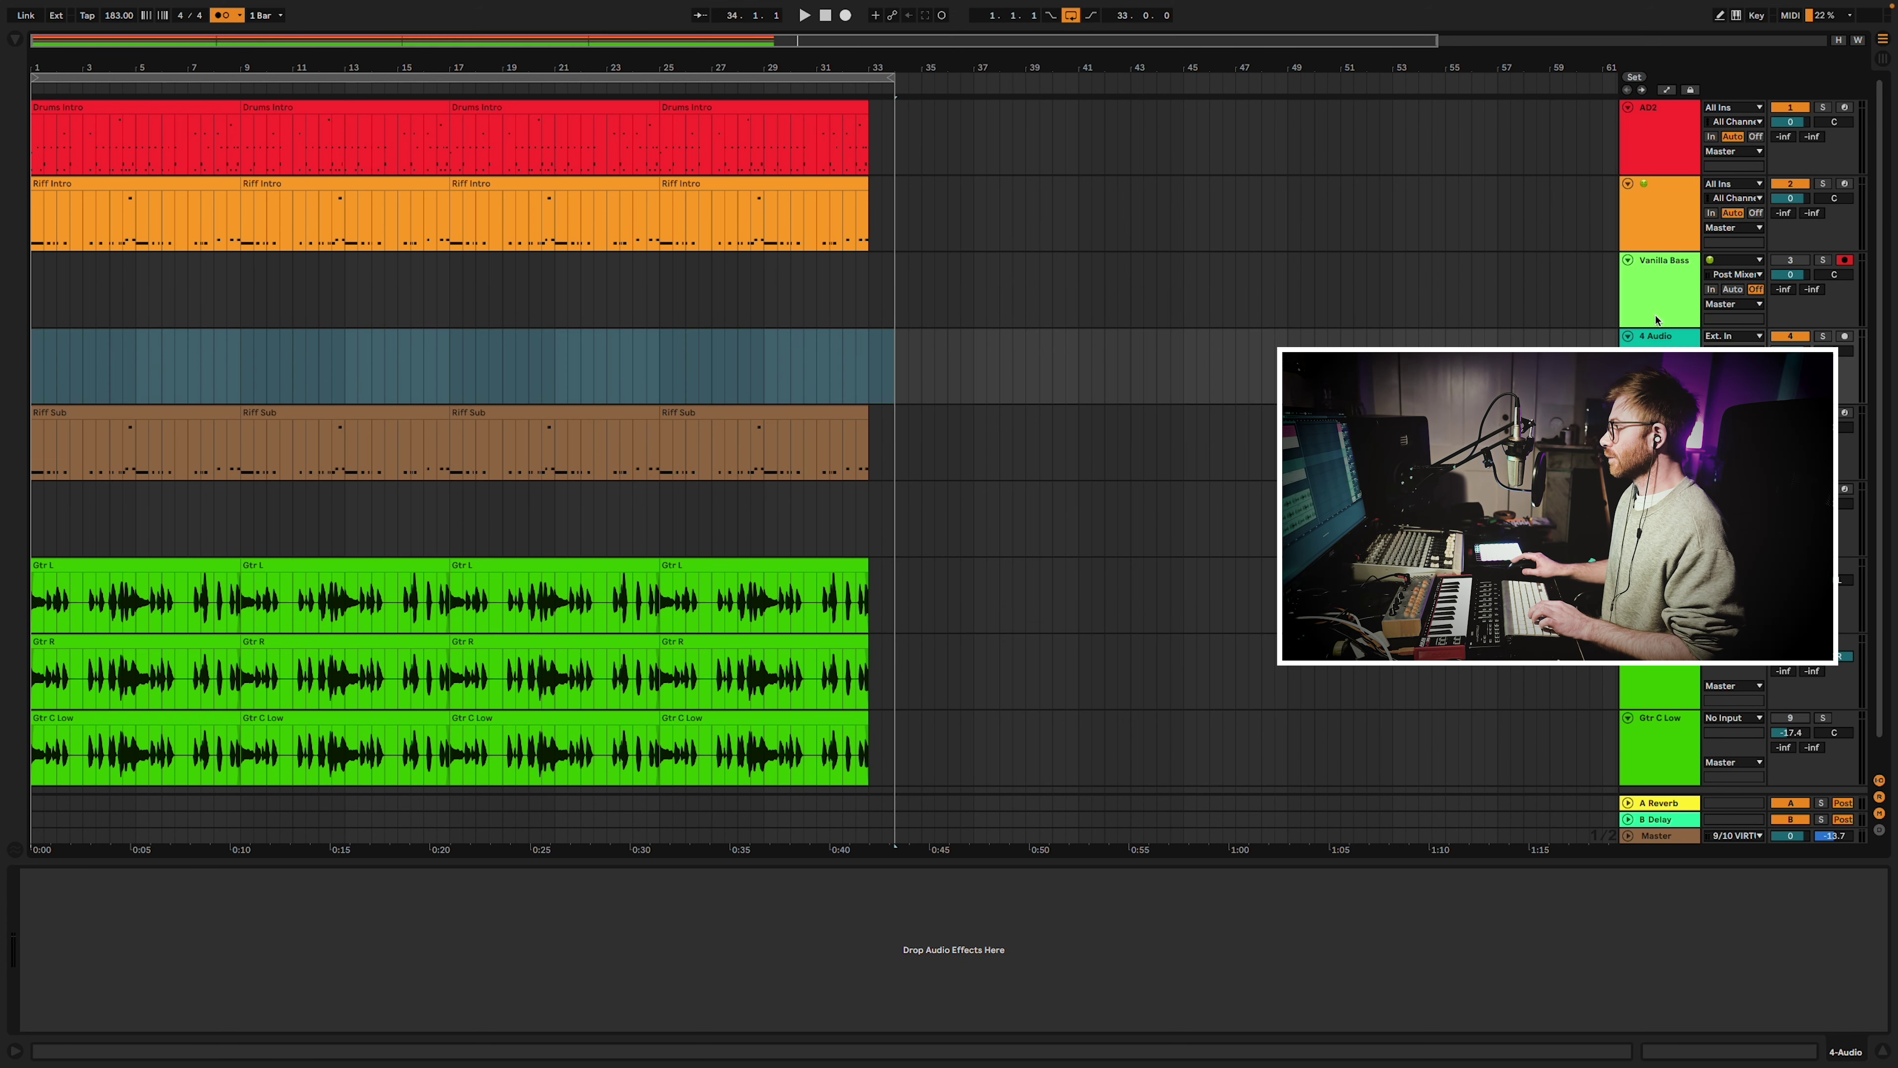
right_click(1658, 341)
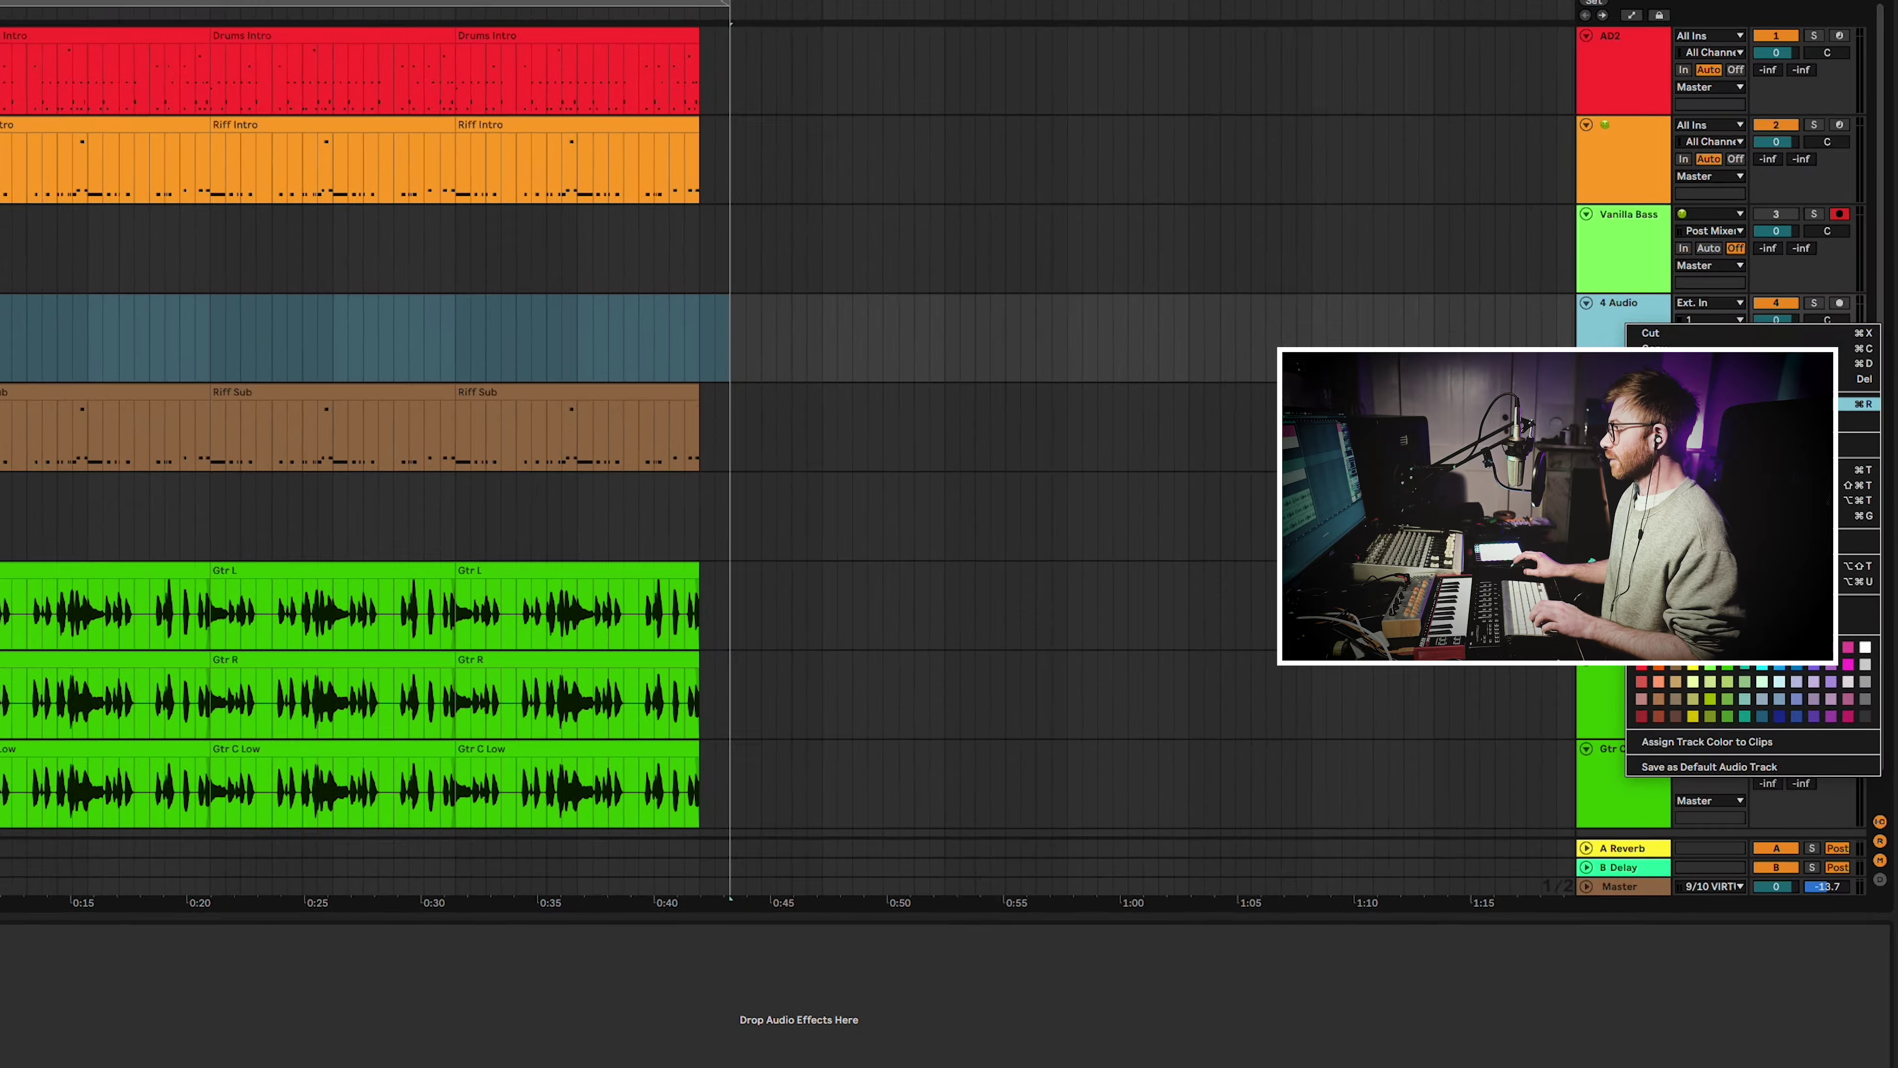
left_click(1696, 423)
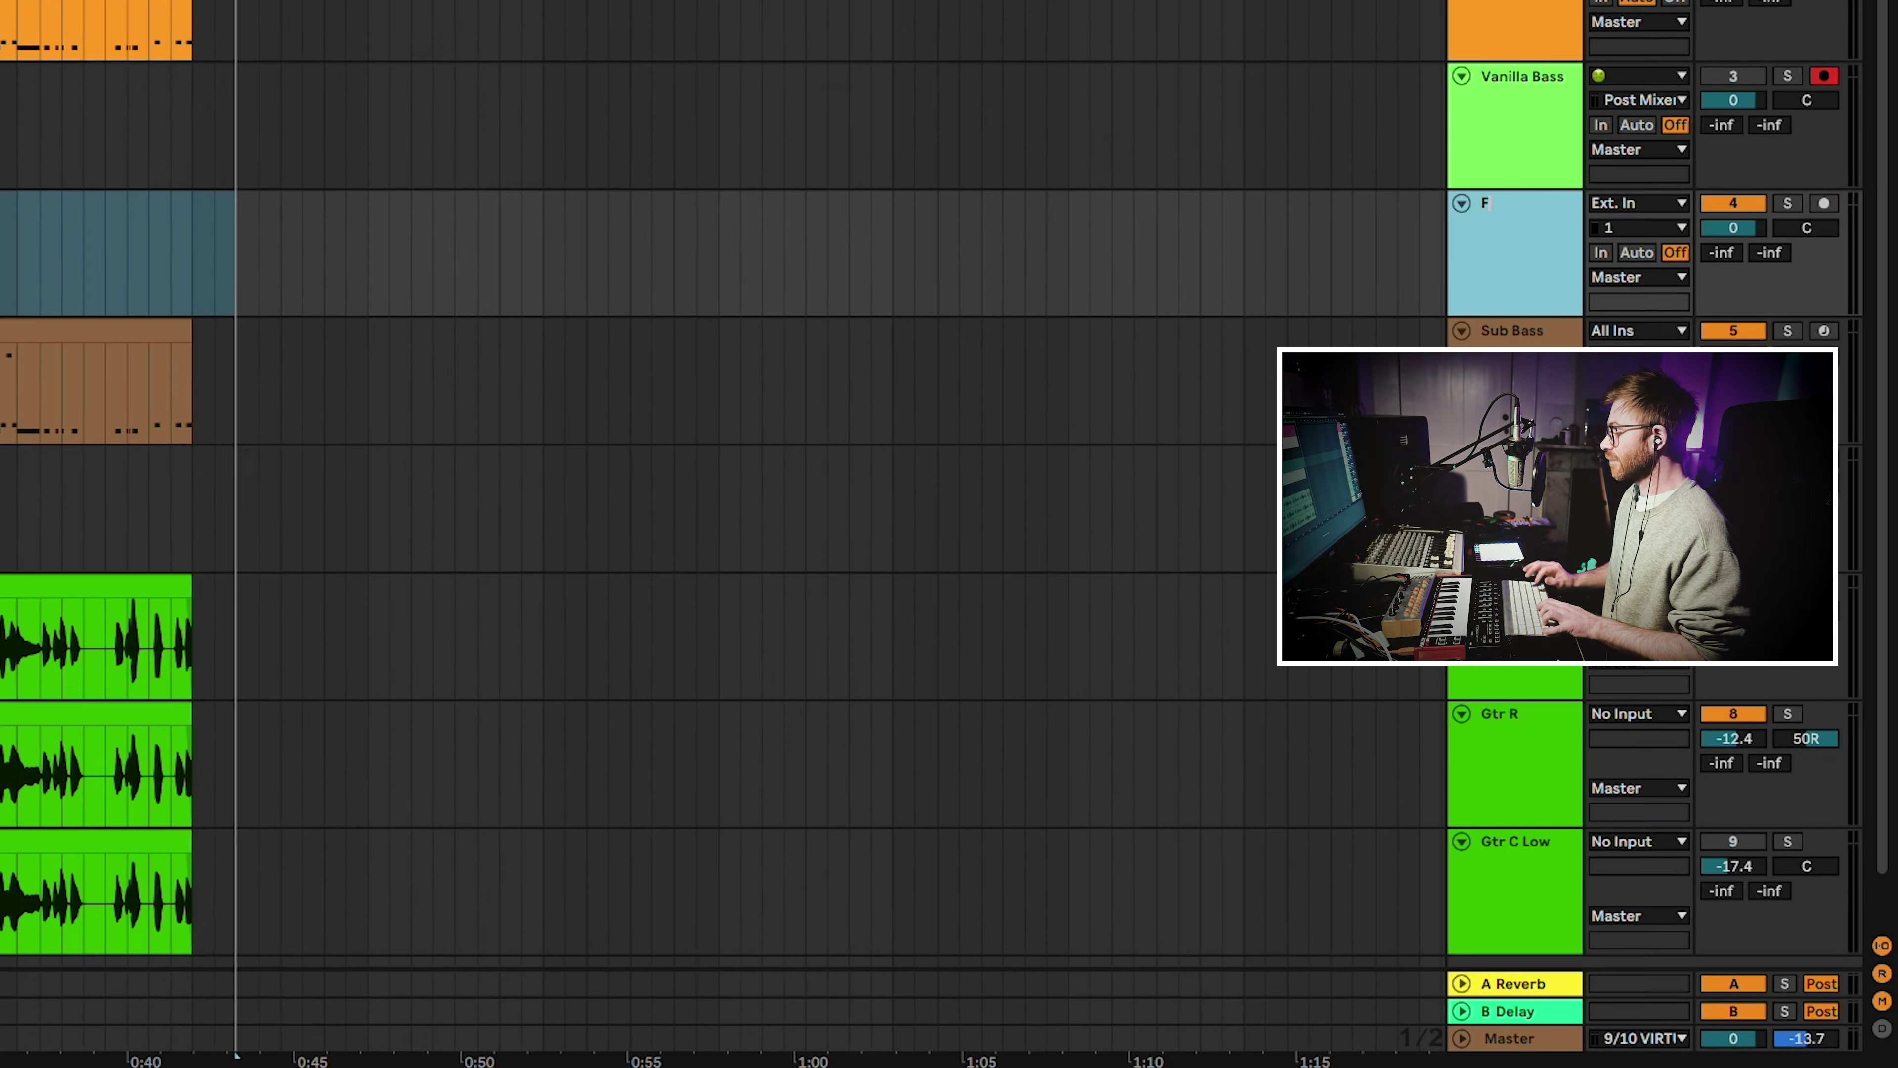
type("FX Basses")
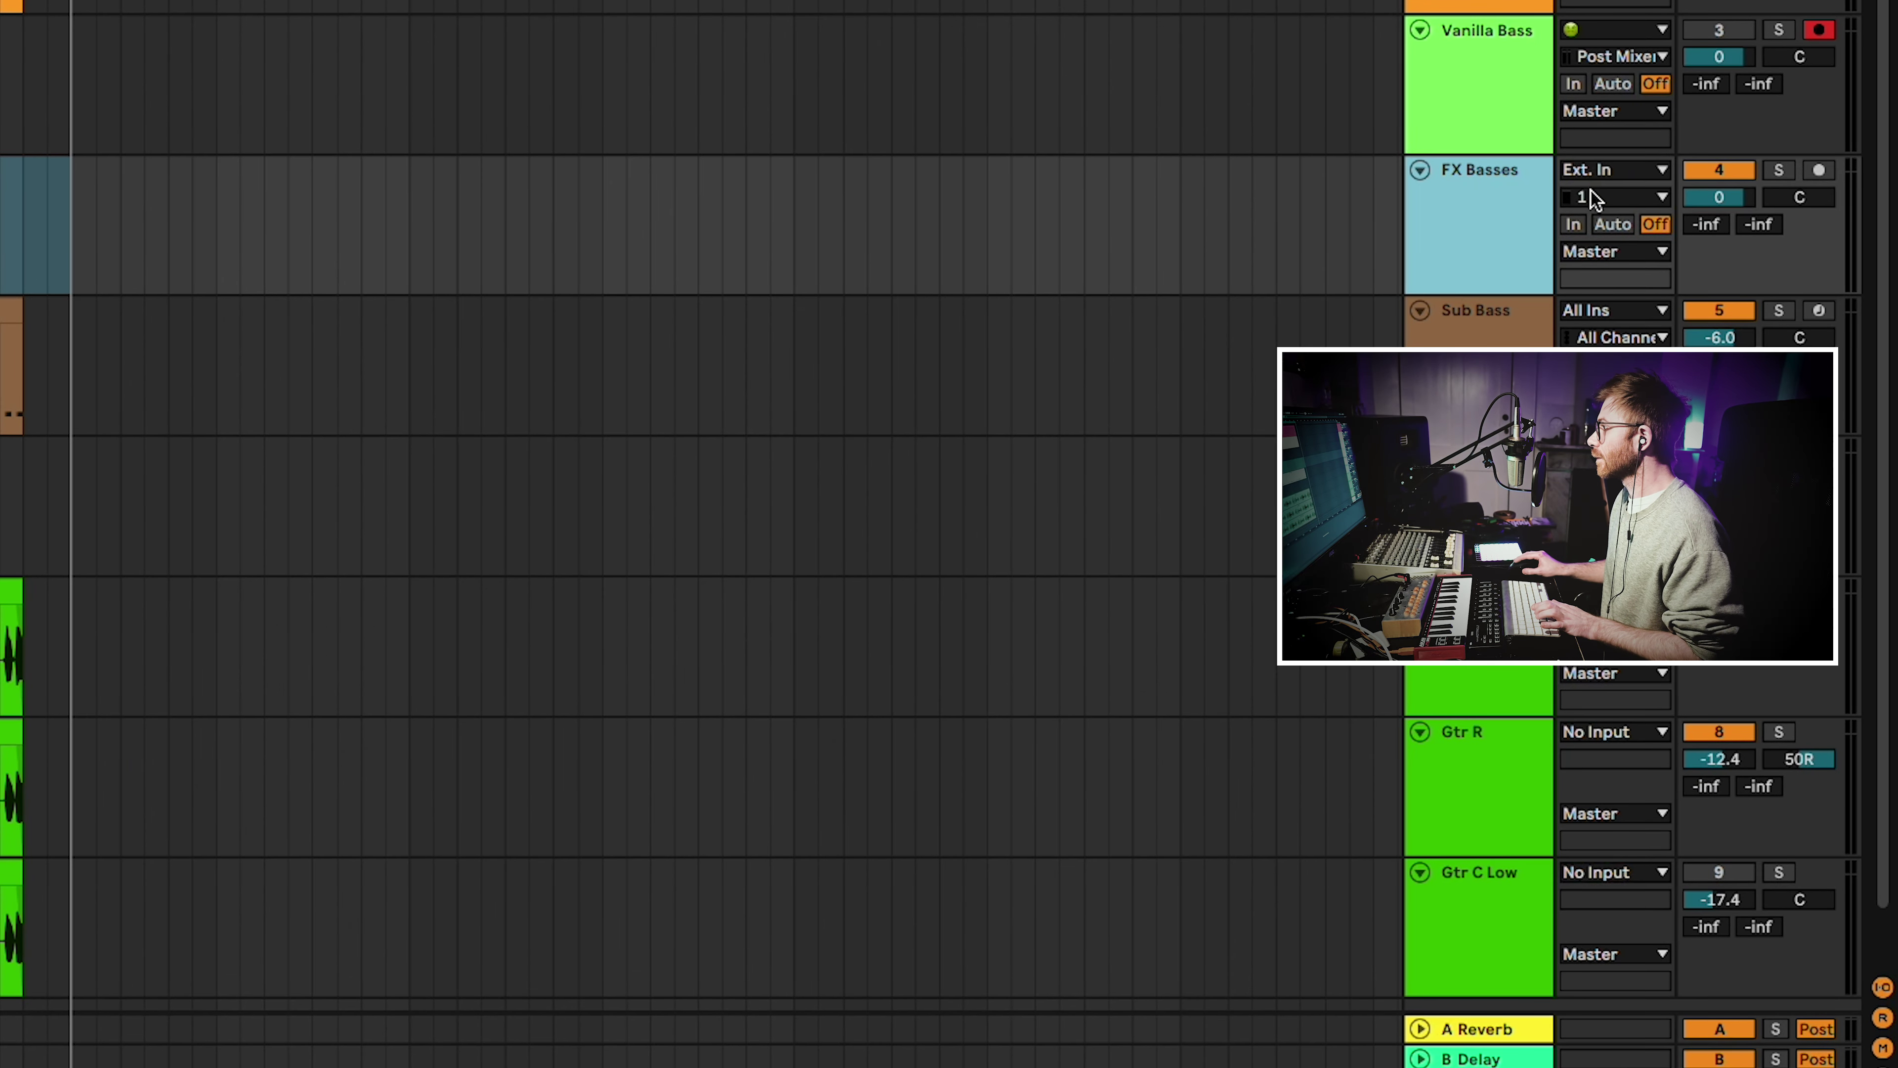
Set FX Basses to receive audio from the riff bass track and arm it for recording instead of Vanilla Bass.
left_click(1599, 171)
left_click(1617, 299)
left_click(1540, 222)
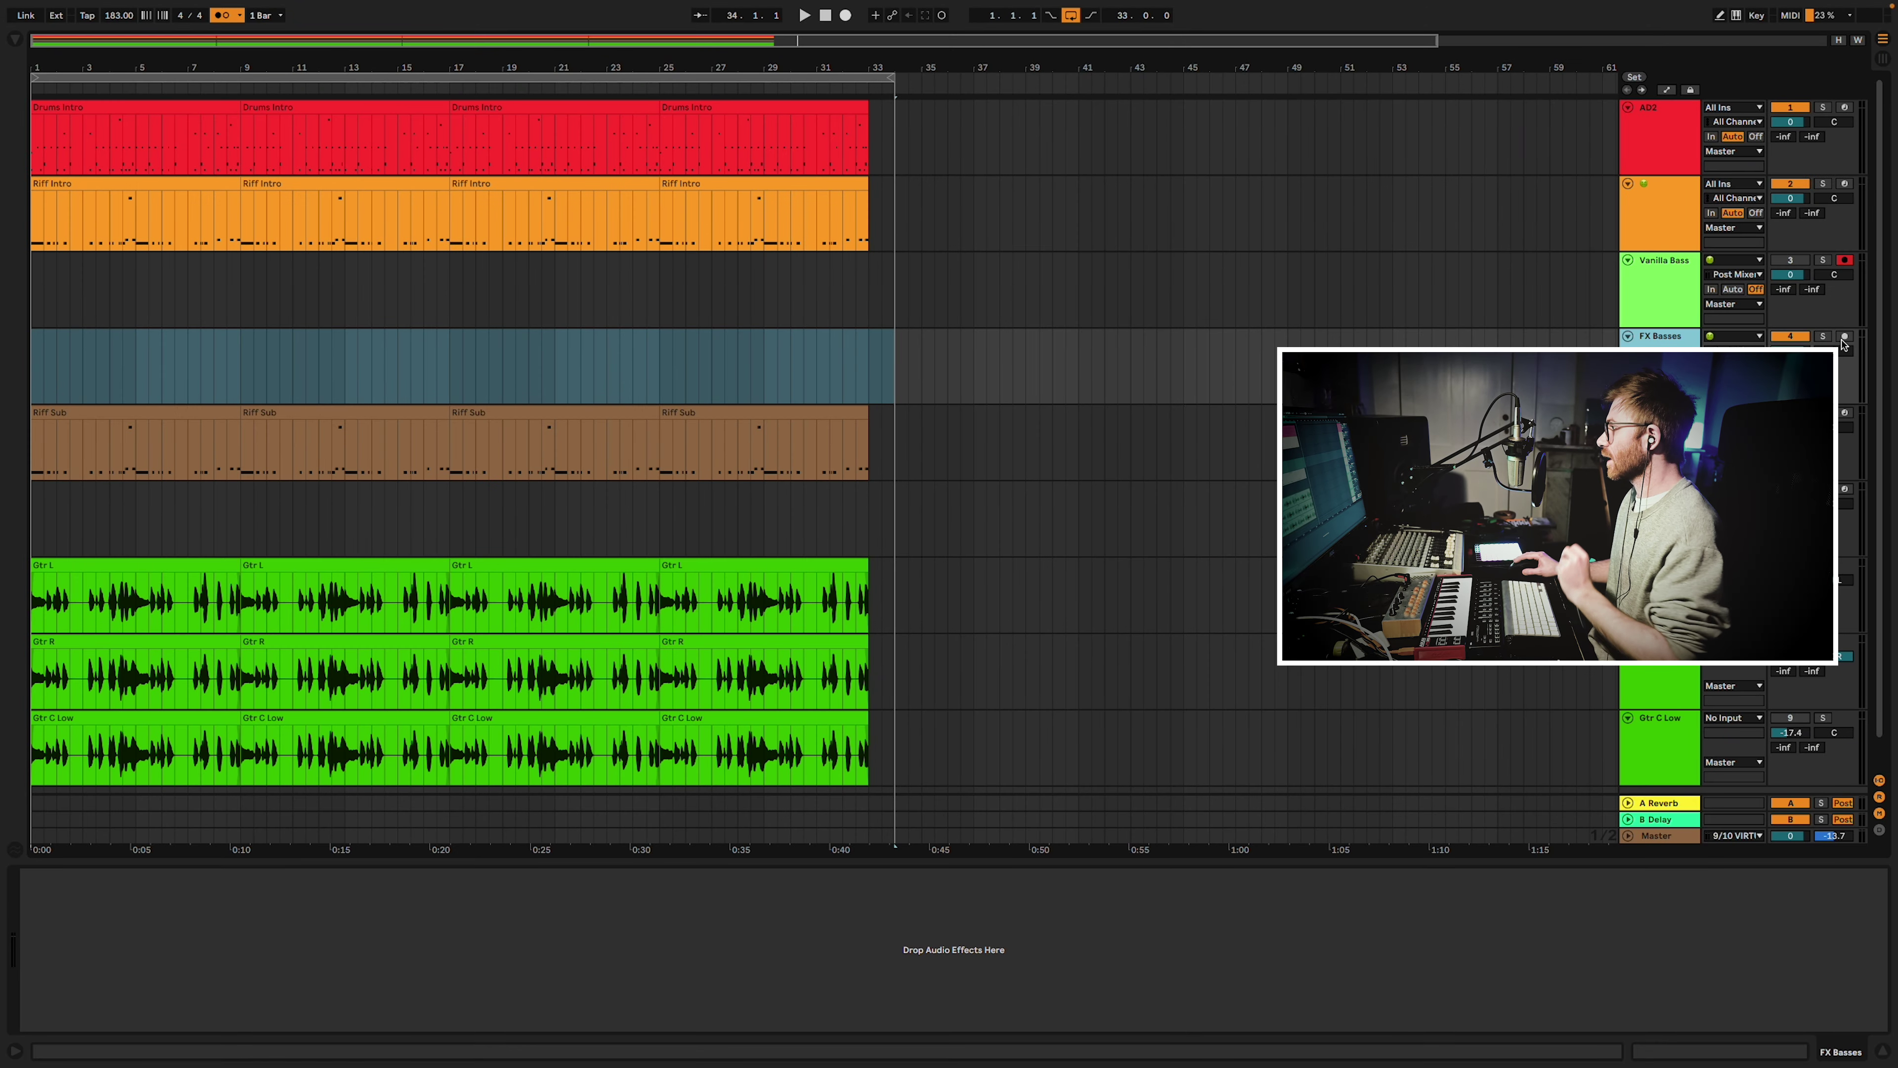
left_click(1819, 171)
left_click(1660, 338)
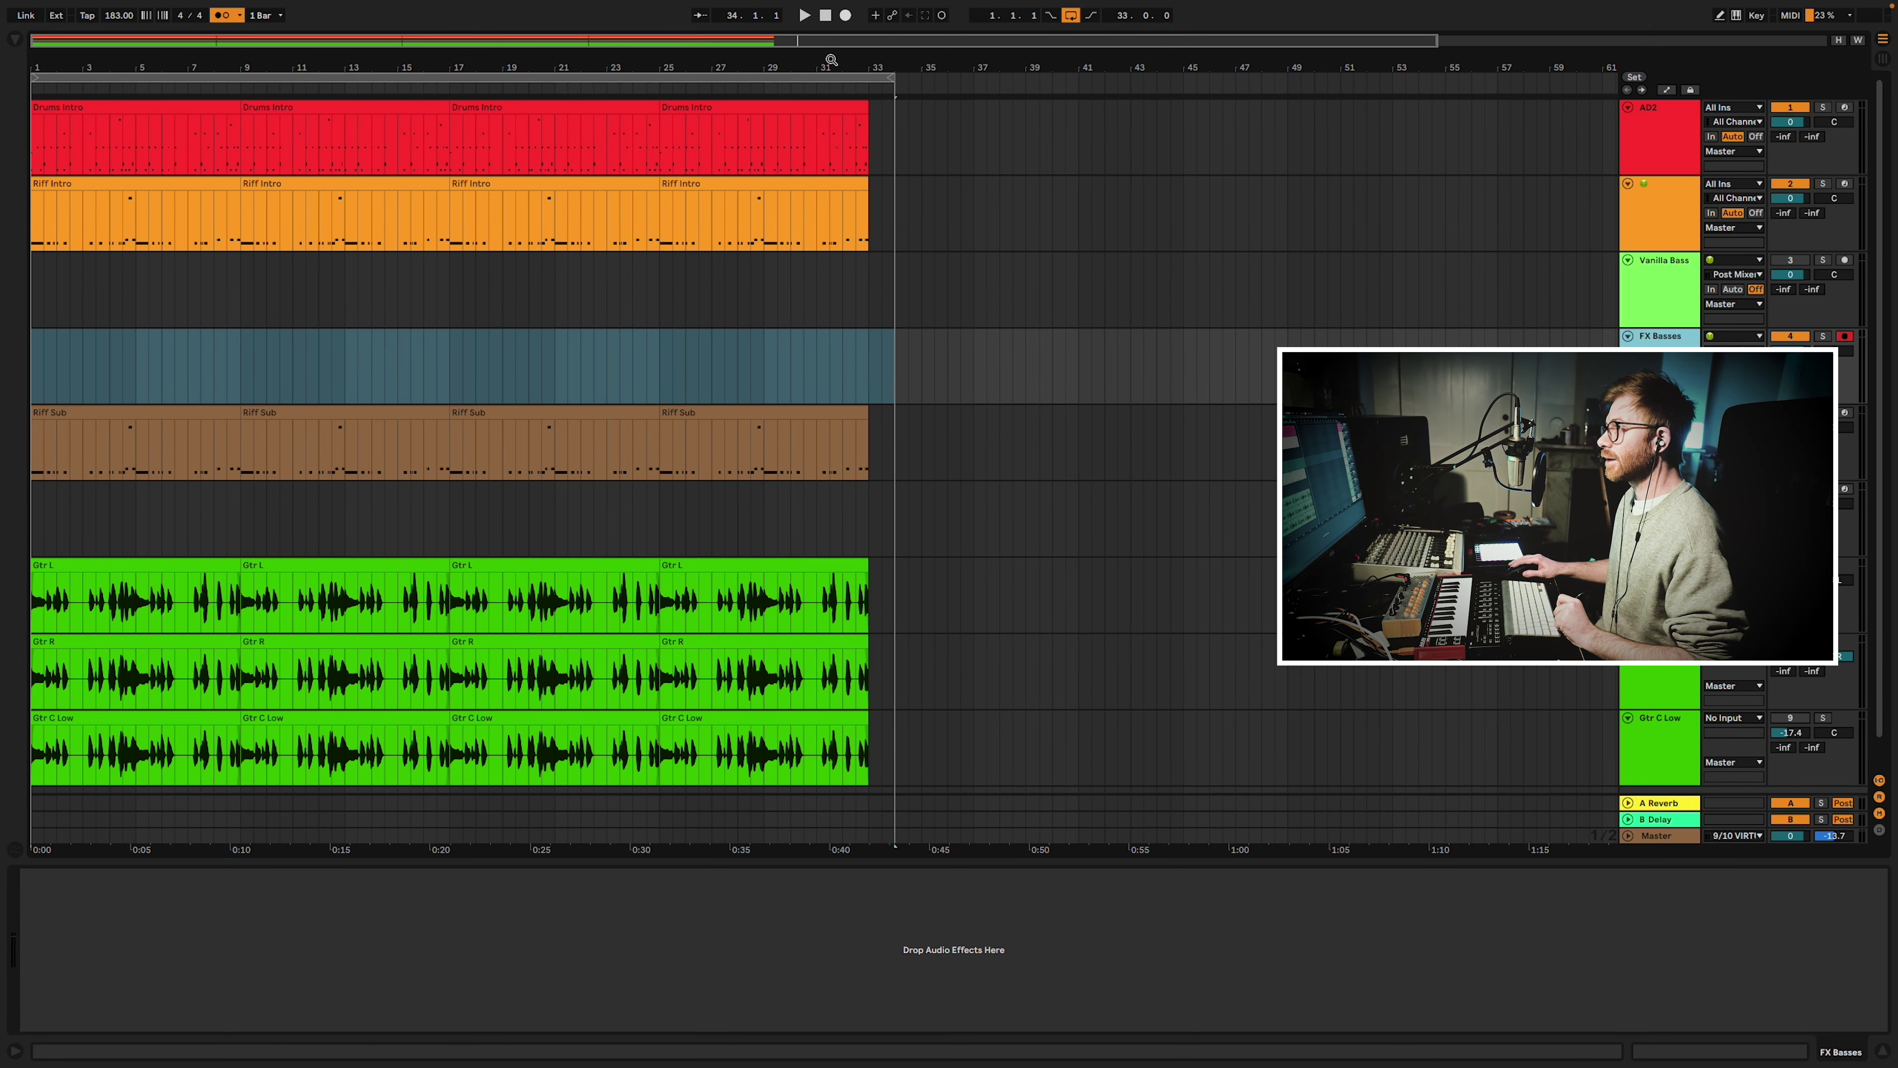
Record a pass of the riff bass onto FX Basses from the start and show the session mixer.
left_click(825, 14)
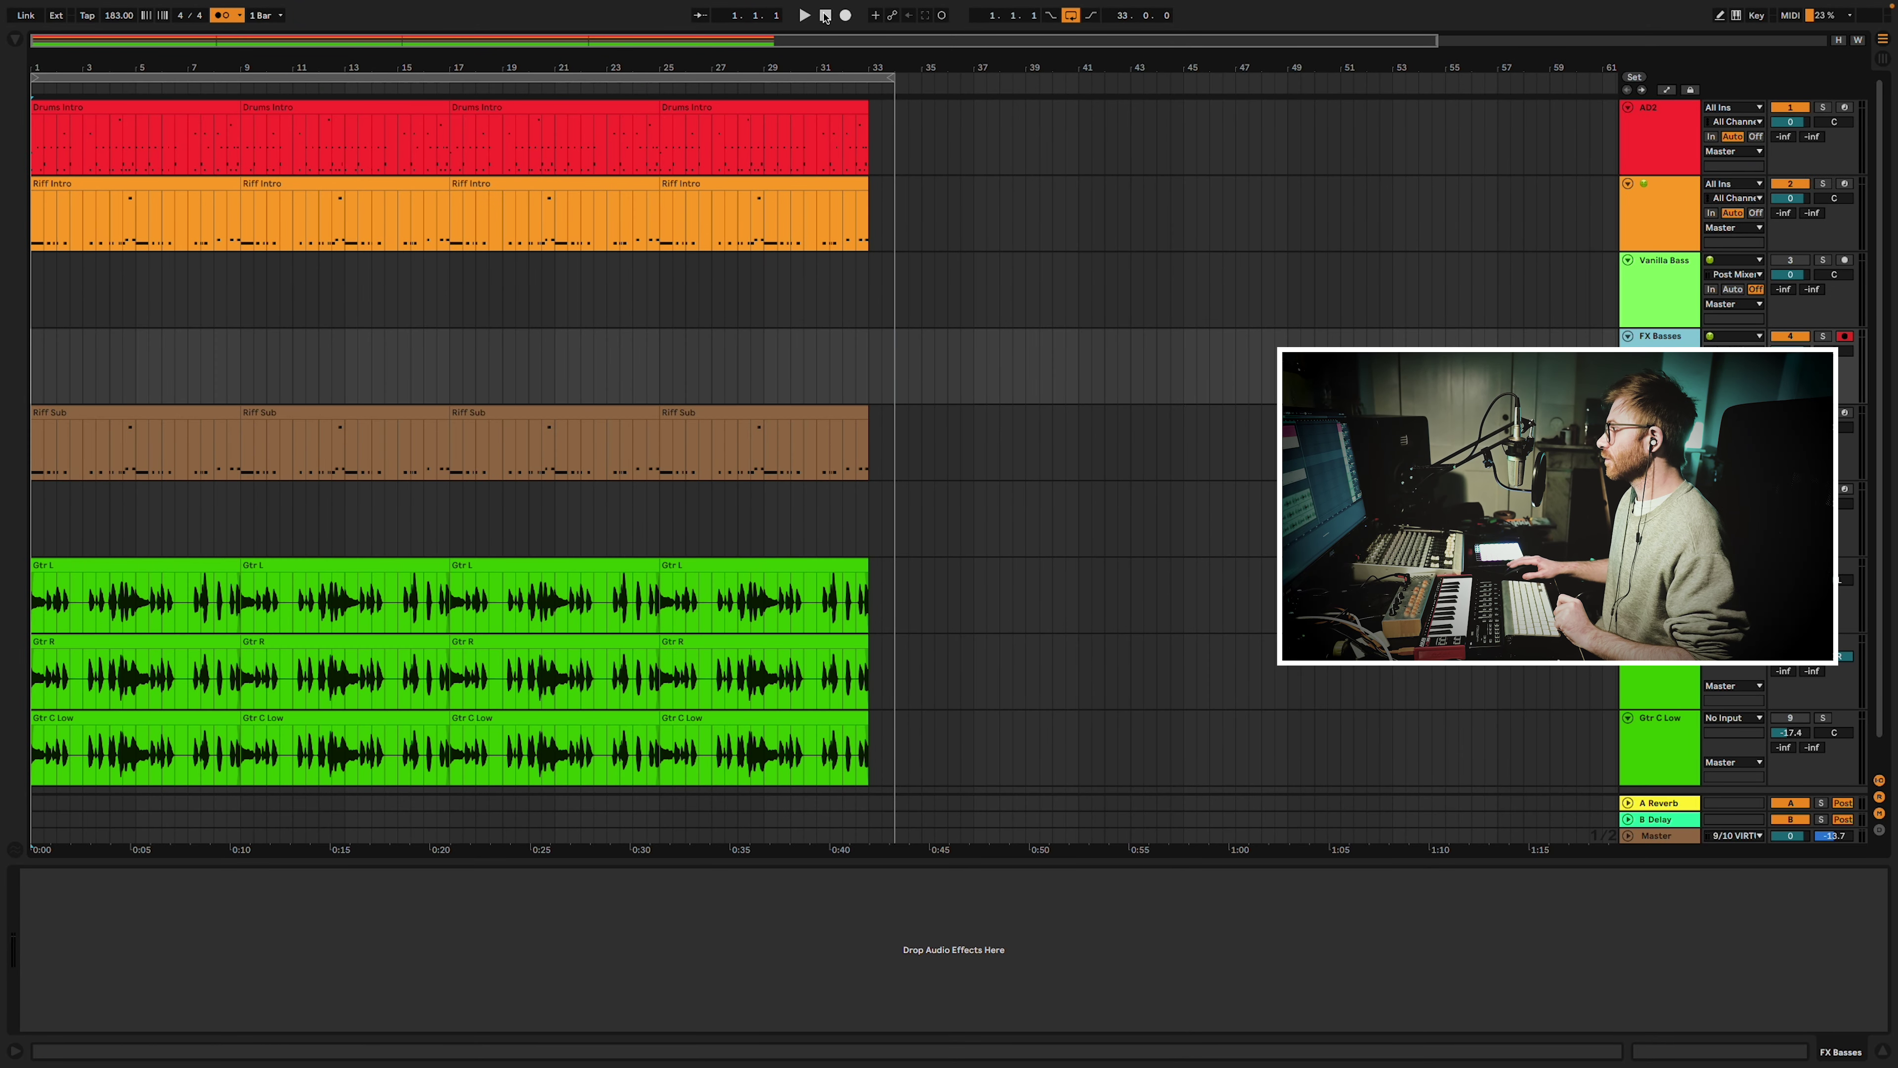
left_click(844, 15)
key("Tab")
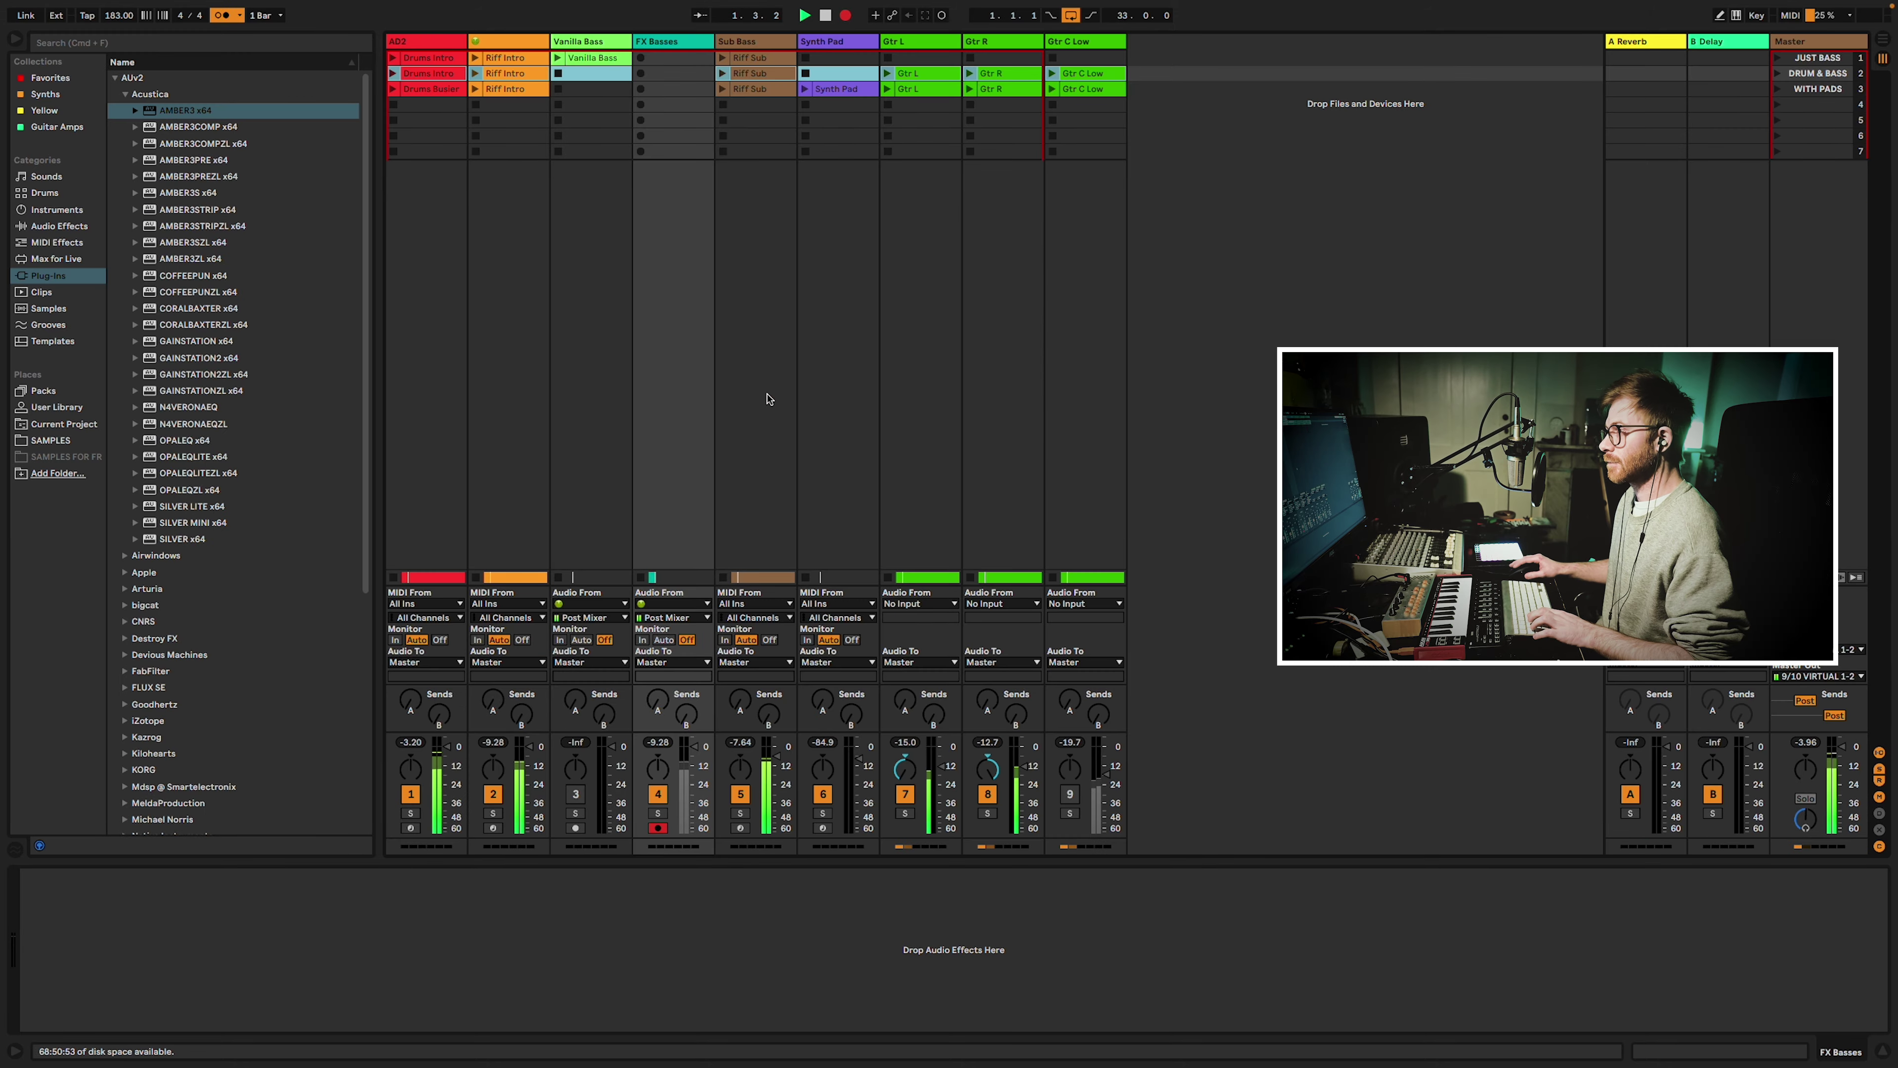
left_click(859, 589)
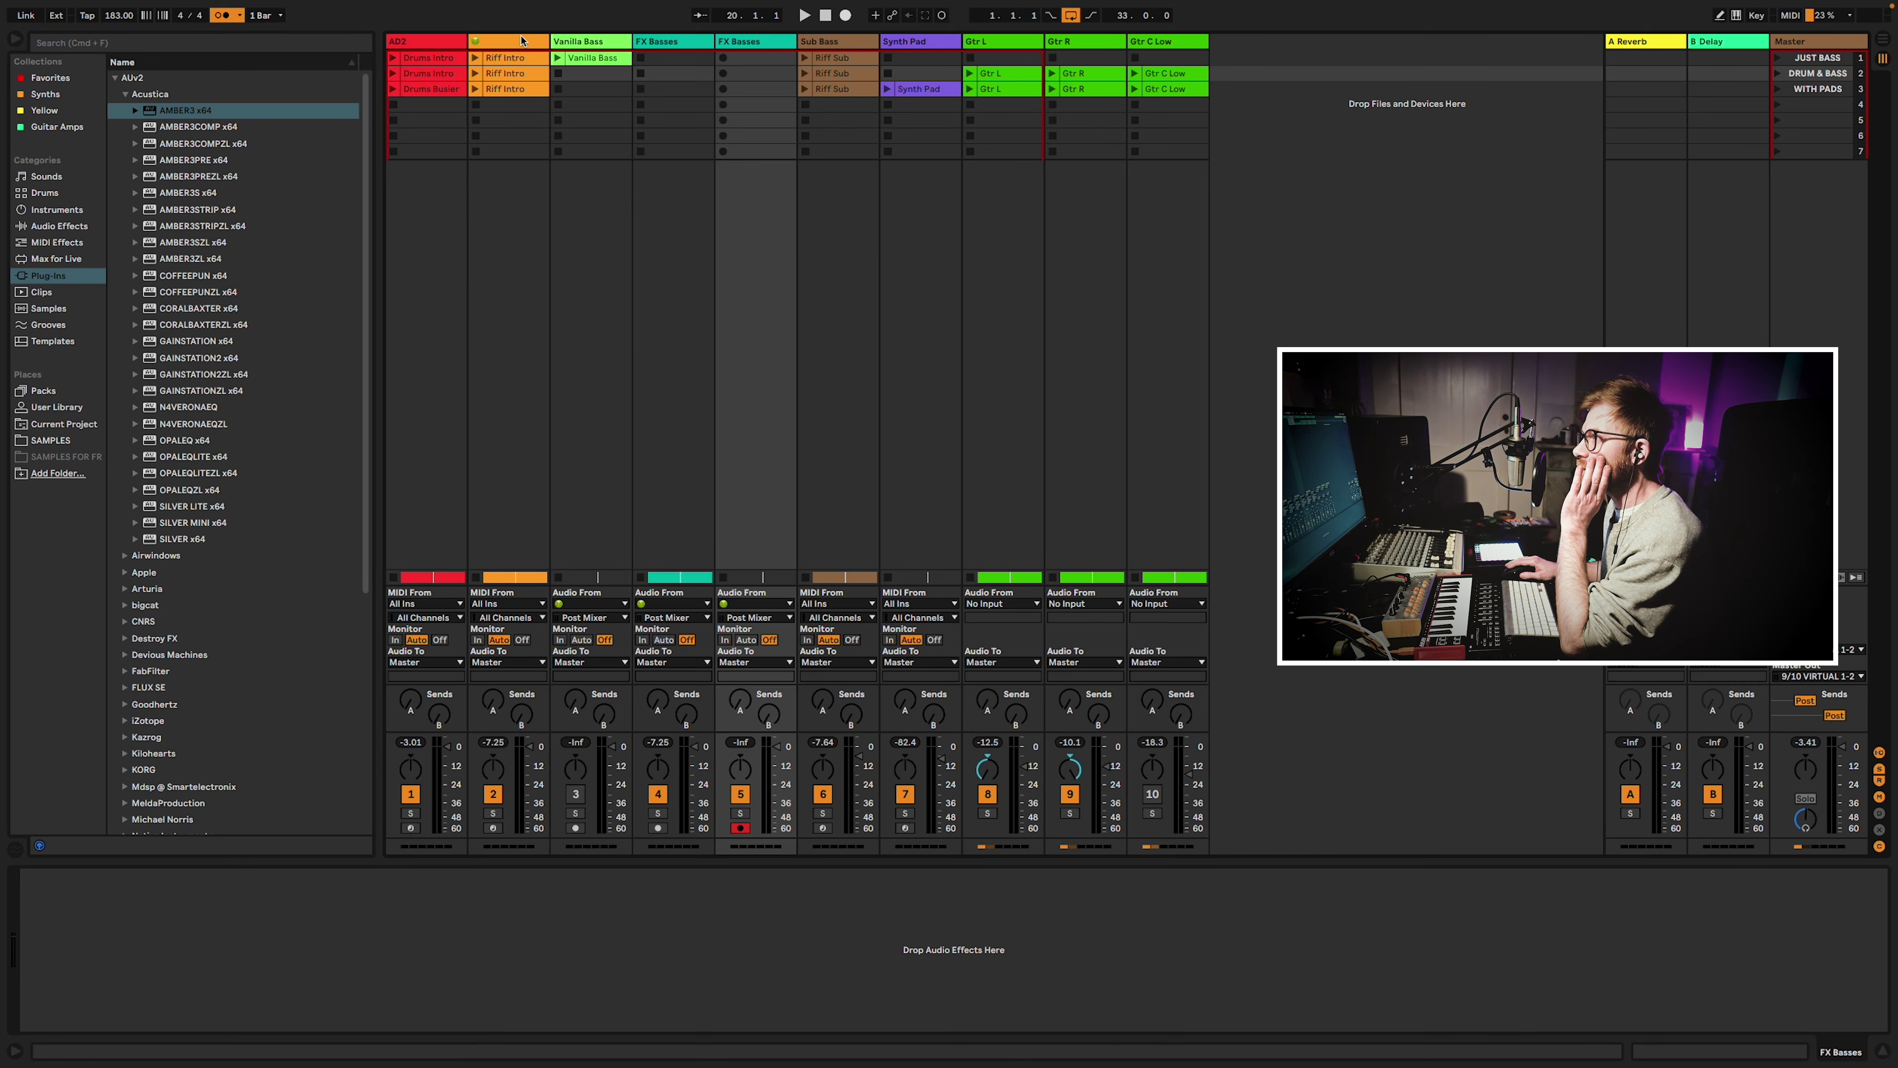
Insert Destroy FX's Buffer Override plug-in after Amp on the riff bass track and position its window clear of Texture.
left_click(521, 41)
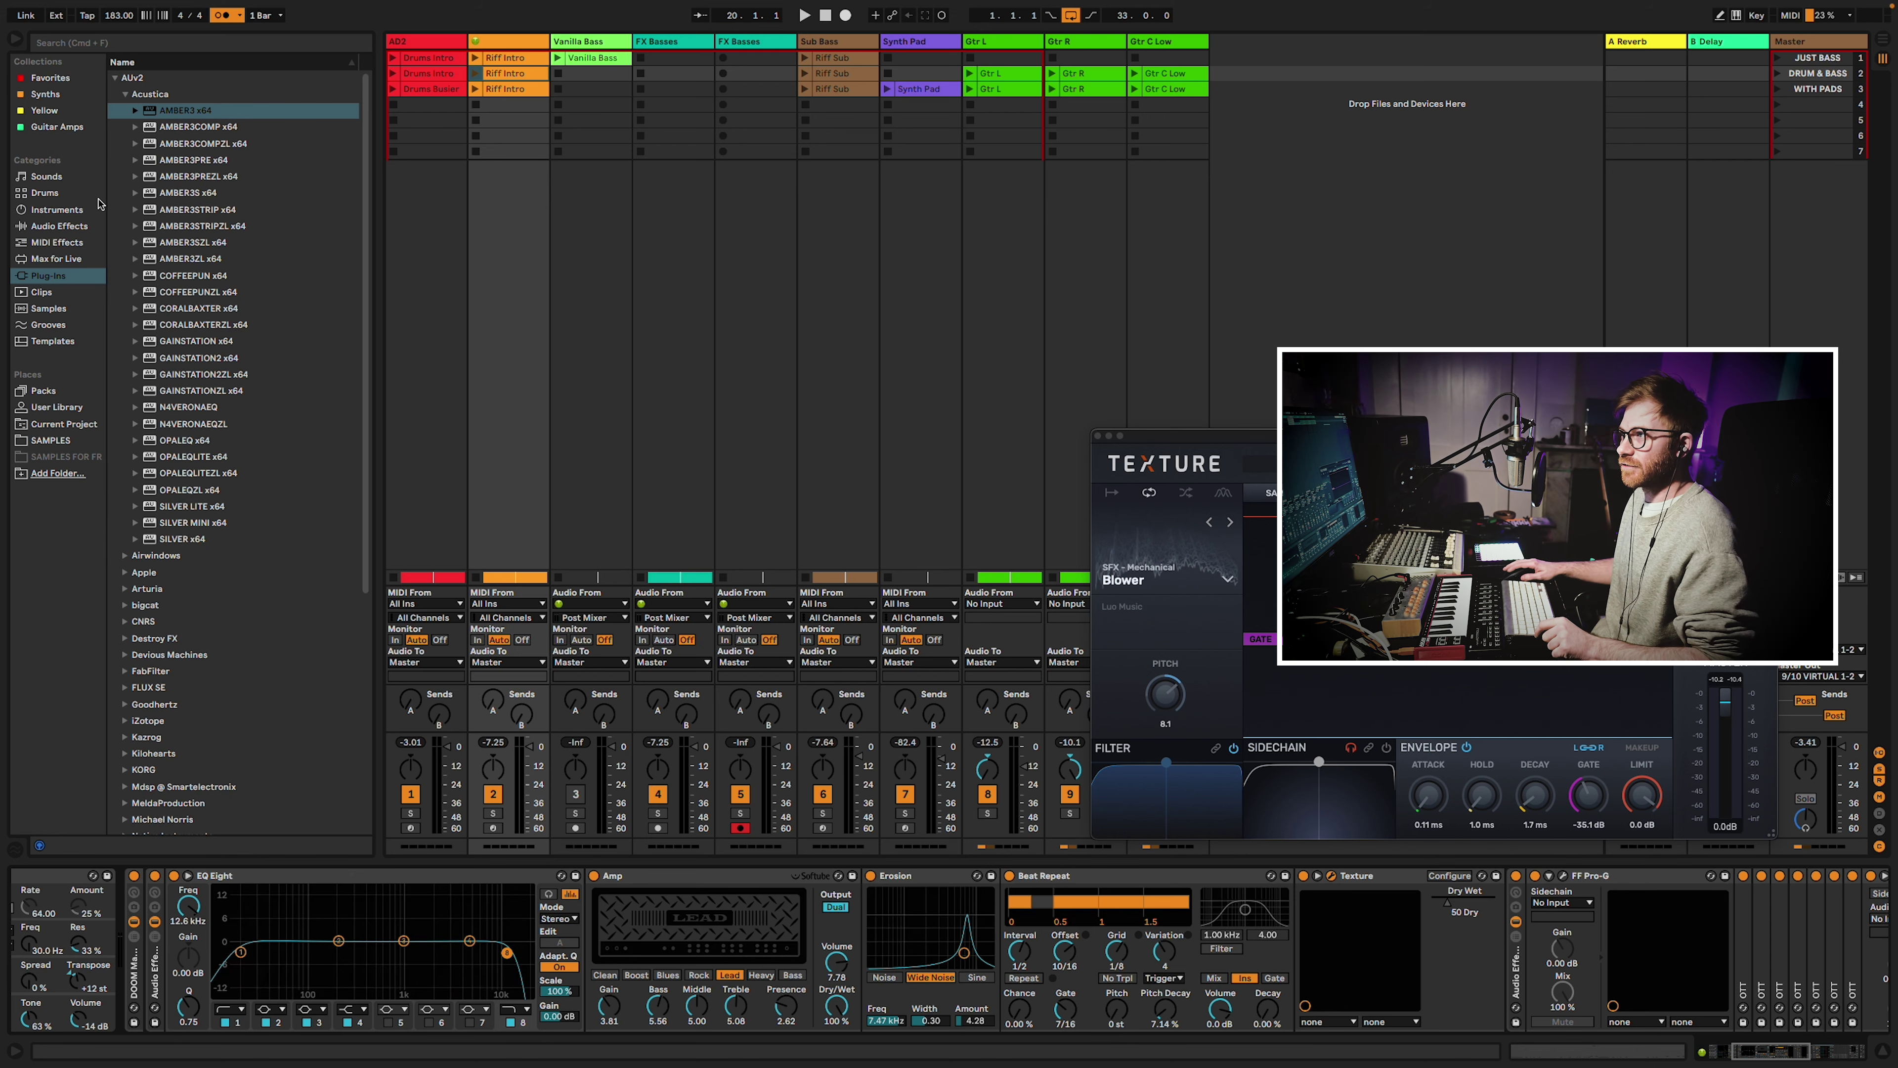
left_click(126, 95)
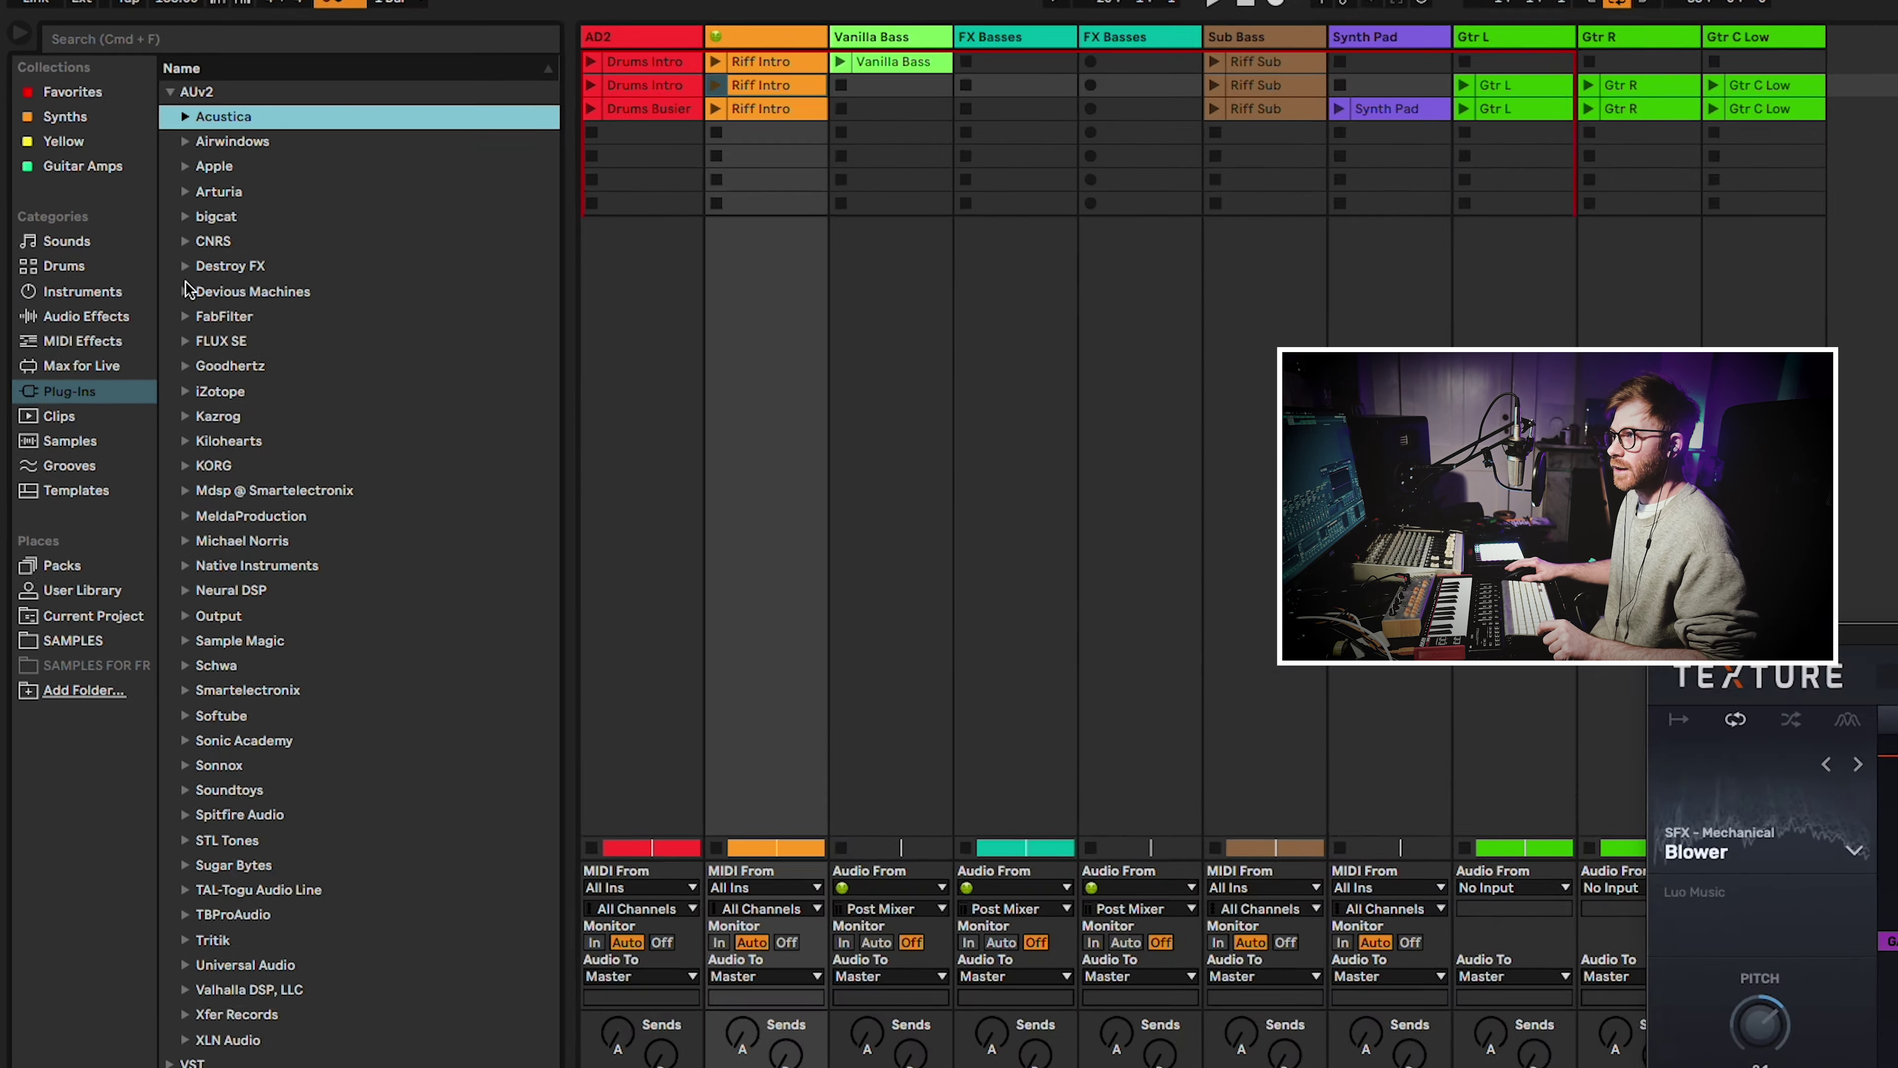
left_click(124, 193)
left_click(199, 210)
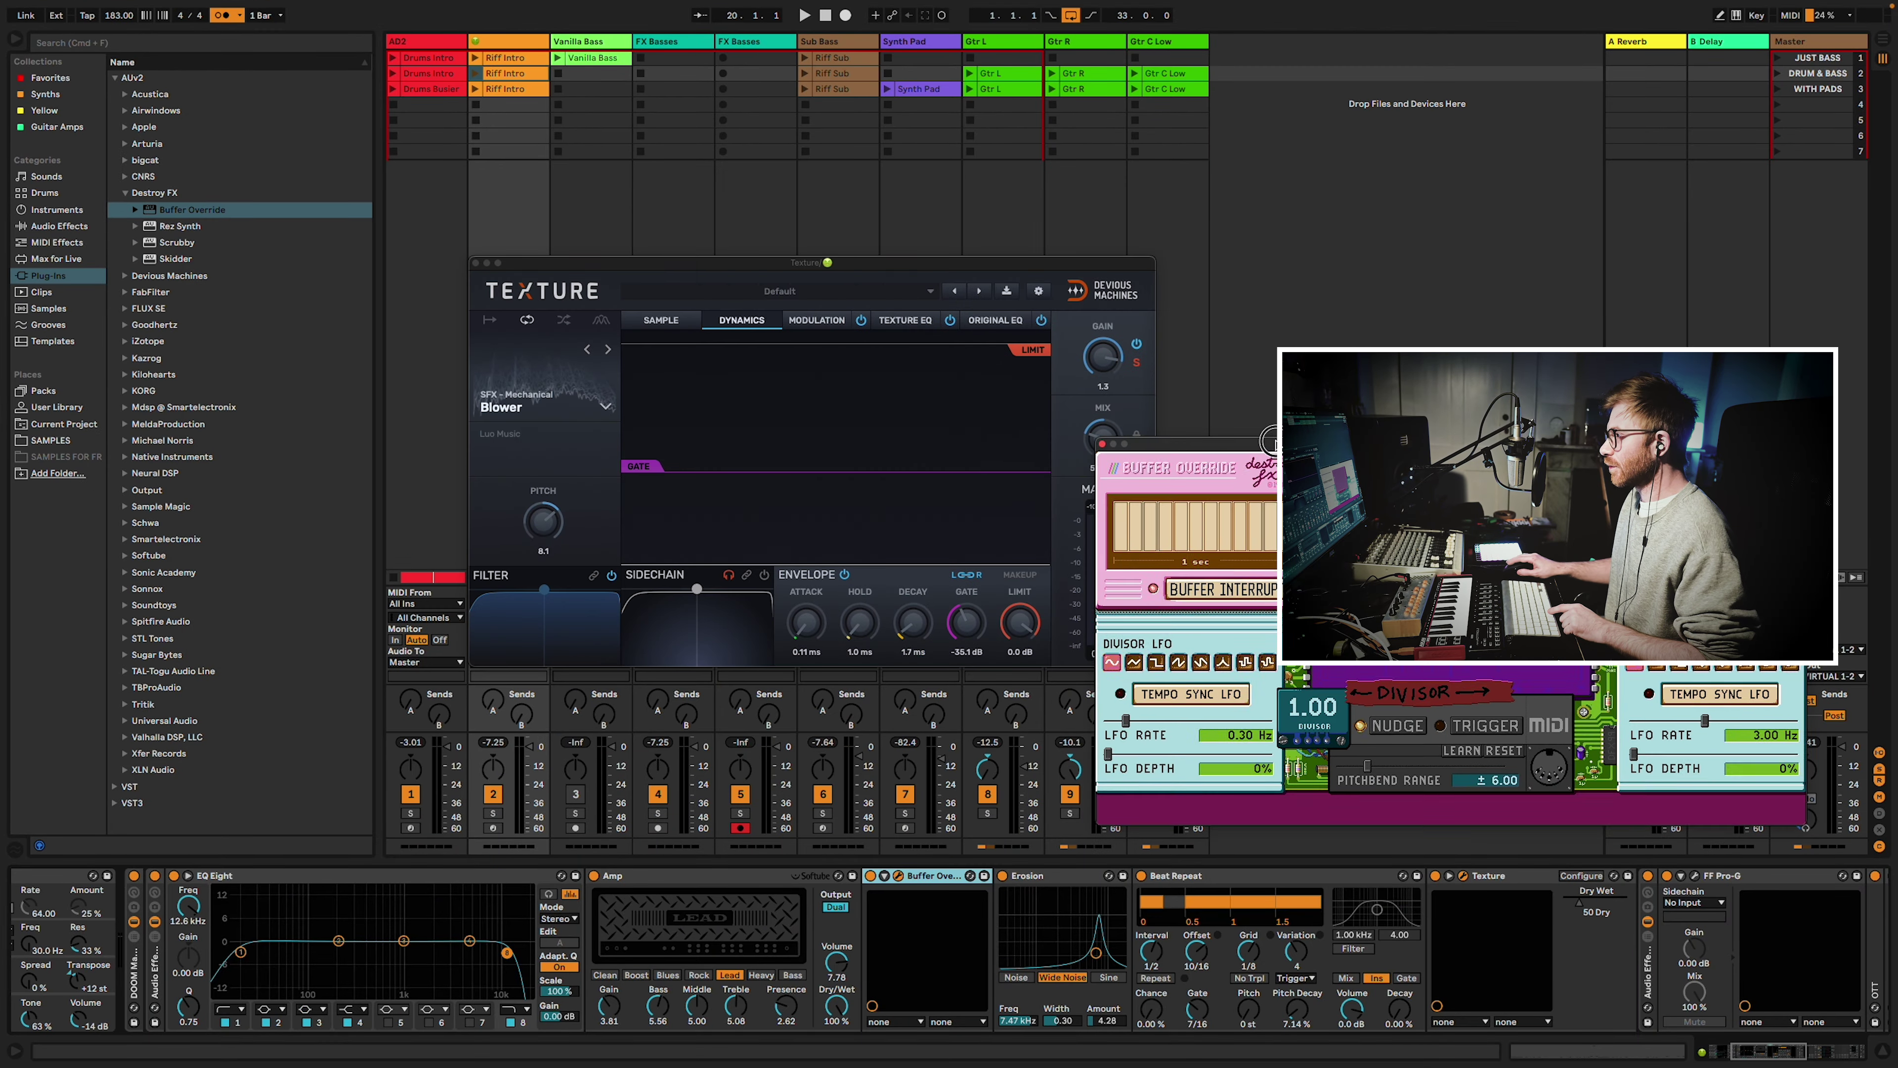
left_click_drag(1386, 439, 479, 261)
Play the song and sweep Buffer Override's divisor and buffer size to glitch the riff bass.
key("space")
left_click_drag(422, 371, 564, 451)
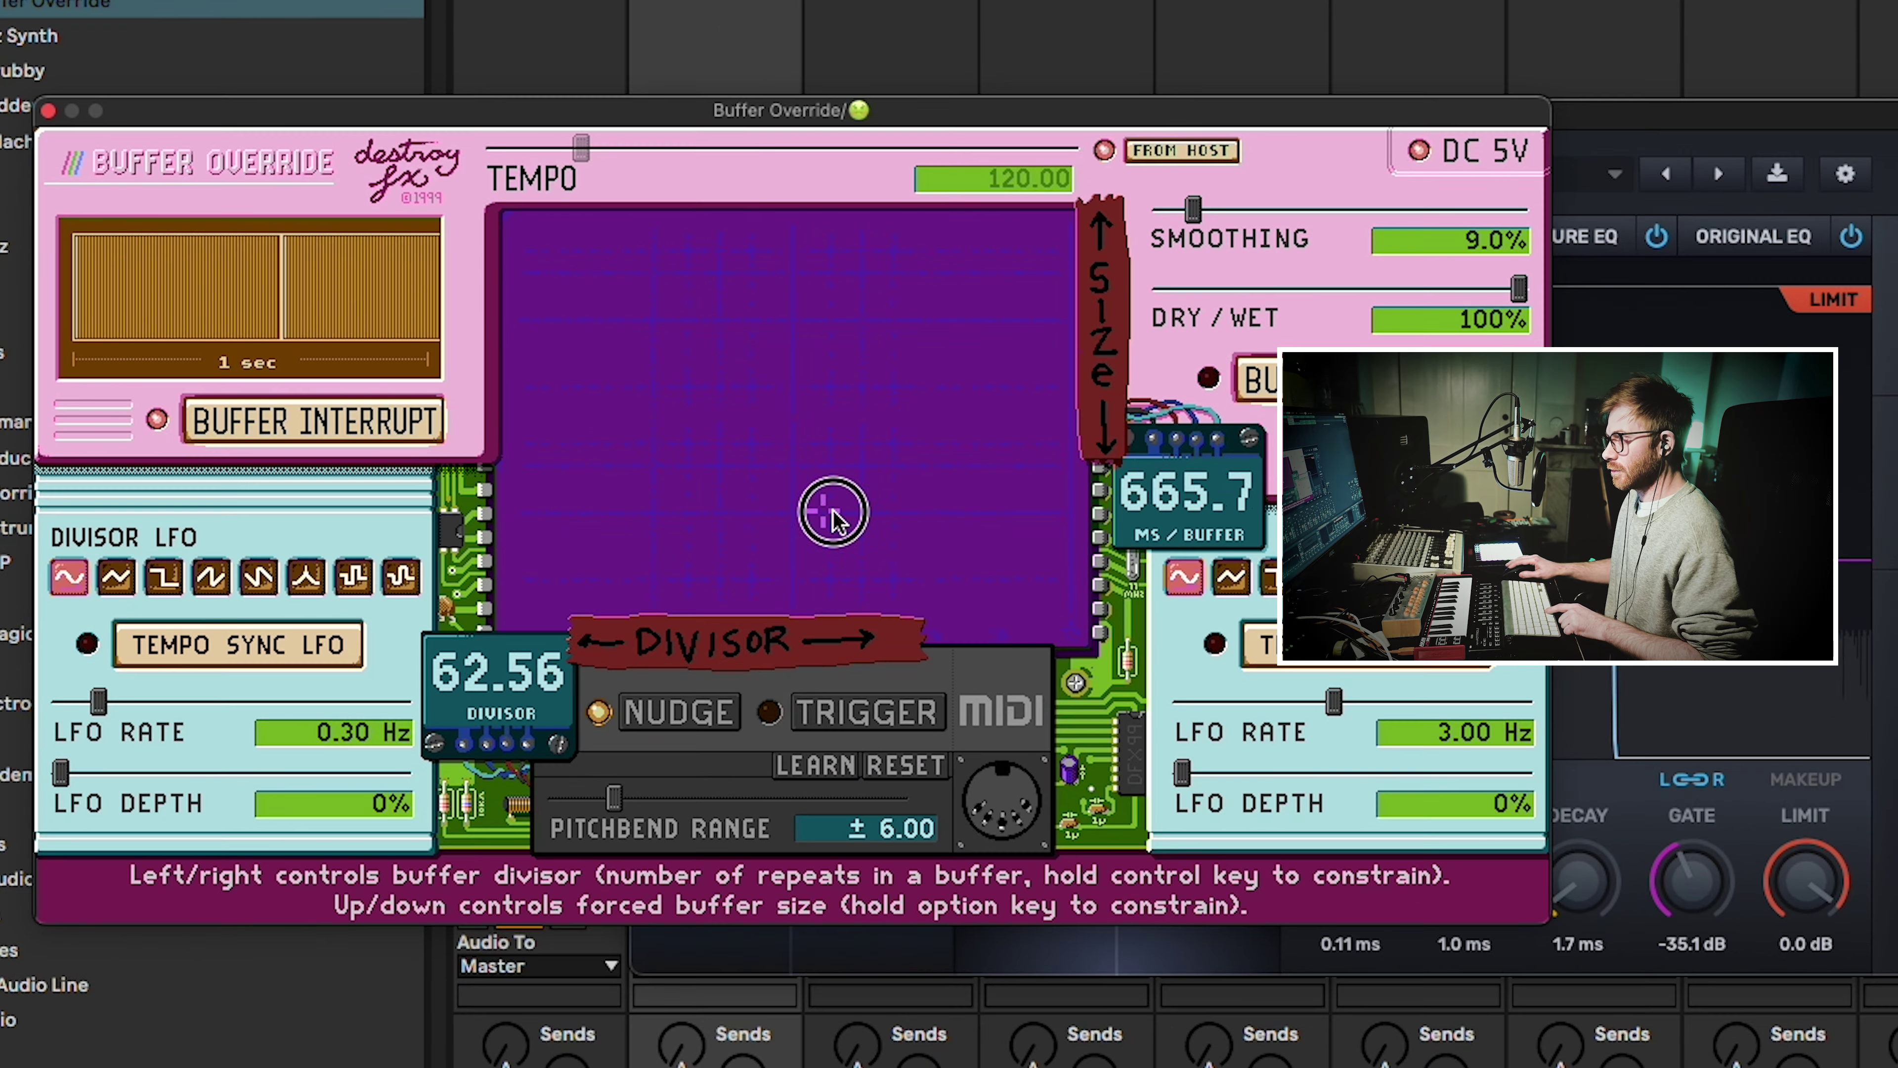
left_click_drag(833, 516, 560, 598)
left_click_drag(428, 120, 1891, 4)
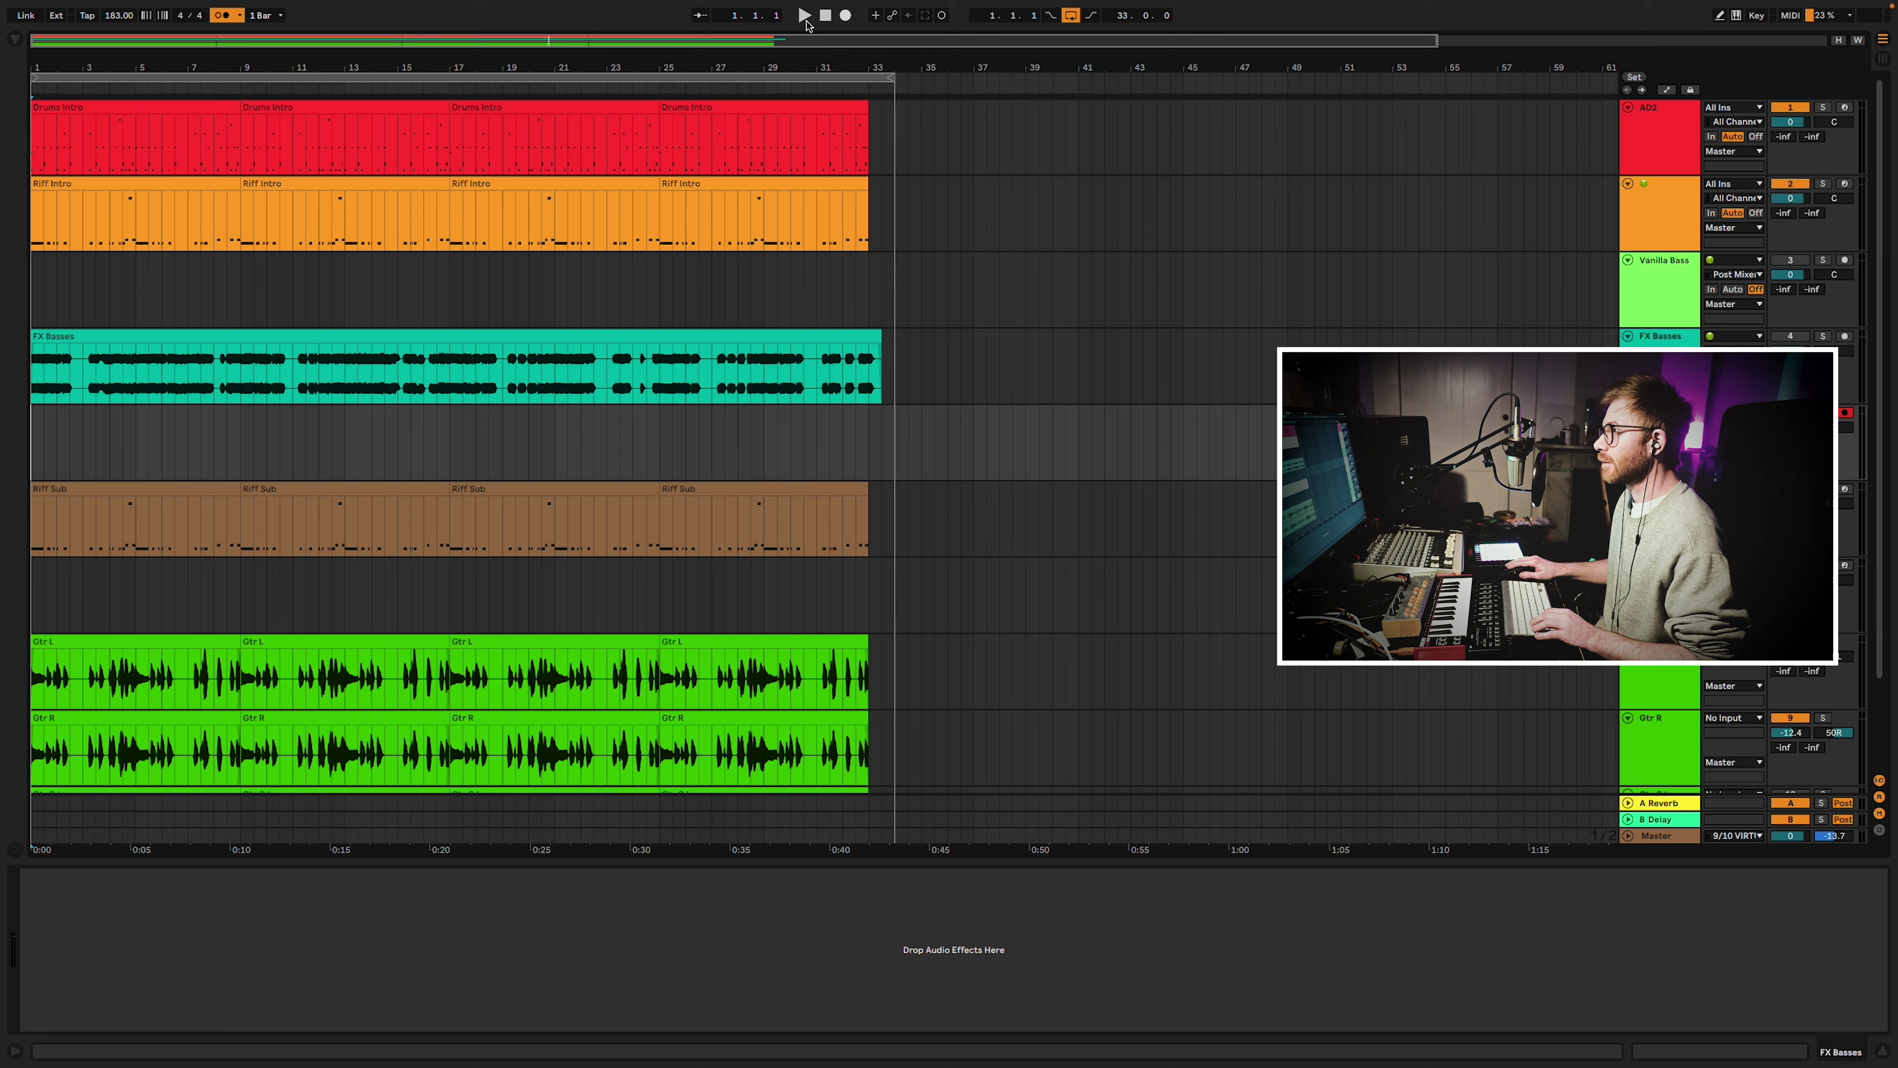
left_click(804, 16)
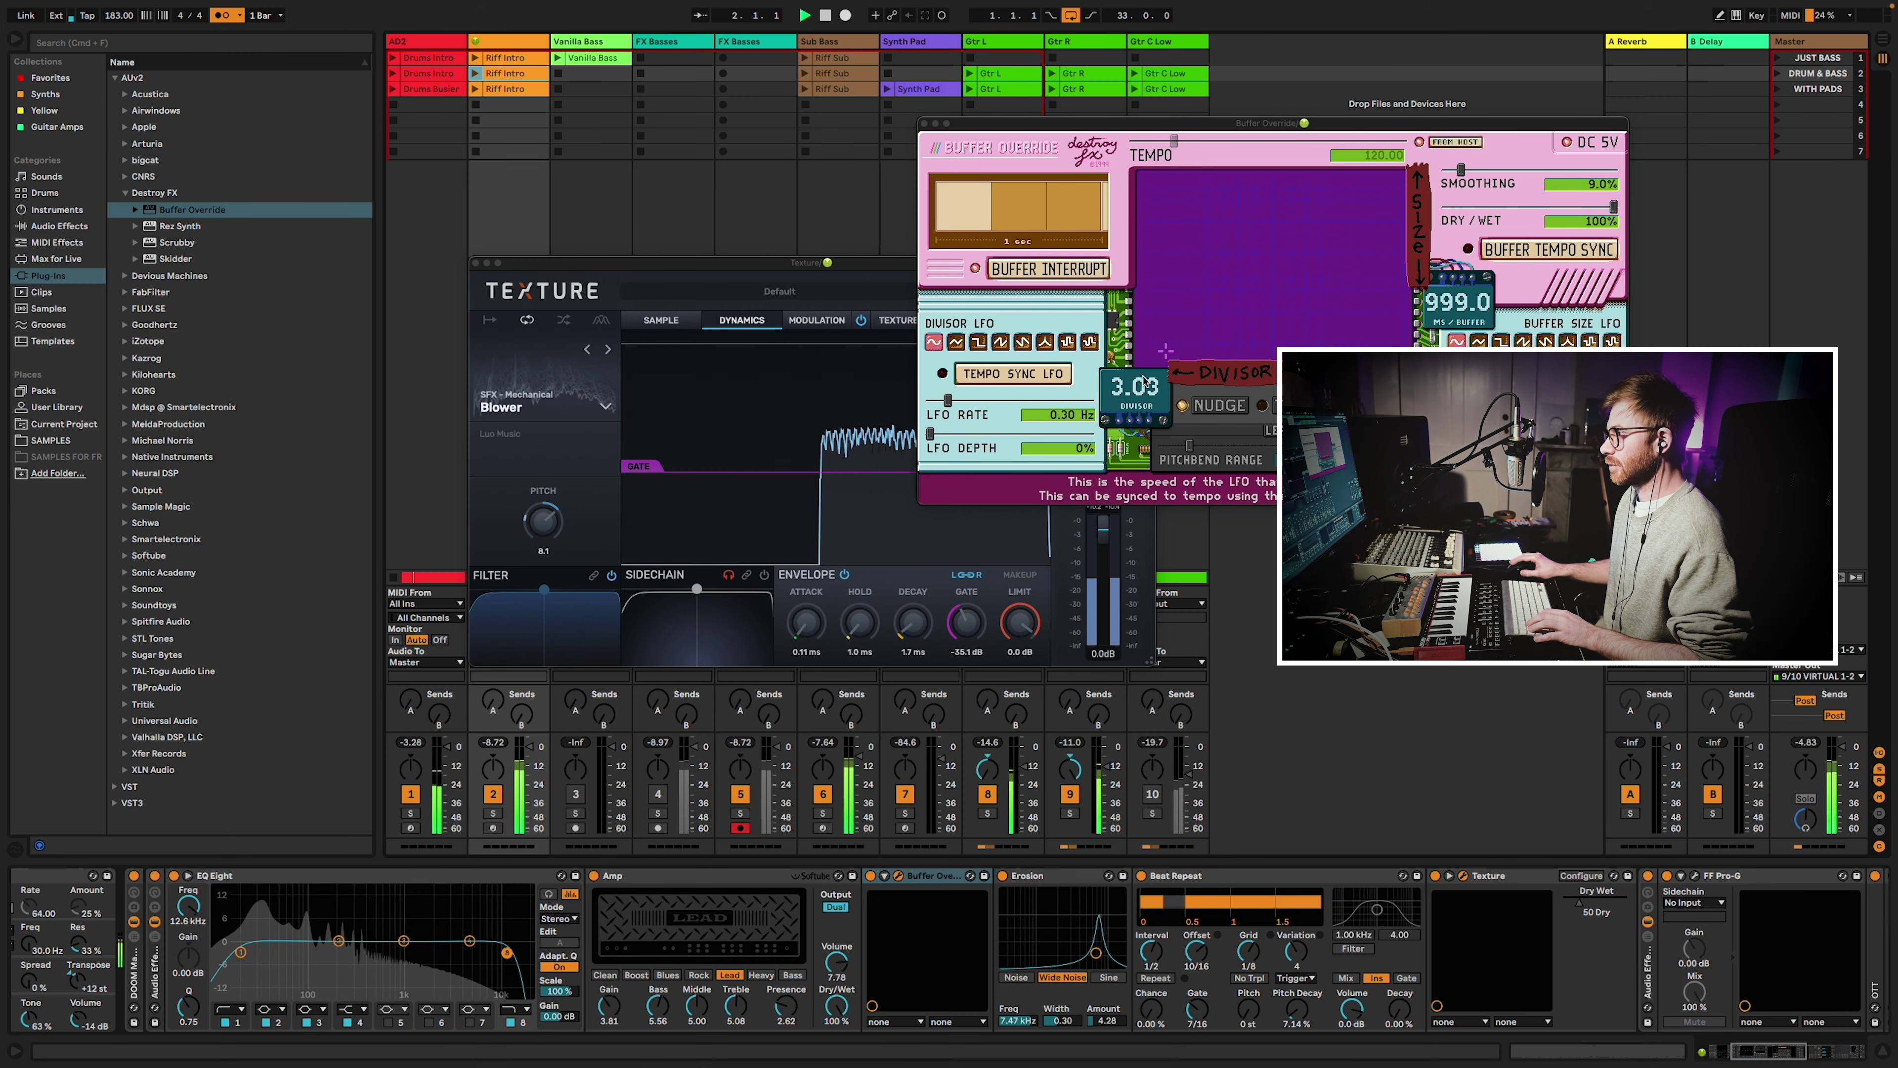
left_click_drag(1332, 249, 1177, 350)
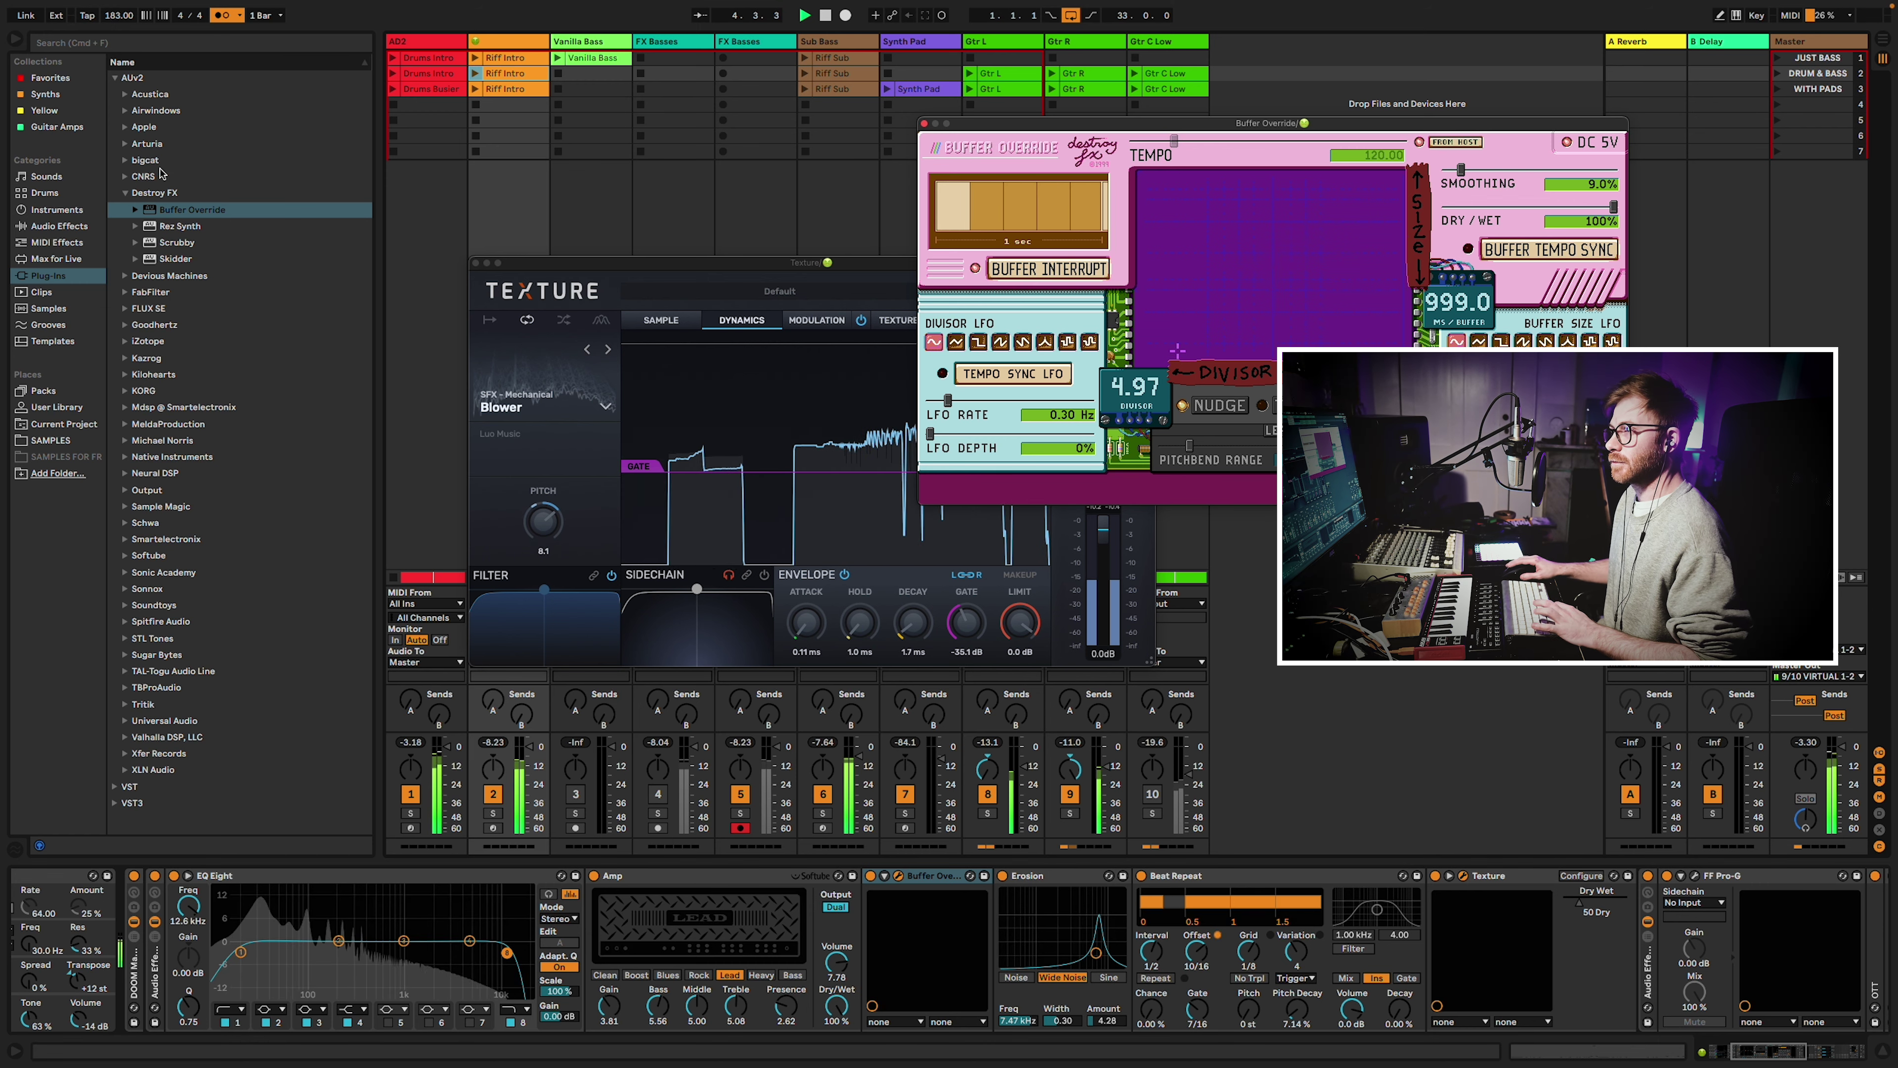
Search the audio effects for "redux" and insert Redux between Buffer Override and Erosion on the riff bass track.
left_click(126, 42)
type("redux")
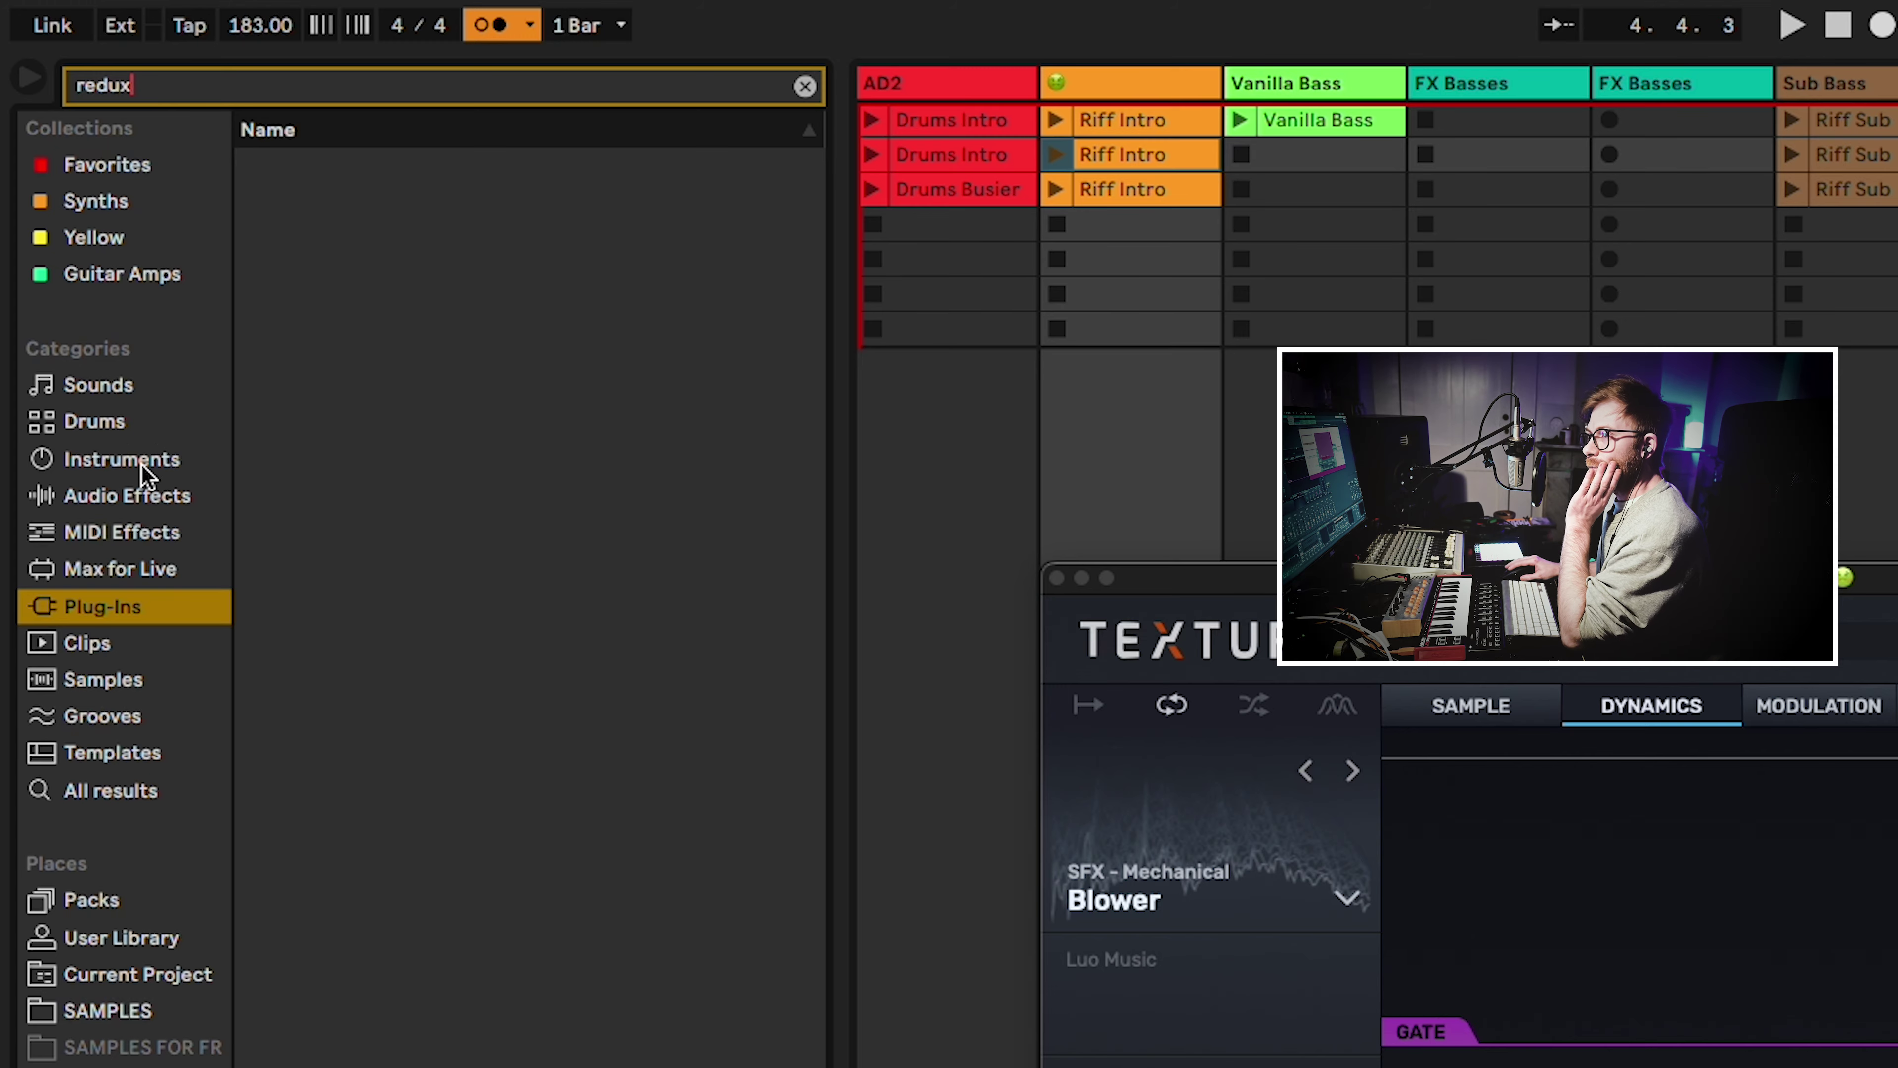
left_click(141, 463)
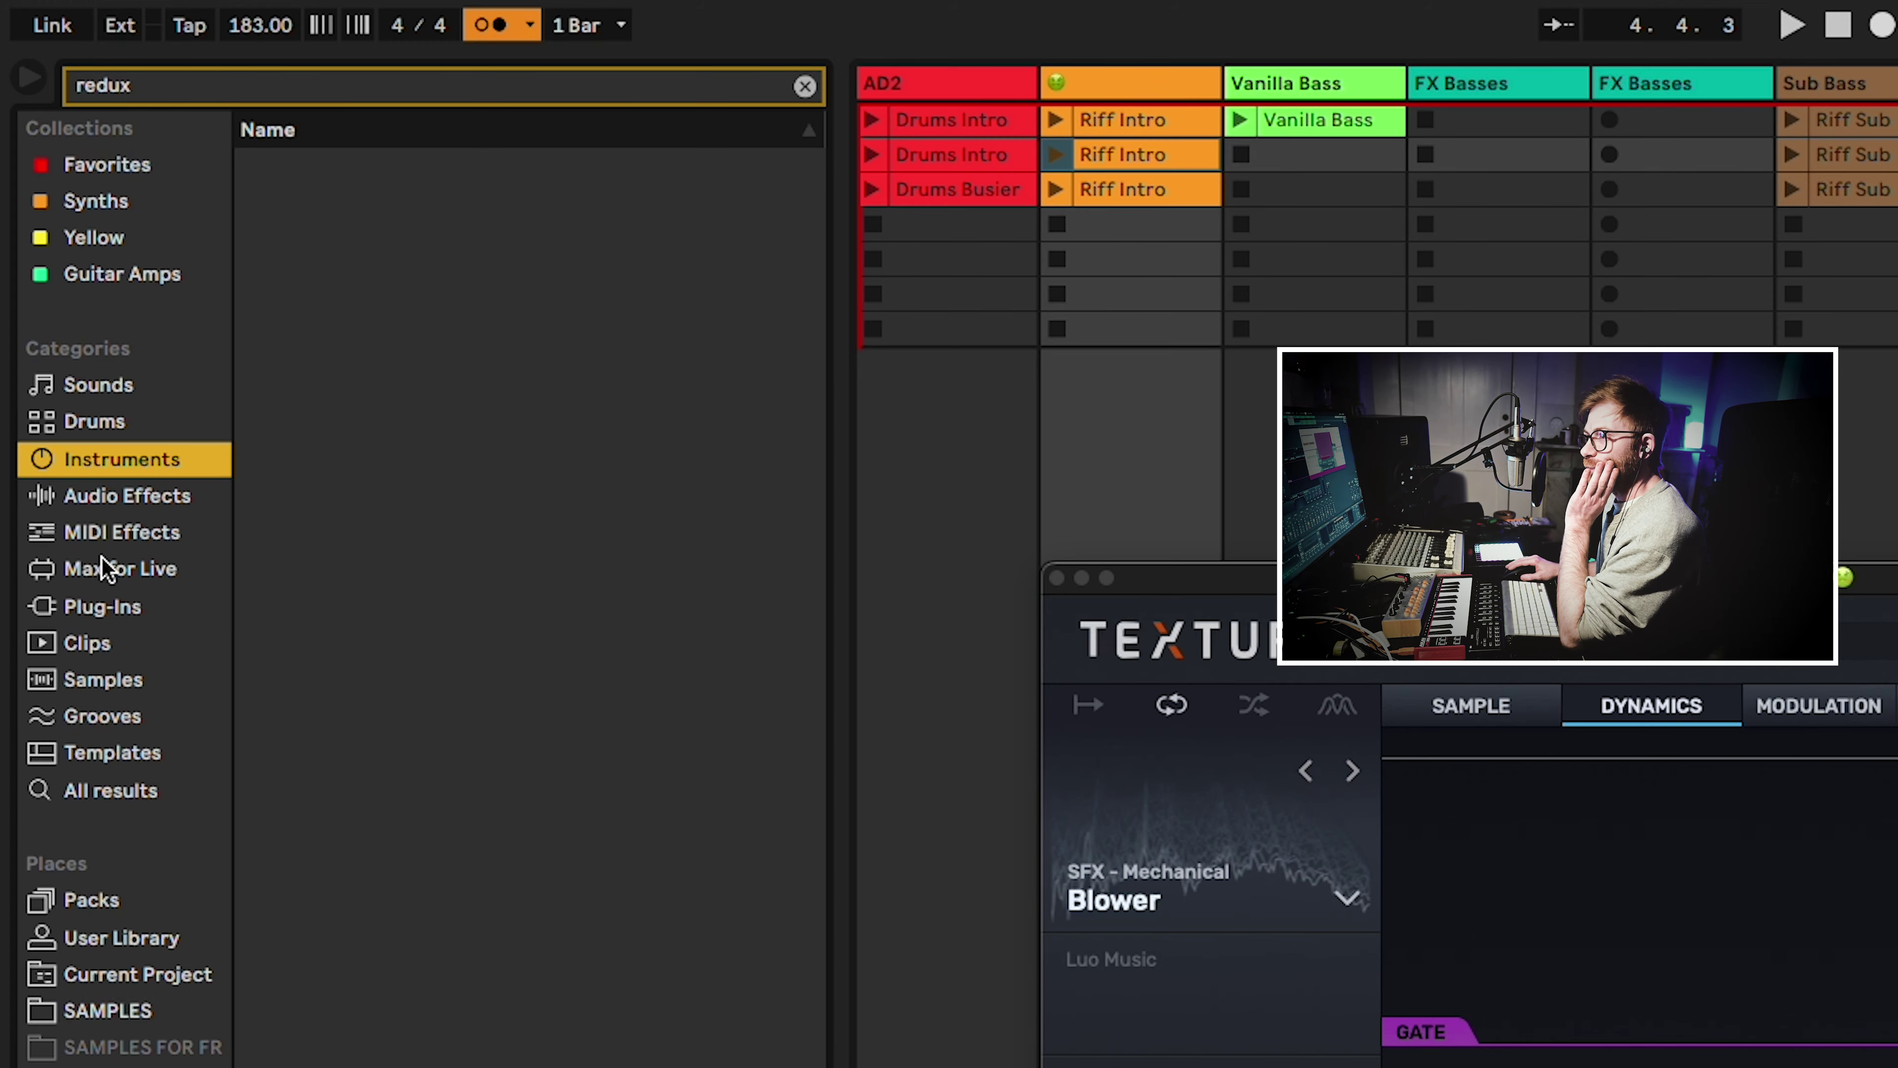
left_click(131, 509)
left_click(252, 165)
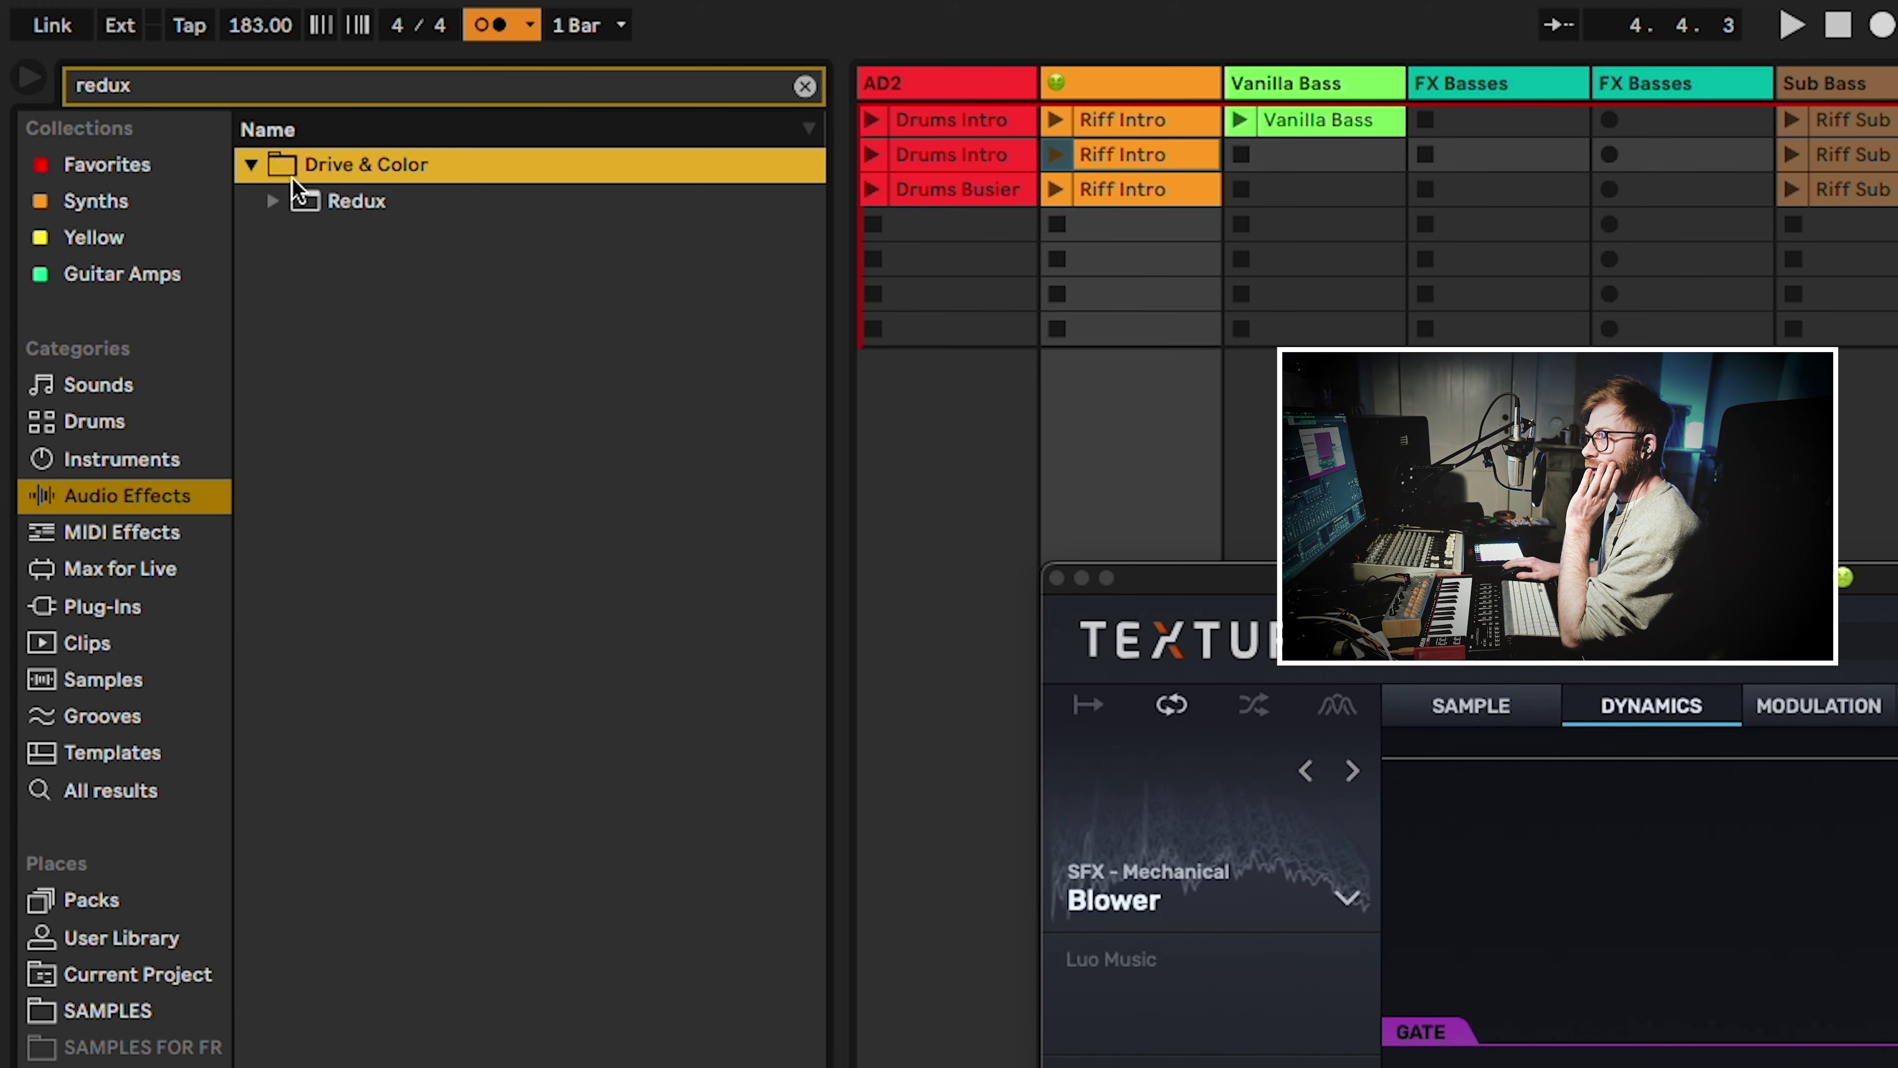
left_click(339, 205)
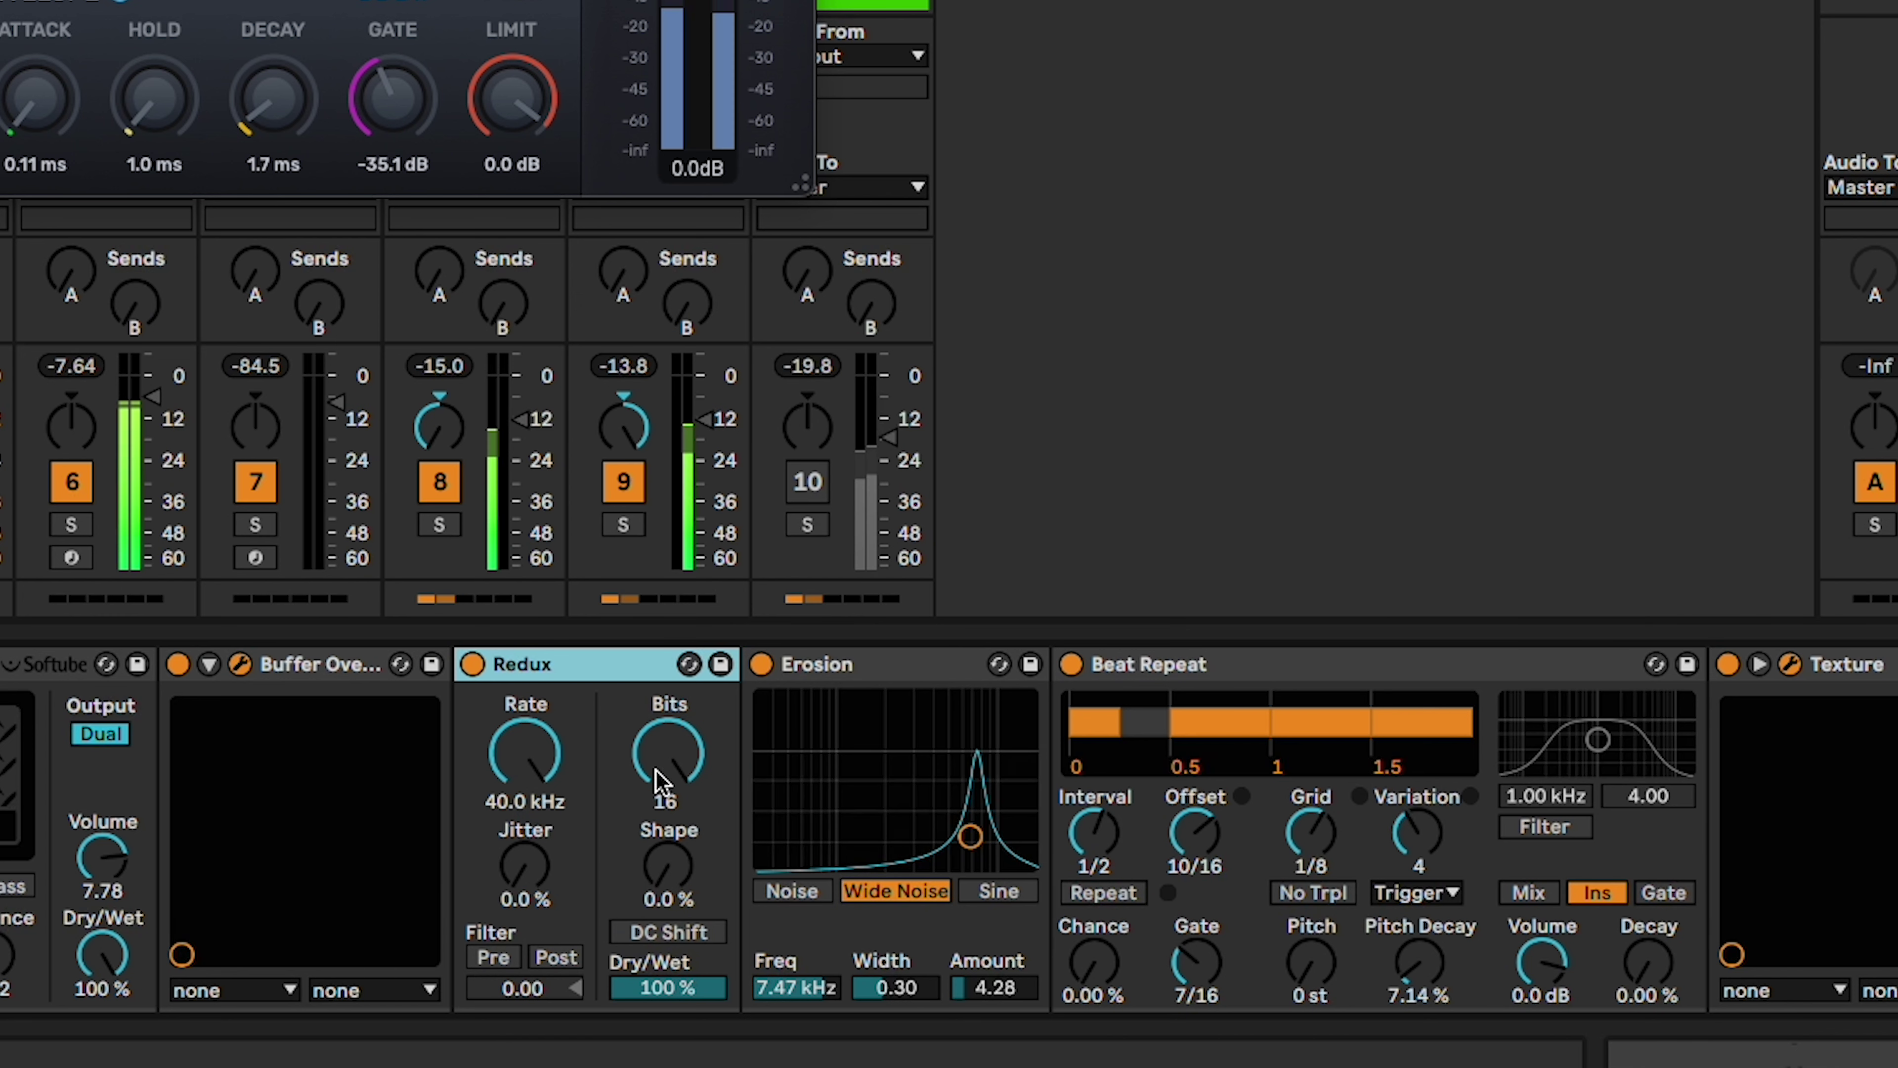
Set Redux to 6 bits and lower its rate to 435 Hz during playback.
left_click_drag(667, 751, 667, 784)
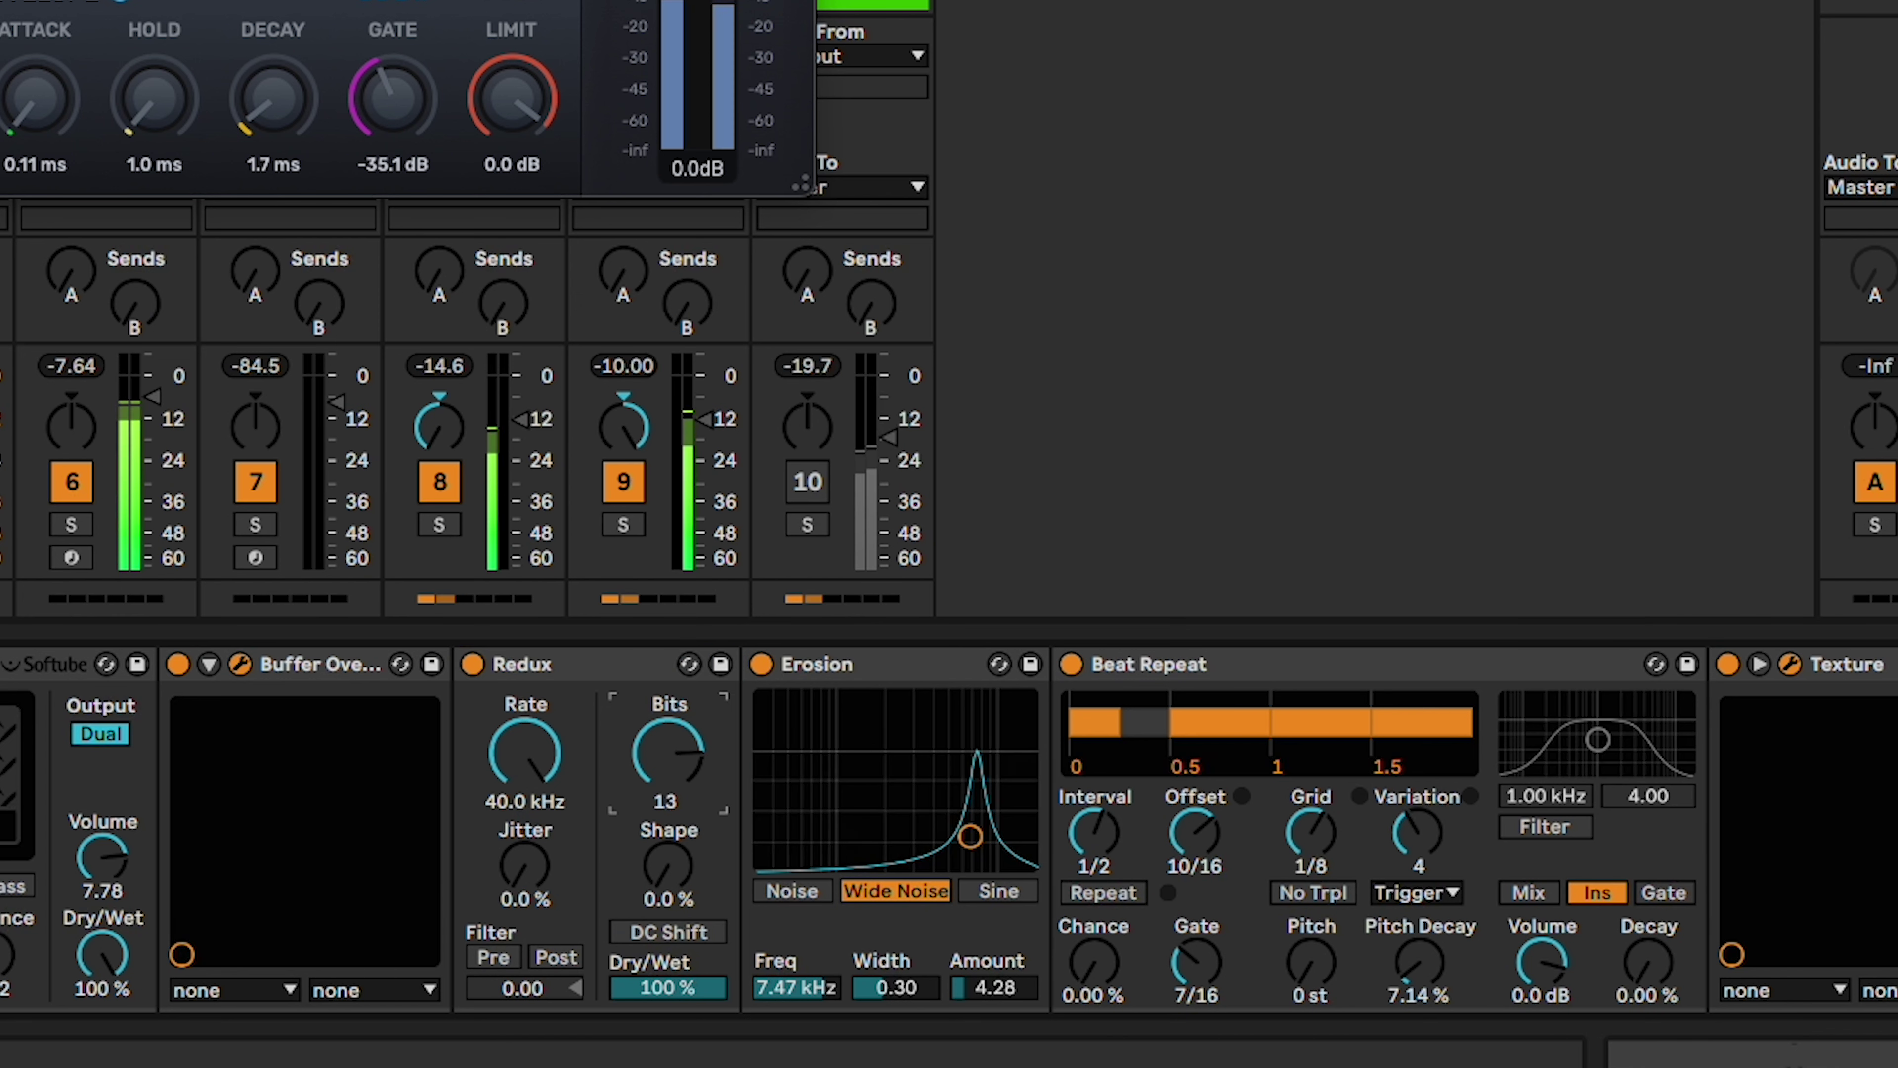
left_click_drag(663, 762, 663, 754)
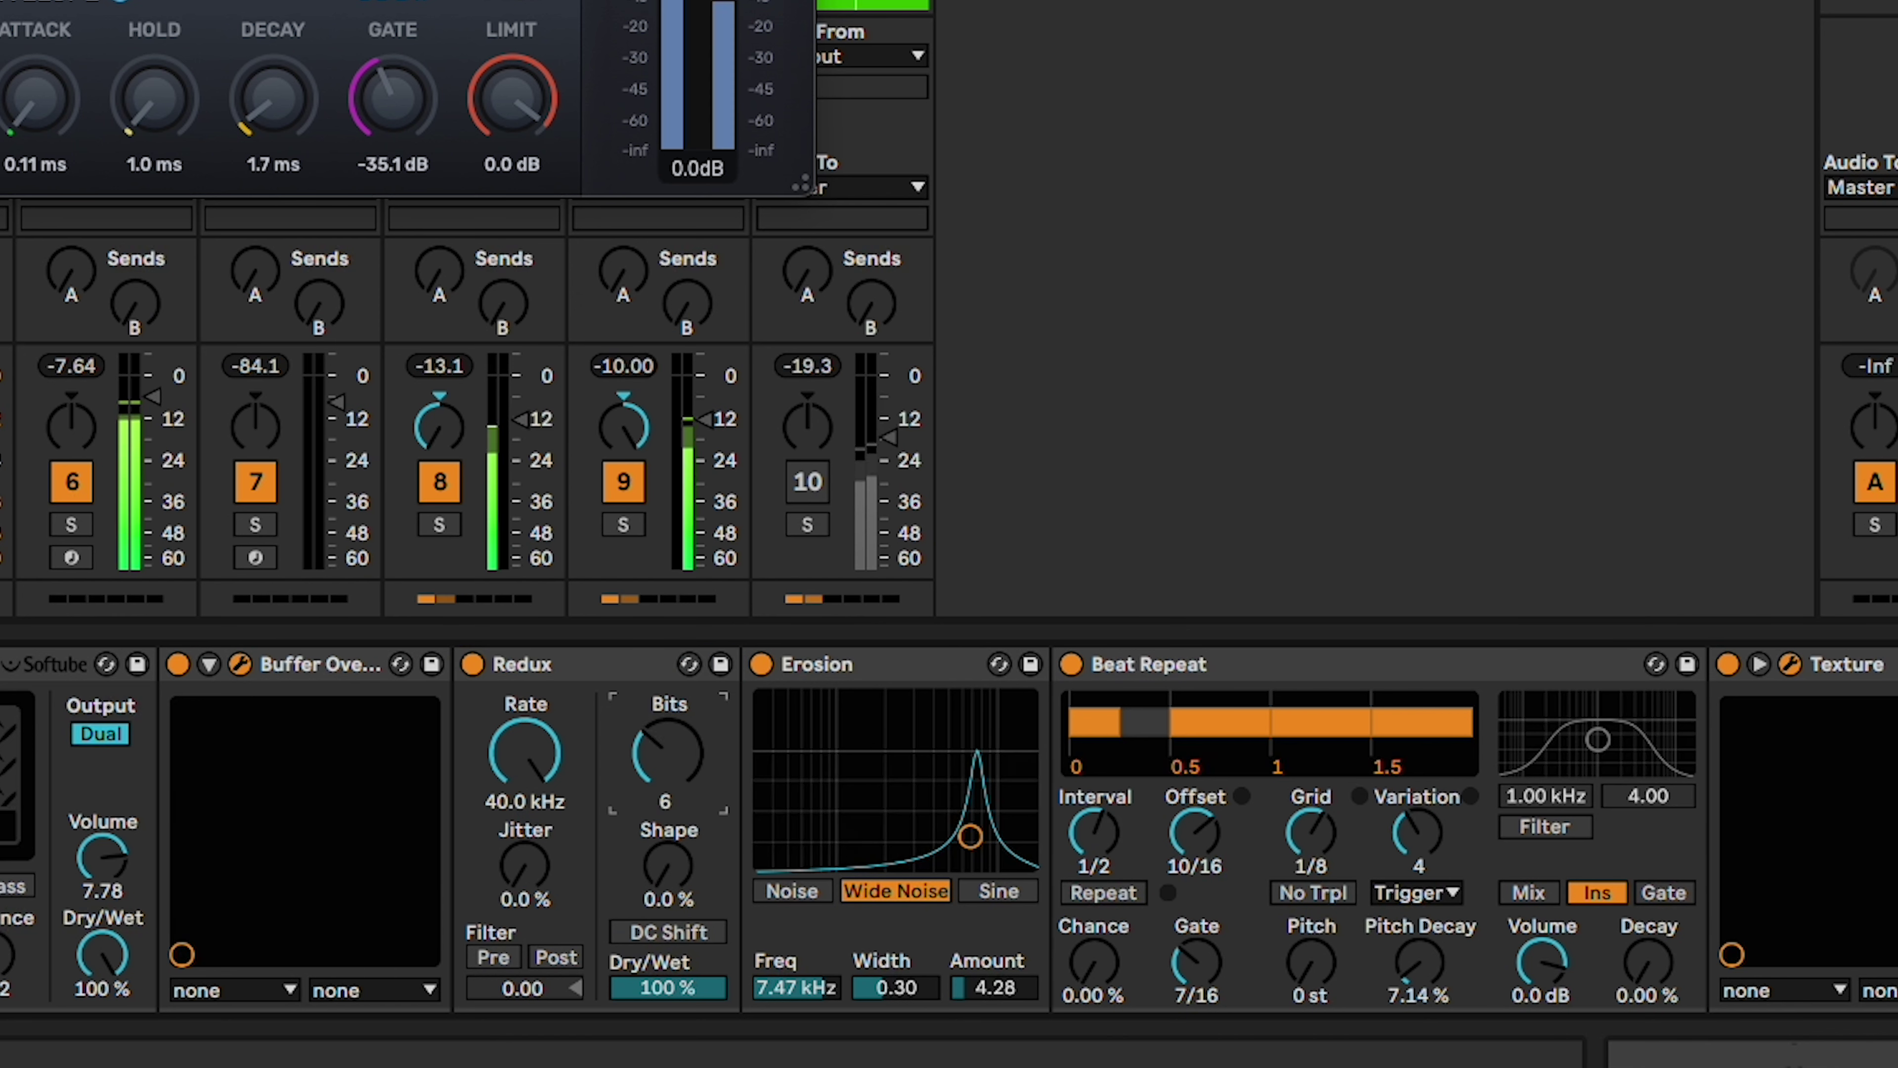
left_click_drag(524, 752, 525, 826)
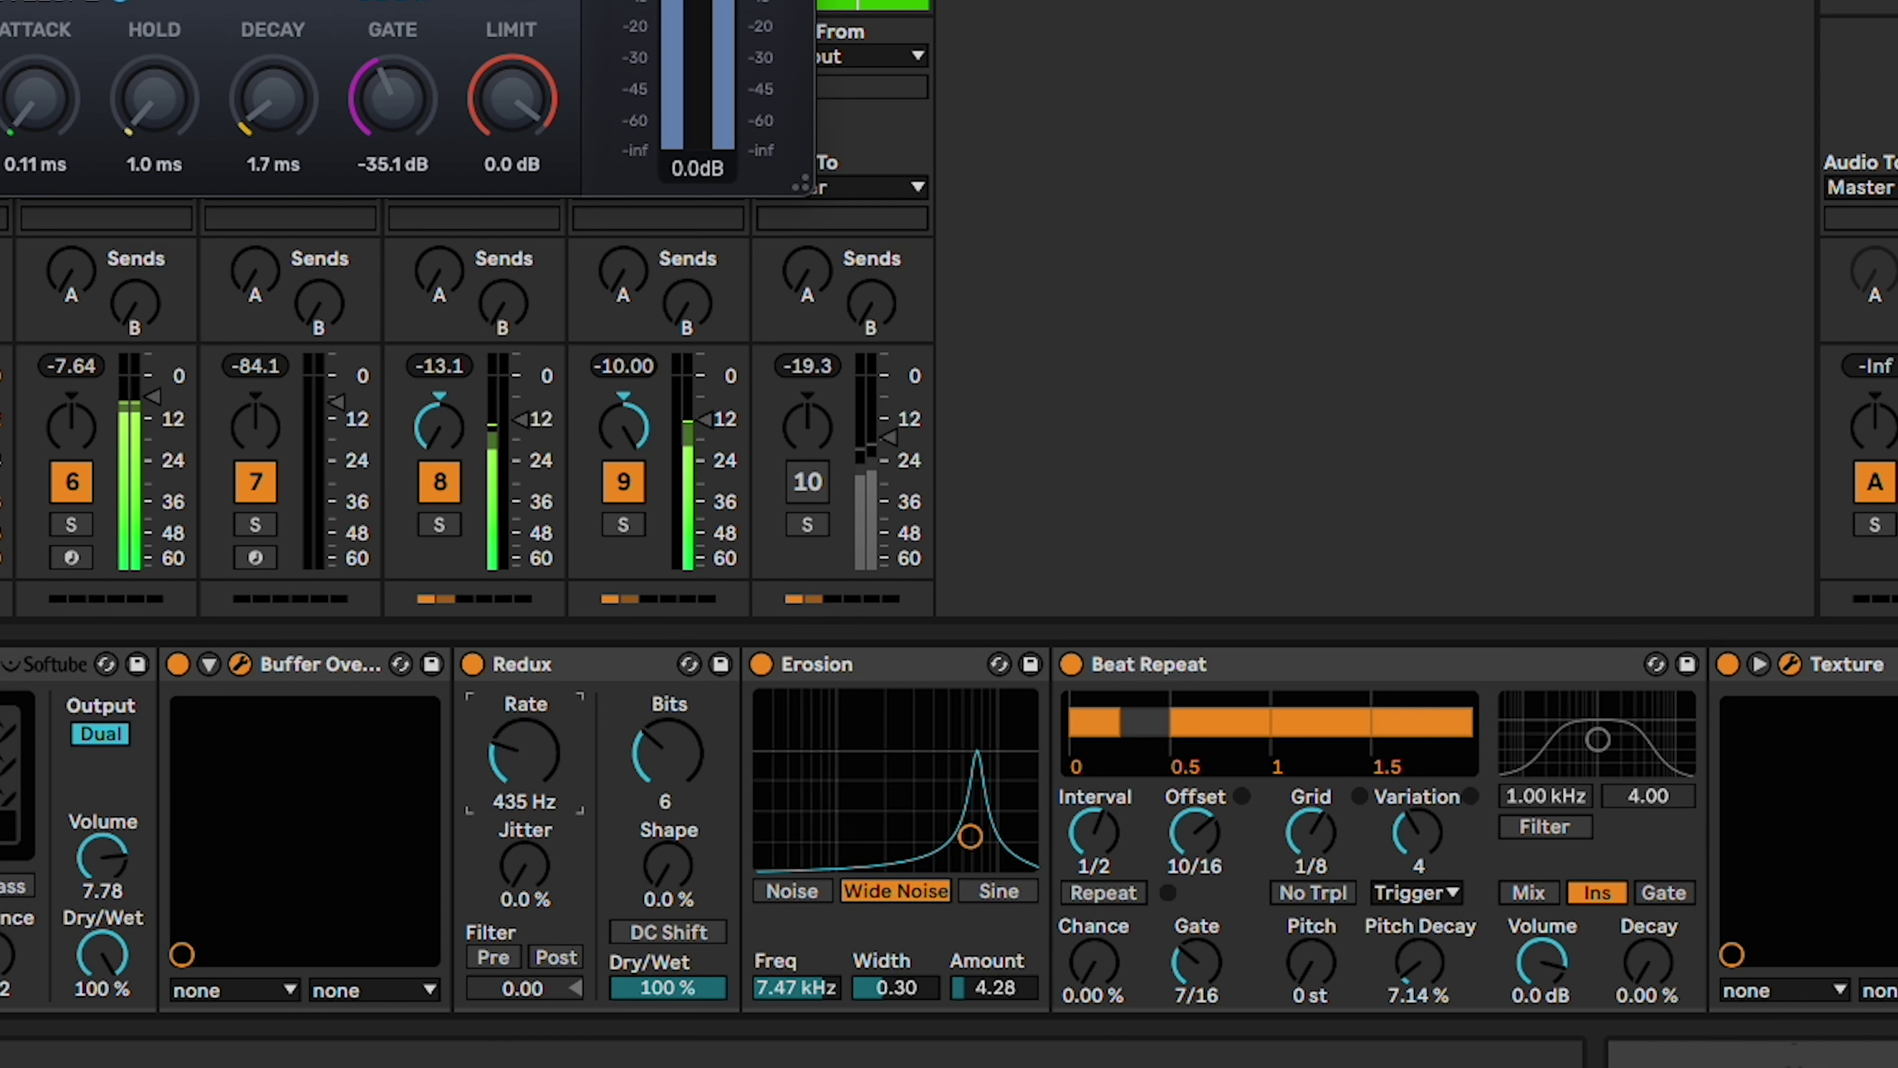
left_click(648, 718)
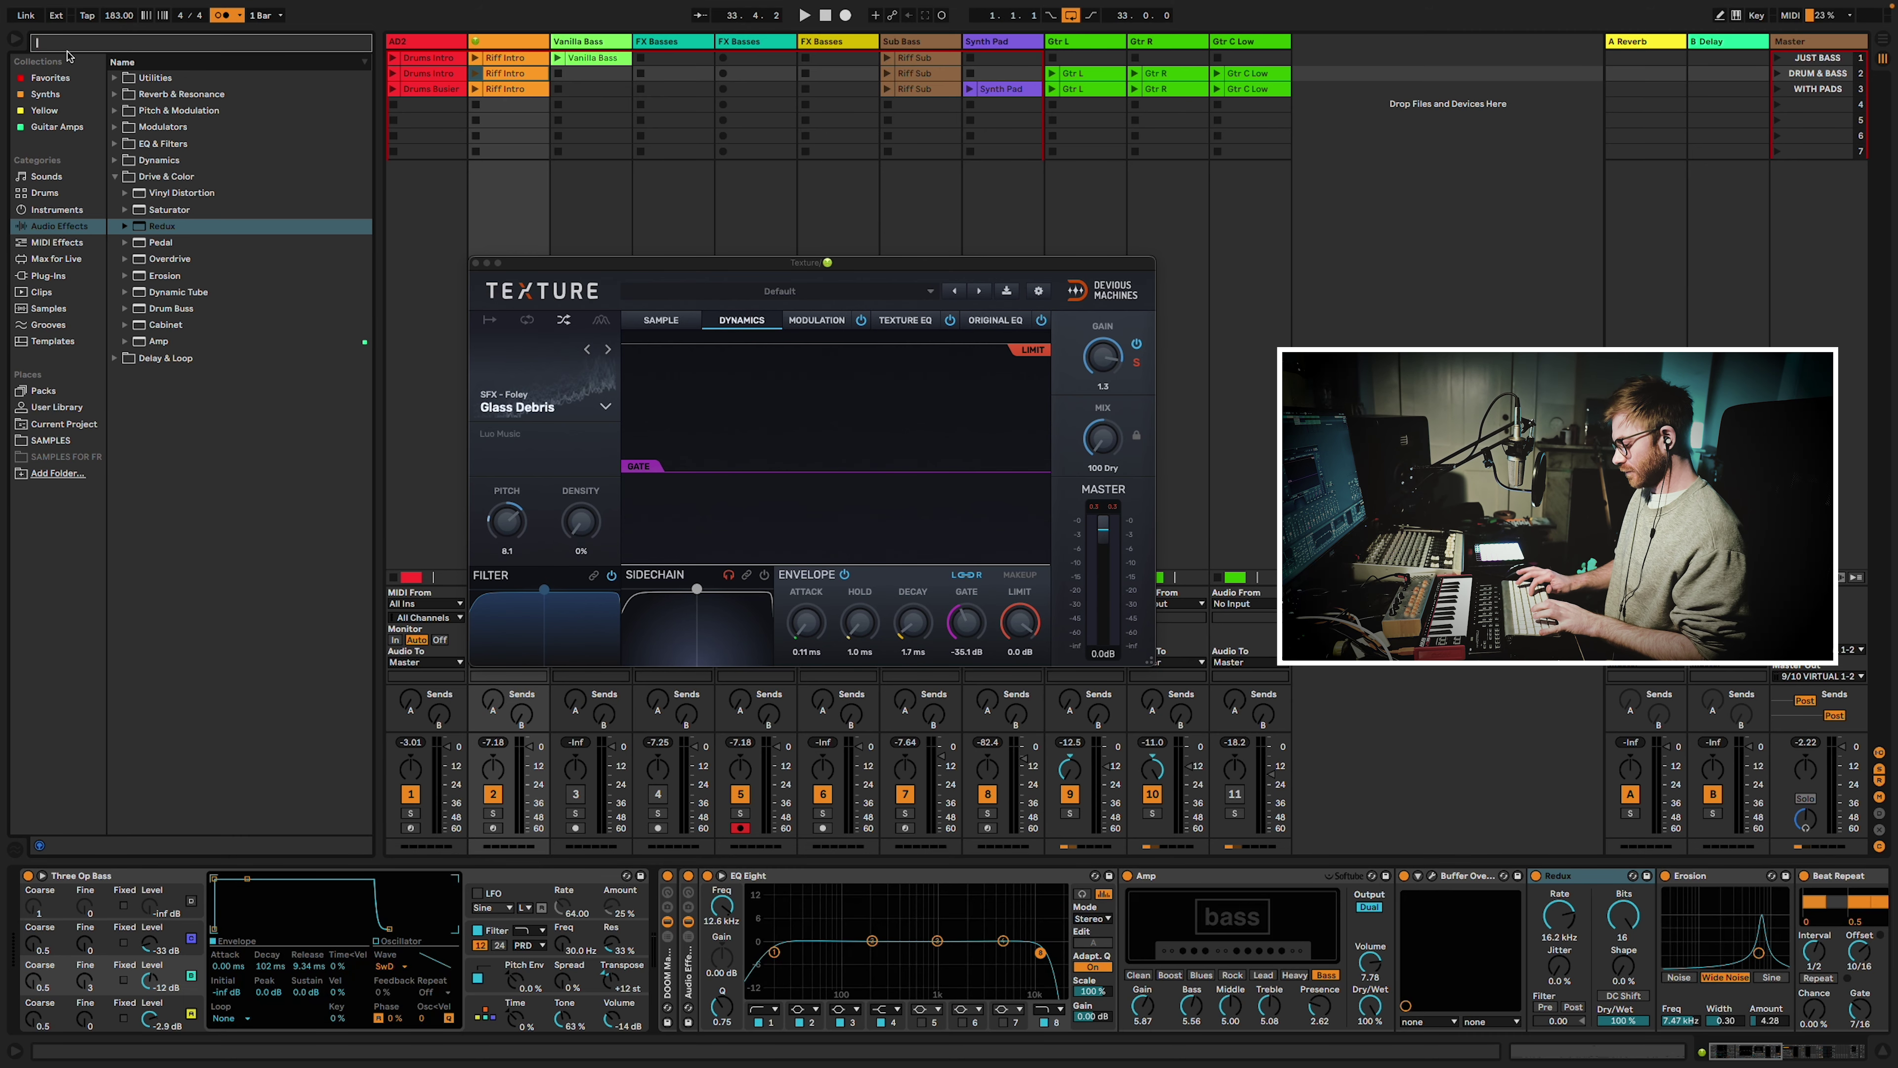
Search the plug-ins for "livecut" and insert Livecut before Beat Repeat on the riff bass track.
type("livecut")
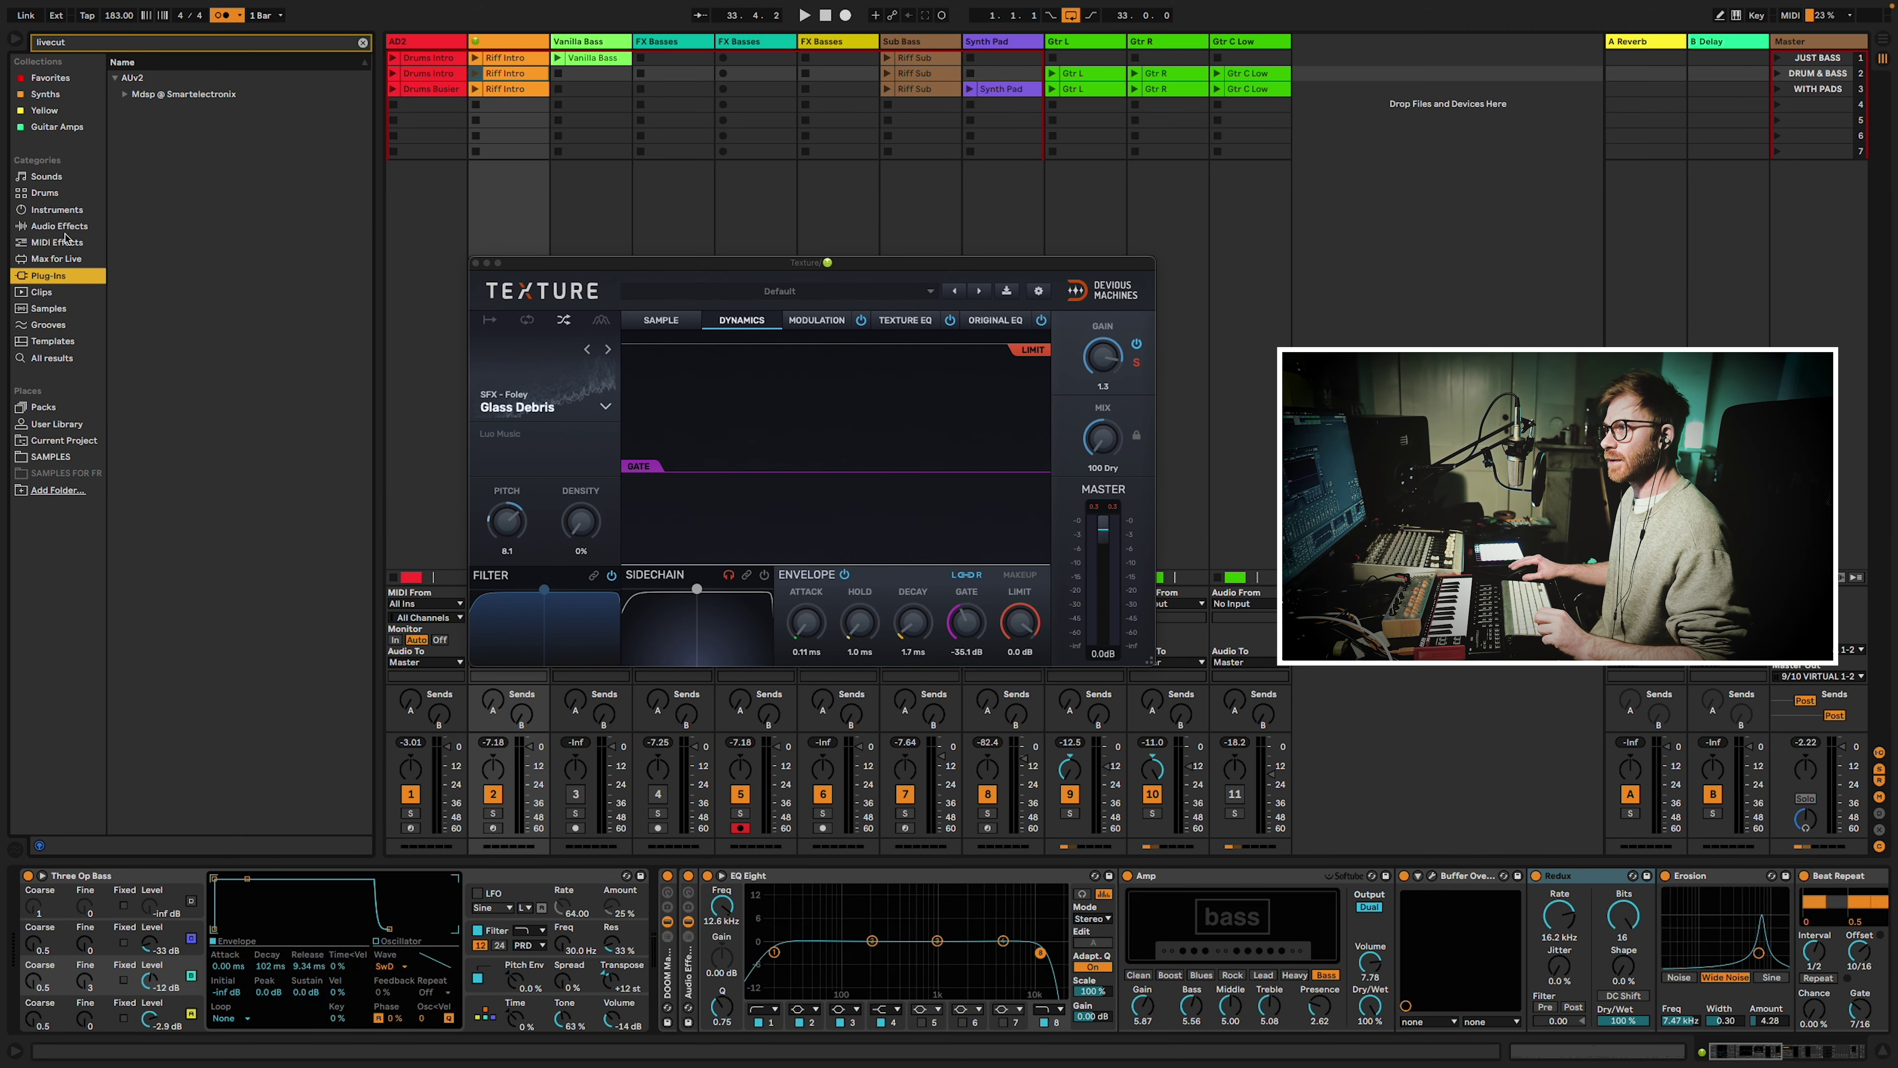
left_click(125, 95)
left_click_drag(155, 111, 1822, 947)
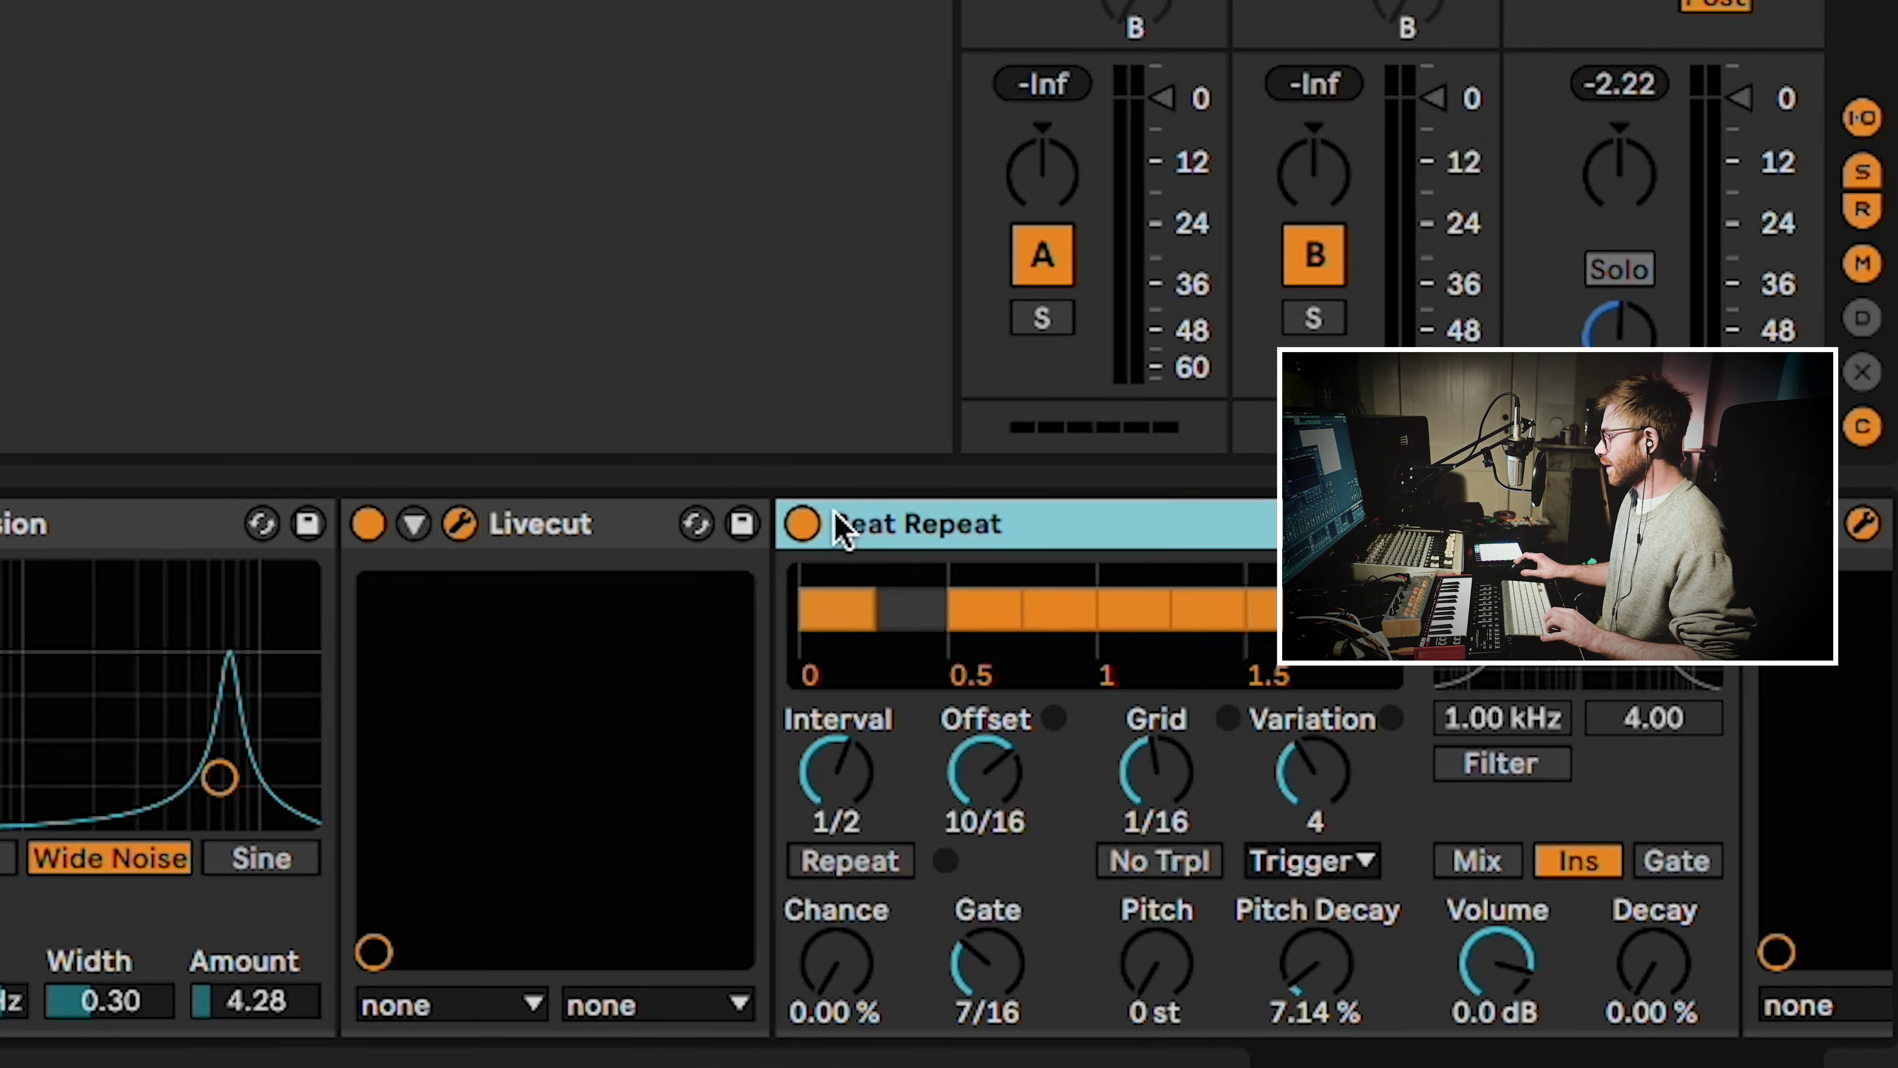
Compare Livecut's WarpCut and CutProc11 procedures during playback, keep CutProc11 and set maxrep to 3.
left_click(1317, 763)
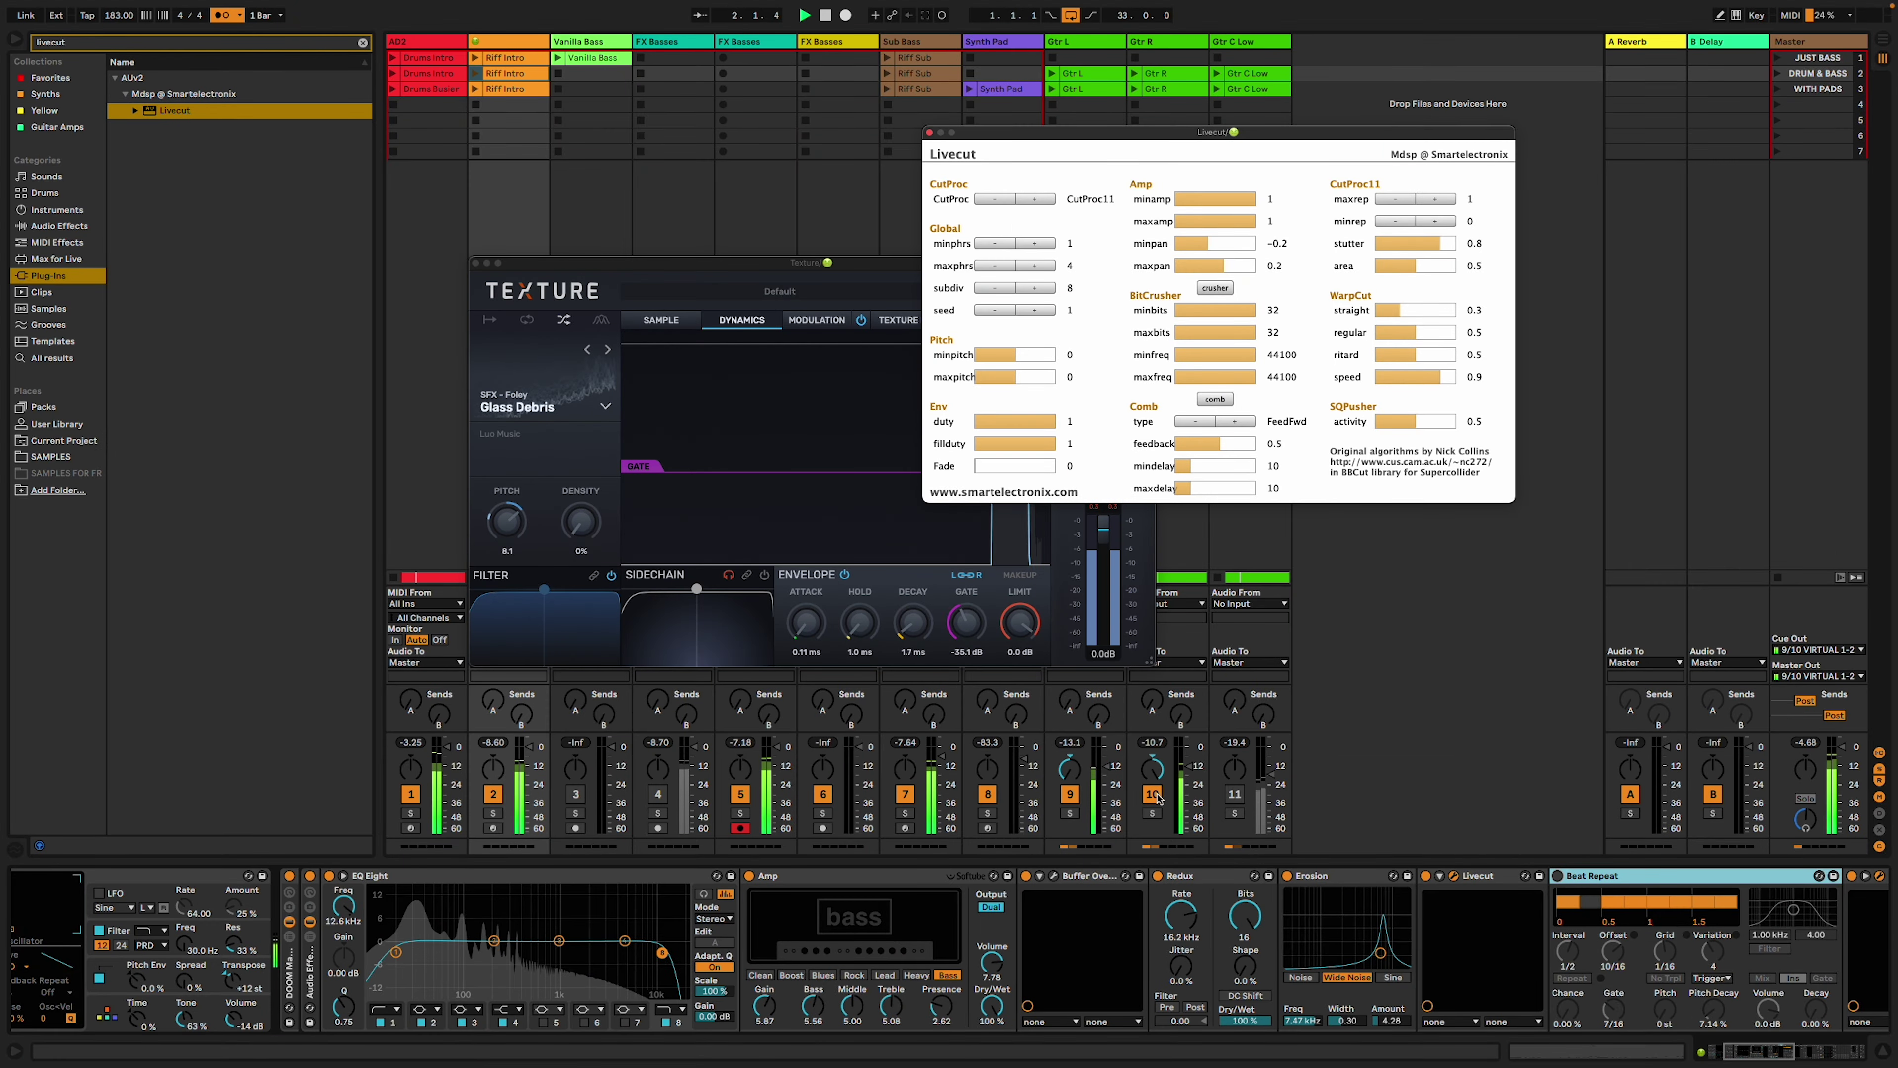
left_click(1033, 198)
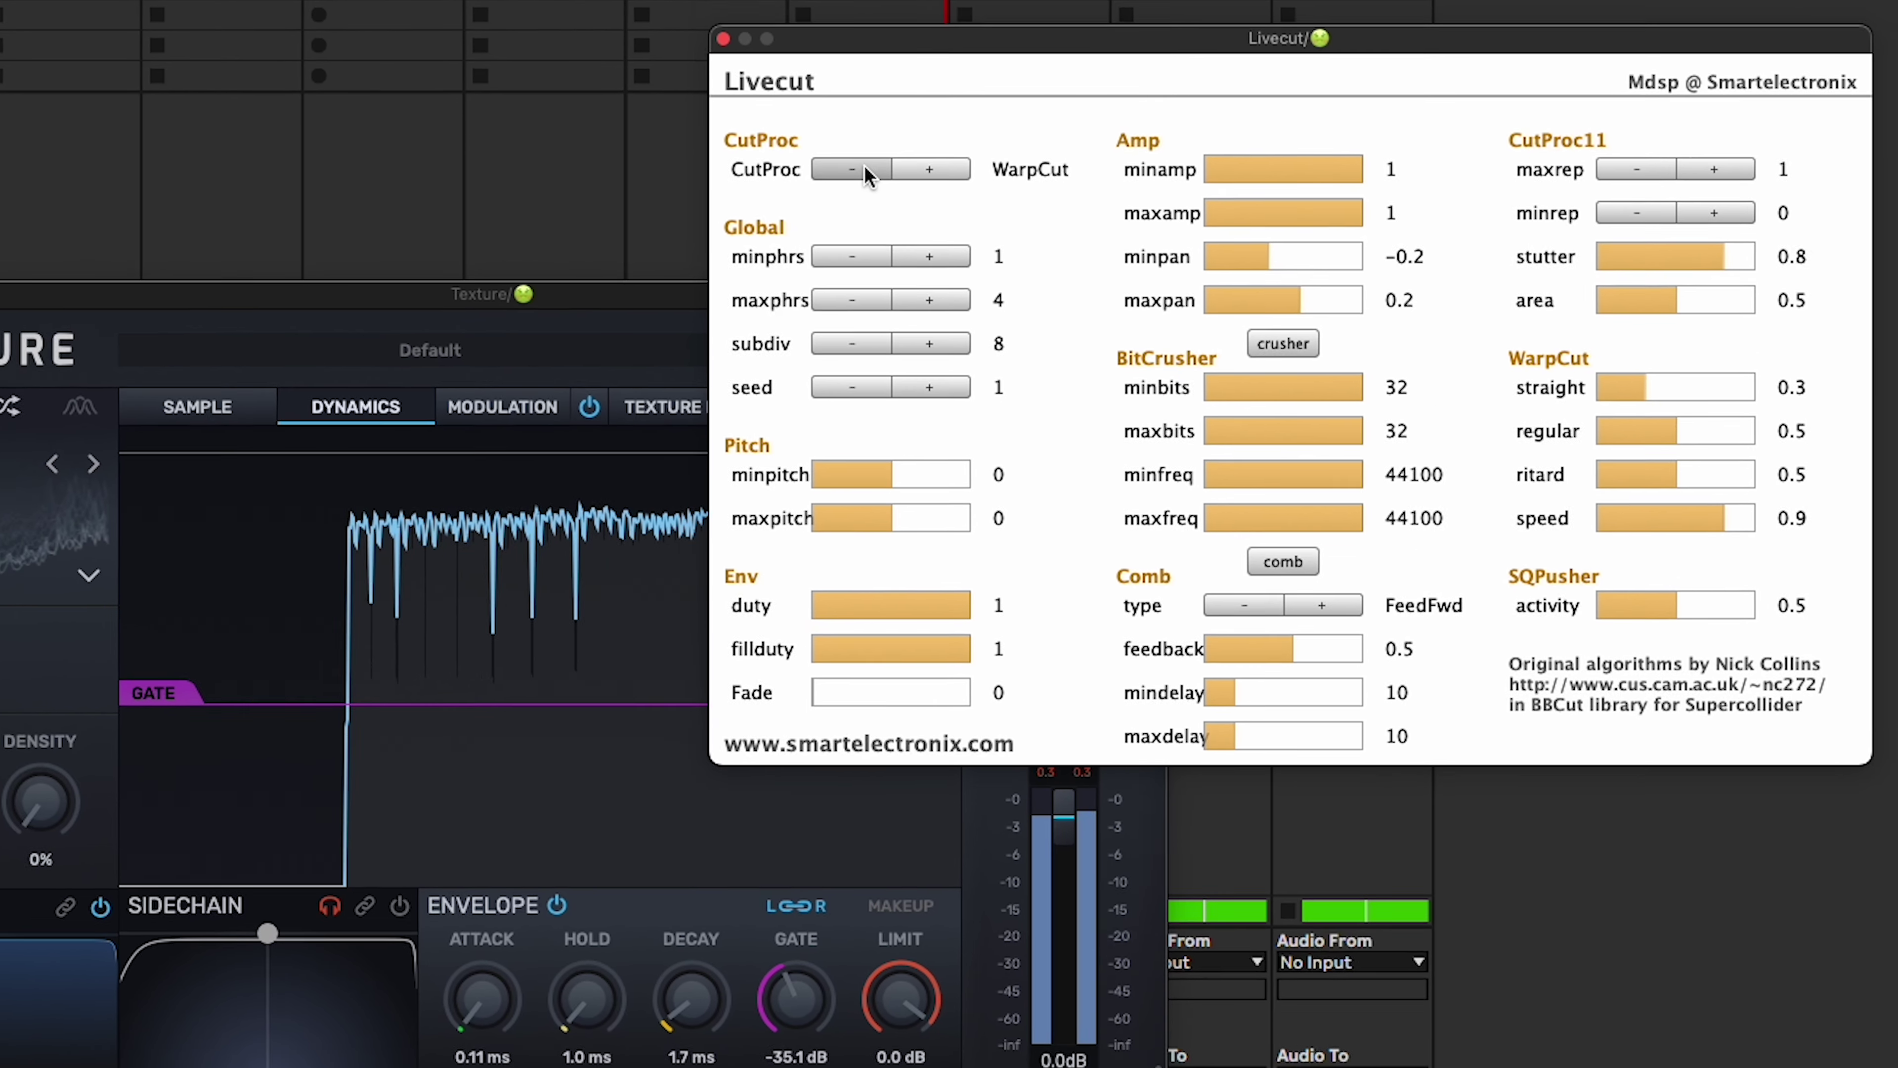
left_click(864, 167)
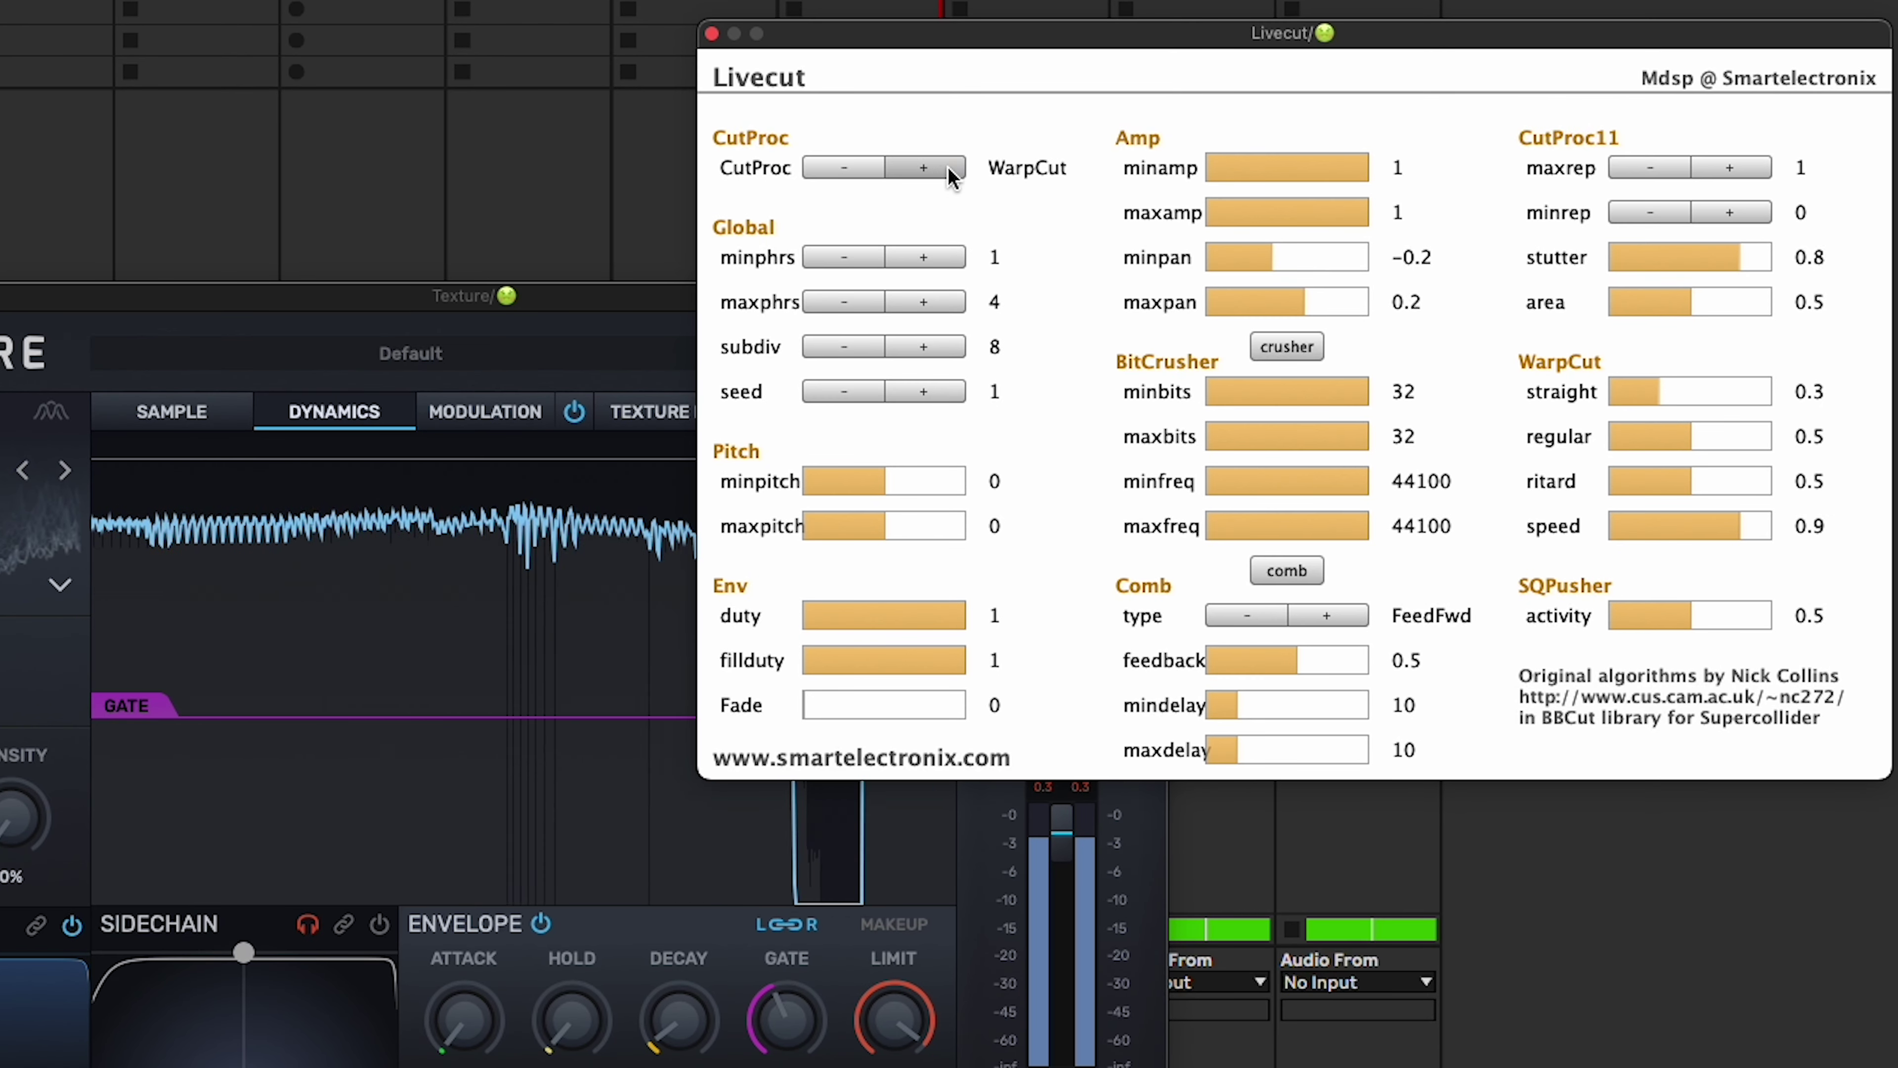
left_click(1732, 171)
left_click(1747, 169)
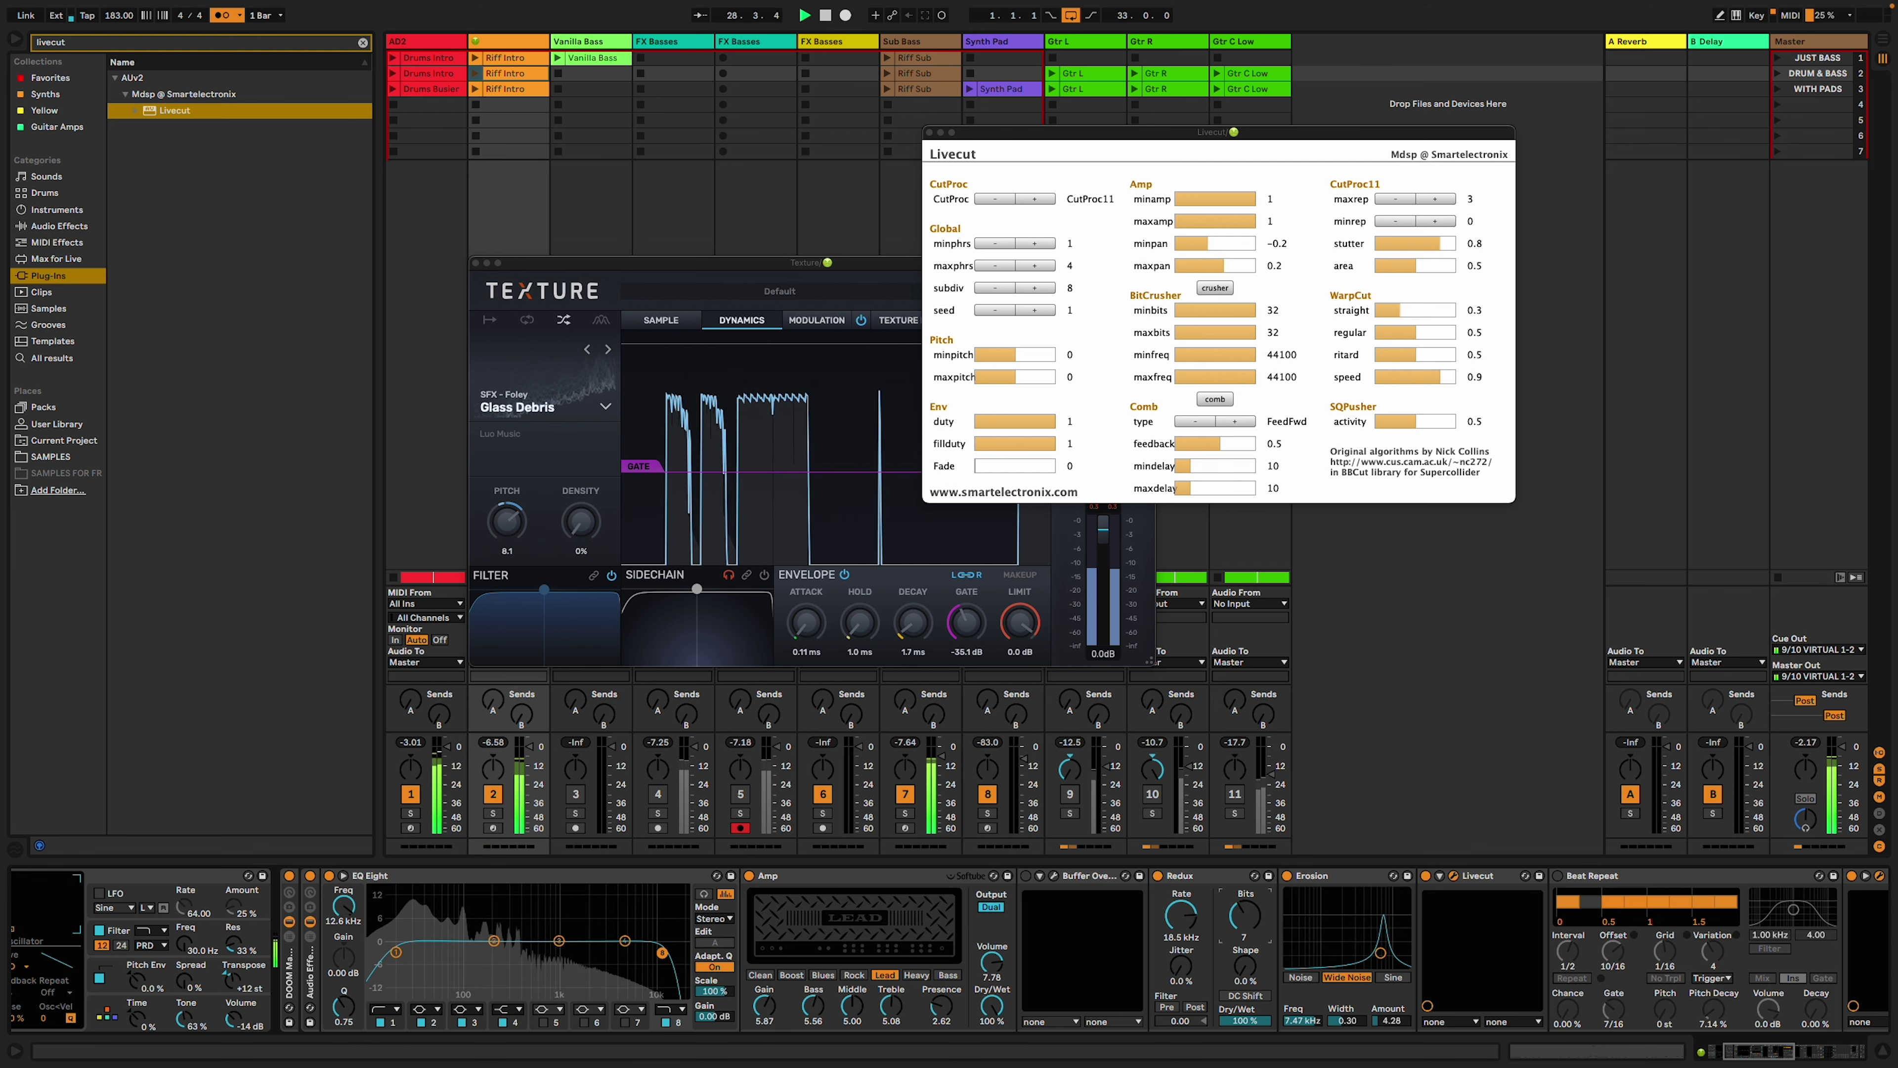
Adjust Redux's bit depth during playback, and stop the song from the arrangement.
left_click_drag(1247, 926, 1247, 890)
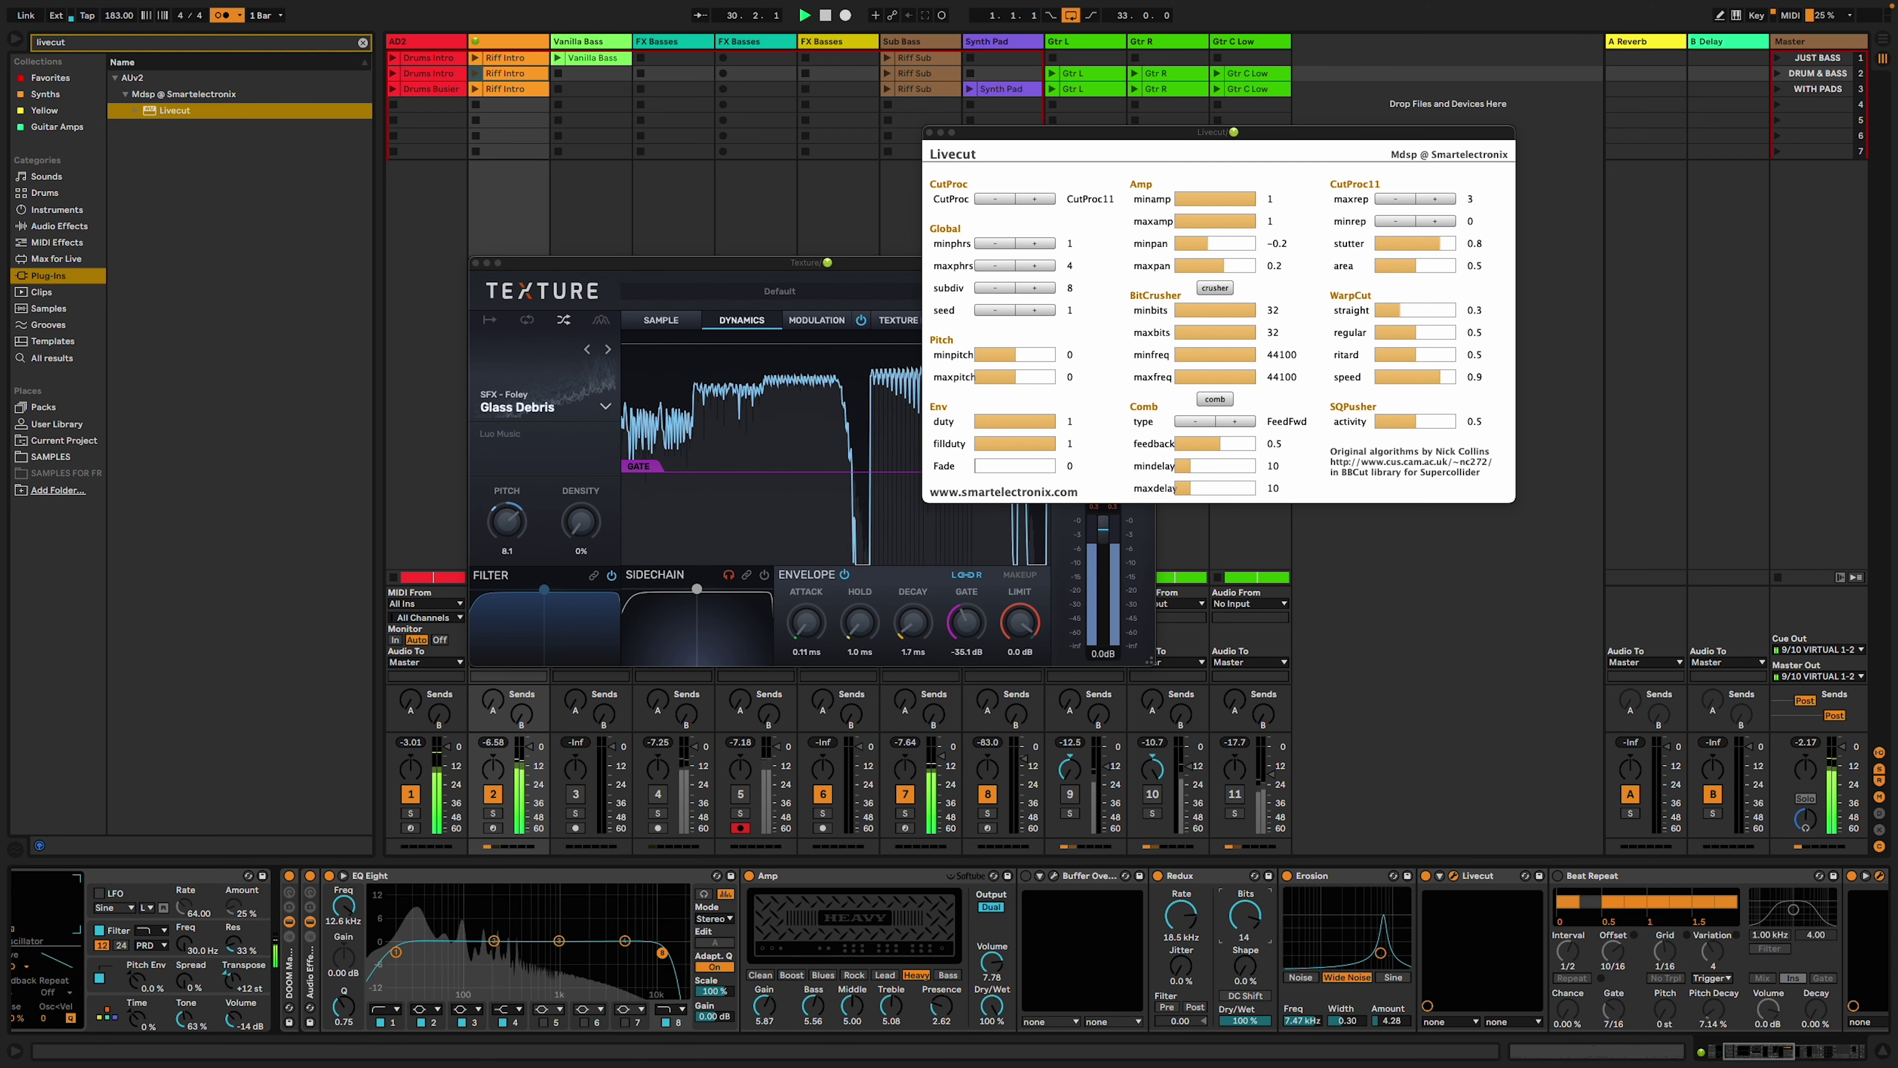
key("Tab")
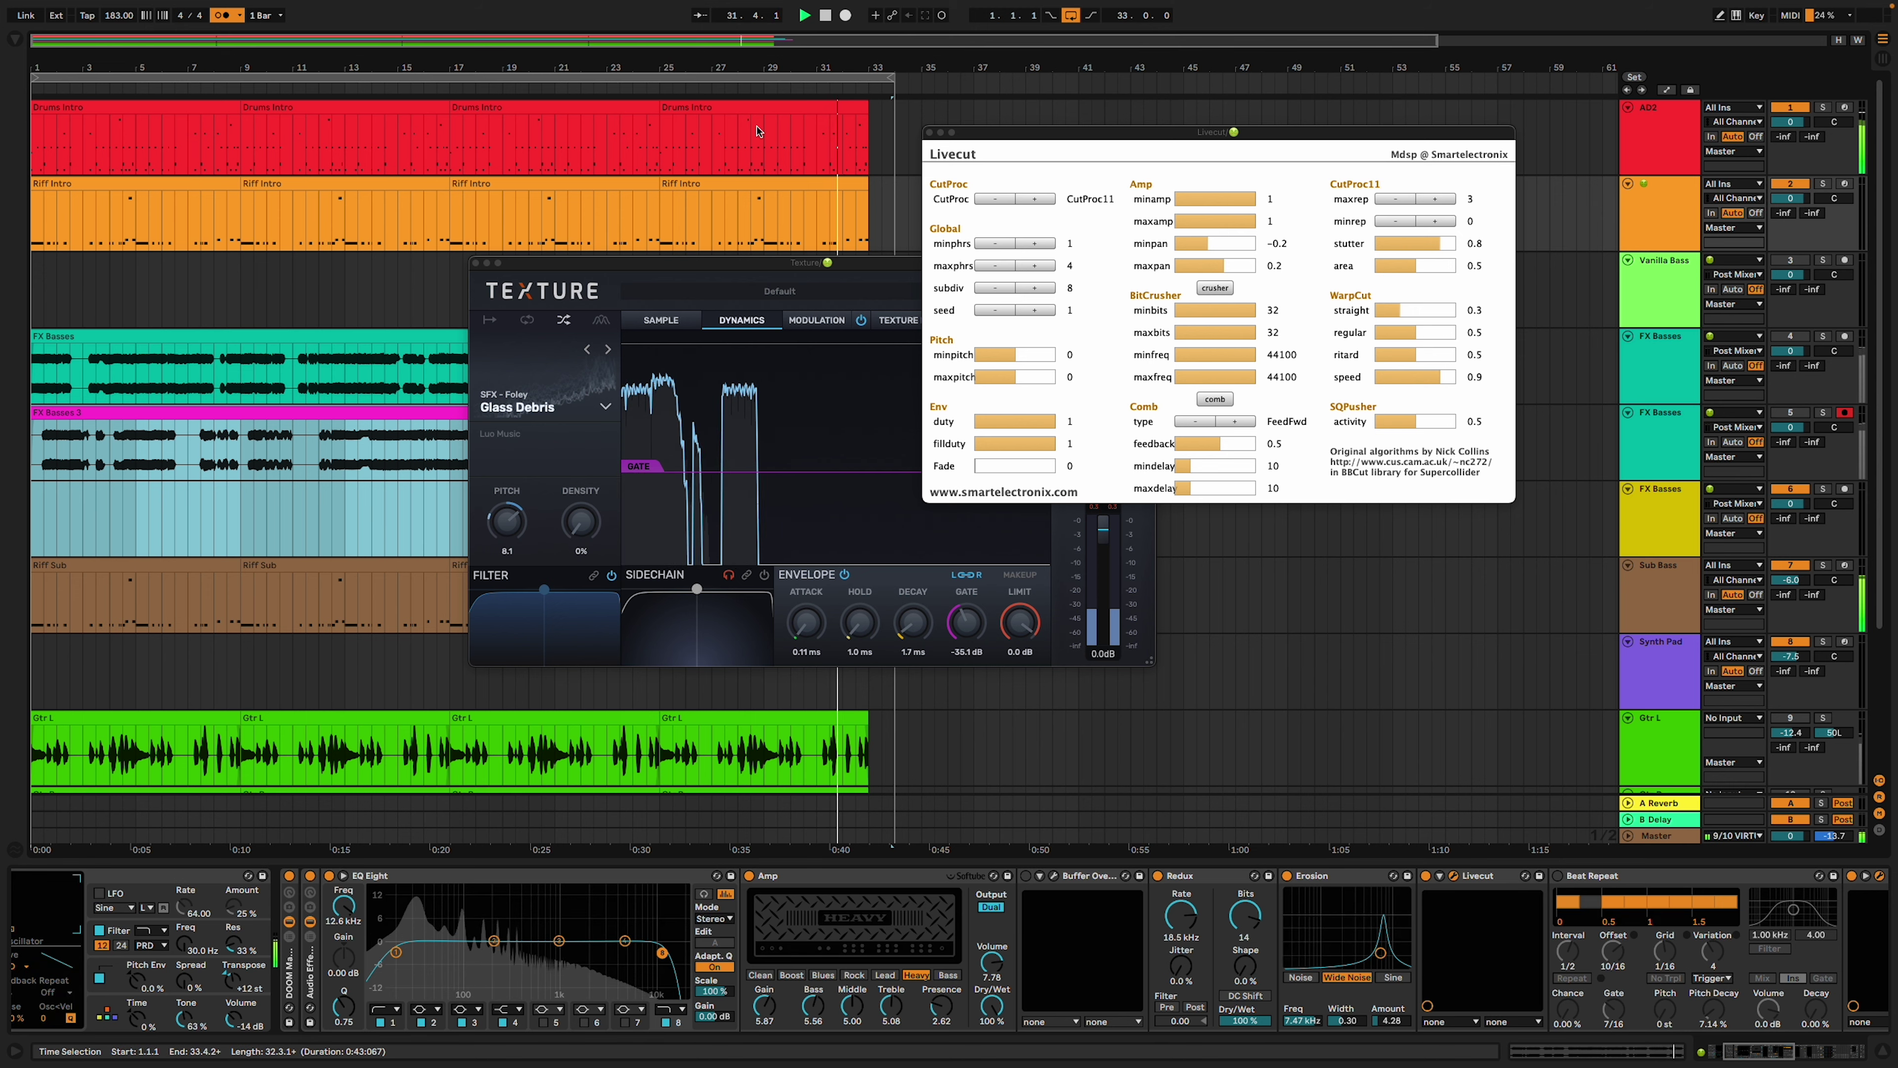
left_click(825, 15)
Open the riff bass track's Riff Intro clip in the second scene for note editing and close the Texture window.
key("Tab")
double_click(540, 74)
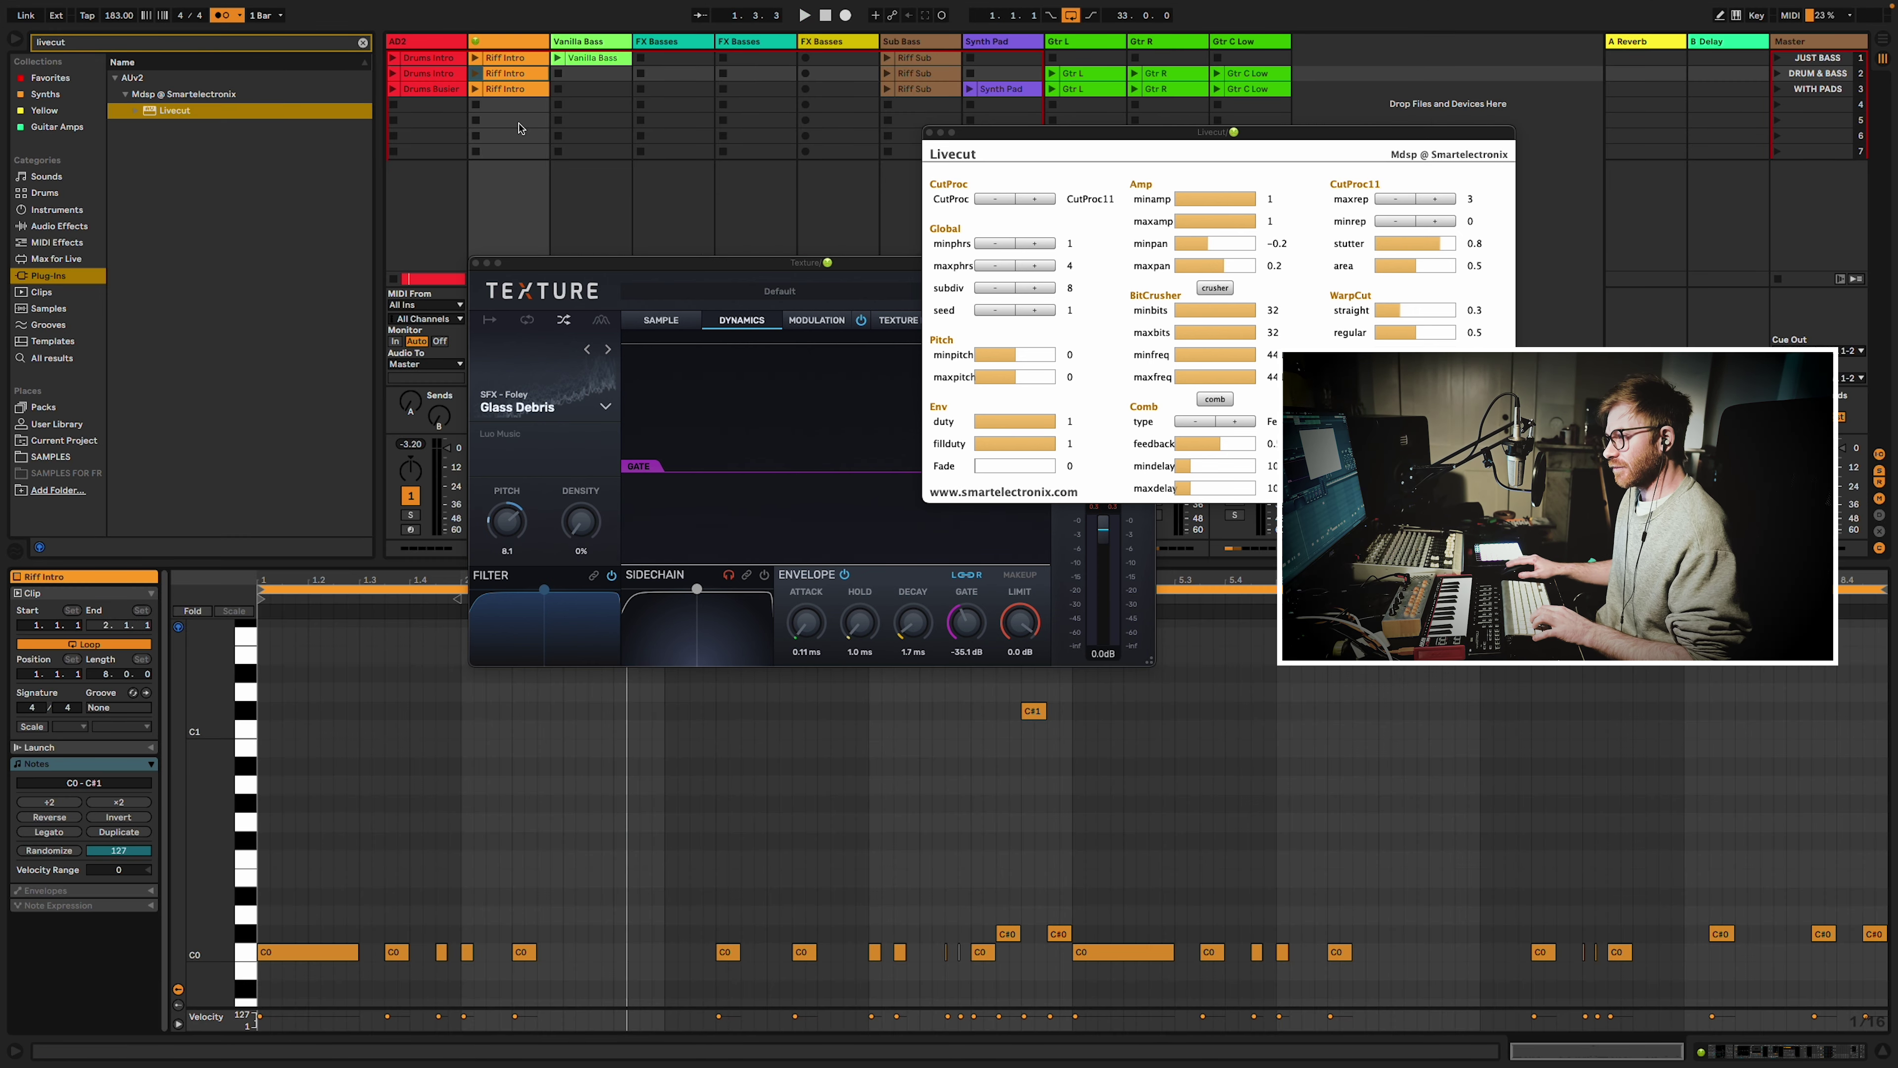
left_click(475, 263)
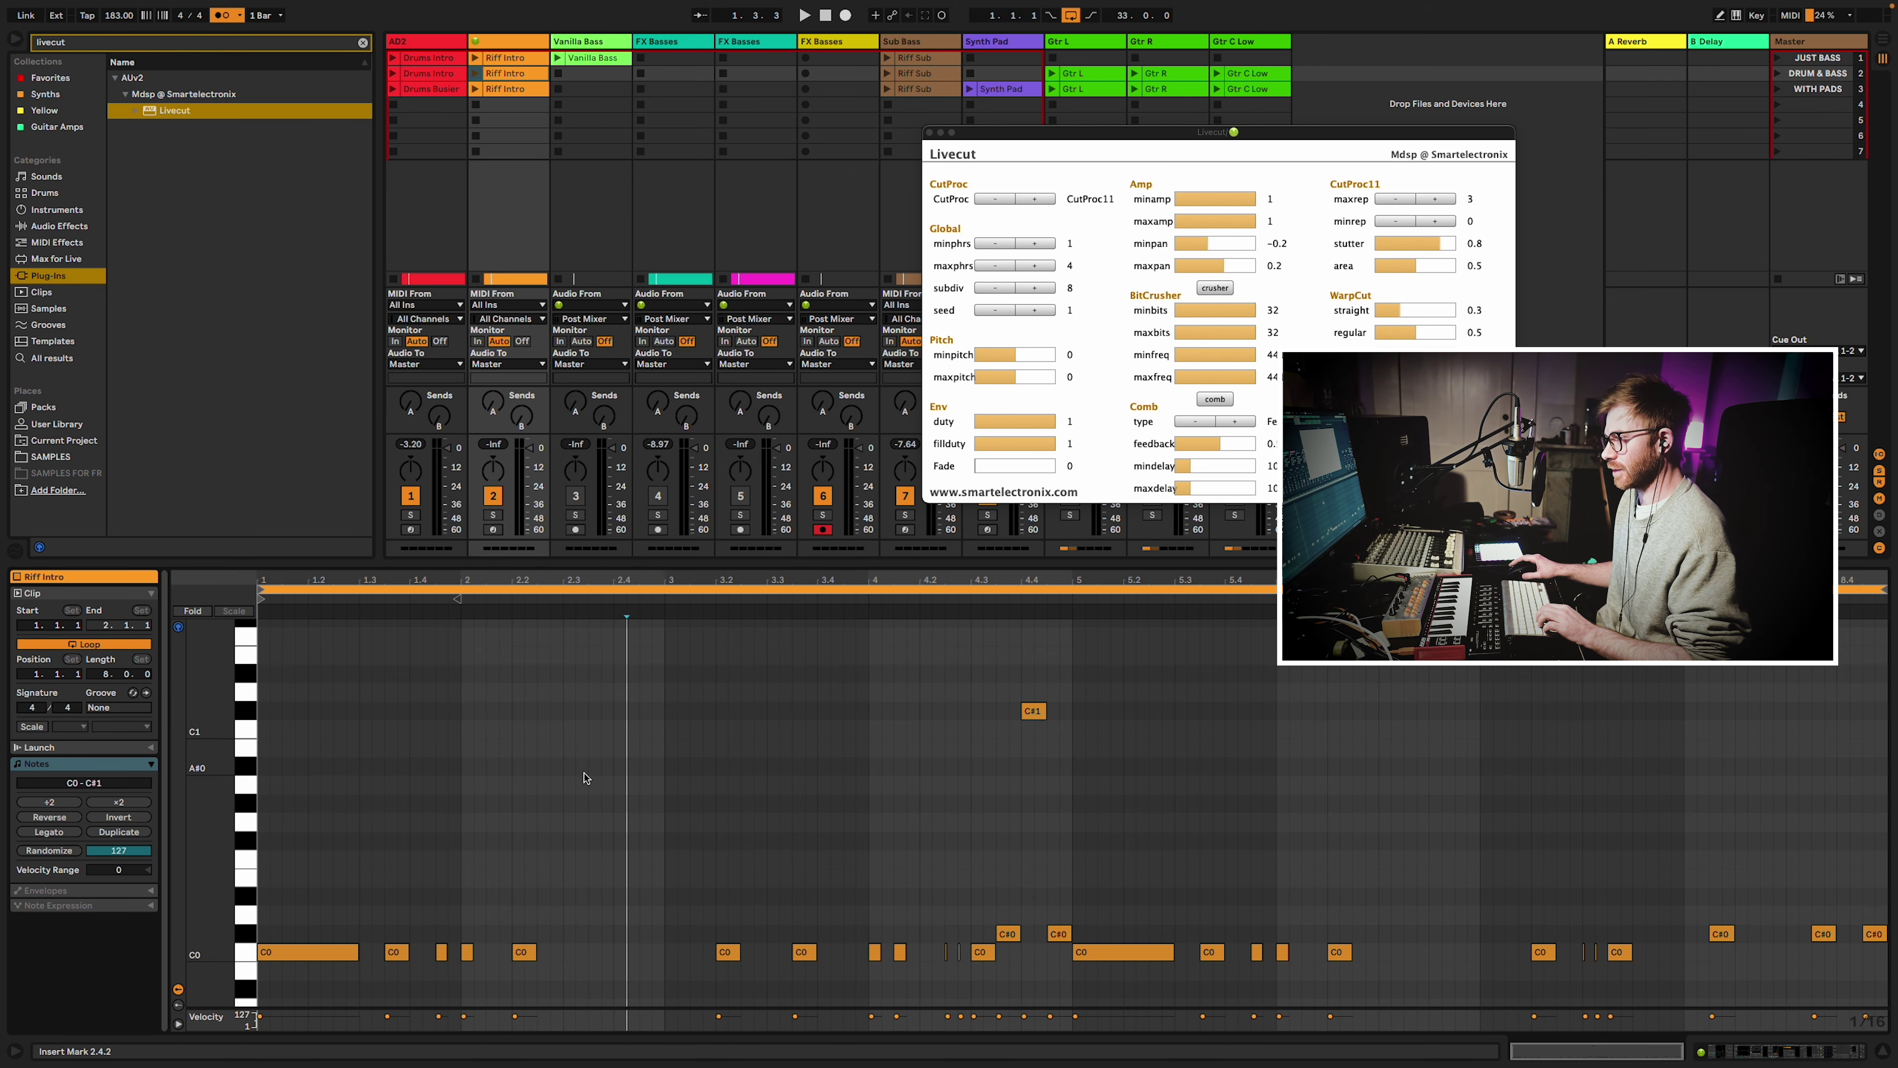
Add short notes at 2.4.1 and 2.4.3 in the Riff Intro clip and raise the 2.4.3 note to C5.
scroll(585, 778, "up", 3)
scroll(585, 778, "down", 4)
double_click(620, 888)
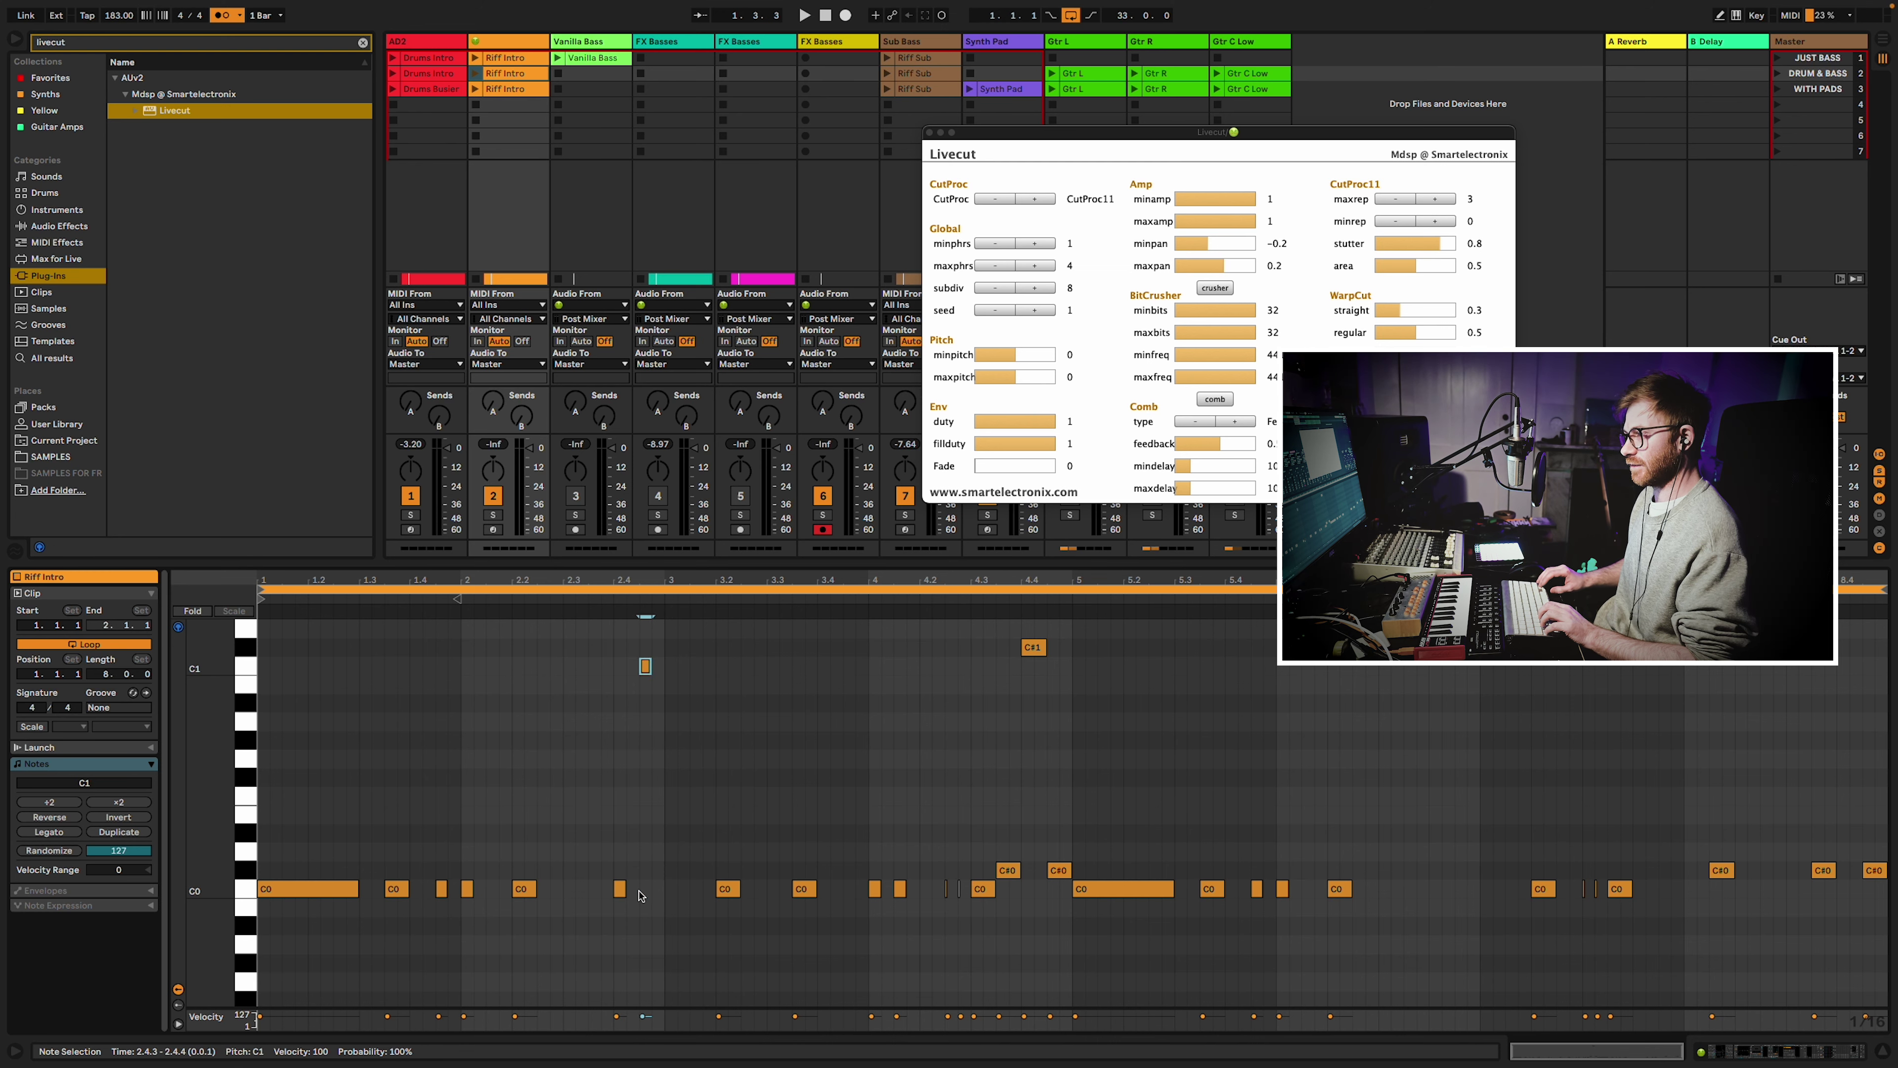
key("shift+Up")
left_click_drag(666, 564, 721, 141)
key("shift+Up")
key("shift+Up")
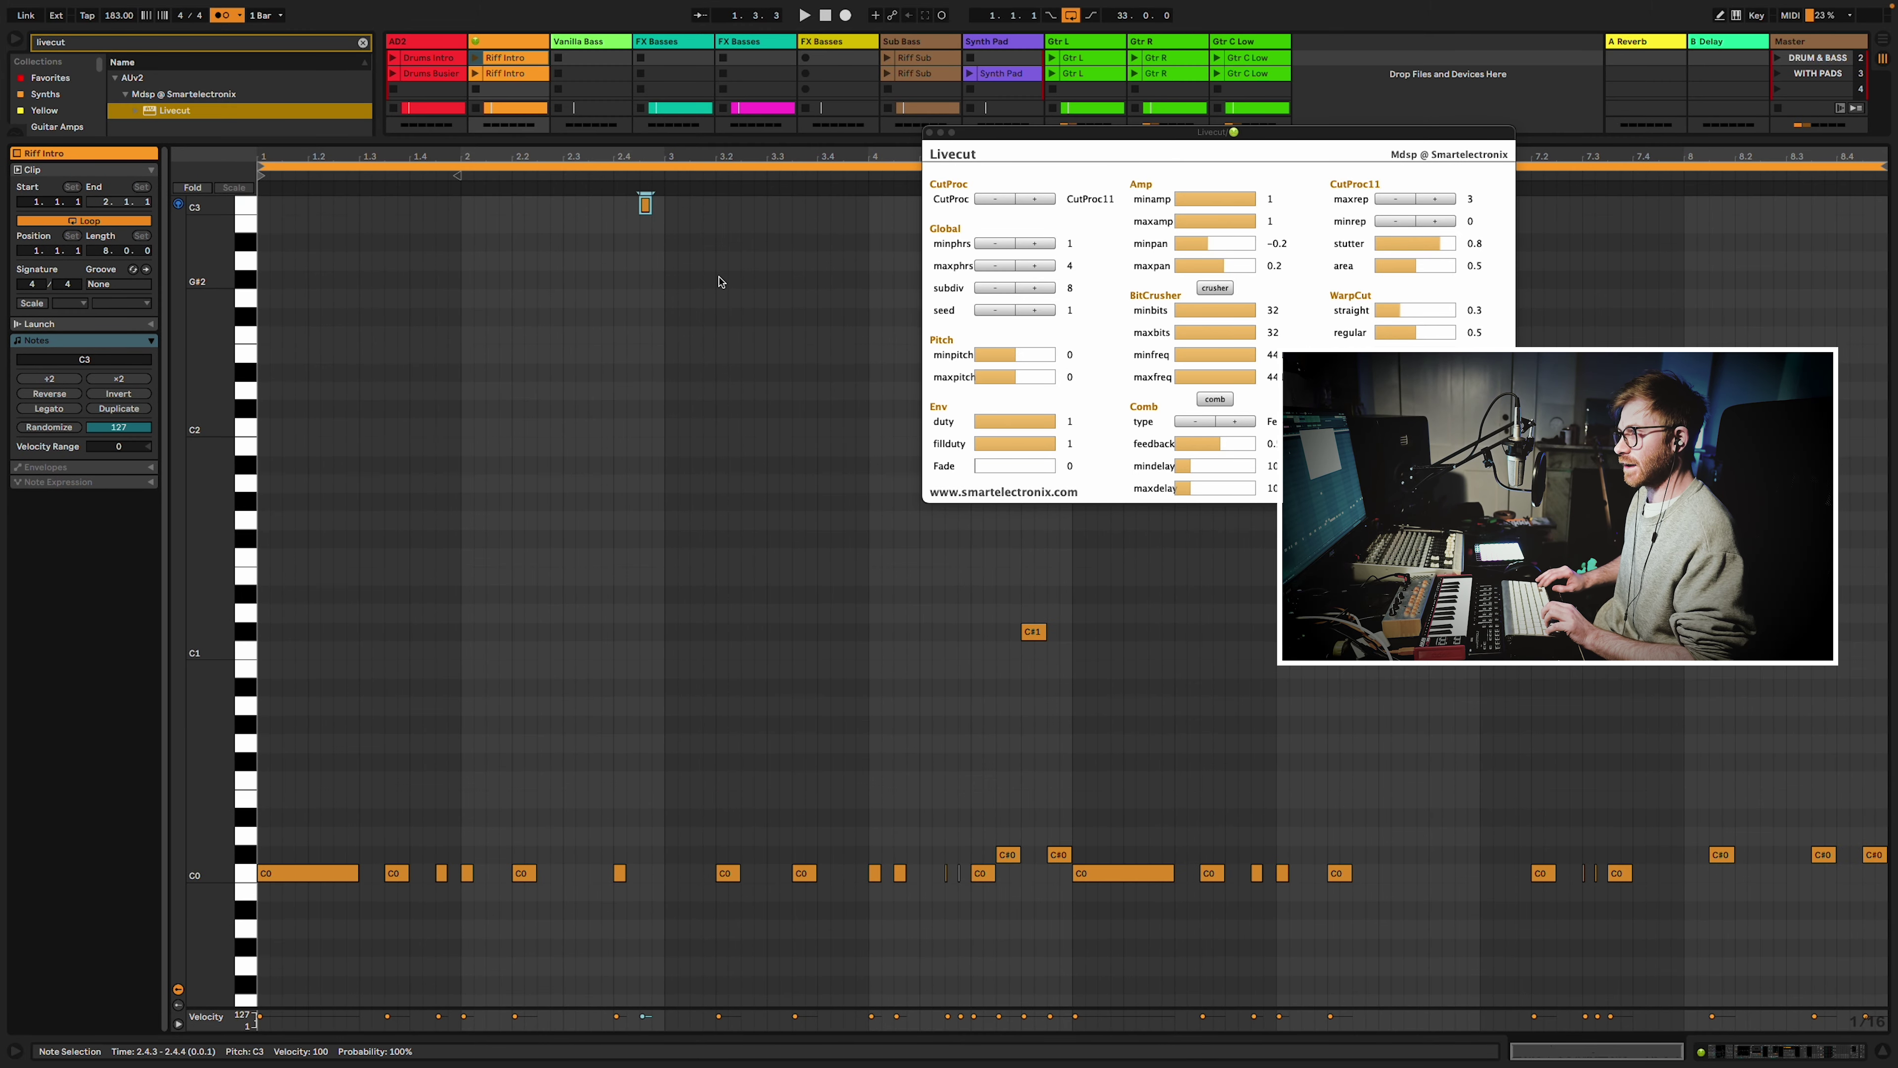
key("shift+Up")
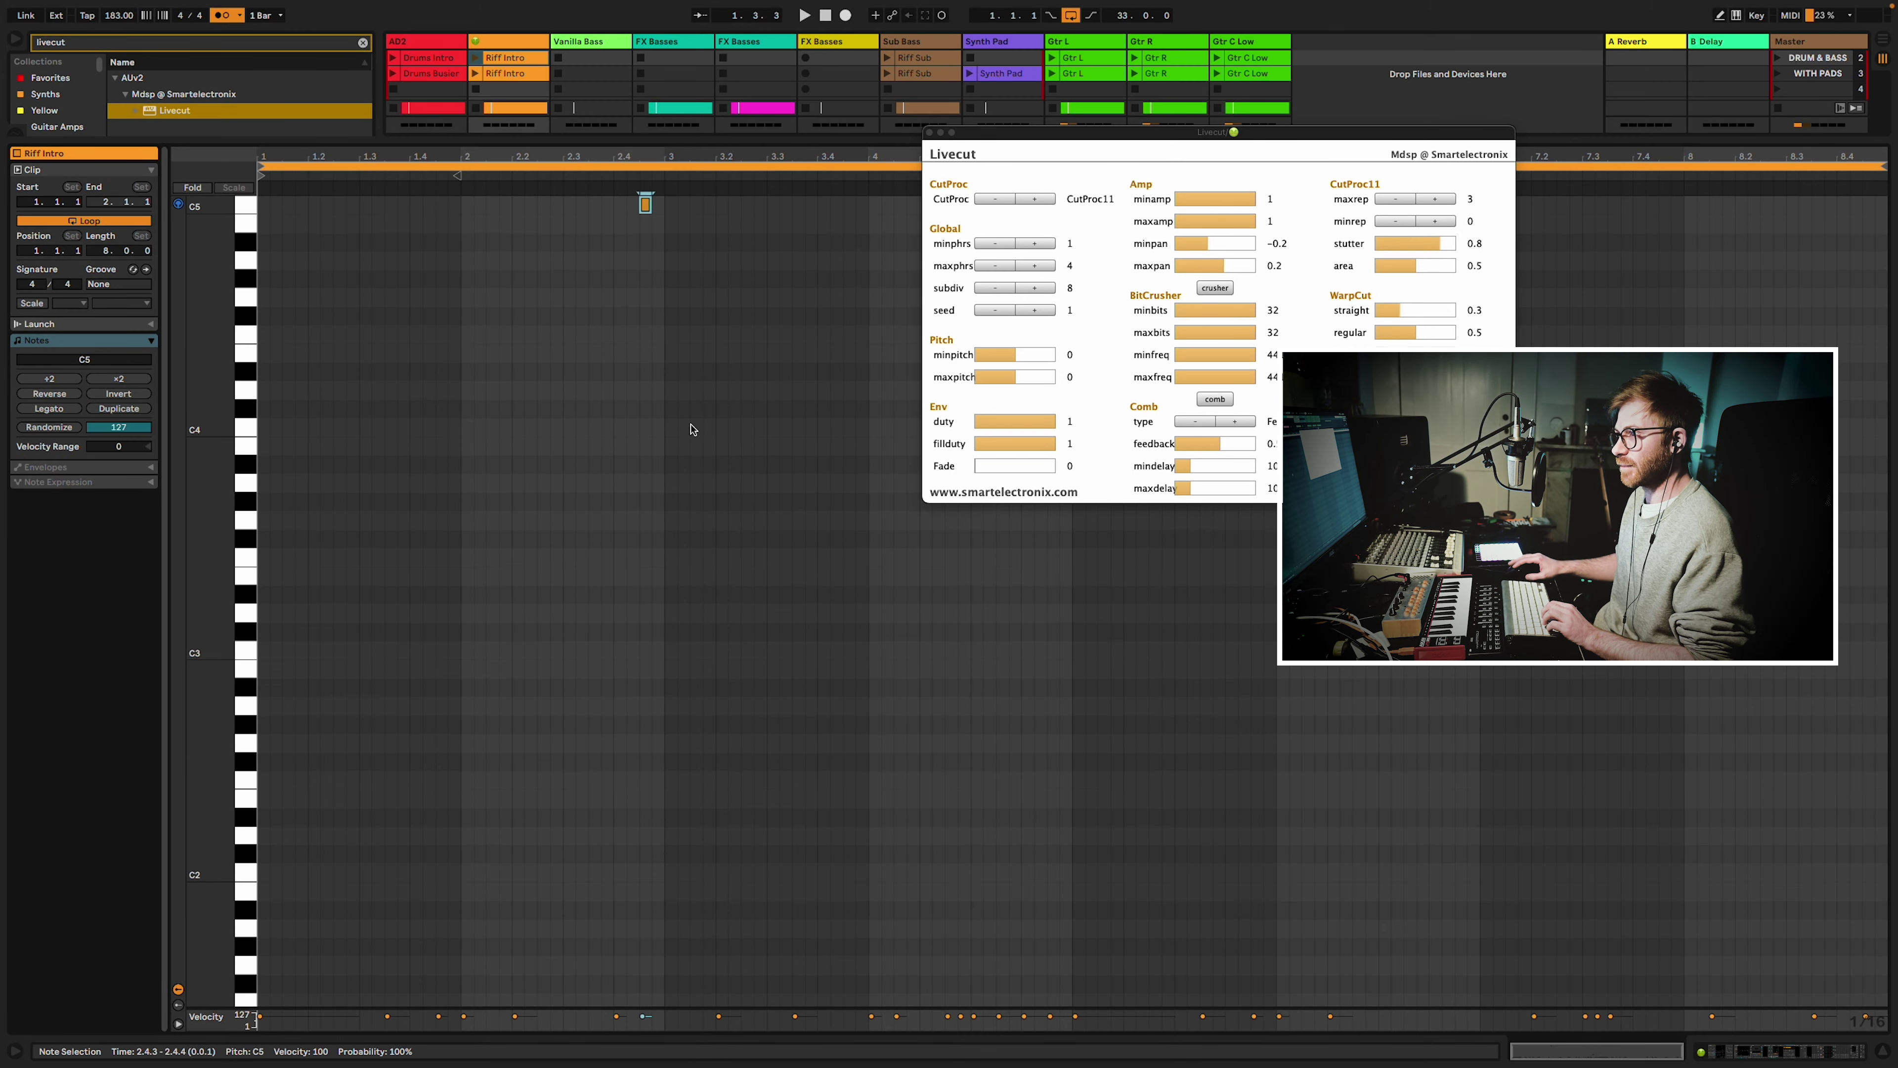
Raise the short note at 2.4.1 to C3 and copy it to 2.4.3.
scroll(692, 429, "down", 8)
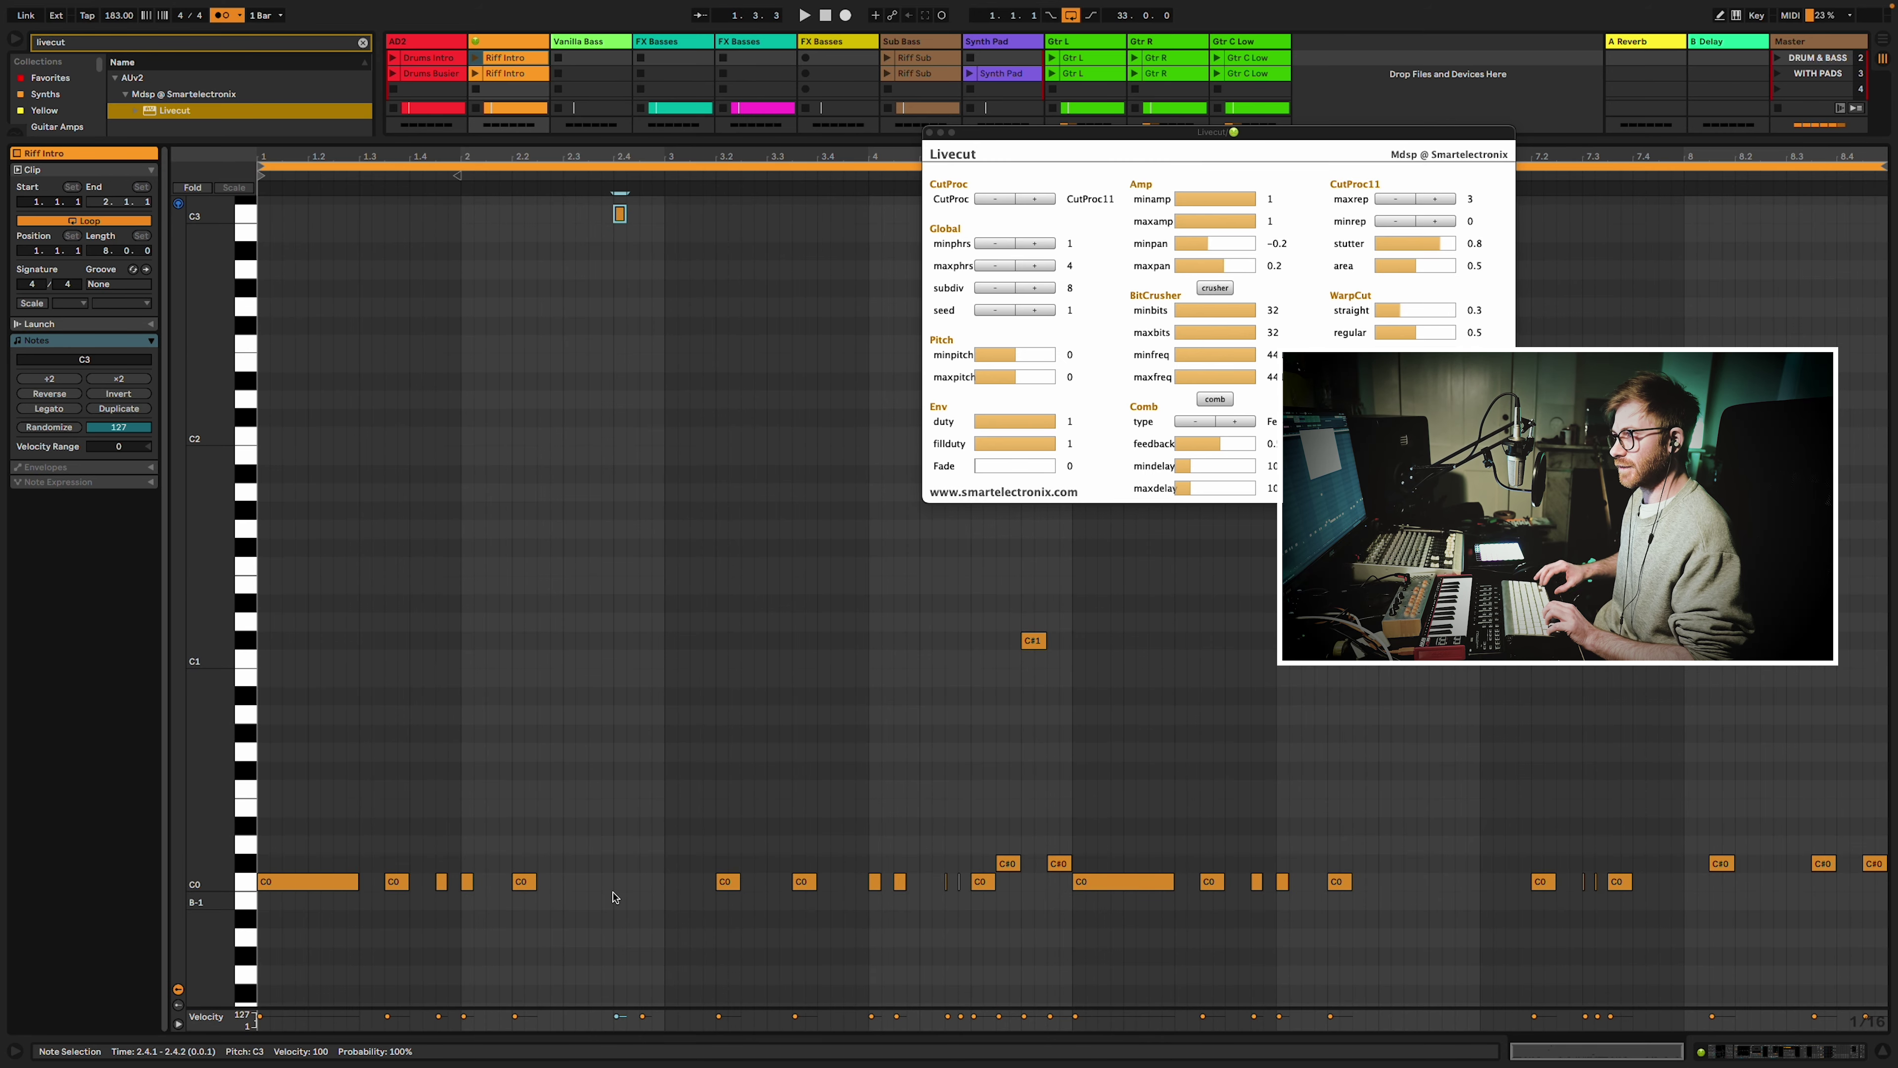
scroll(527, 633, "up", 5)
left_click_drag(620, 523, 645, 523)
scroll(604, 331, "up", 3)
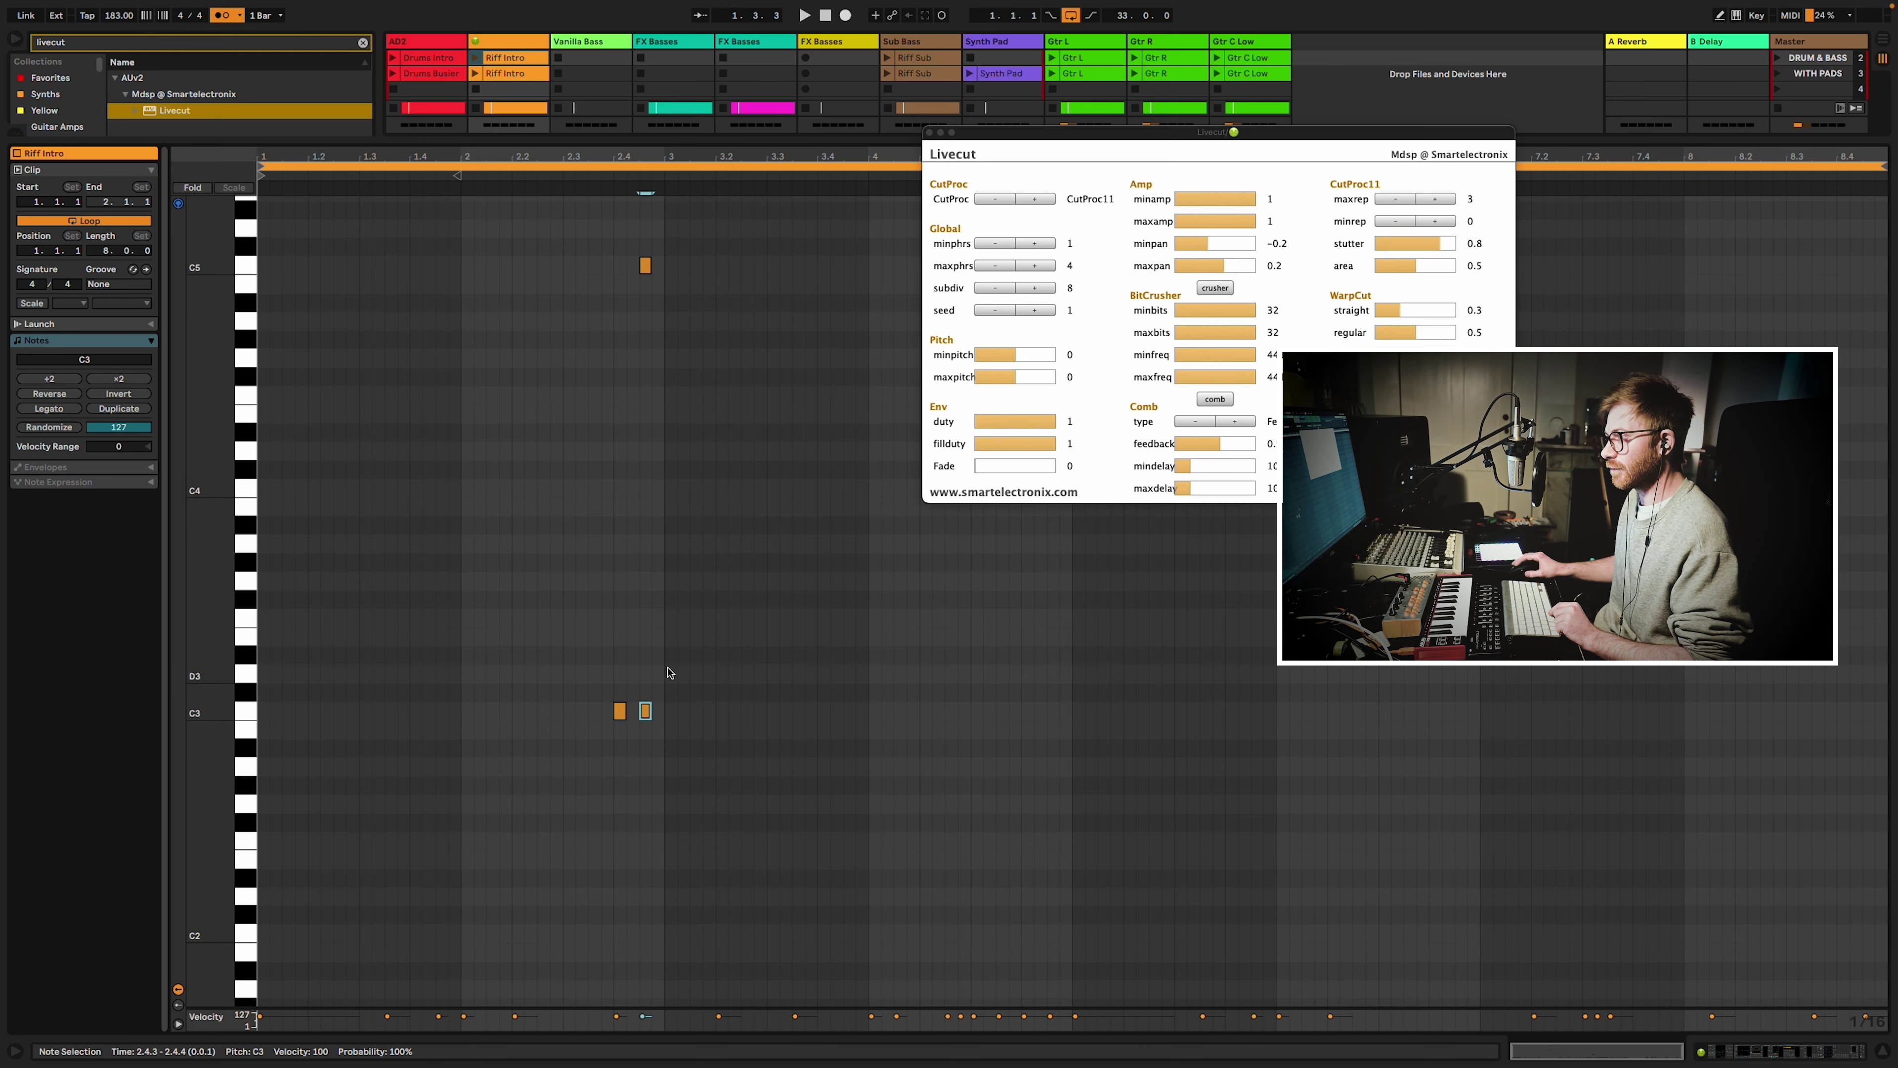
Move the C3 note at 2.4.3 to 3.1.1 and play the riff to hear the result.
key("space")
key("space")
left_click(648, 711)
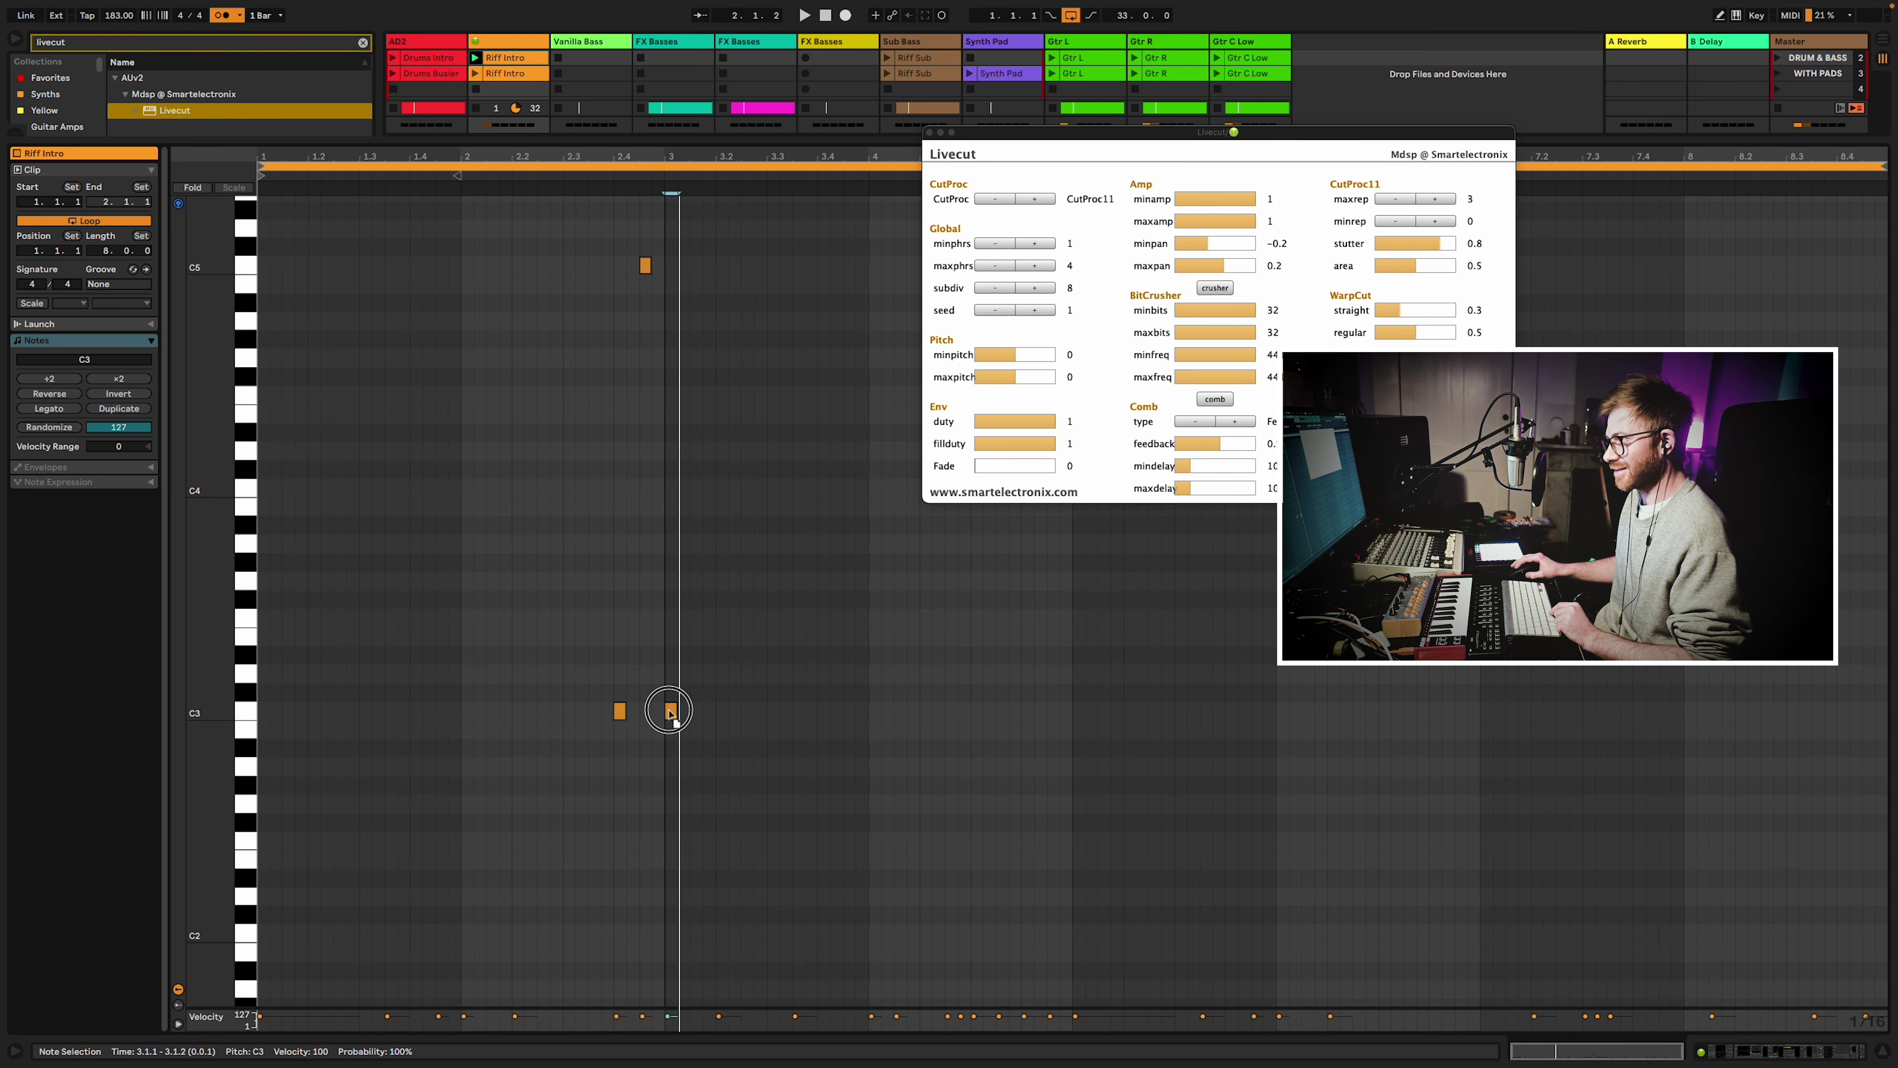
key("space")
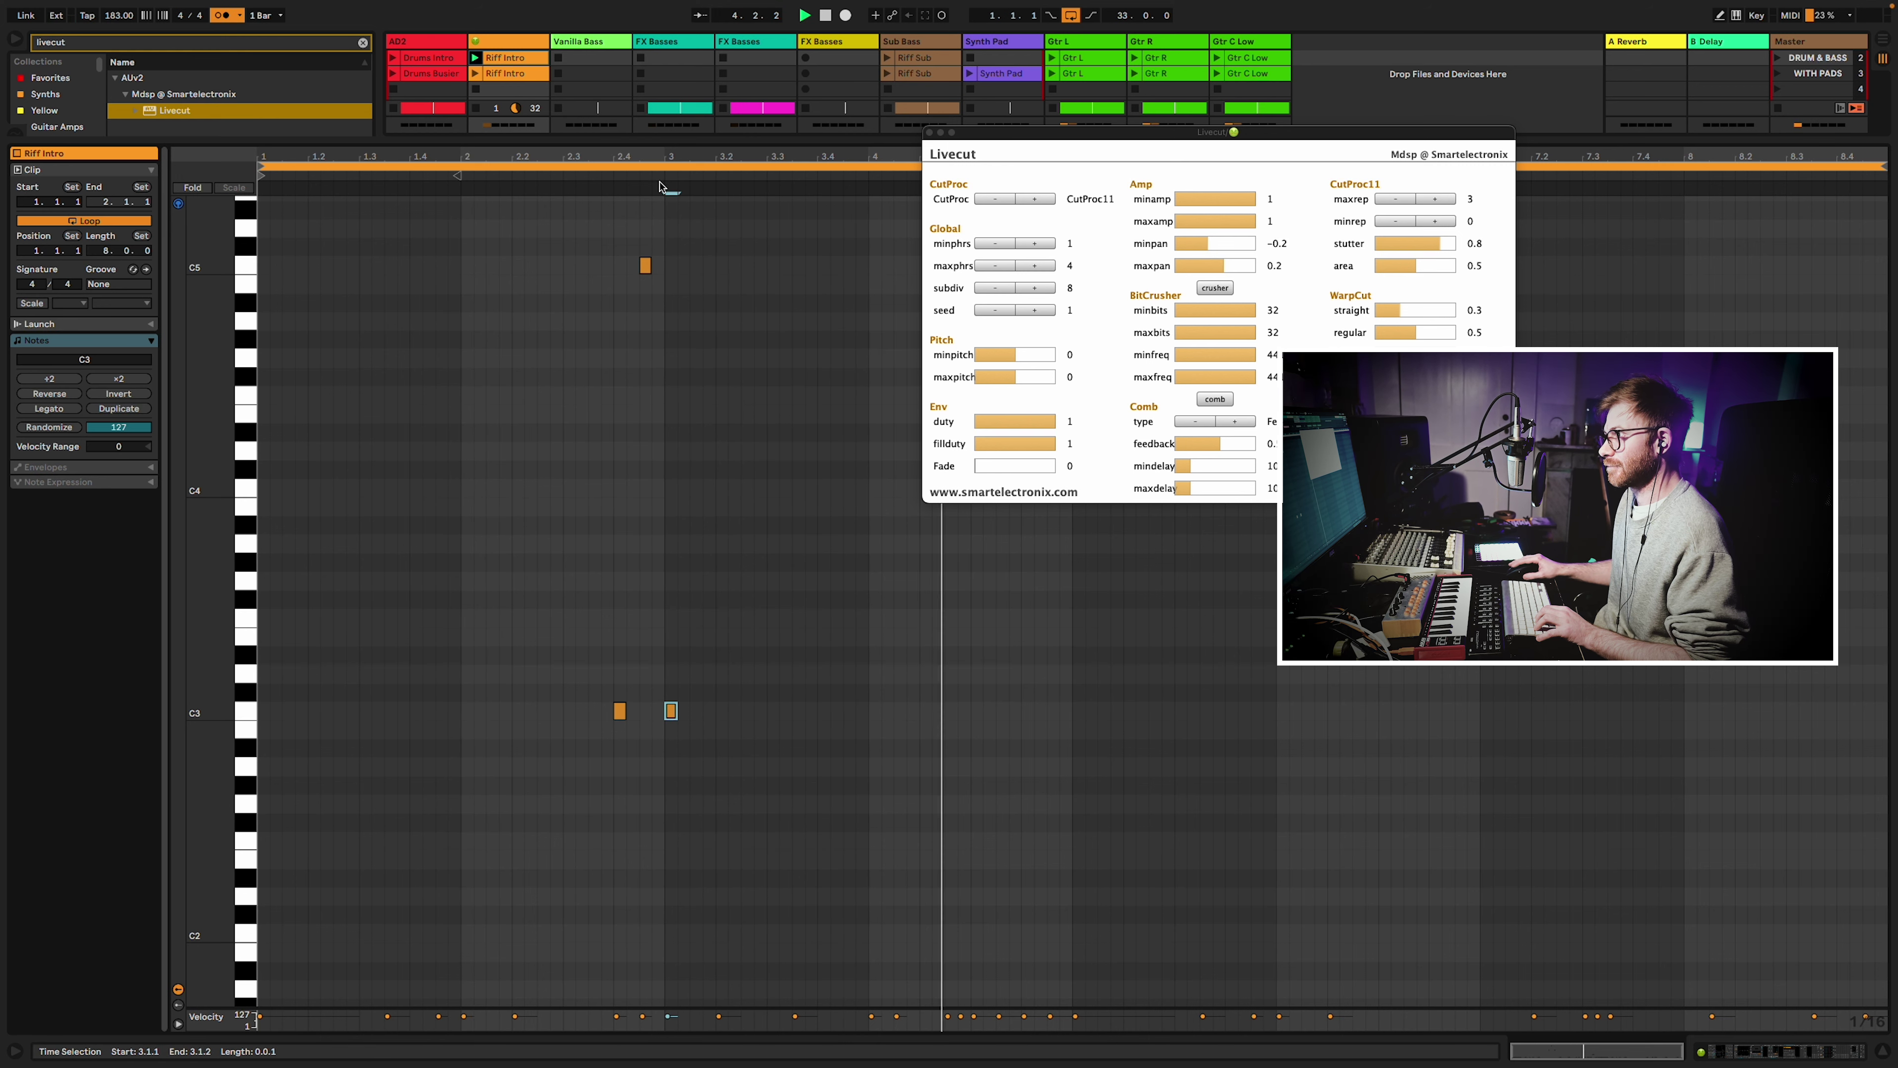
Shift the Riff Intro clip's C5 note to 2.4.4 and its C3 note at 2.4.1 to 2.4.3, and show the riff bass track's devices.
left_click_drag(645, 266, 657, 266)
left_click_drag(620, 714, 647, 712)
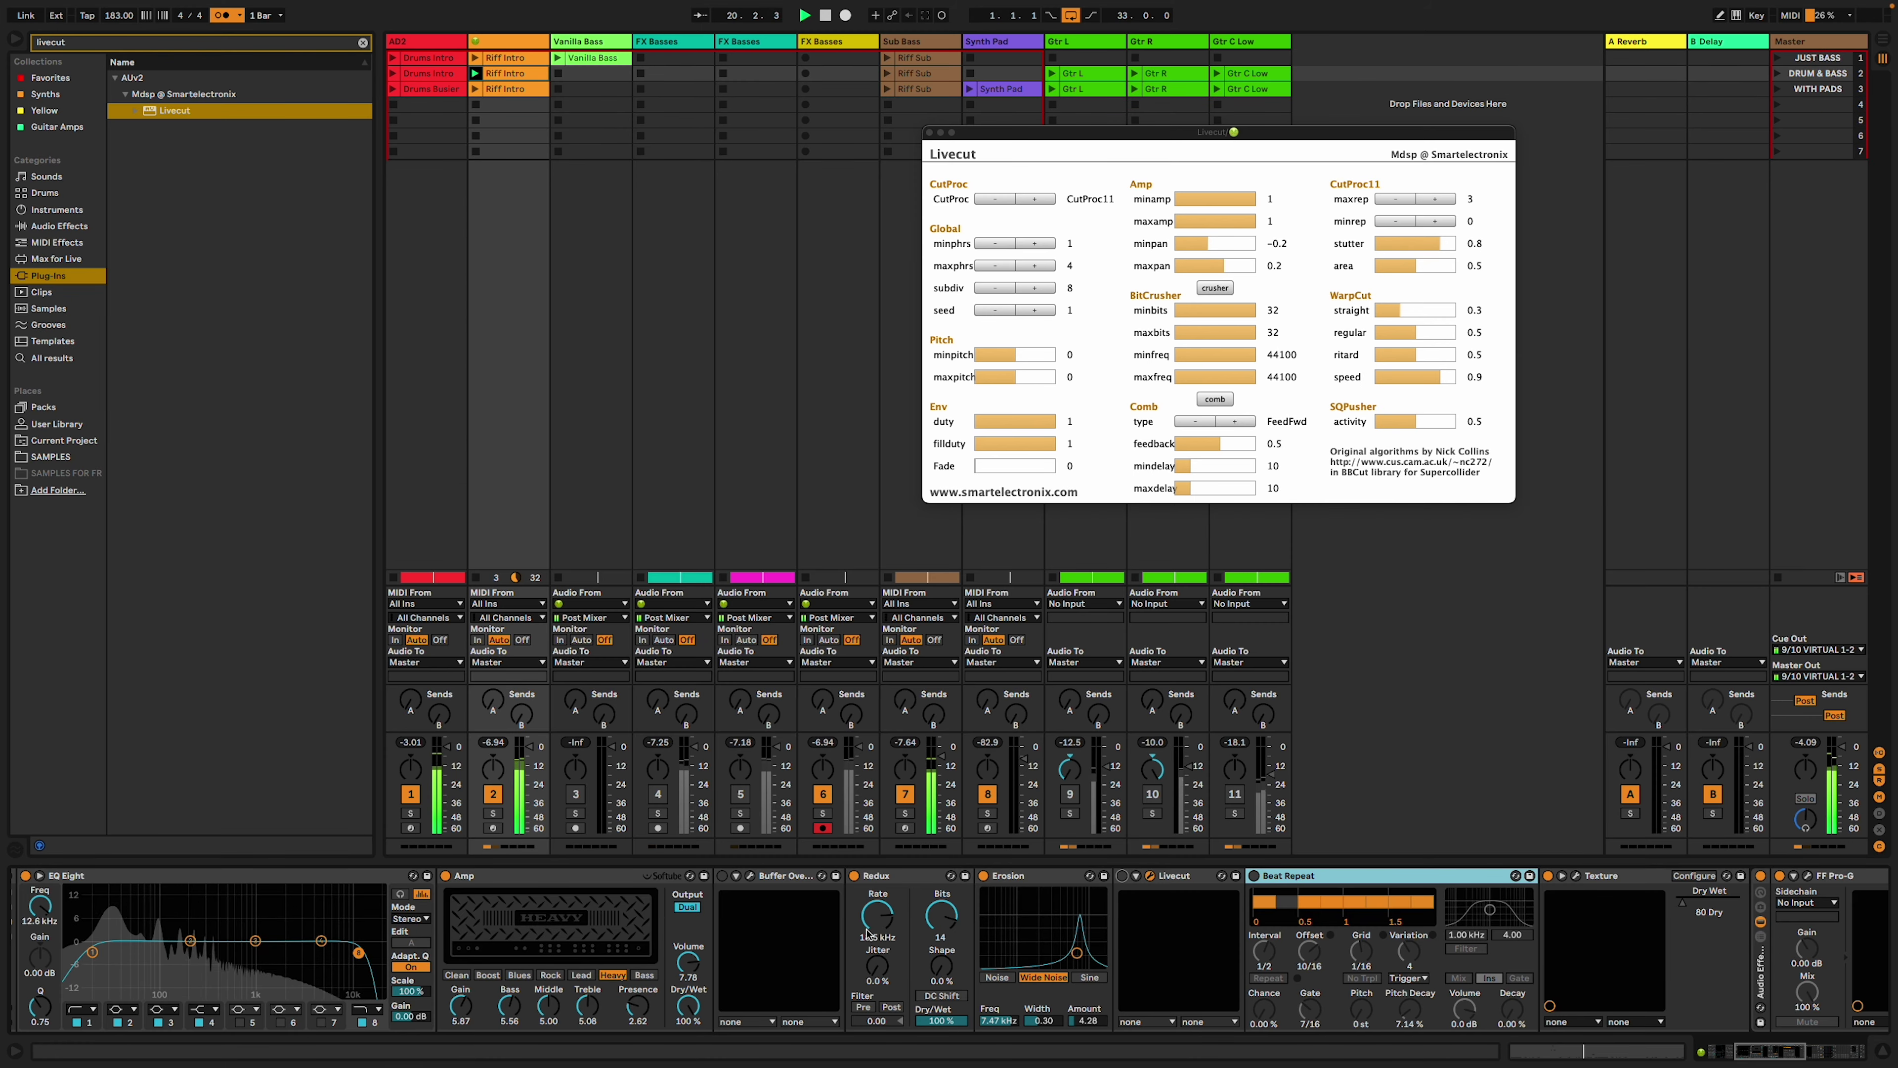
left_click(503, 75)
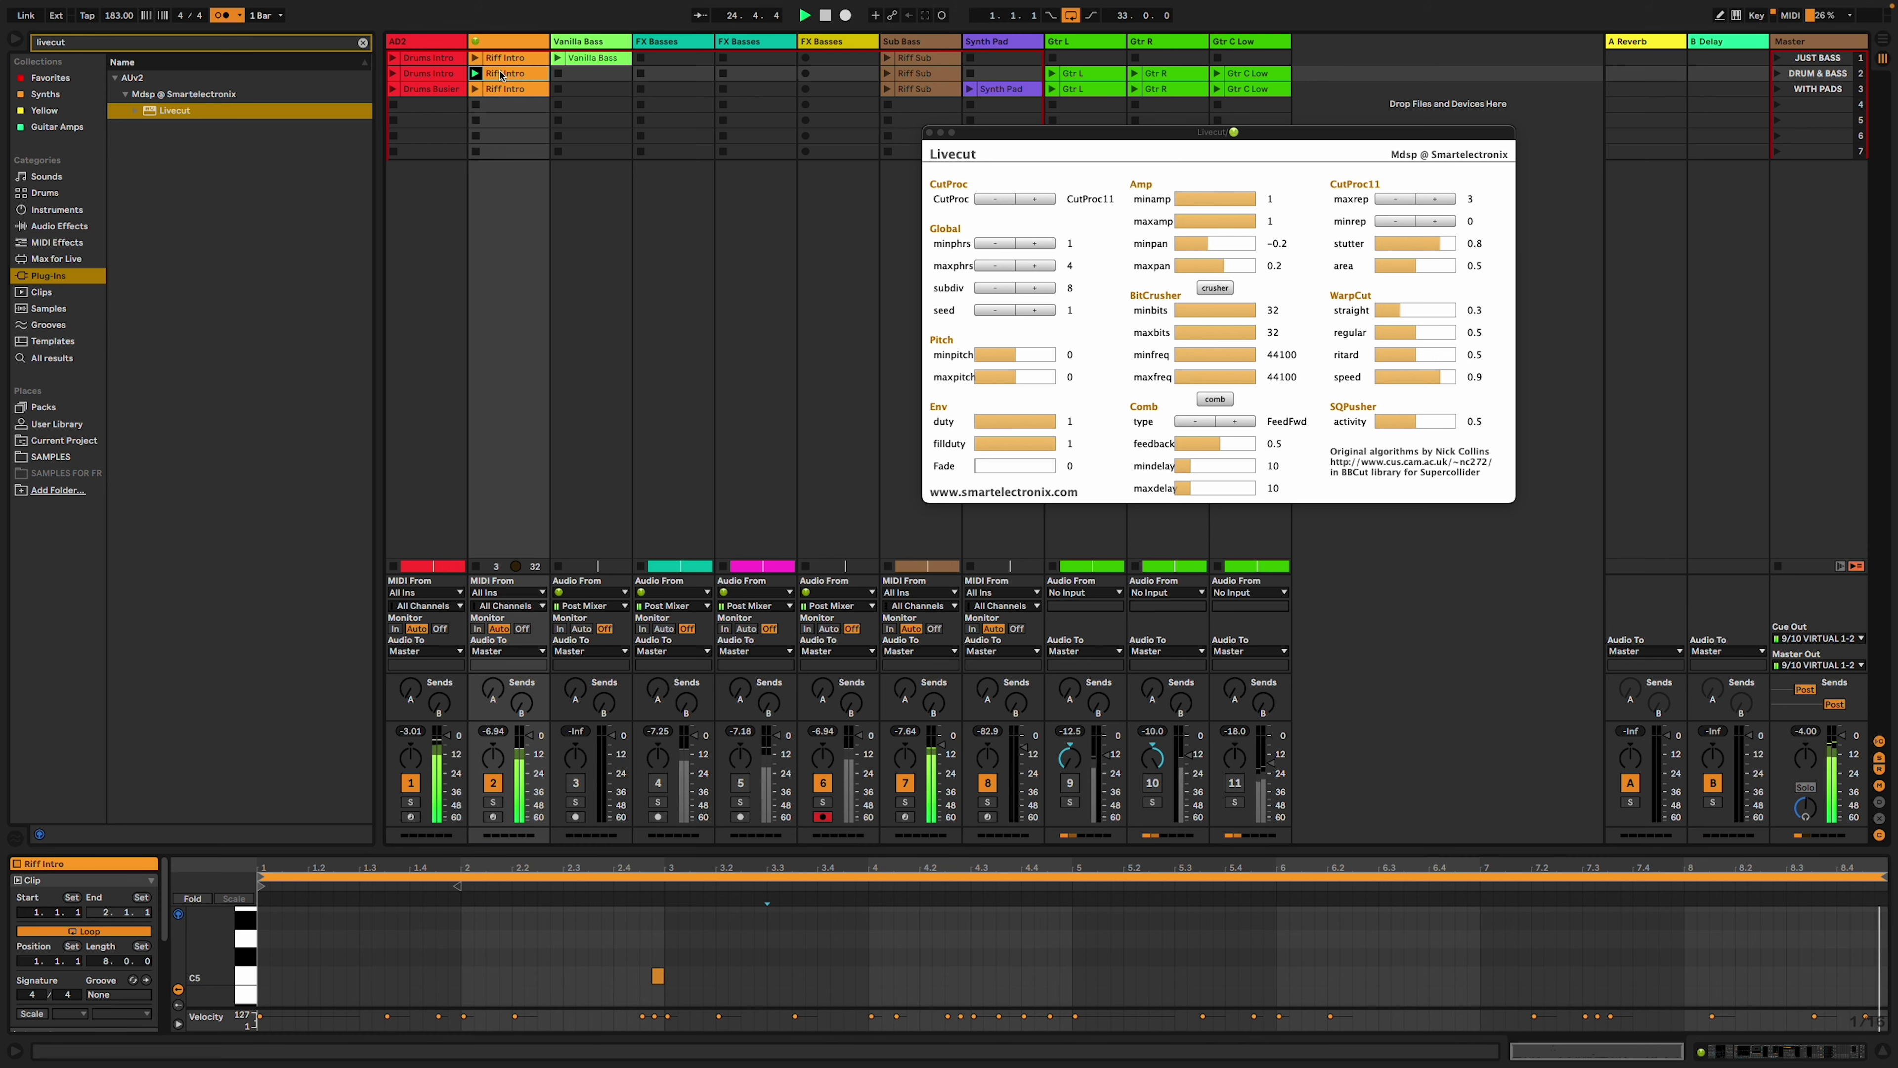
left_click(508, 41)
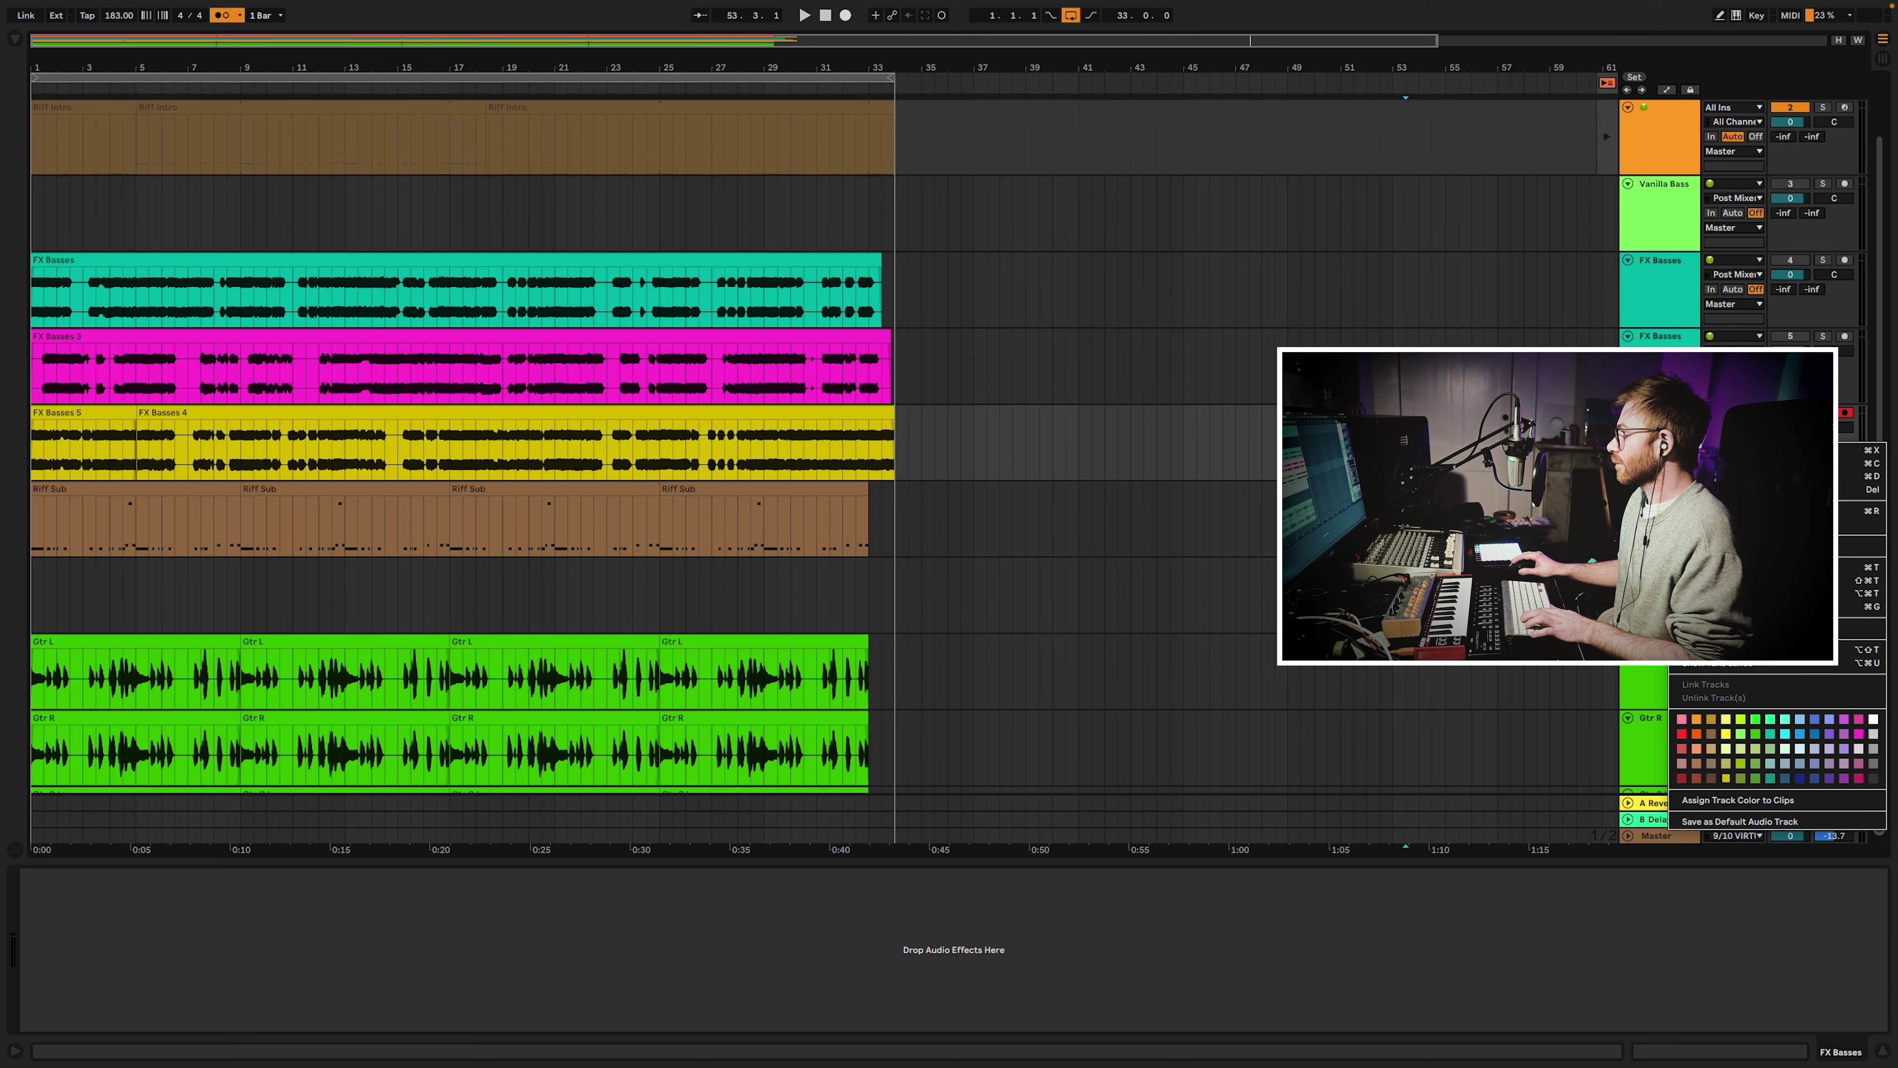
Duplicate the yellow FX Basses track in the arrangement and delete all recorded clips from the copy.
left_click(1711, 476)
left_click(874, 488)
key("Delete")
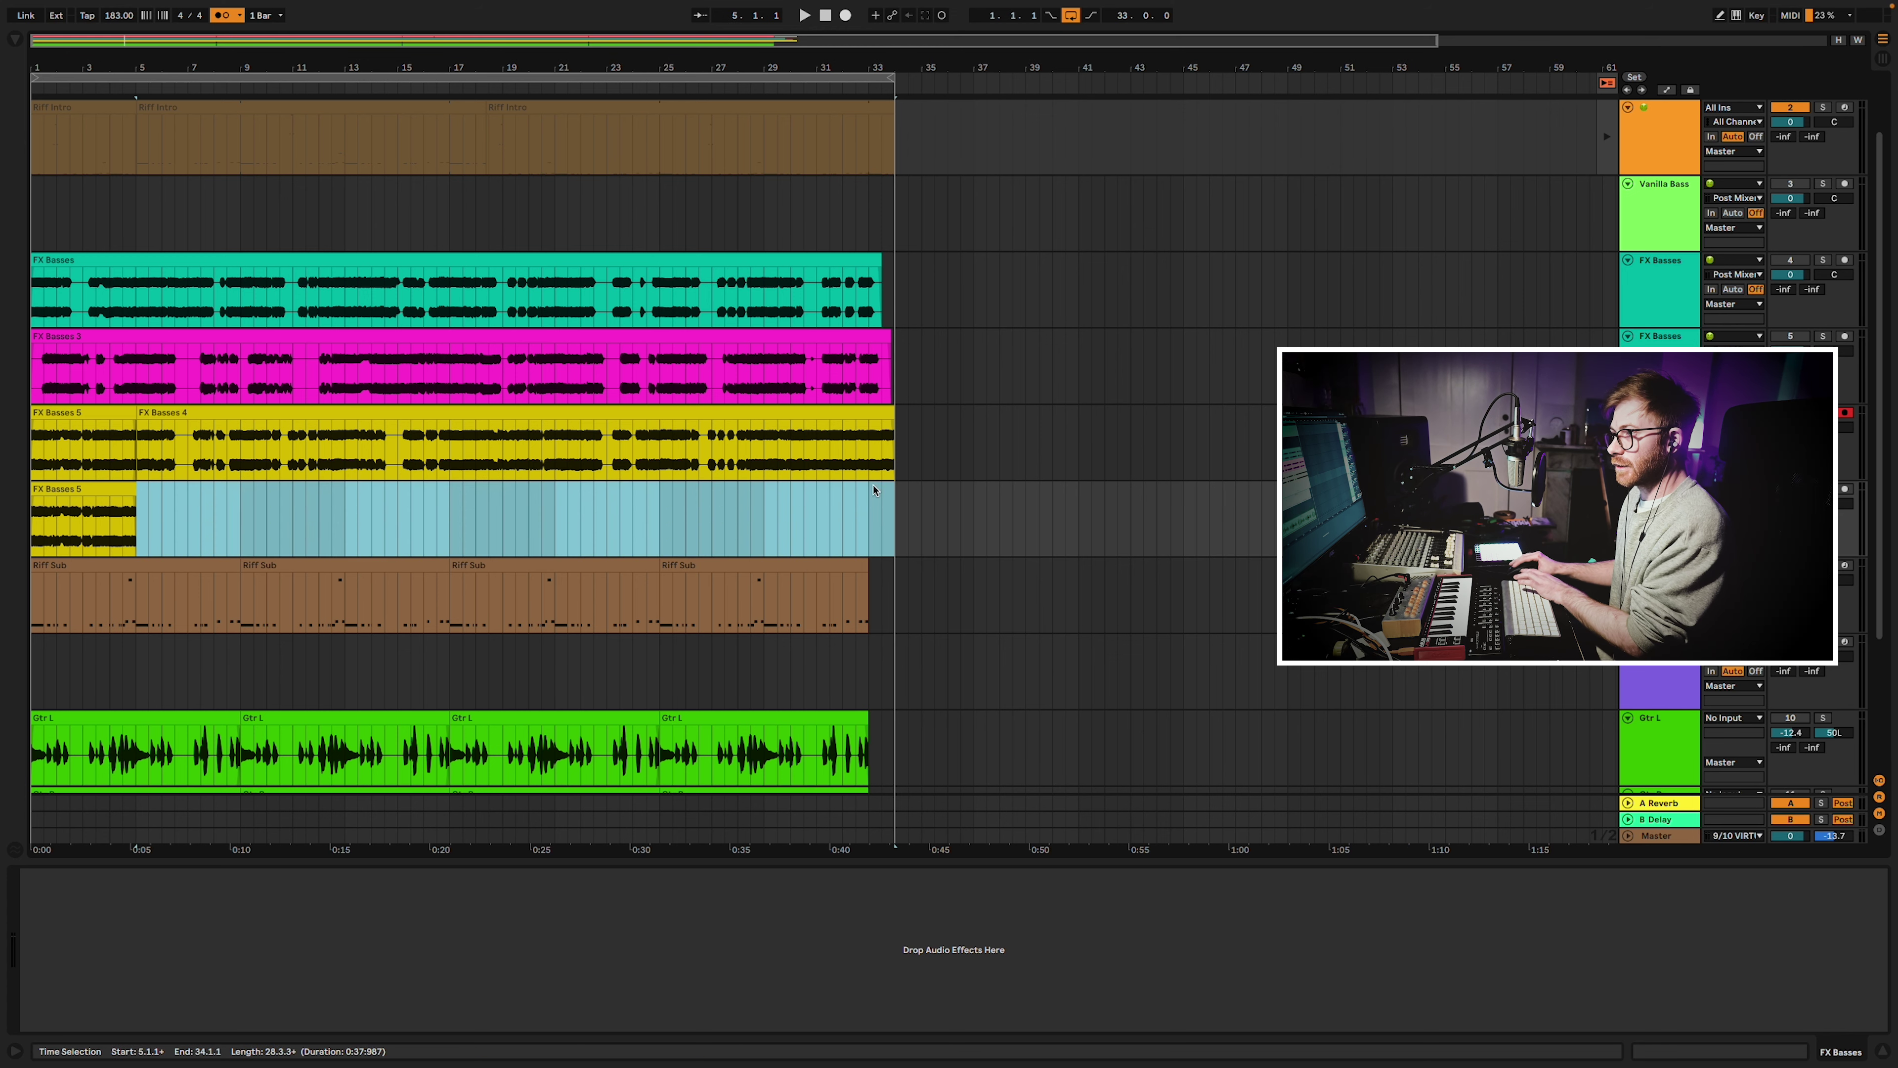
left_click(66, 490)
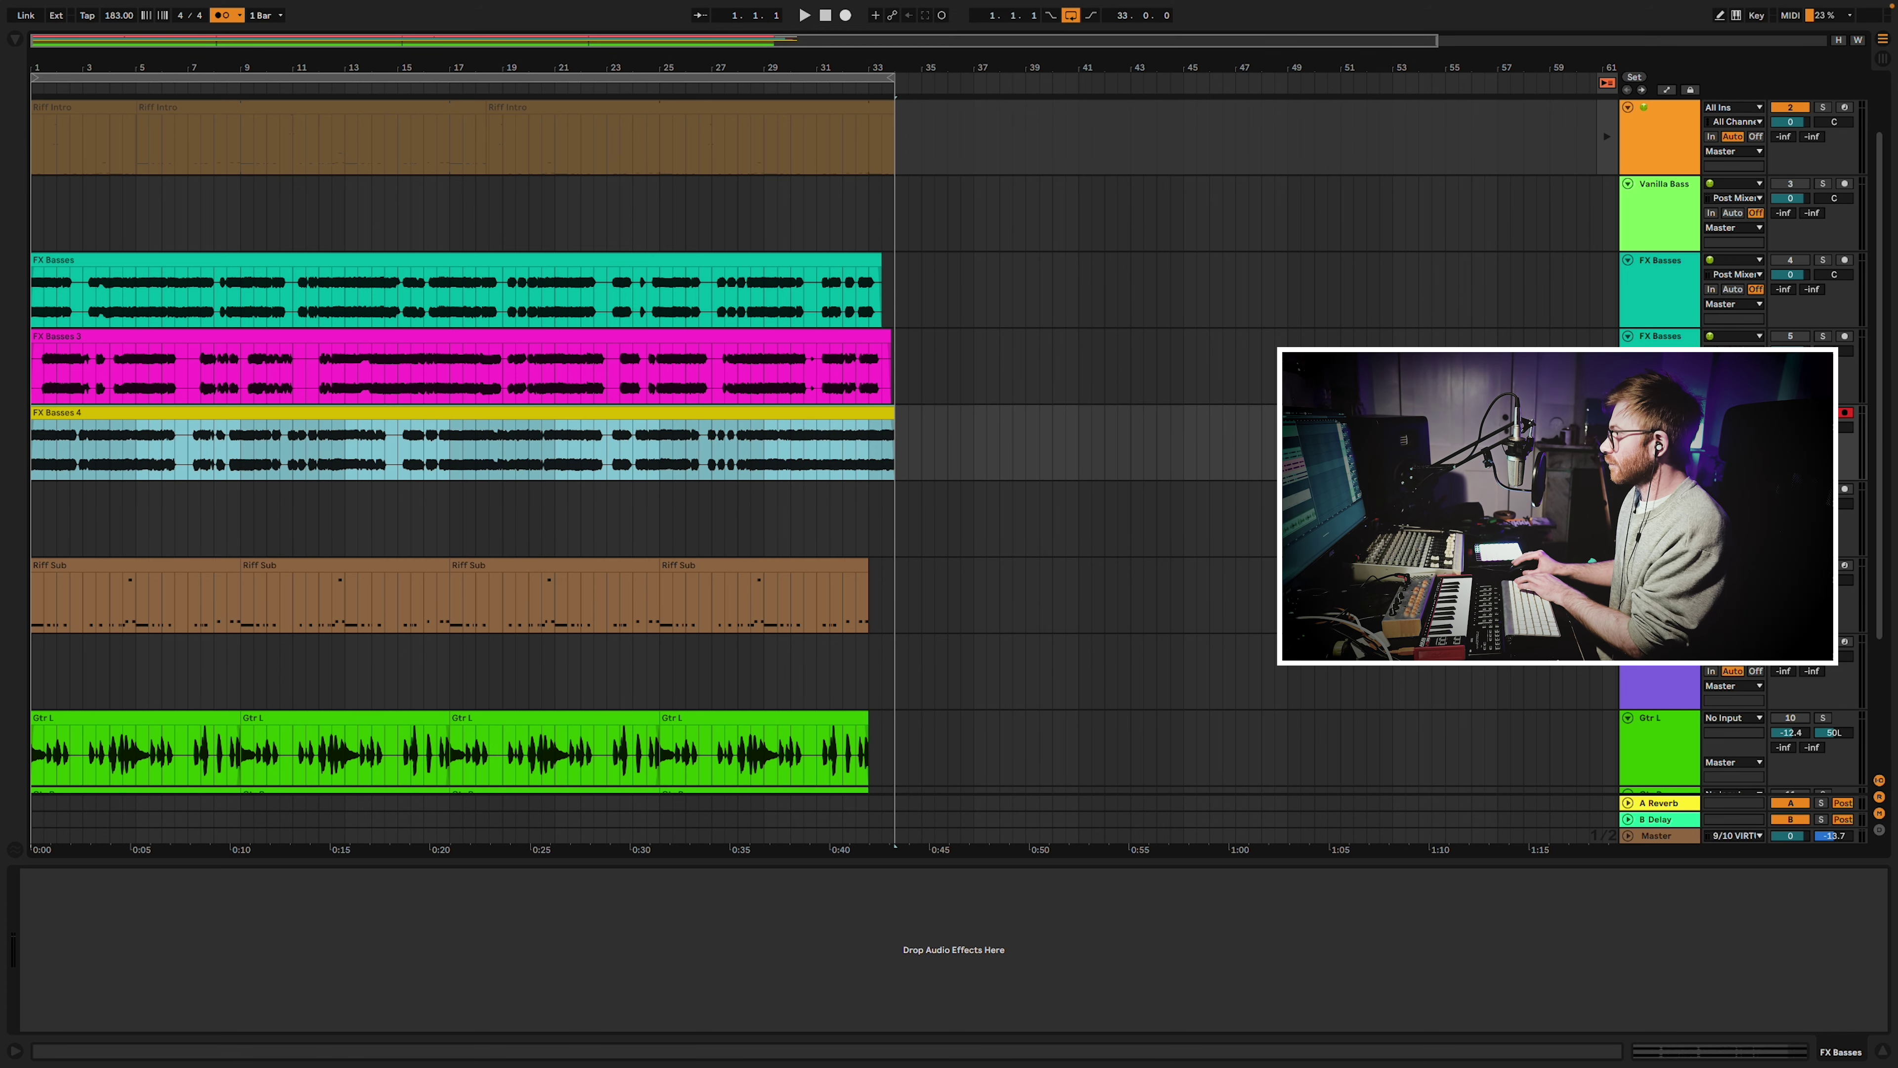
left_click(1660, 489)
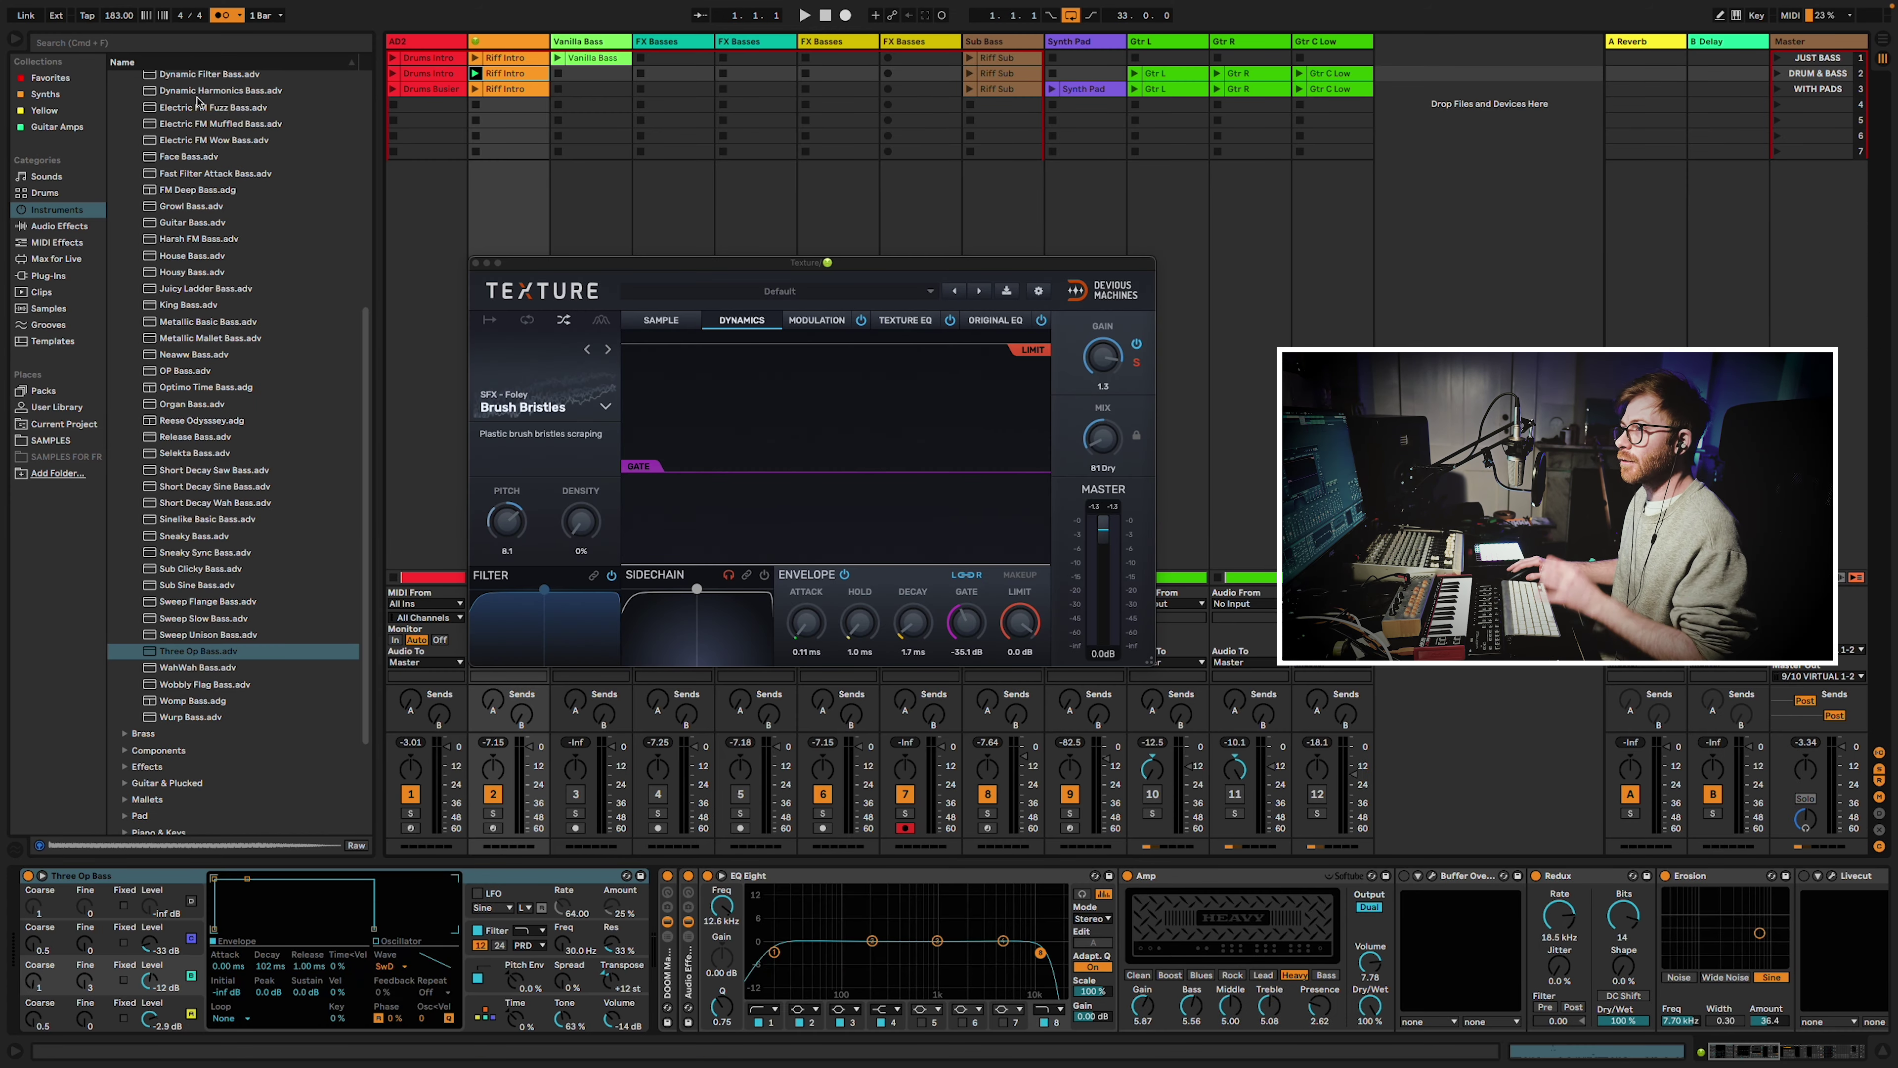
Find Auto Pan among the audio effects and add it to the riff bass track's chain after Erosion.
left_click(55, 225)
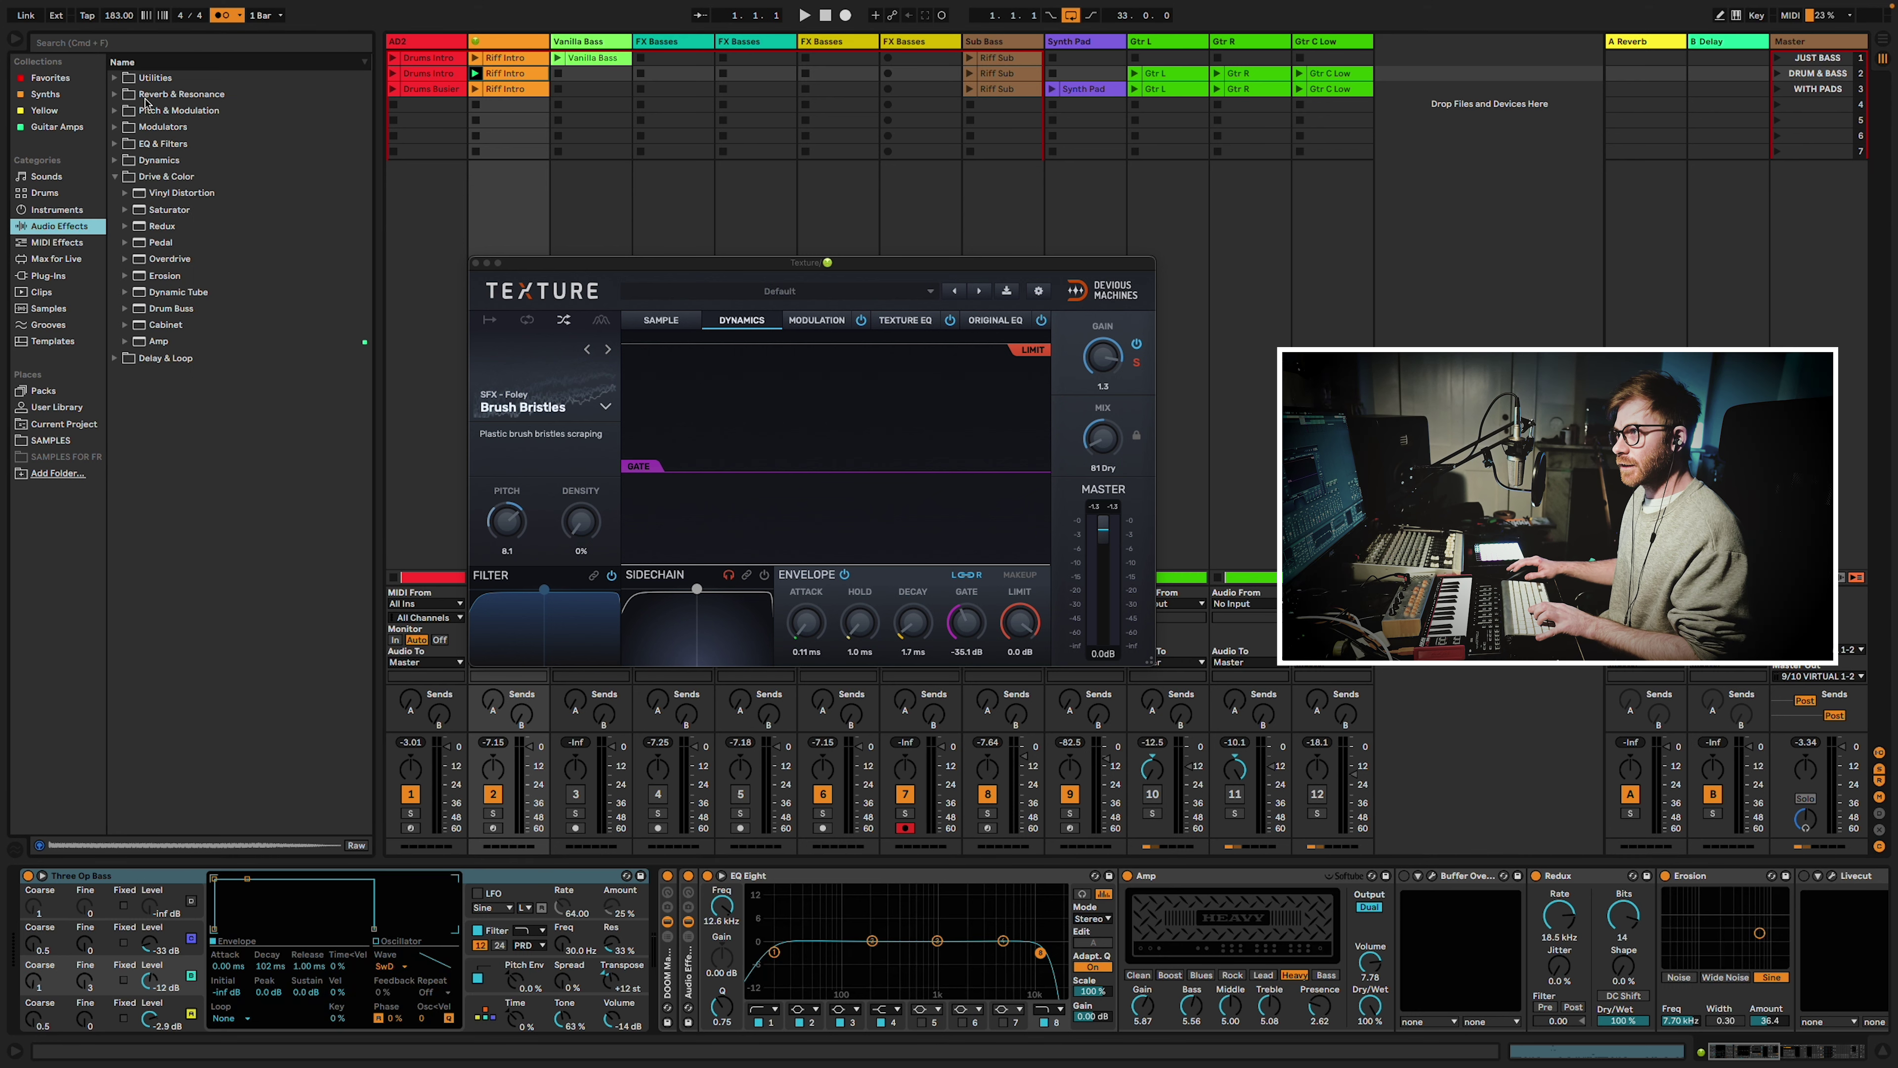
left_click(195, 46)
type("autopan")
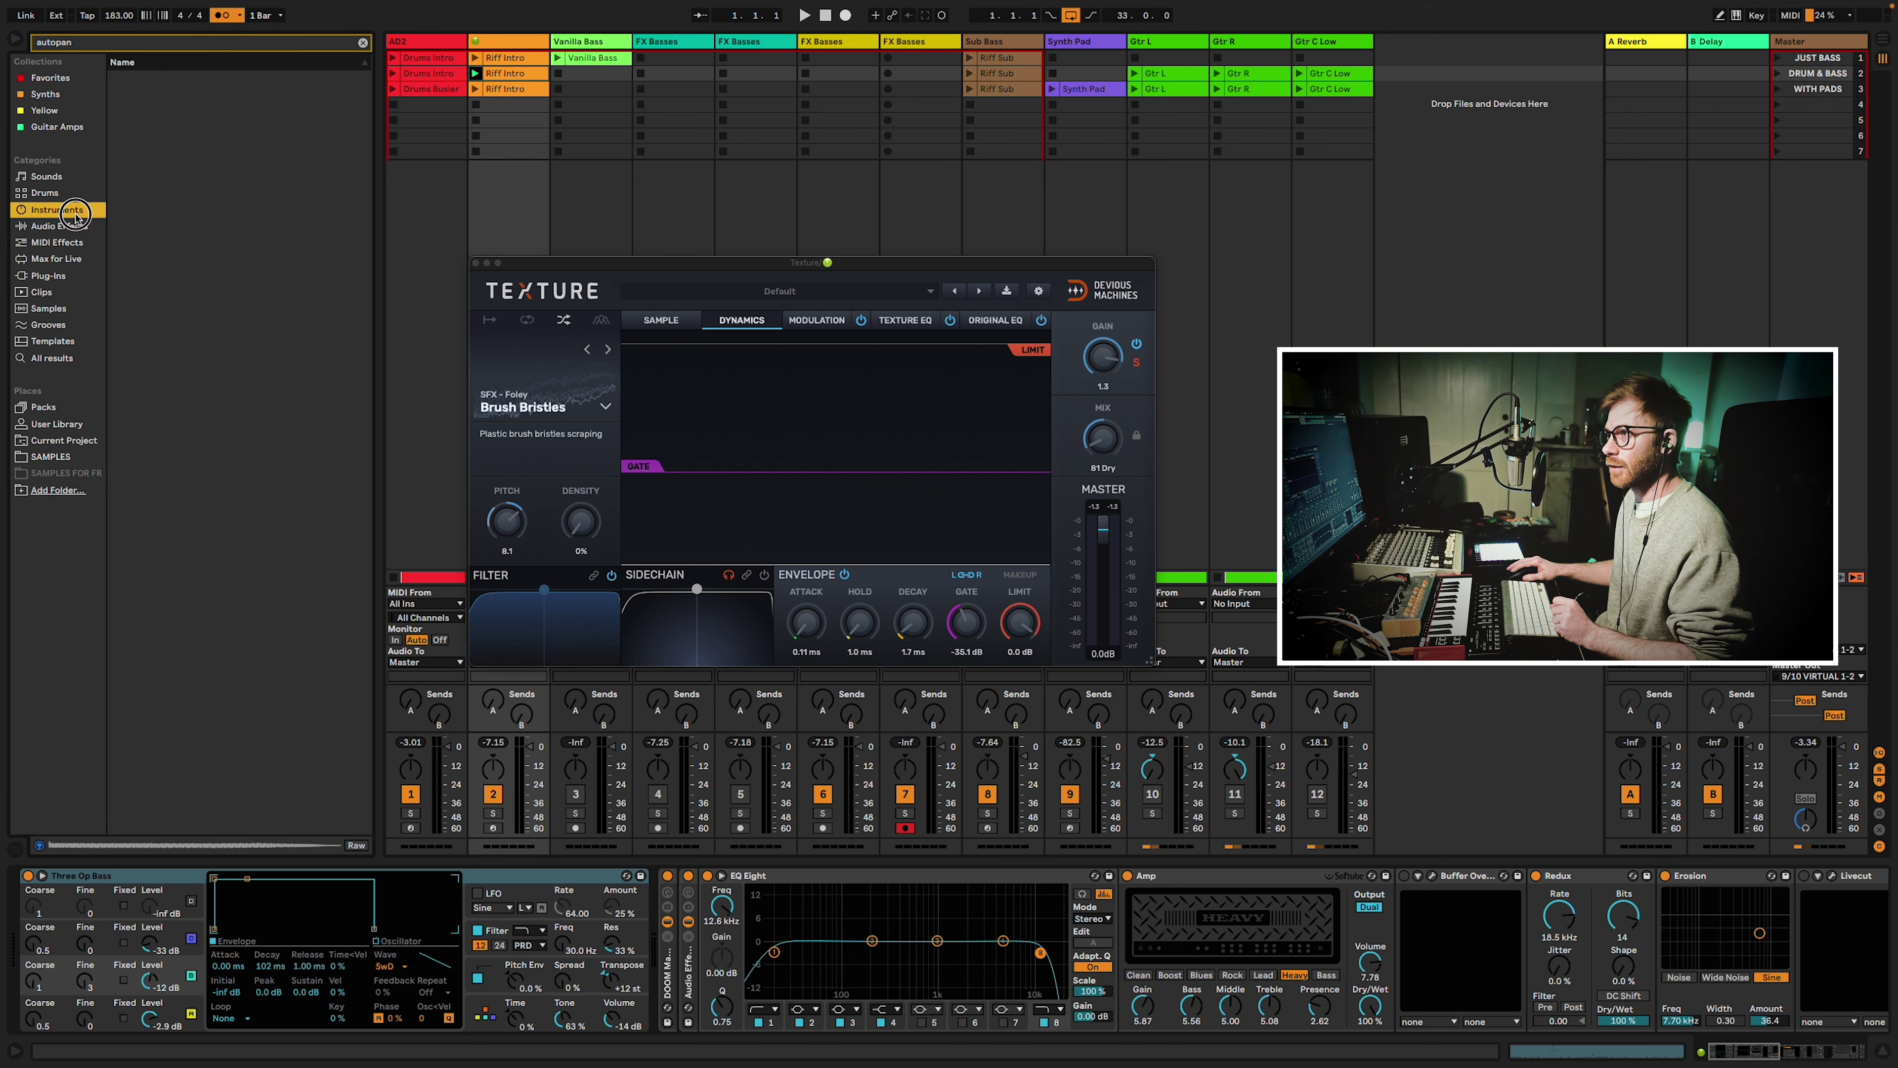
left_click(79, 225)
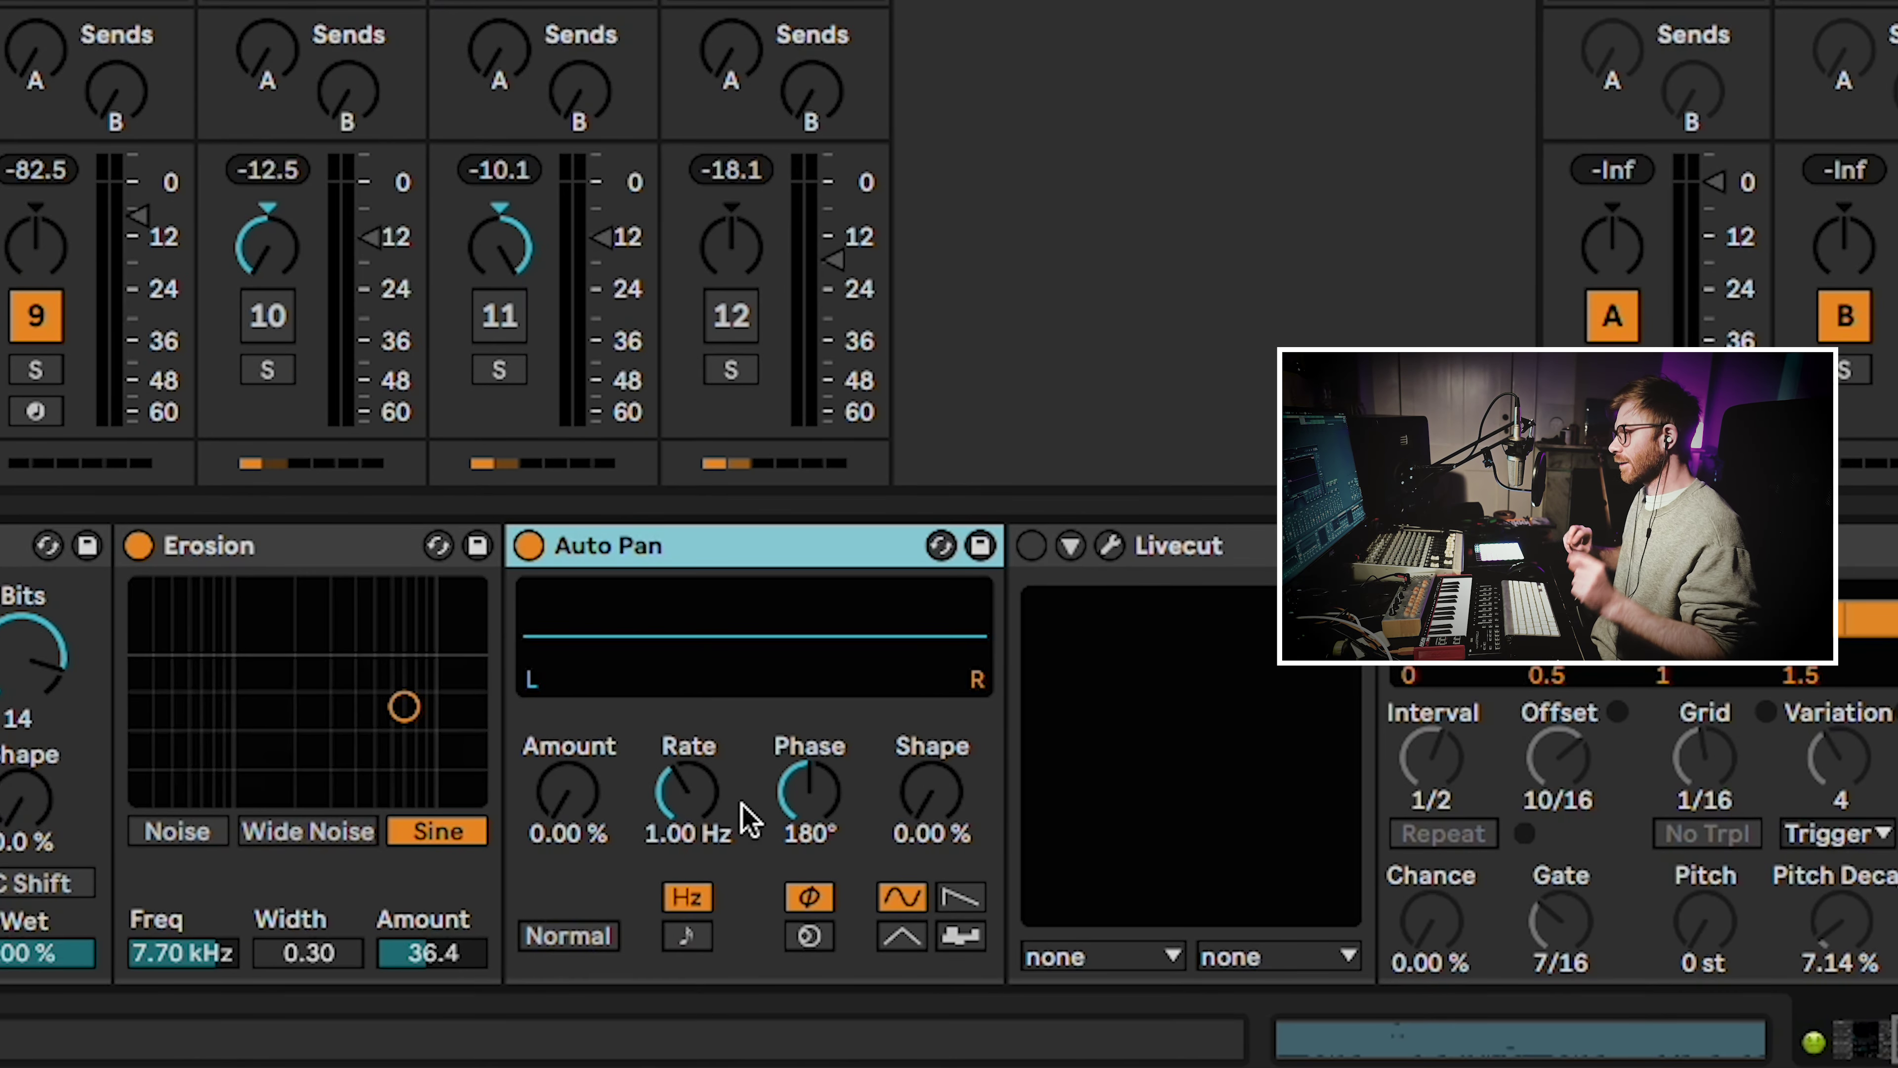
Set Auto Pan's rate to 0.34 Hz and try its amount at 72.2 % and 0 % during playback.
left_click_drag(567, 791, 566, 690)
mouse_move(663, 840)
left_mouse_down()
mouse_move(663, 880)
mouse_move(686, 818)
left_mouse_up()
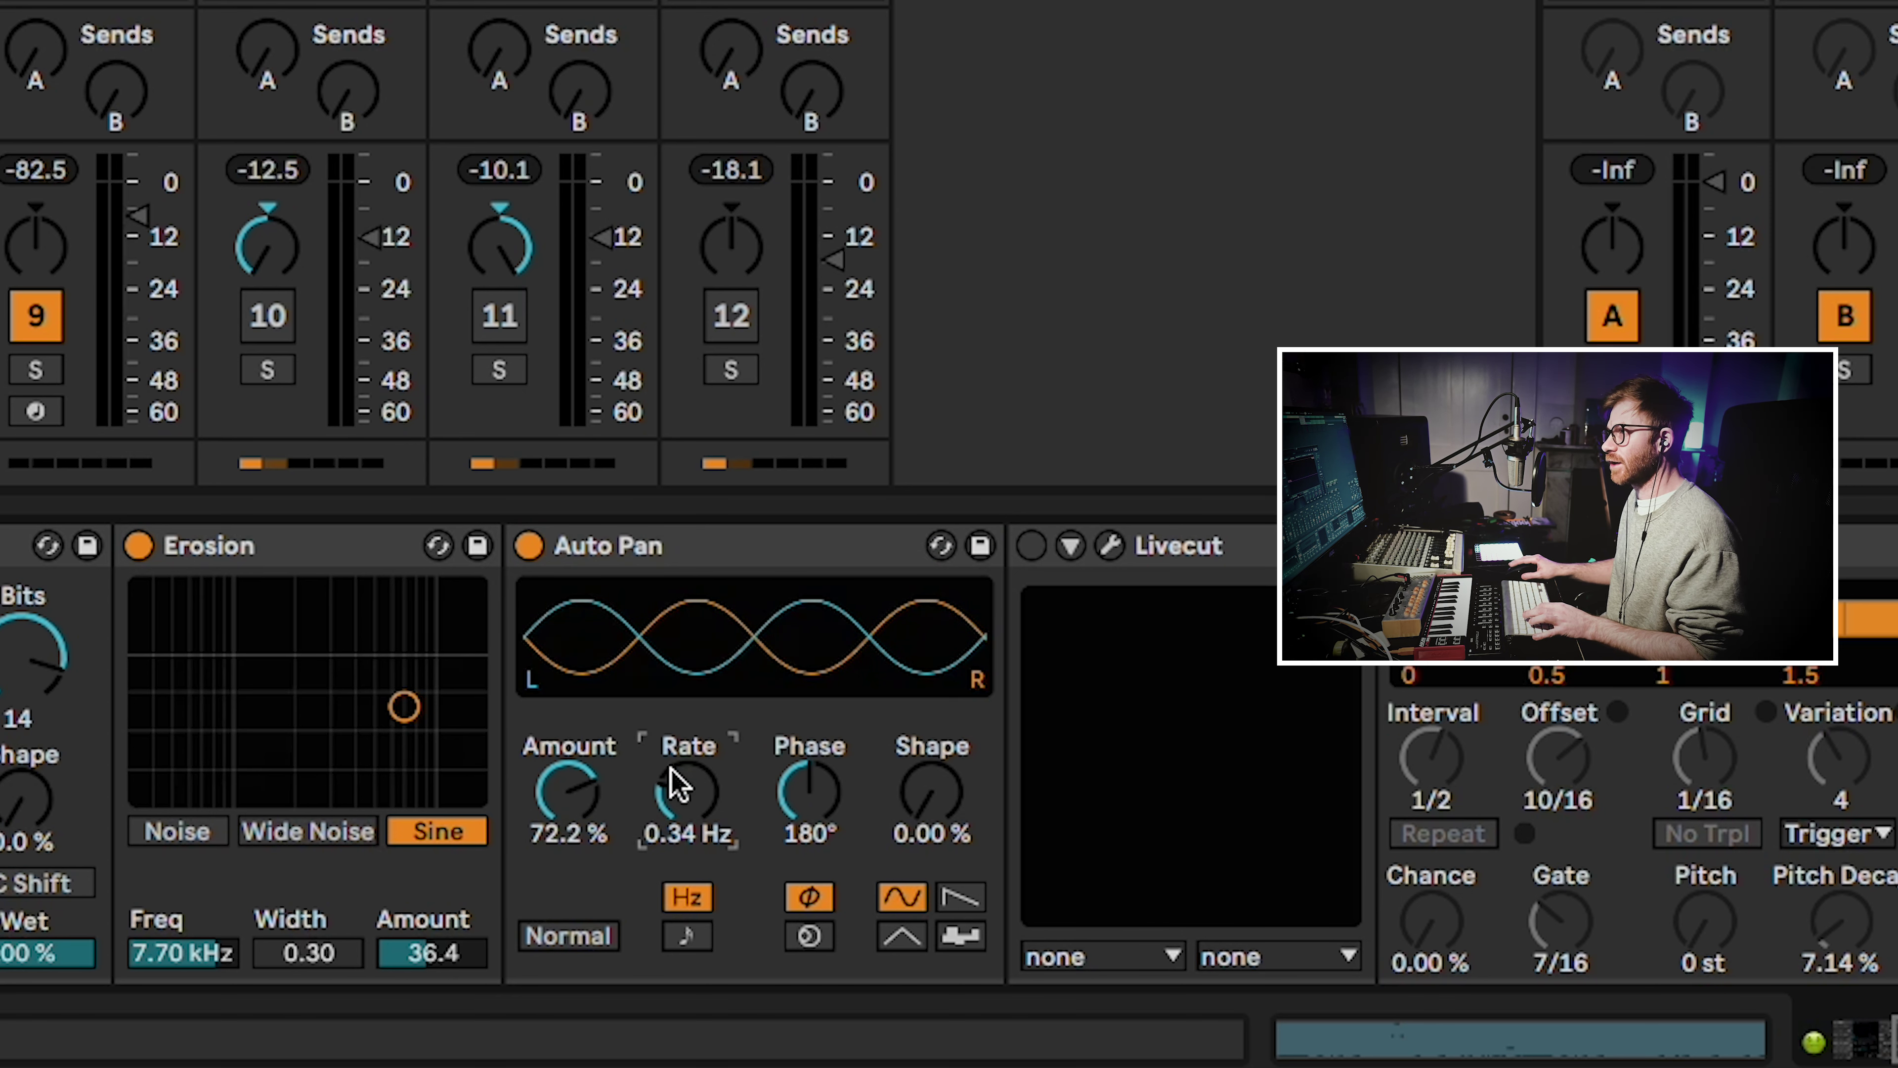
key("space")
left_click_drag(561, 779, 561, 871)
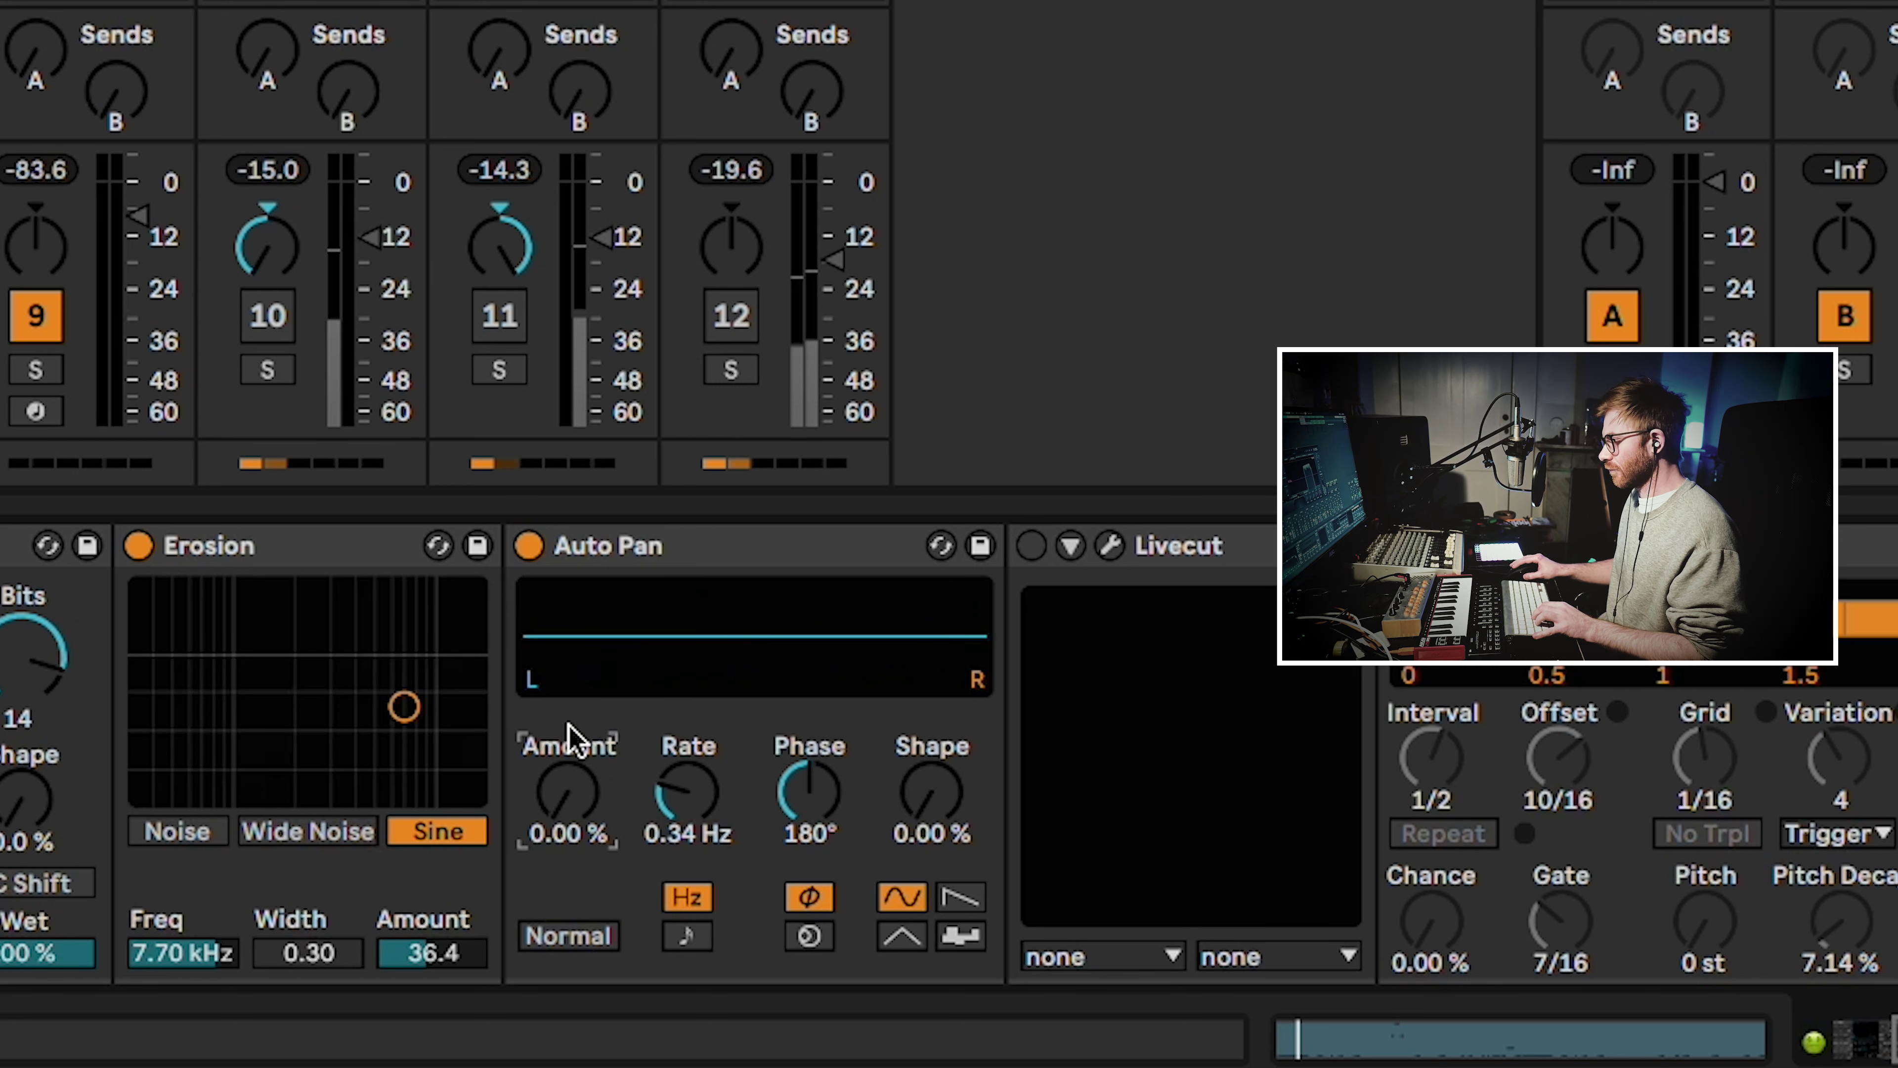
mouse_move(579, 785)
left_mouse_down()
mouse_move(580, 767)
mouse_move(580, 789)
left_mouse_up()
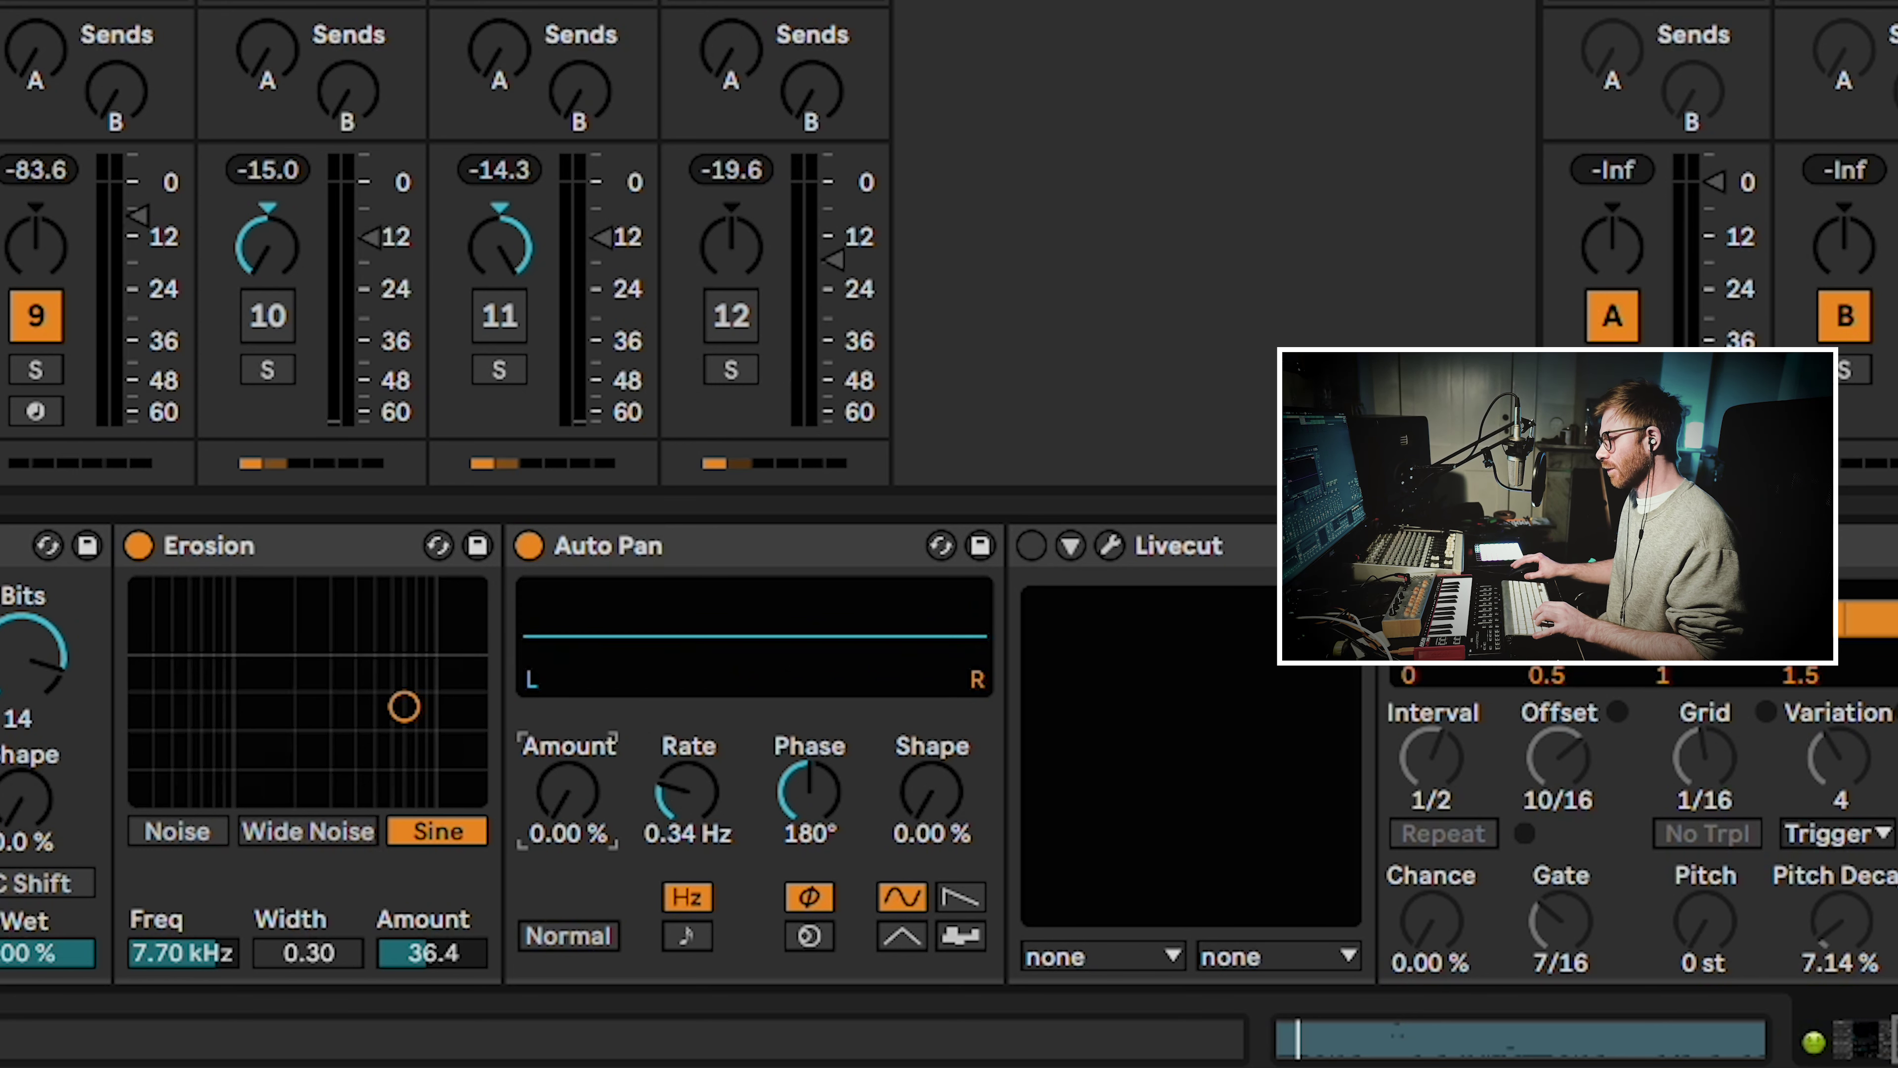
left_click_drag(568, 791, 568, 693)
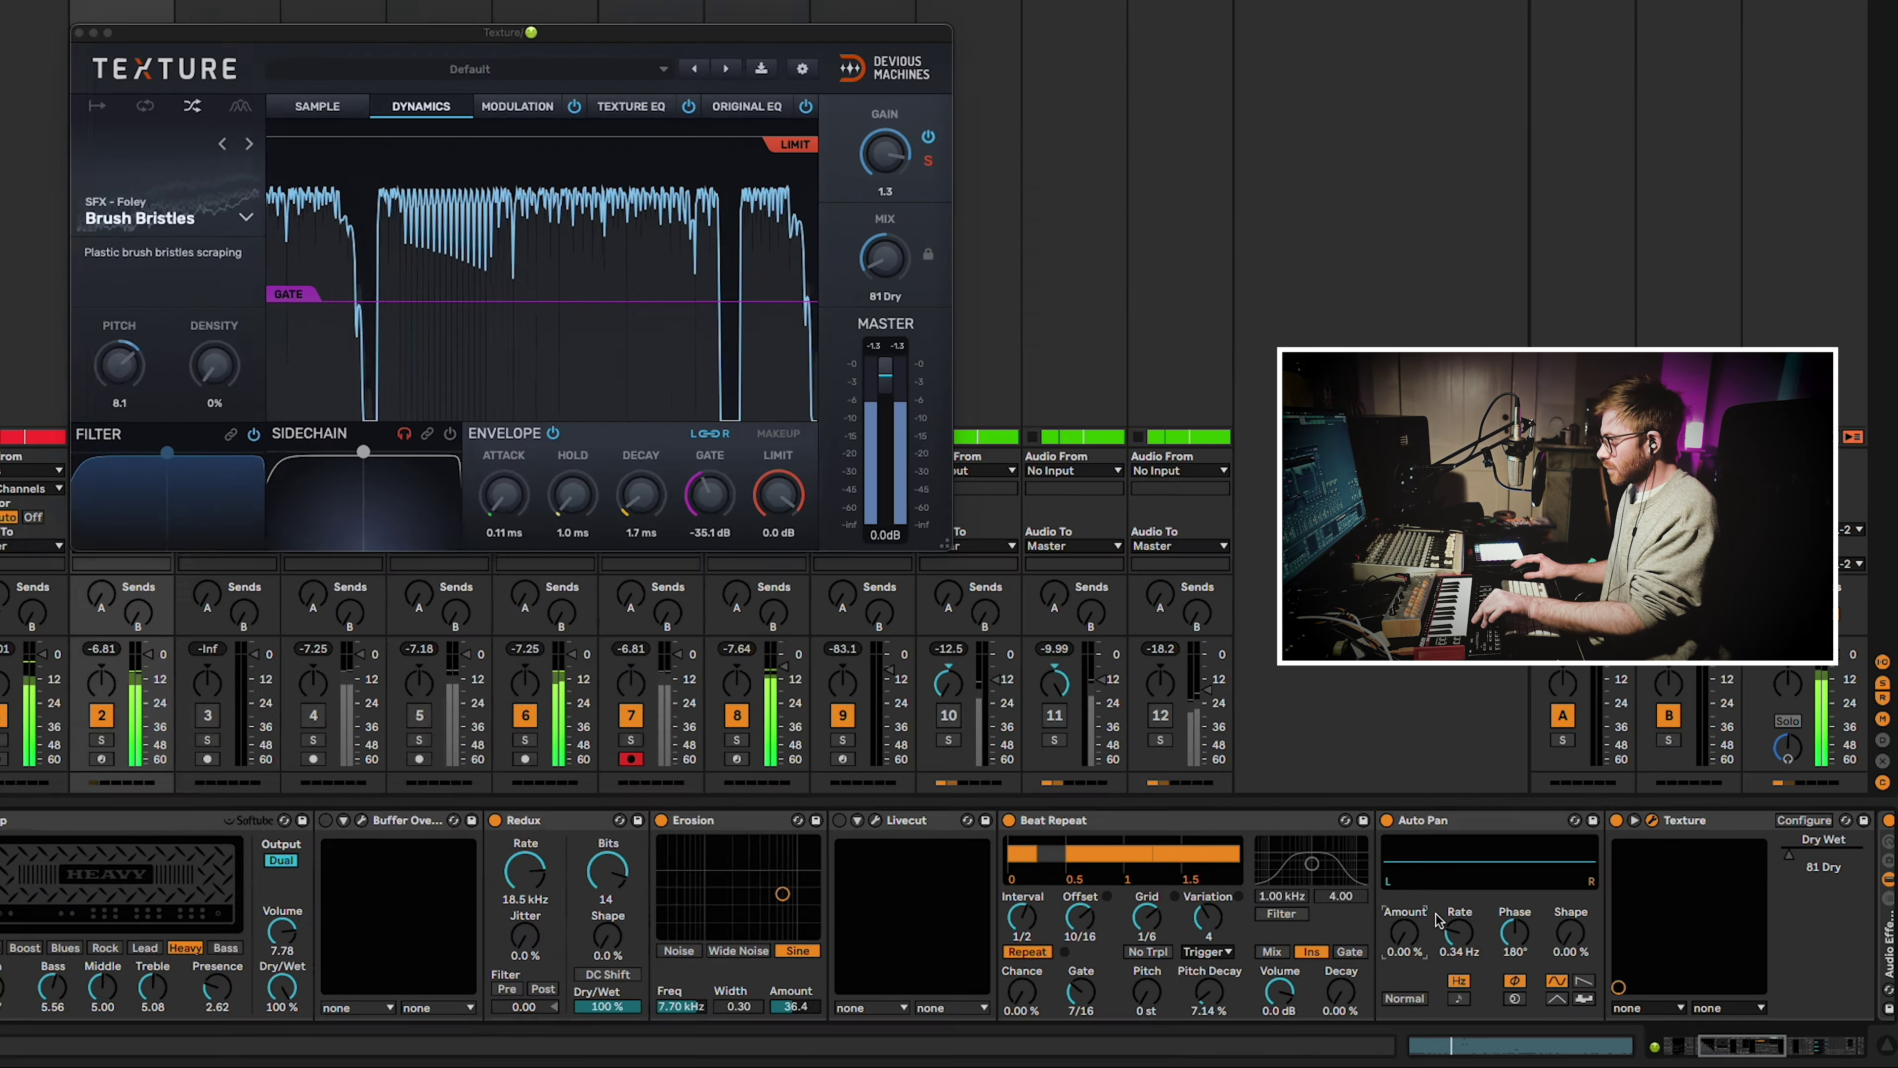
Record a bass pass on the new FX Basses track while repeatedly raising Auto Pan's amount and returning it to 0 %.
mouse_move(1397, 935)
left_mouse_down()
mouse_move(1397, 852)
mouse_move(1397, 934)
left_mouse_up()
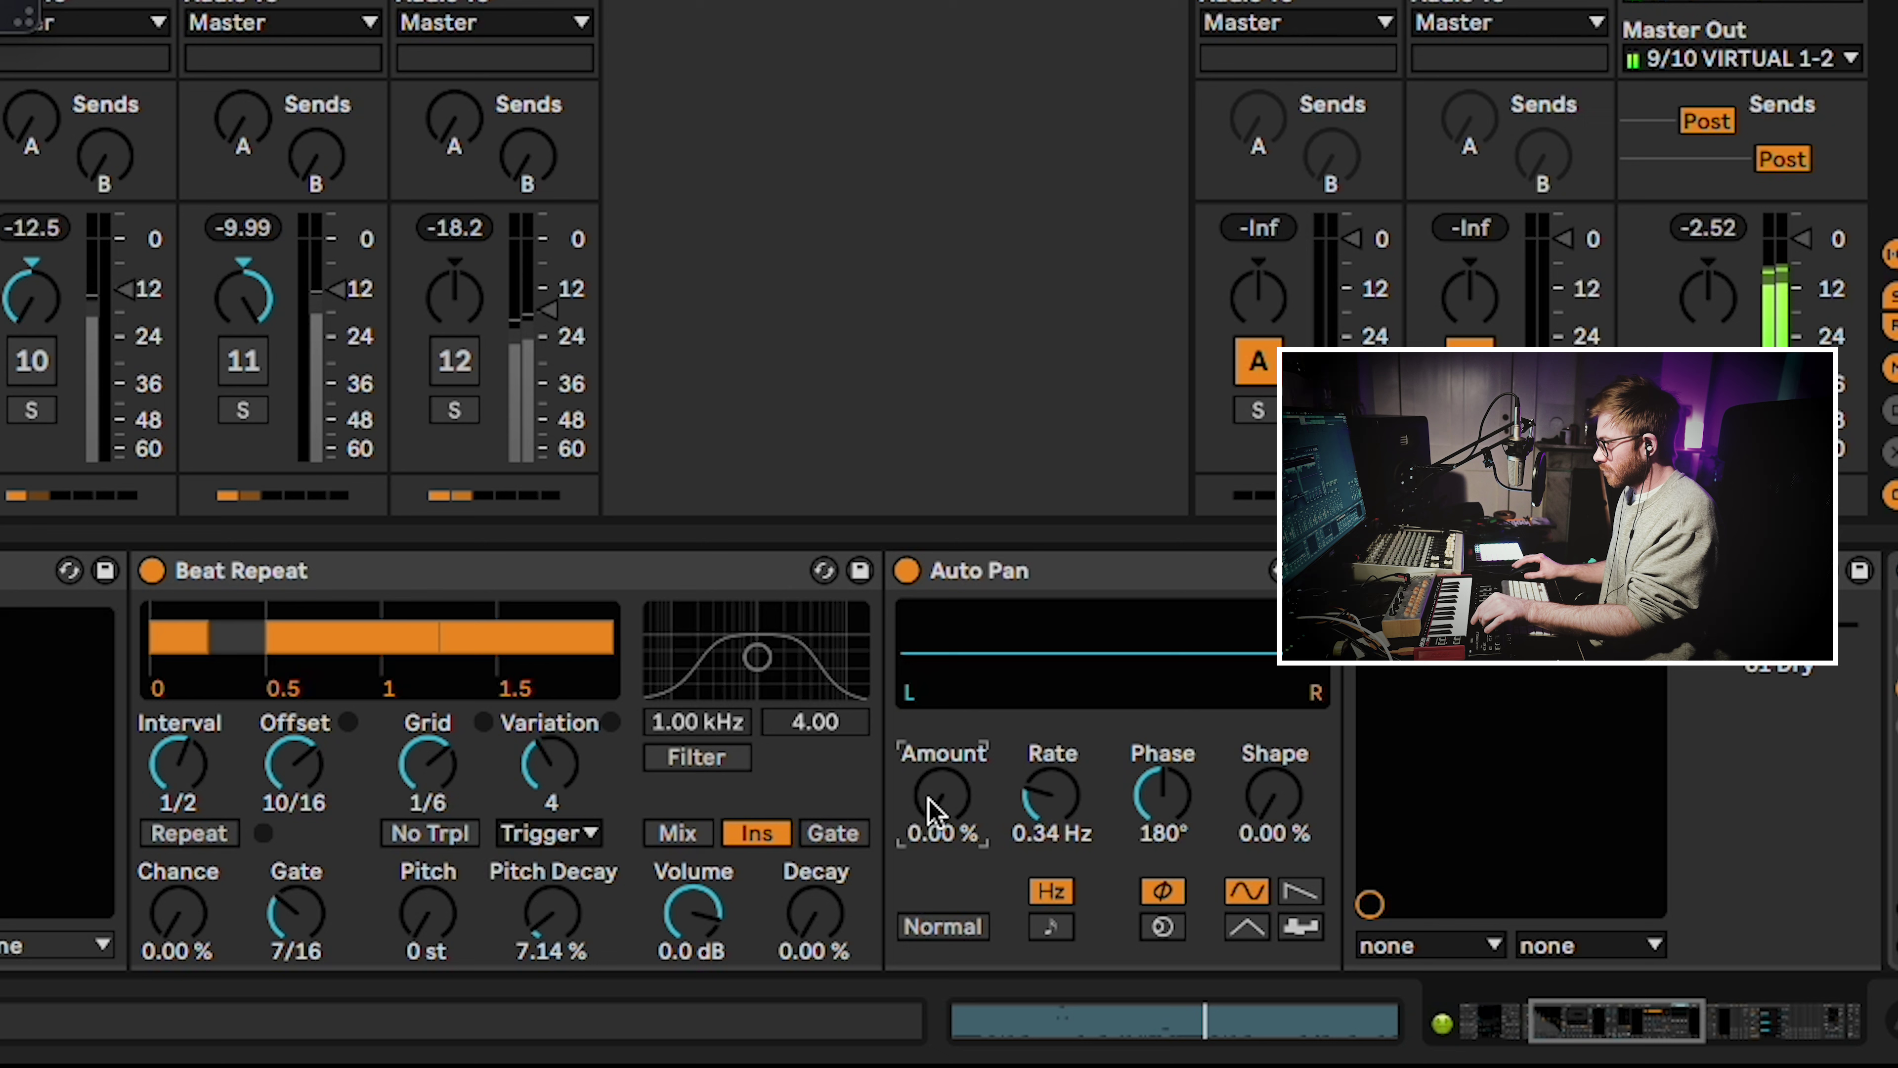
left_click_drag(932, 812, 933, 875)
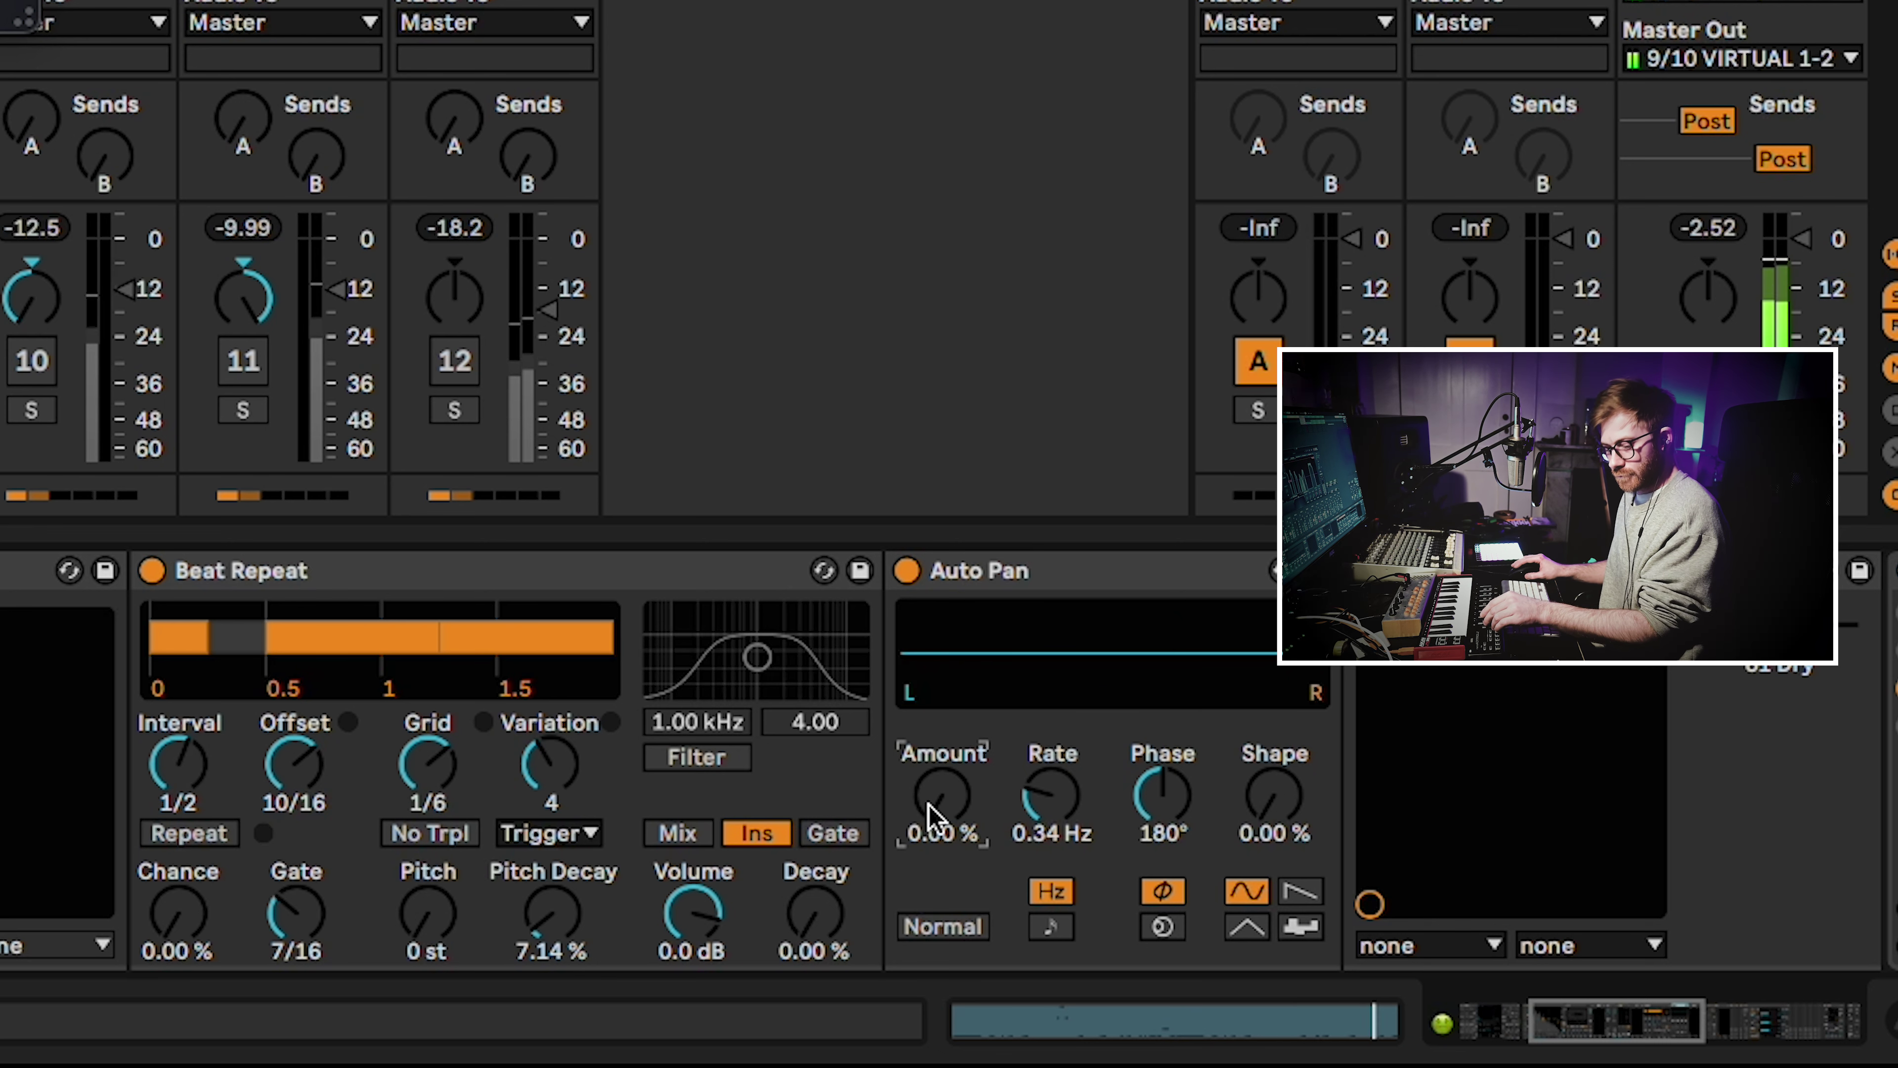
left_click_drag(932, 817, 932, 673)
left_click_drag(931, 816, 932, 959)
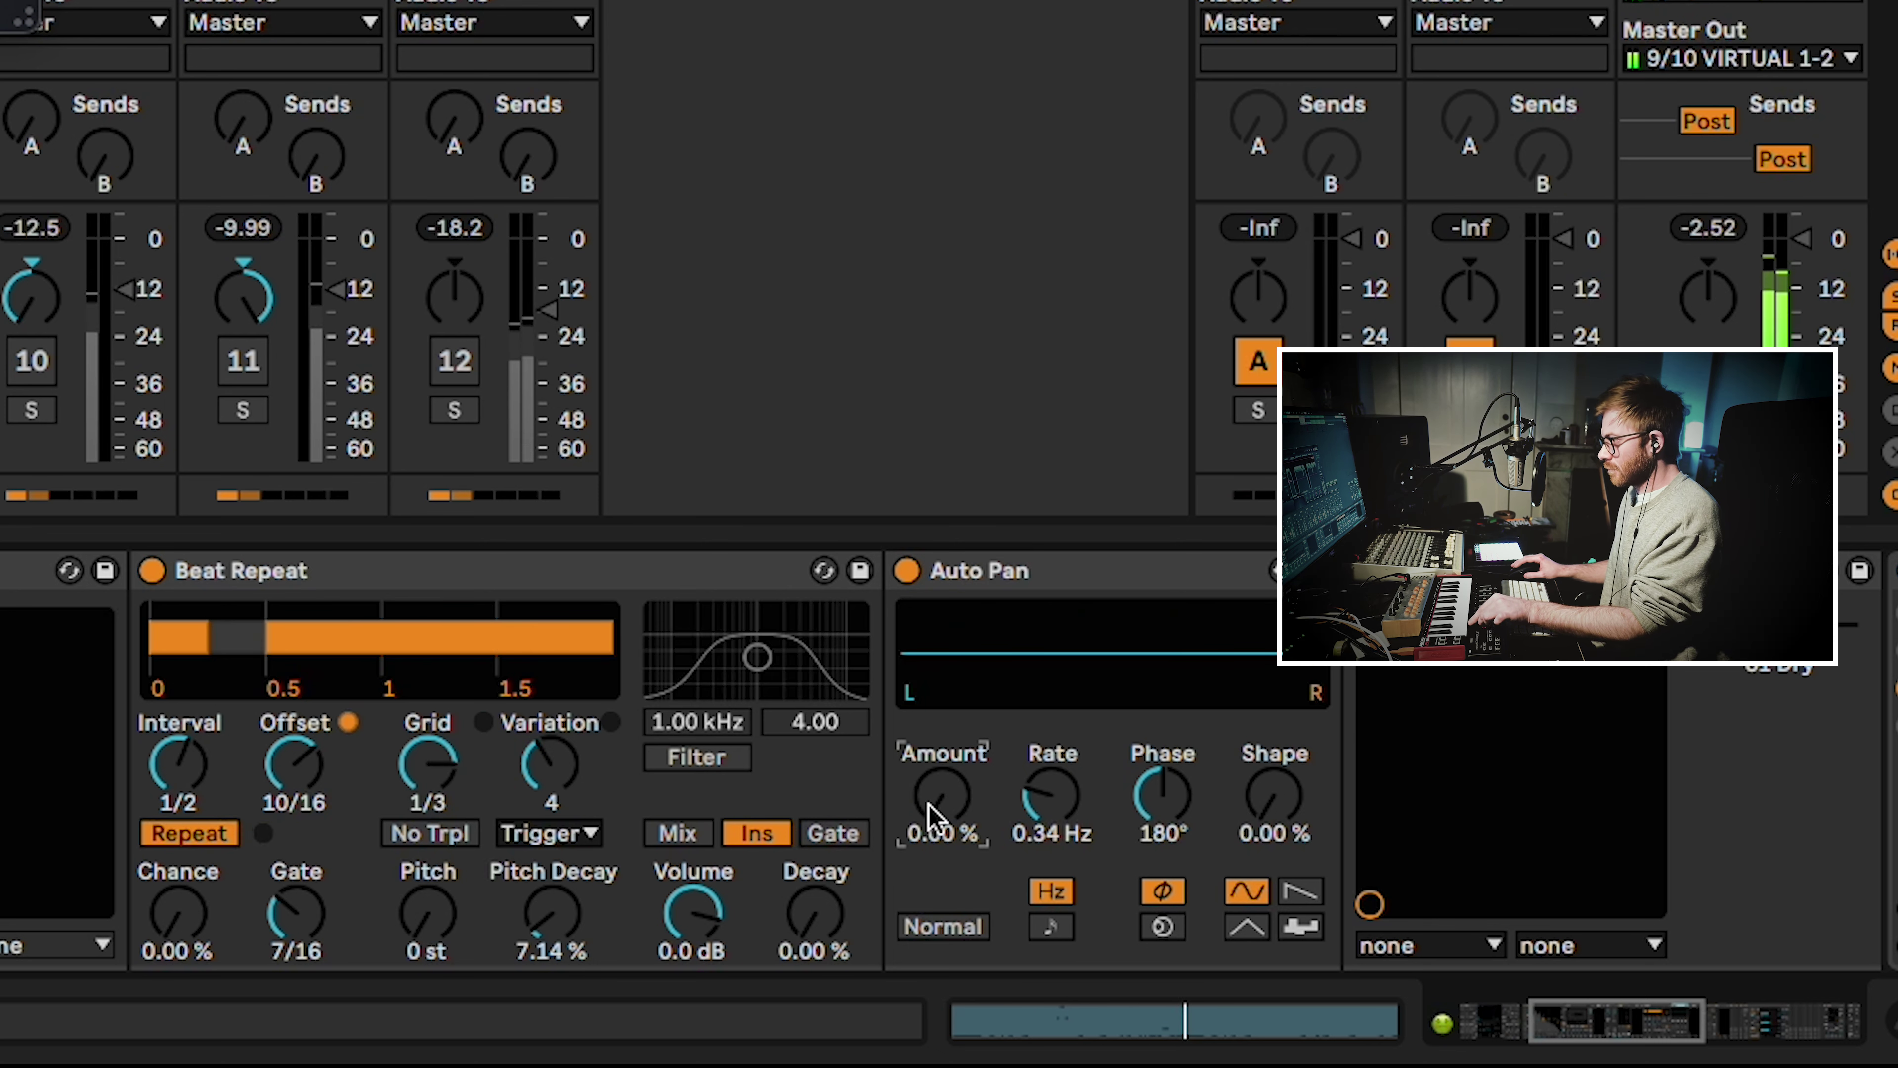
left_click_drag(931, 817, 931, 748)
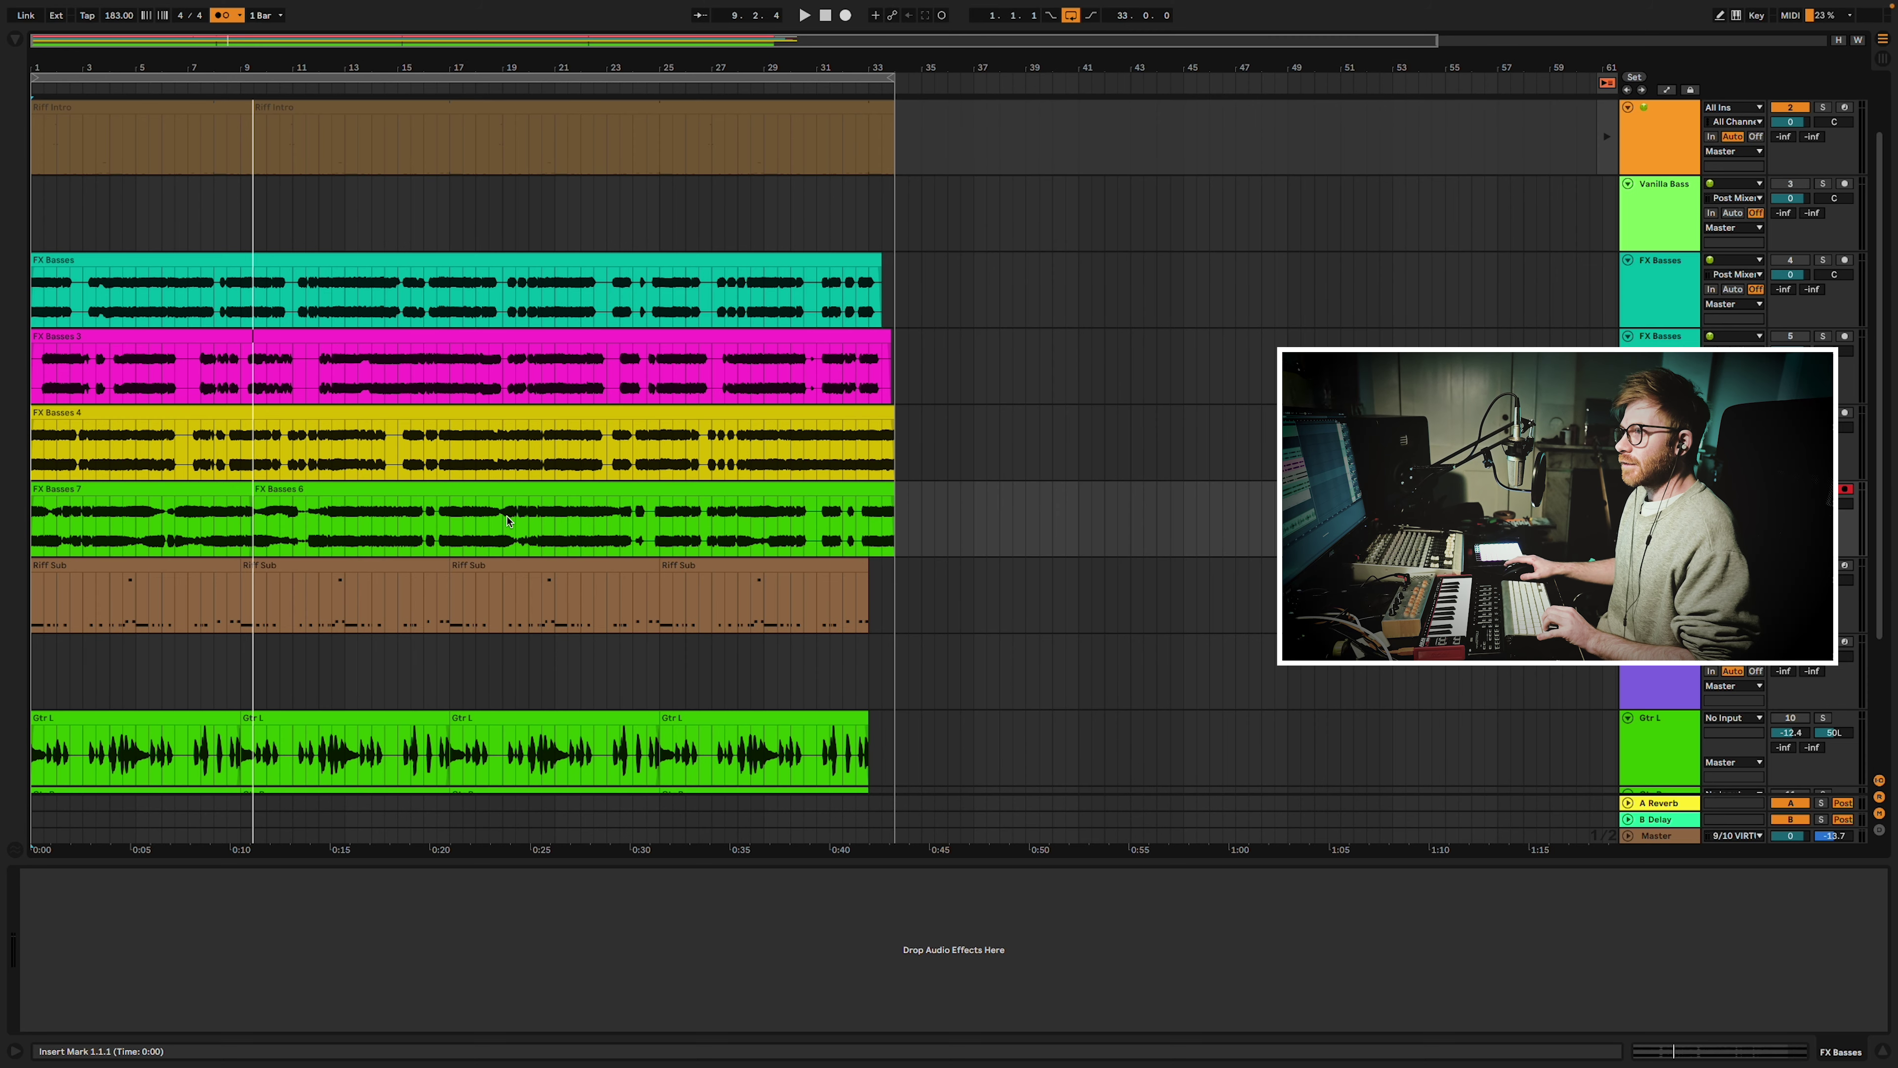
Place the Vanilla Bass clip at bar 1 of its arrangement track and duplicate it to fill 32 bars with four clips.
scroll(508, 521, "up", 2)
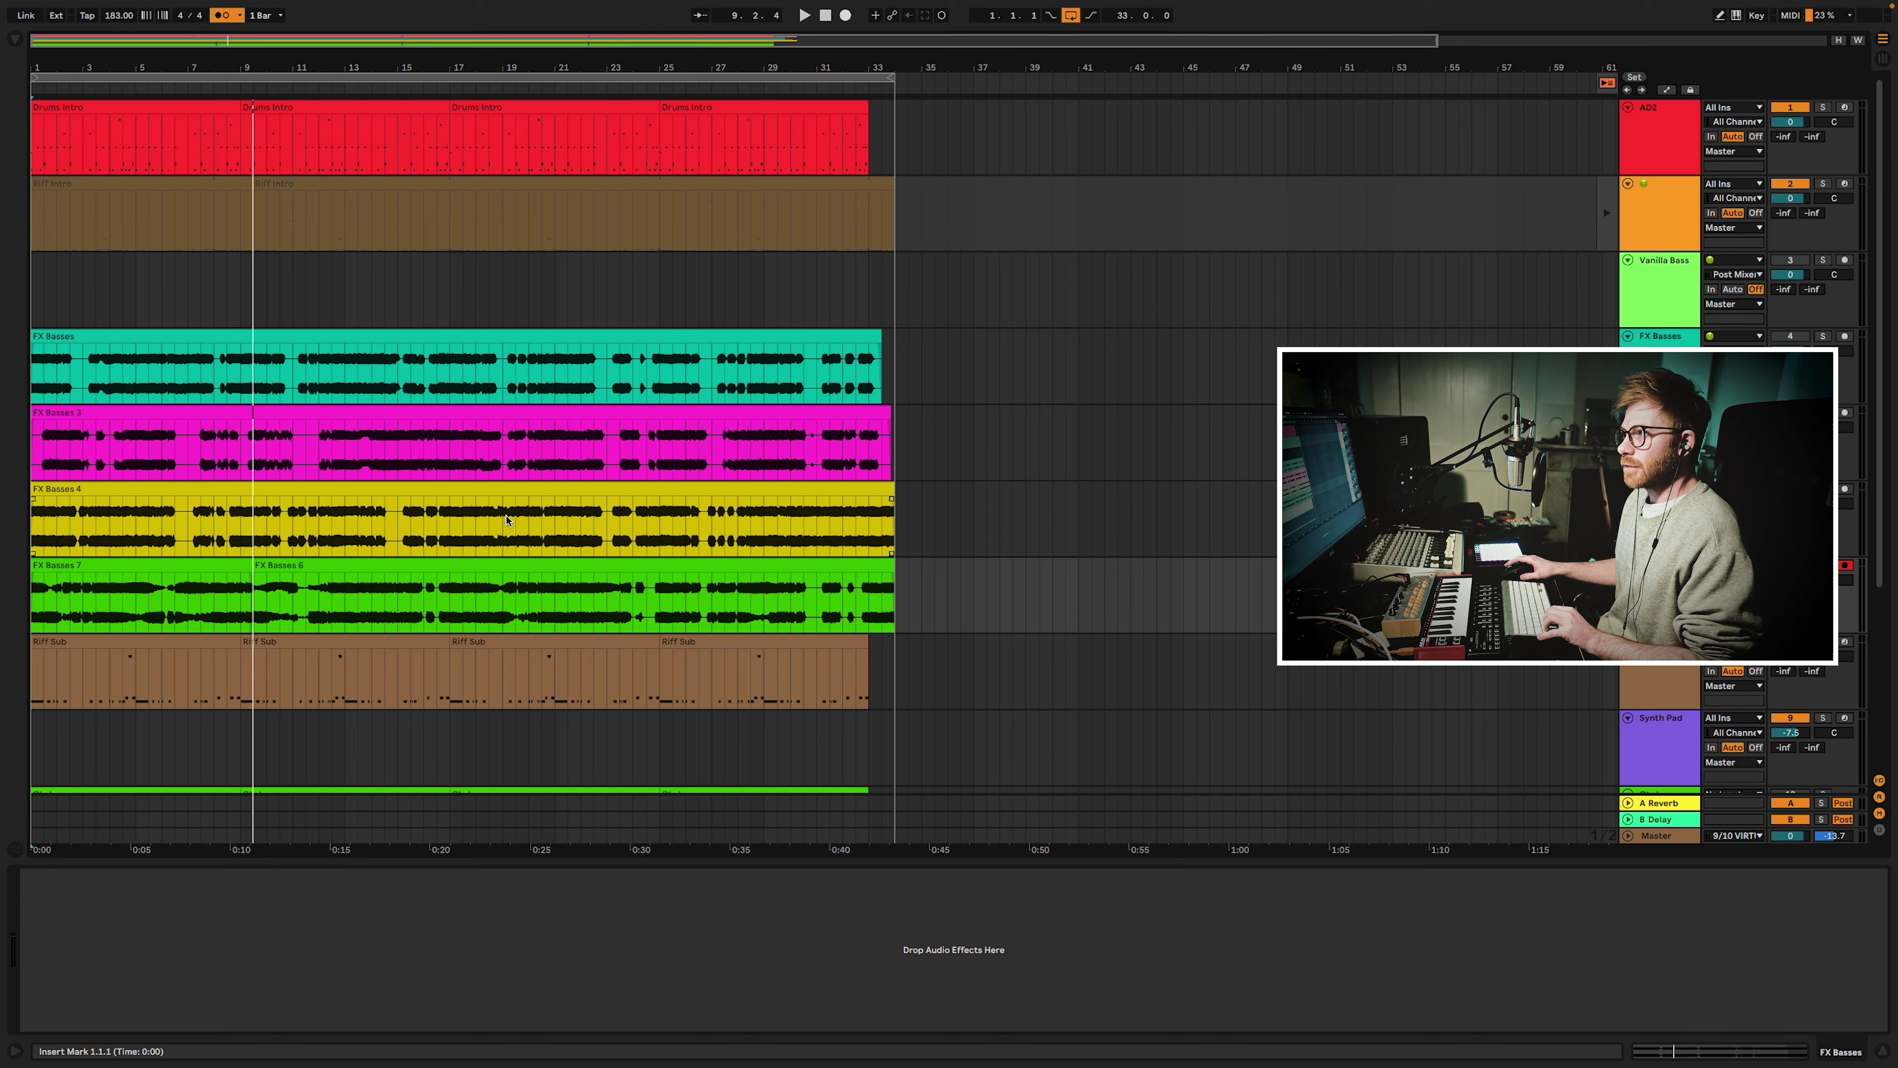
scroll(449, 559, "down", 1)
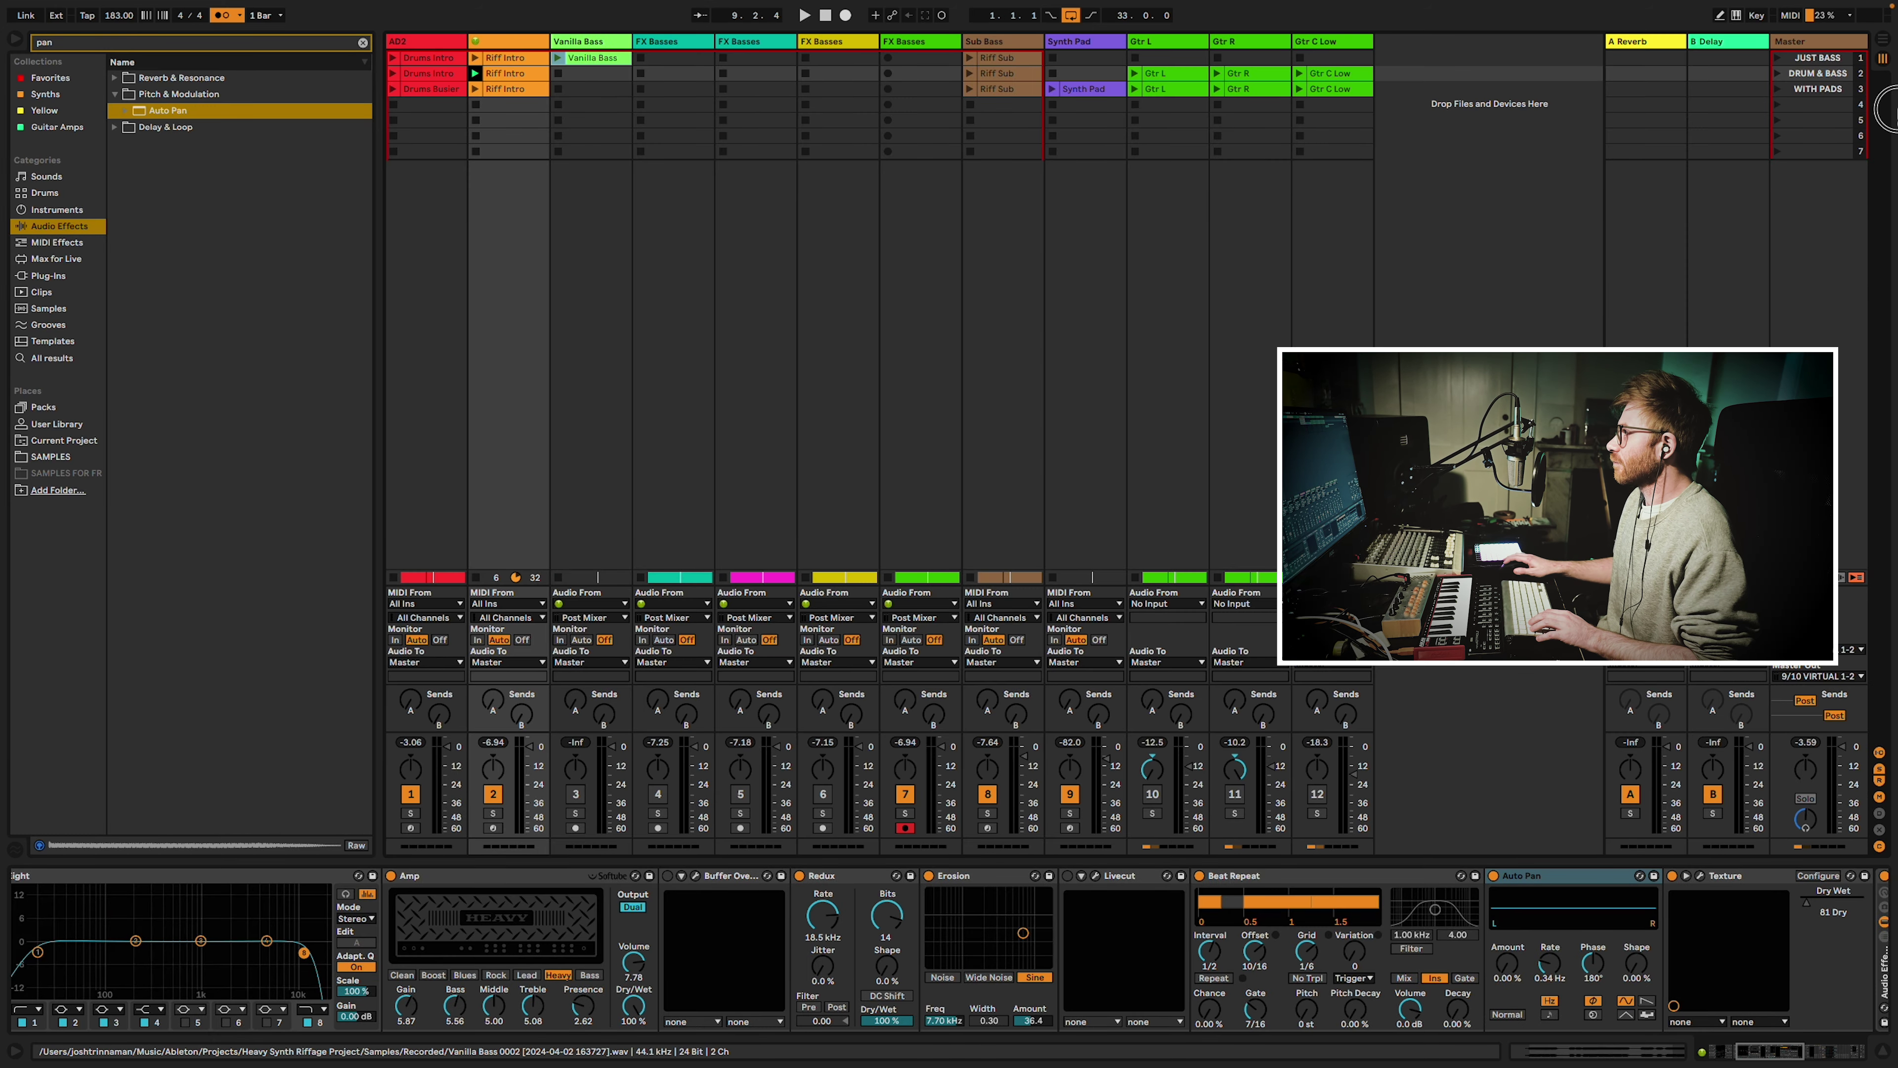
left_click(1882, 39)
left_click_drag(1882, 39, 35, 246)
key("ctrl+d")
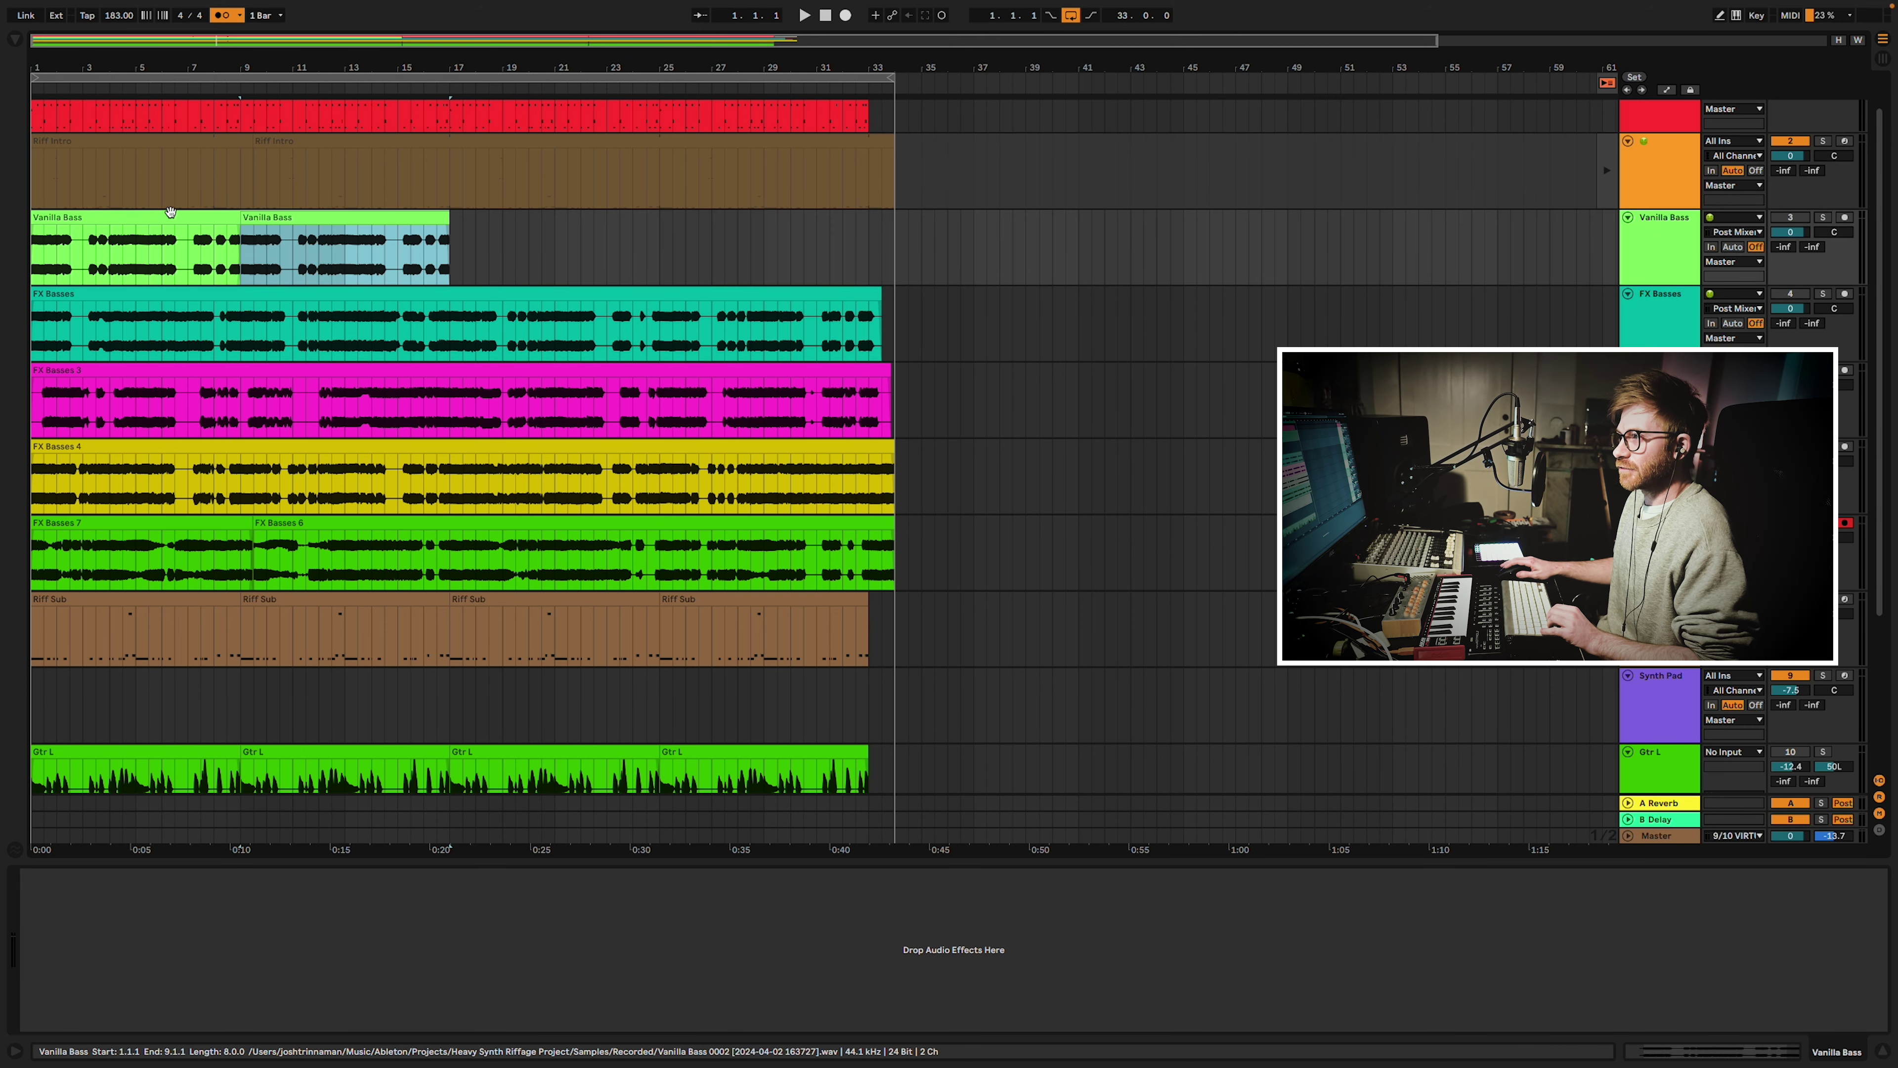
left_click(156, 222, "shift")
left_click_drag(76, 220, 495, 221)
scroll(495, 221, "up", 2)
Deactivate the orange riff bass MIDI track and activate the Vanilla Bass track in the arrangement.
left_click(1665, 218)
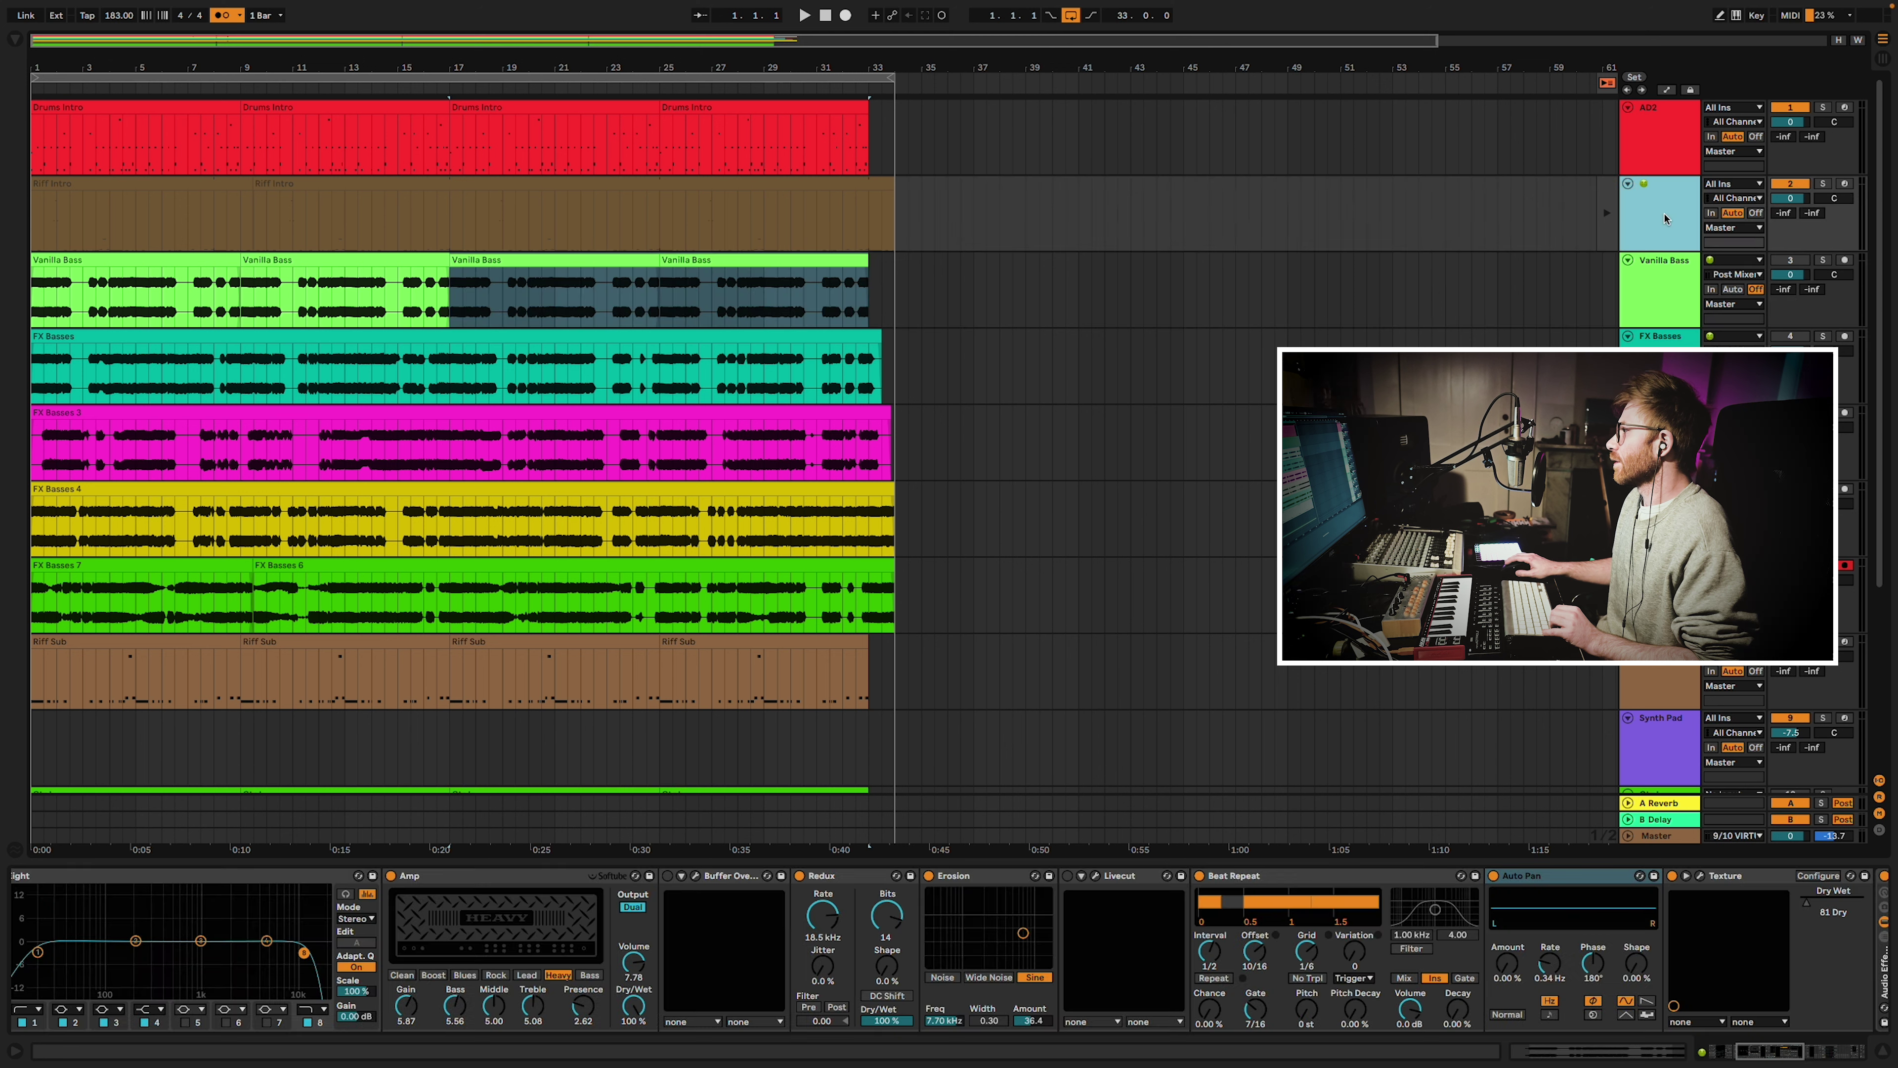
left_click(1786, 185)
left_click(1674, 229)
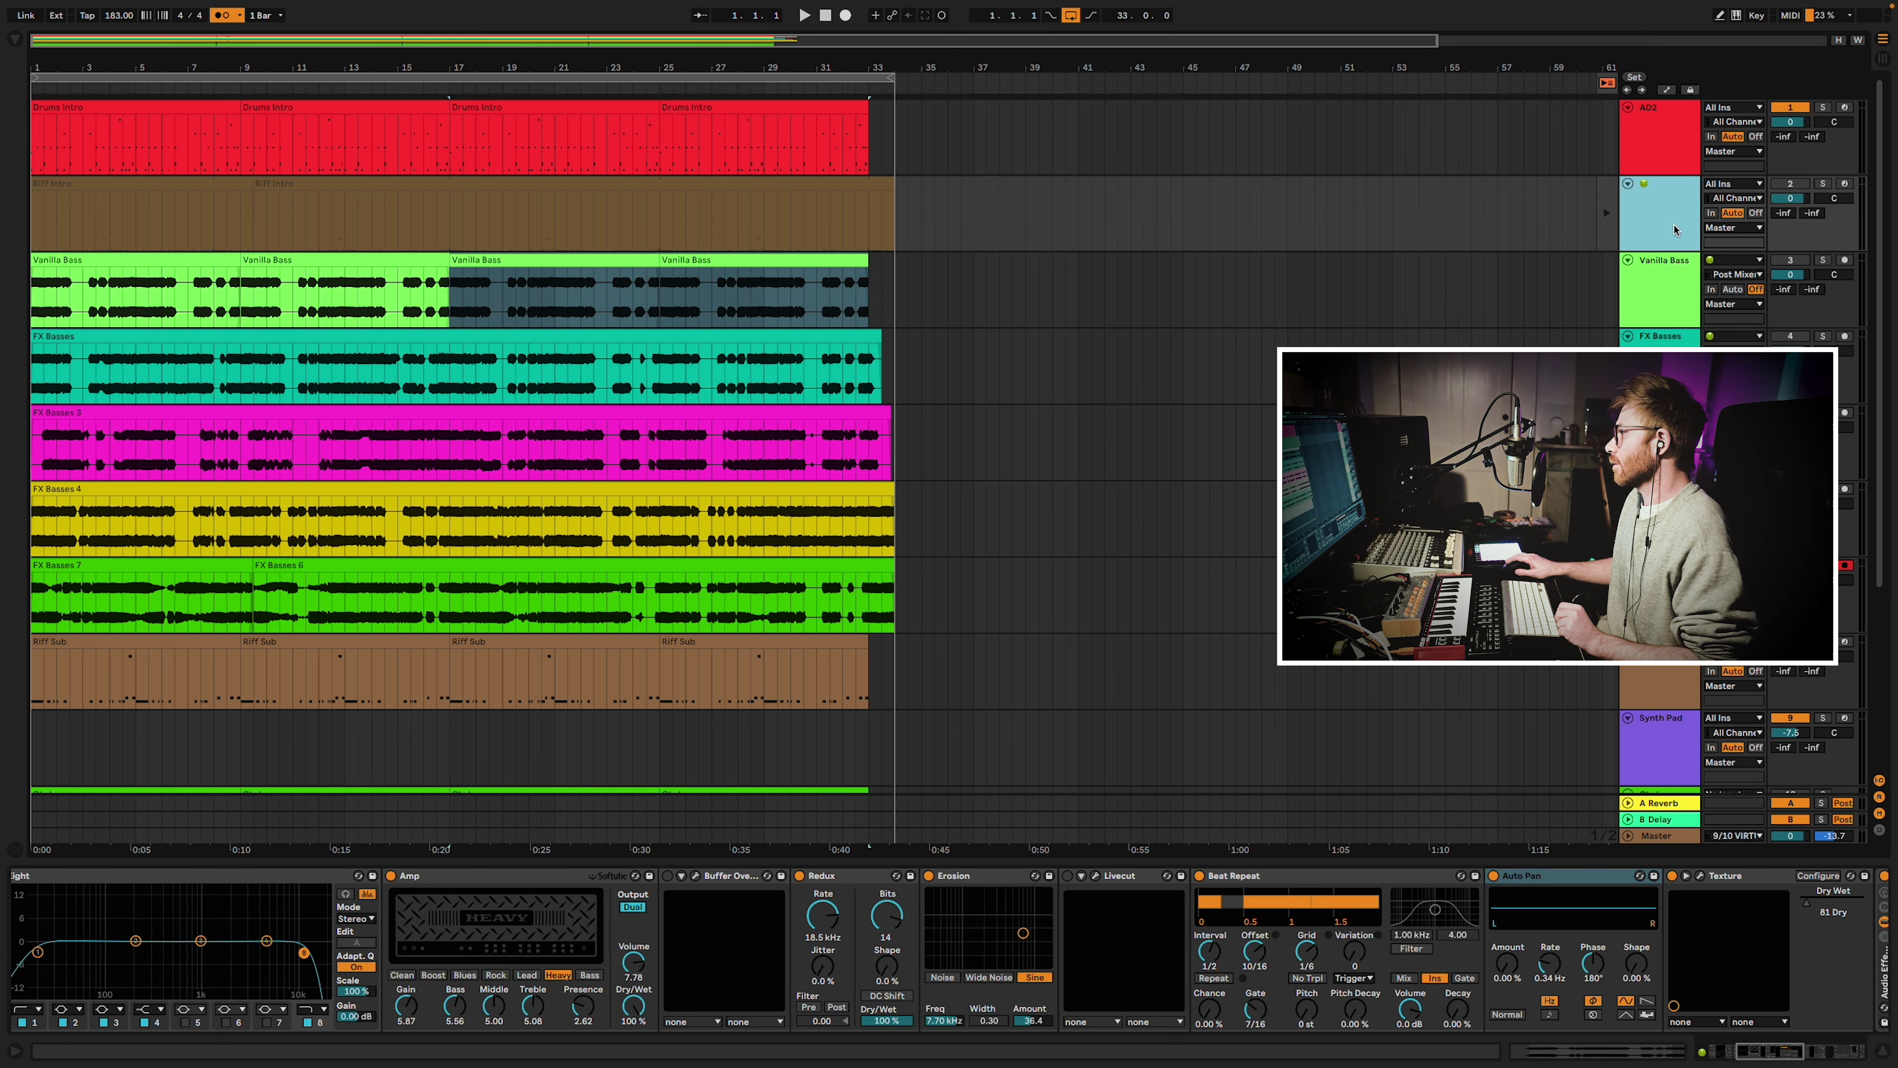
left_click(1659, 279)
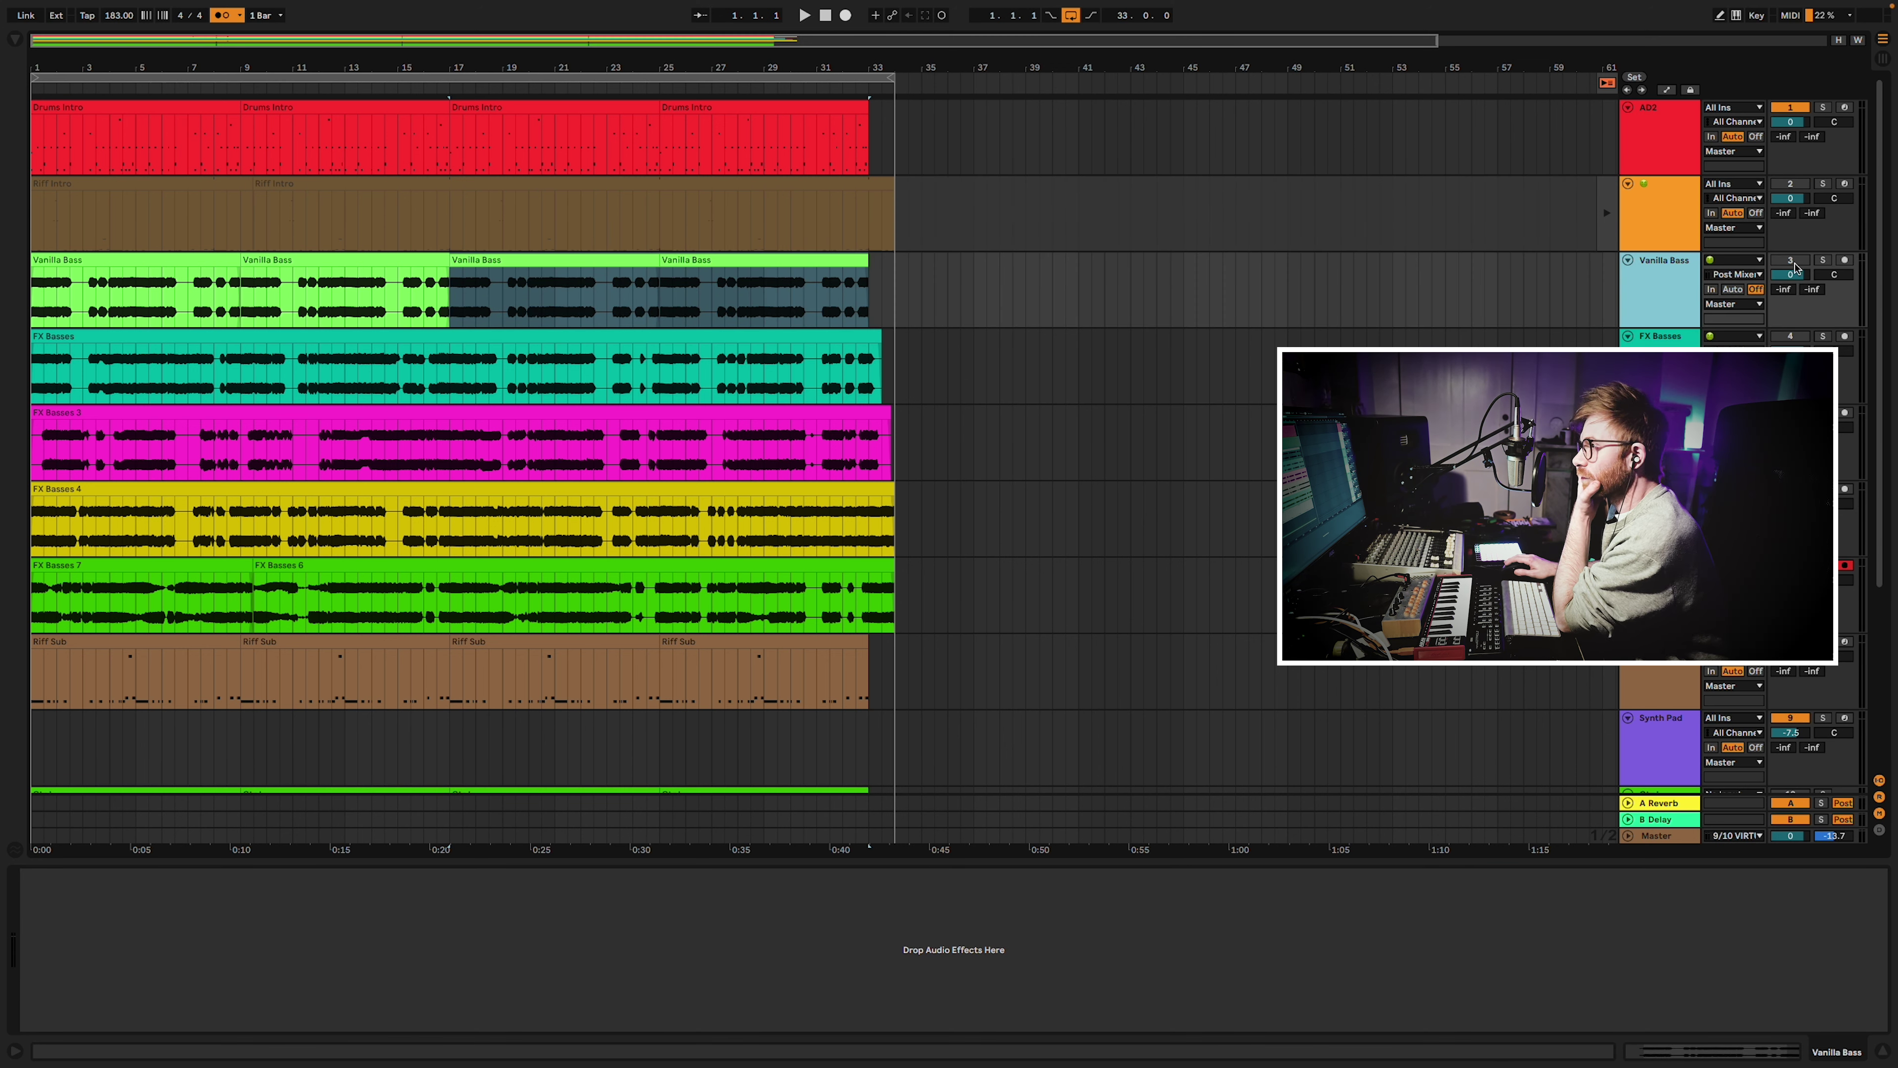
left_click(1795, 267)
left_click(1354, 338)
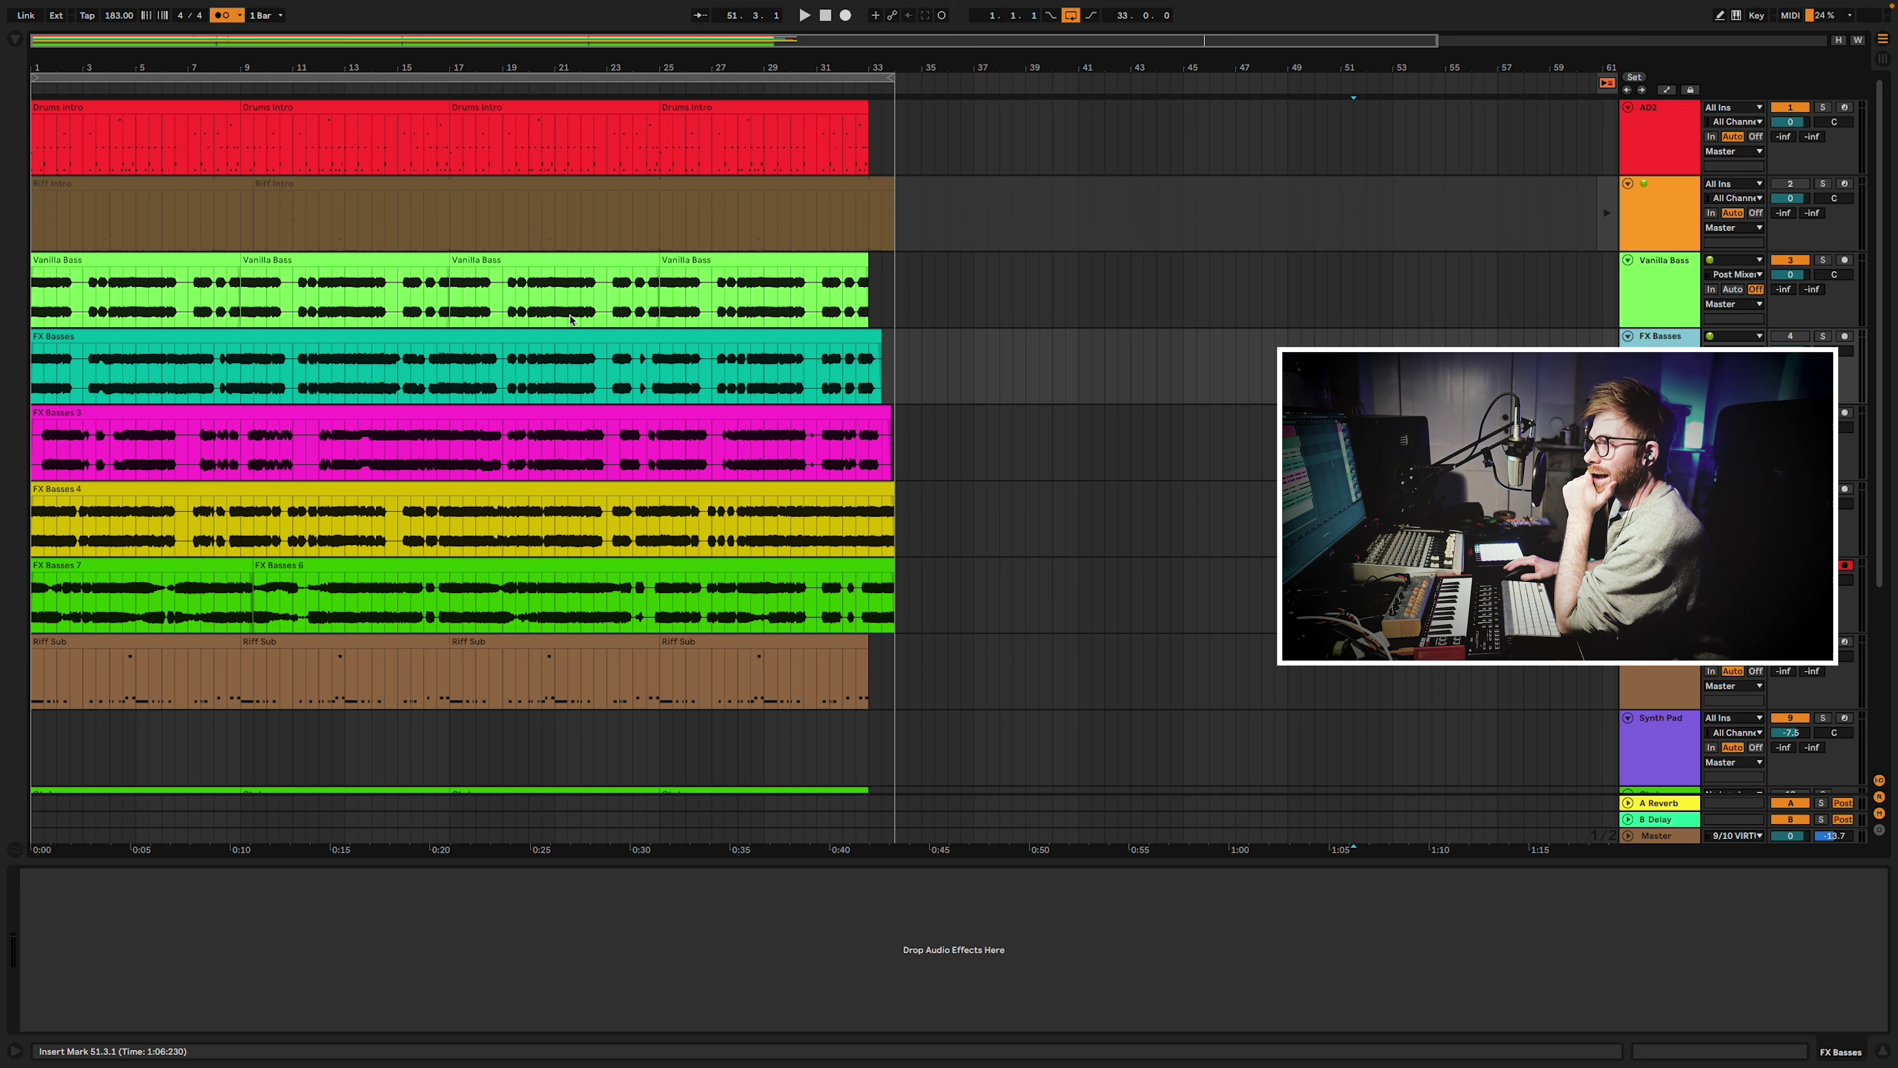
Recolour all four Vanilla Bass clips in the arrangement a darker green.
left_click(736, 260)
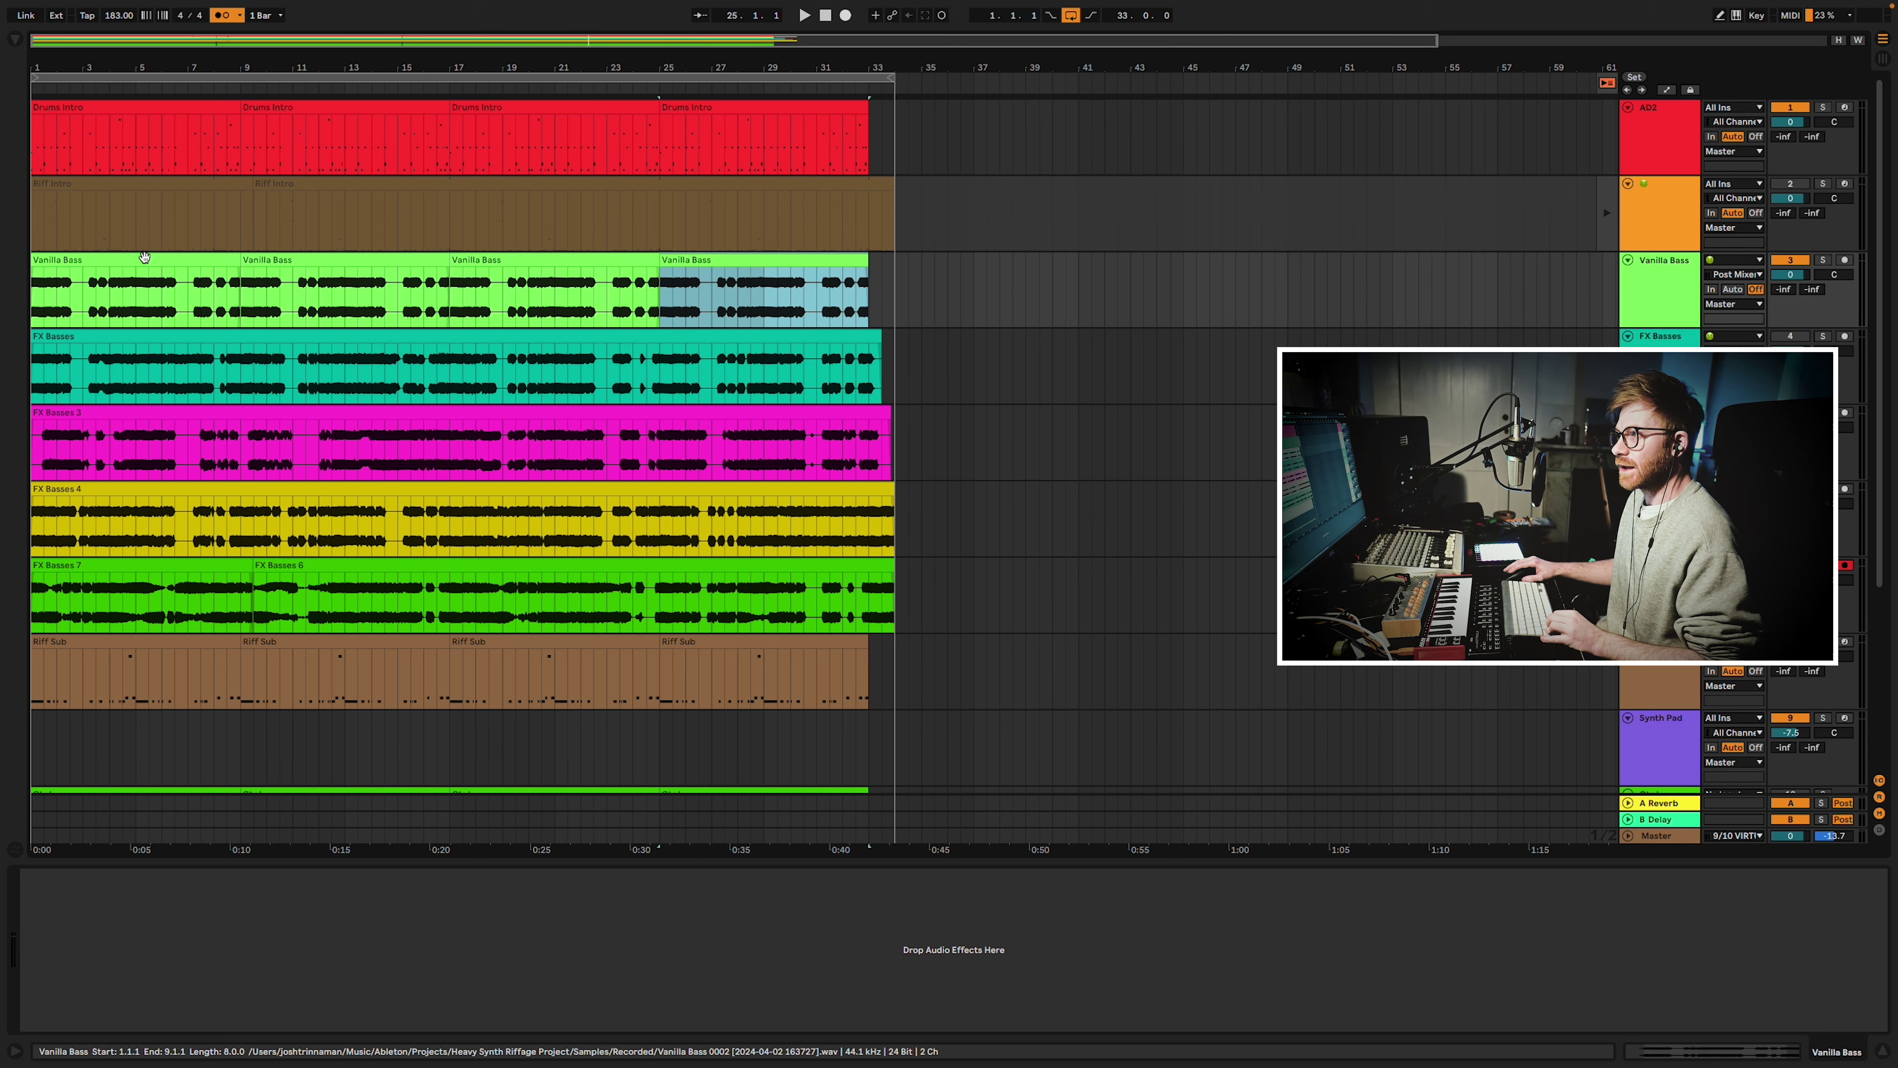
left_click(146, 259, "shift")
right_click(146, 254)
left_click(227, 562)
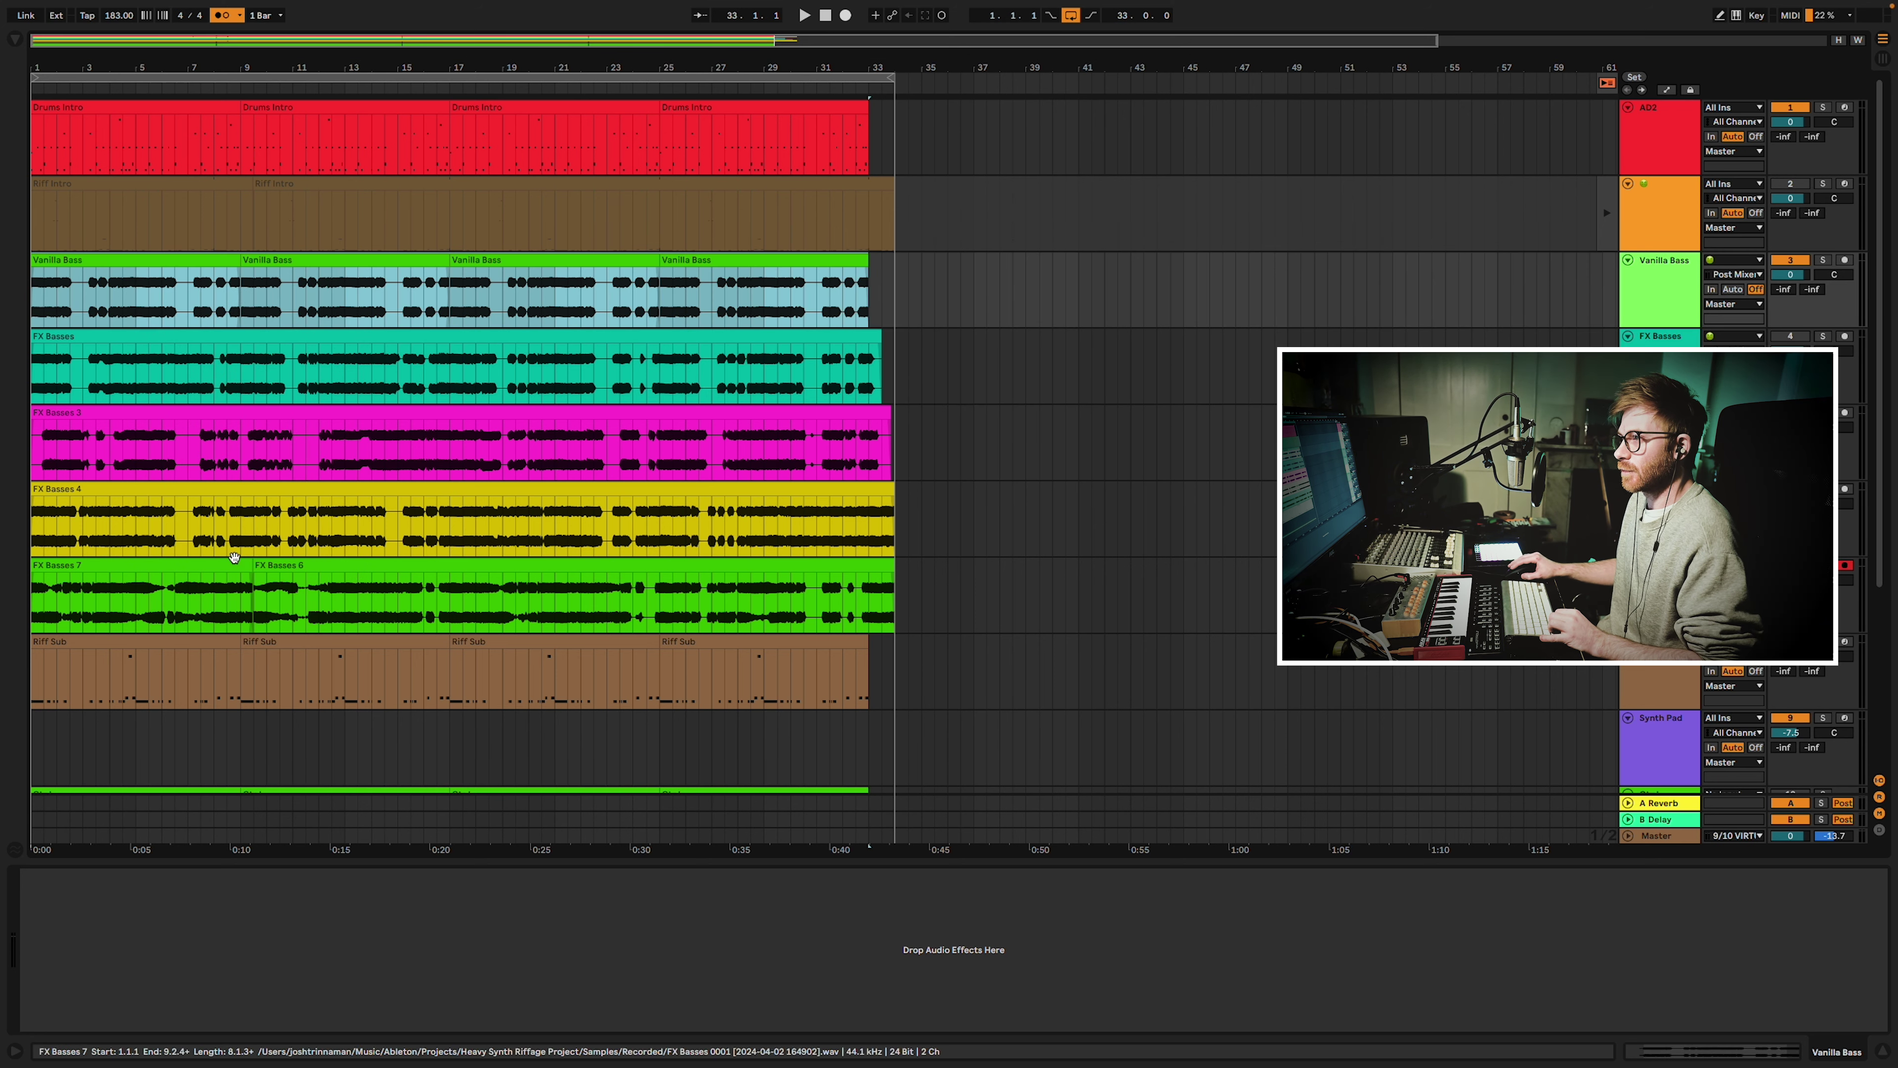
left_click(959, 527)
Colour the newly recorded FX Basses clips and their track red.
left_click(755, 567)
left_click(104, 569, "shift")
right_click(103, 568)
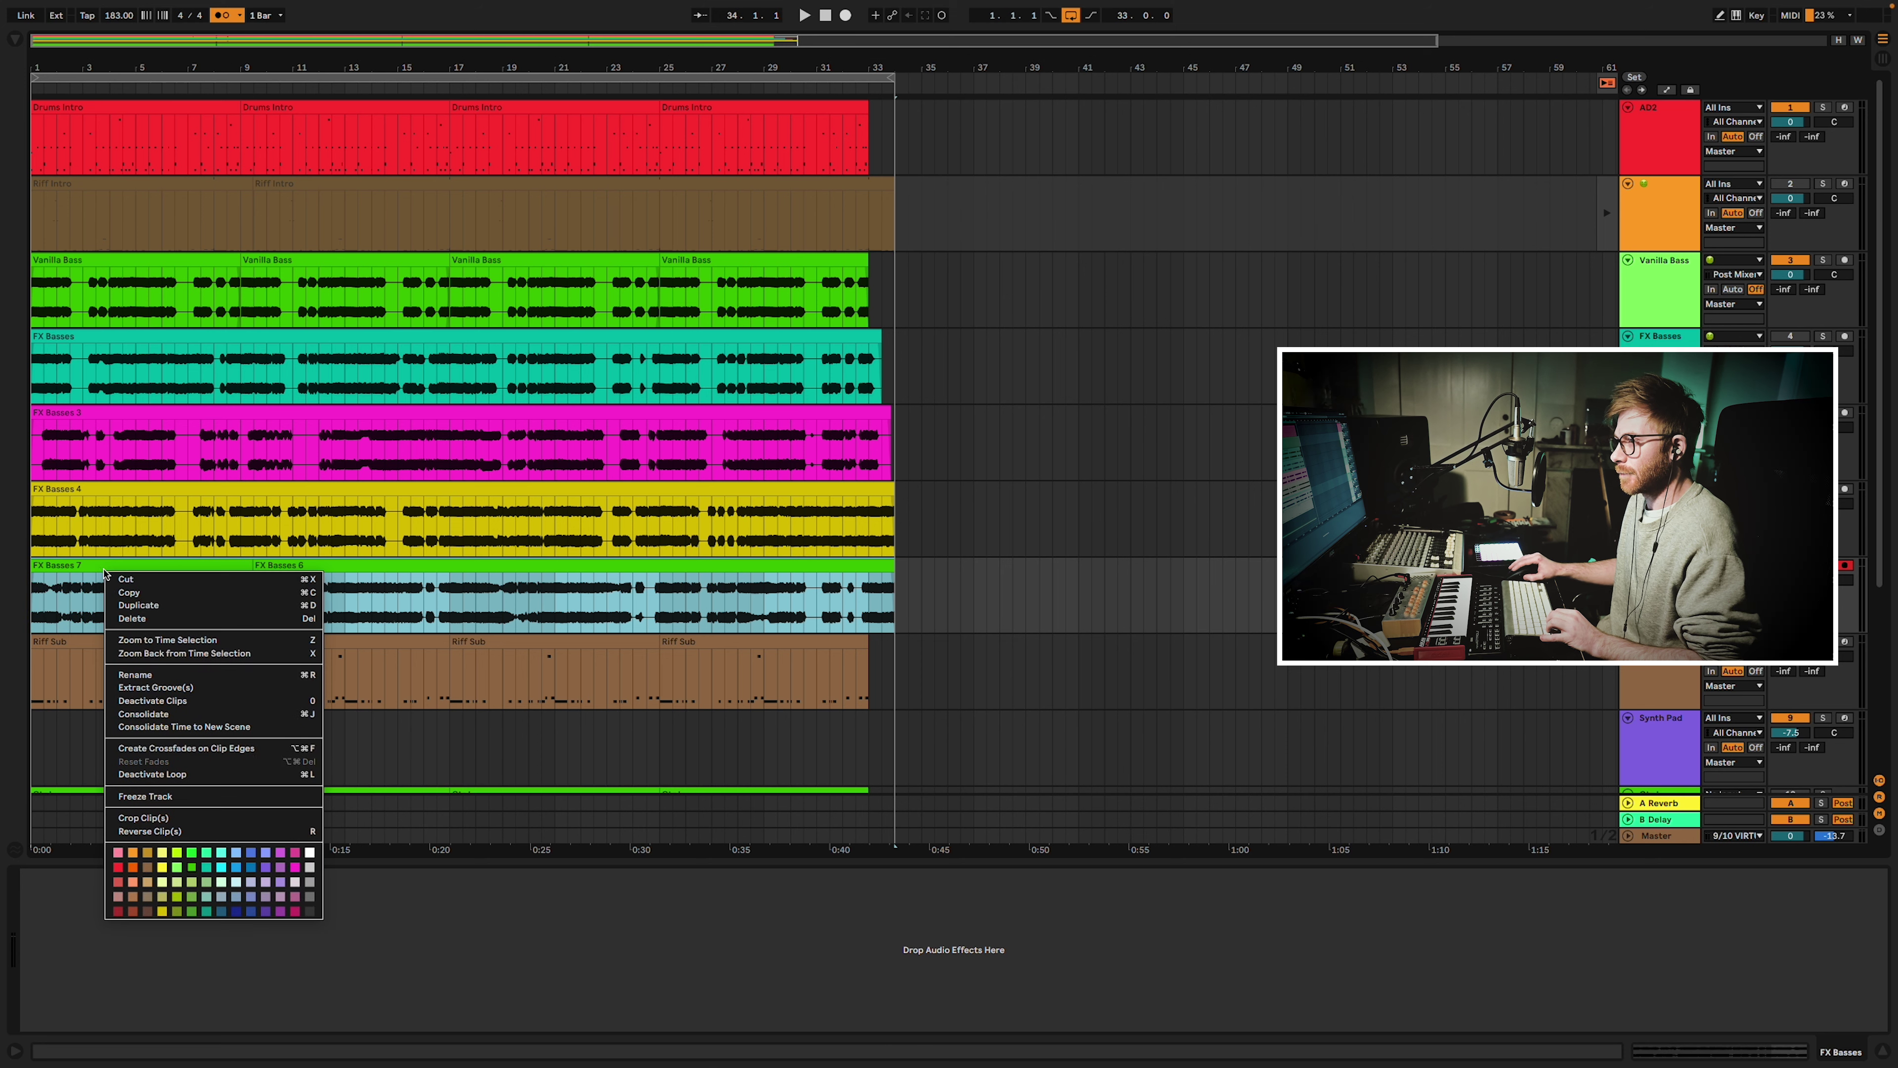
left_click(140, 861)
right_click(1686, 594)
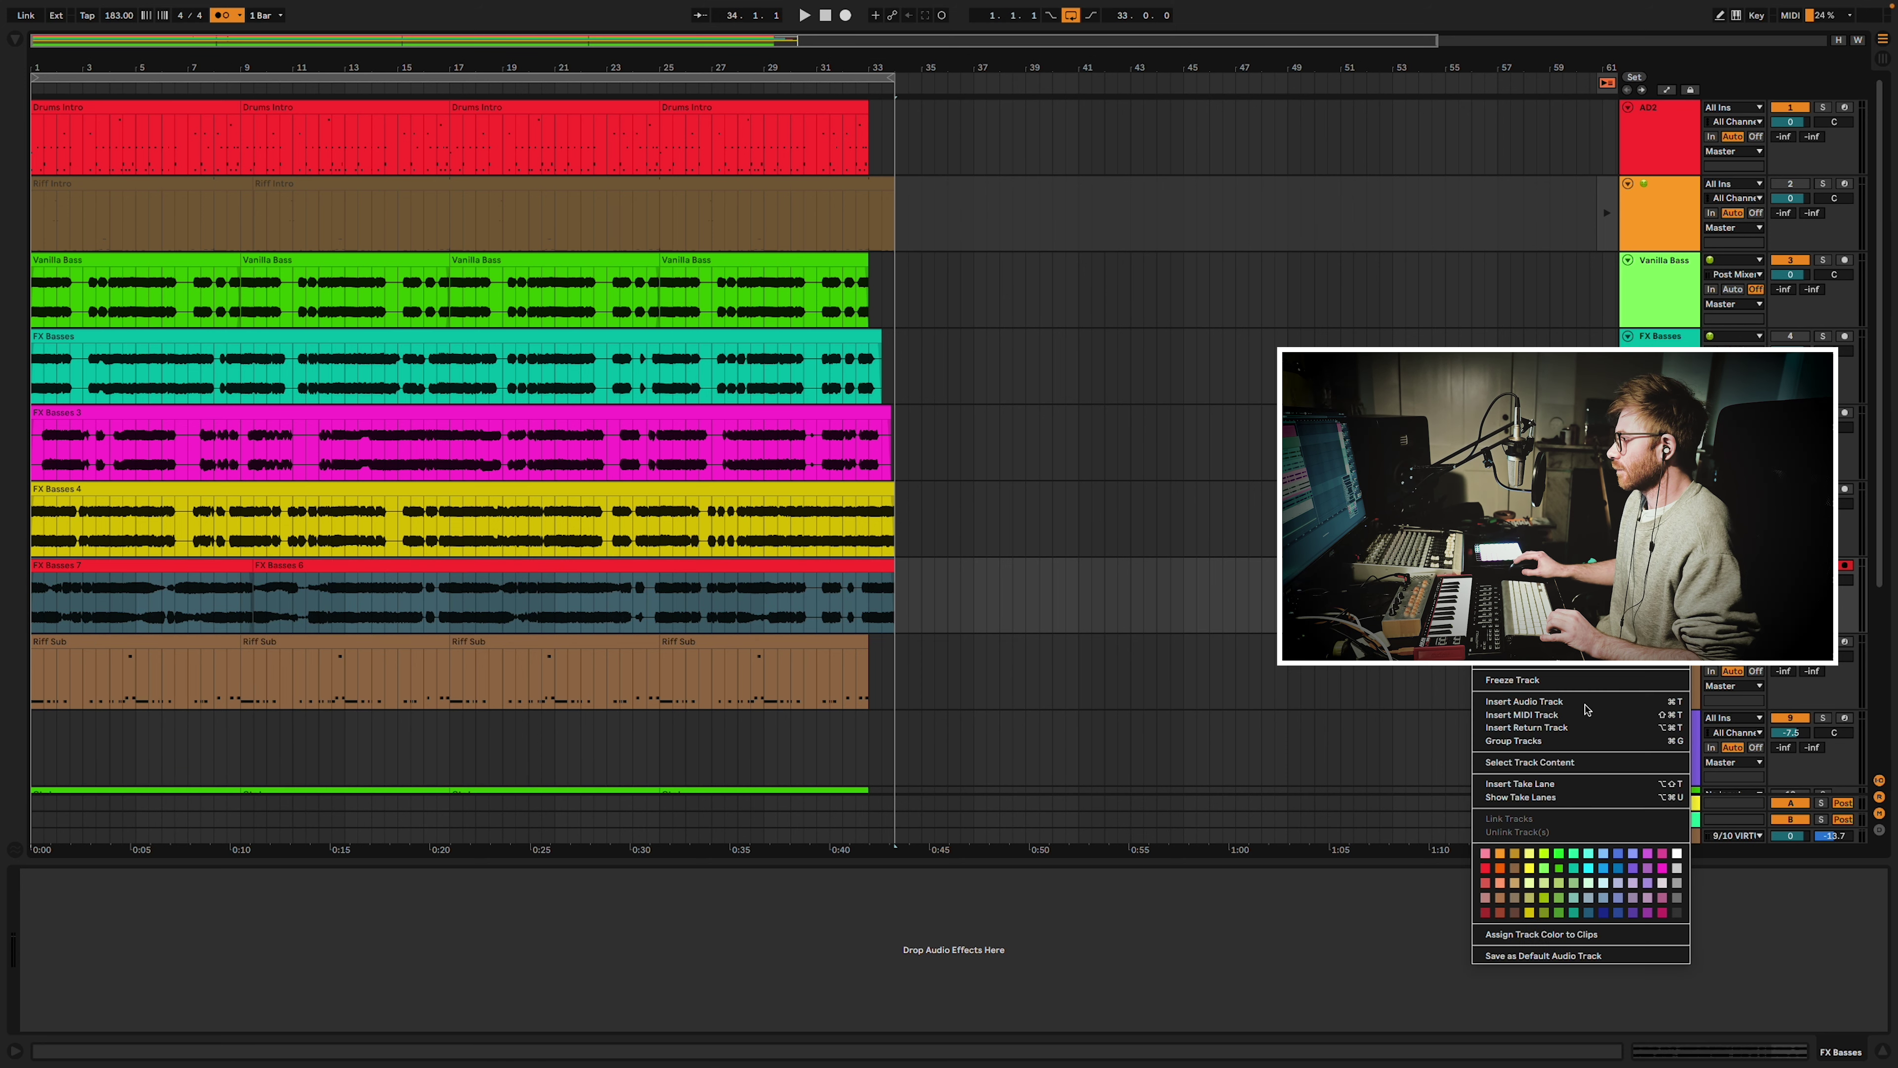
left_click(1492, 871)
left_click(1665, 294)
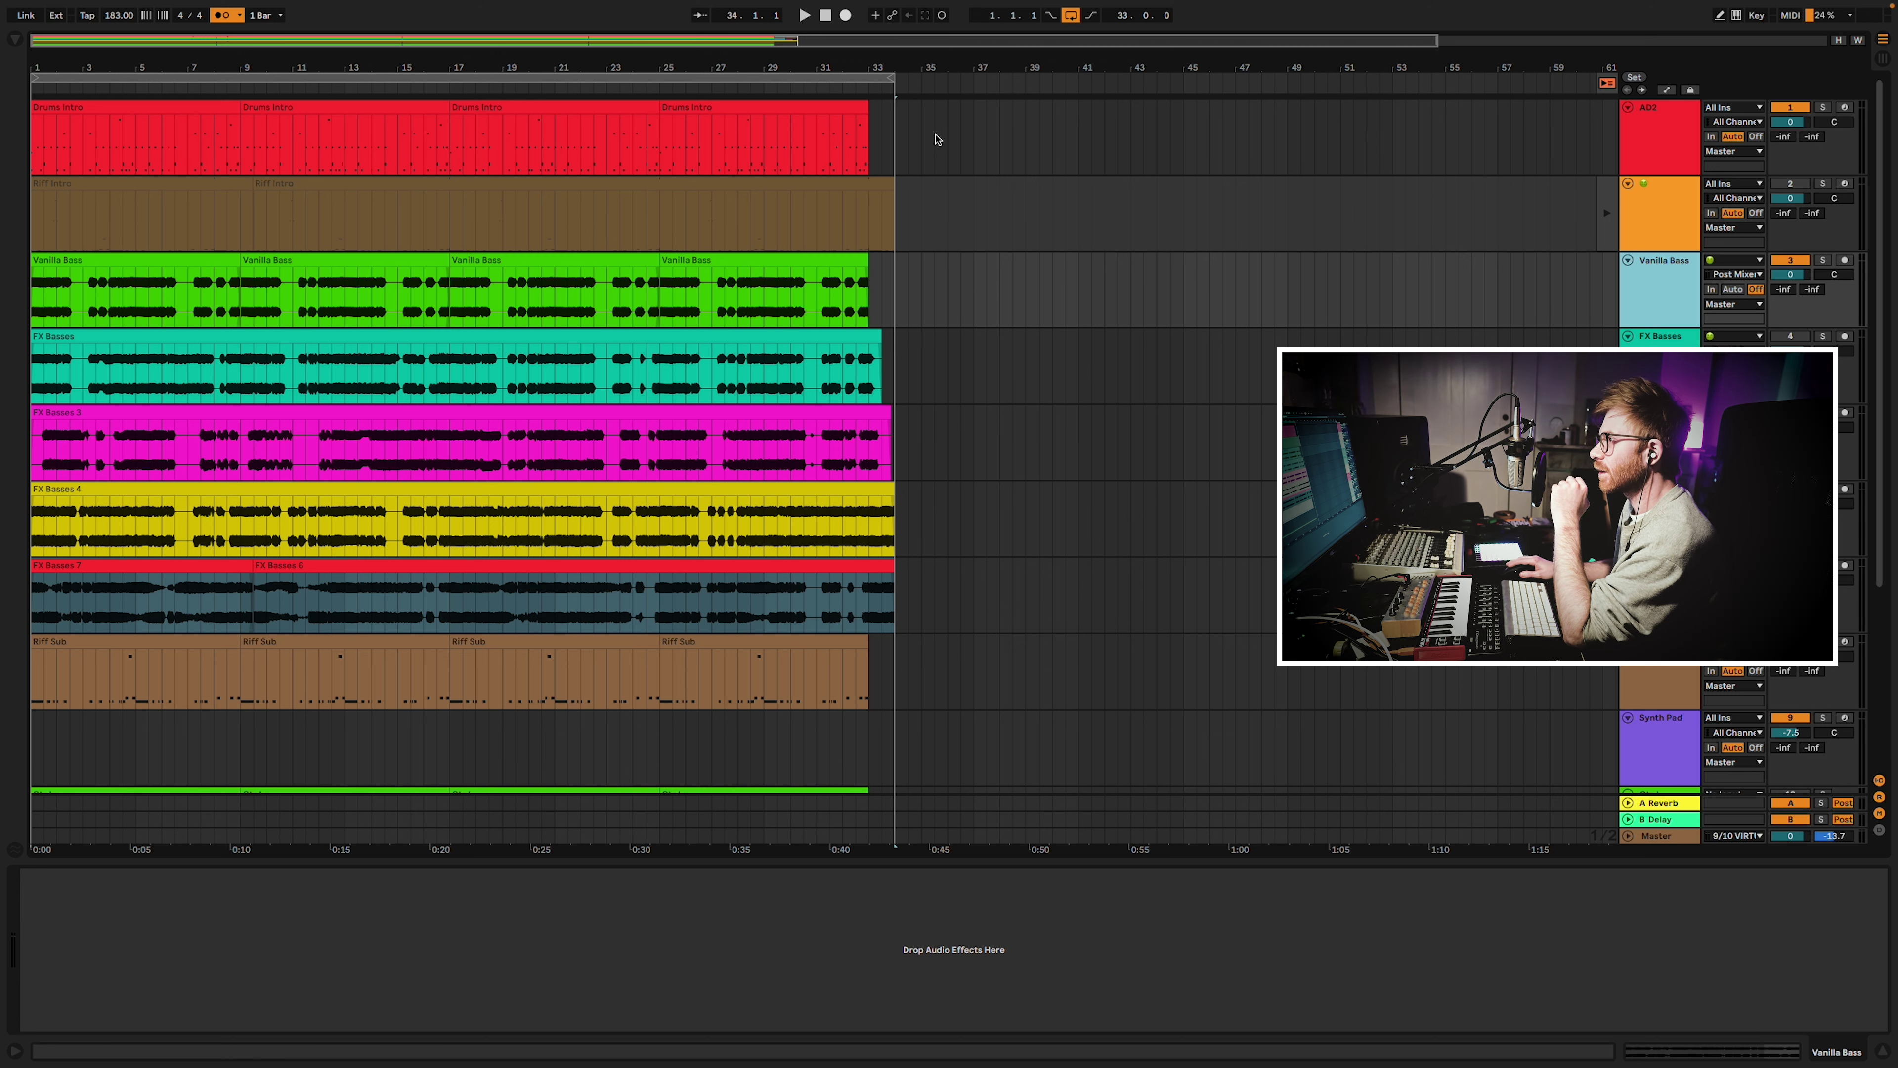
Shorten the arrangement loop to 32 bars, ending with the Vanilla Bass clips, and stop playback.
left_click_drag(896, 81, 867, 87)
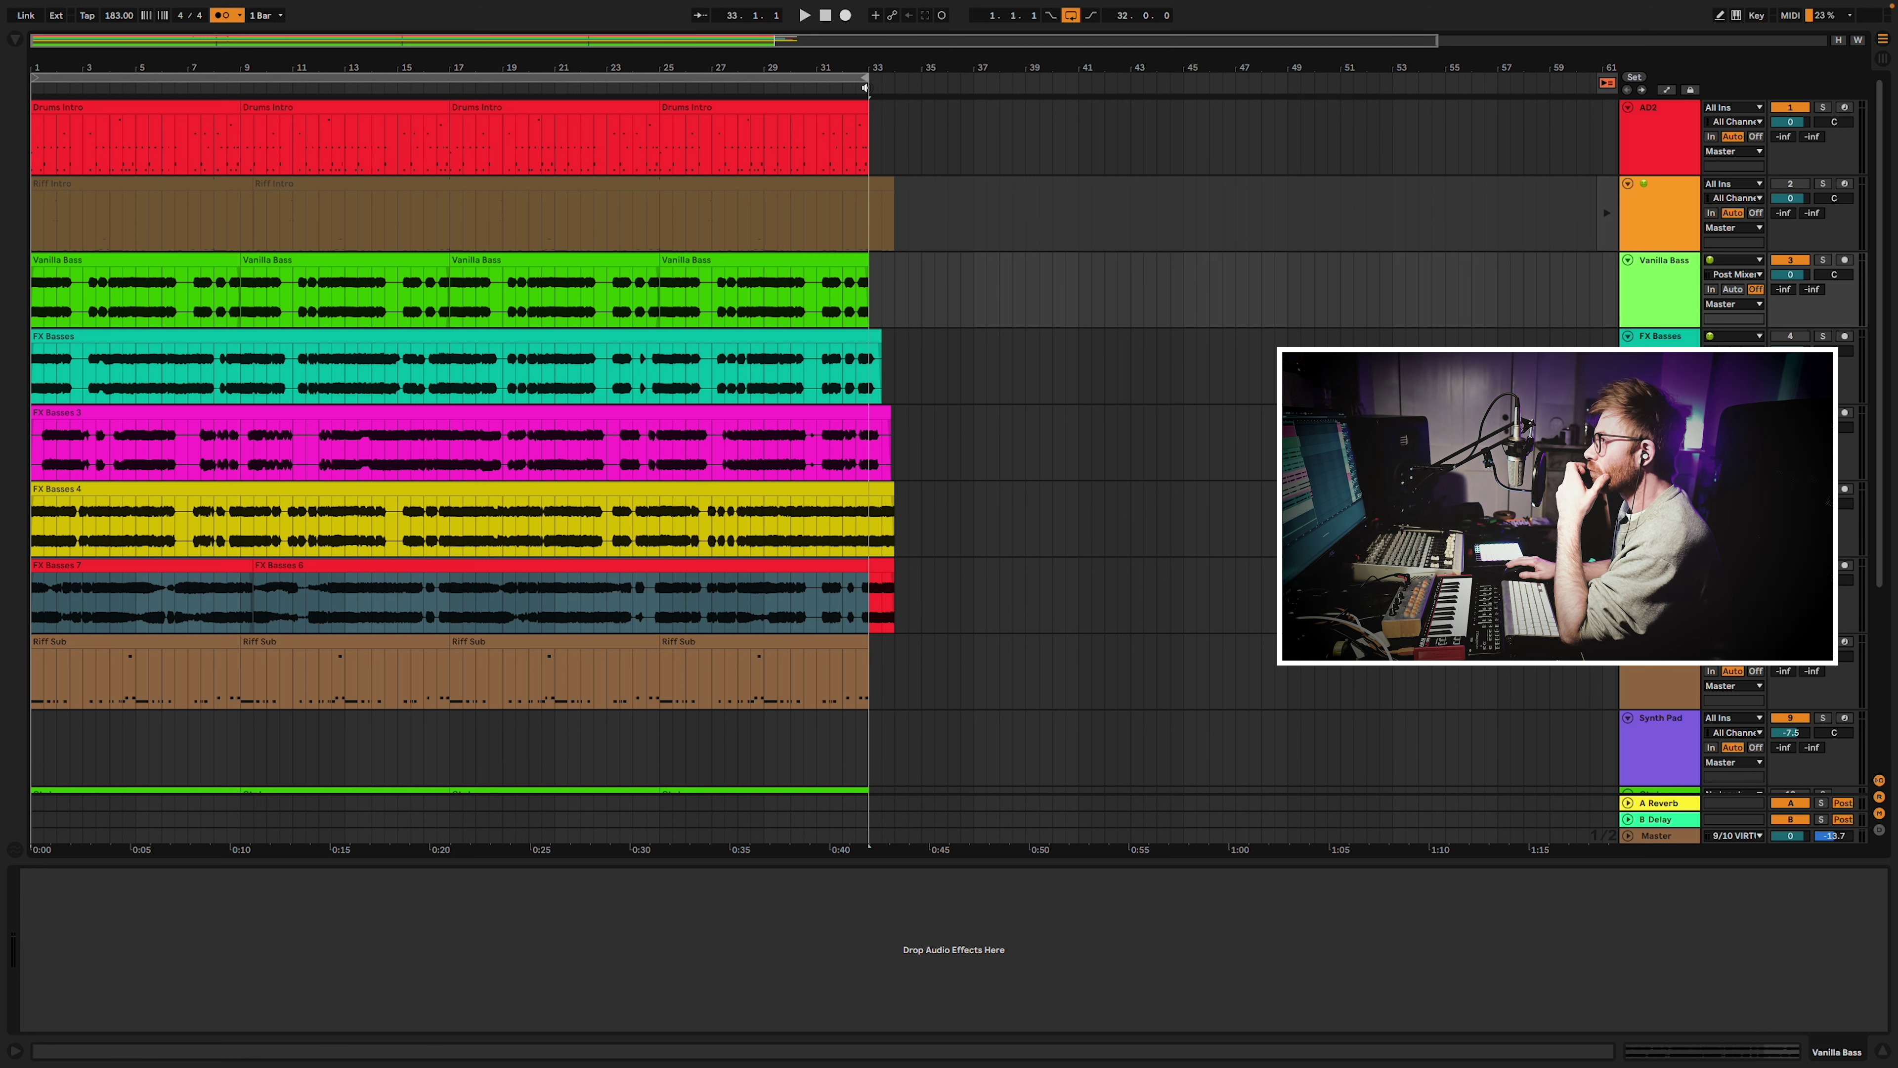
left_click(1666, 271)
left_click(825, 16)
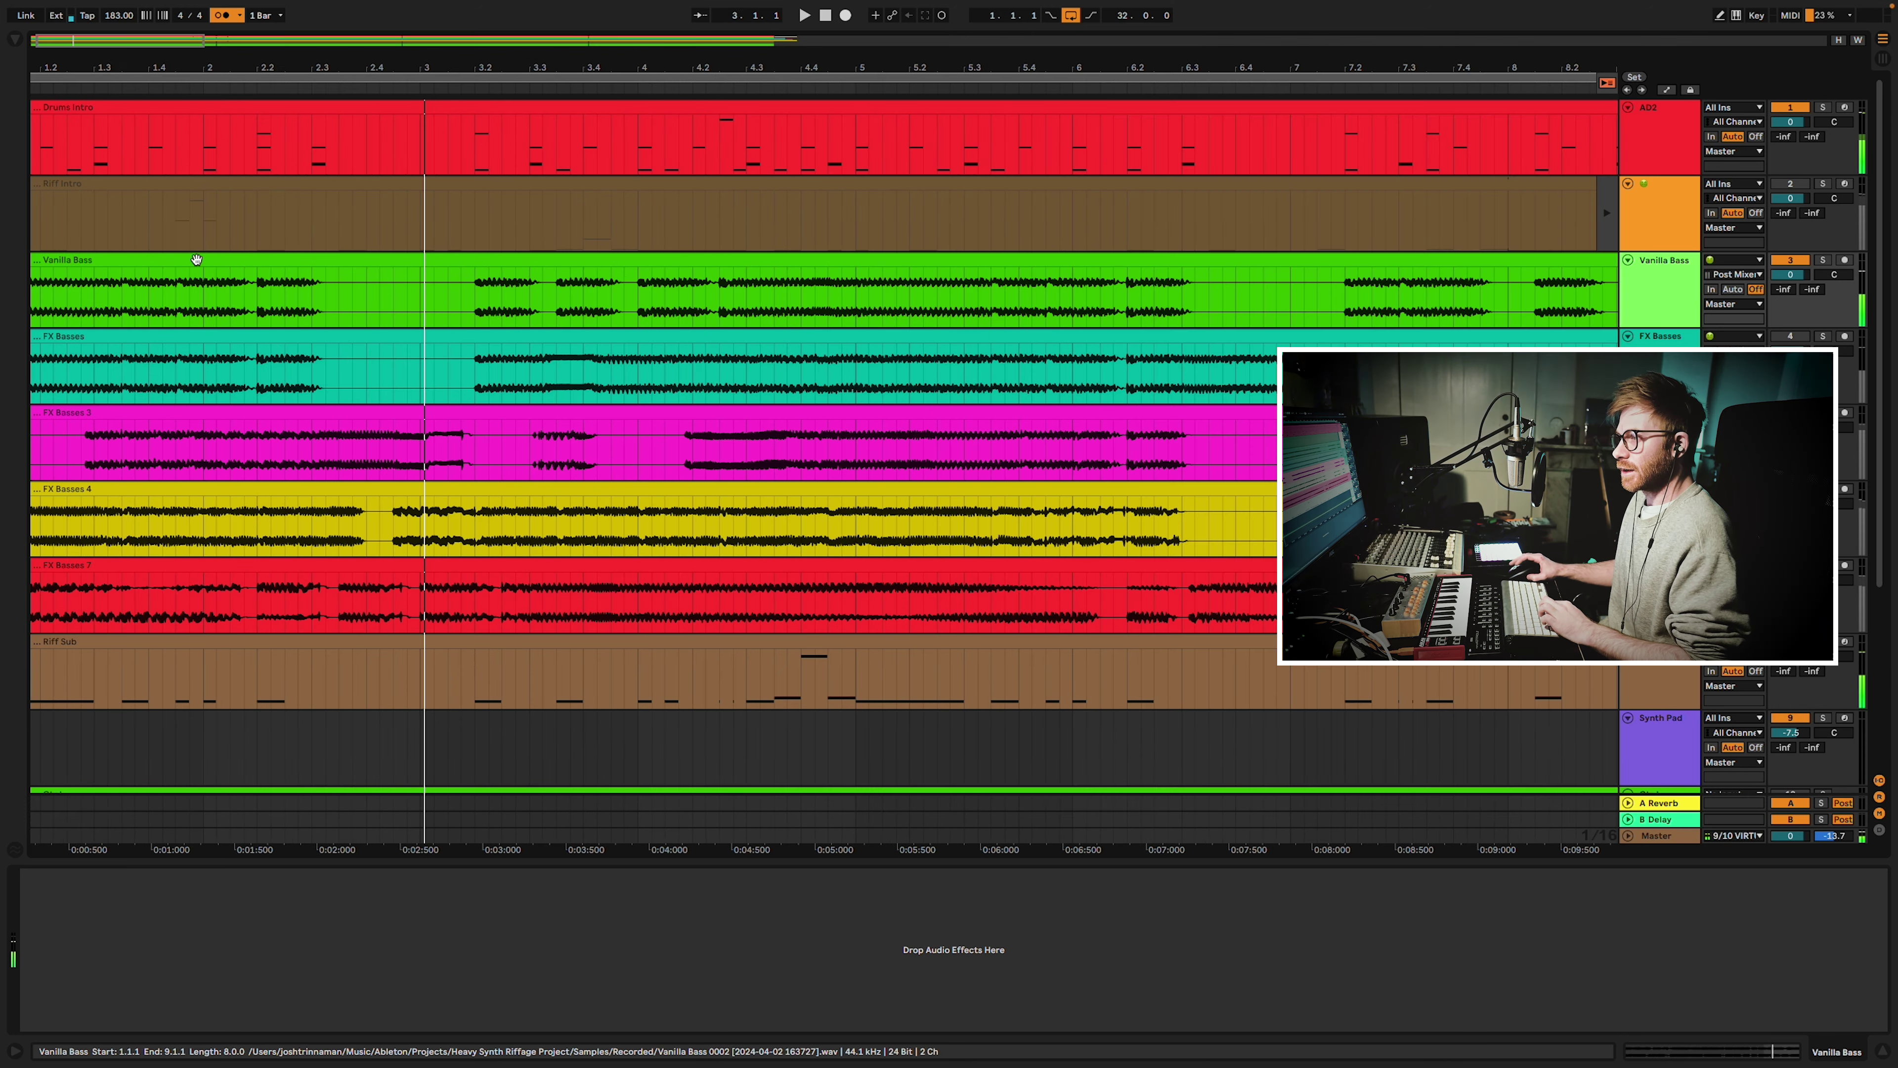
Copy the FX Basses 3 section from 2.3.1 to 3.2.1 onto the Vanilla Bass track and play it back.
scroll(200, 263, "left", 2)
left_click_drag(359, 443, 457, 303)
key("space")
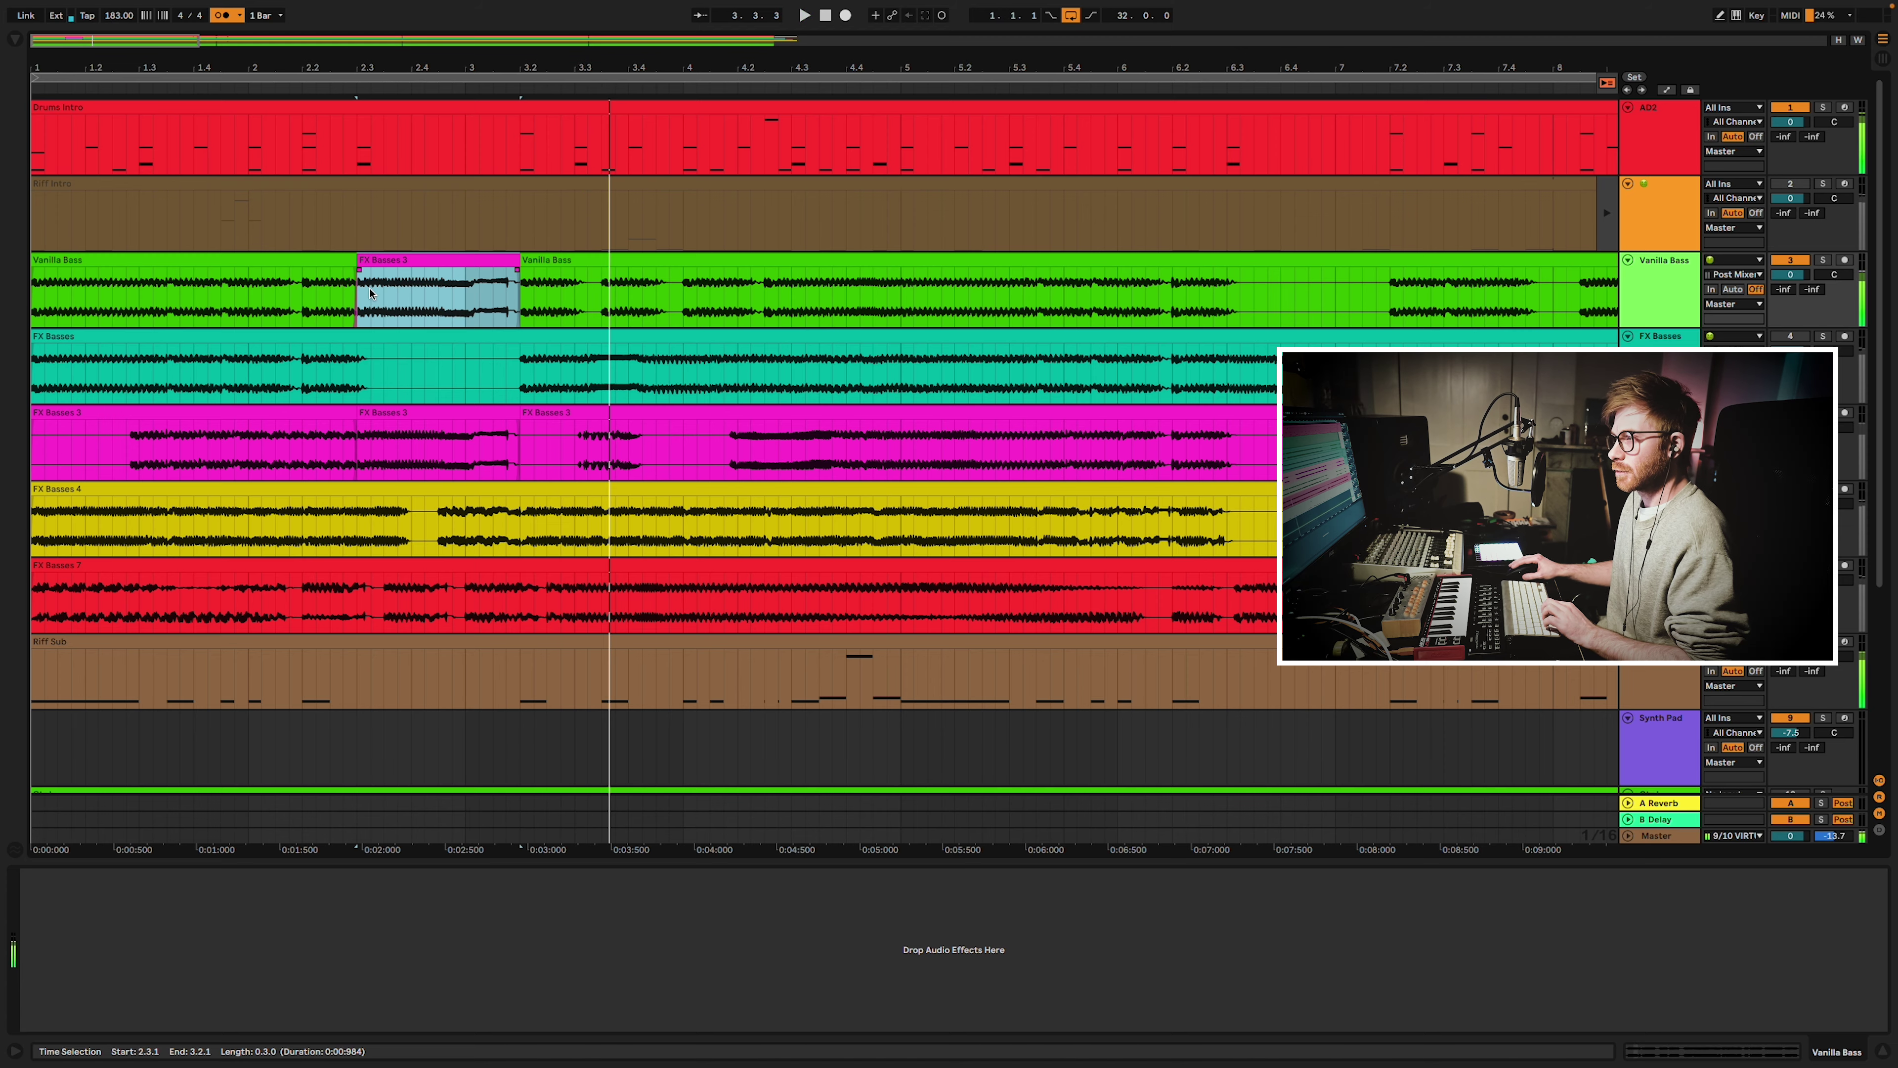
Trim the start of the copied FX Basses 3 clip on the Vanilla Bass track to 3.1.1 and give it a long fade-in.
left_click_drag(362, 260, 476, 271)
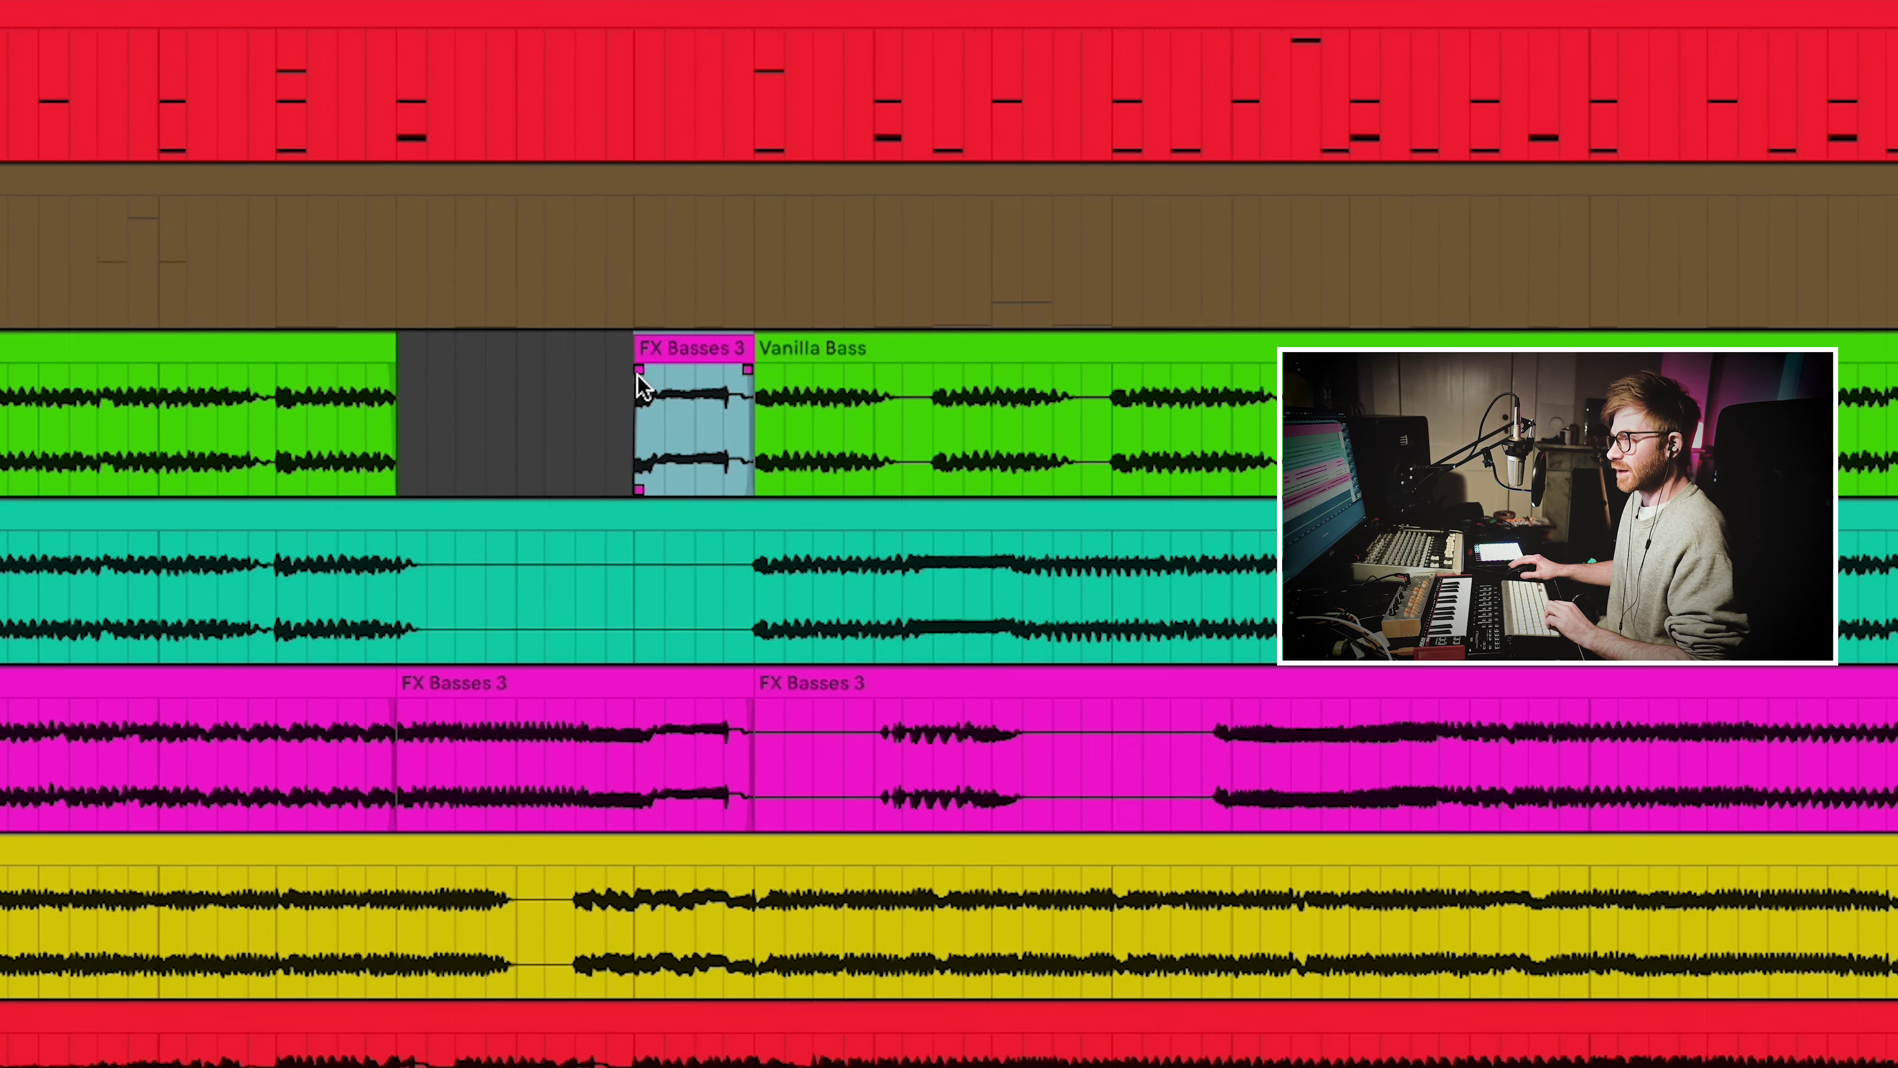
left_click_drag(725, 410, 818, 421)
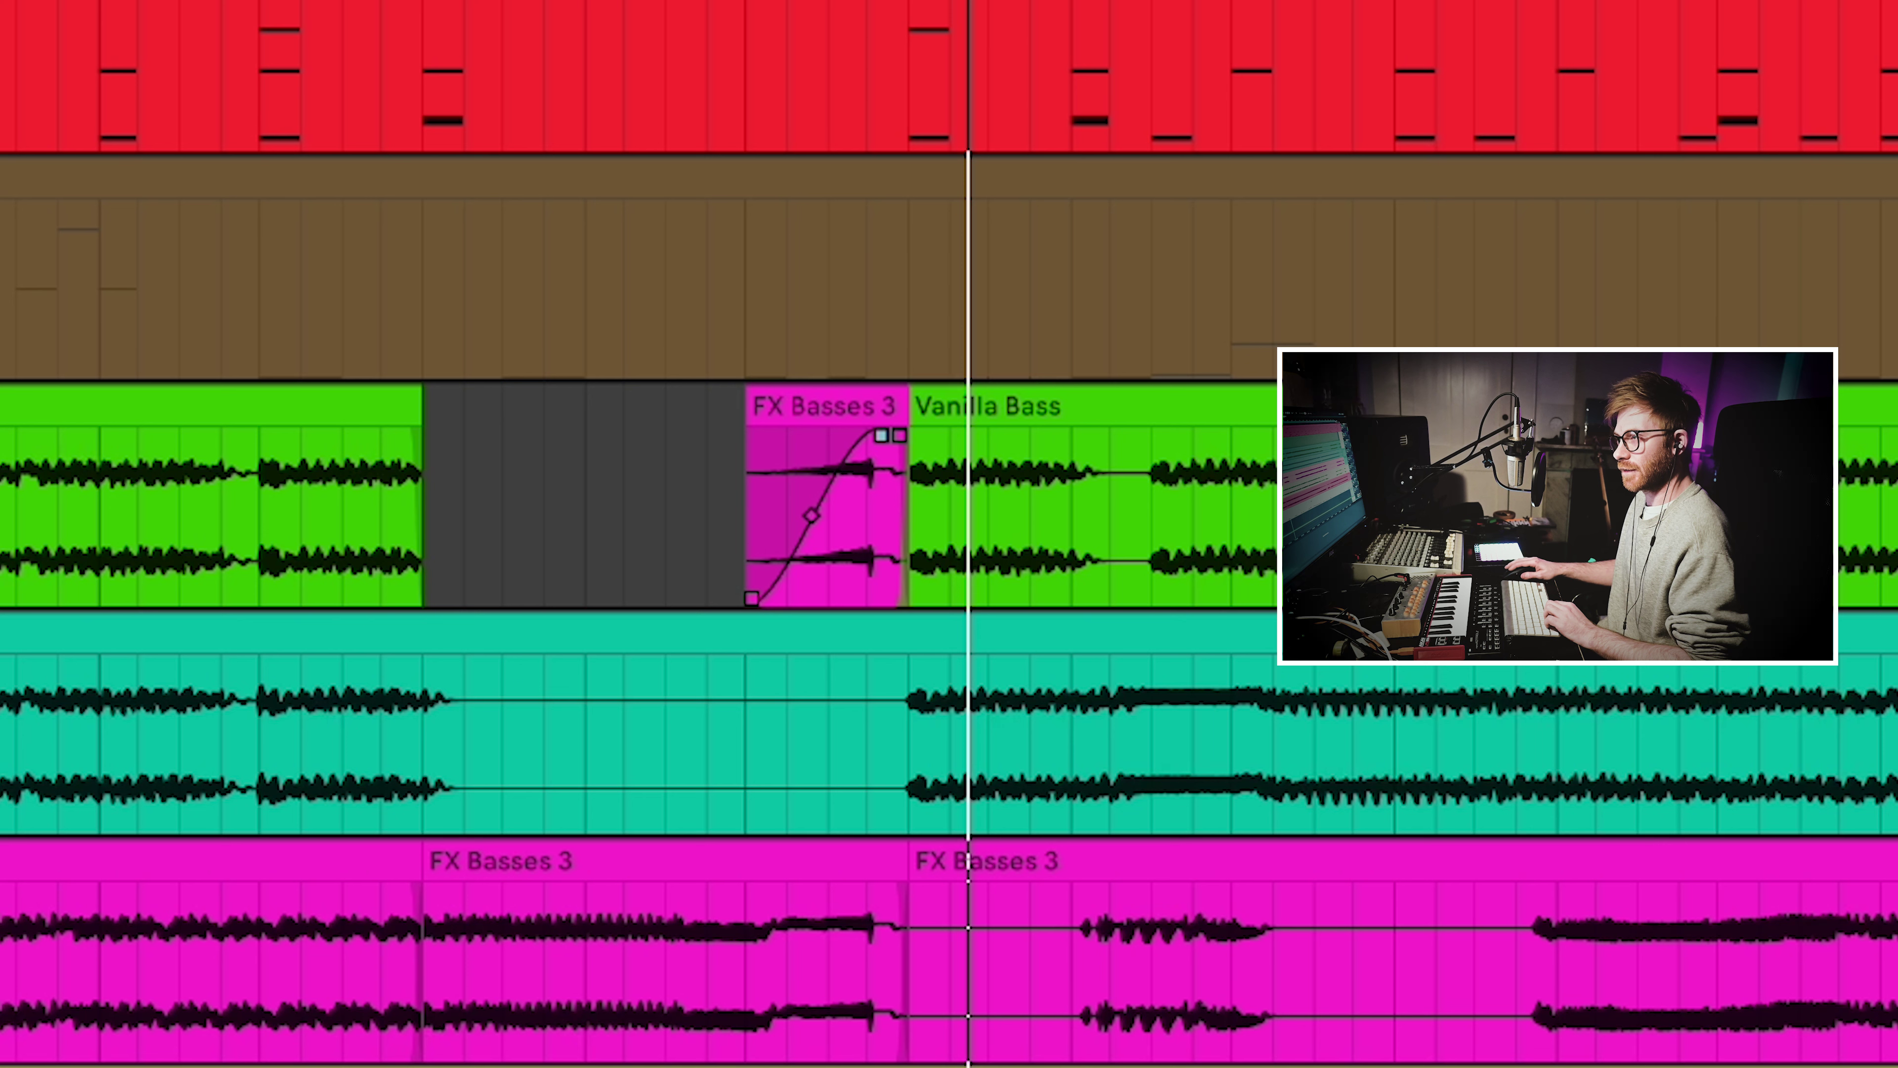
key("space")
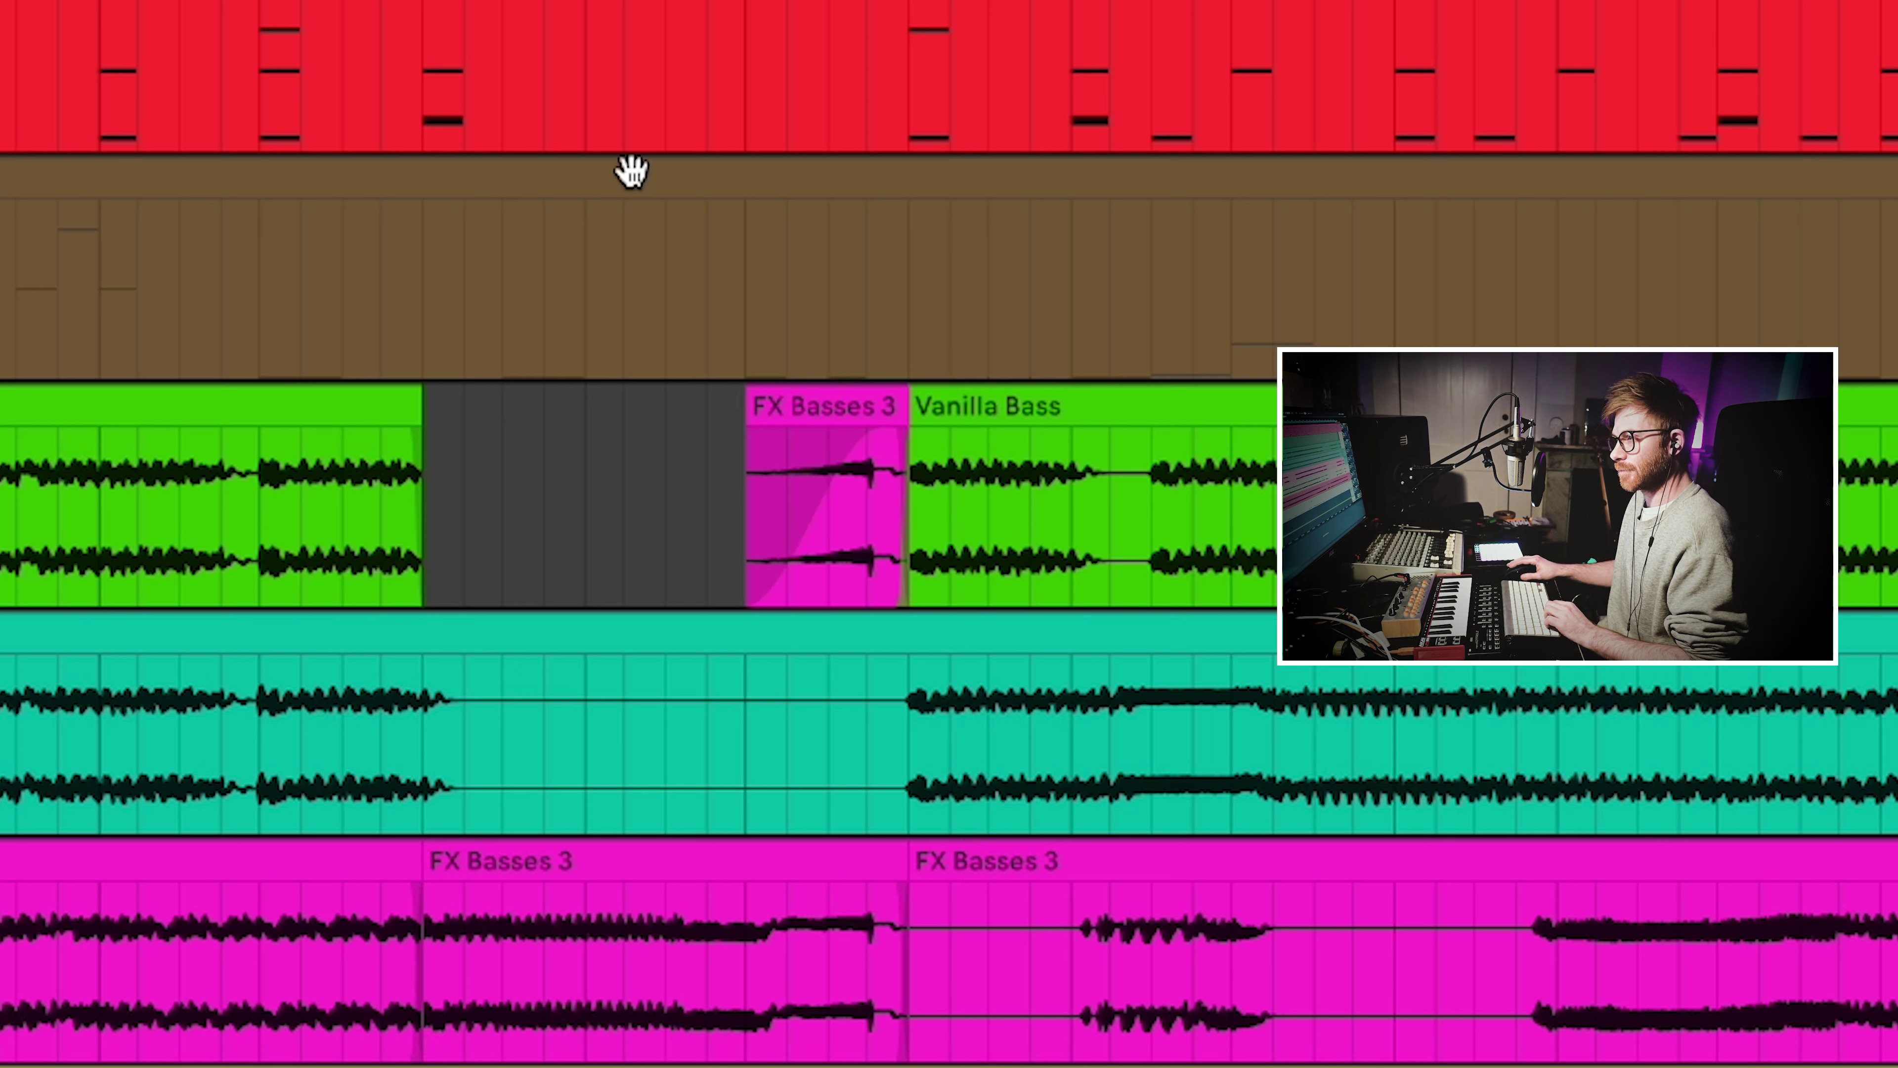
Audition the FX Basses 3 fade-in clip on the Vanilla Bass track and adjust its start to 3.1.1.
key("space")
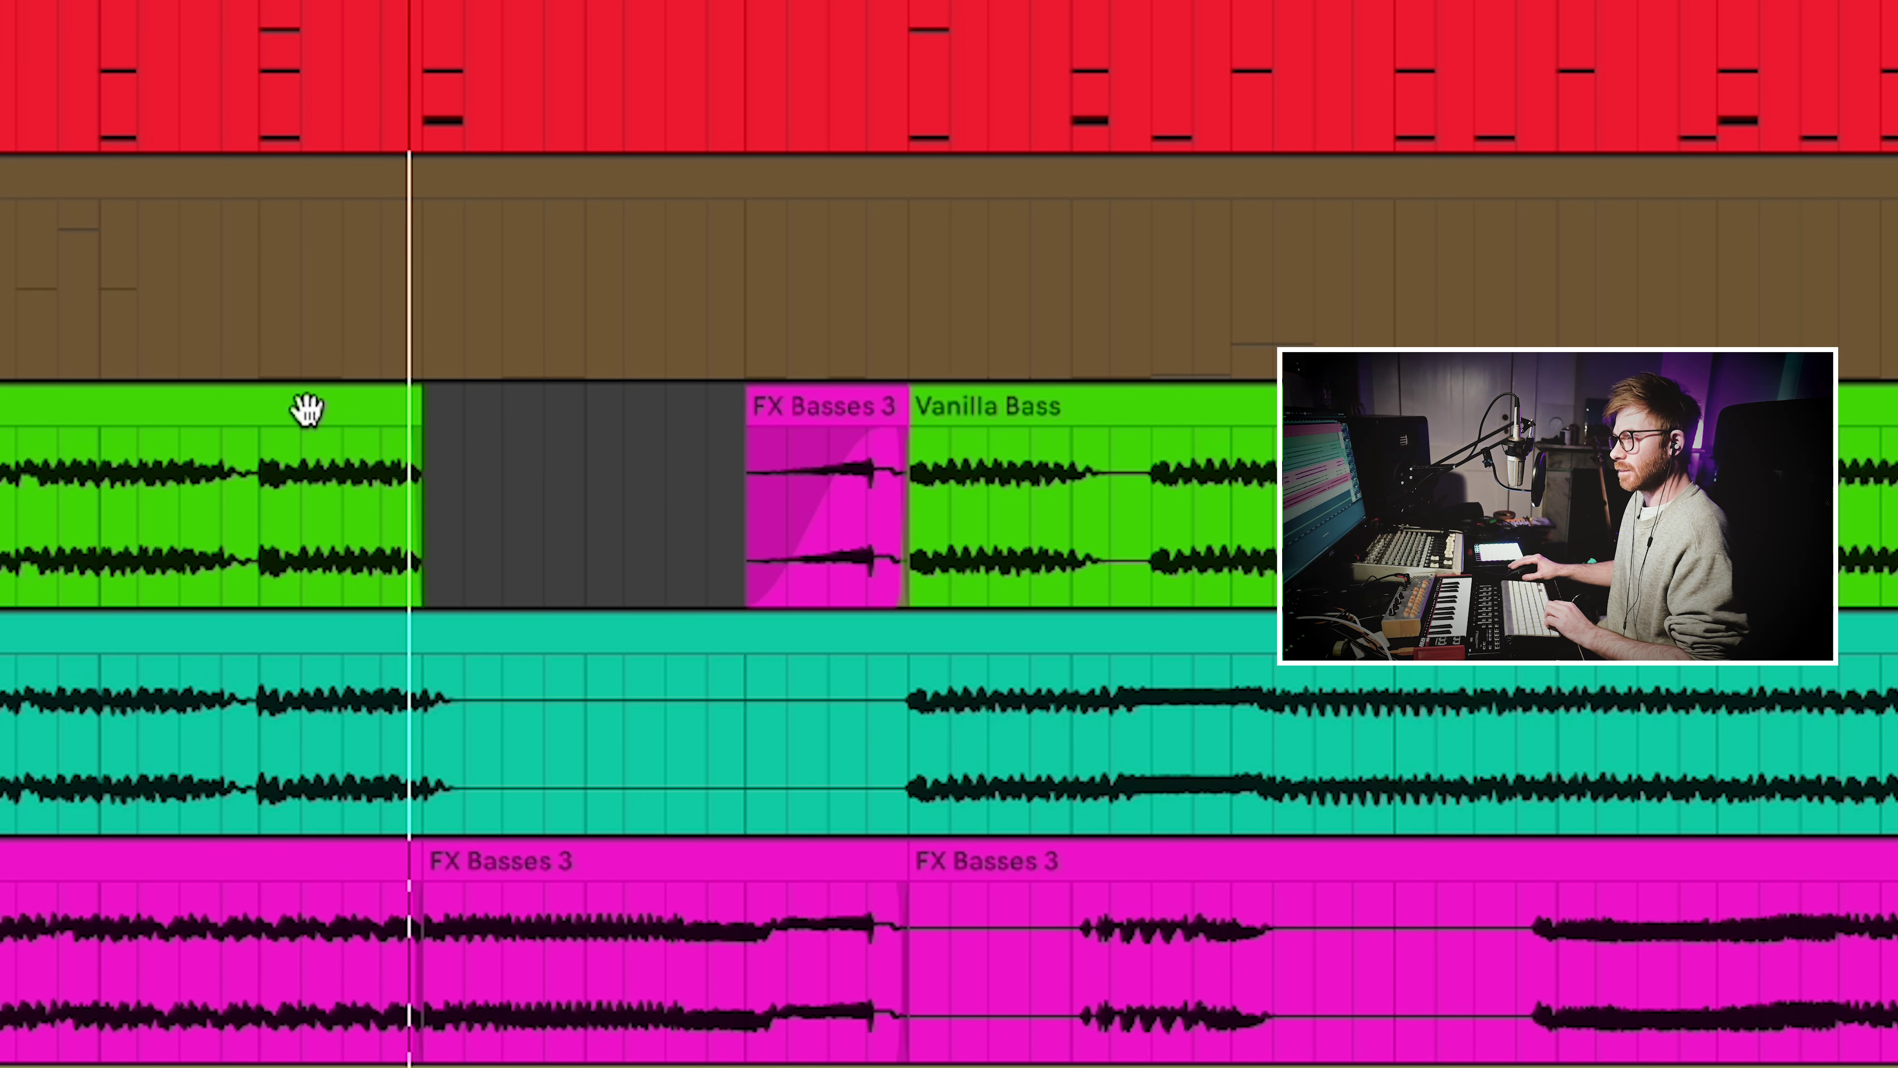
left_click_drag(423, 407, 465, 406)
left_click_drag(783, 2, 782, 60)
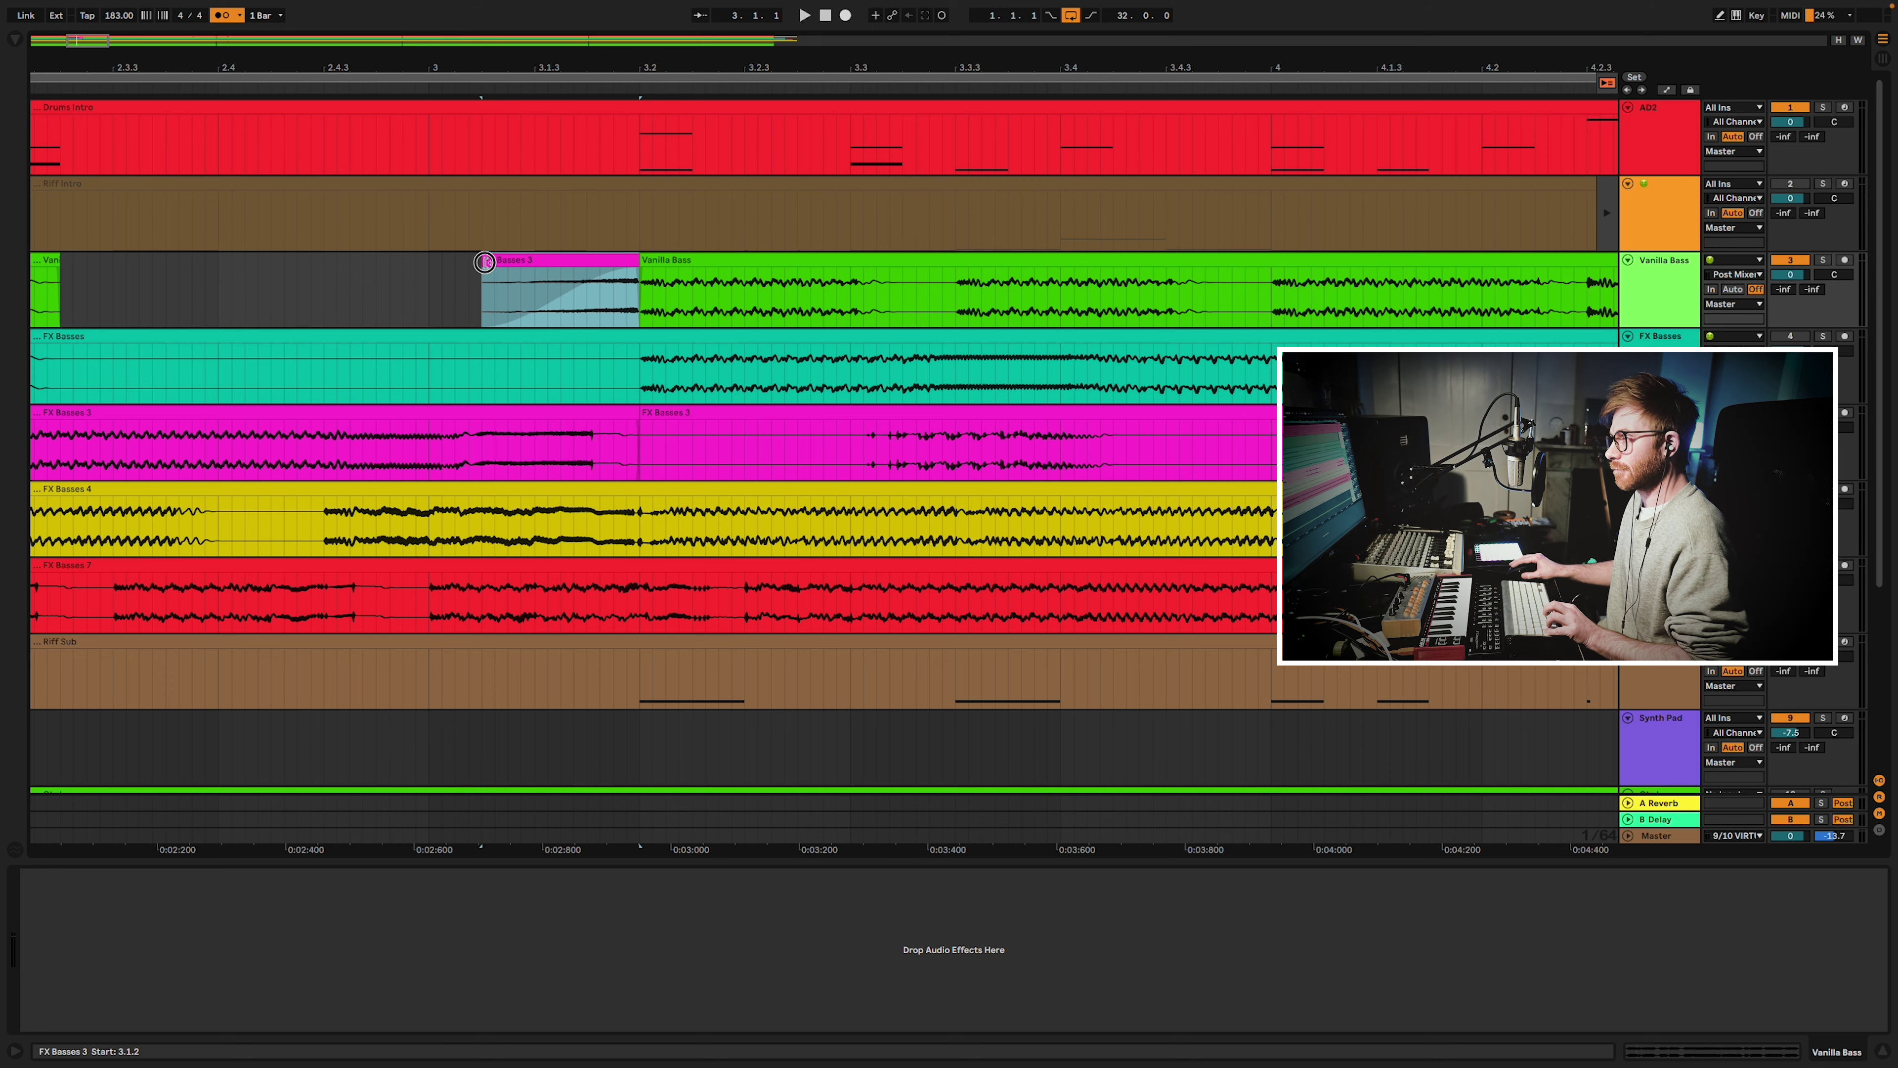
left_click_drag(485, 269, 418, 280)
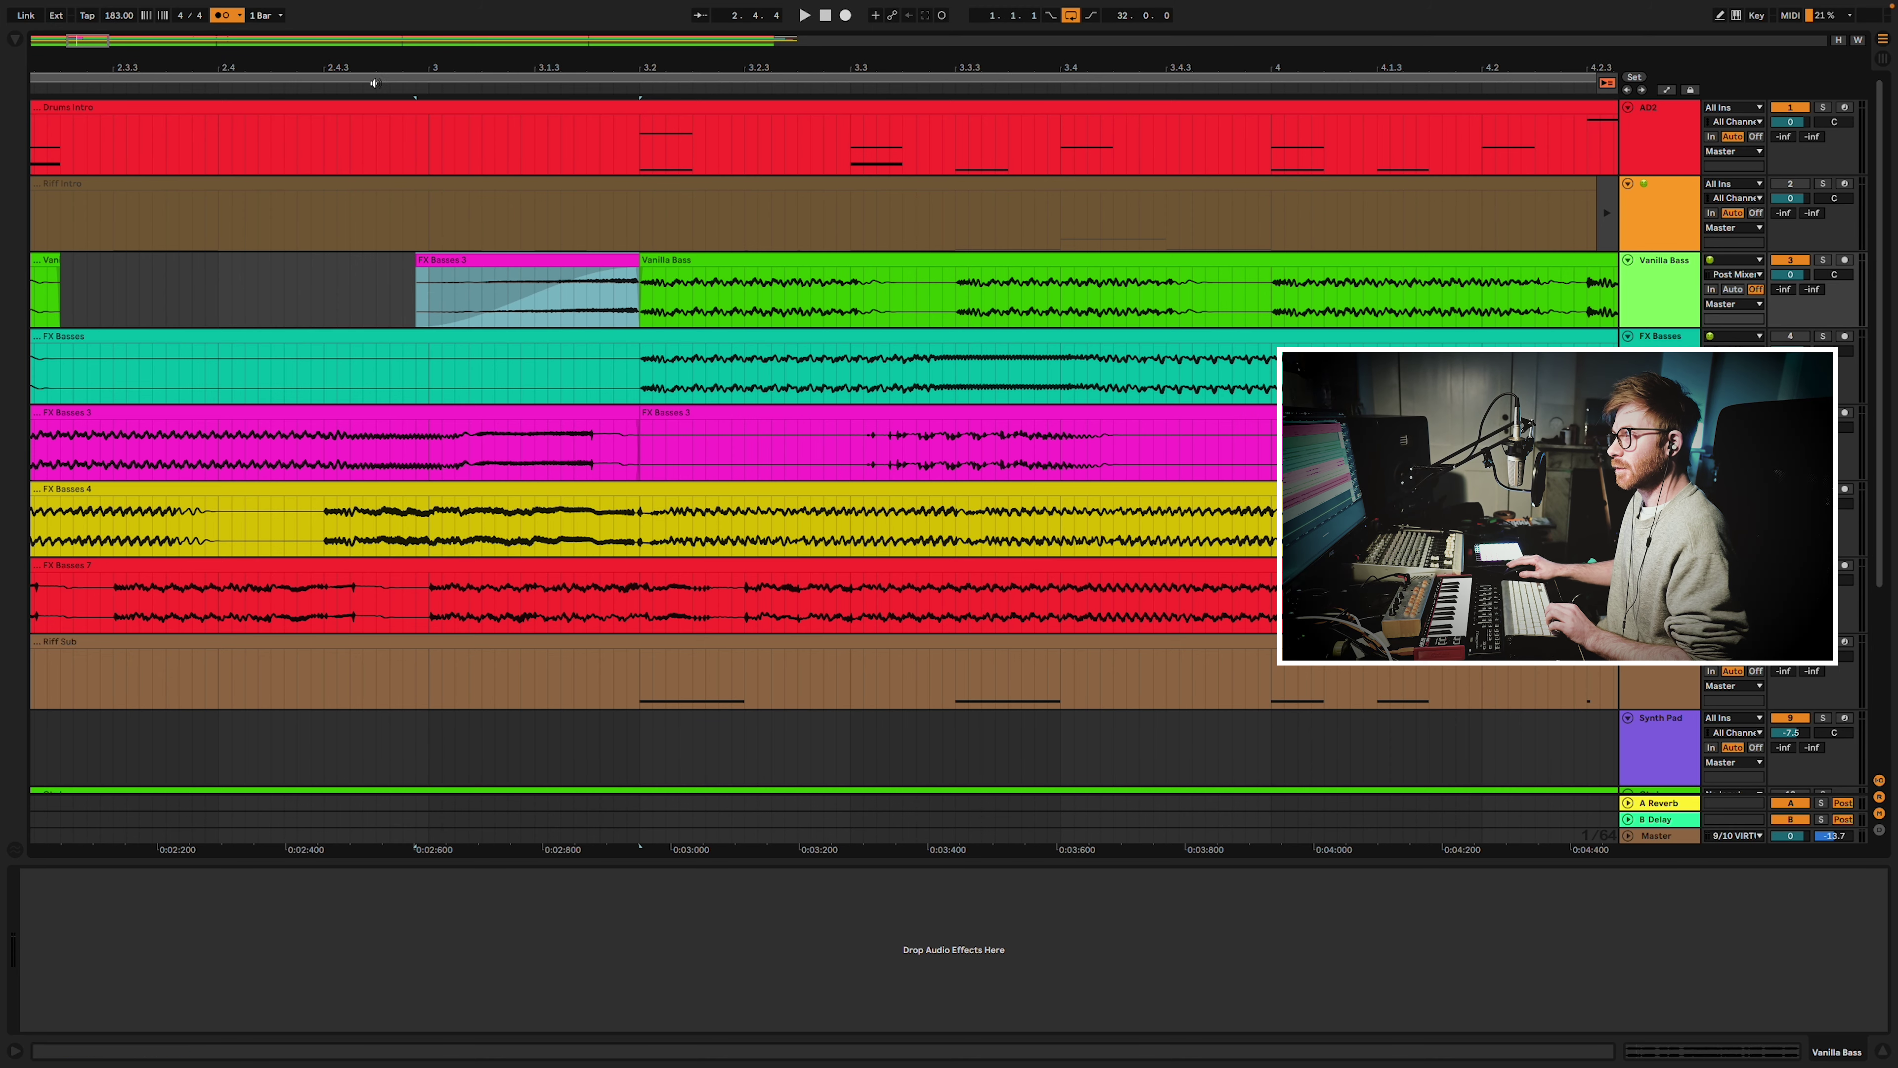
left_click_drag(413, 264, 435, 264)
key("space")
left_click(438, 261)
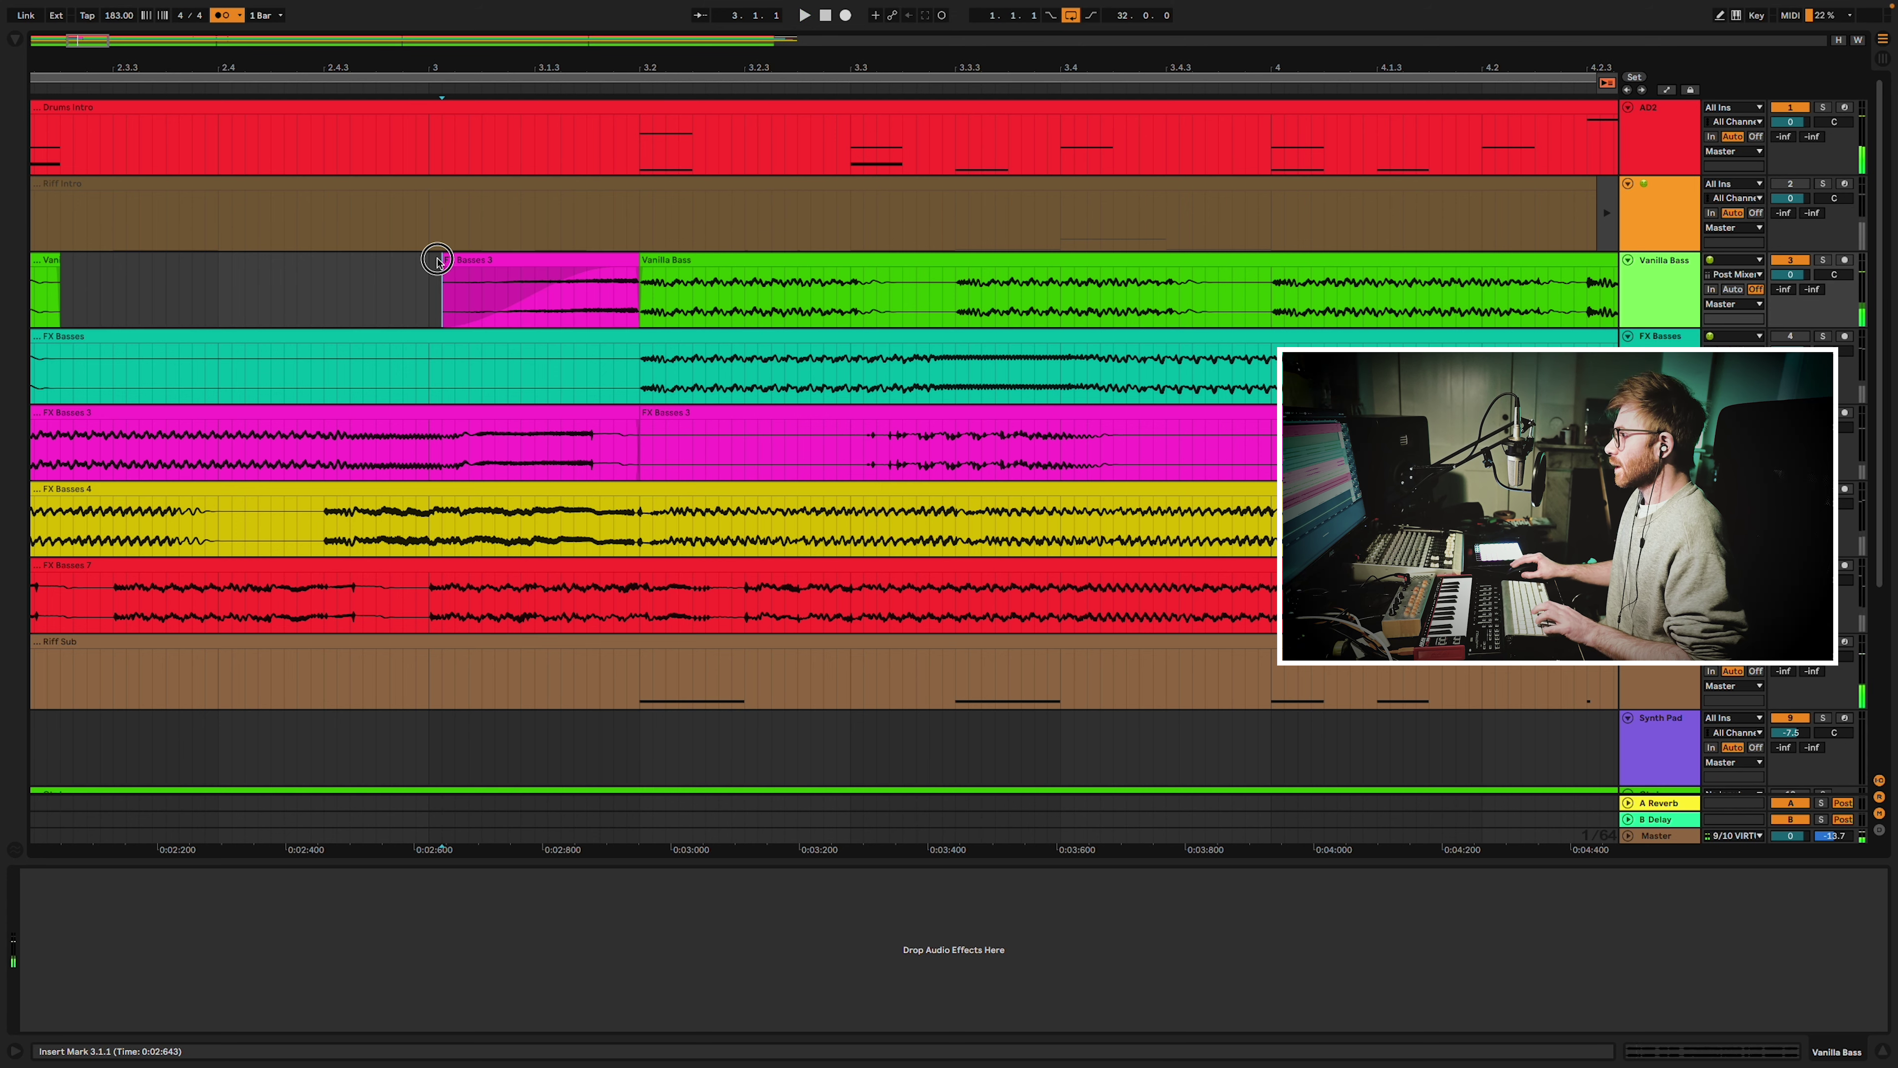
left_click_drag(443, 258, 429, 258)
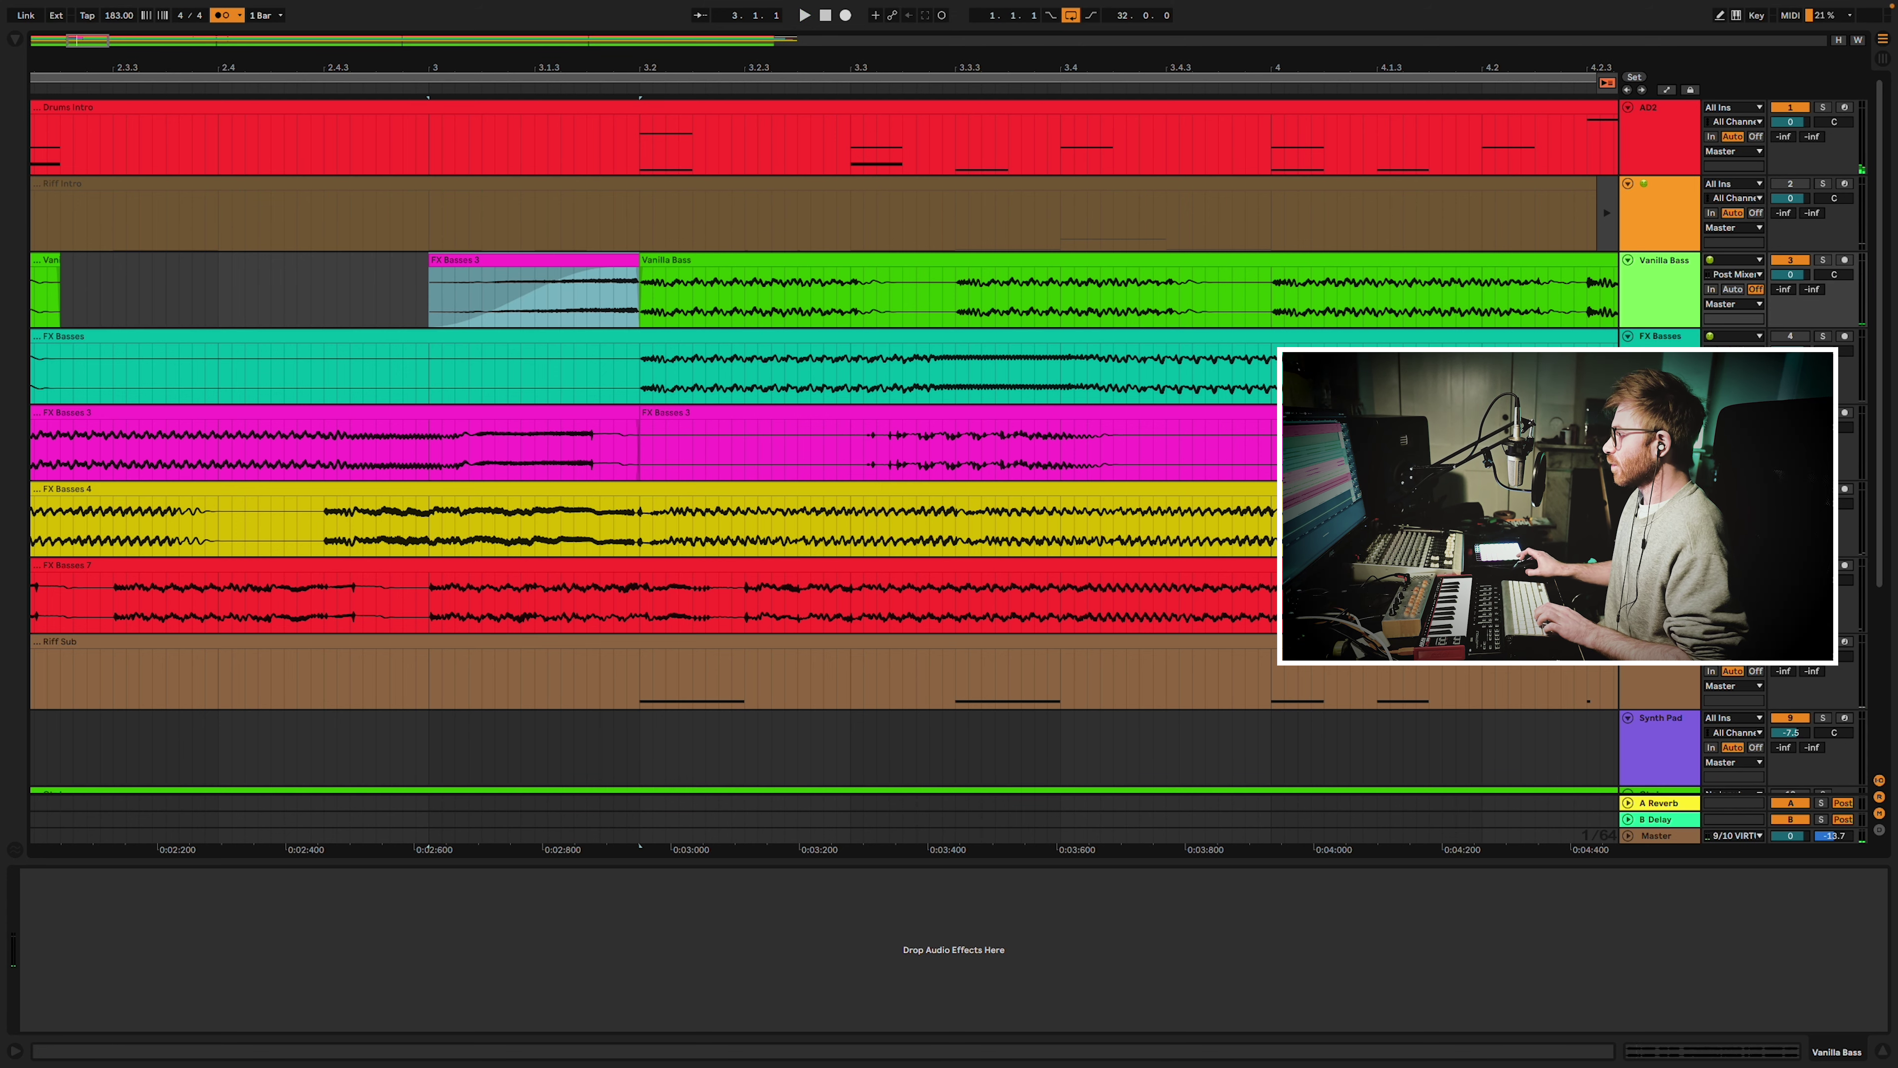
Play back the riff entry with the faded FX Basses 3 clip, checking it against the sub bass and guitars.
scroll(429, 258, "down", 3)
scroll(957, 446, "down", 1)
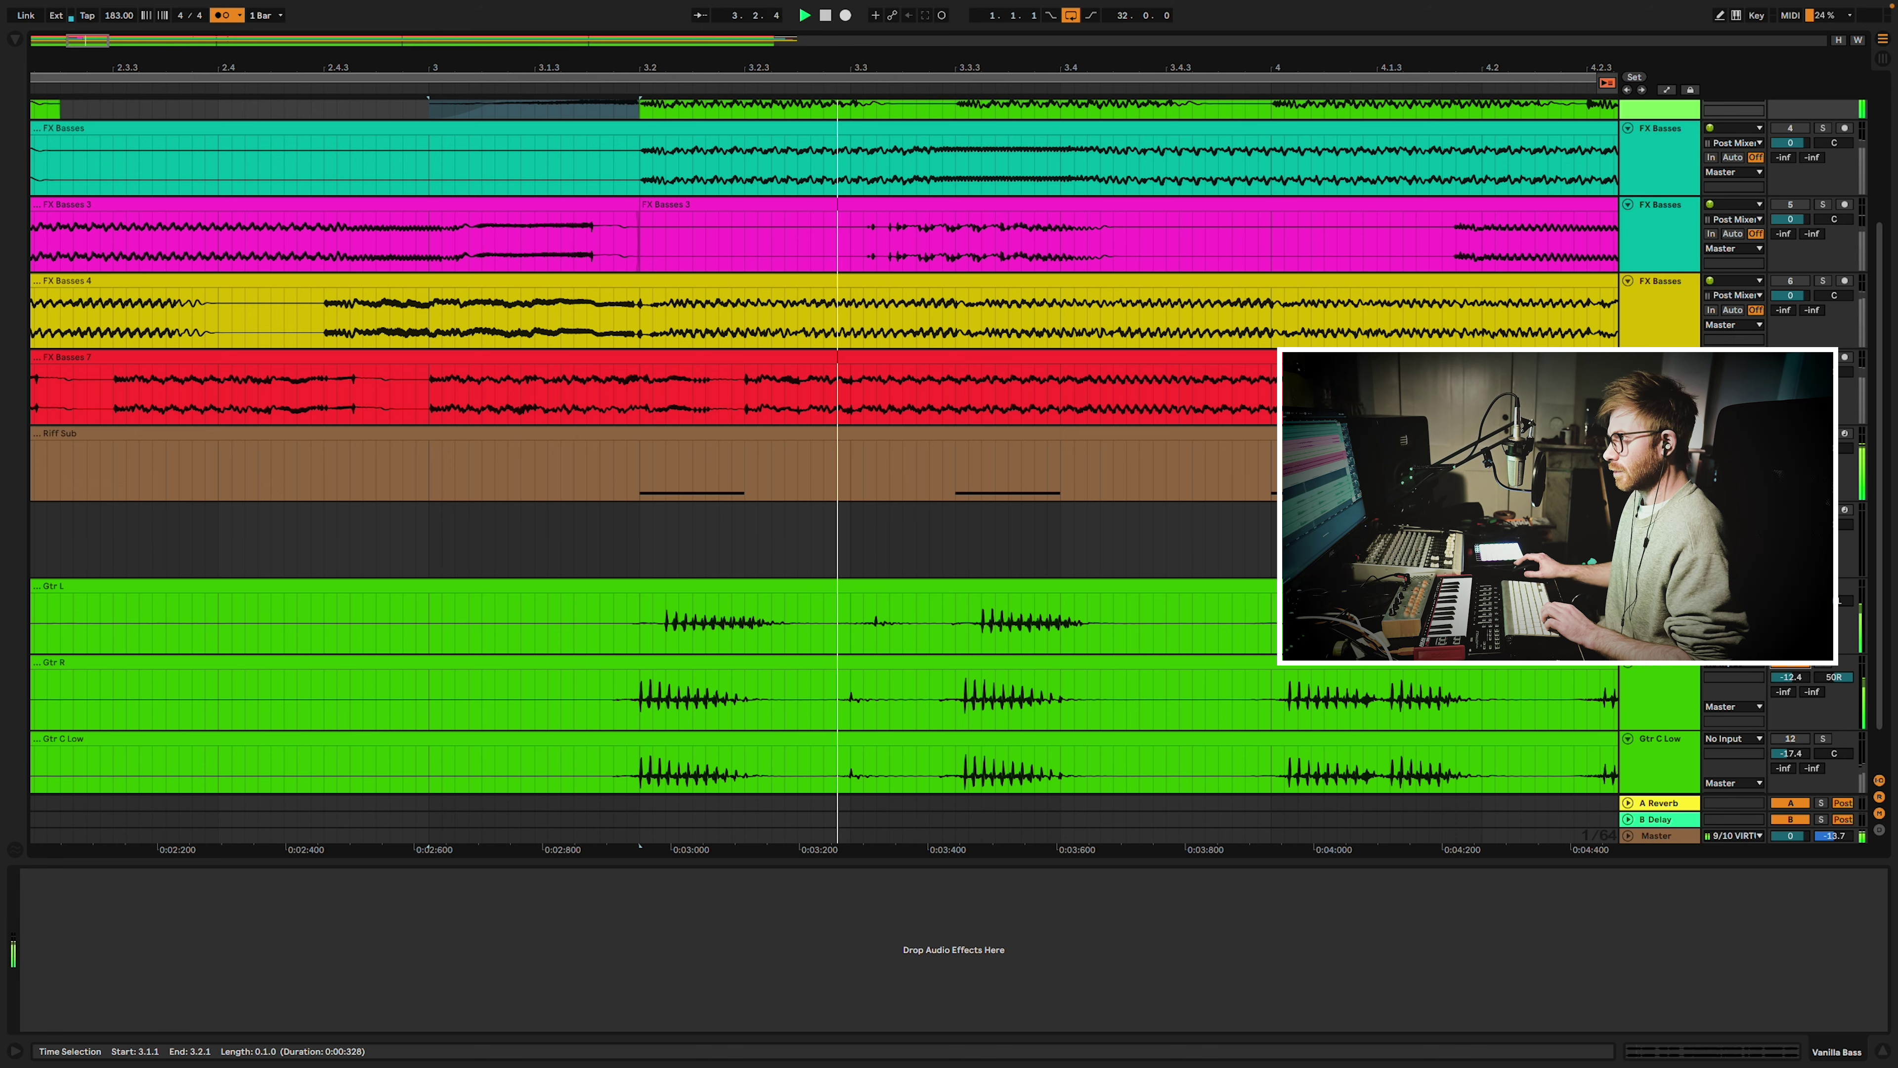
scroll(660, 245, "up", 5)
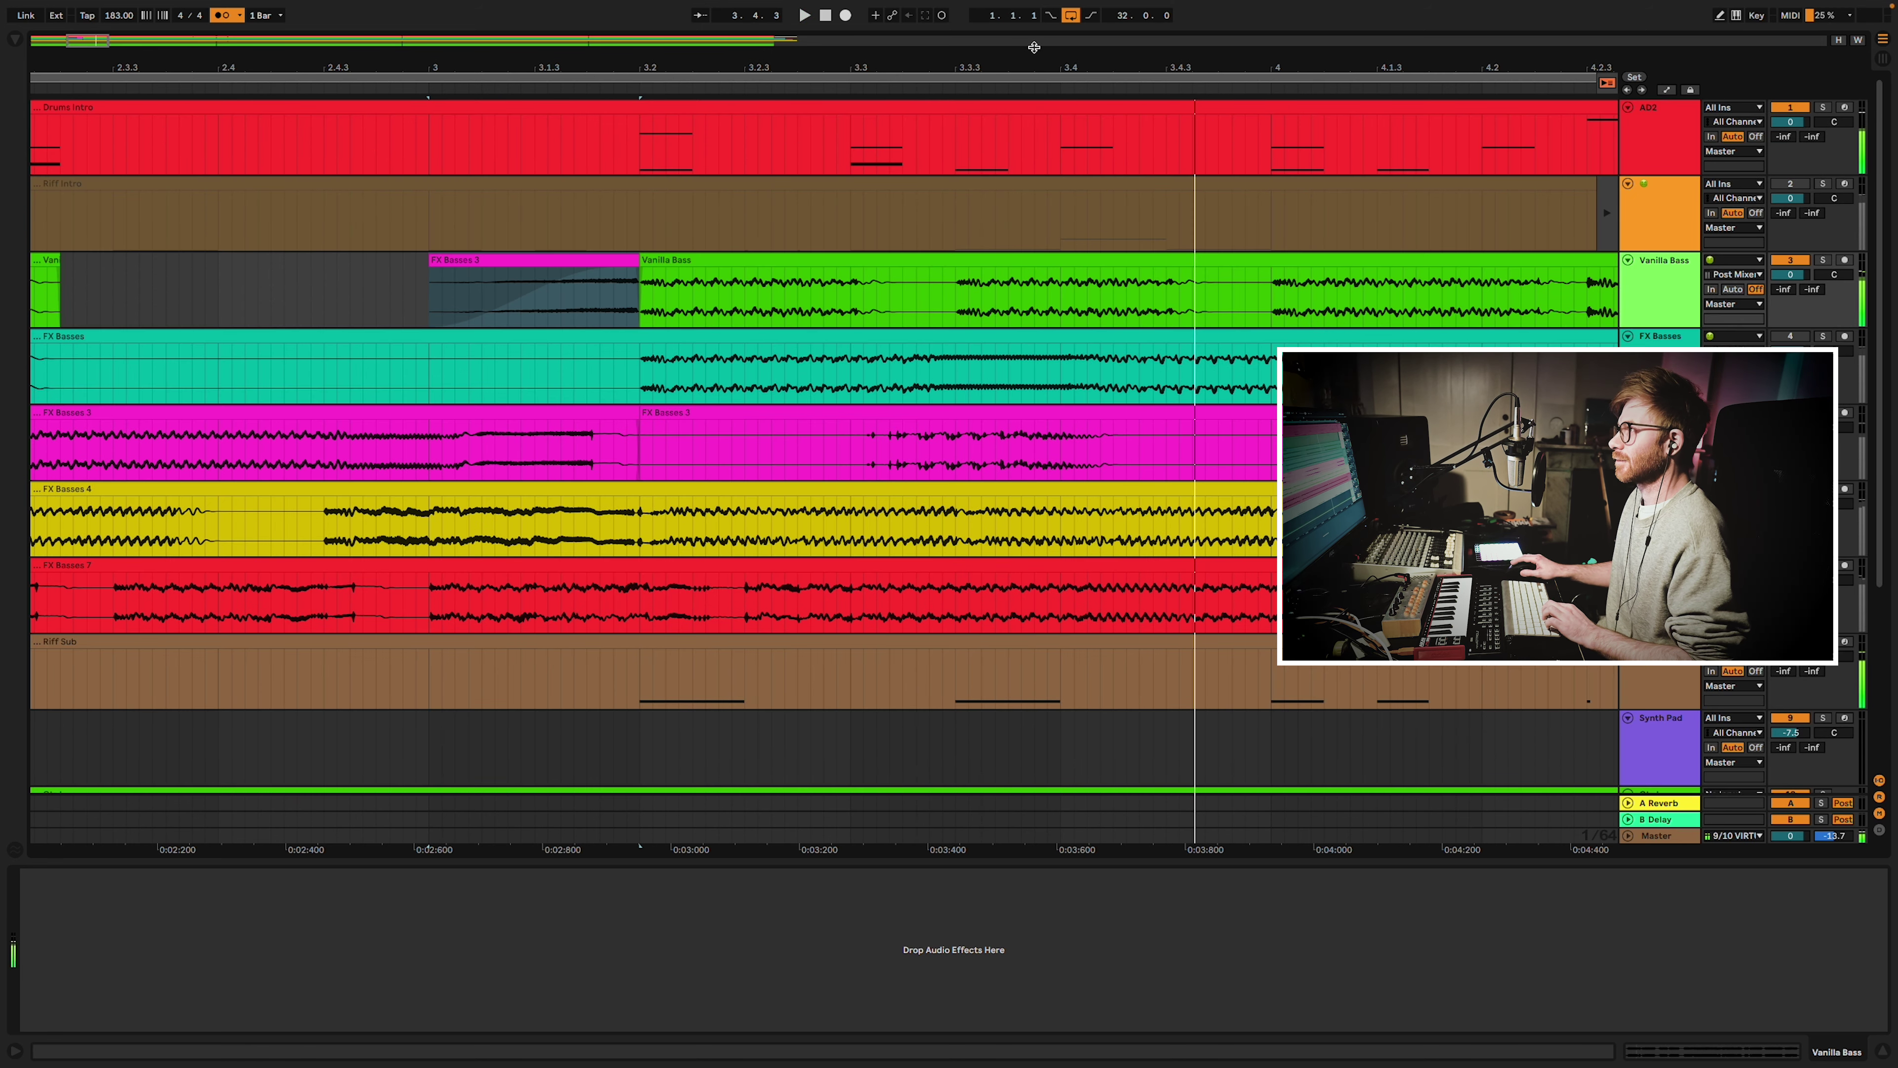
left_click(822, 18)
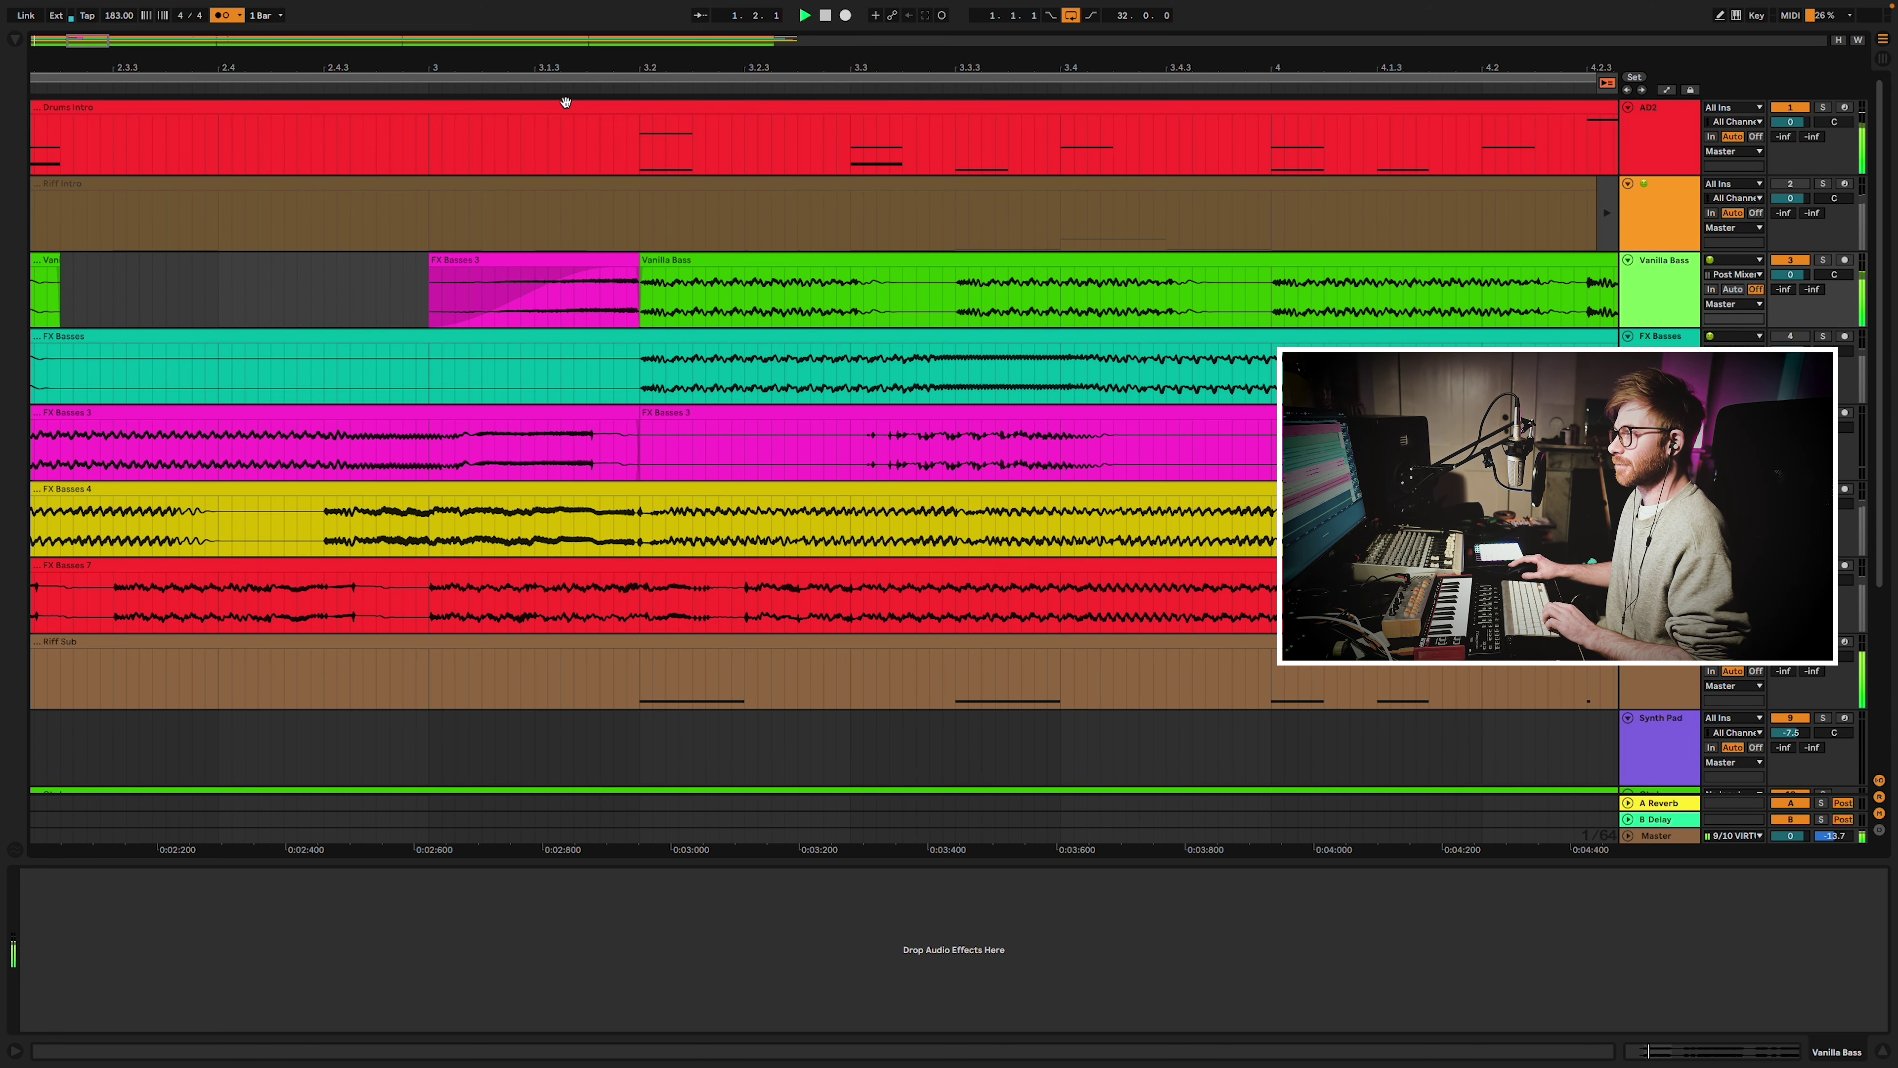
Try the FX Basses section from 7.3.1 to 8.1.1 on the Vanilla Bass track.
left_click_drag(435, 67, 438, 24)
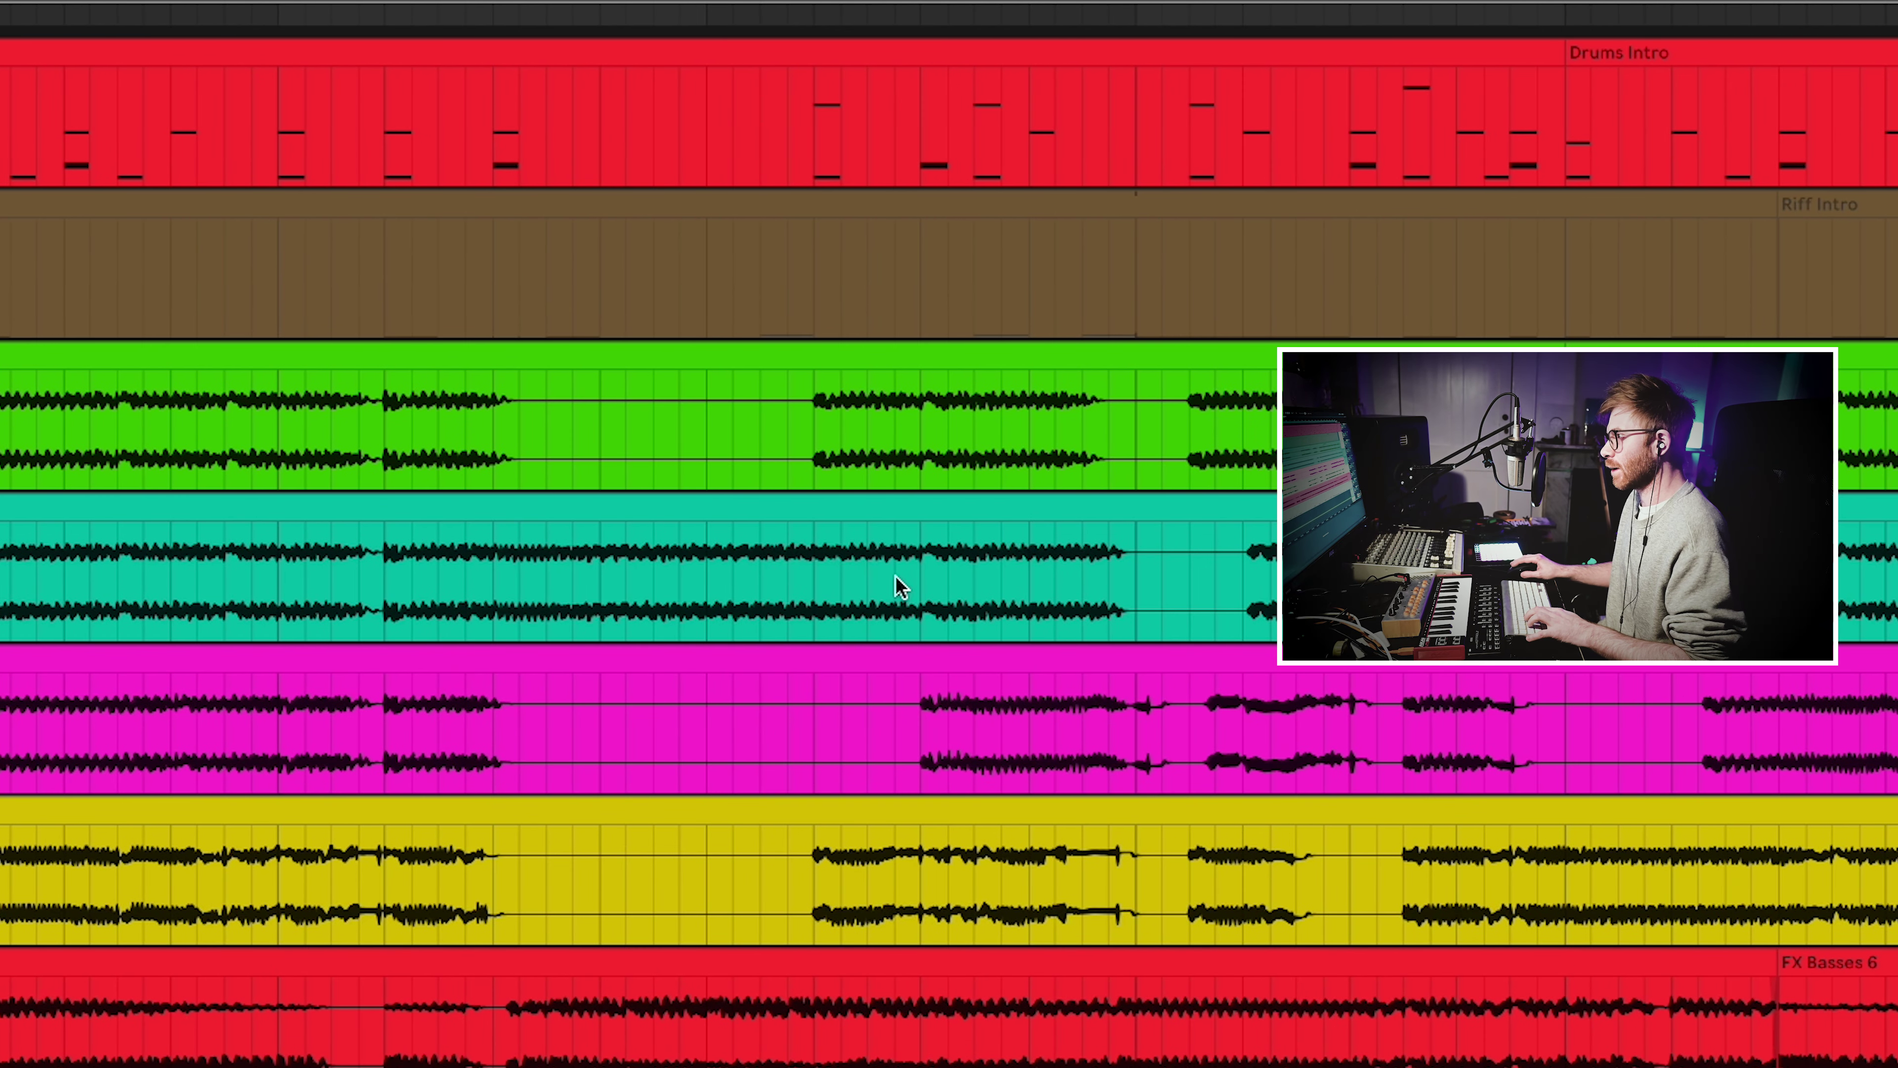
left_click_drag(948, 579, 1146, 594)
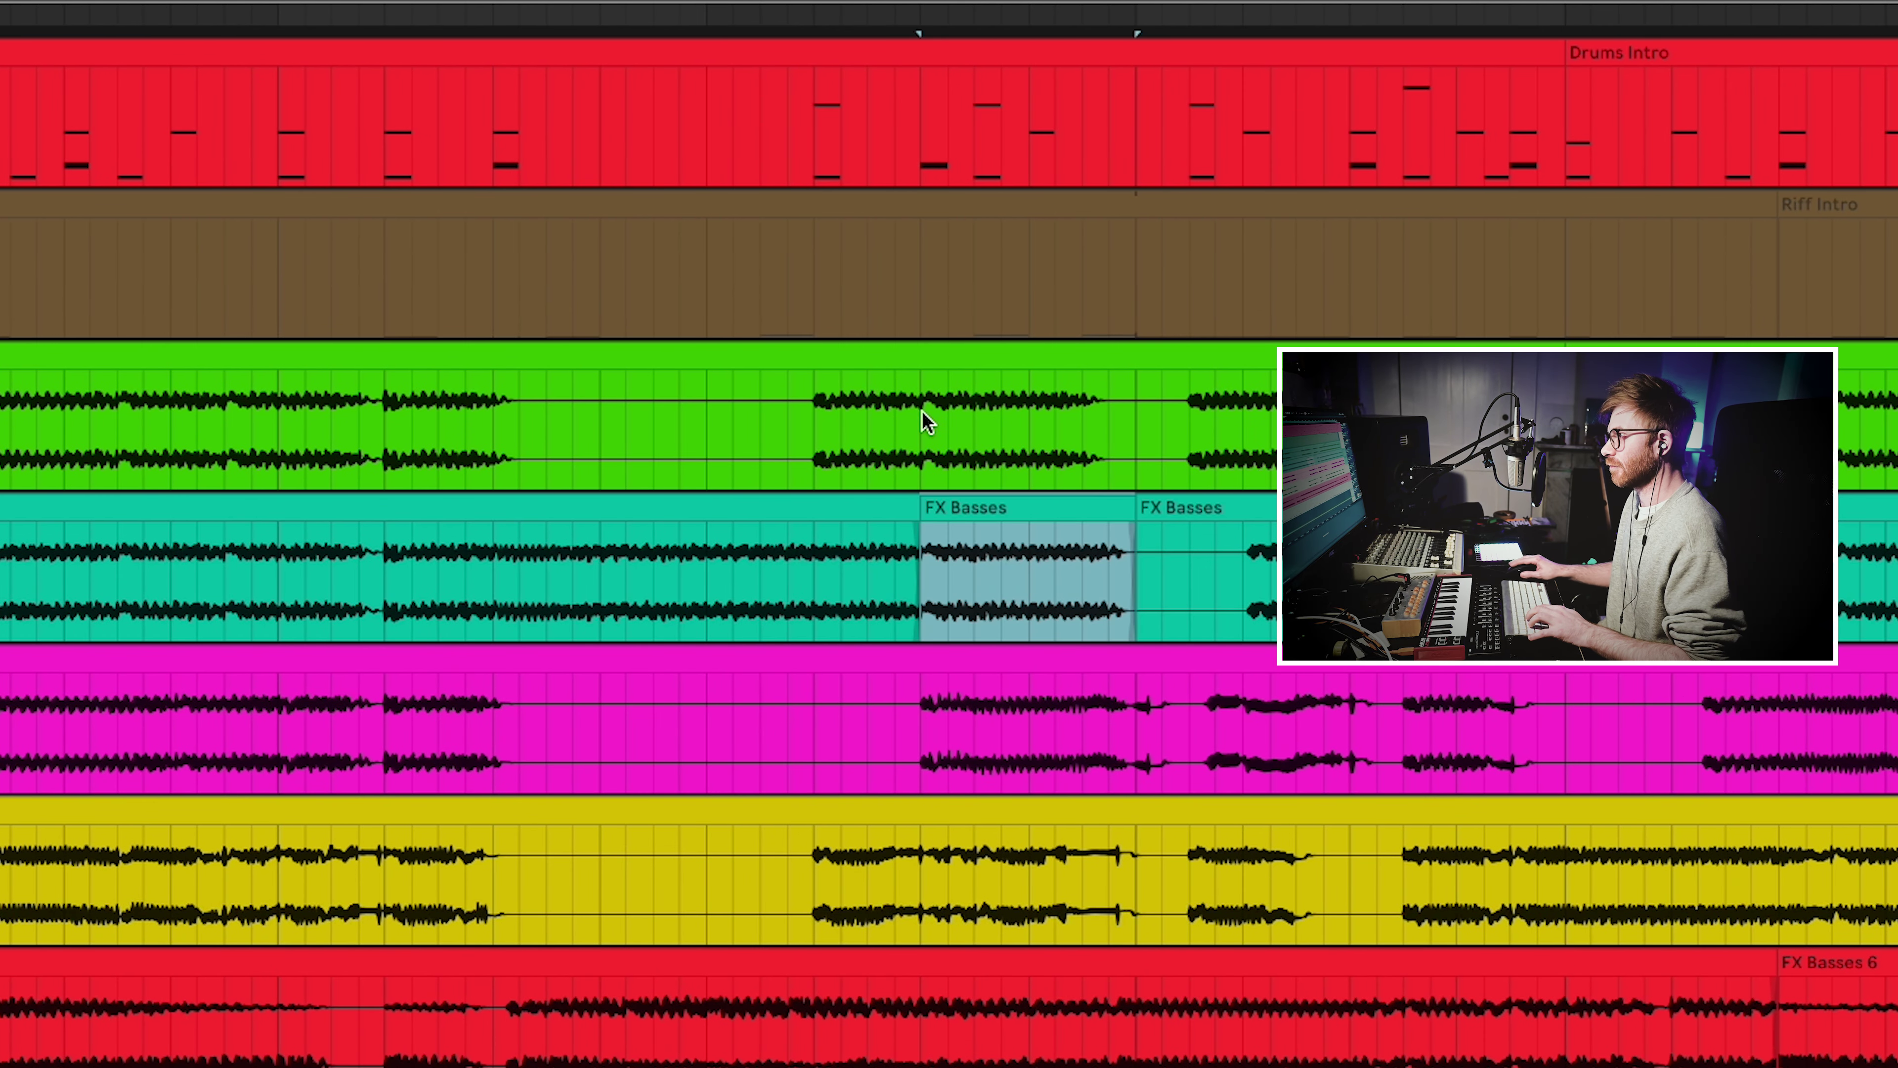
left_click_drag(969, 508, 978, 374)
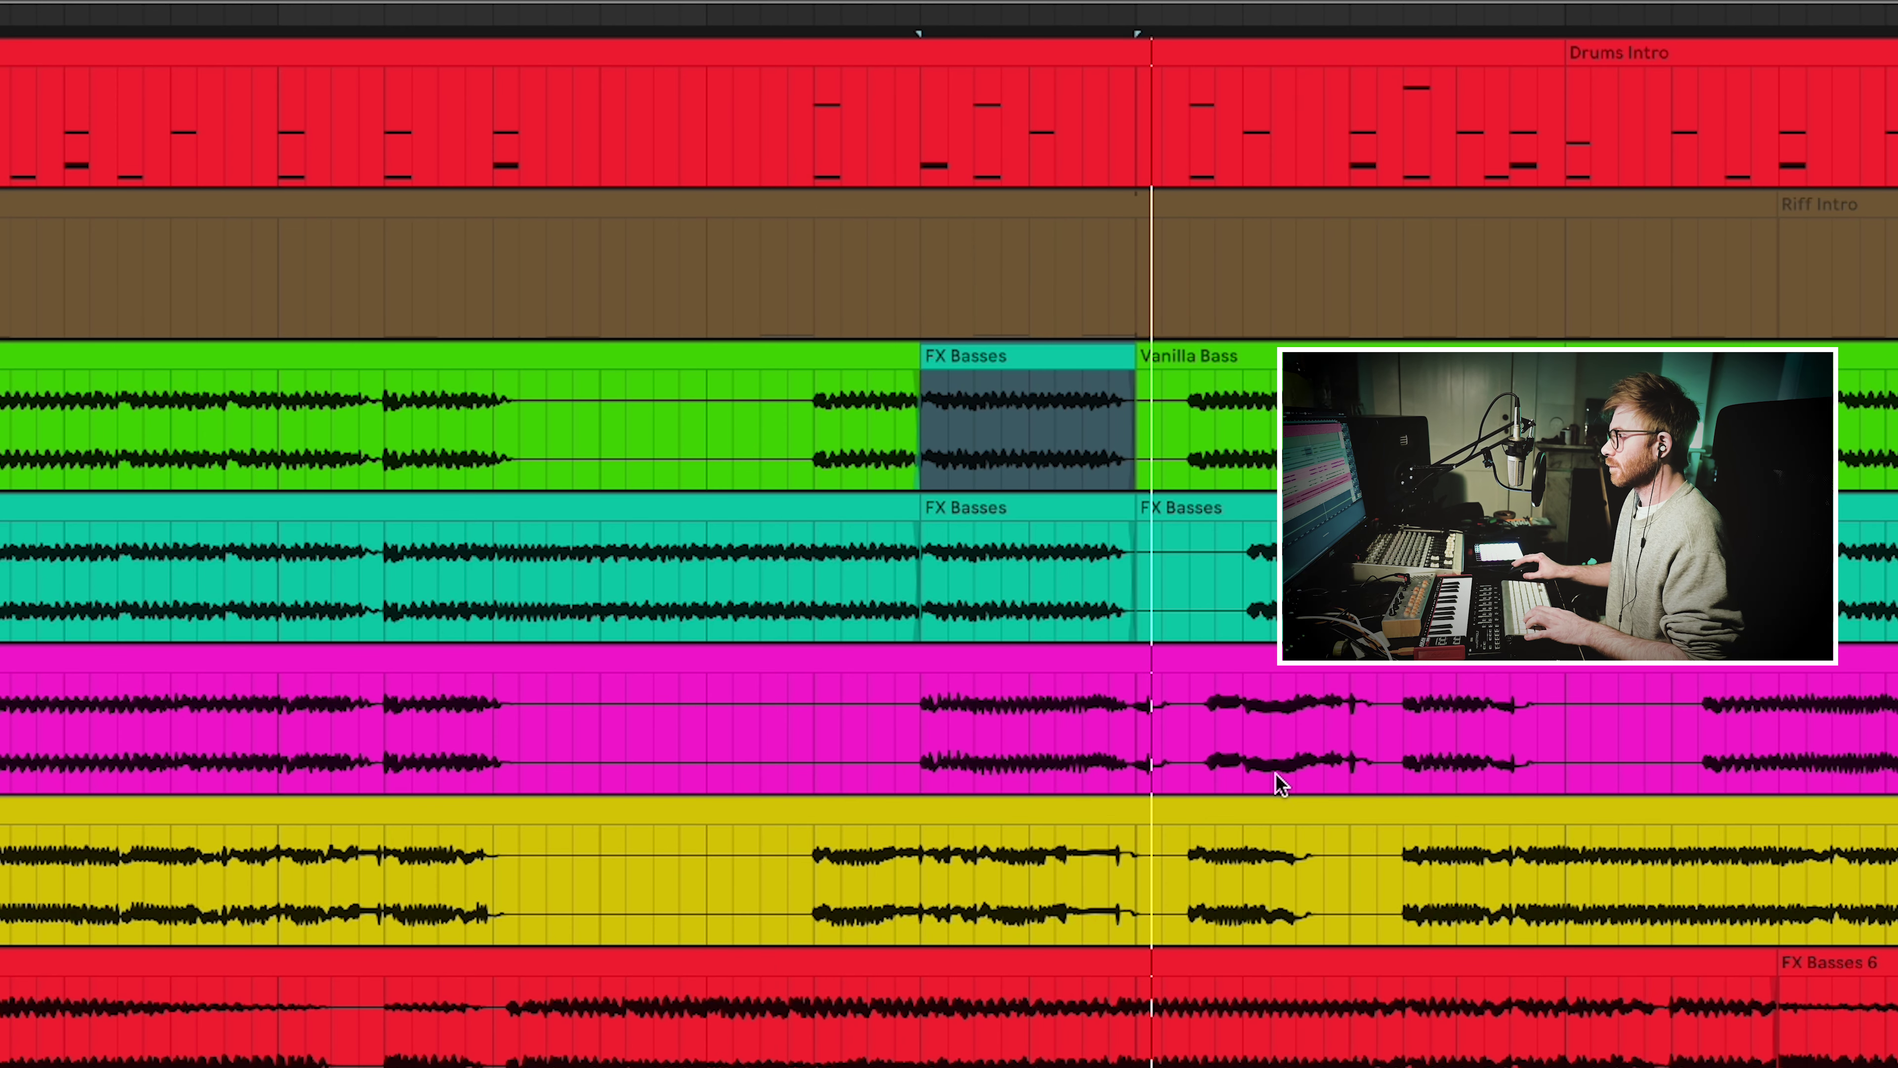
Copy the FX Basses 3 section from 7.3.1 to 8.1.1 onto the Vanilla Bass track and play it back.
left_click_drag(920, 736, 1126, 740)
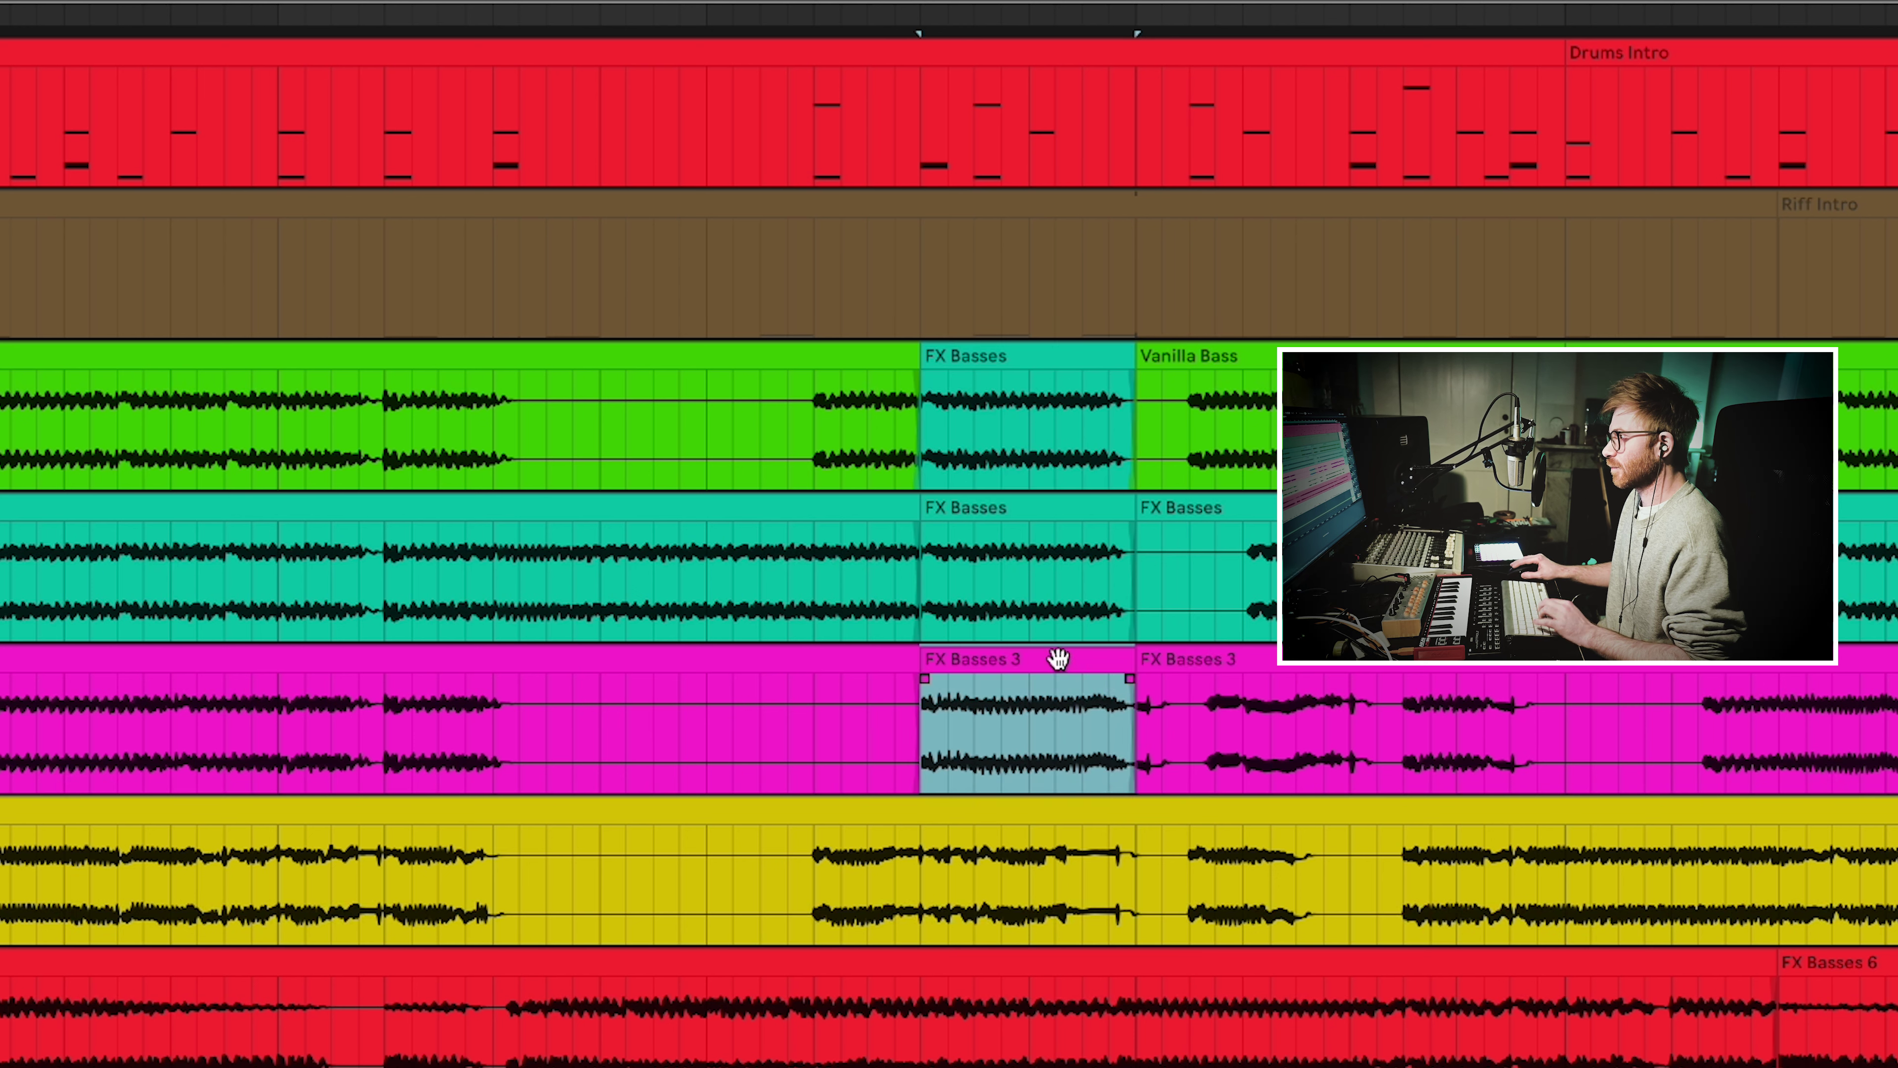
left_click_drag(1054, 665, 1047, 403)
left_click(714, 13)
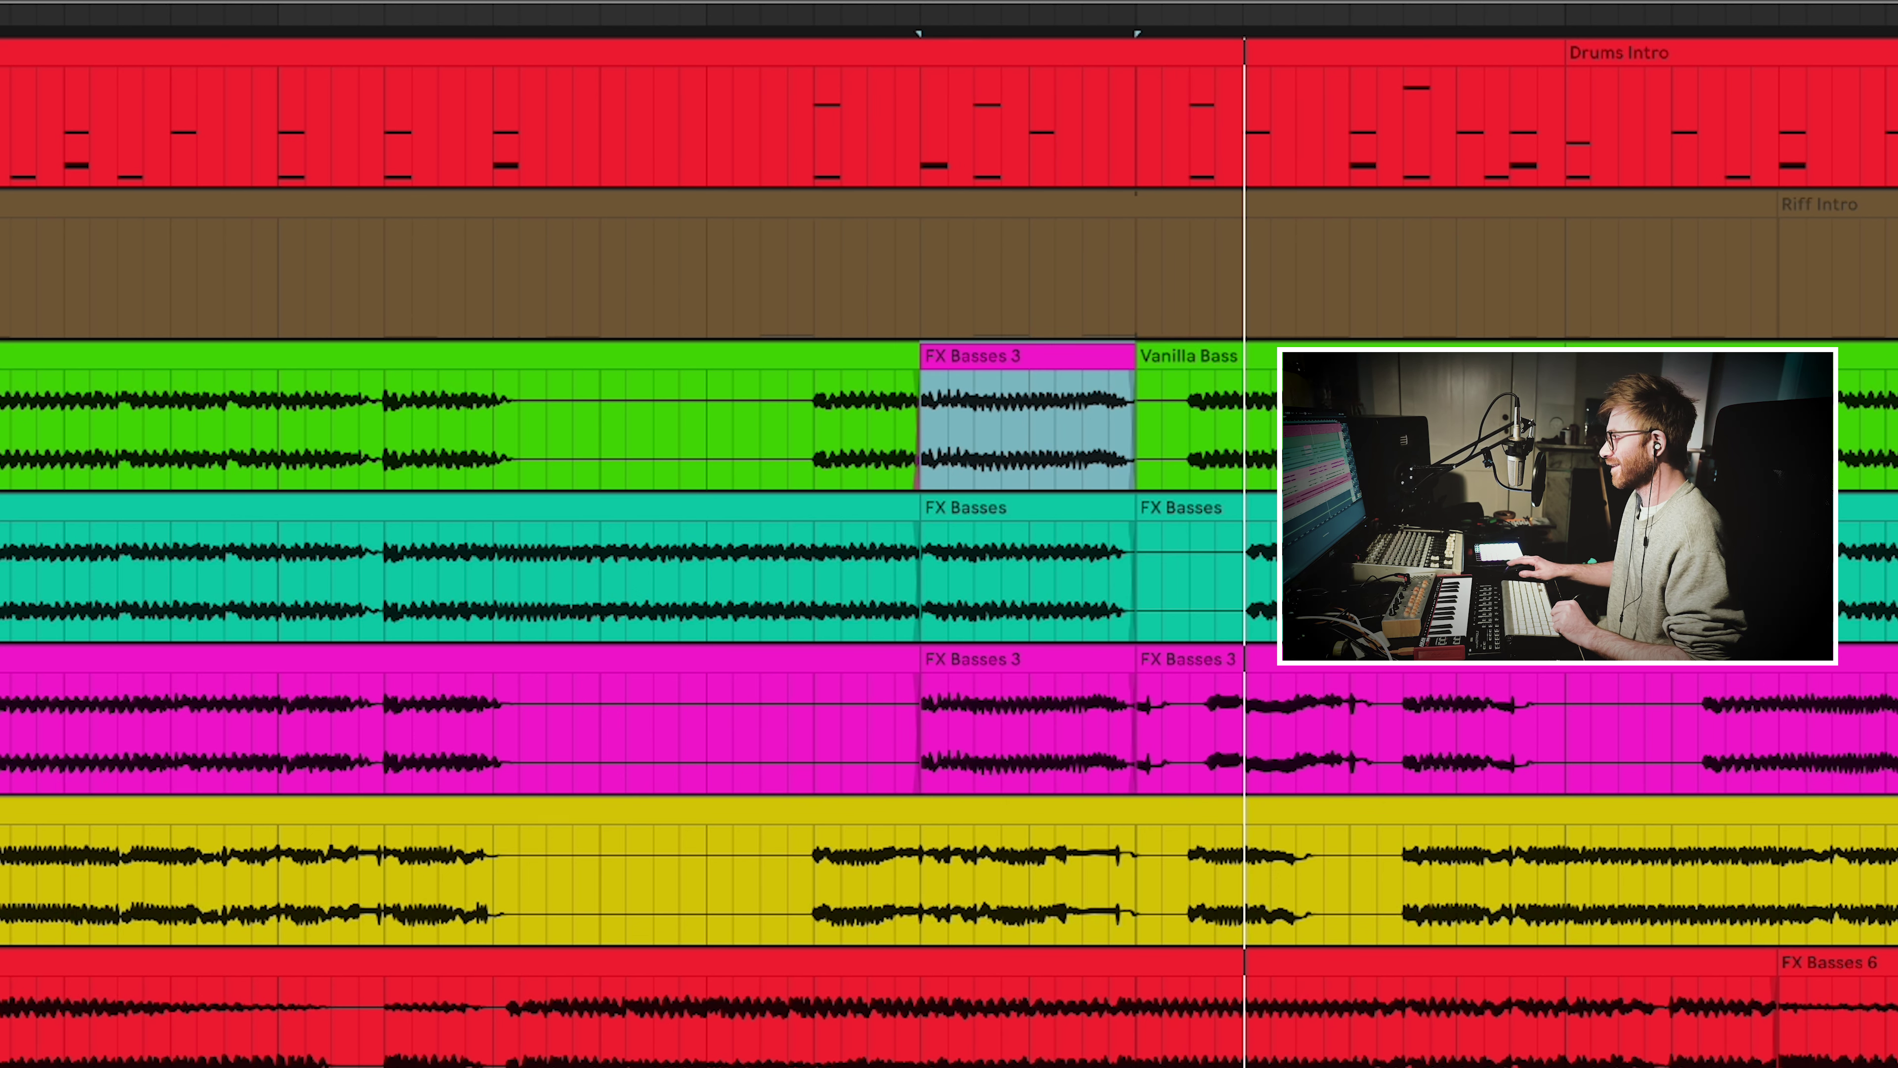
left_click(764, 21)
left_click(695, 26)
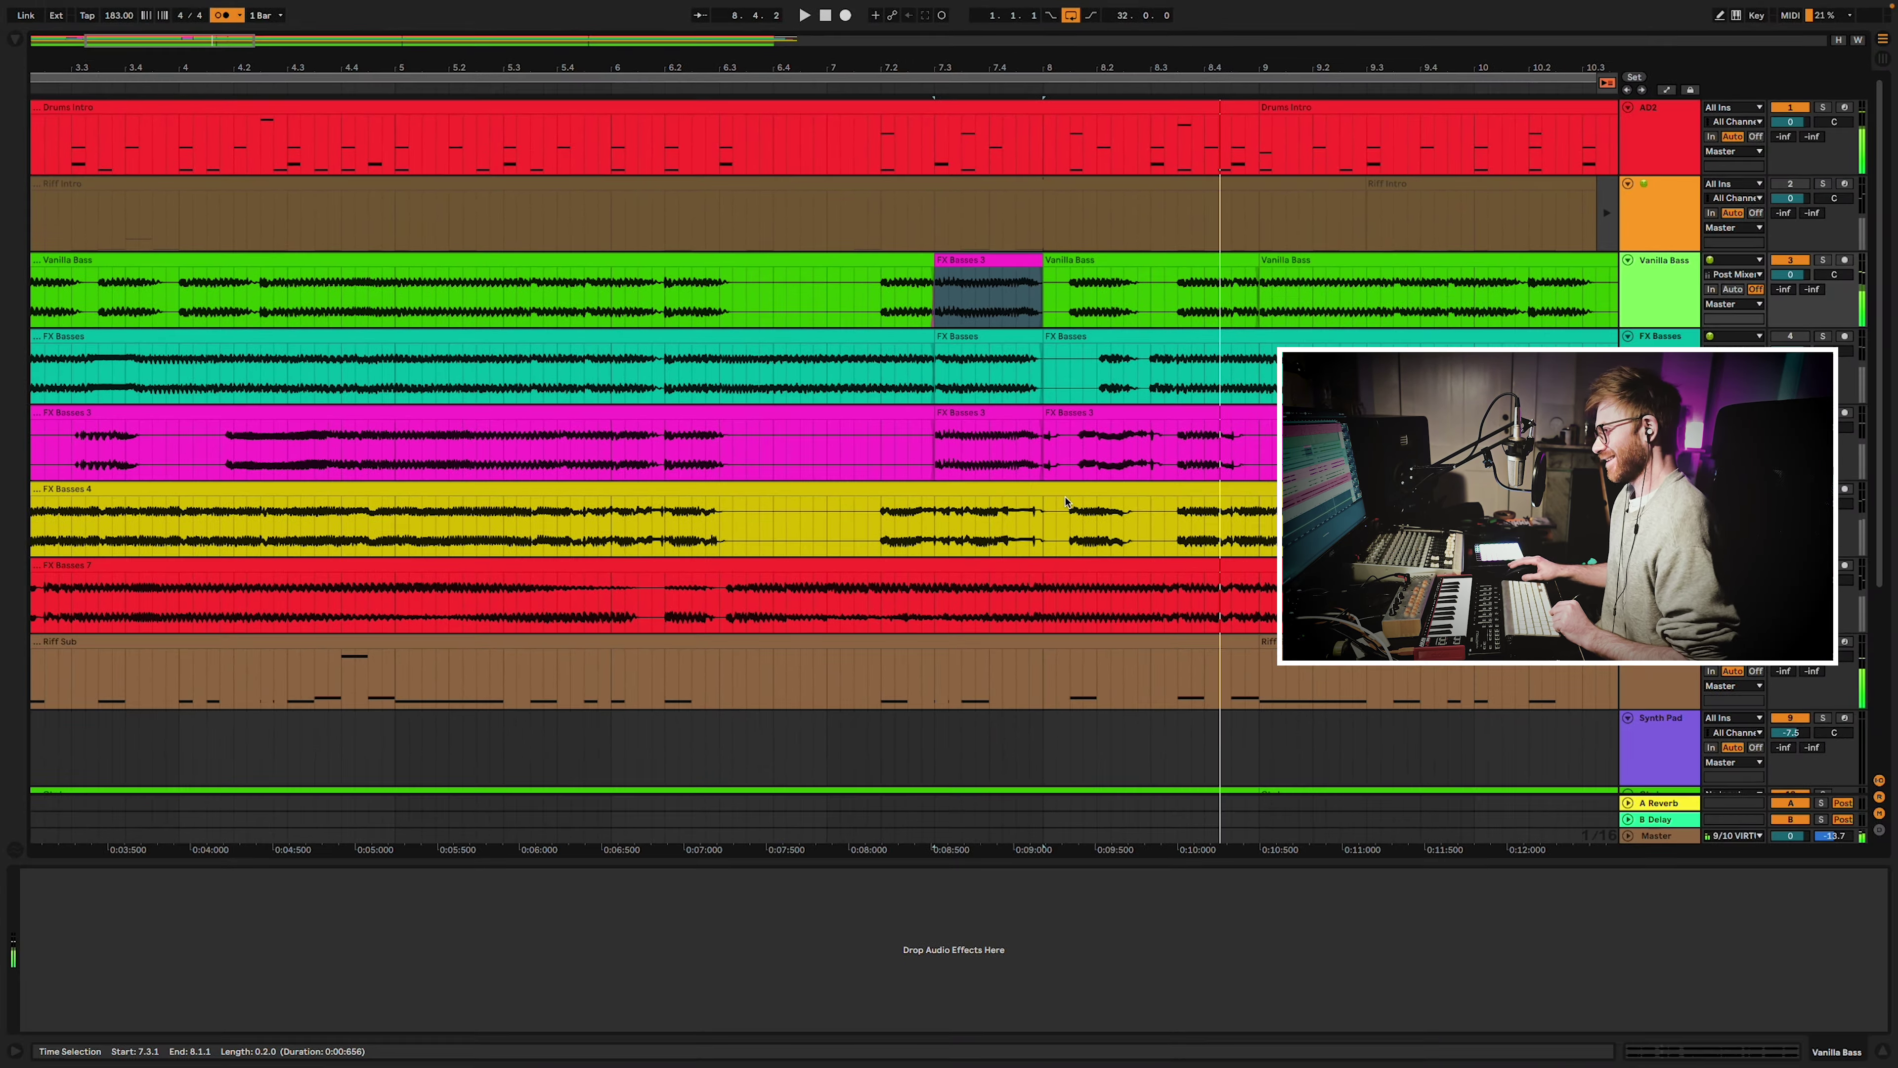
Try the FX Basses 7 slice from 8.1.1 to 8.1.3 on the Vanilla Bass track, play it back and undo the copy.
left_click(1048, 599)
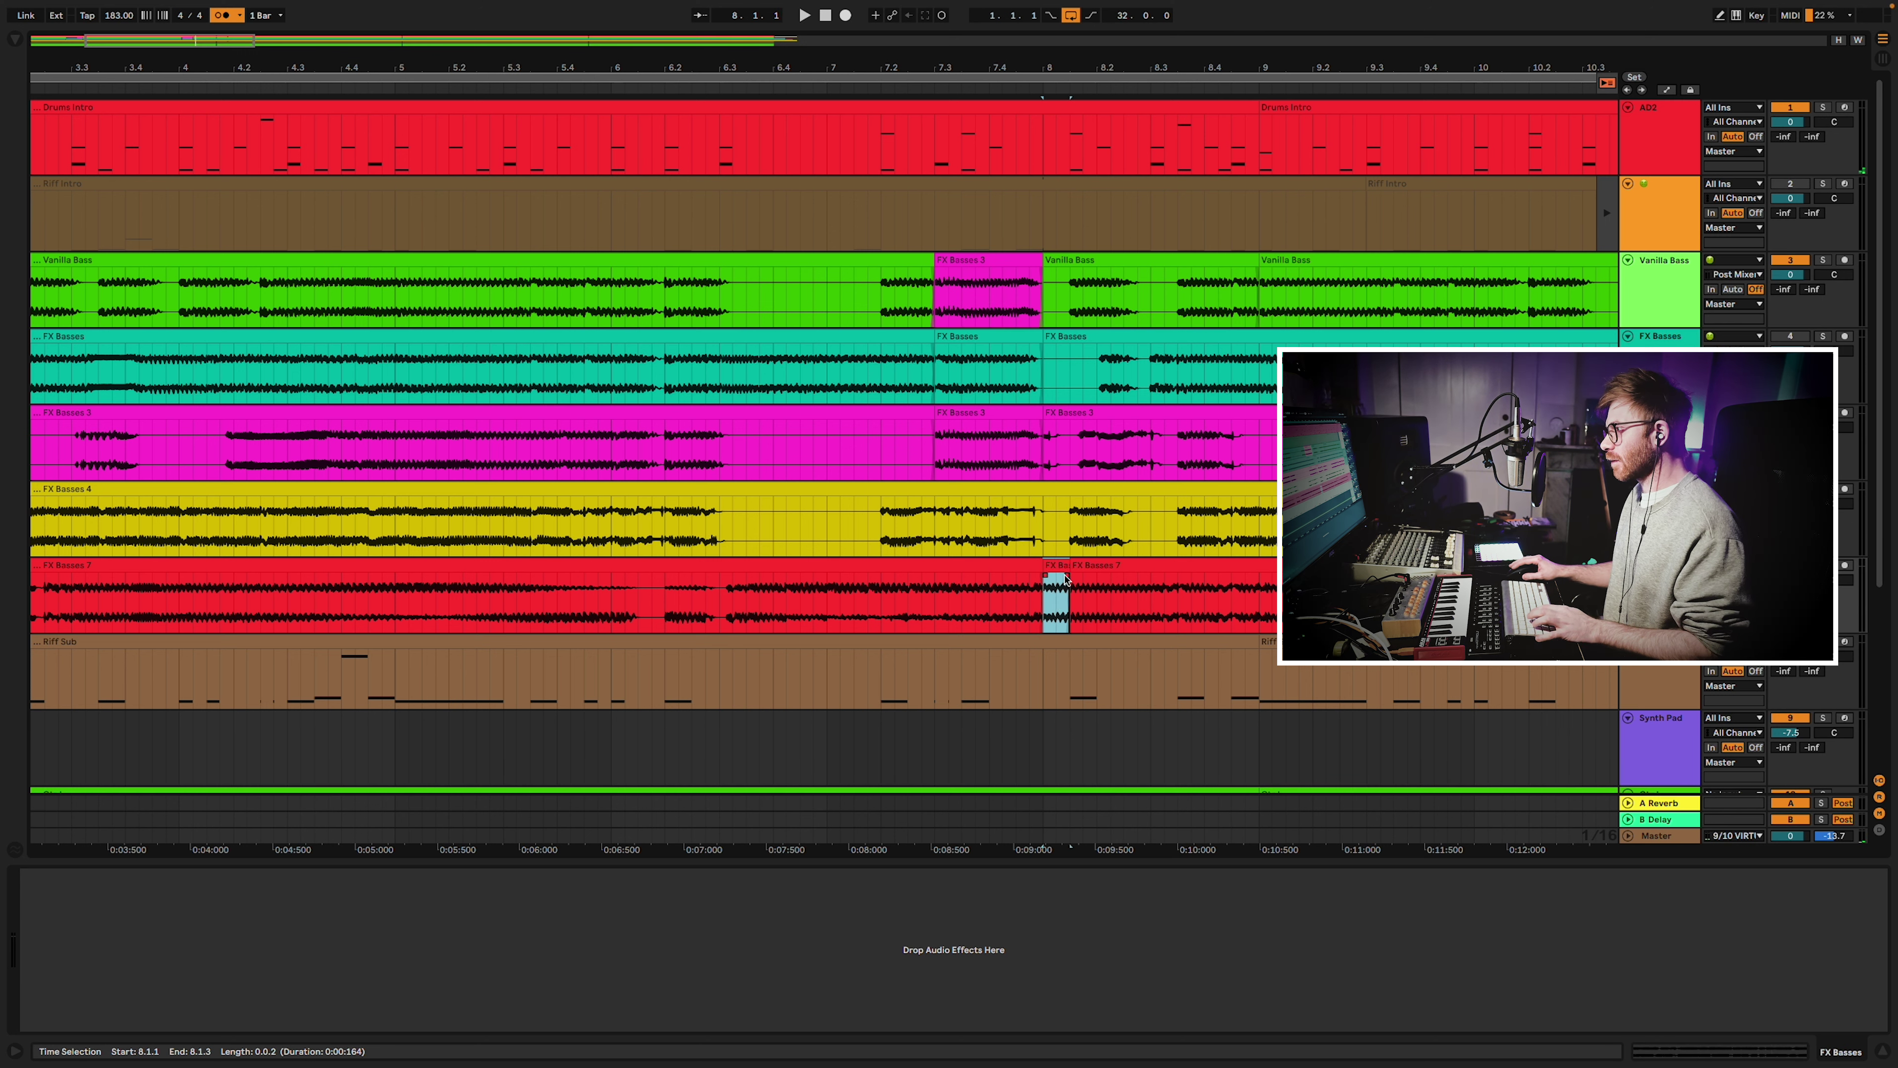
left_click_drag(1064, 570, 1056, 306)
left_click(1055, 312)
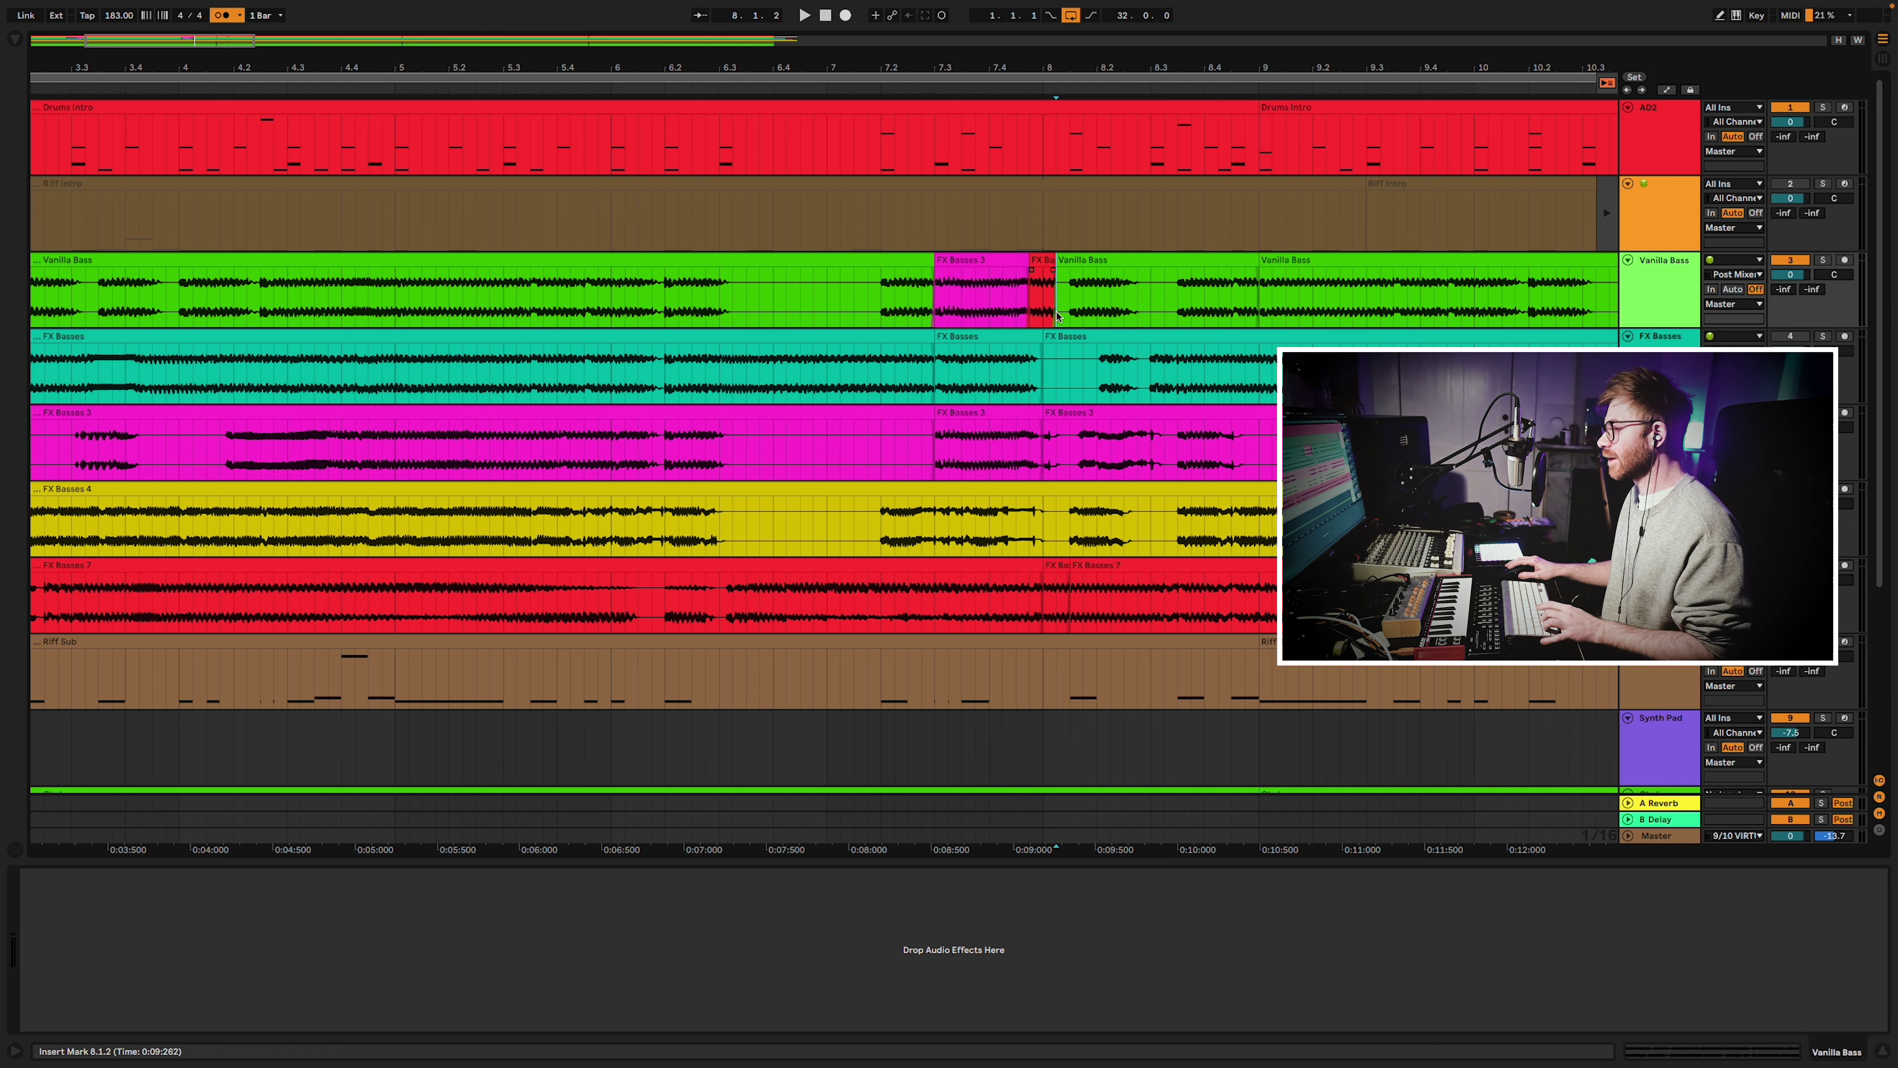
left_click_drag(1057, 567, 1056, 263)
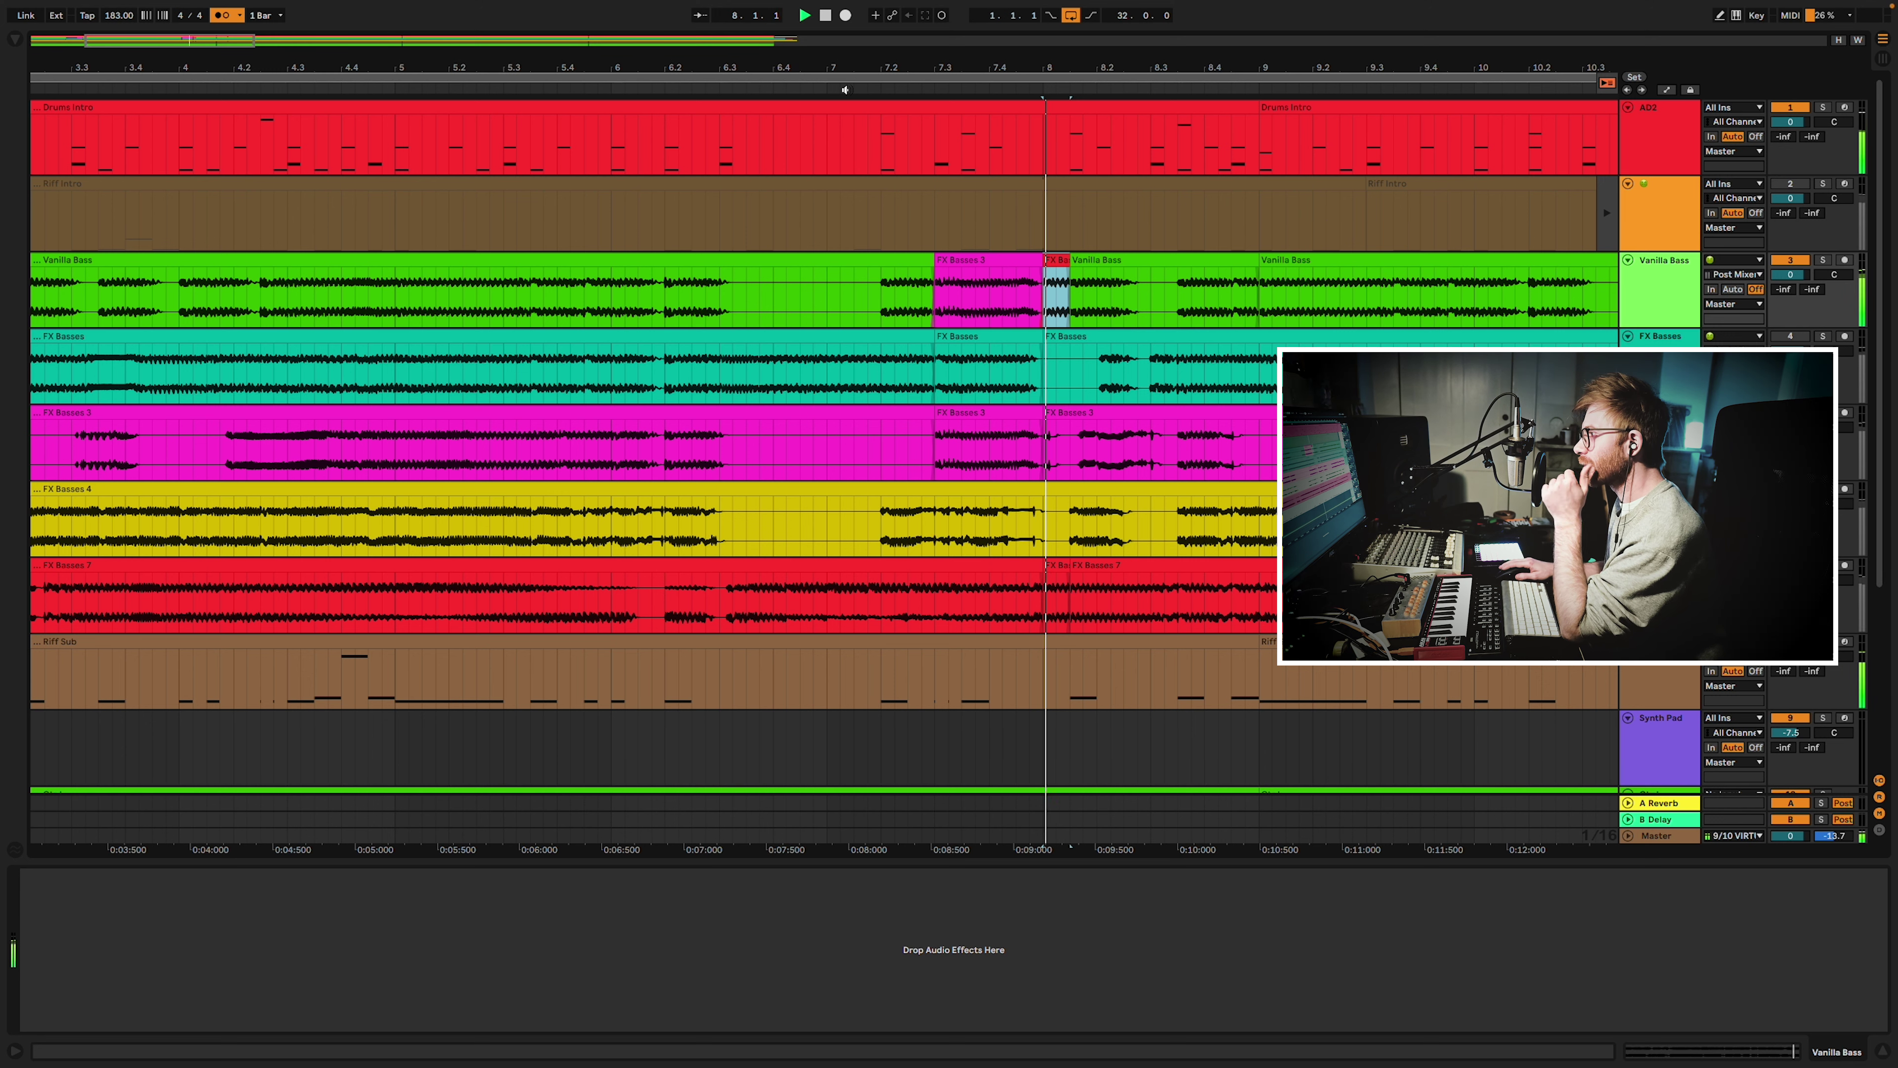
key("ctrl+z")
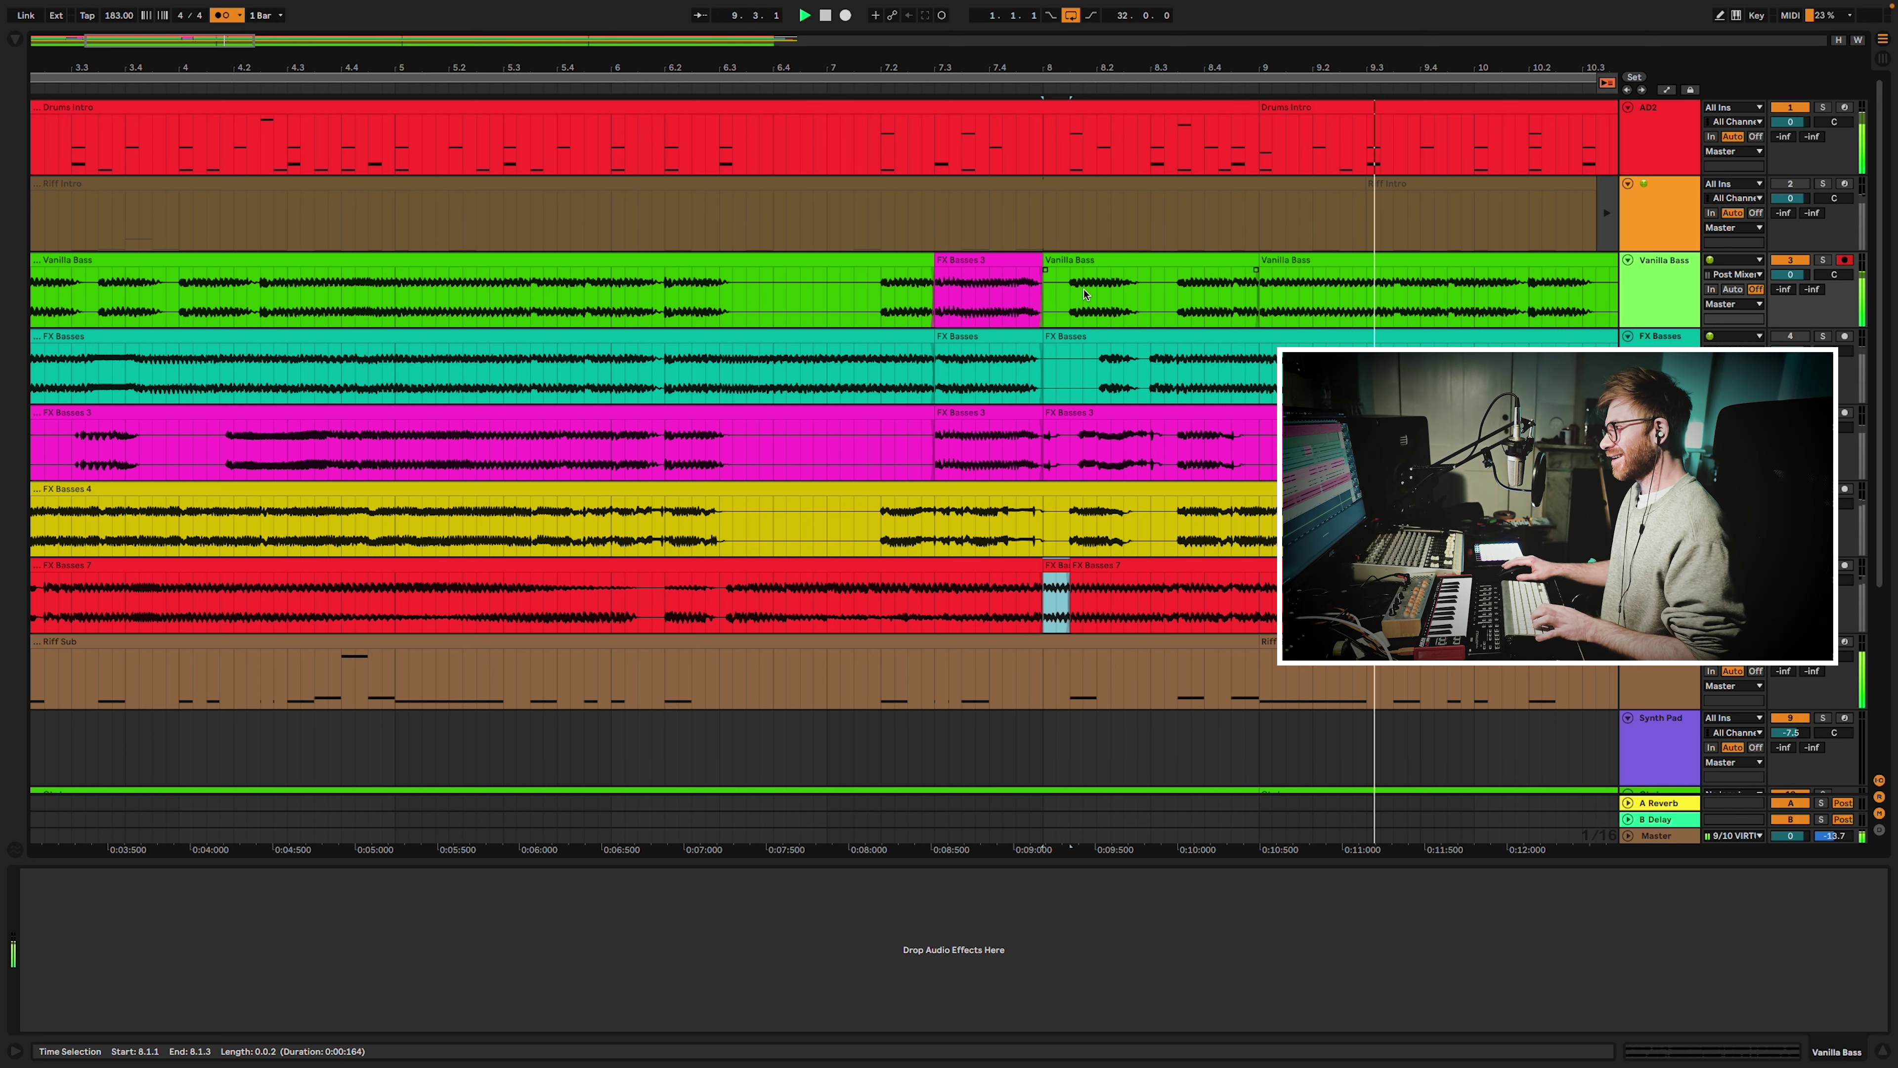
Try the FX Basses 4 section from 8.1.3 to 8.3.1 on the Vanilla Bass track, play it back and undo the copy.
left_click(861, 90)
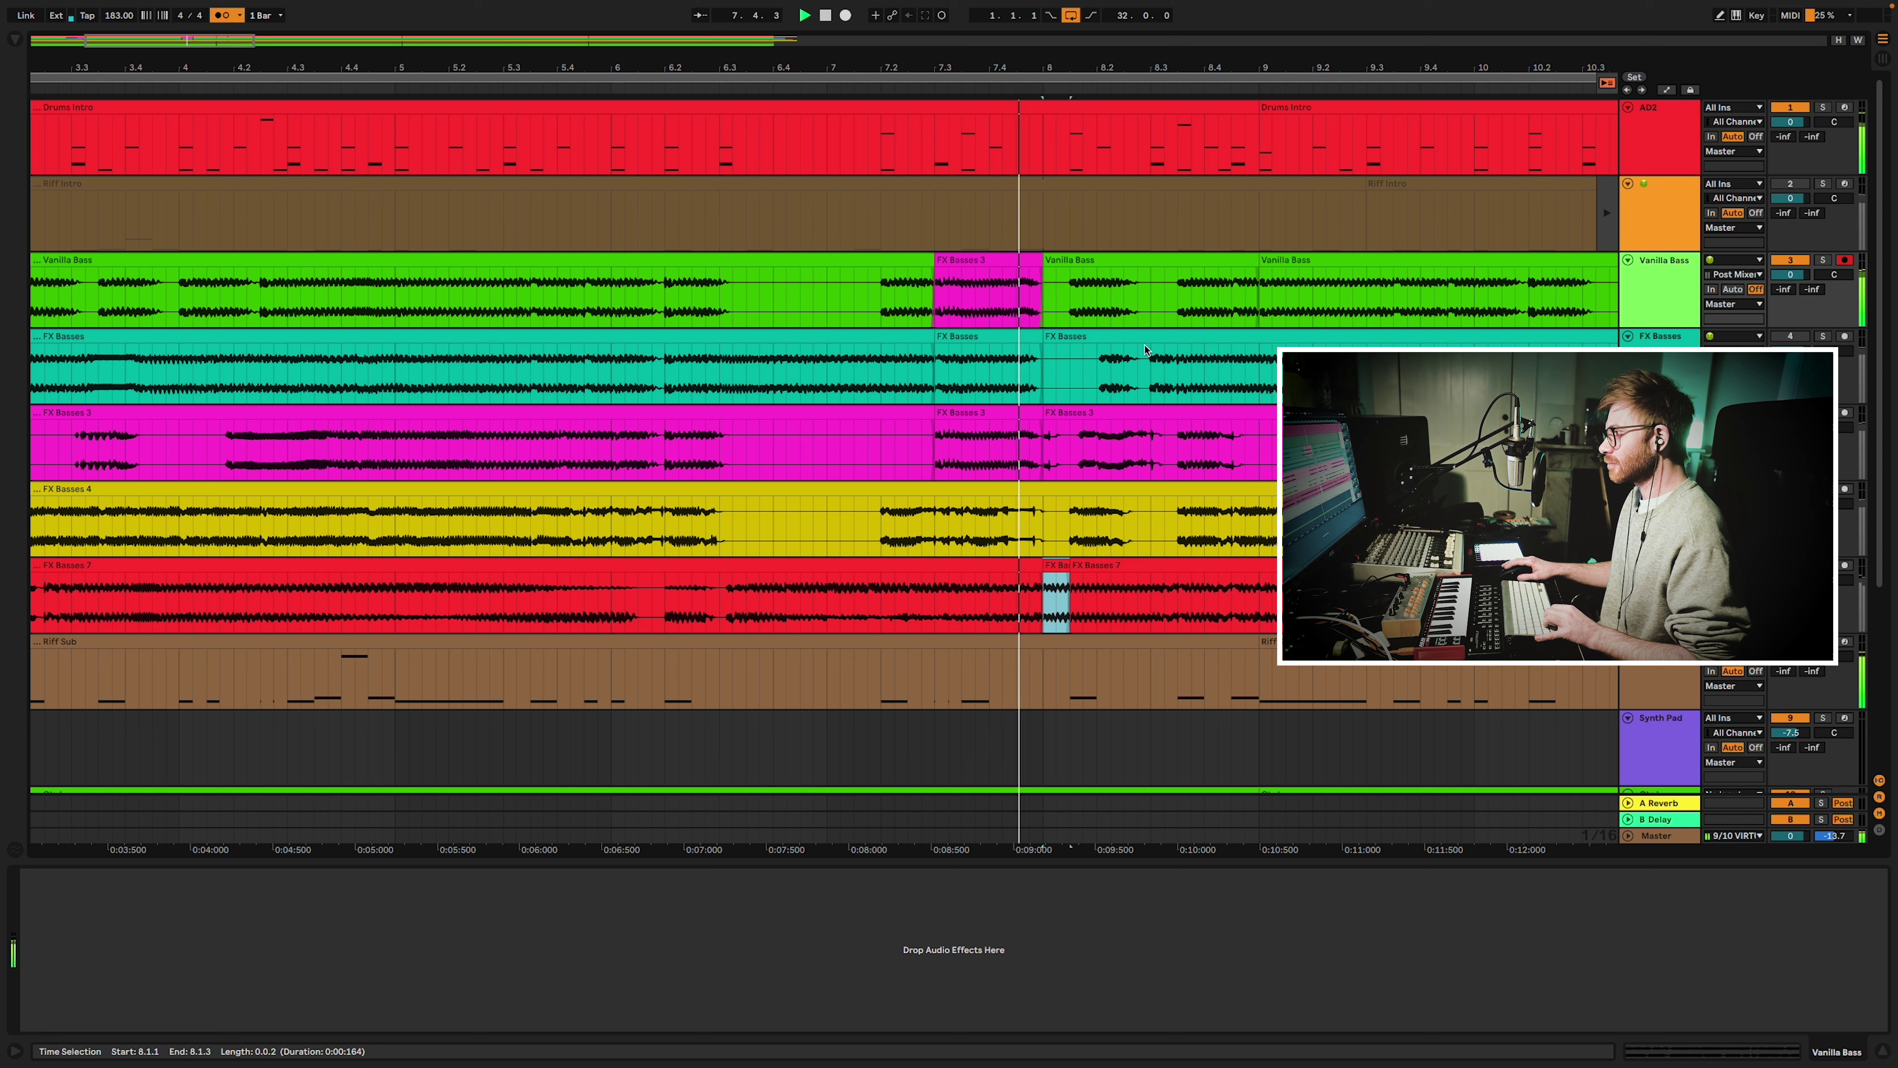
left_click(1093, 511)
left_click_drag(1149, 511, 1110, 274)
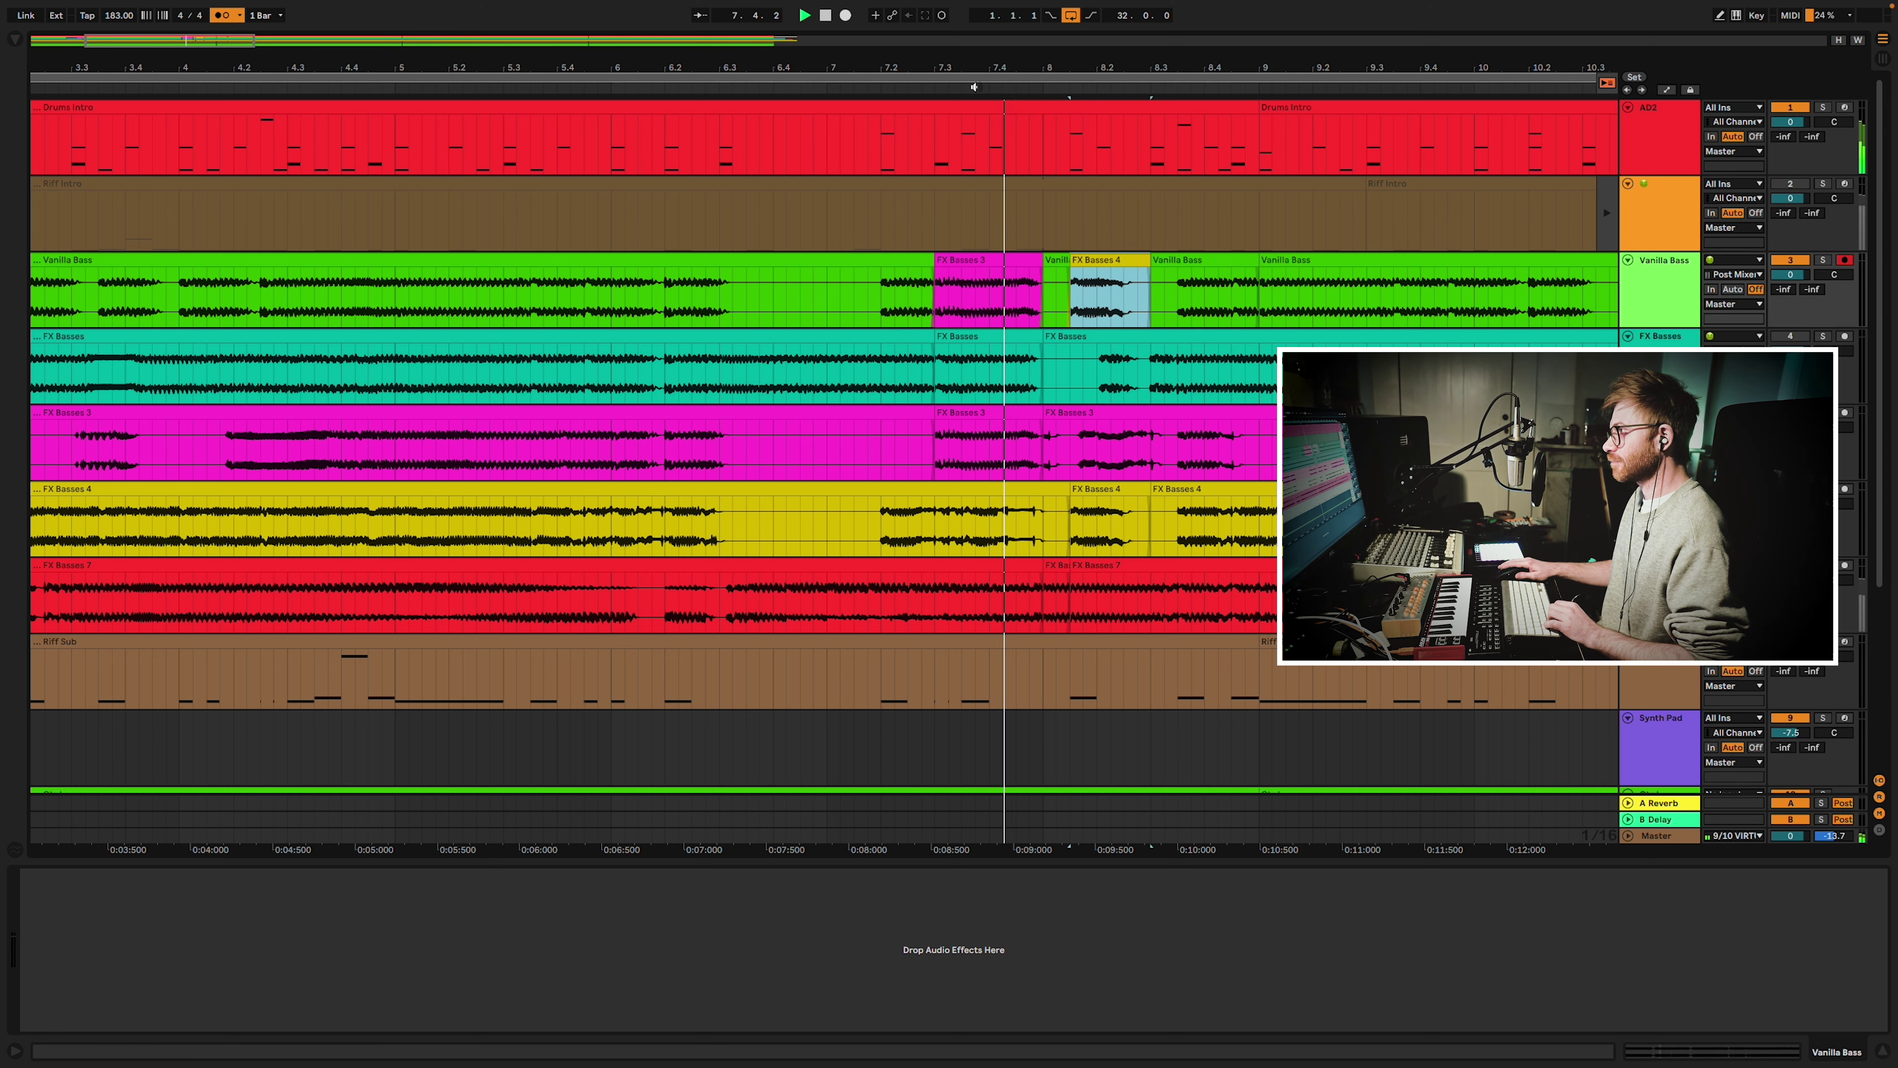
key("space")
key("ctrl+z")
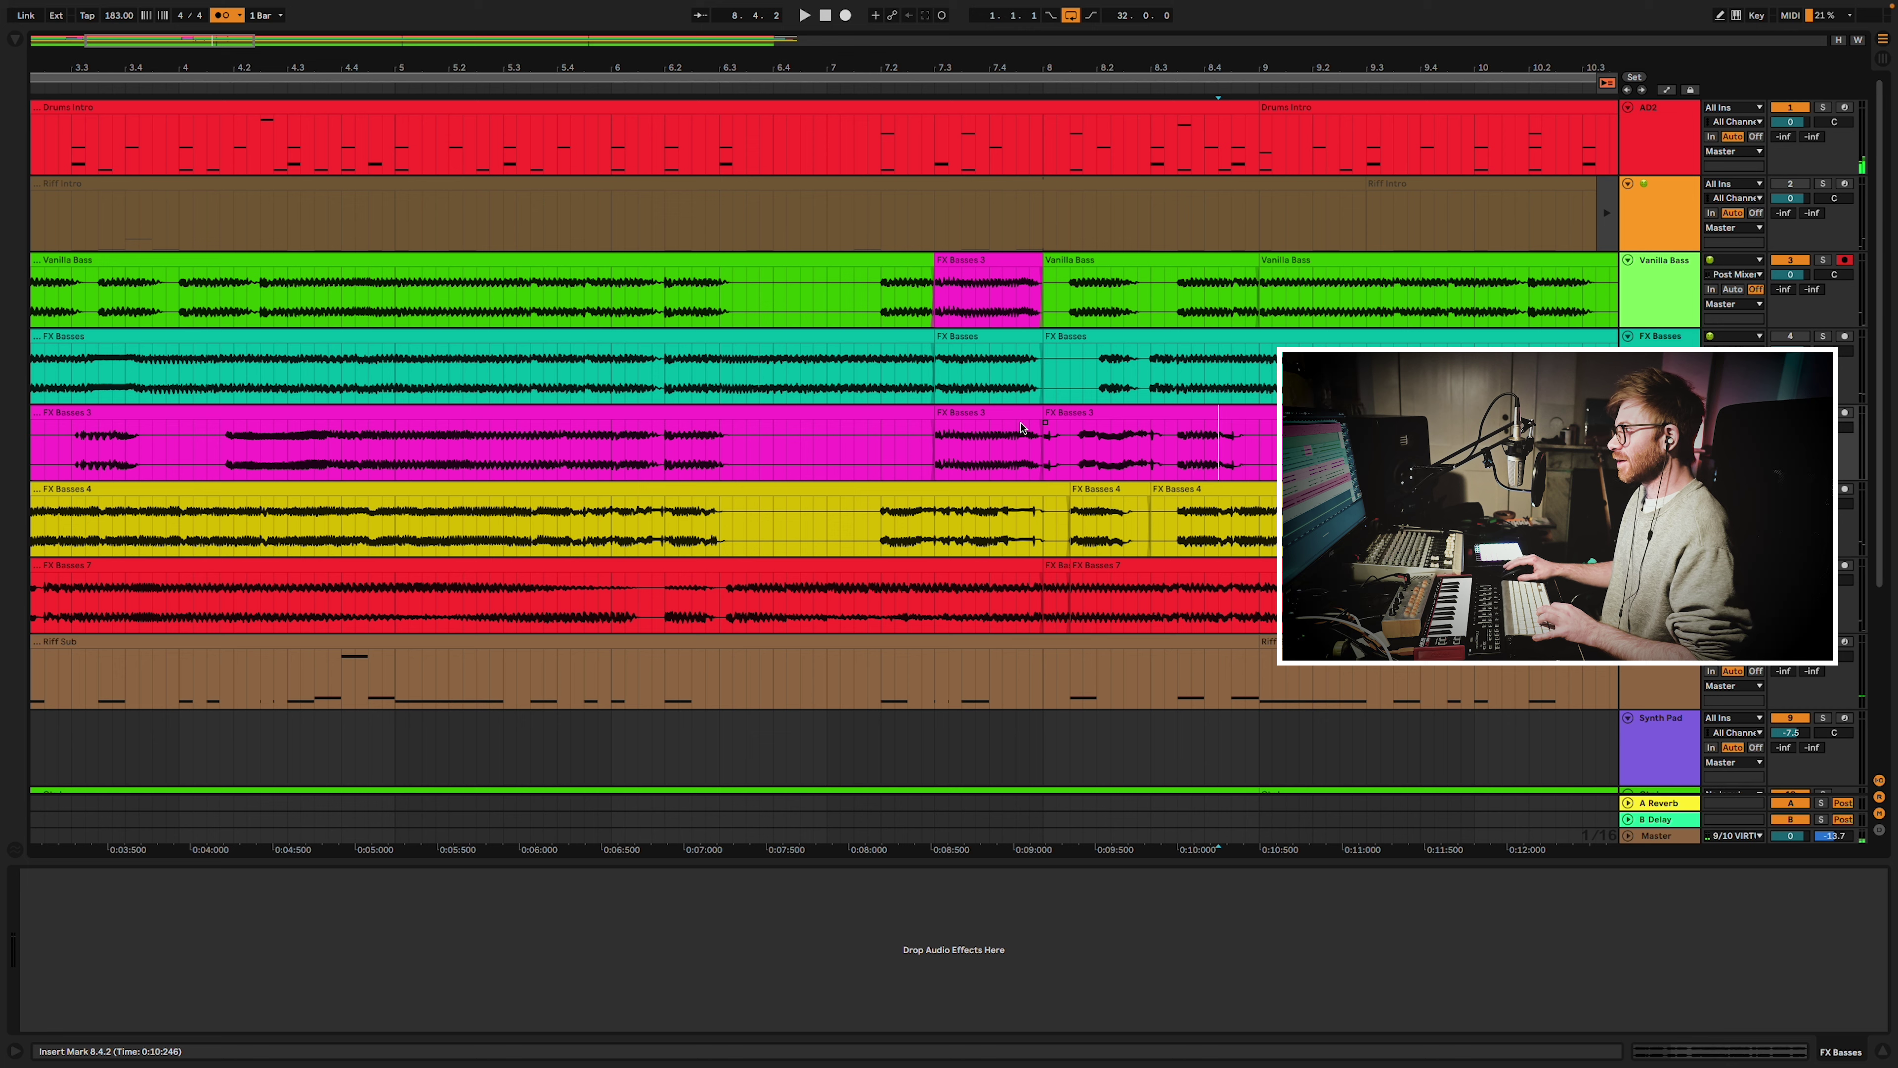
Copy the red FX Basses sections from 8.3.1 to 9.1.1 and 11.4.1 to 12.1.1 onto the Vanilla Bass track and play them back.
left_click_drag(1168, 610, 1188, 331)
left_click_drag(715, 177, 733, 51)
scroll(377, 54, "up", 5)
left_click(263, 76)
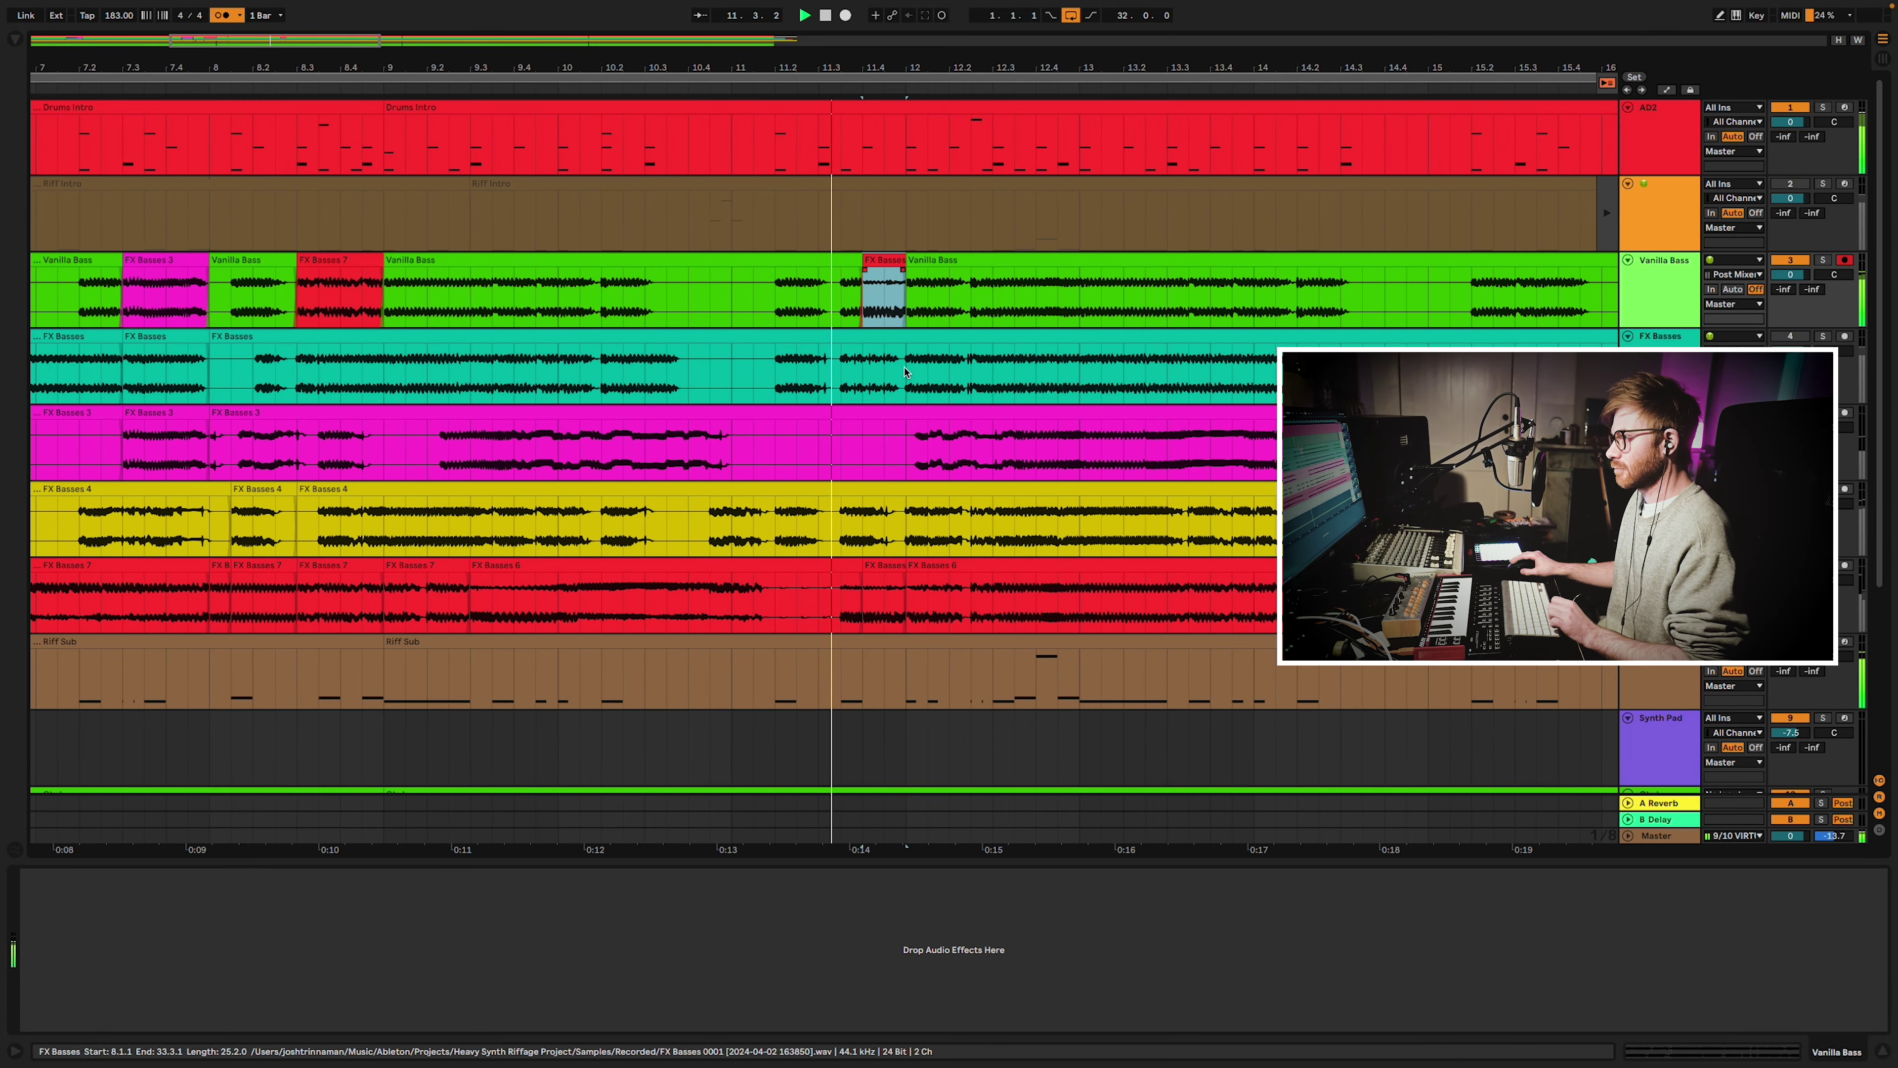
left_click(884, 619)
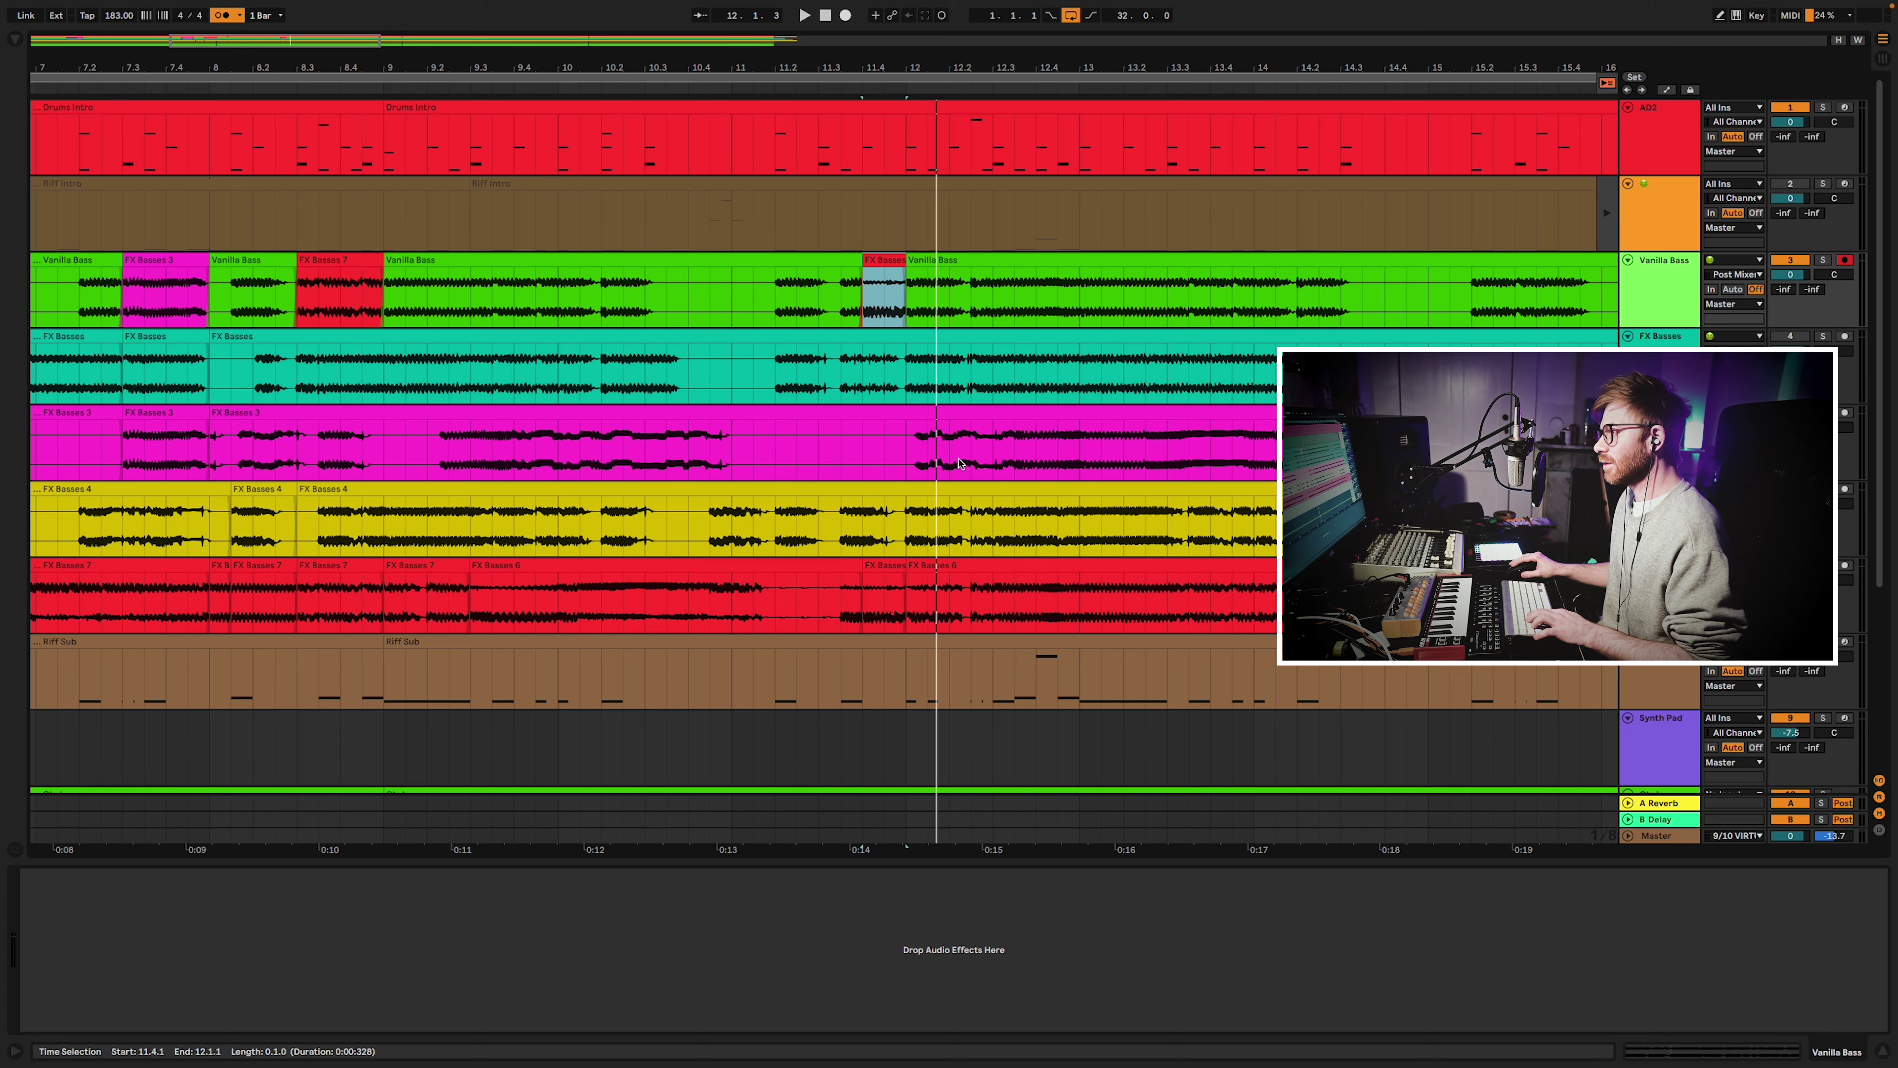
Copy the teal FX Basses slice from 11.3.3 to 11.4.3 onto the Vanilla Bass track at 12.4.1 and play it back.
left_click(949, 451)
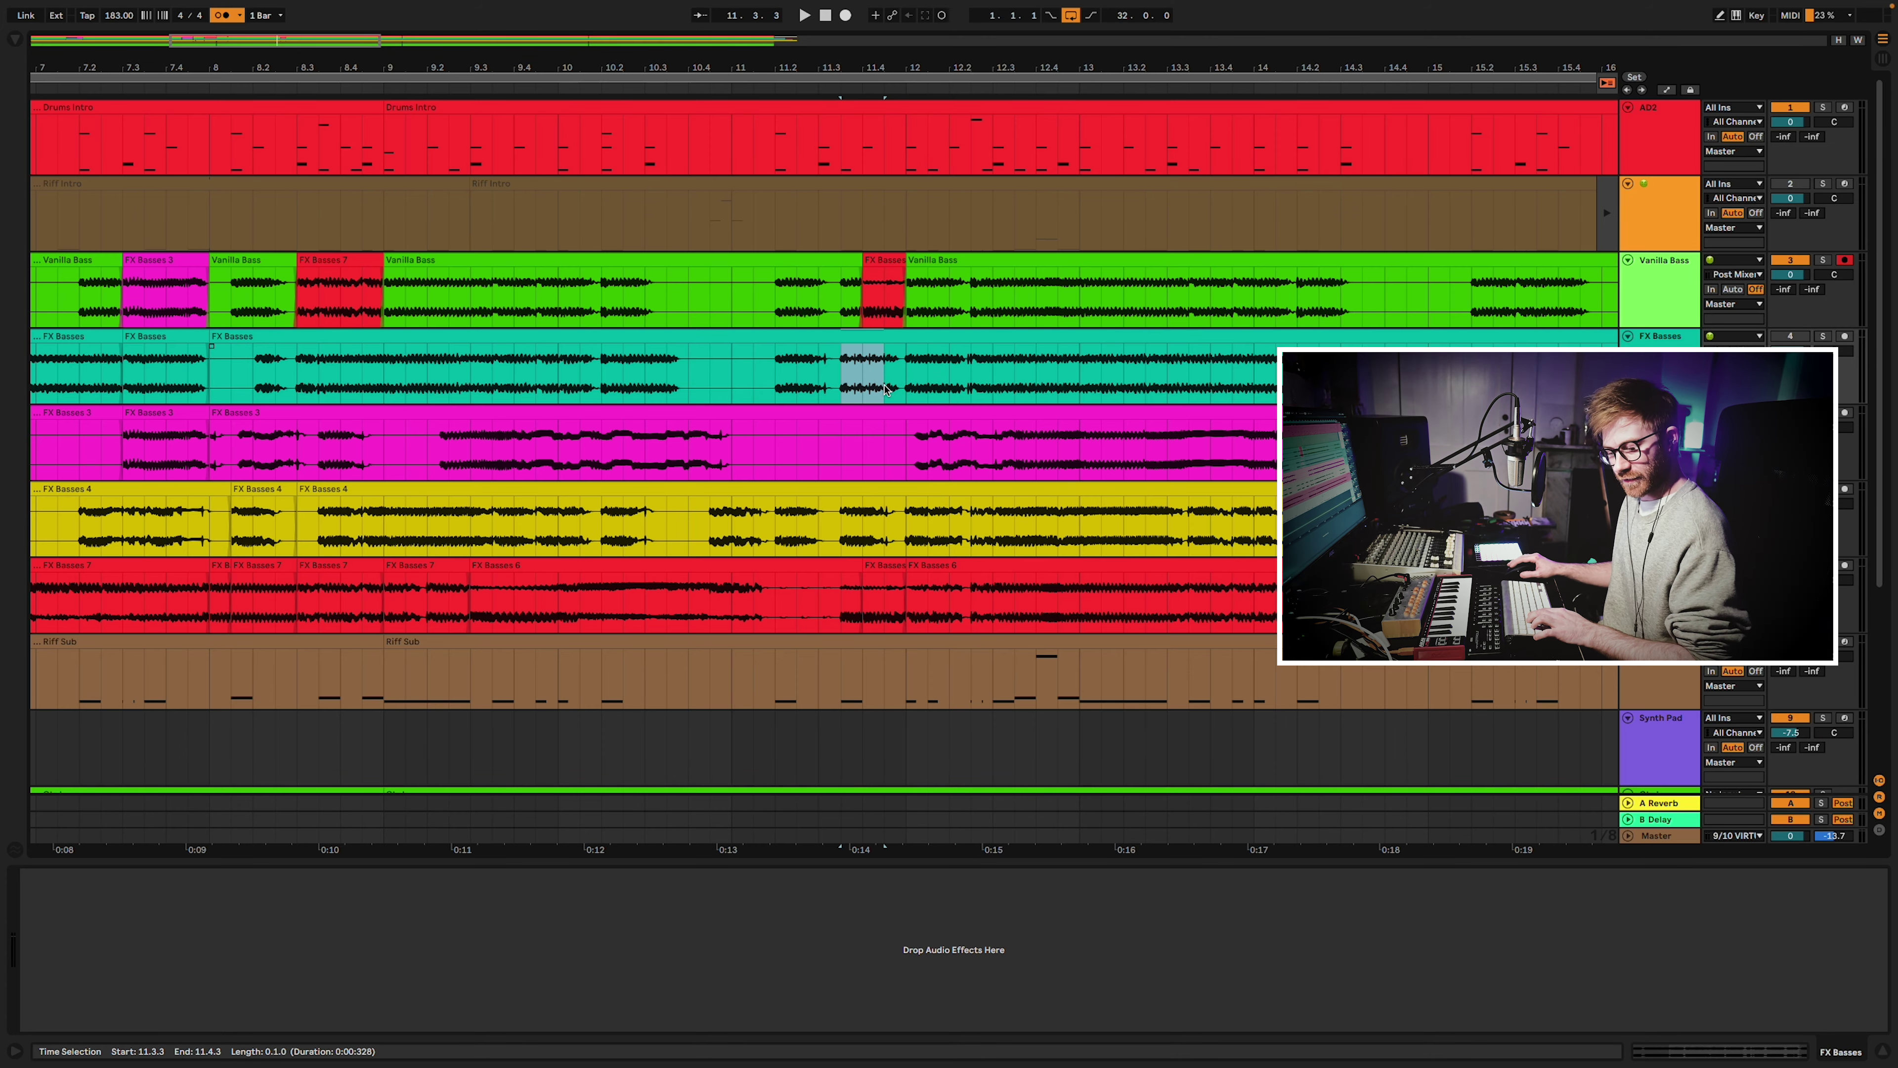
left_click_drag(863, 350, 1065, 283)
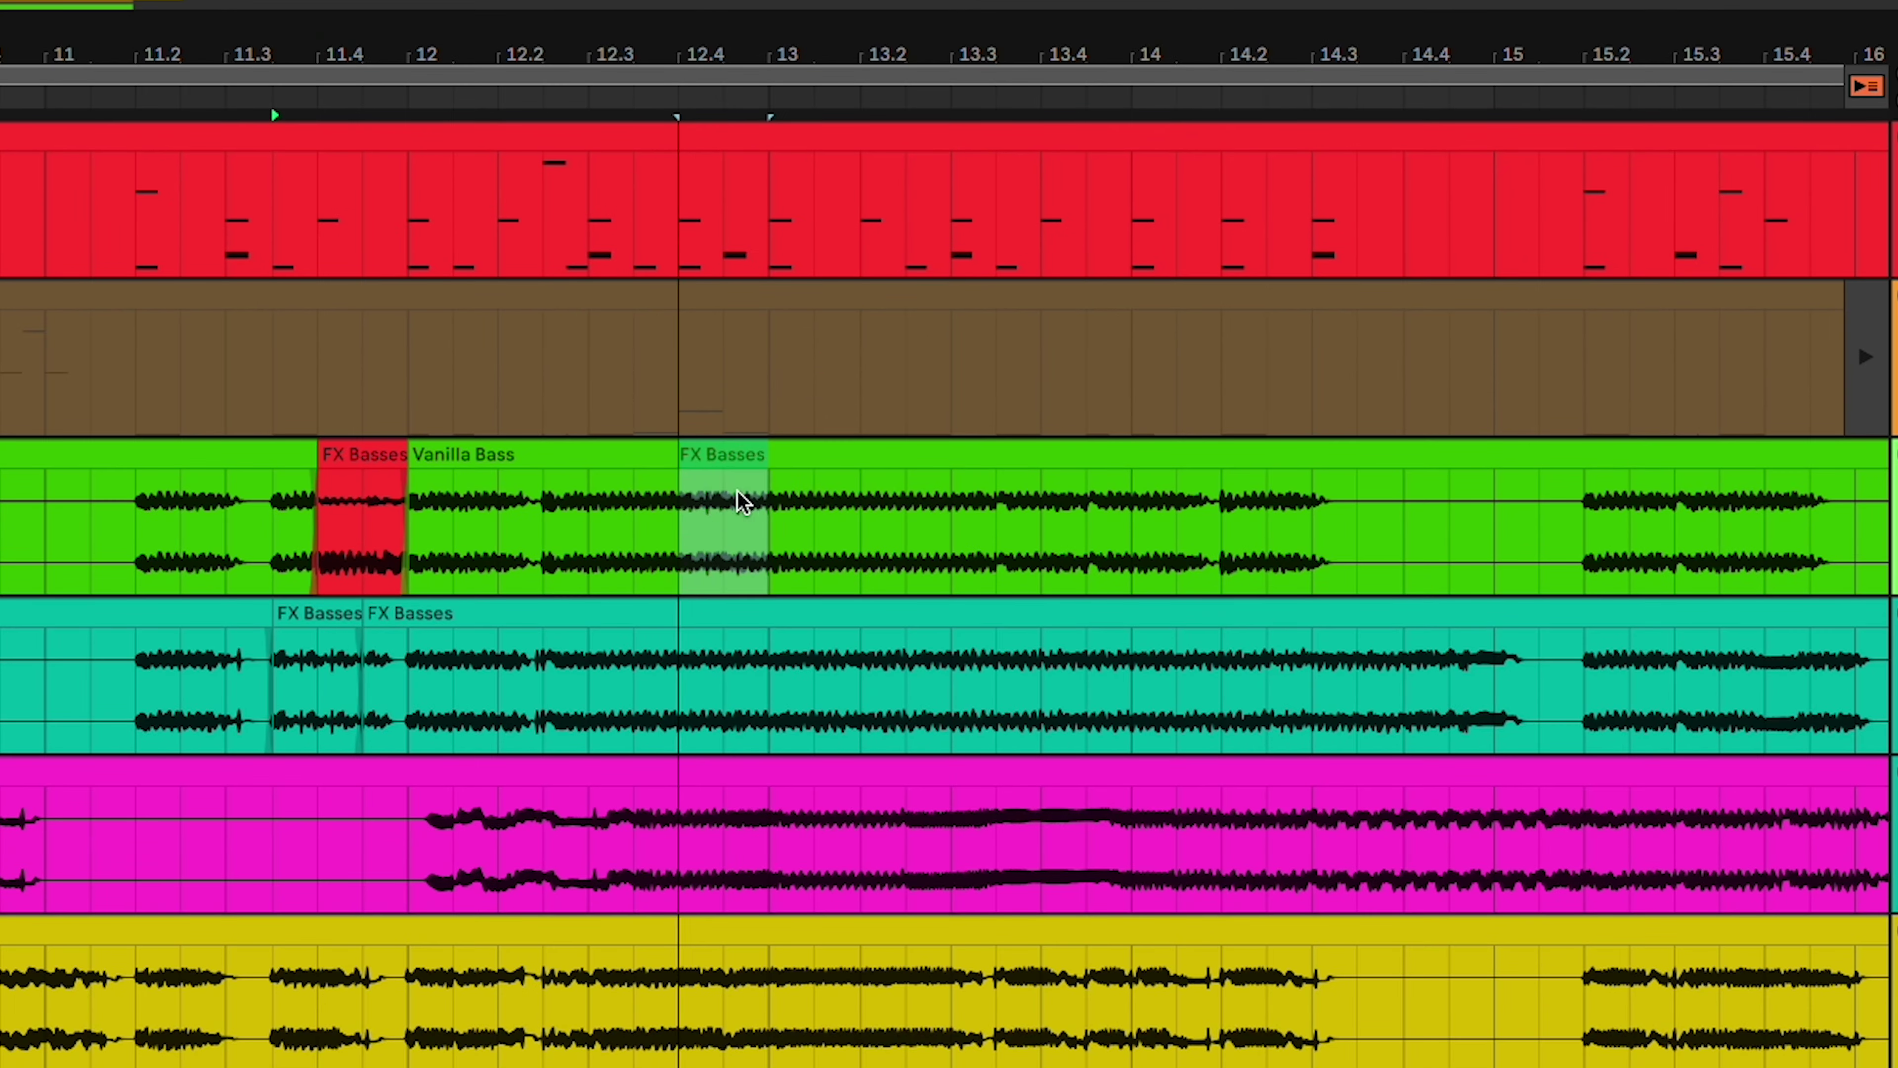
left_click_drag(741, 501, 742, 501)
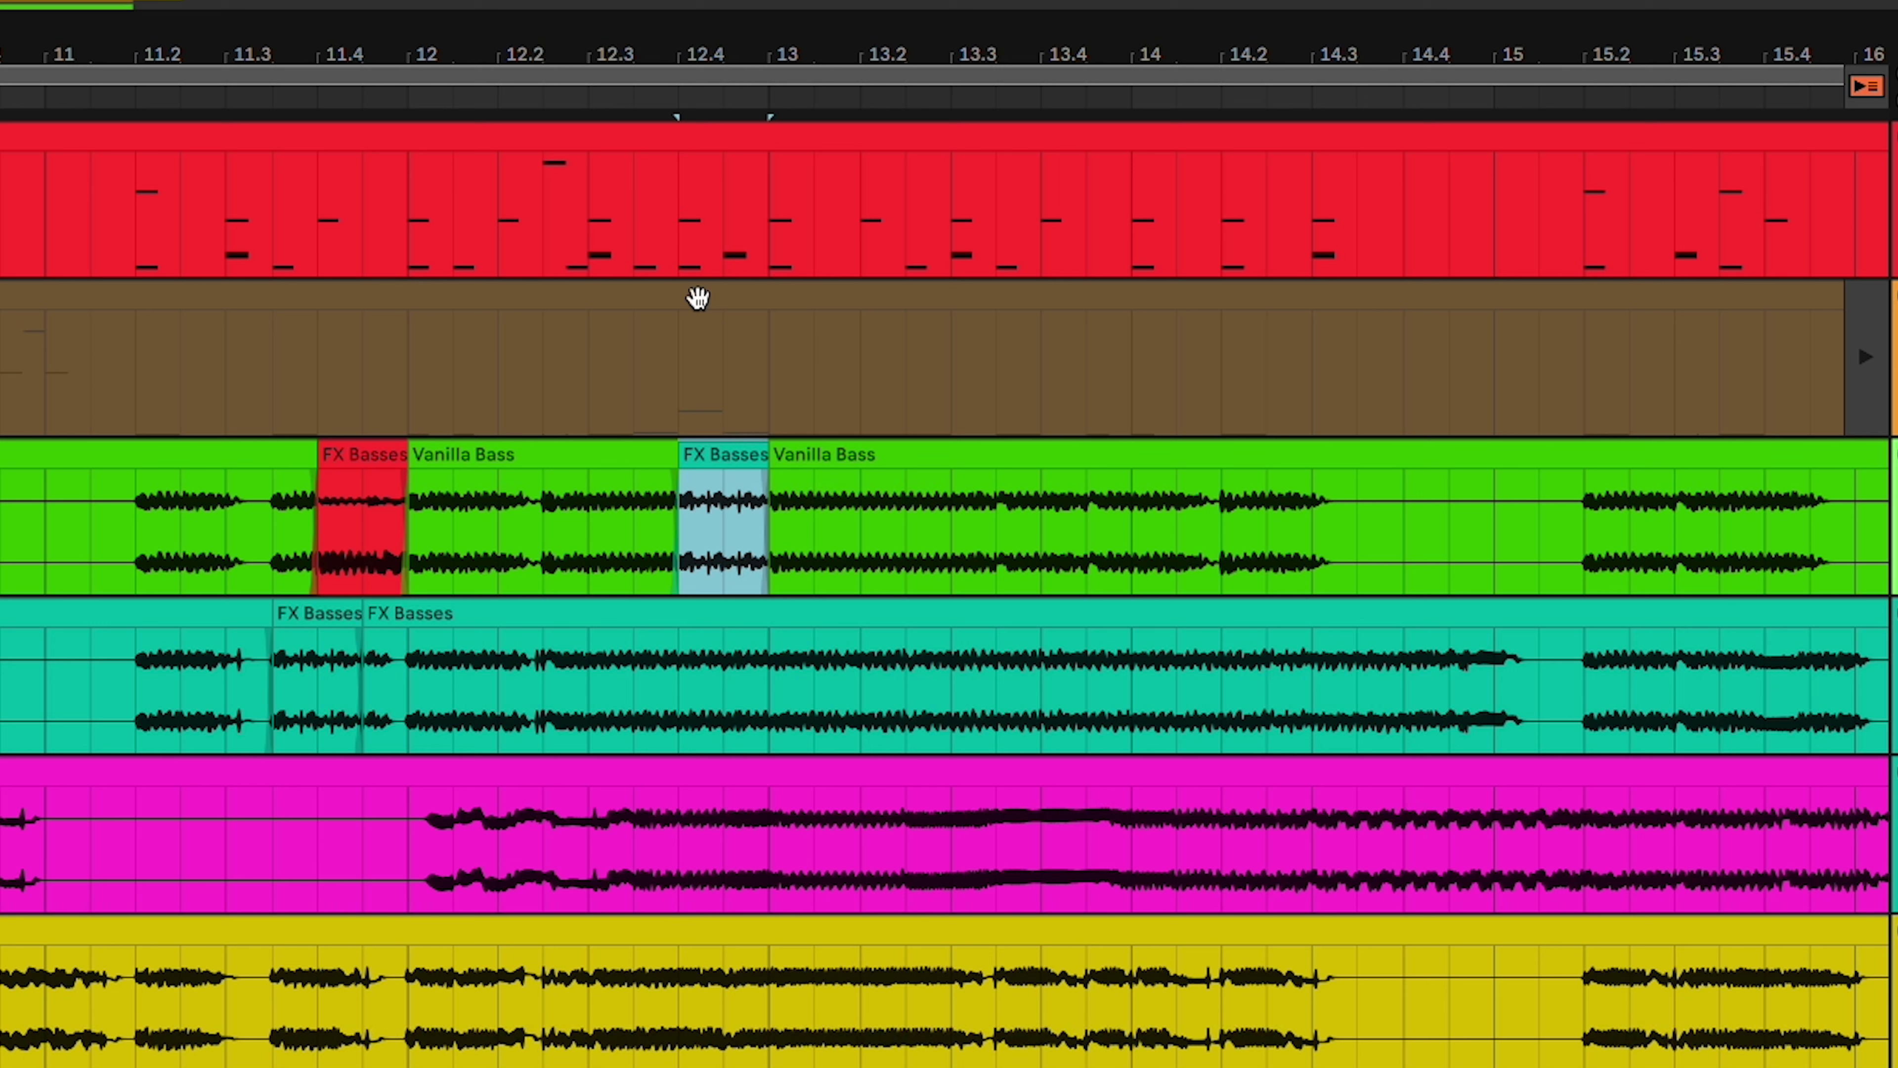
left_click(493, 99)
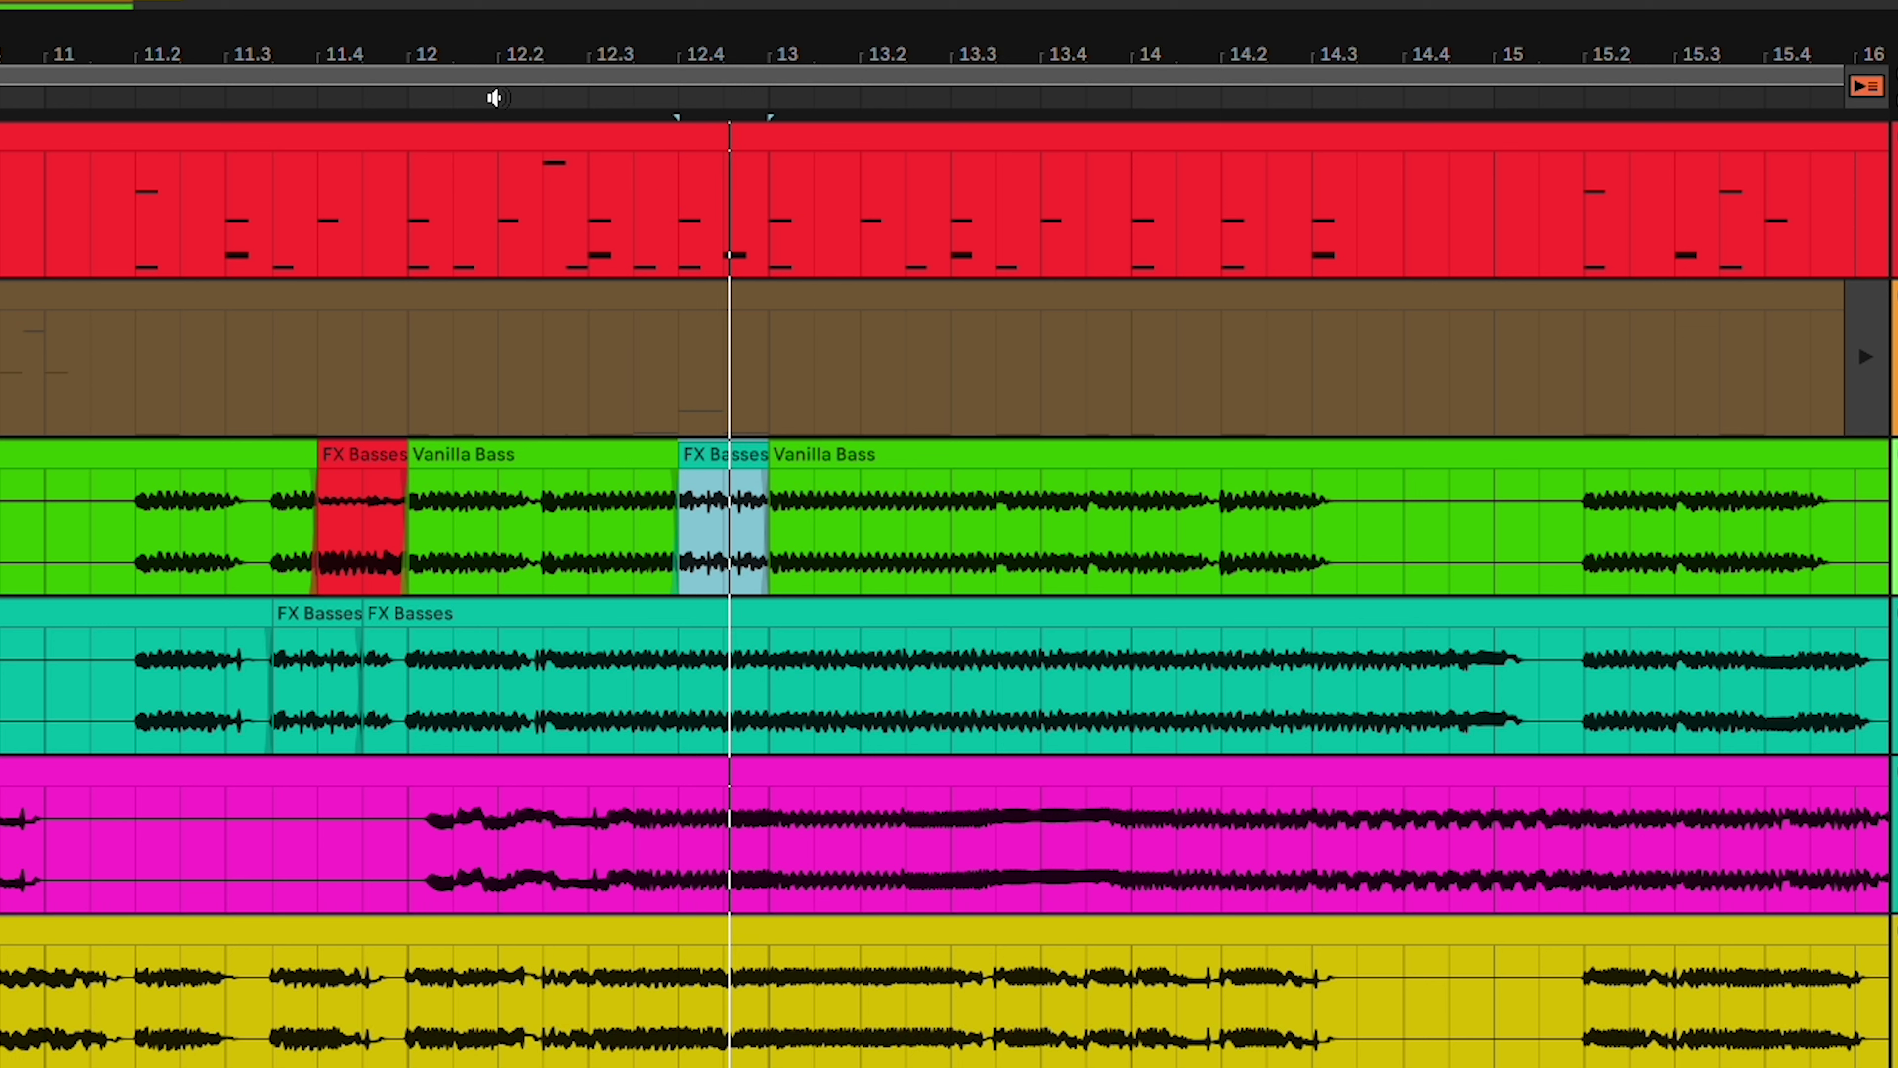
left_click(296, 101)
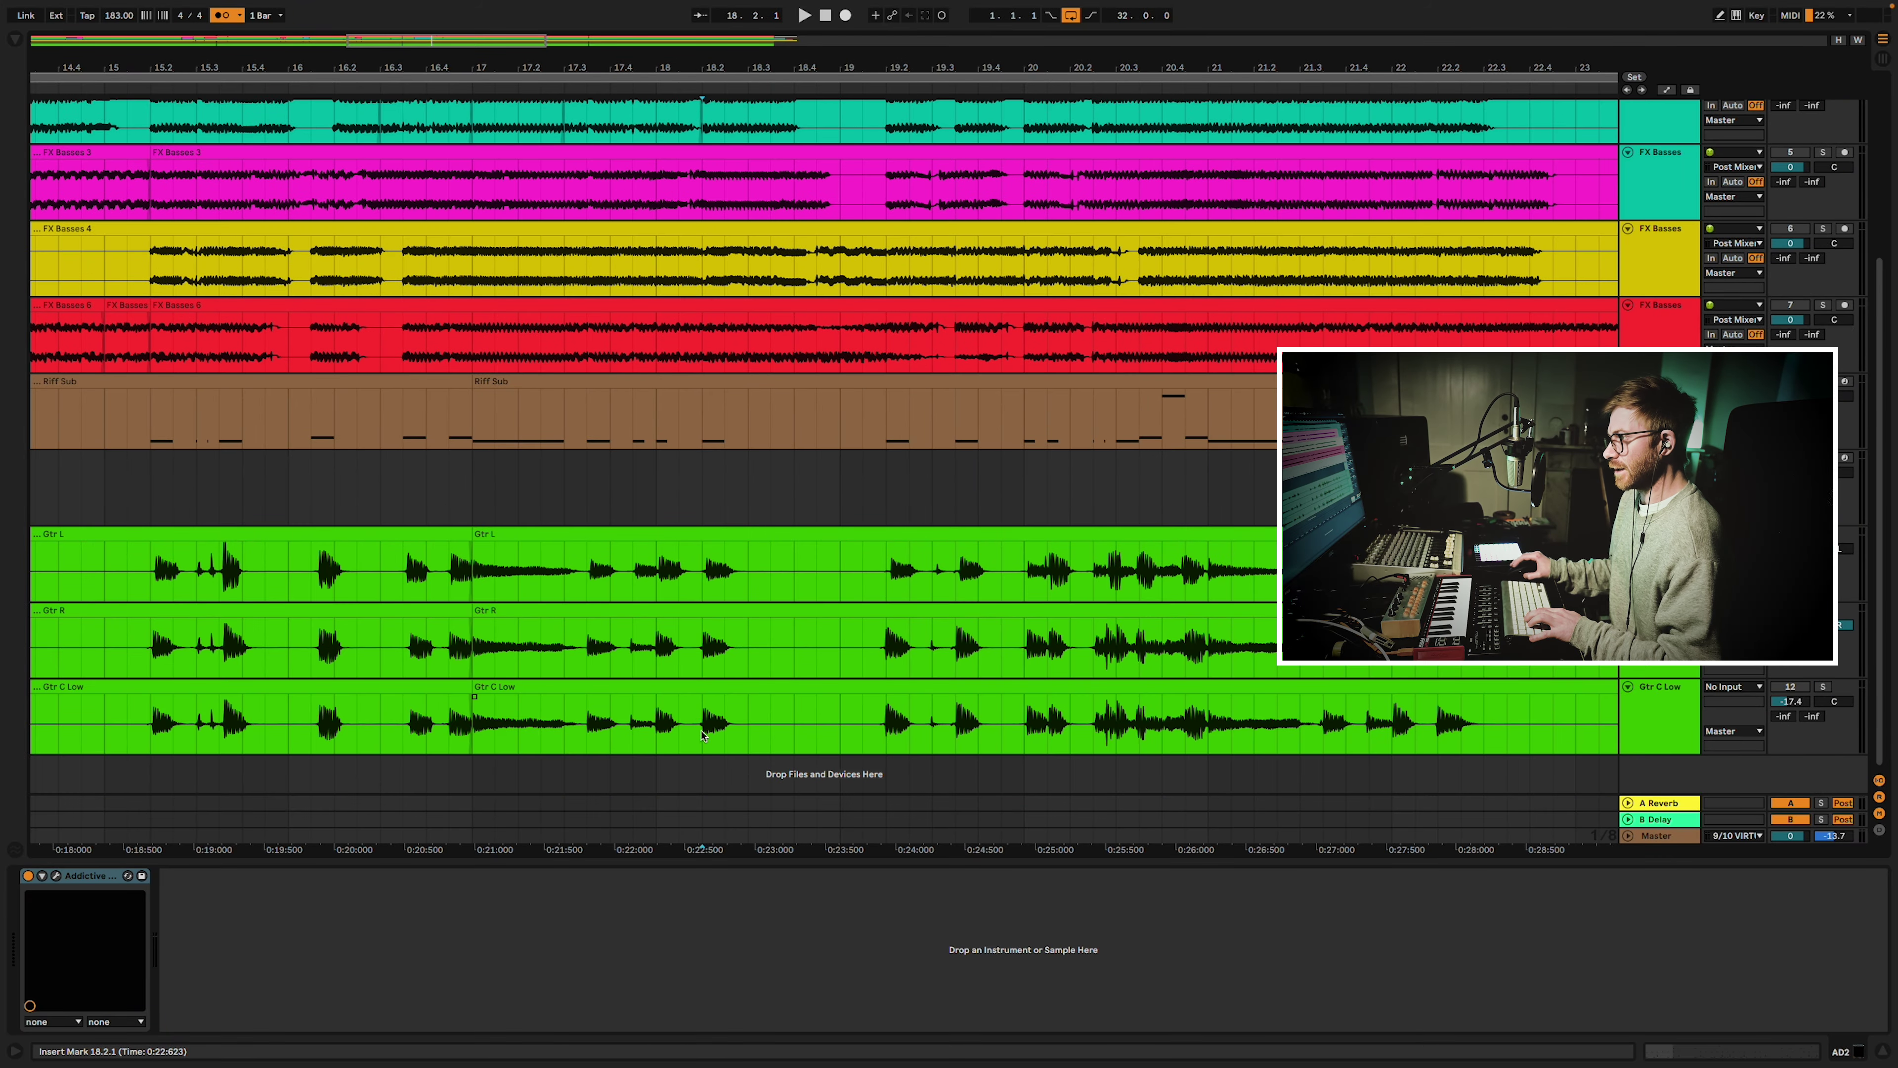
left_click_drag(702, 735, 762, 559)
key("super+e")
key("super+z")
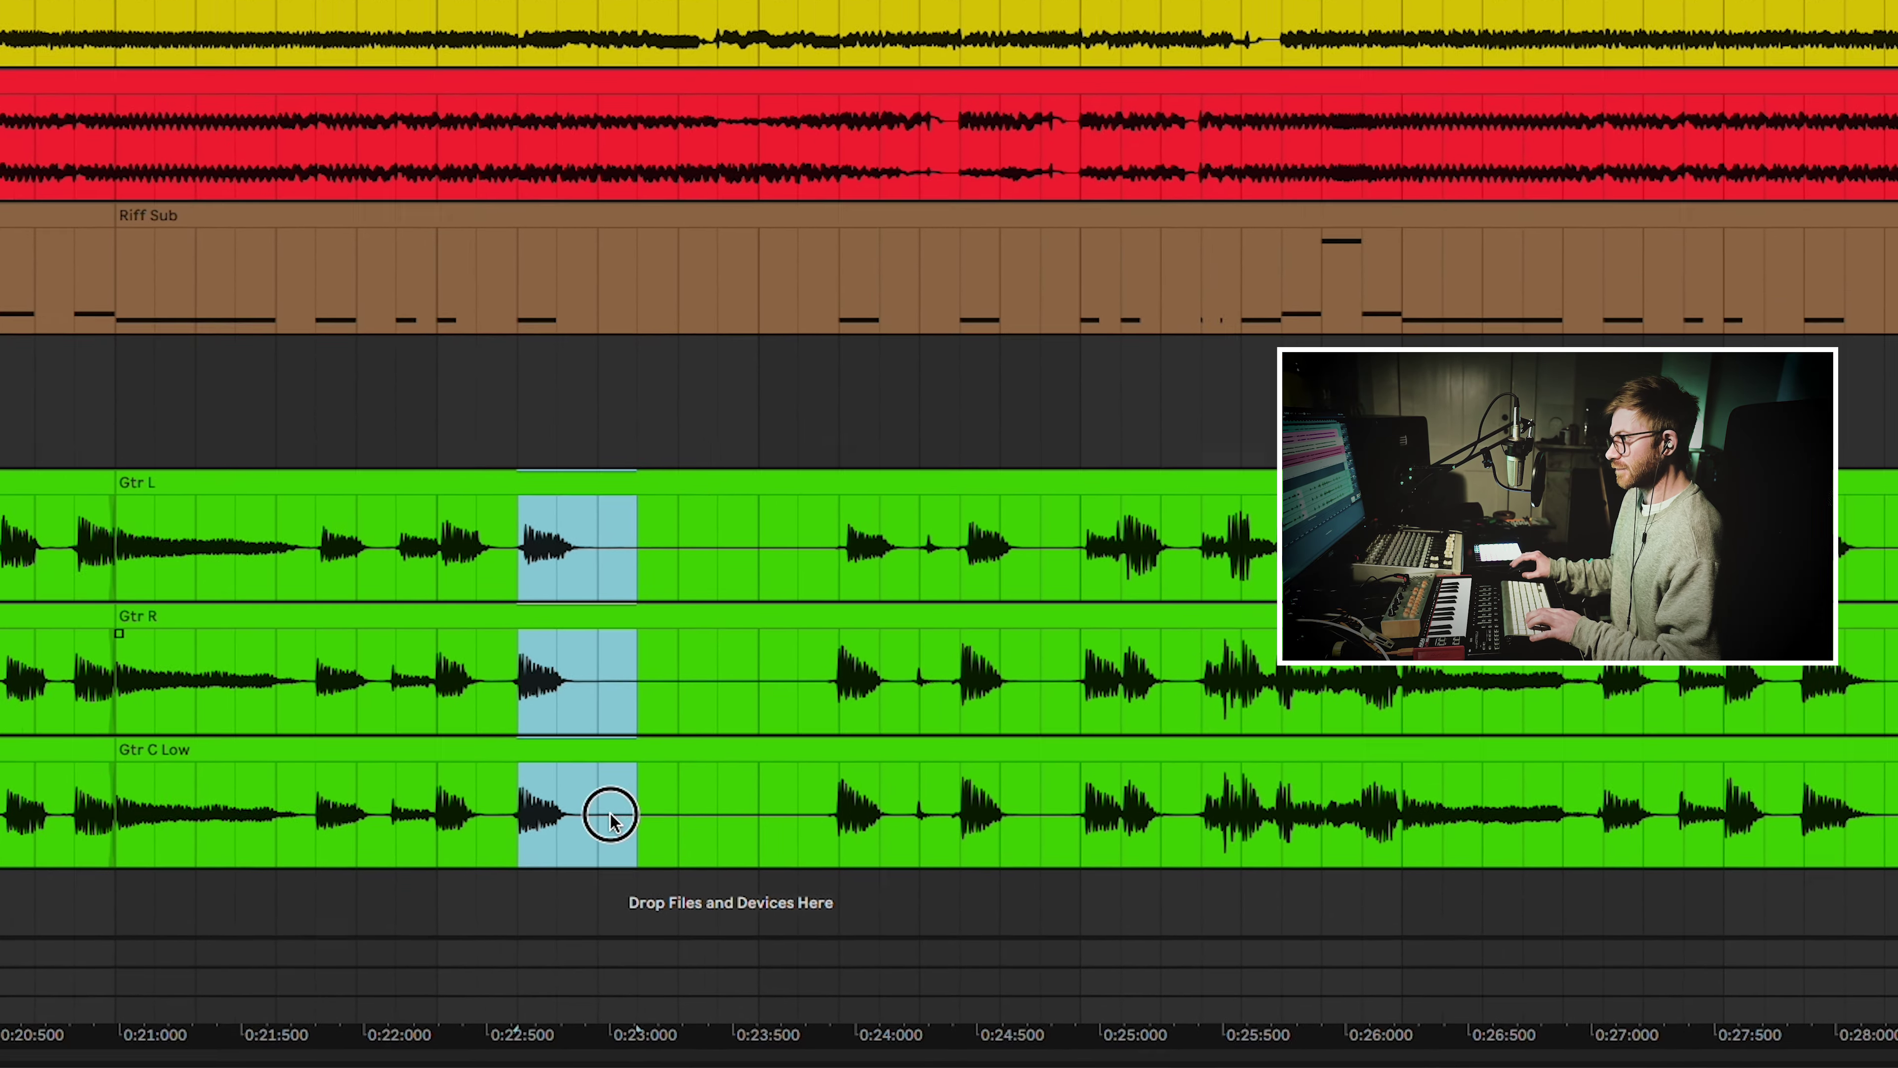
Split out the guitar hit from 18.2.1 to 18.3.1 on all three guitar tracks, copy it to 18.4.3 and play it back.
left_click(610, 815)
left_click_drag(591, 845, 513, 557)
key("super+e")
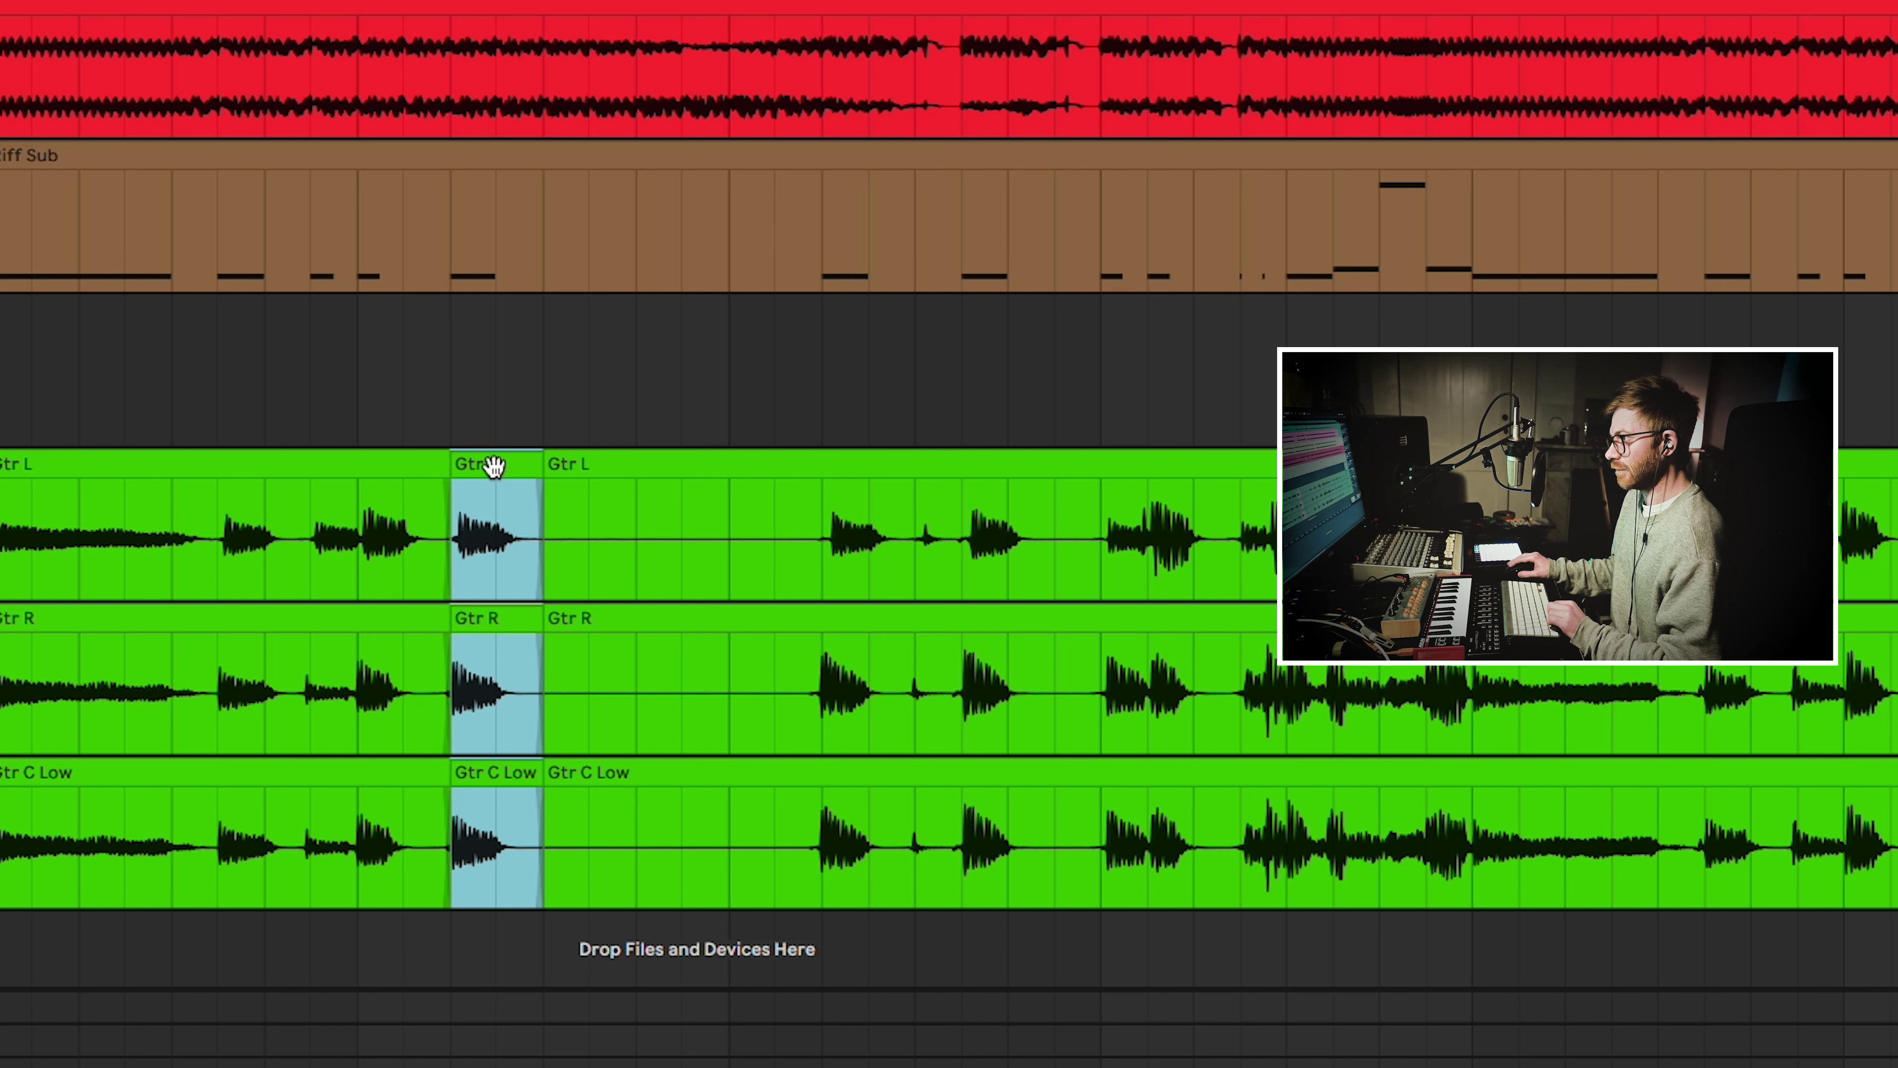
left_click_drag(495, 465, 682, 471)
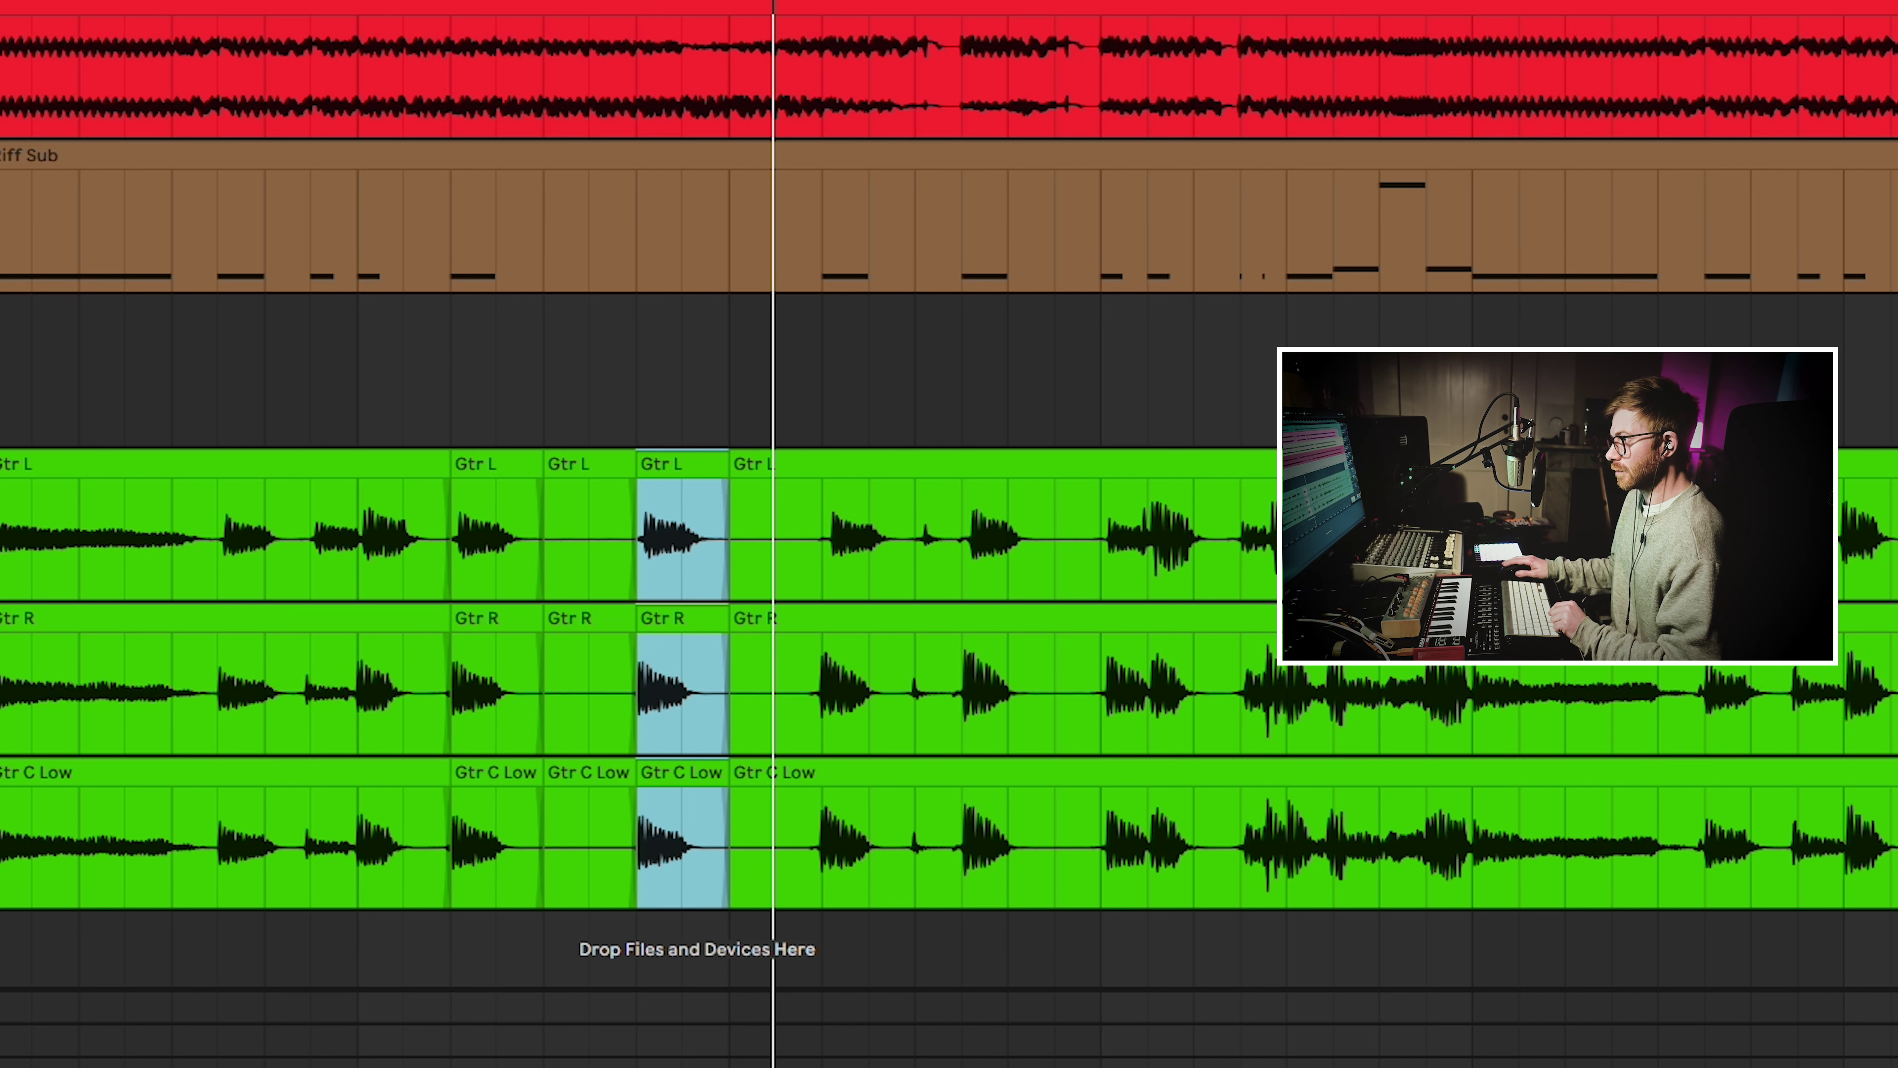
key("space")
left_click_drag(679, 462, 724, 462)
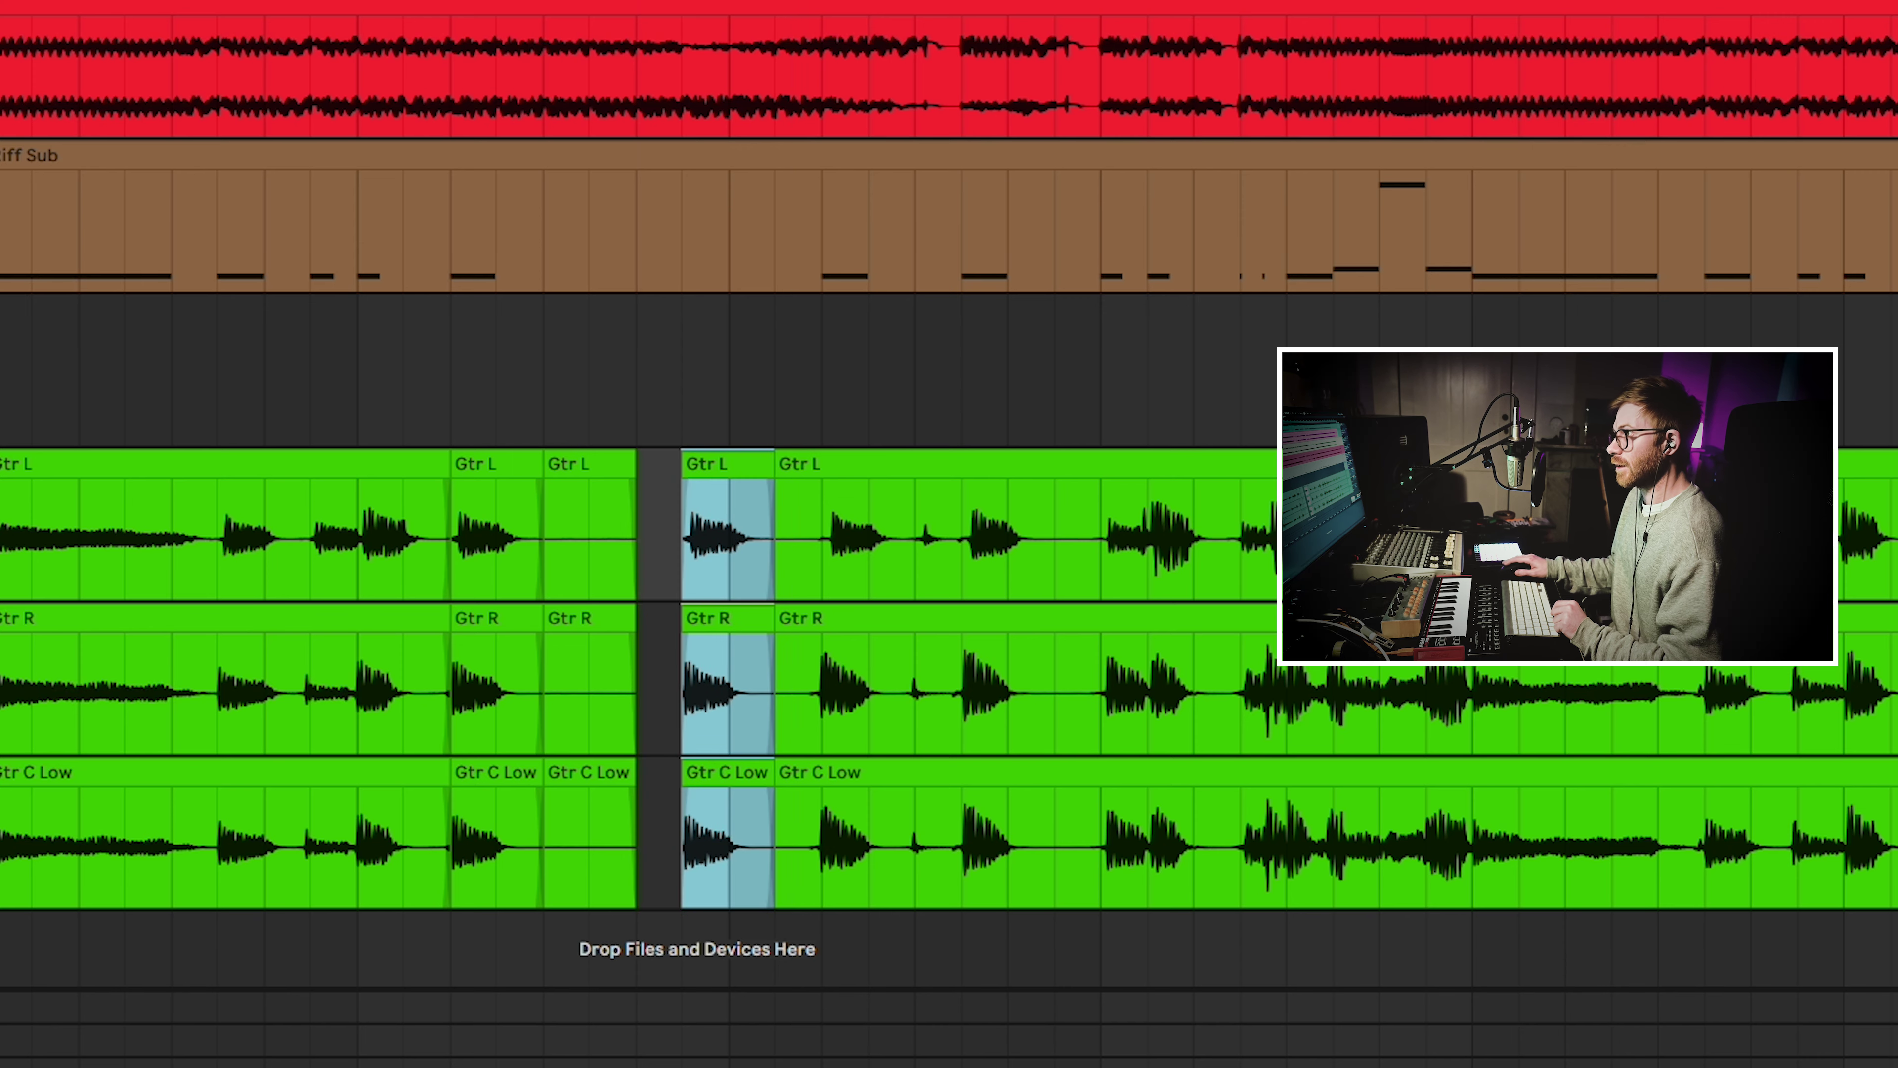
key("space")
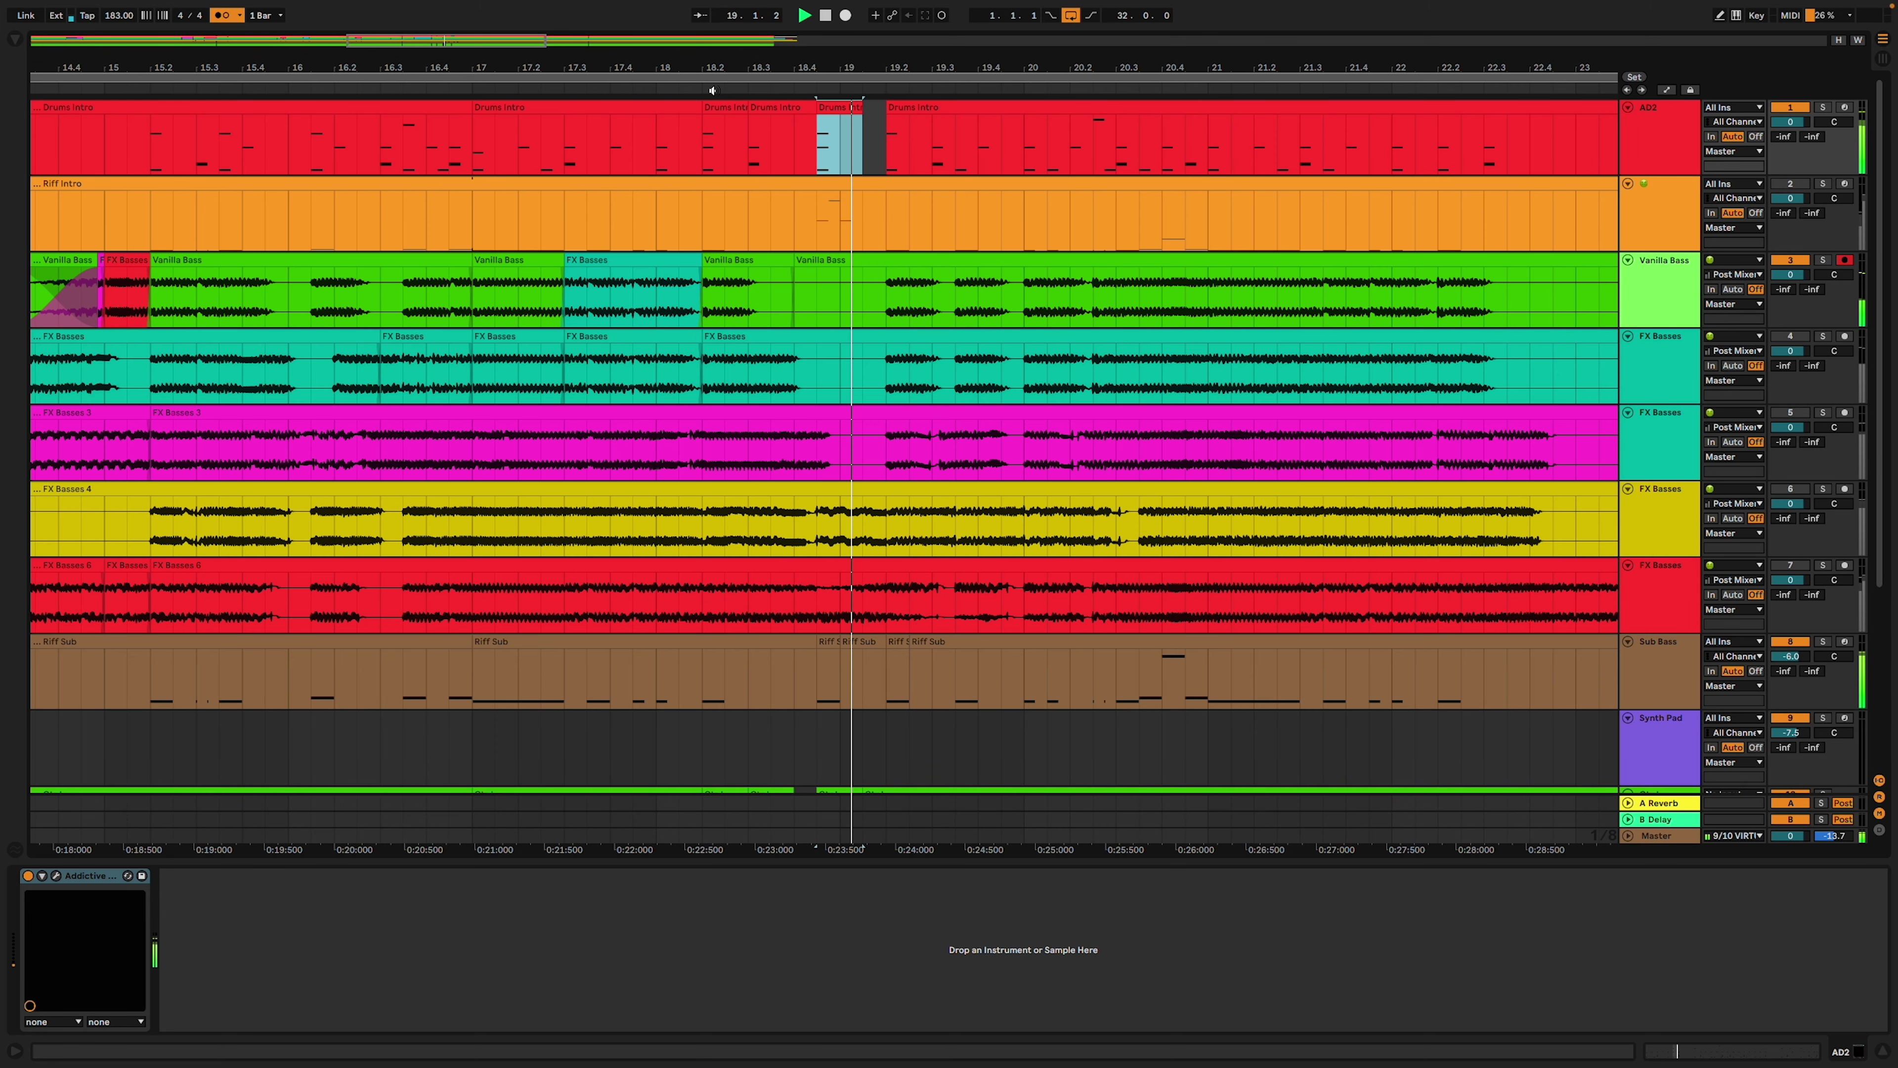
Play the arrangement from about 17.2 through the copied hit at 18.4.3.
key("space")
left_click(530, 89)
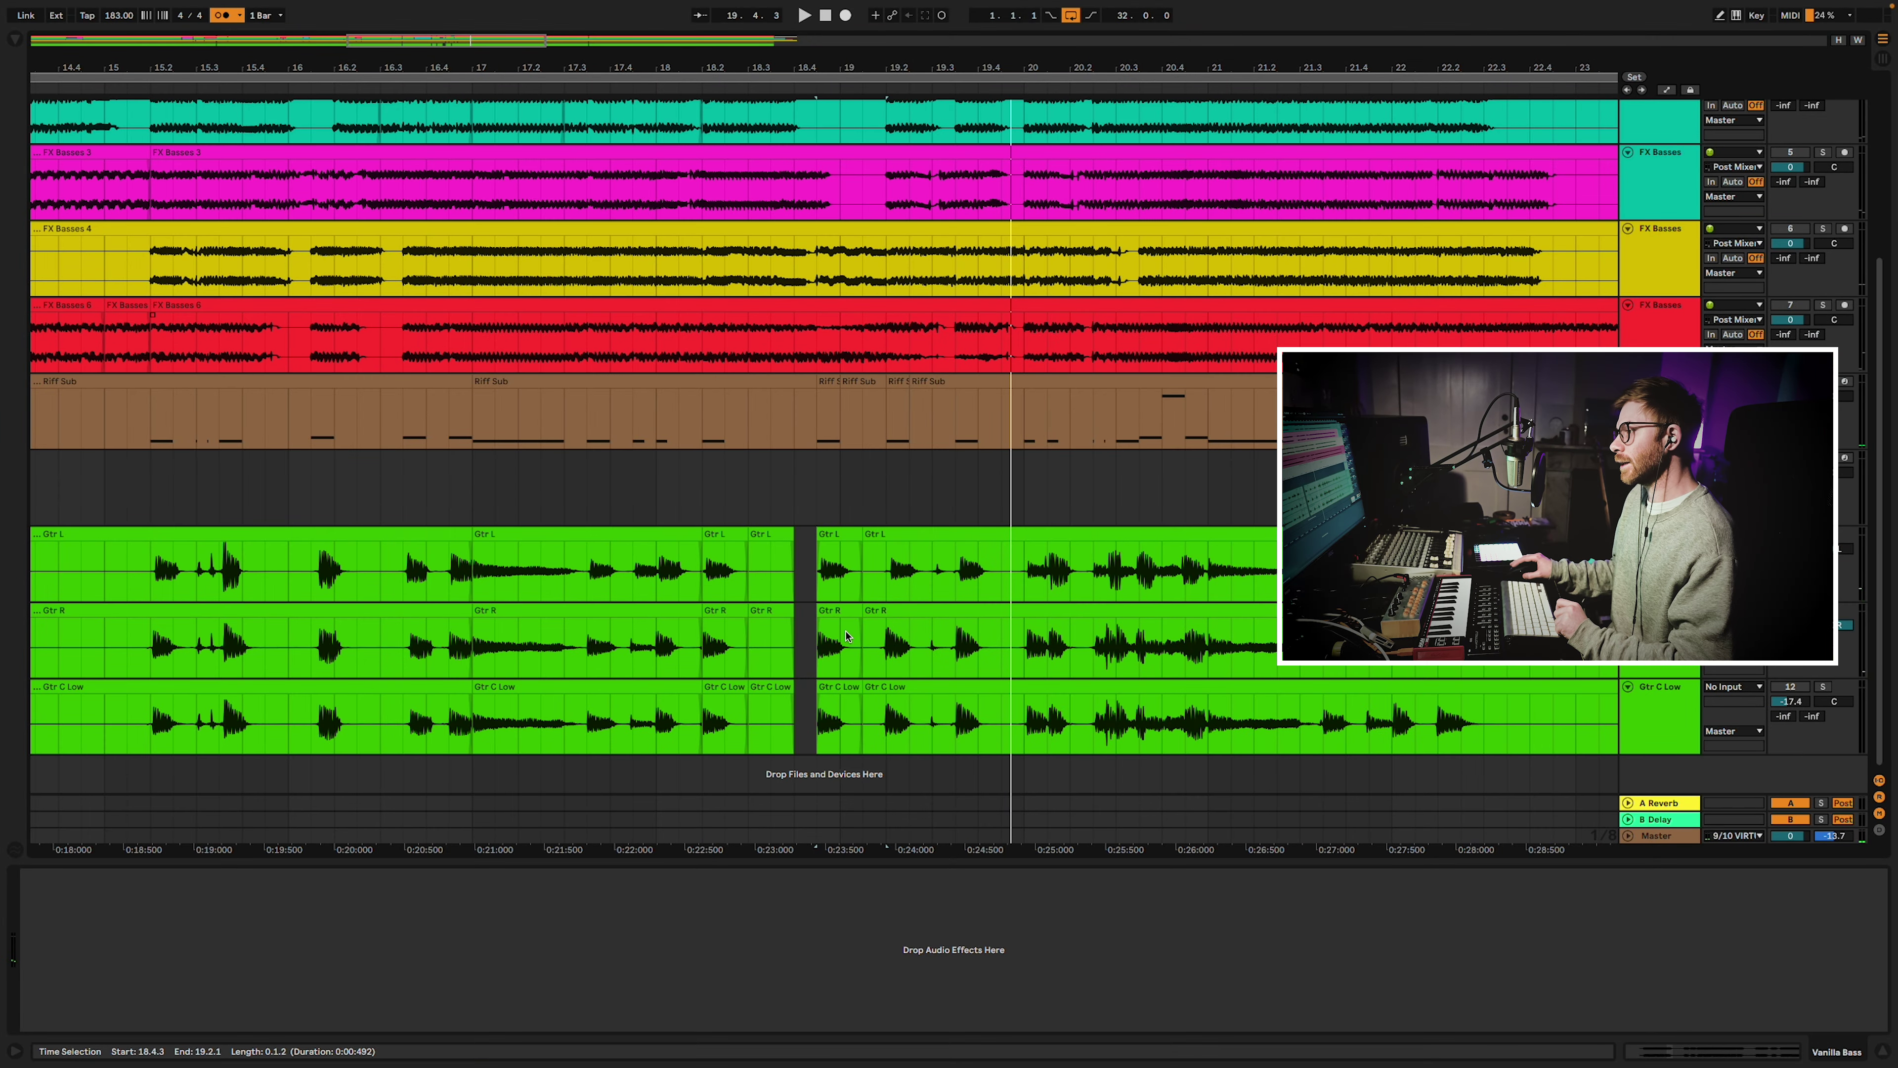
left_click(830, 536)
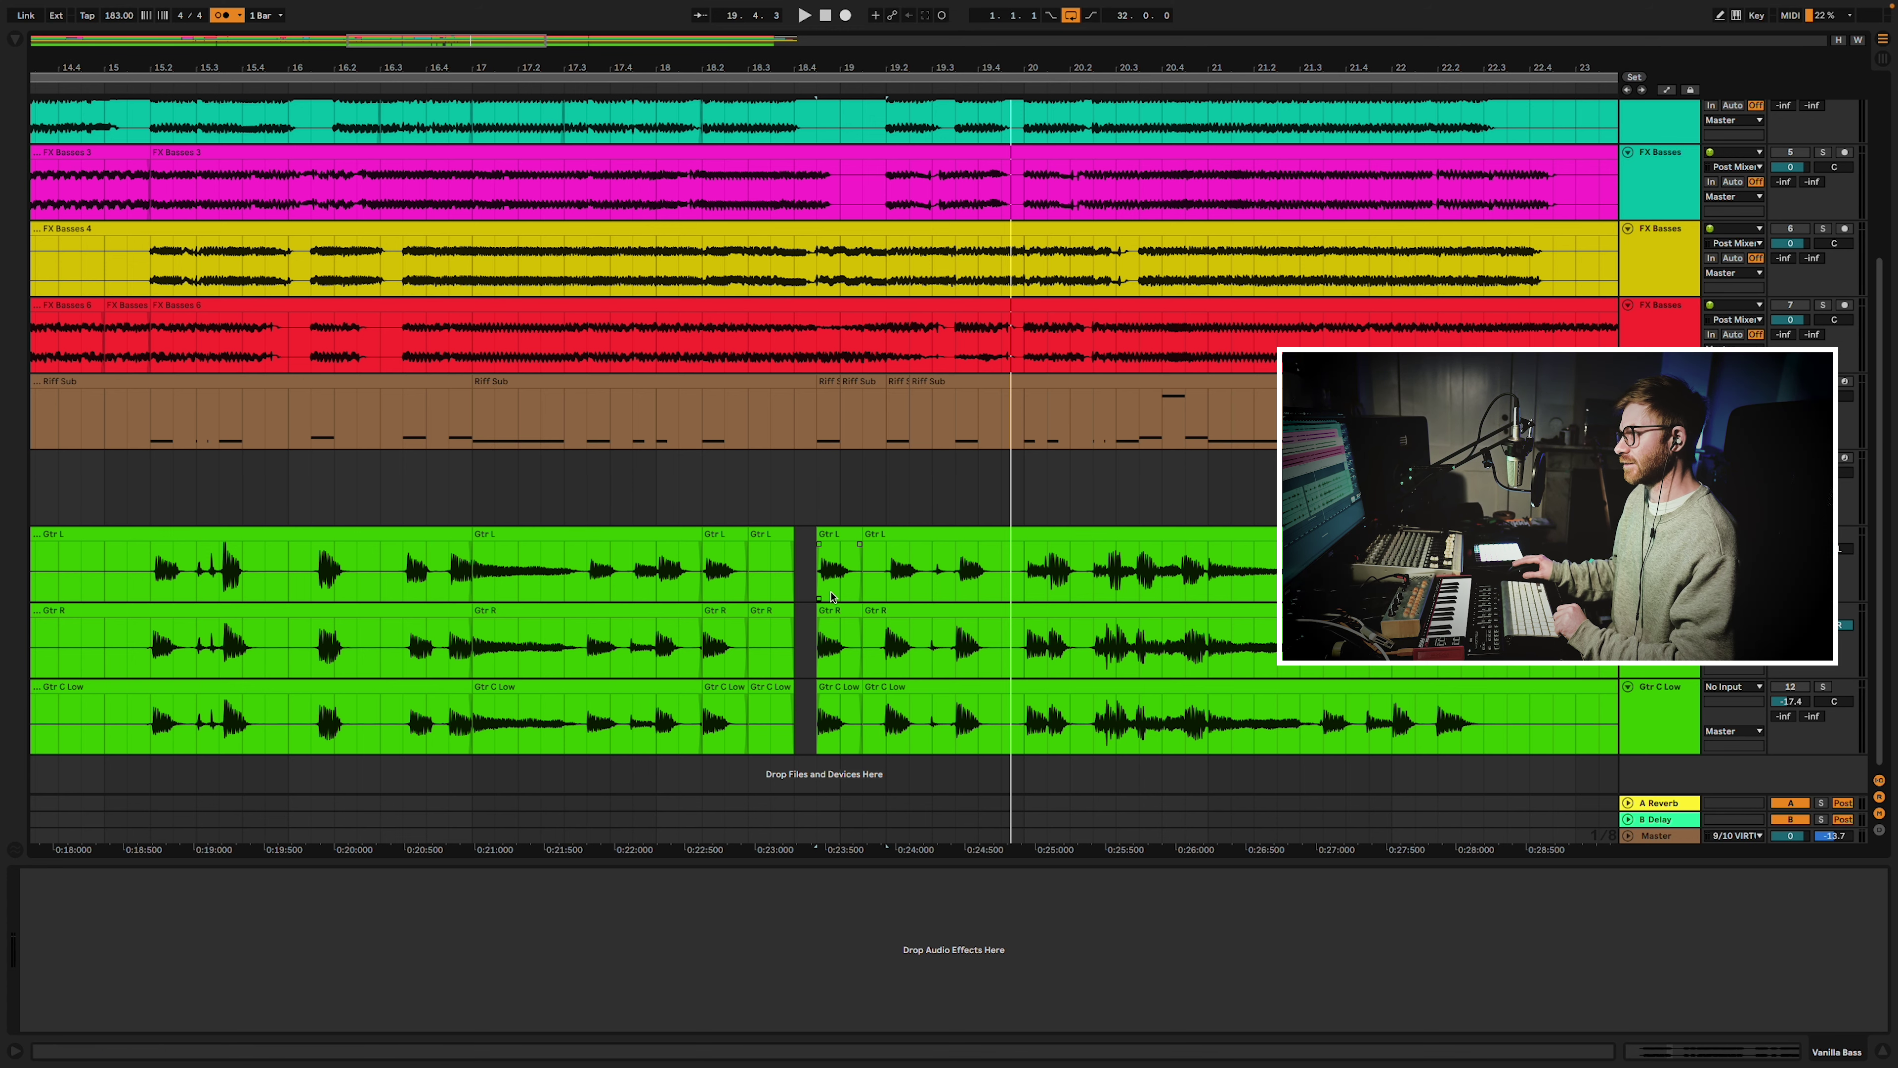
Play back the spliced bass and guitar section around bar 18.
scroll(833, 596, "up", 5)
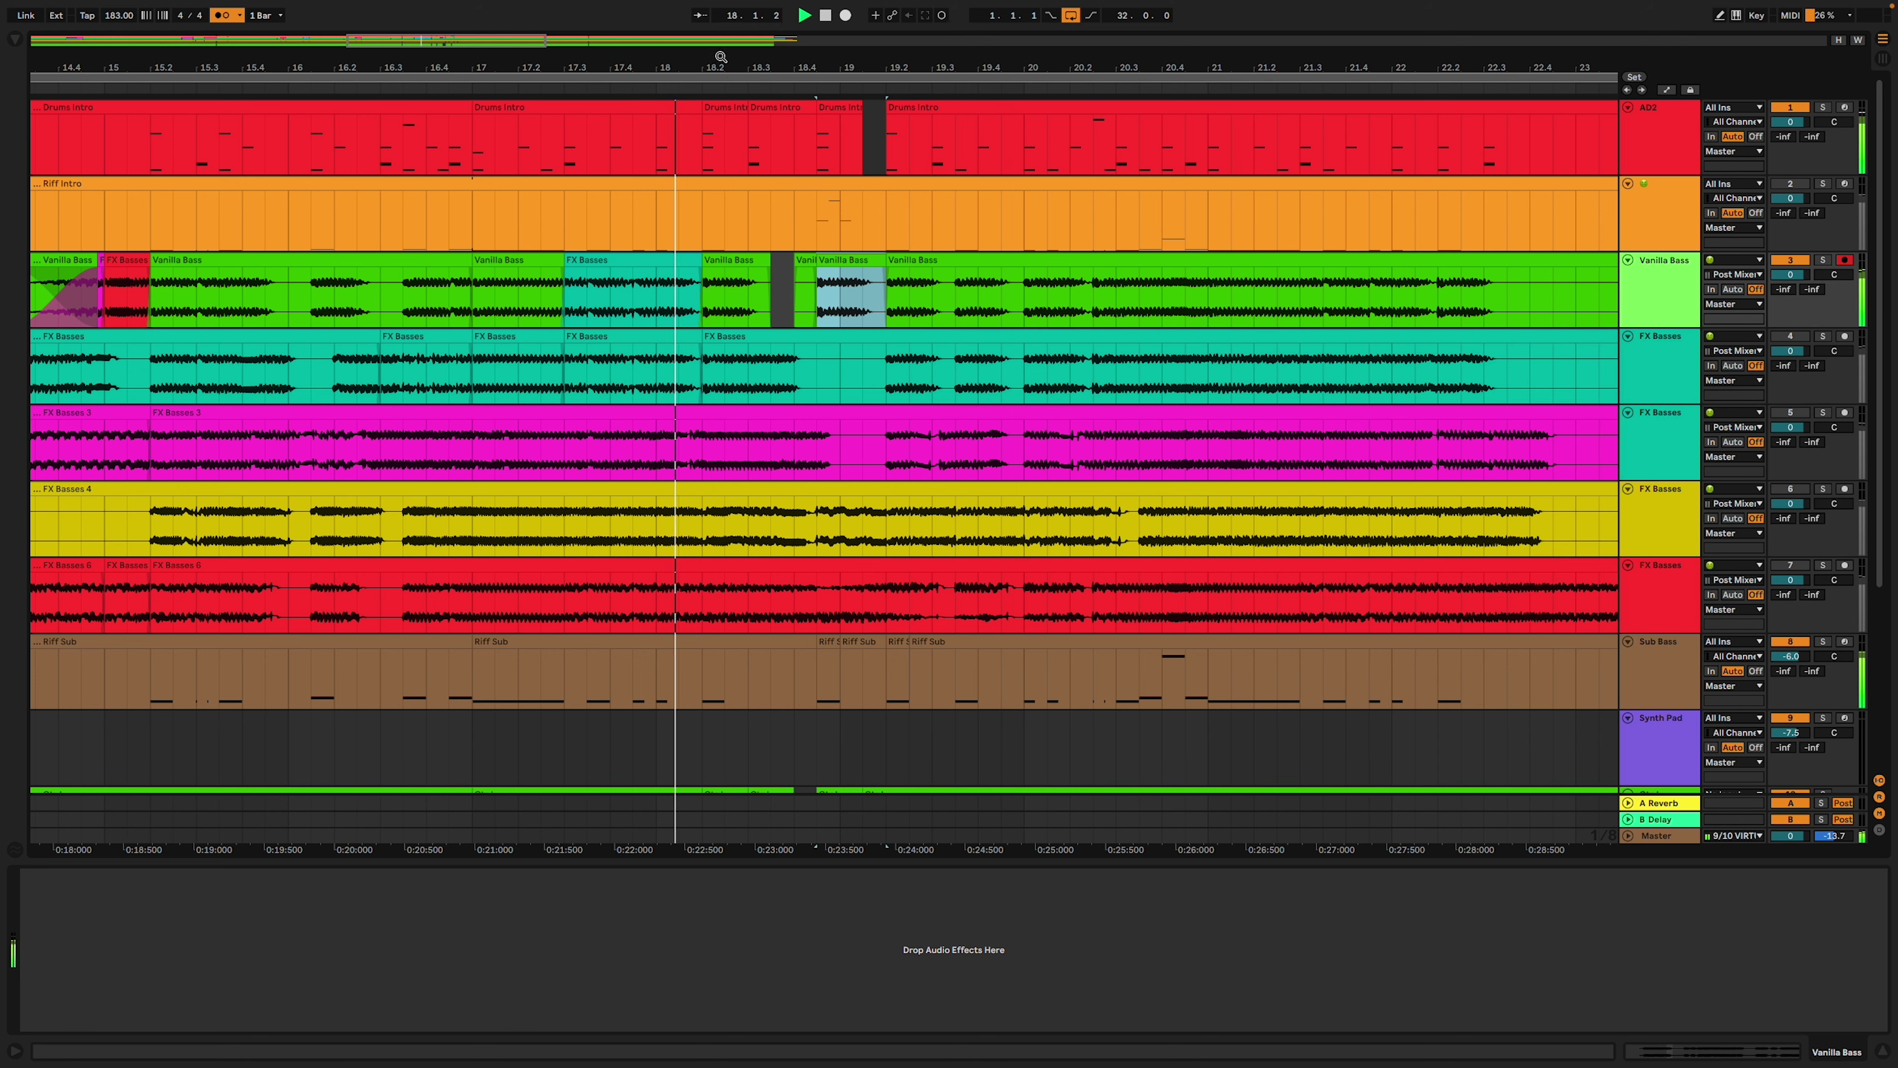
mouse_move(721, 57)
left_mouse_down()
mouse_move(722, 3)
mouse_move(721, 24)
left_mouse_up()
left_click_drag(503, 65, 503, 68)
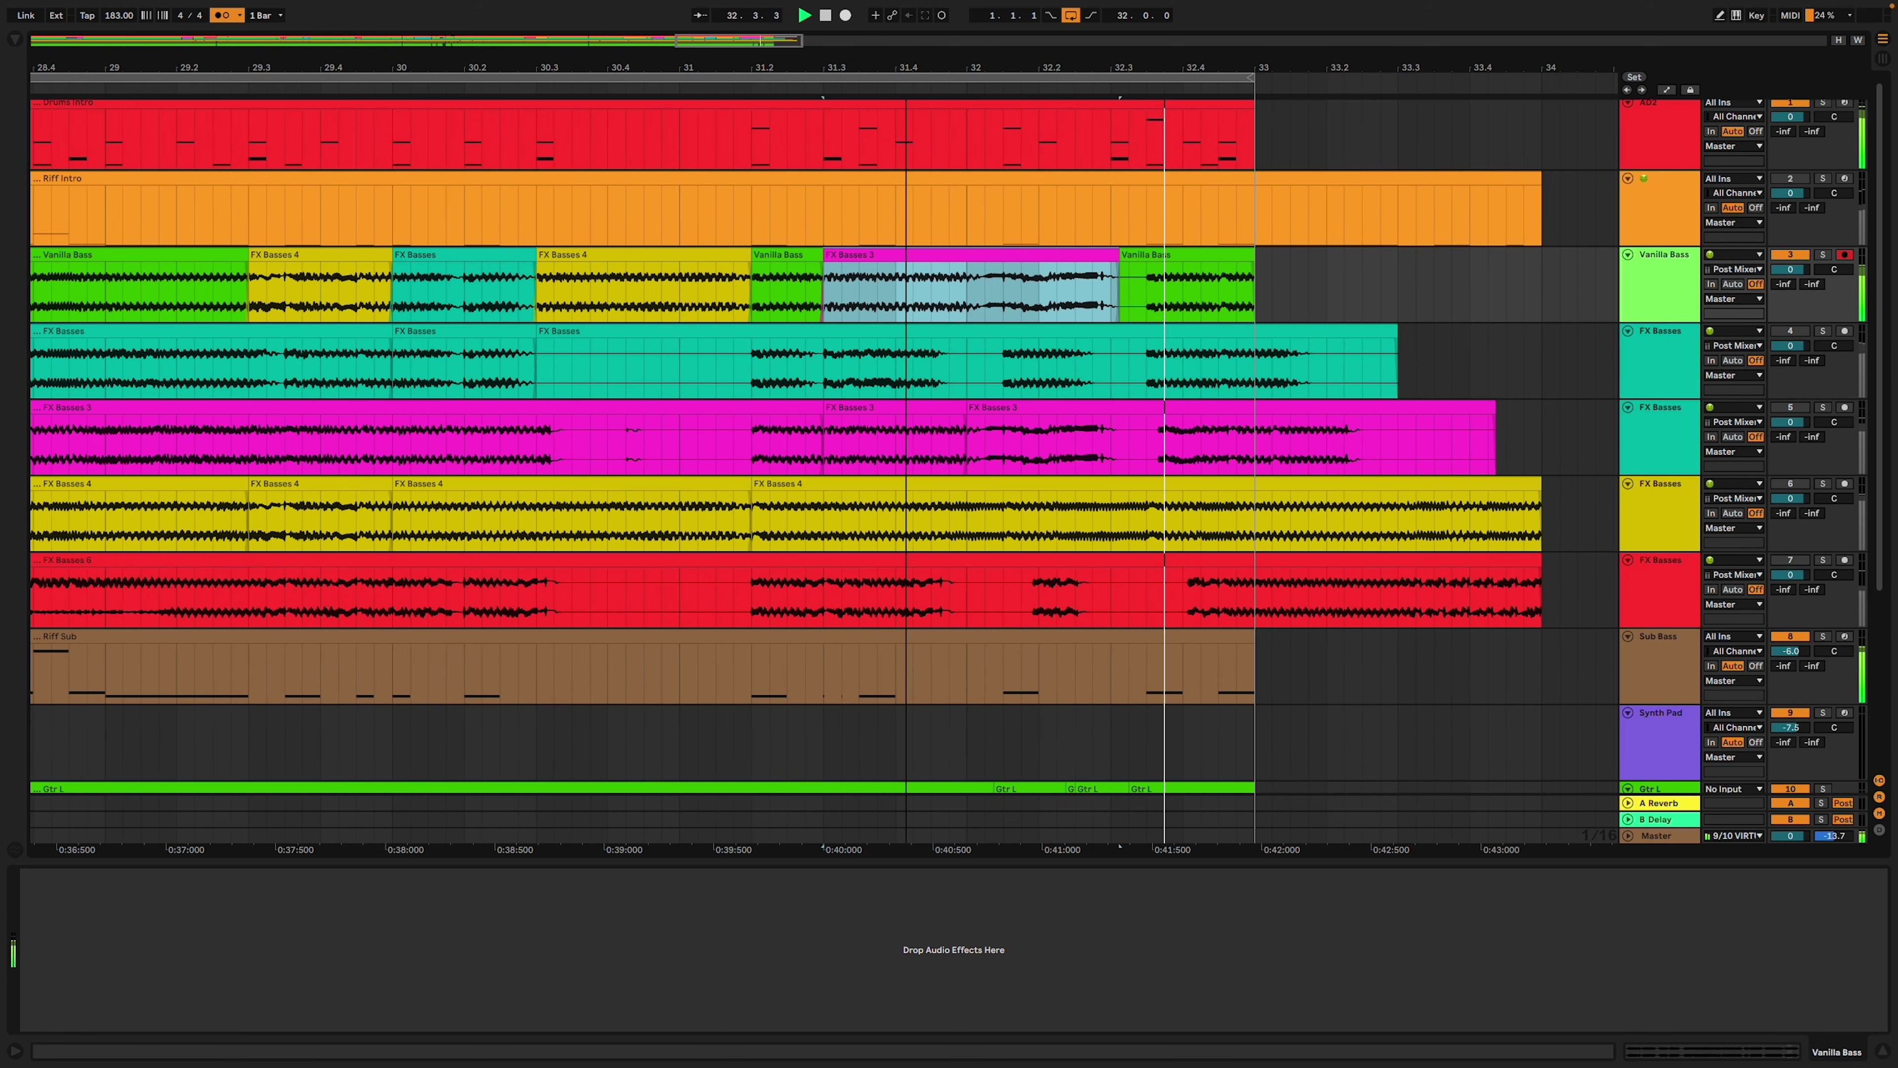
Copy the yellow FX Basses section from 32.1.4 to 33.1.1 onto the Vanilla Bass track at the same position.
scroll(1198, 336, "right", 3)
left_click_drag(952, 516, 1251, 339)
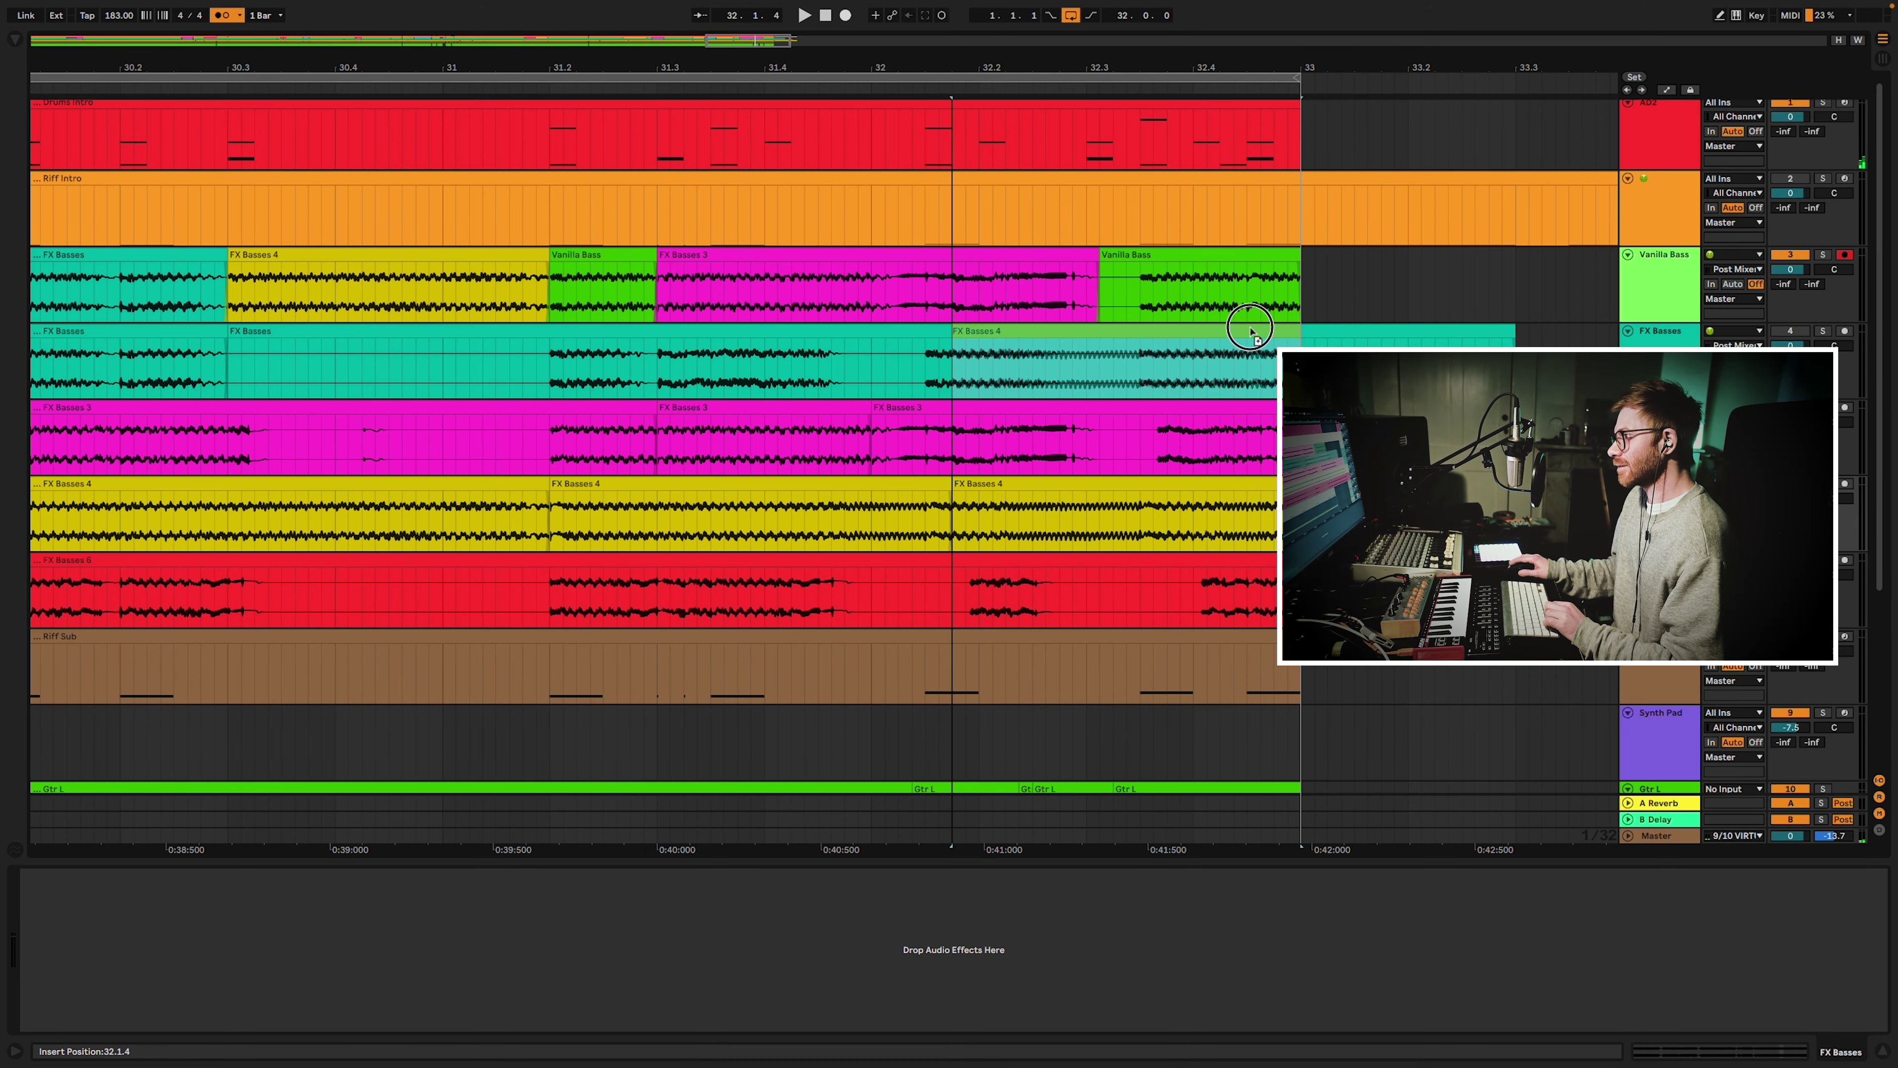
left_click_drag(1250, 339, 1248, 295)
Play the spliced bass arrangement from the start through to about bar 17.
key("space")
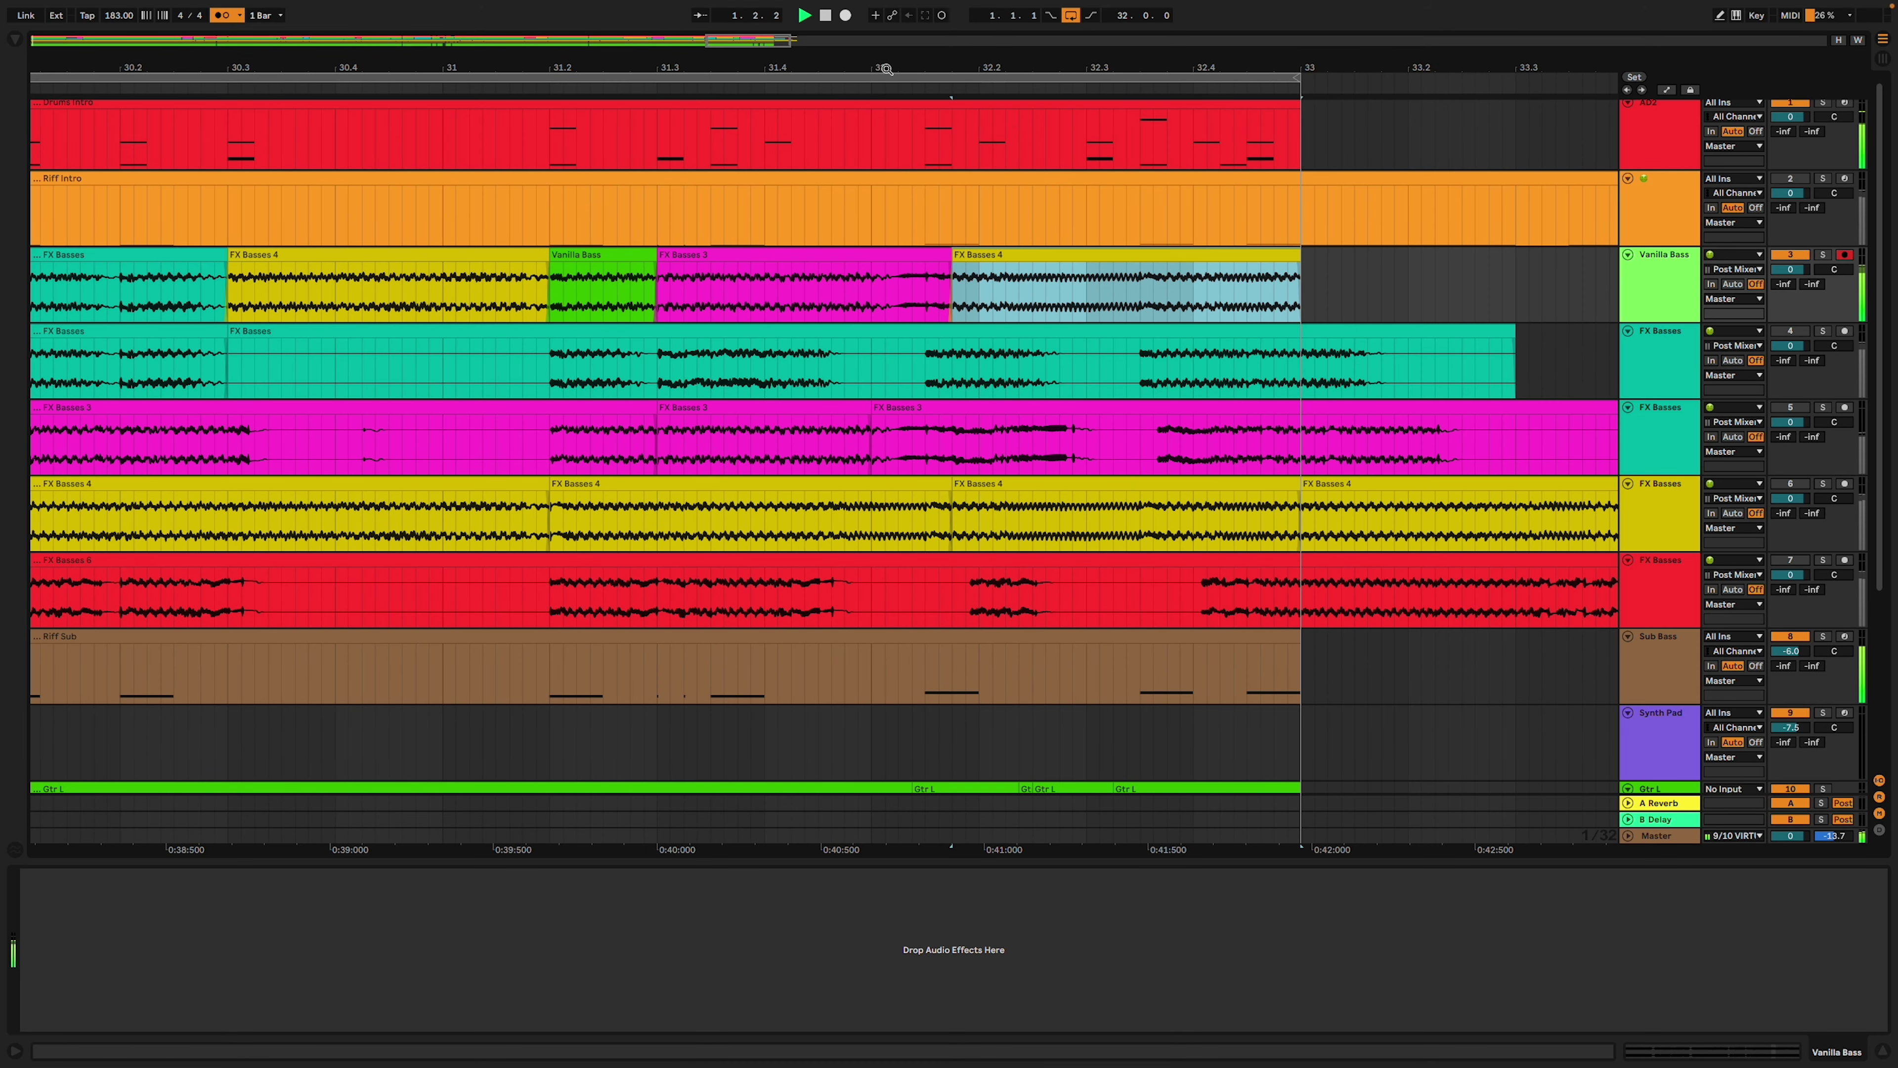
left_click_drag(887, 69, 888, 127)
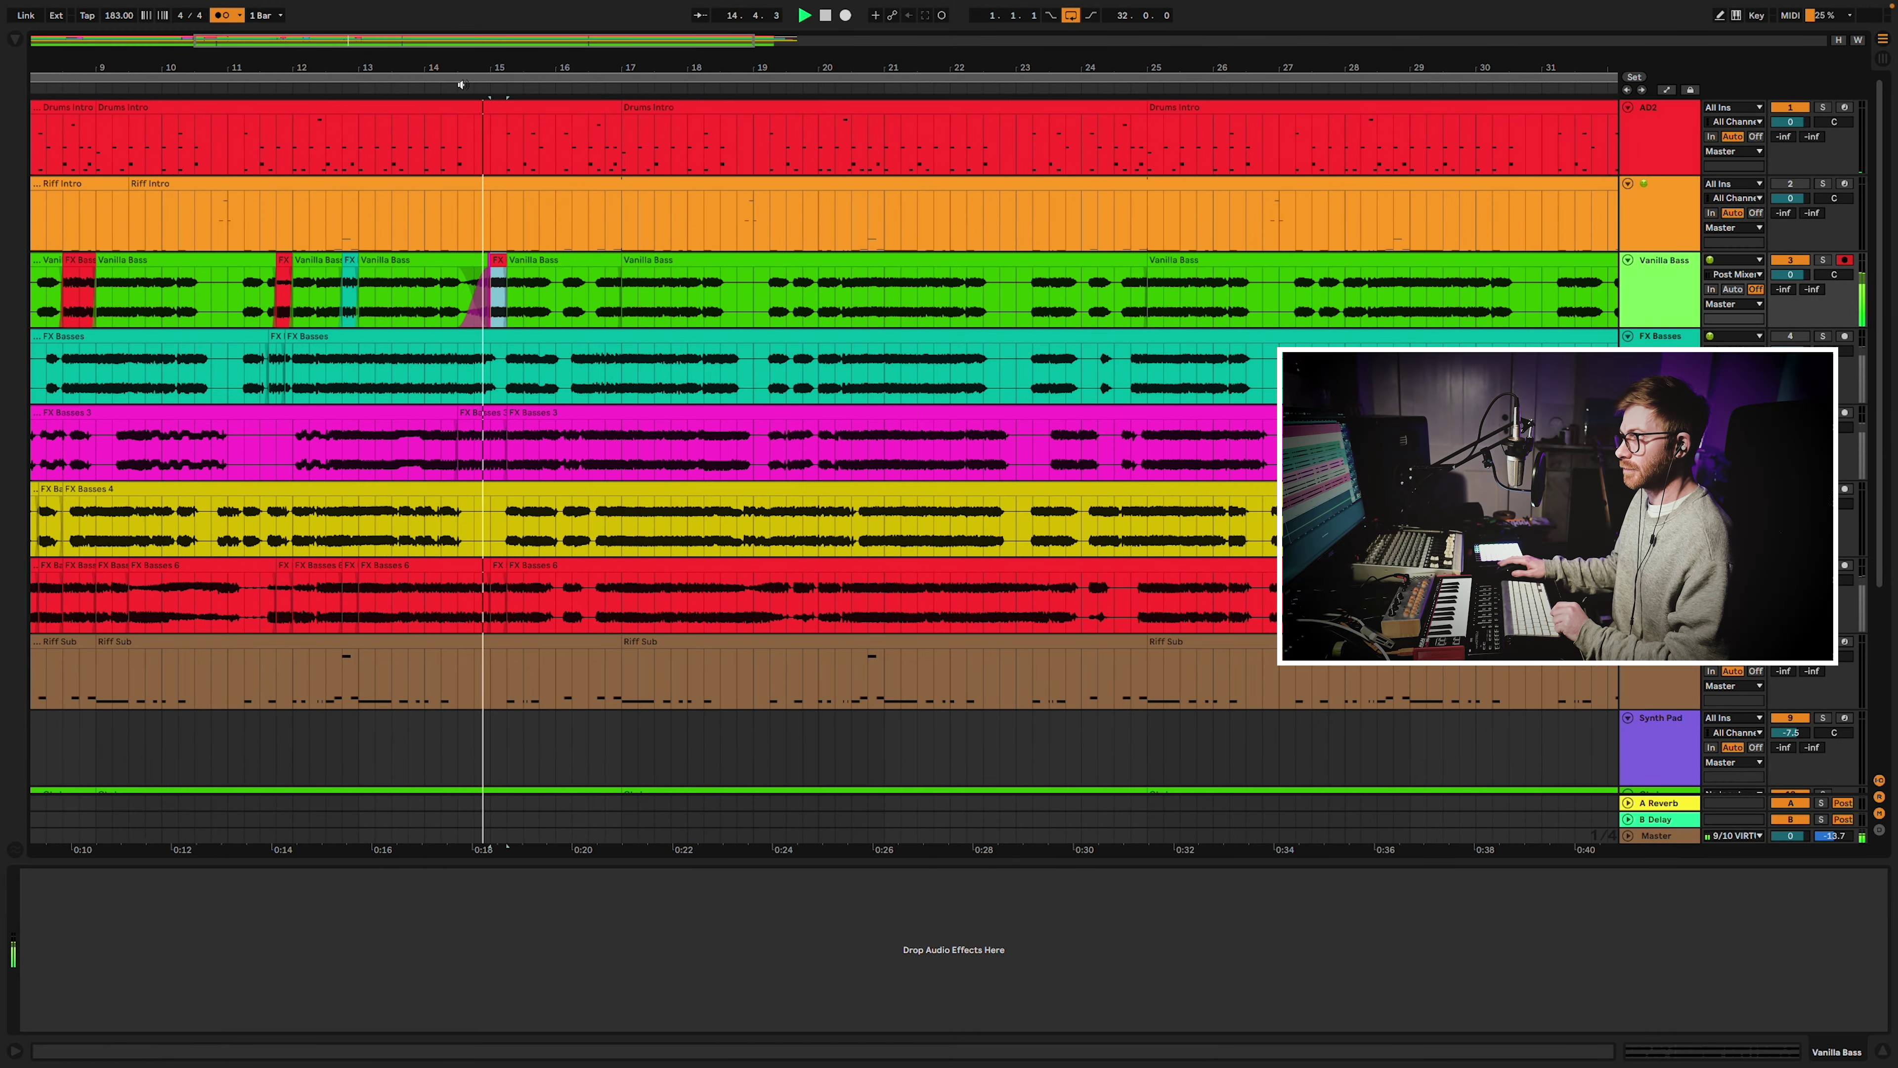
key("space")
left_click(387, 86)
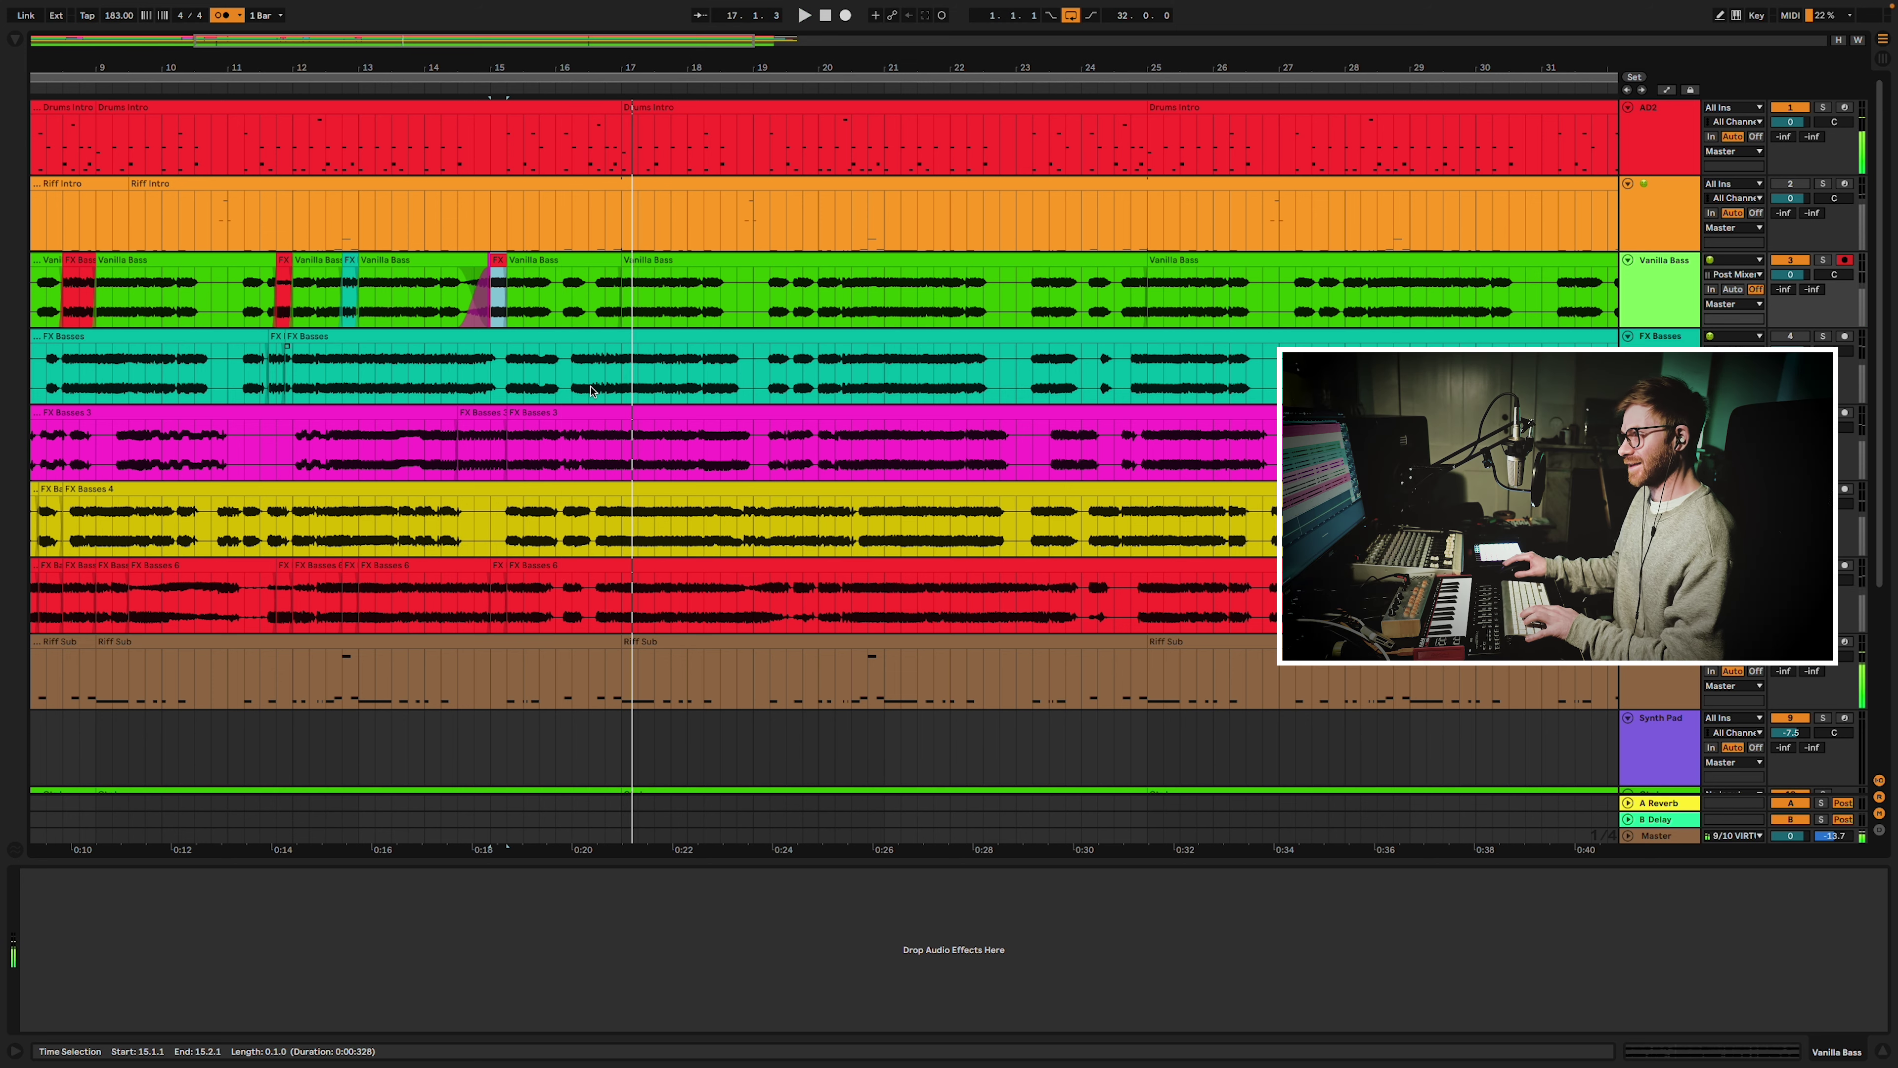
left_click_drag(589, 391, 611, 261)
key("super+e")
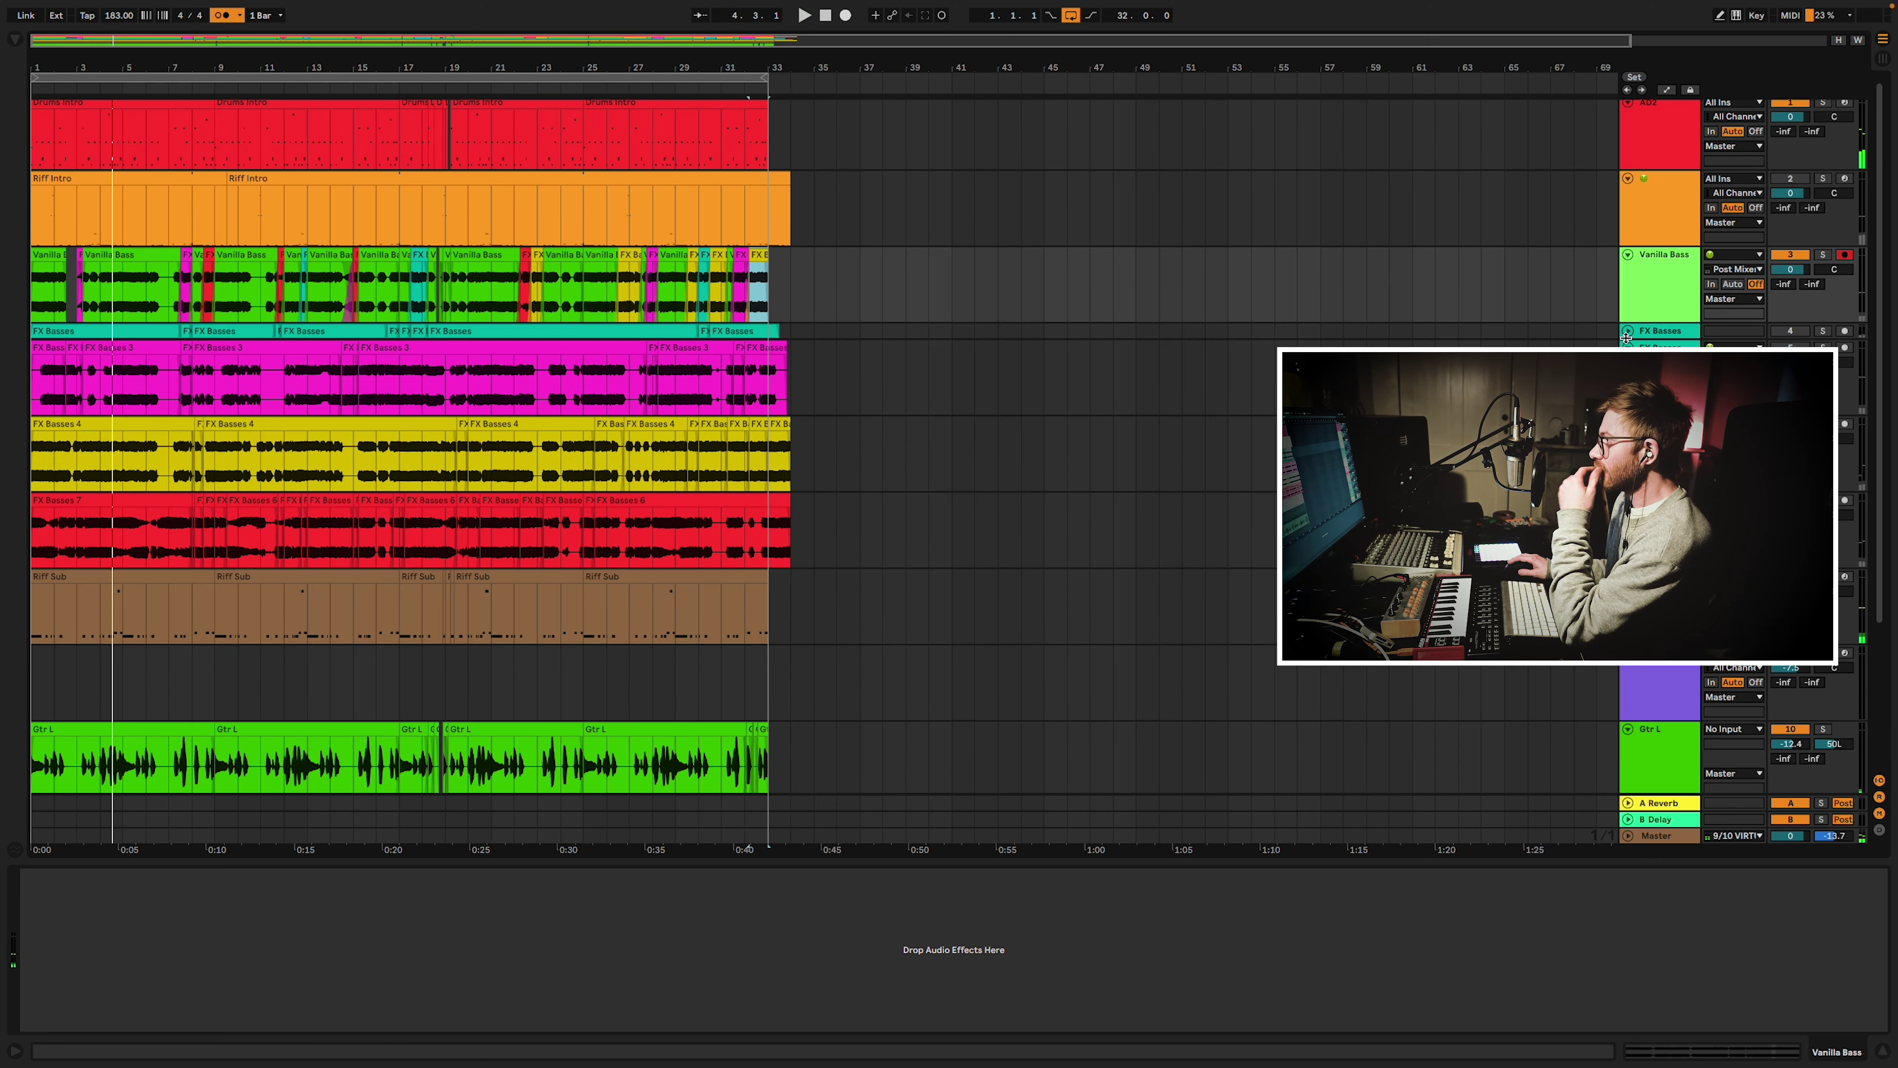
Fold the FX Basses tracks, group them as FX BASSES and move them with the Riff Intro track below the guitars.
left_click(1627, 349)
left_click(1627, 364)
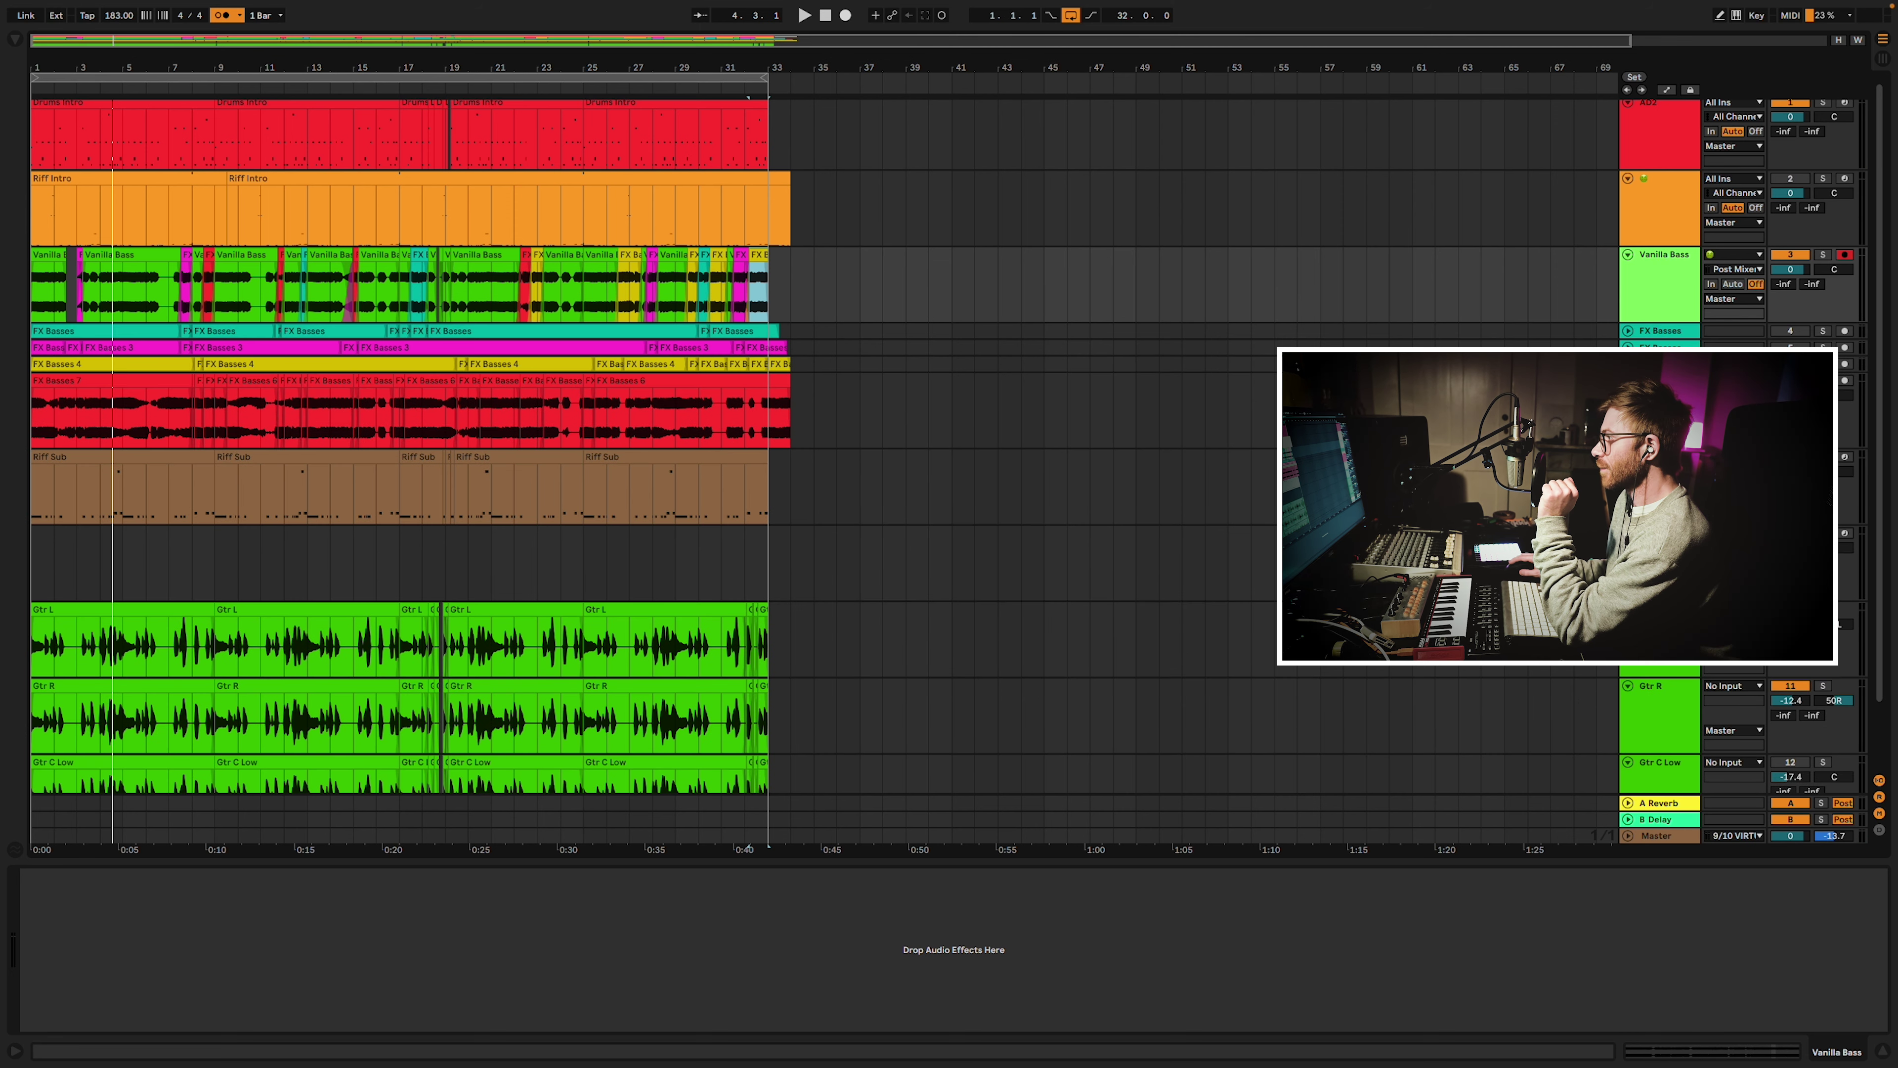
left_click(1628, 381)
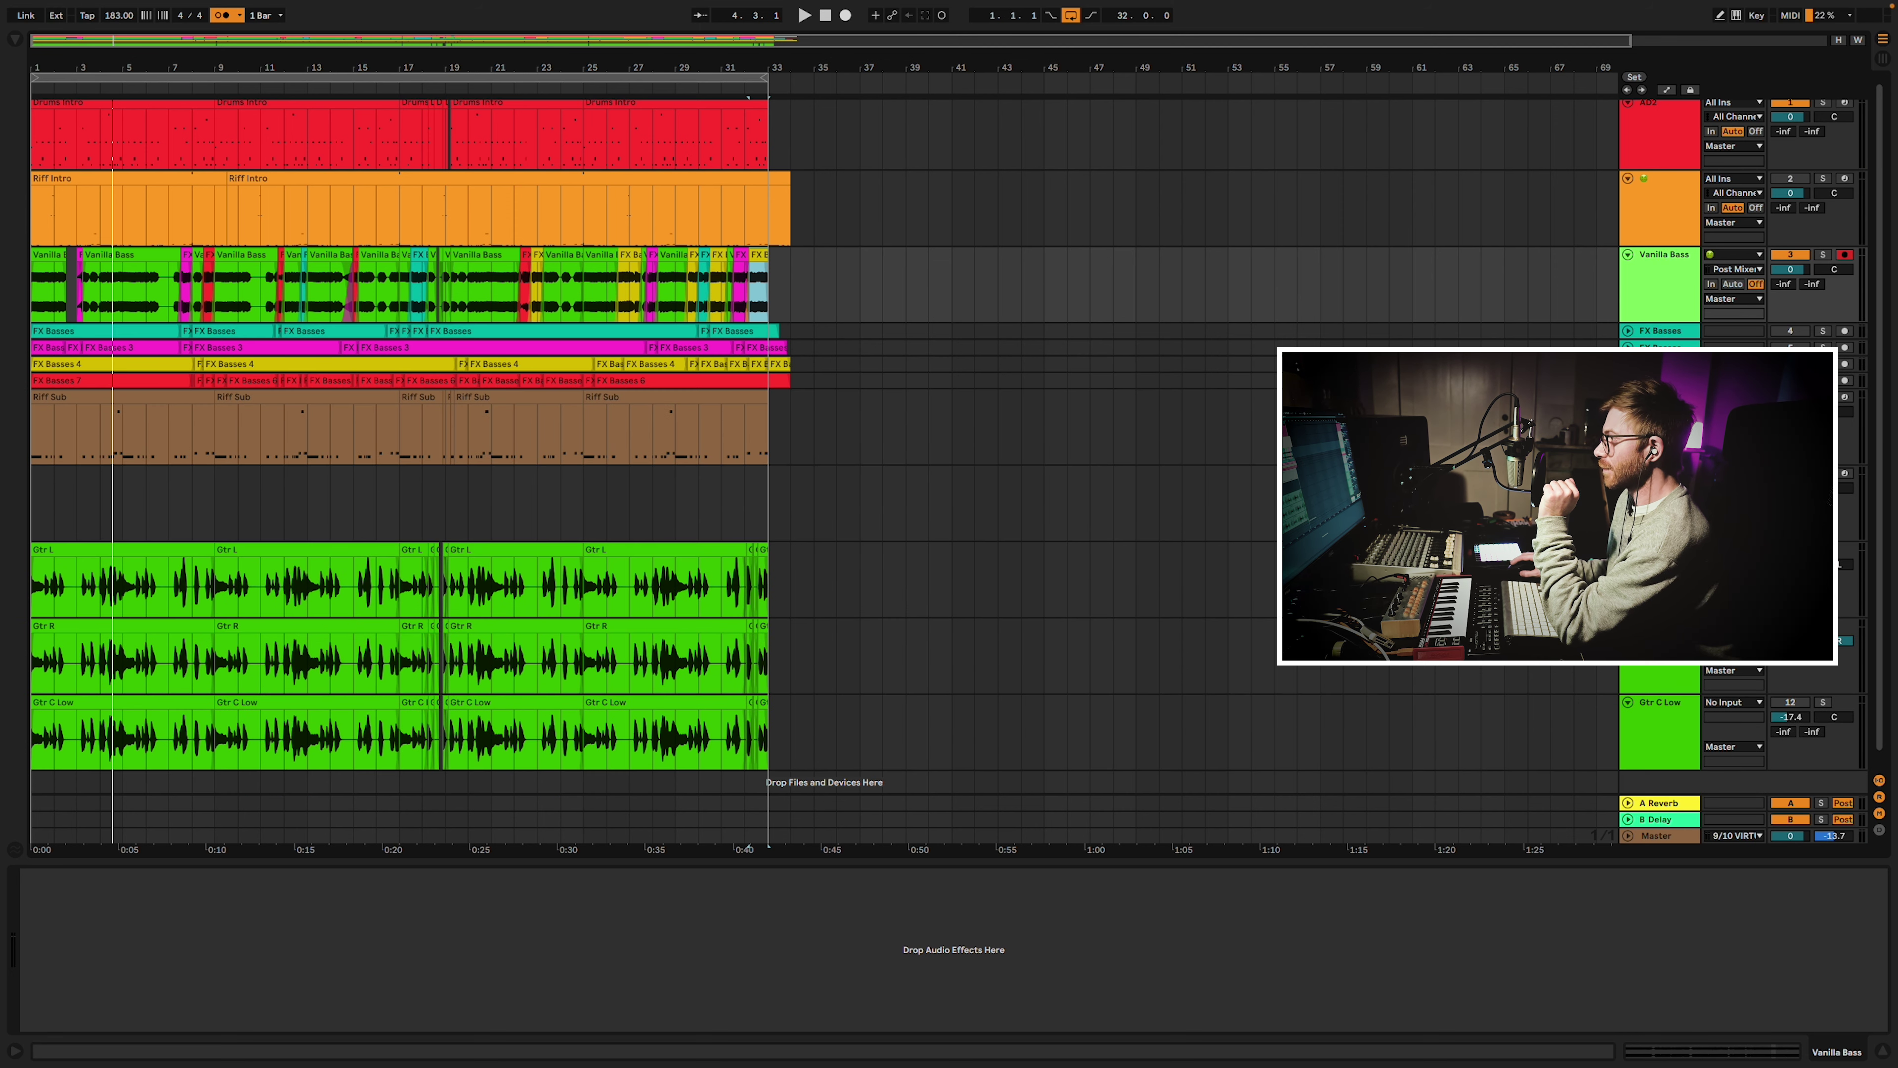
left_click(1660, 474)
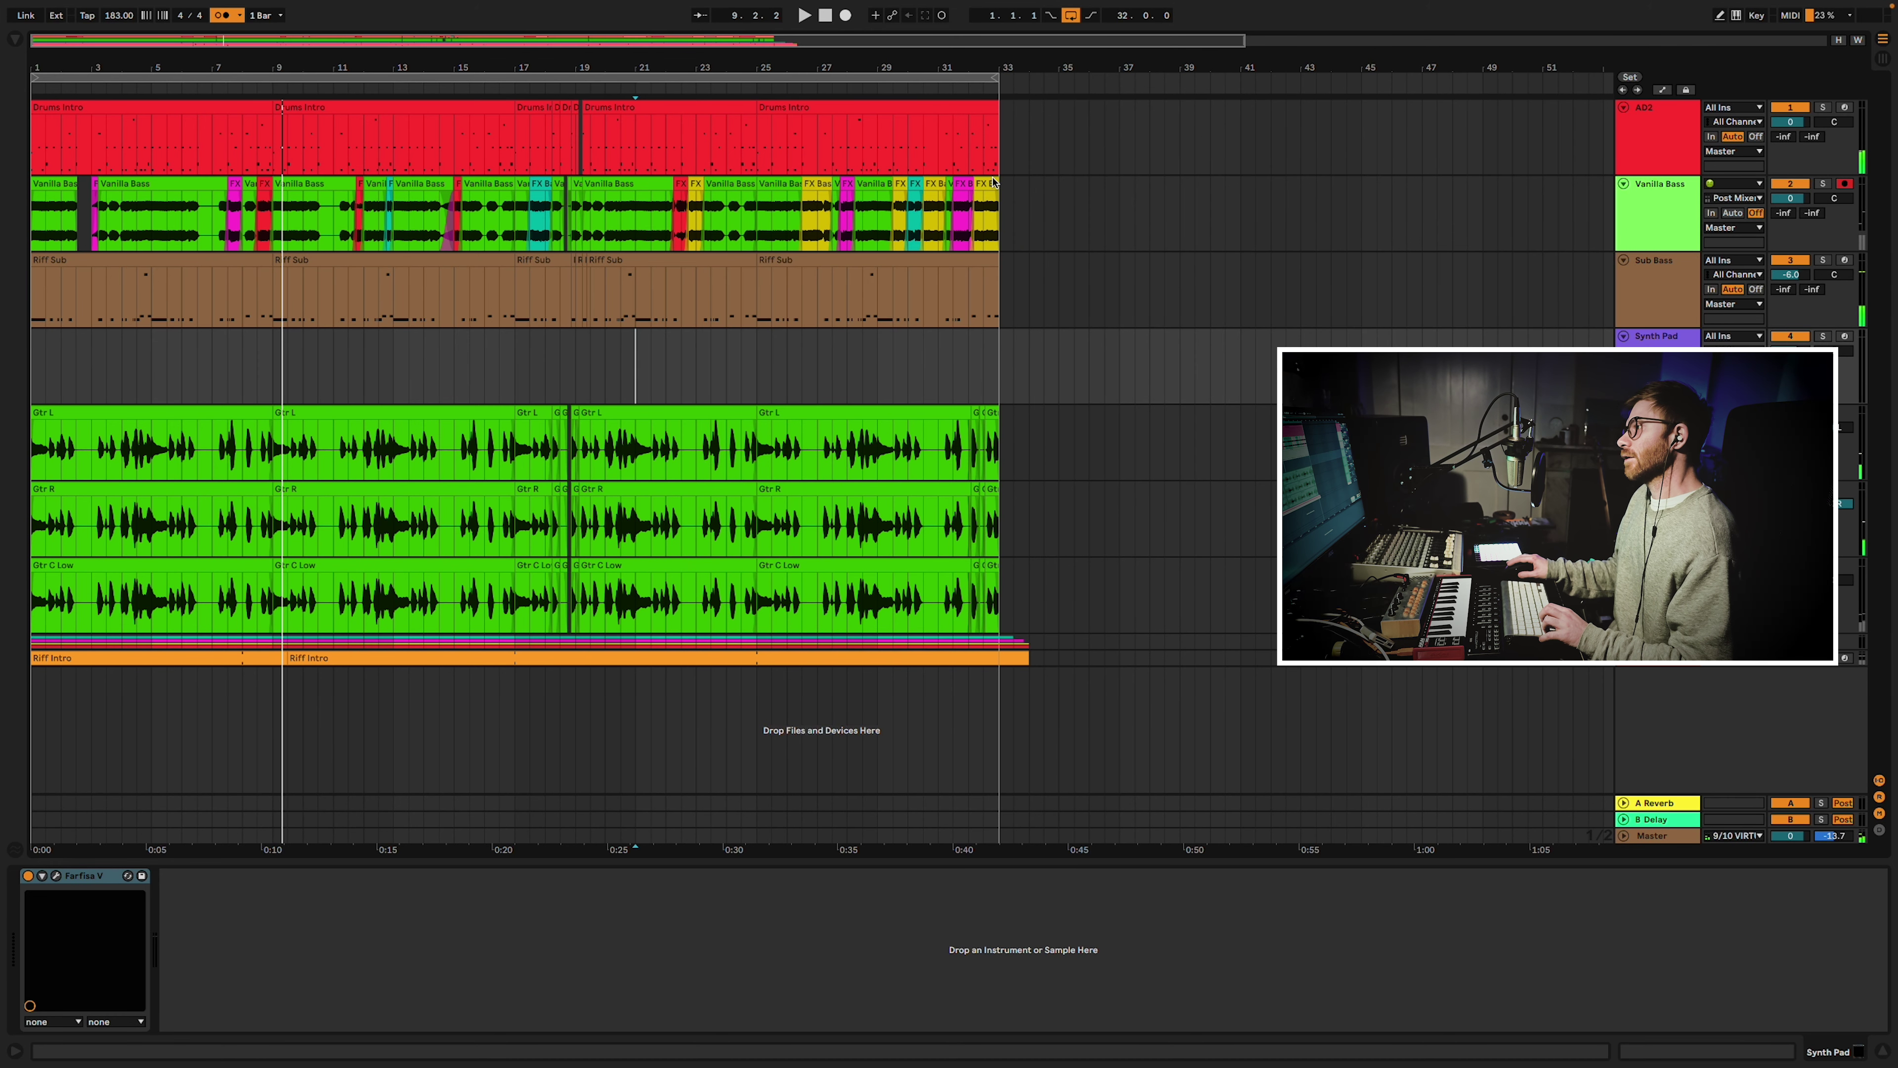
Duplicate the Vanilla Bass track and clear the copy's clips from 1.1.1 to 33.1.1.
left_click(993, 182, "shift")
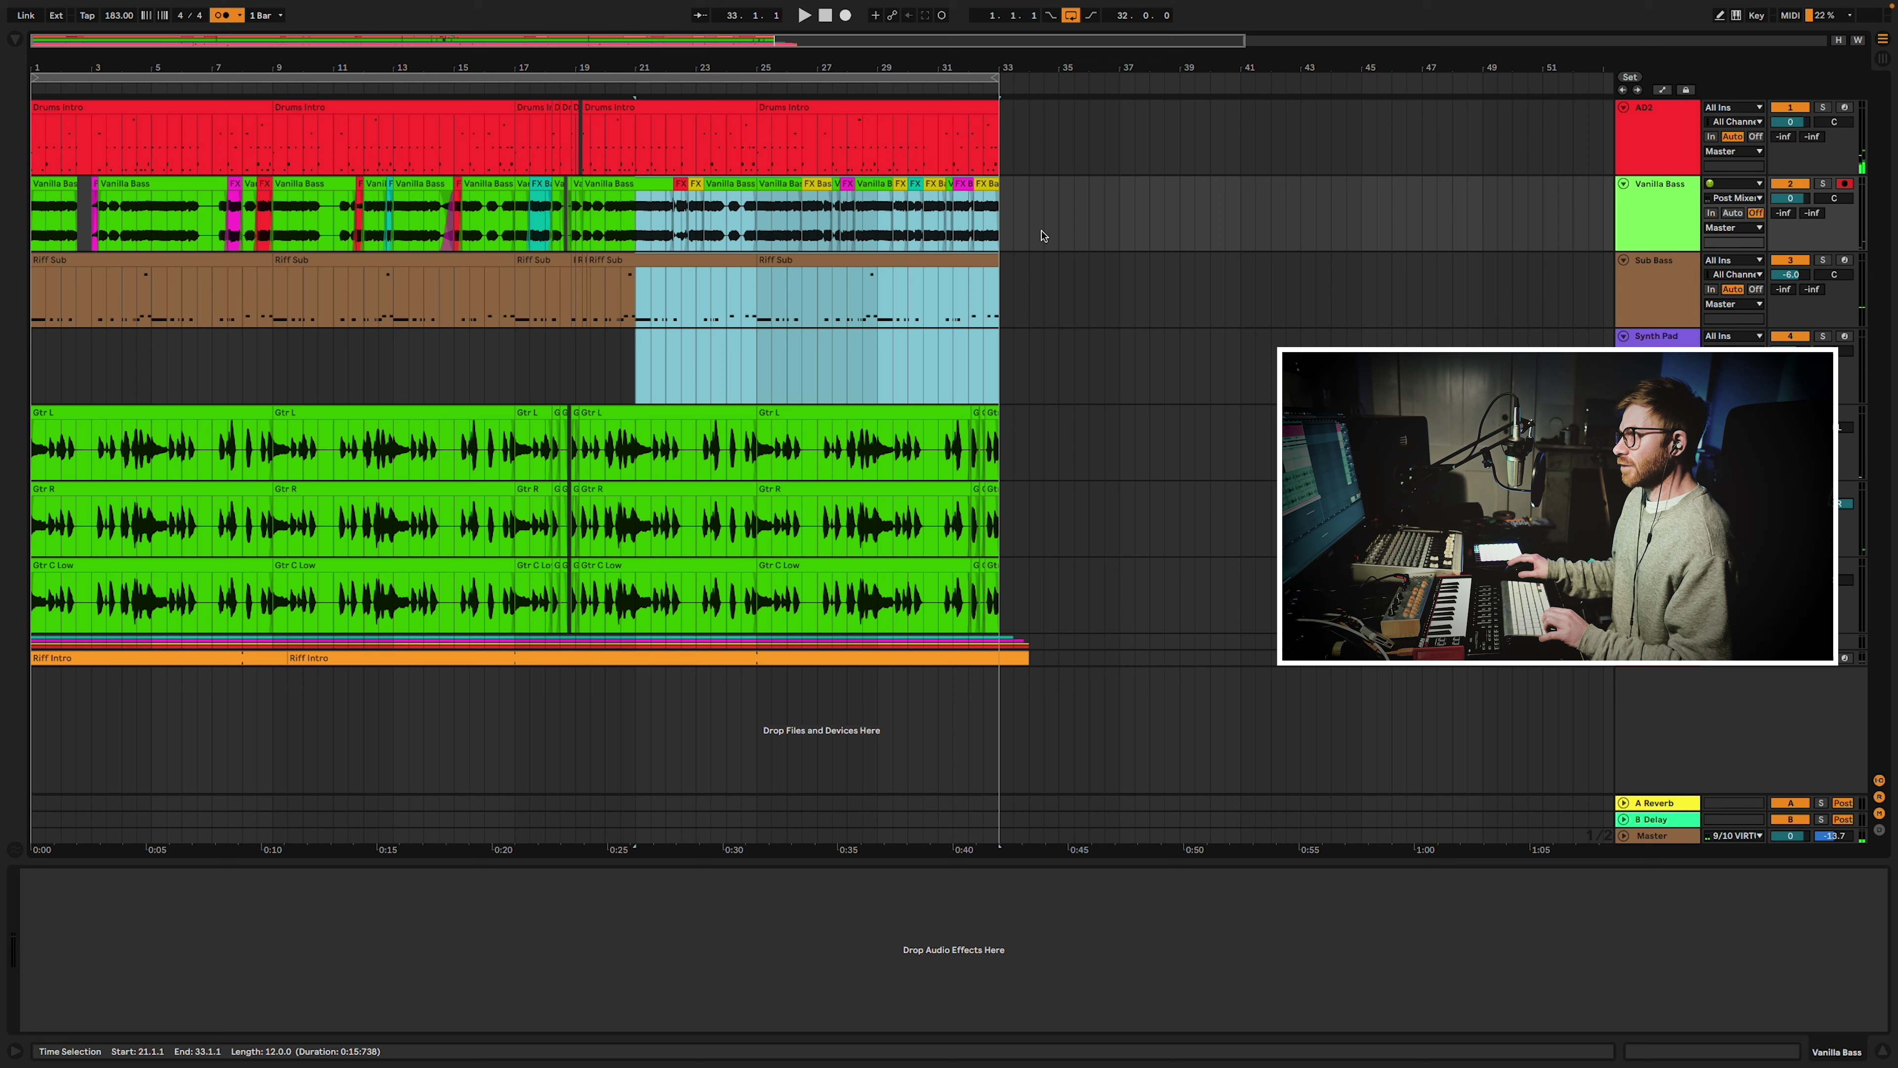
left_click(1075, 215)
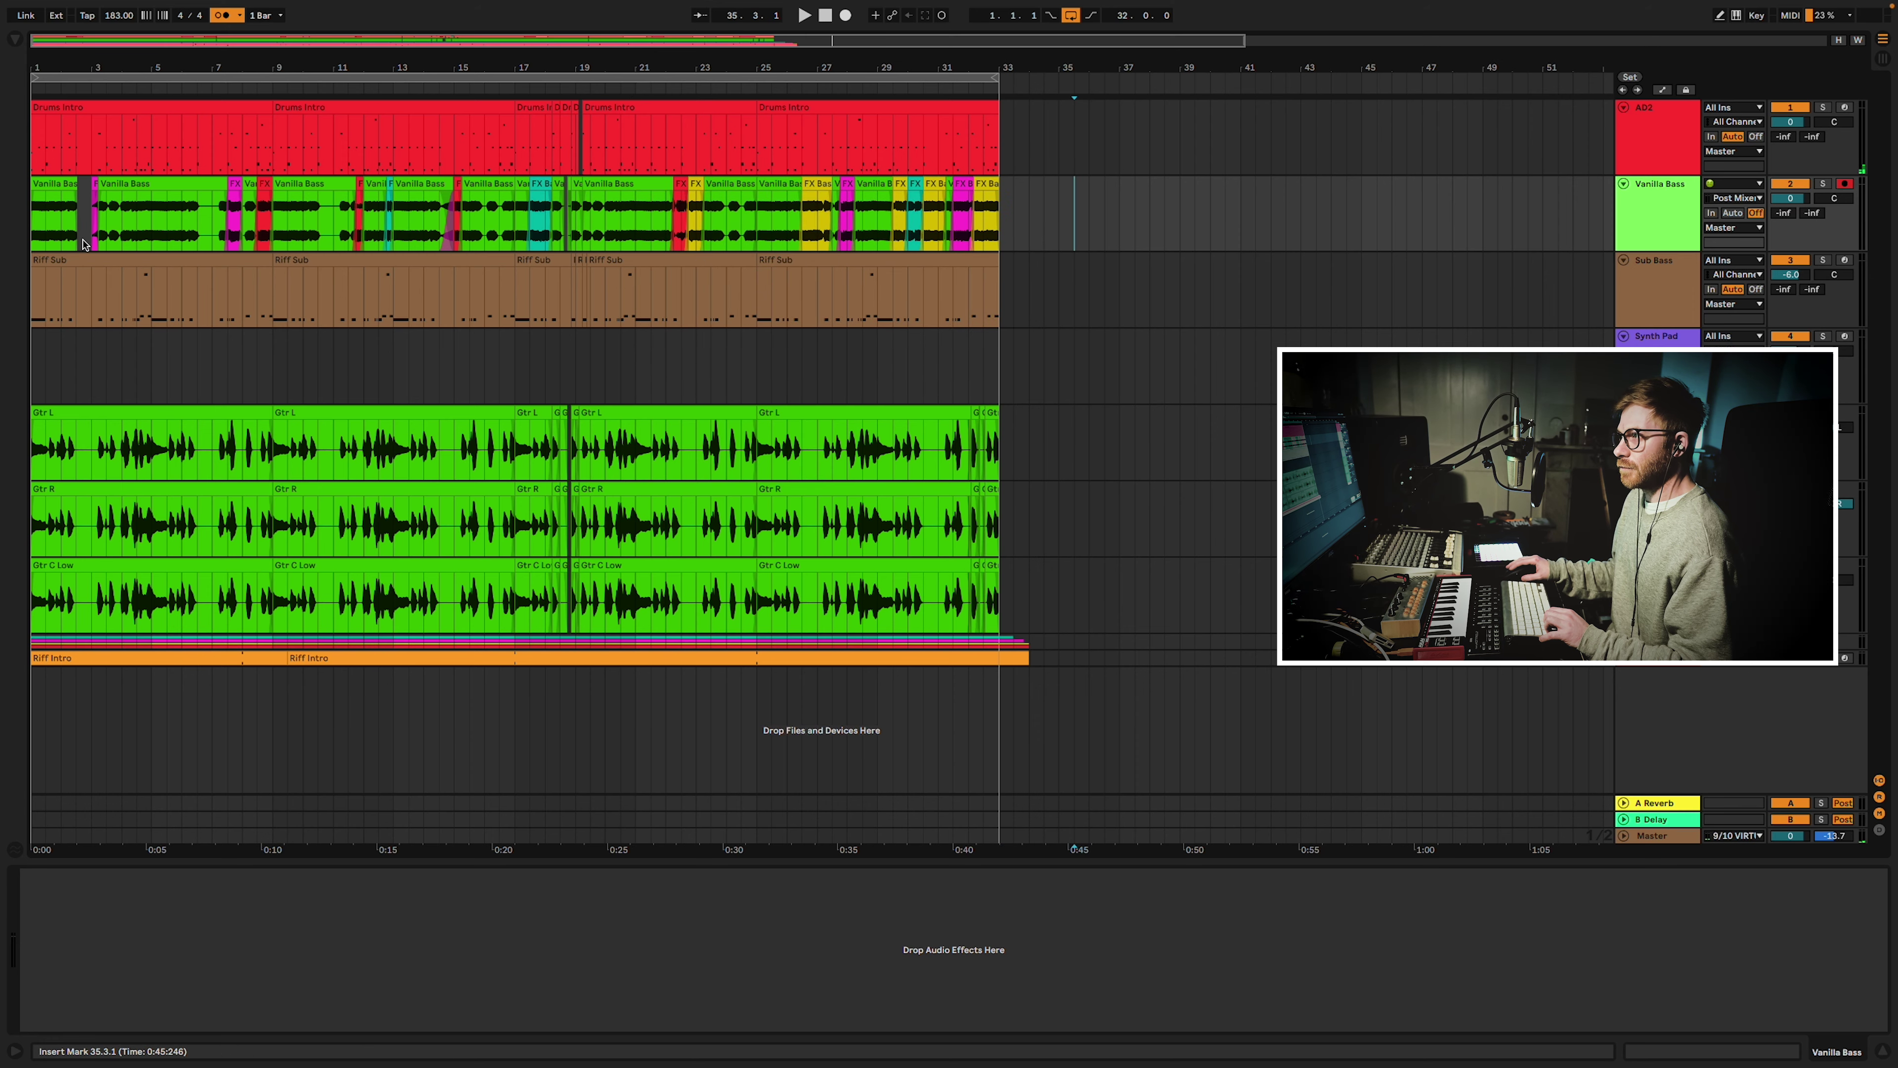
left_click(1655, 238)
right_click(1648, 208)
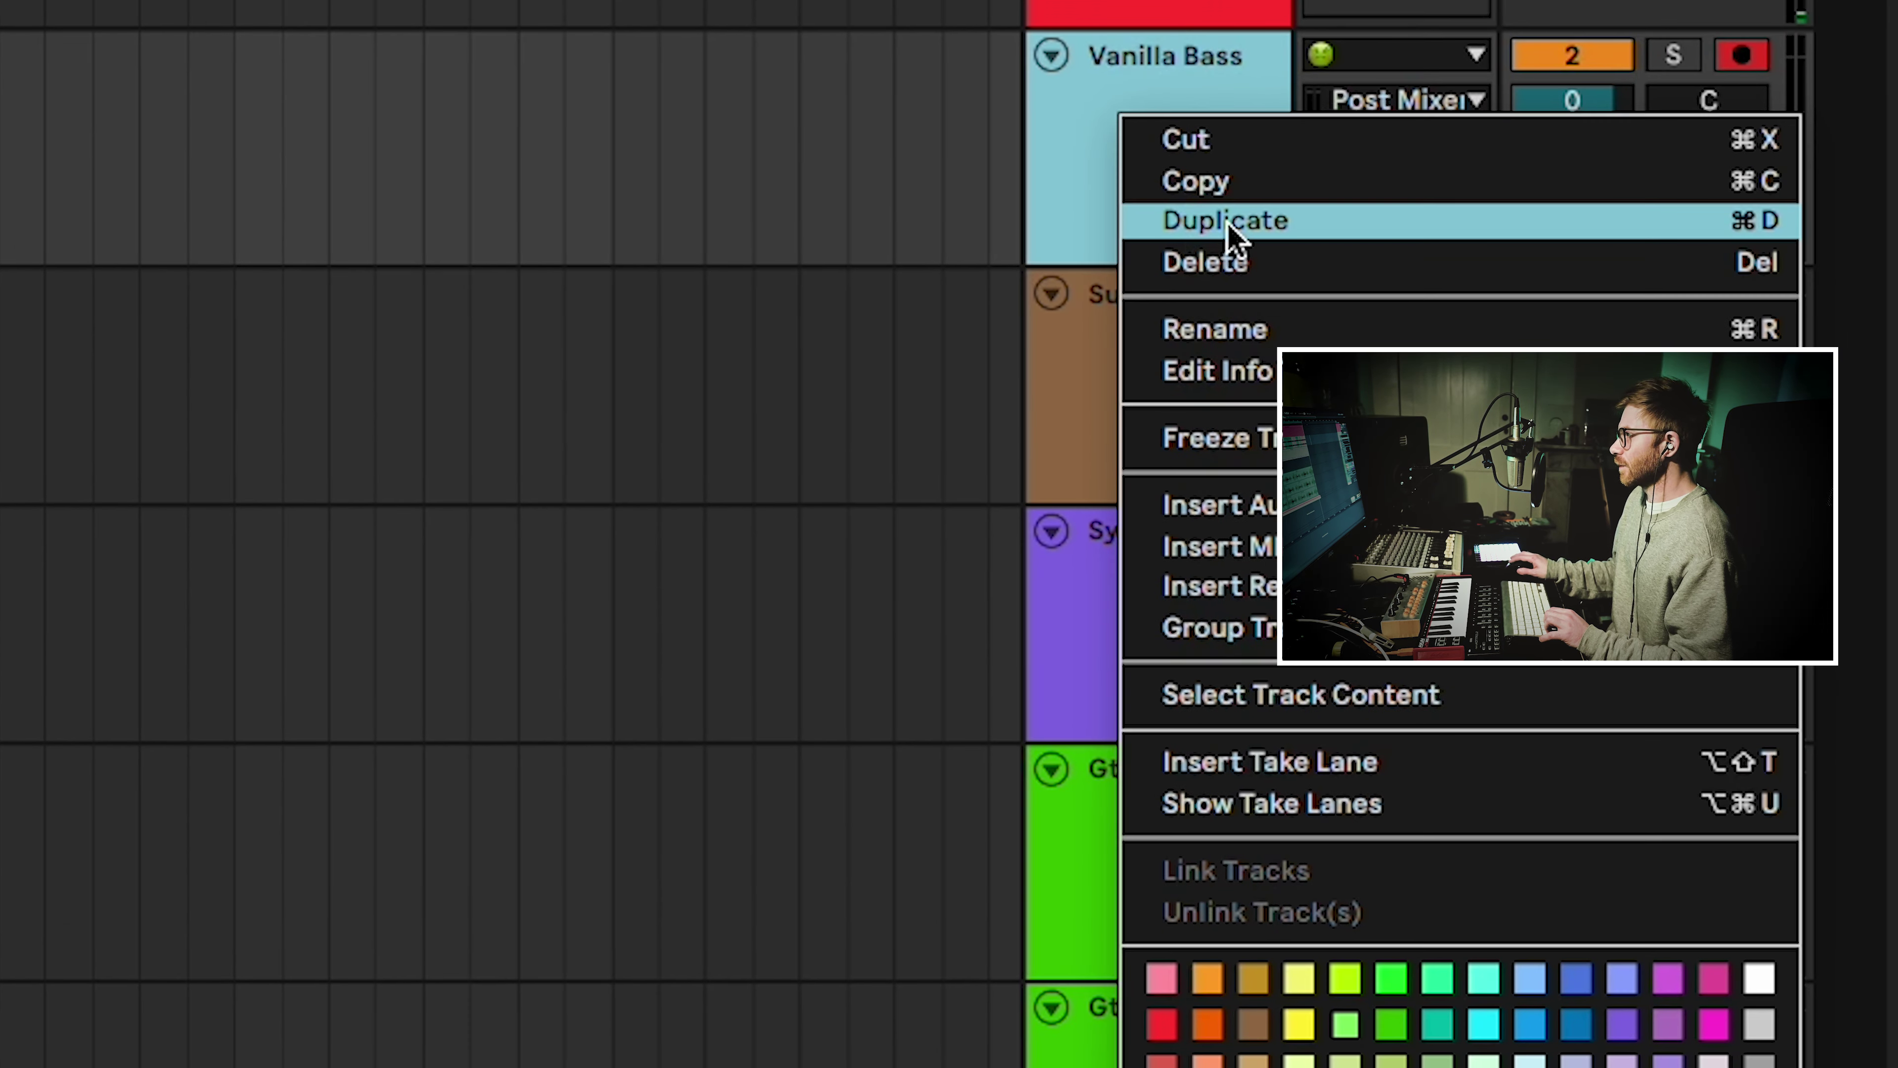
left_click(1228, 224)
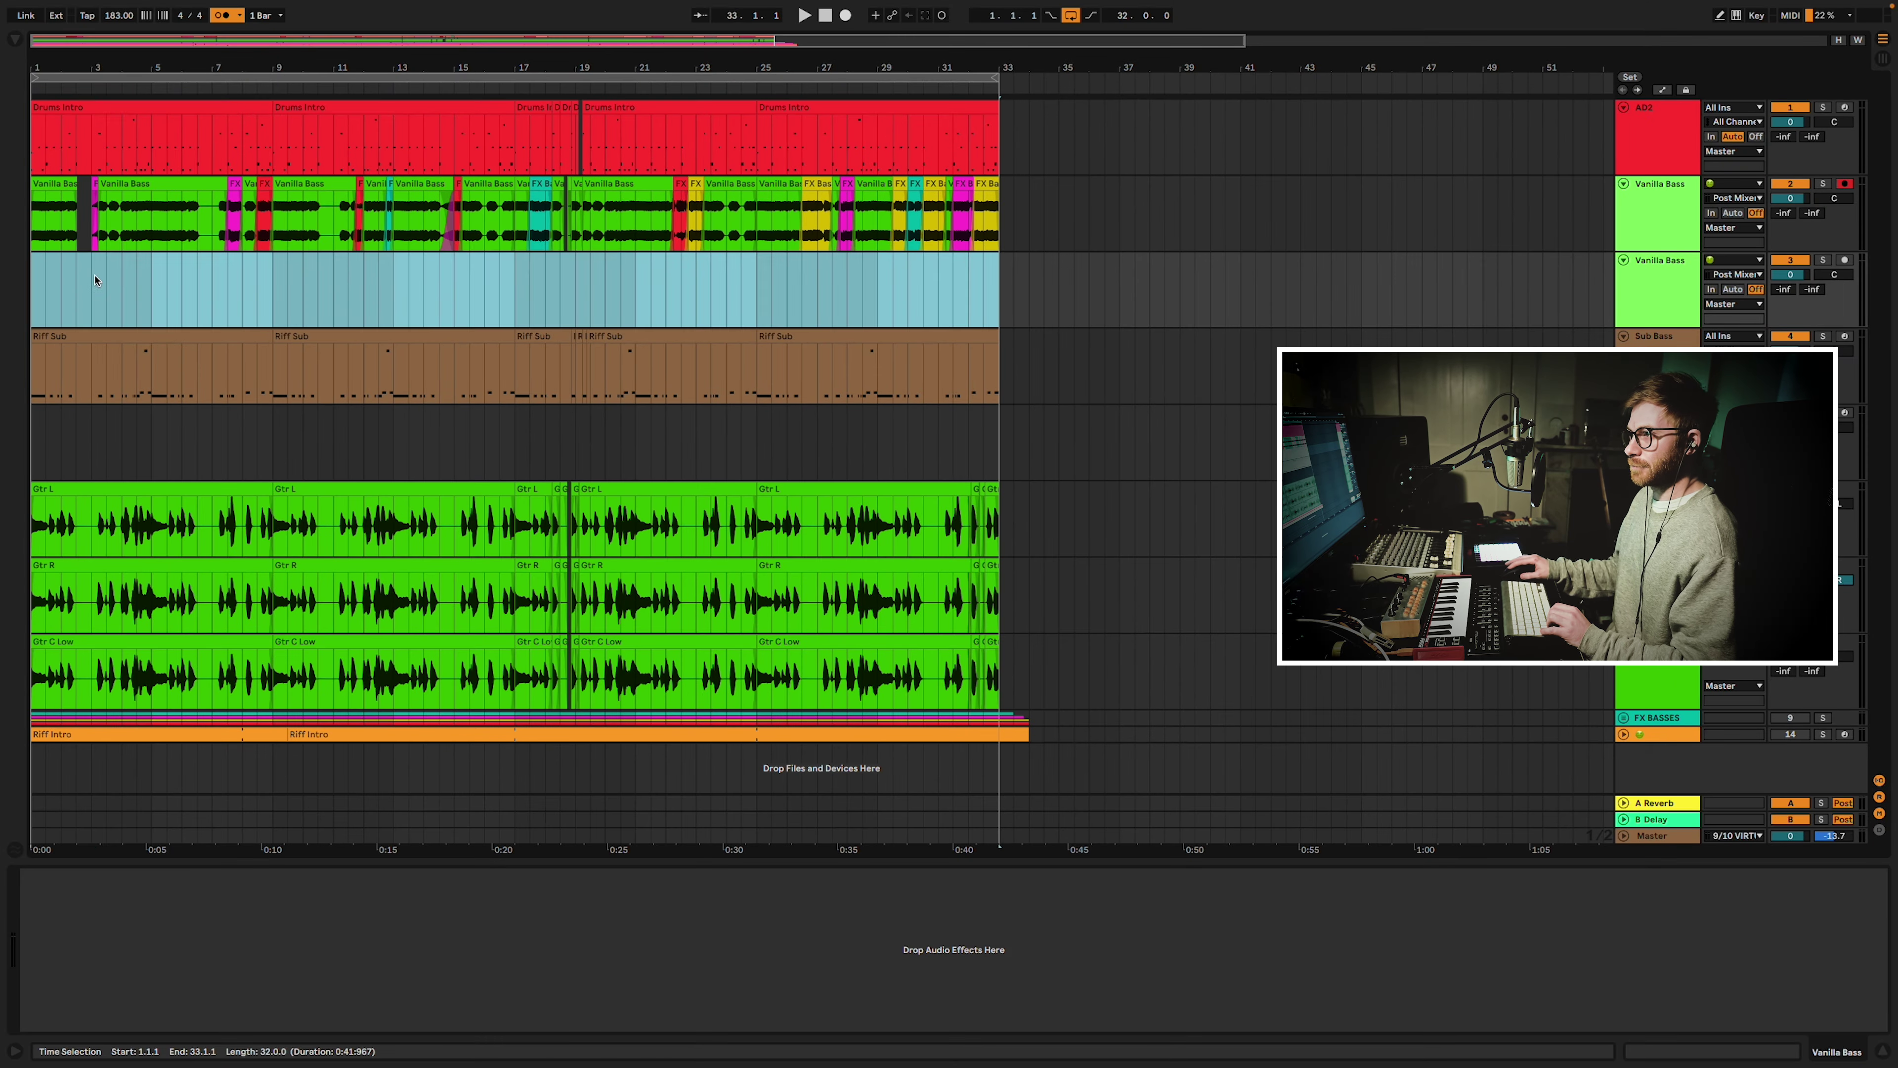
left_click(94, 280)
Fill the duplicate track with the plain Vanilla Bass clip from 1.1.1 to 9.1.1 and repeat it up to bar 17.
left_click_drag(49, 184, 292, 270)
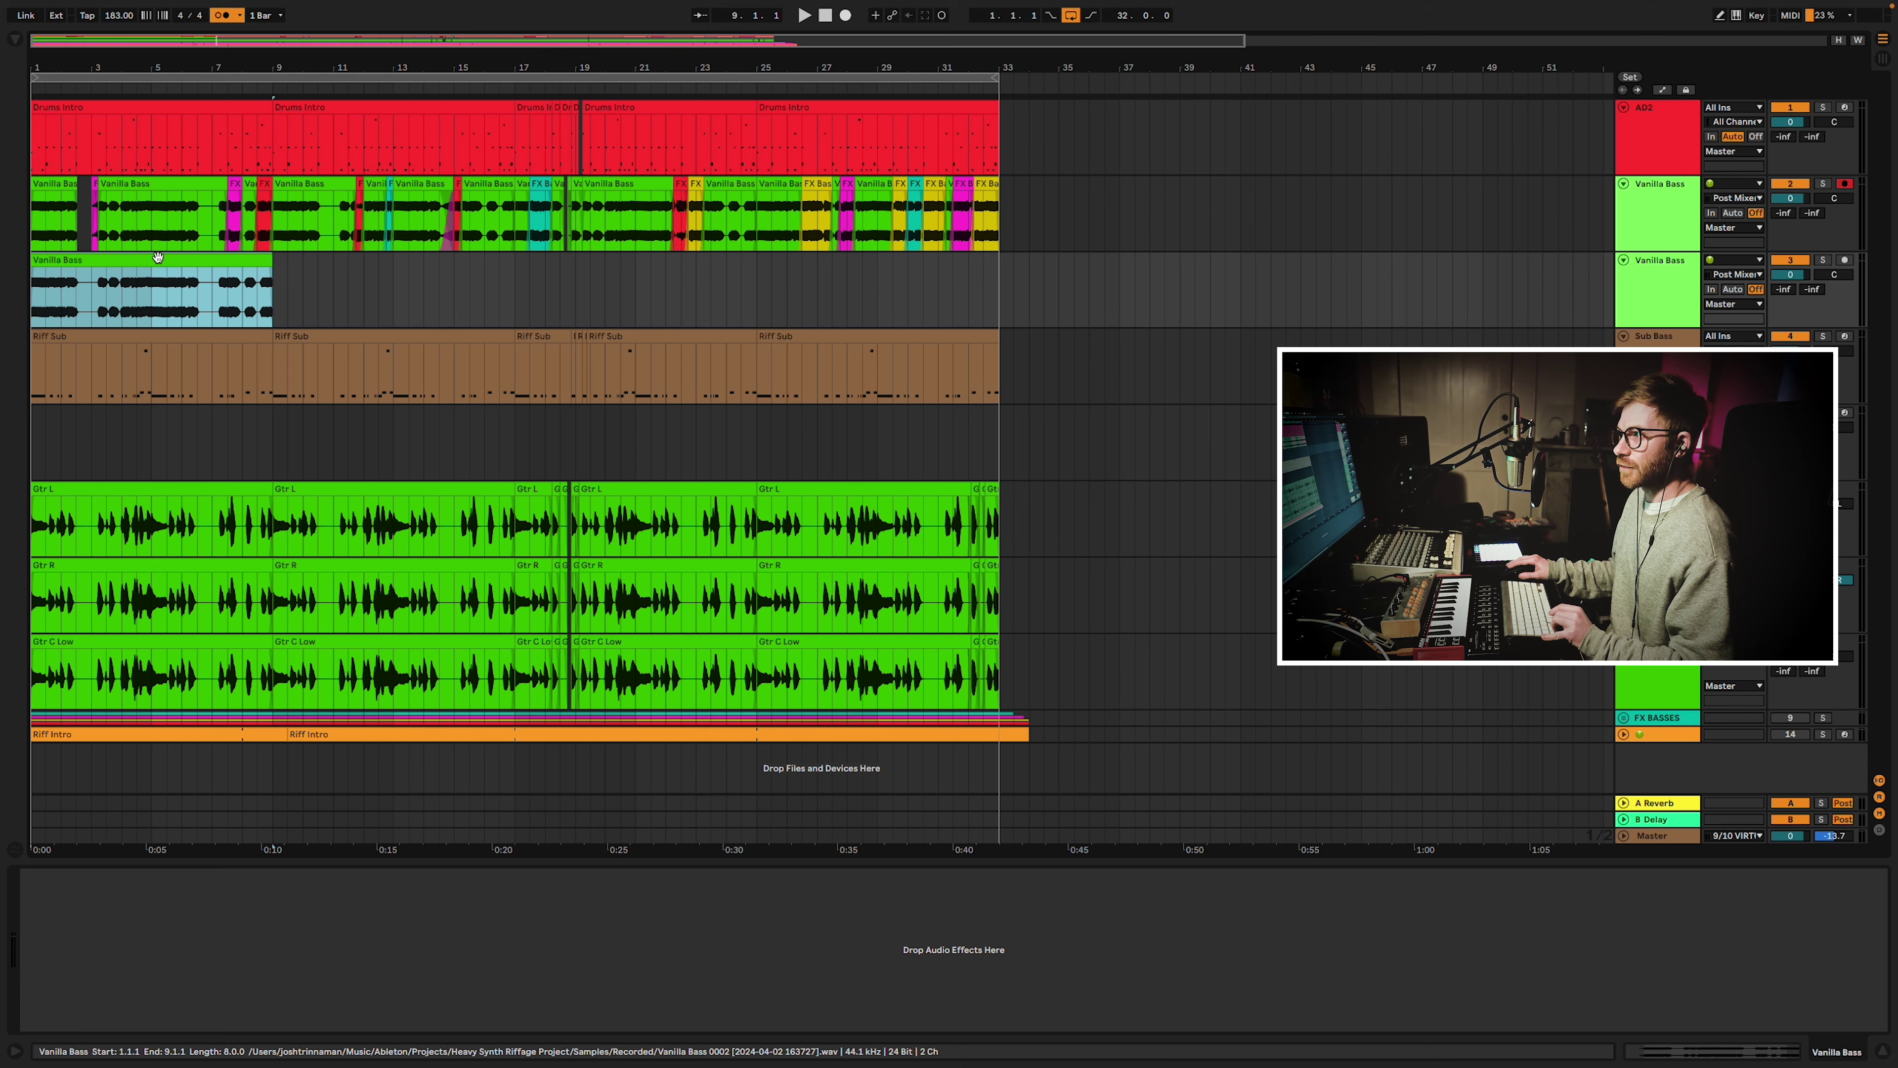
left_click_drag(471, 509, 1241, 516)
left_click(148, 258, "shift")
Consolidate all spliced clips on the original Vanilla Bass track from 1.1.1 to 33.1.1 into one clip.
left_click_drag(1089, 216, 15, 205)
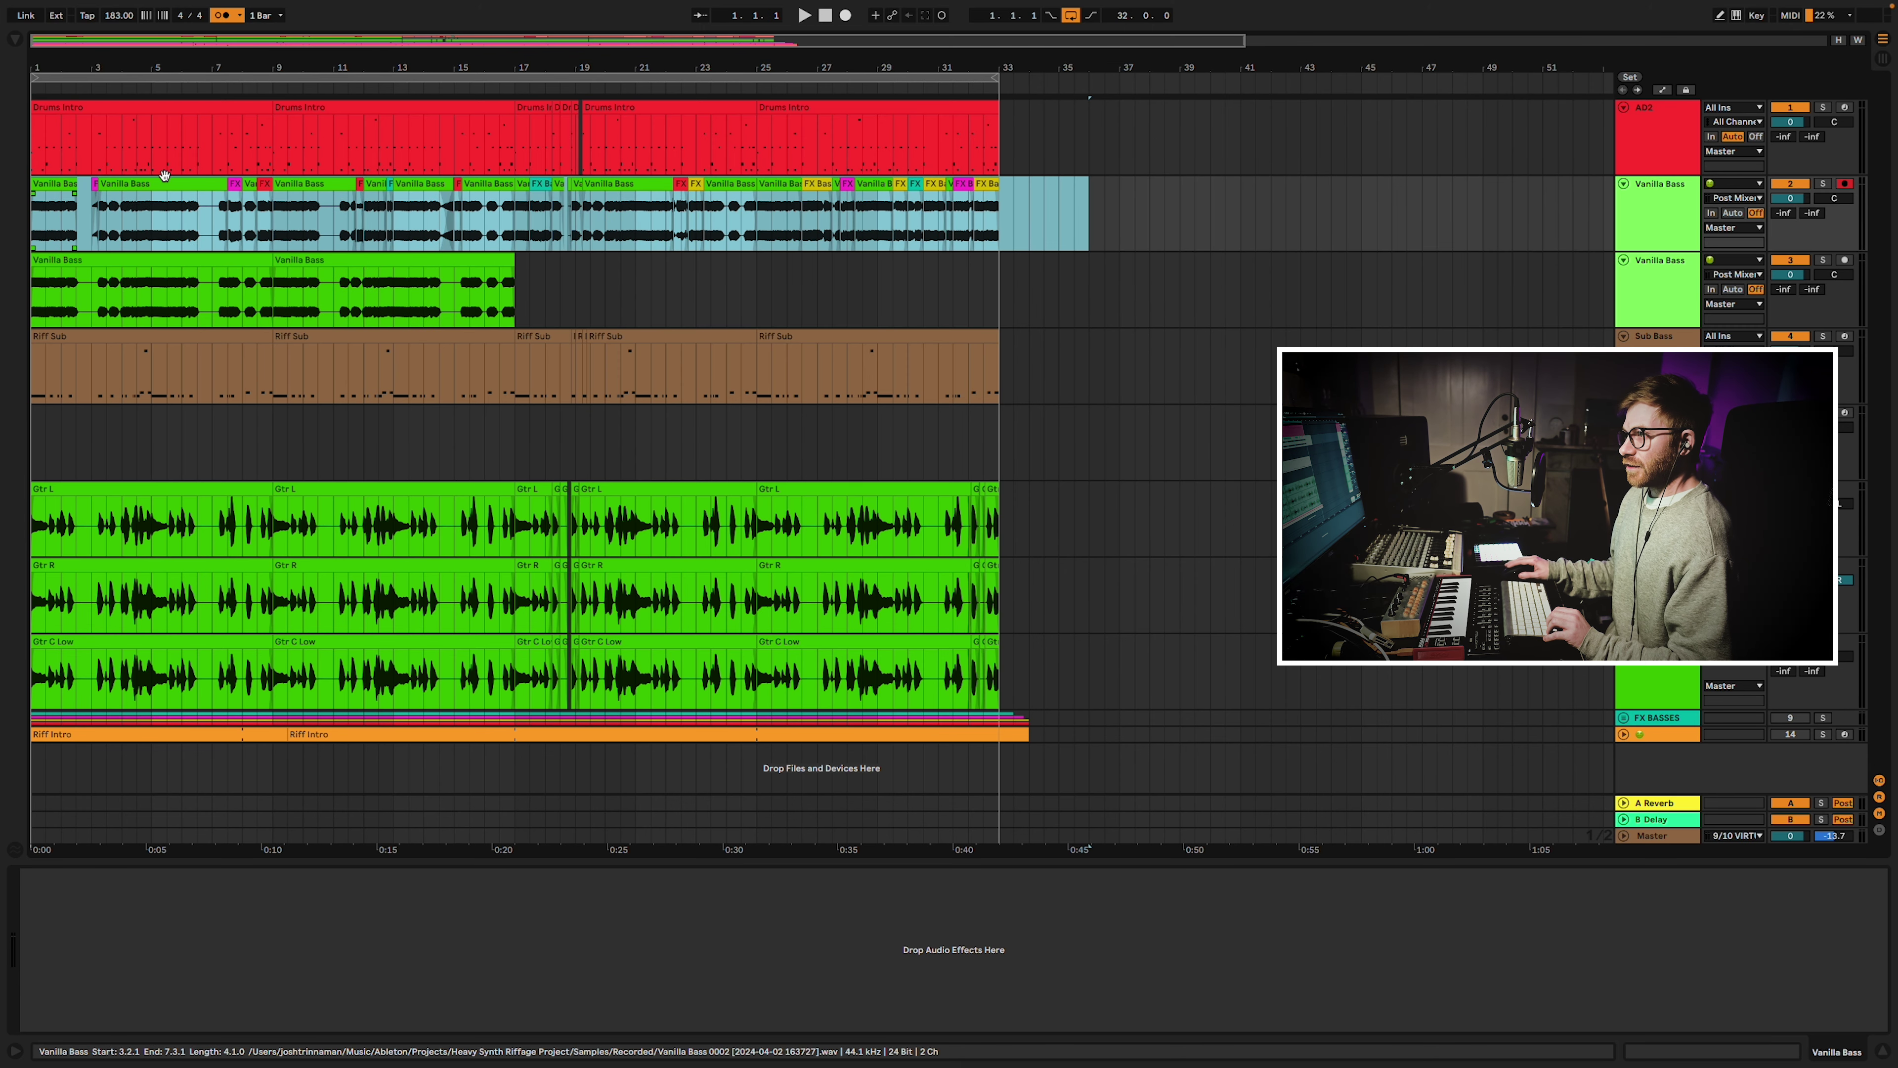
left_click(1068, 187)
left_click_drag(999, 213, 40, 221)
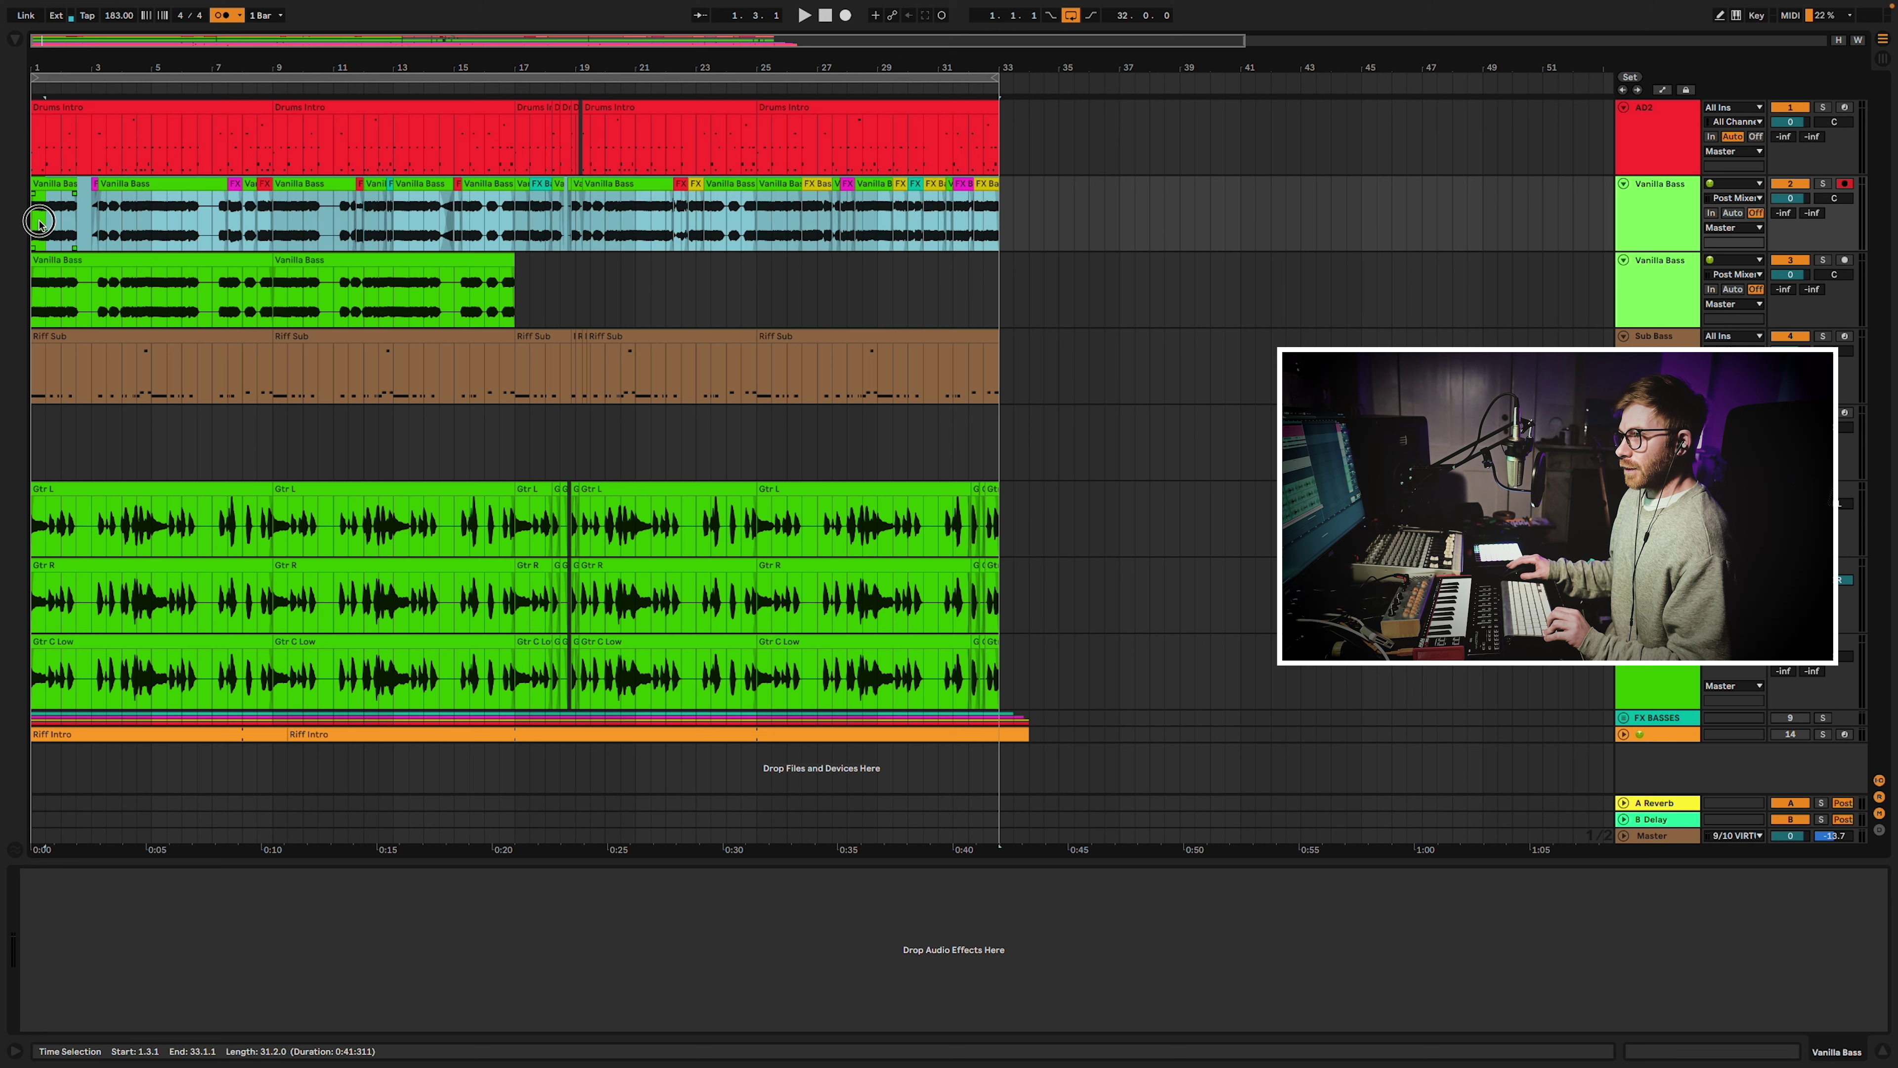
right_click(39, 197)
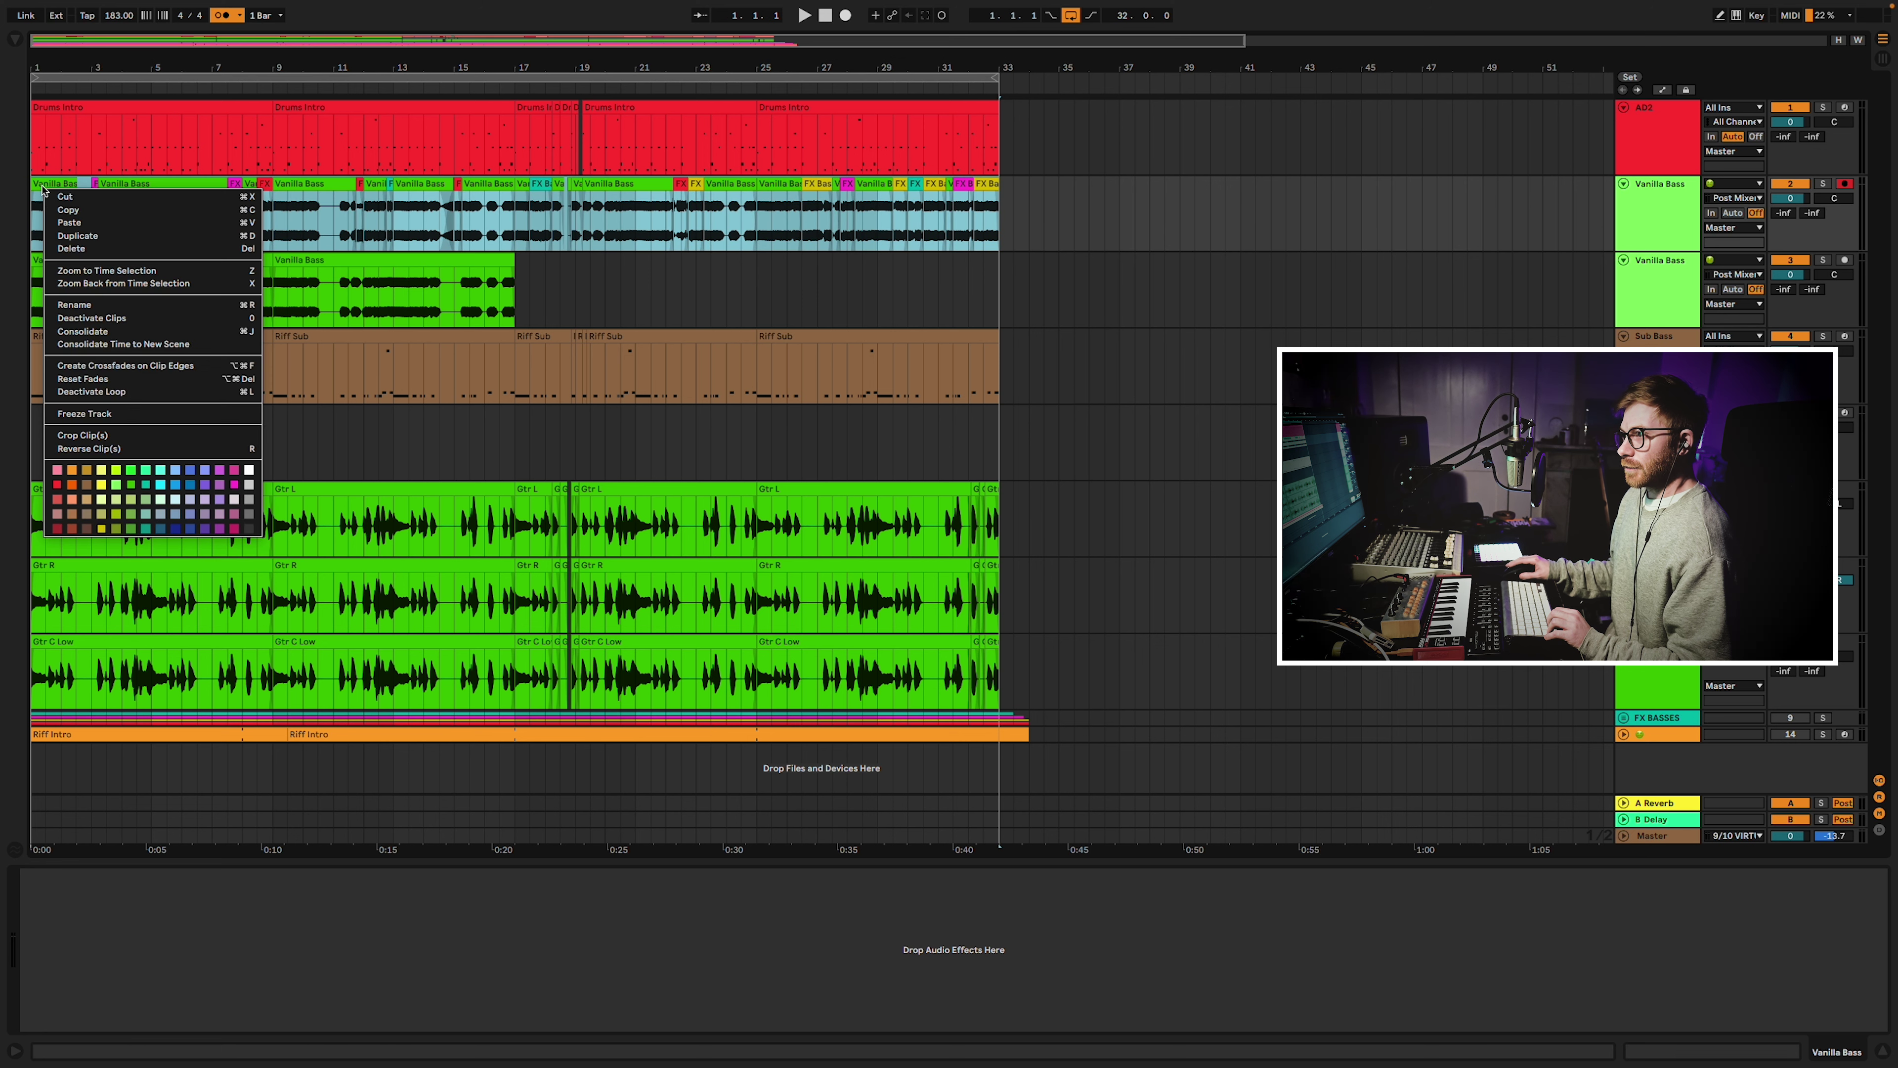
left_click(108, 332)
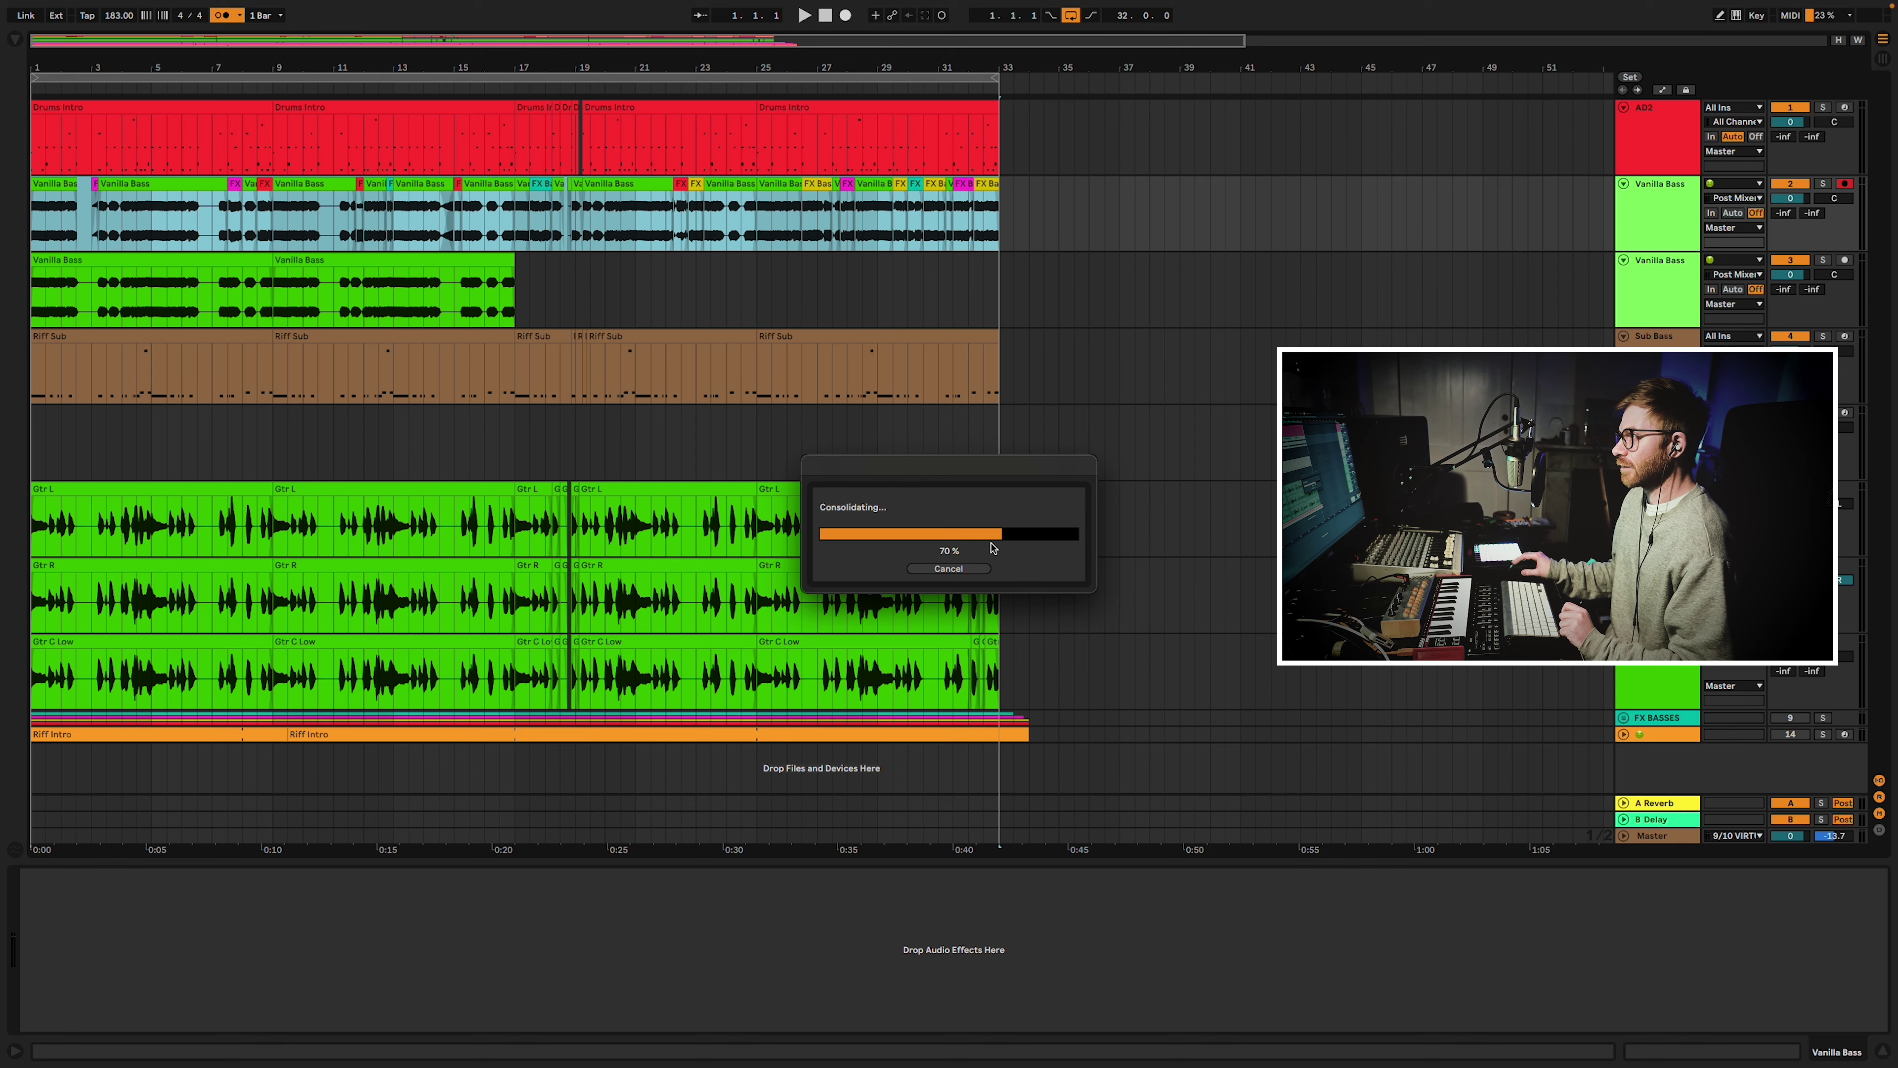
Rename the consolidated bass Gross Synth Bass and colour it orange, with the plain Vanilla Bass track above it in blue.
key("ctrl+r")
type("Gross Synth Bas")
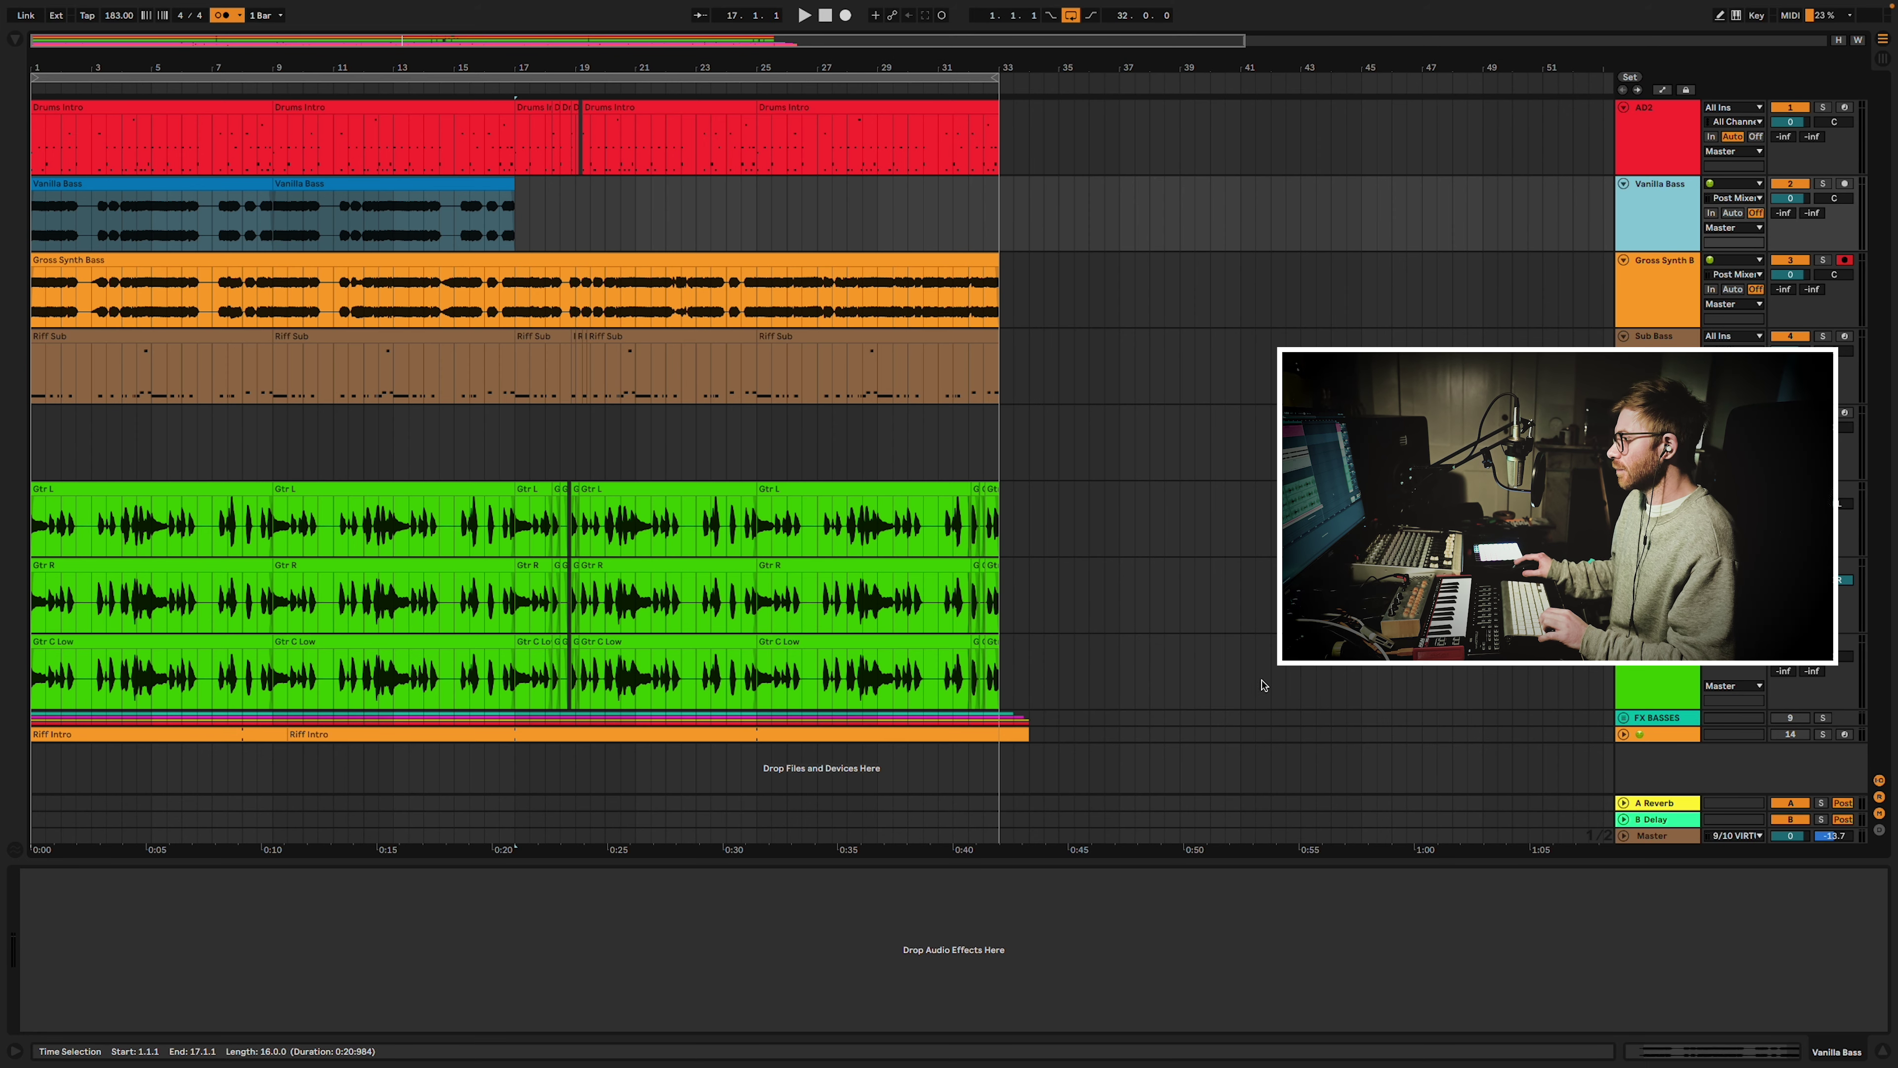
Move all clips of the whole arrangement so that they start at bar 17.
key("super+a")
key("ctrl+a")
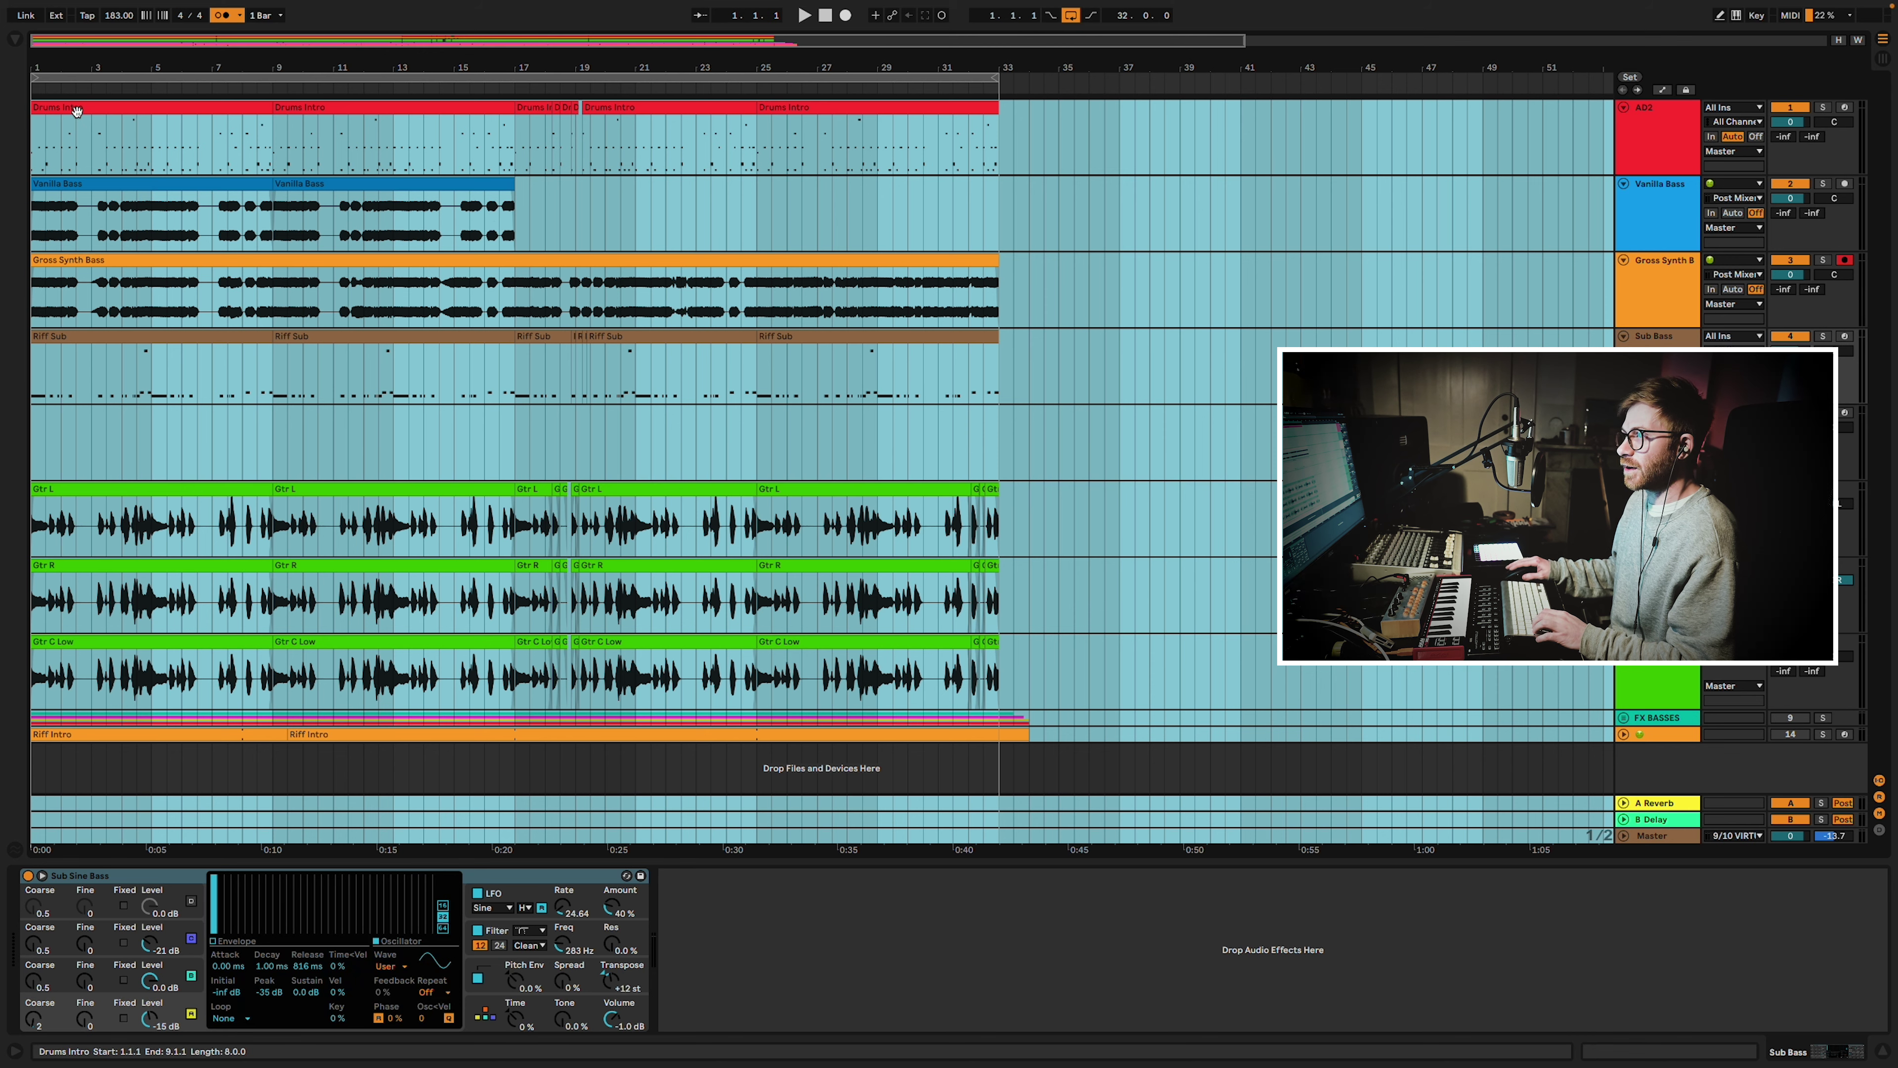
left_click_drag(60, 105, 542, 112)
left_click(440, 290)
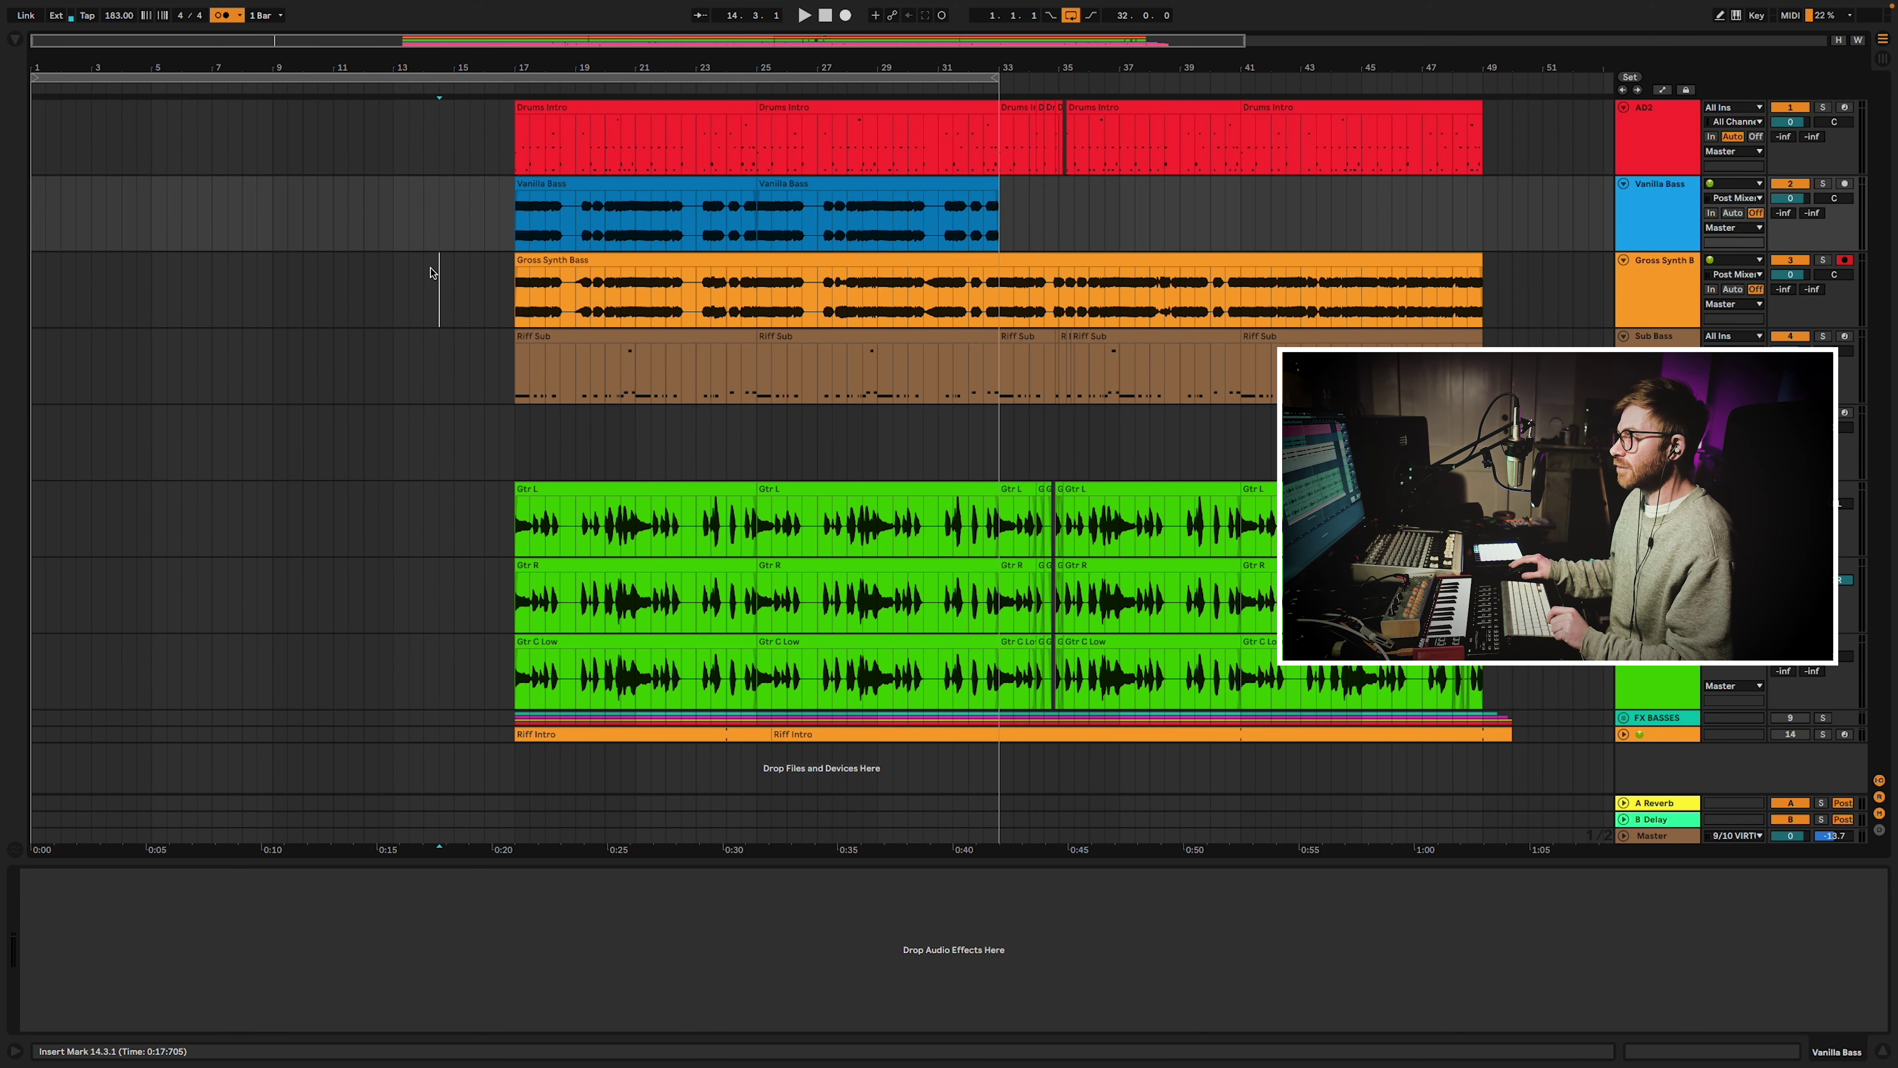
Move both Vanilla Bass clips back so that they fill bars 1 to 17 as an intro.
left_click(816, 182)
left_click(628, 183, "shift")
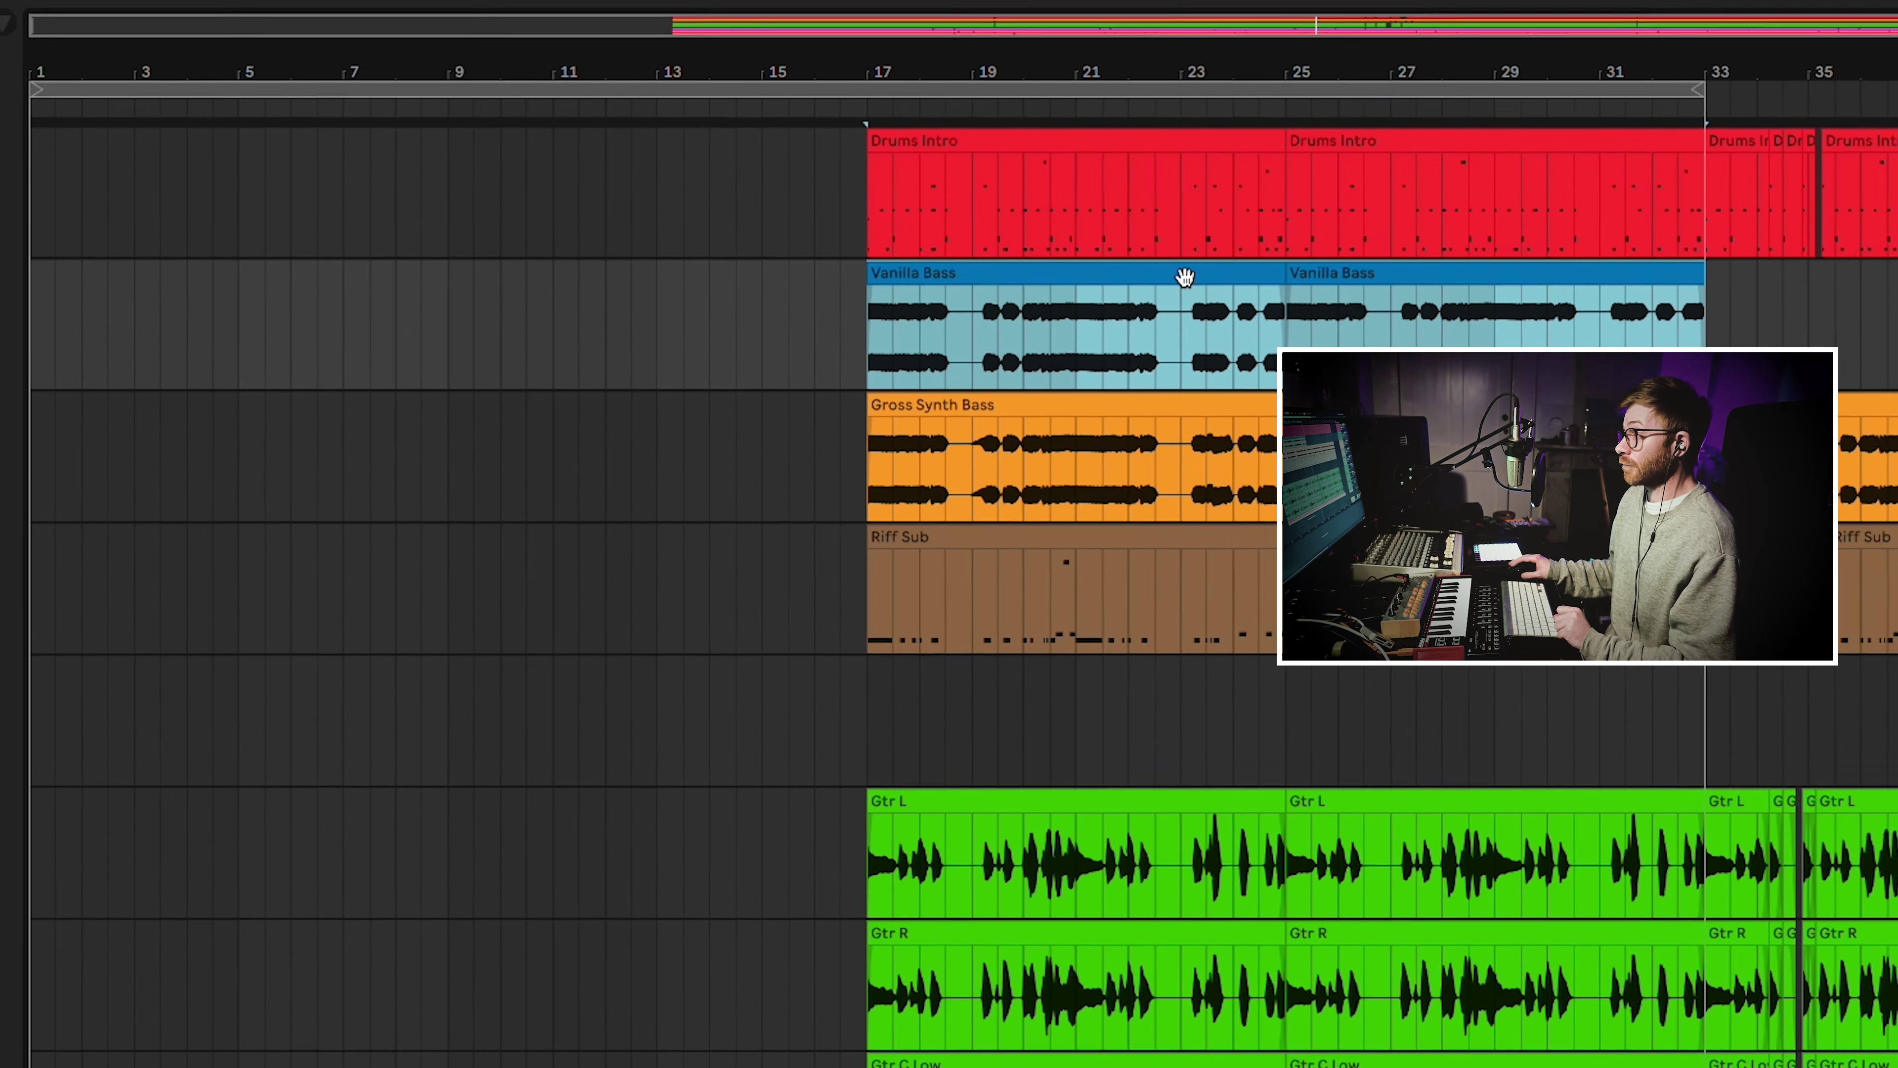
left_click_drag(1214, 281, 340, 327)
Add an Auto Filter to the Vanilla Bass track and set its low-pass frequency to 67.0 Hz and resonance to 61%.
left_click(999, 322)
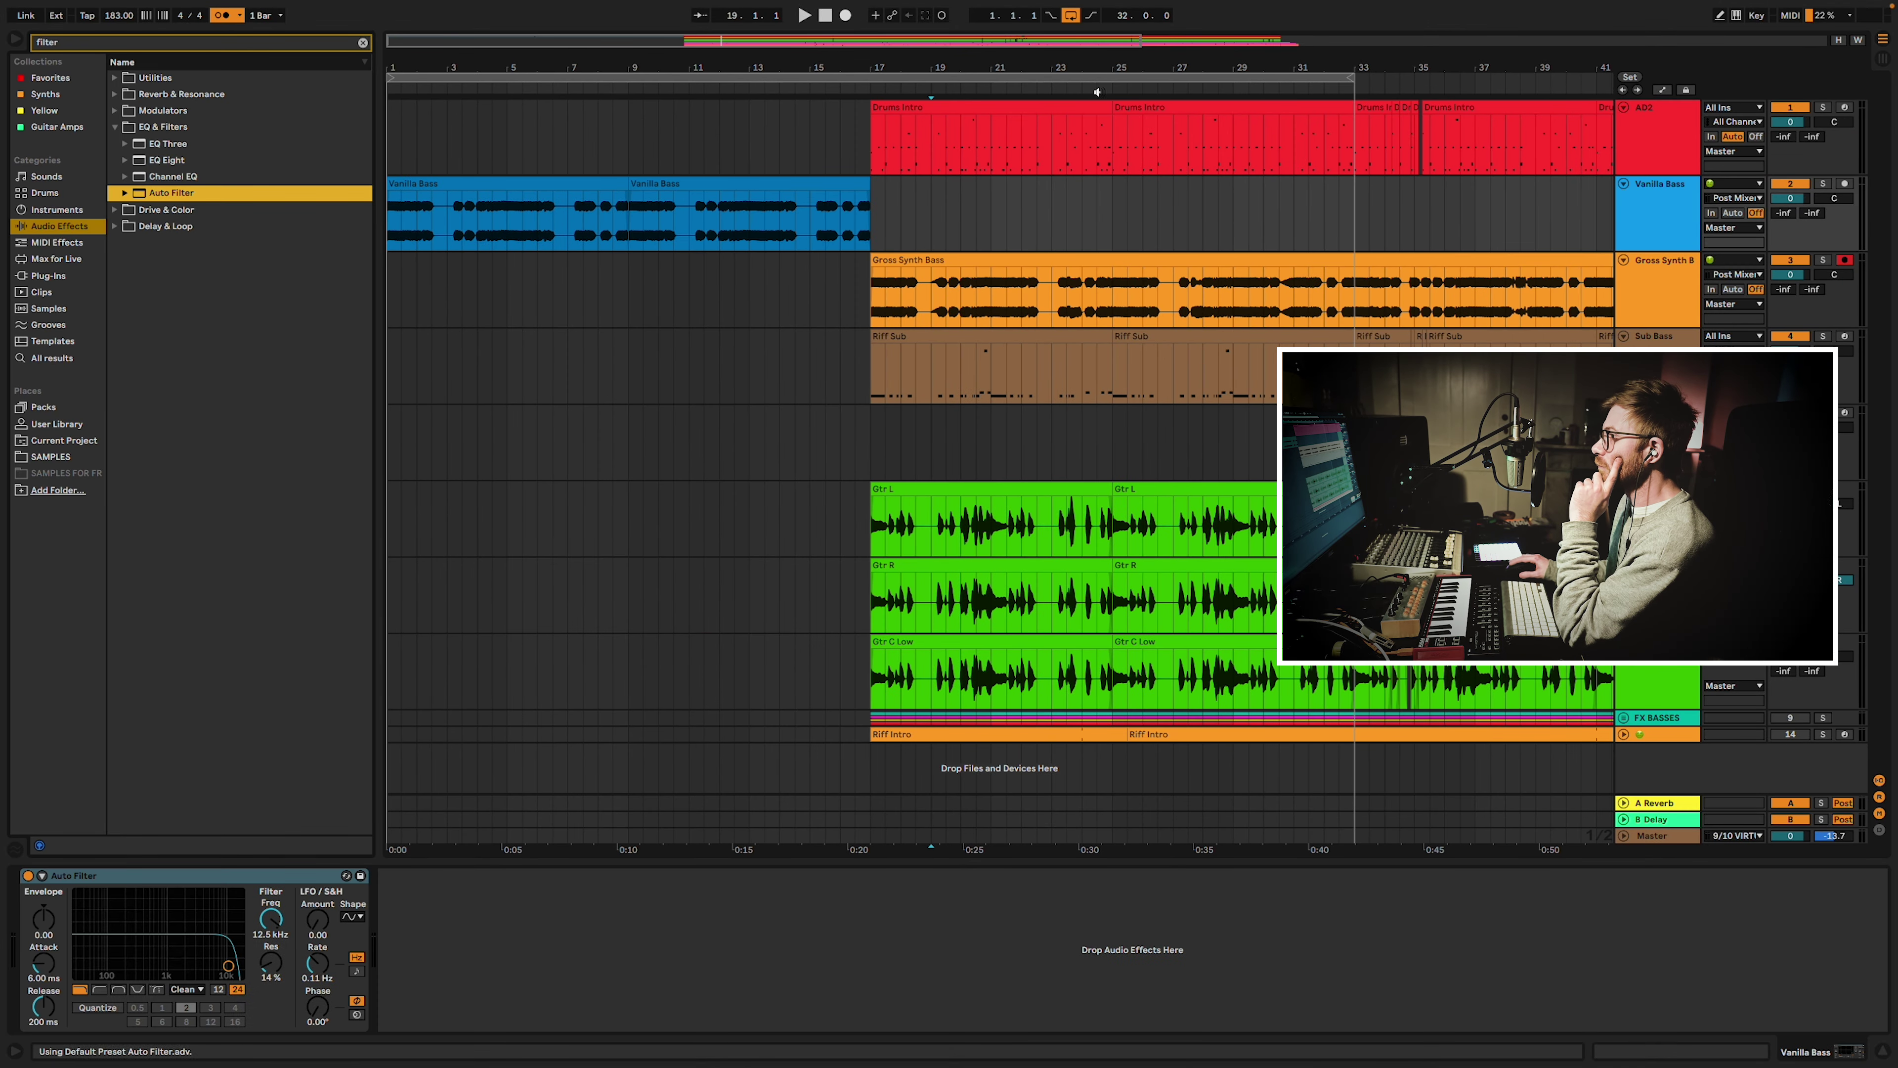
key("space")
left_click_drag(171, 929, 143, 940)
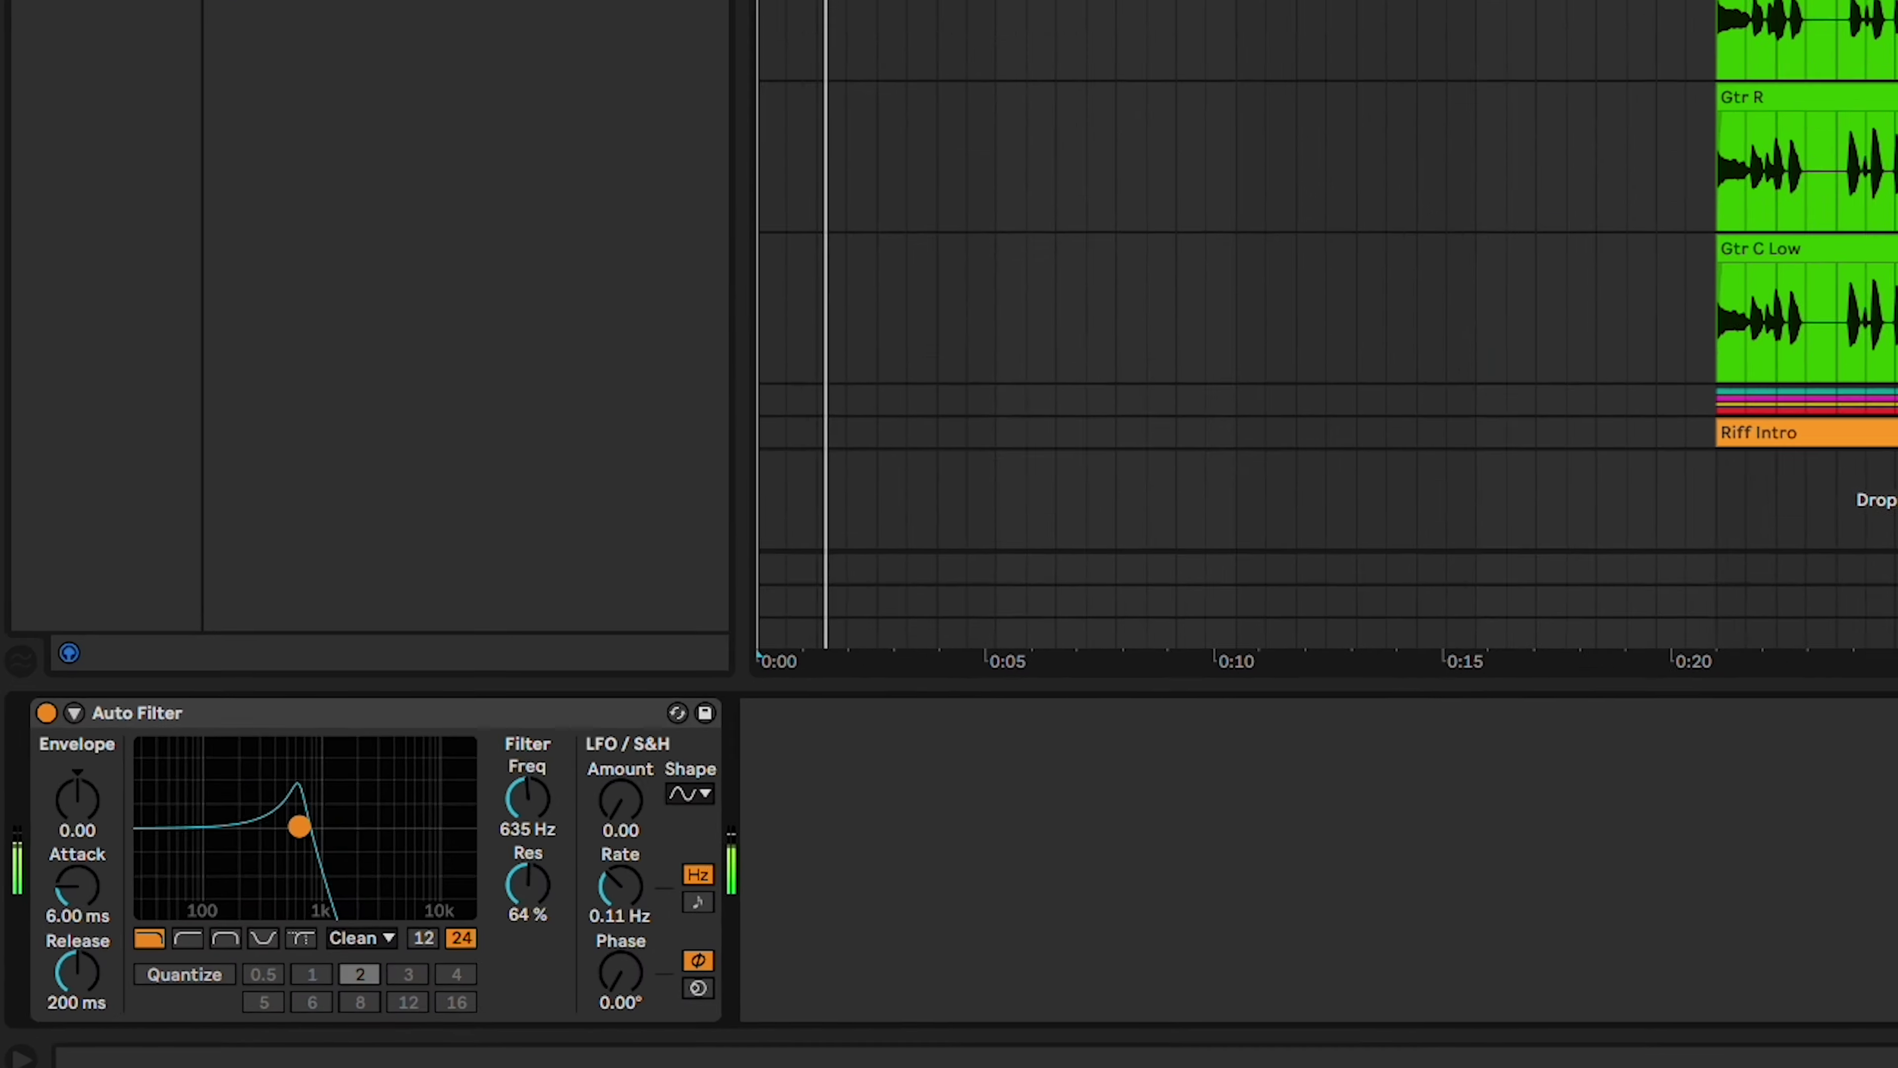
left_click_drag(339, 789, 249, 778)
mouse_move(657, 756)
left_mouse_down()
mouse_move(658, 721)
mouse_move(657, 757)
left_mouse_up()
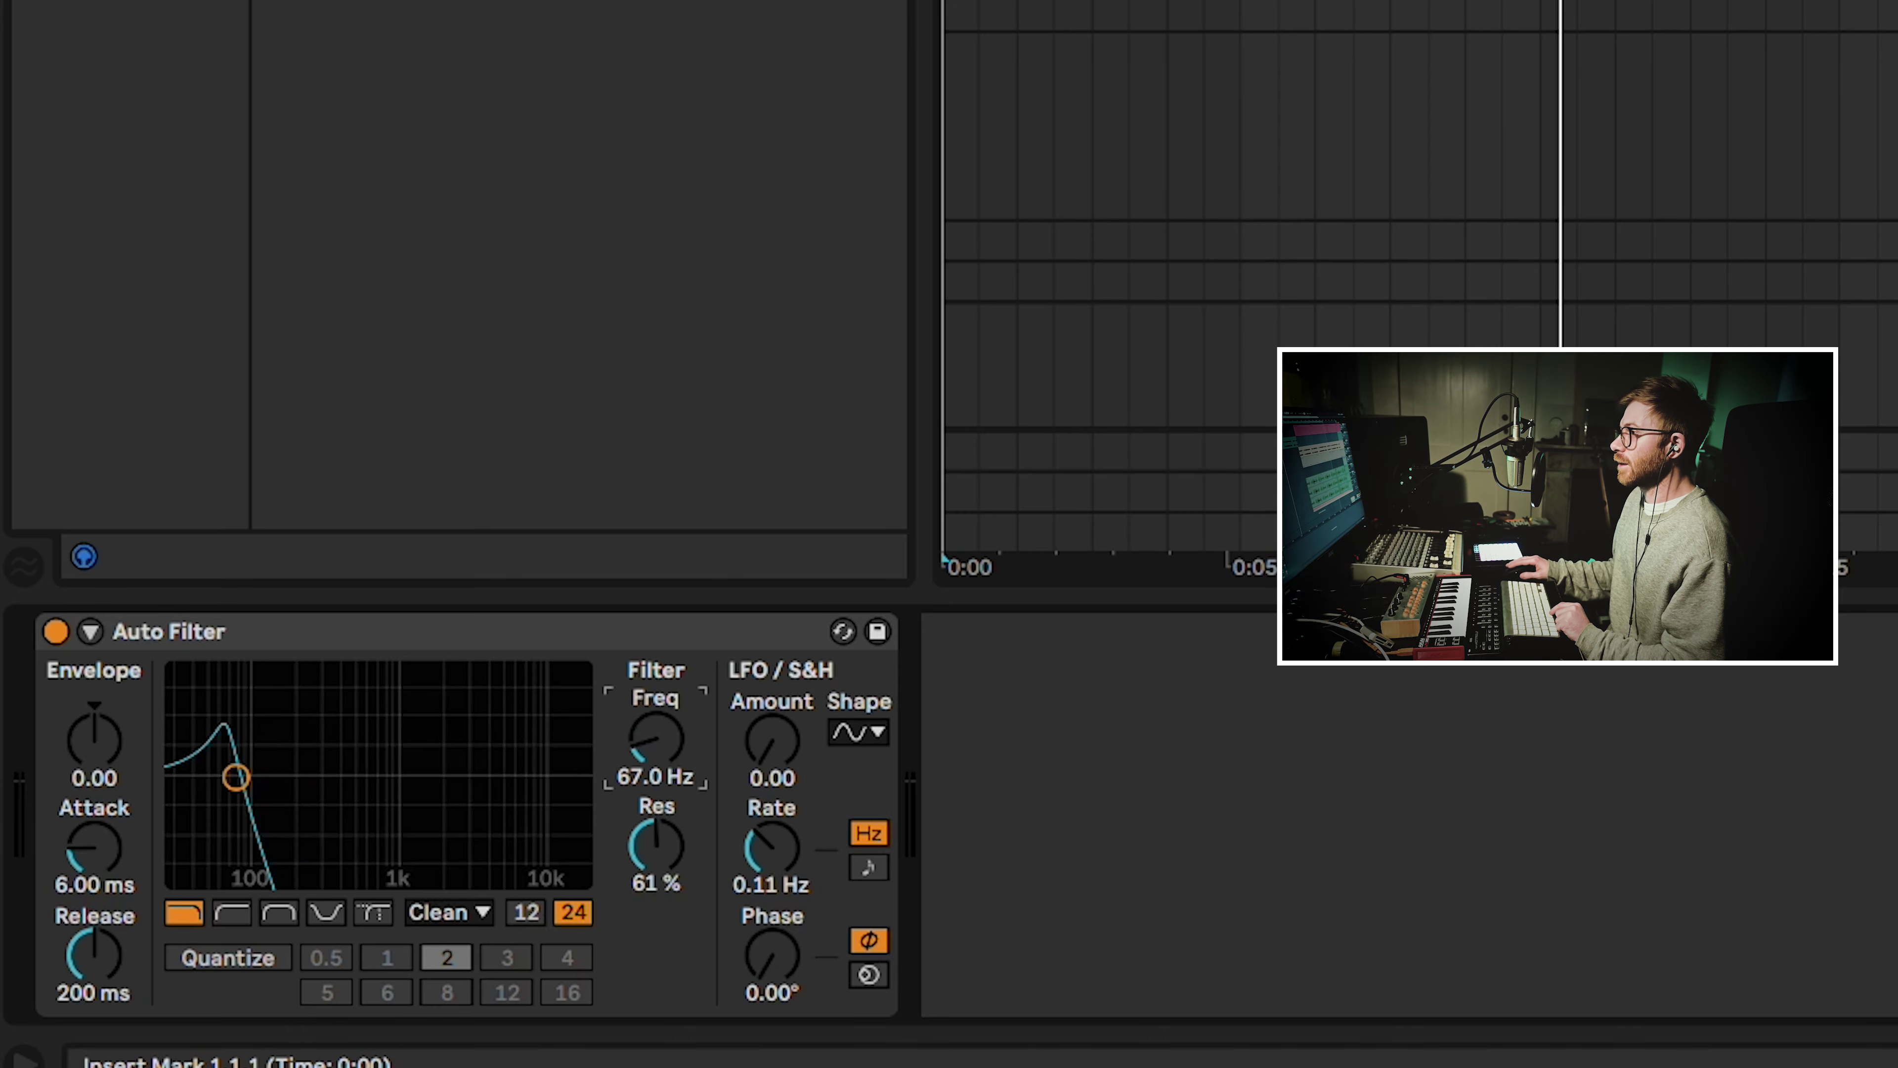
Turn on automation mode and choose the Auto Filter for automation on the Vanilla Bass track.
left_click(1623, 184)
left_click(1623, 184)
left_click(1638, 185)
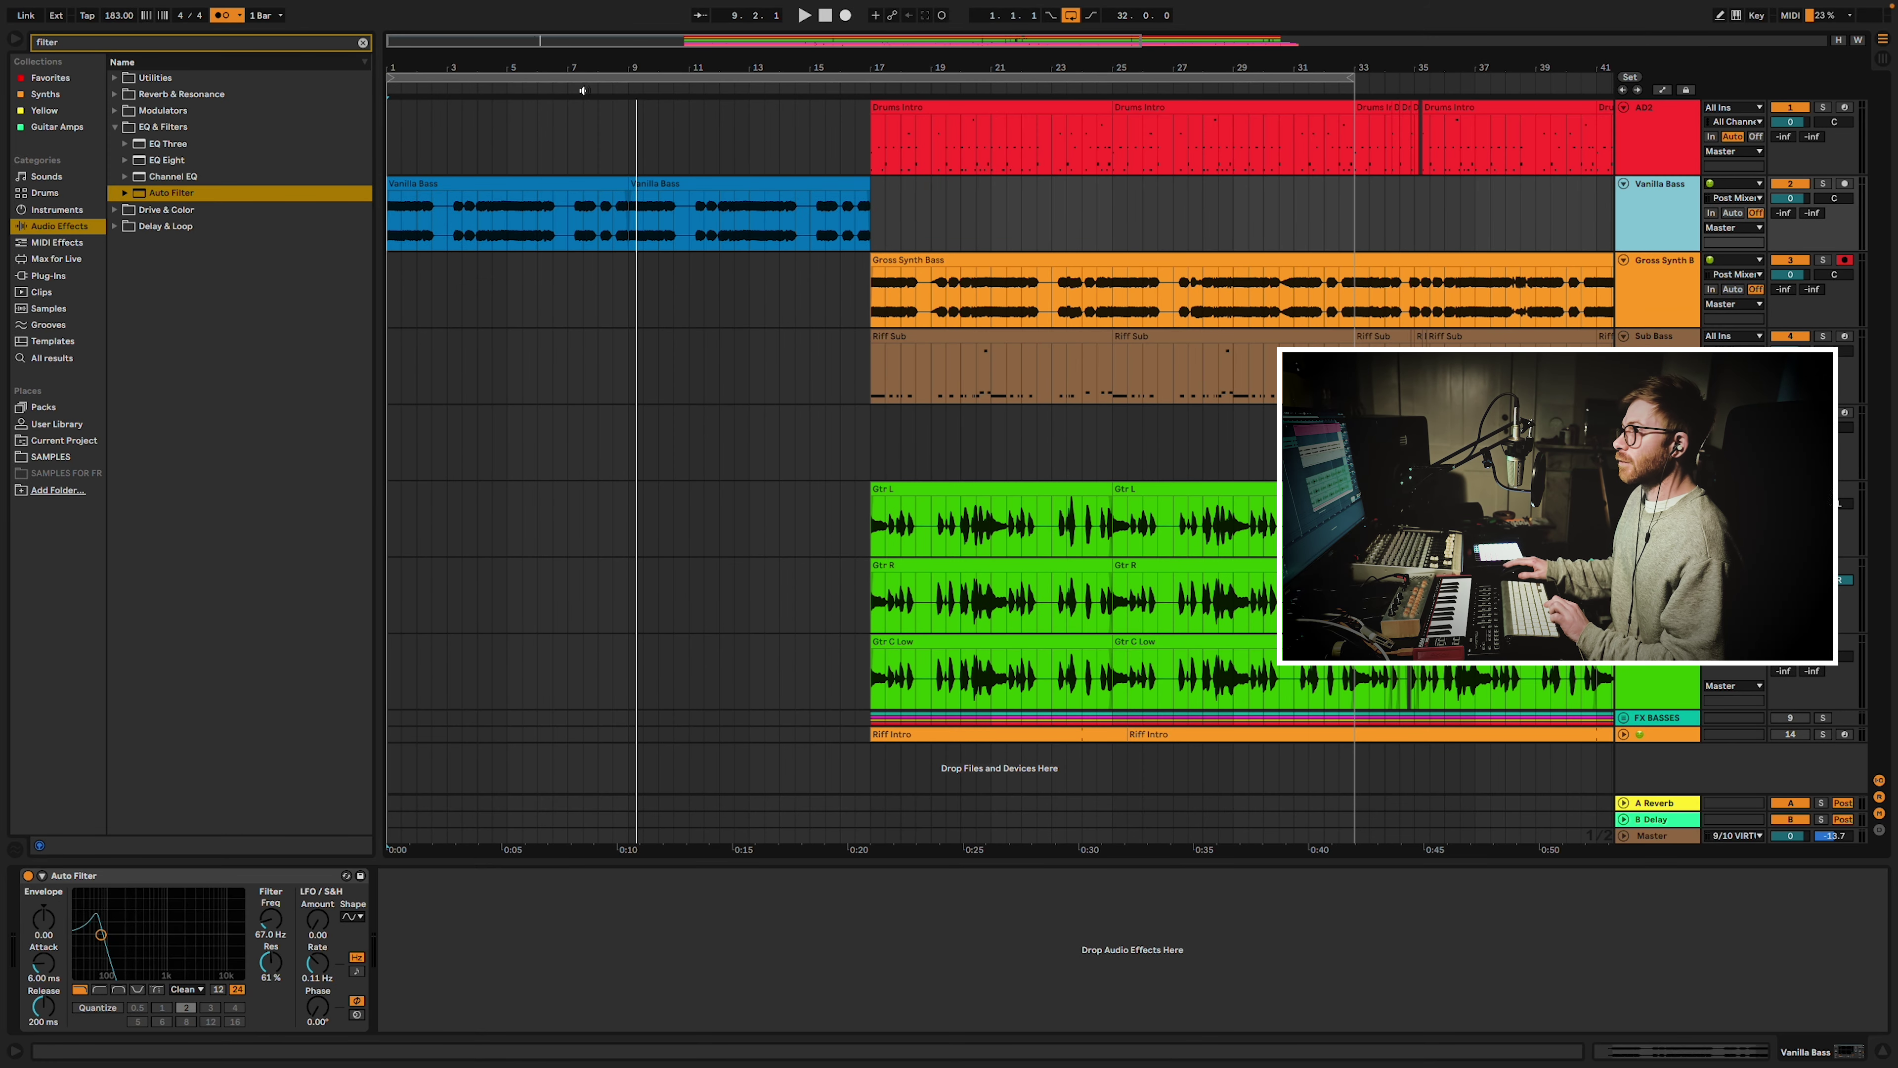
left_click(194, 8)
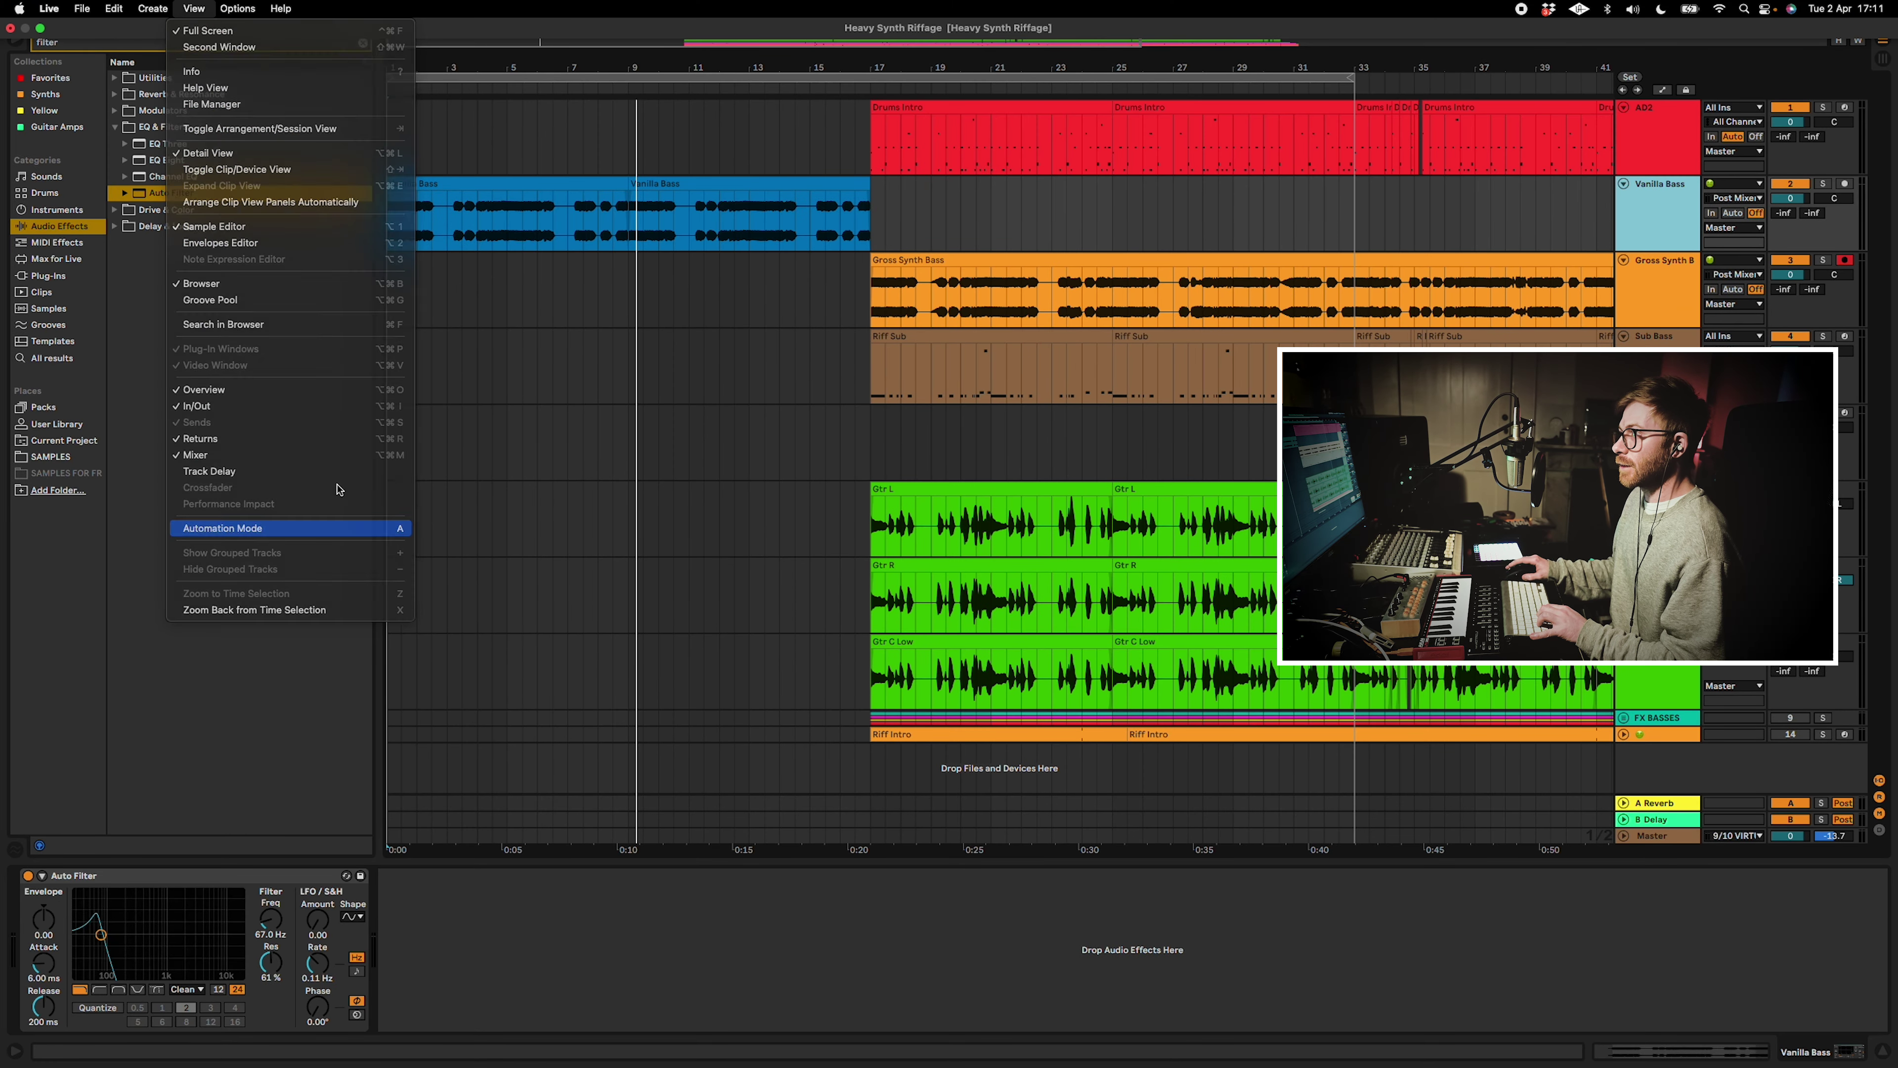
left_click(258, 527)
left_click(624, 410)
left_click(1670, 200)
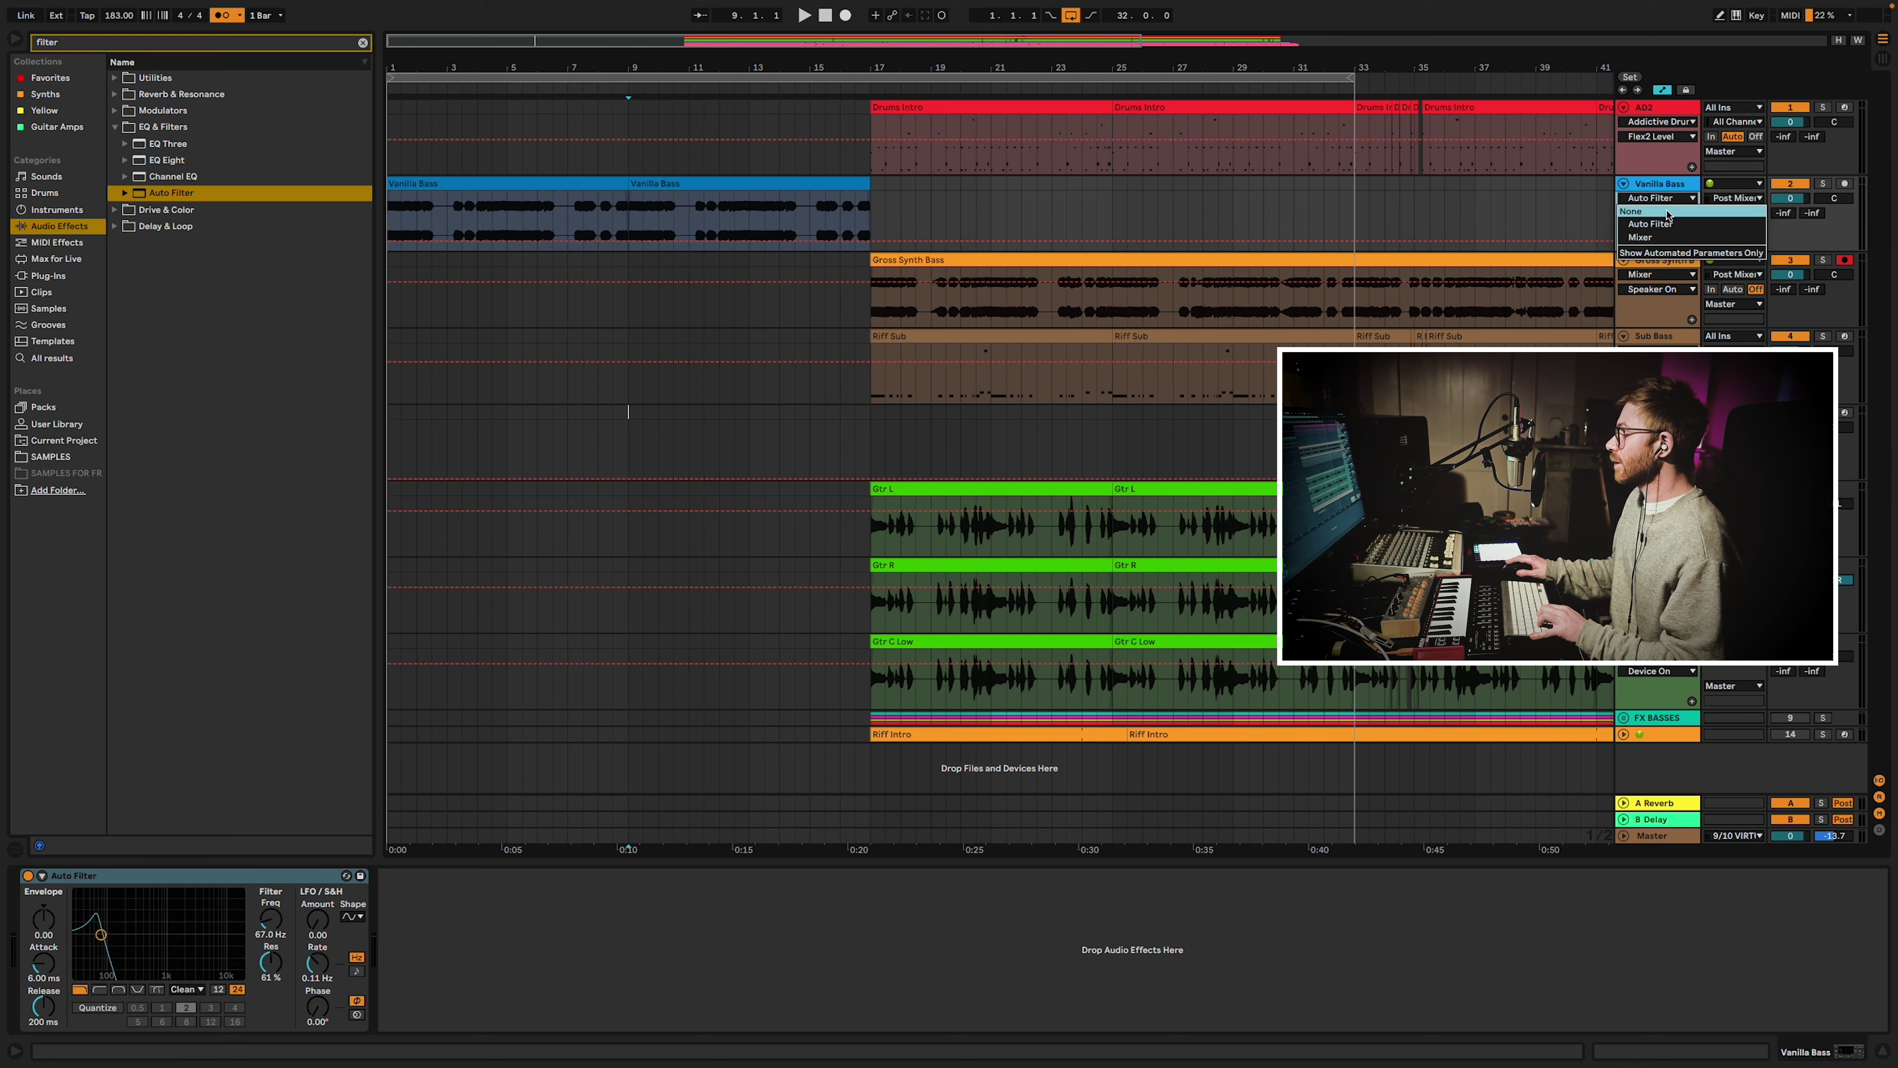
left_click(1651, 224)
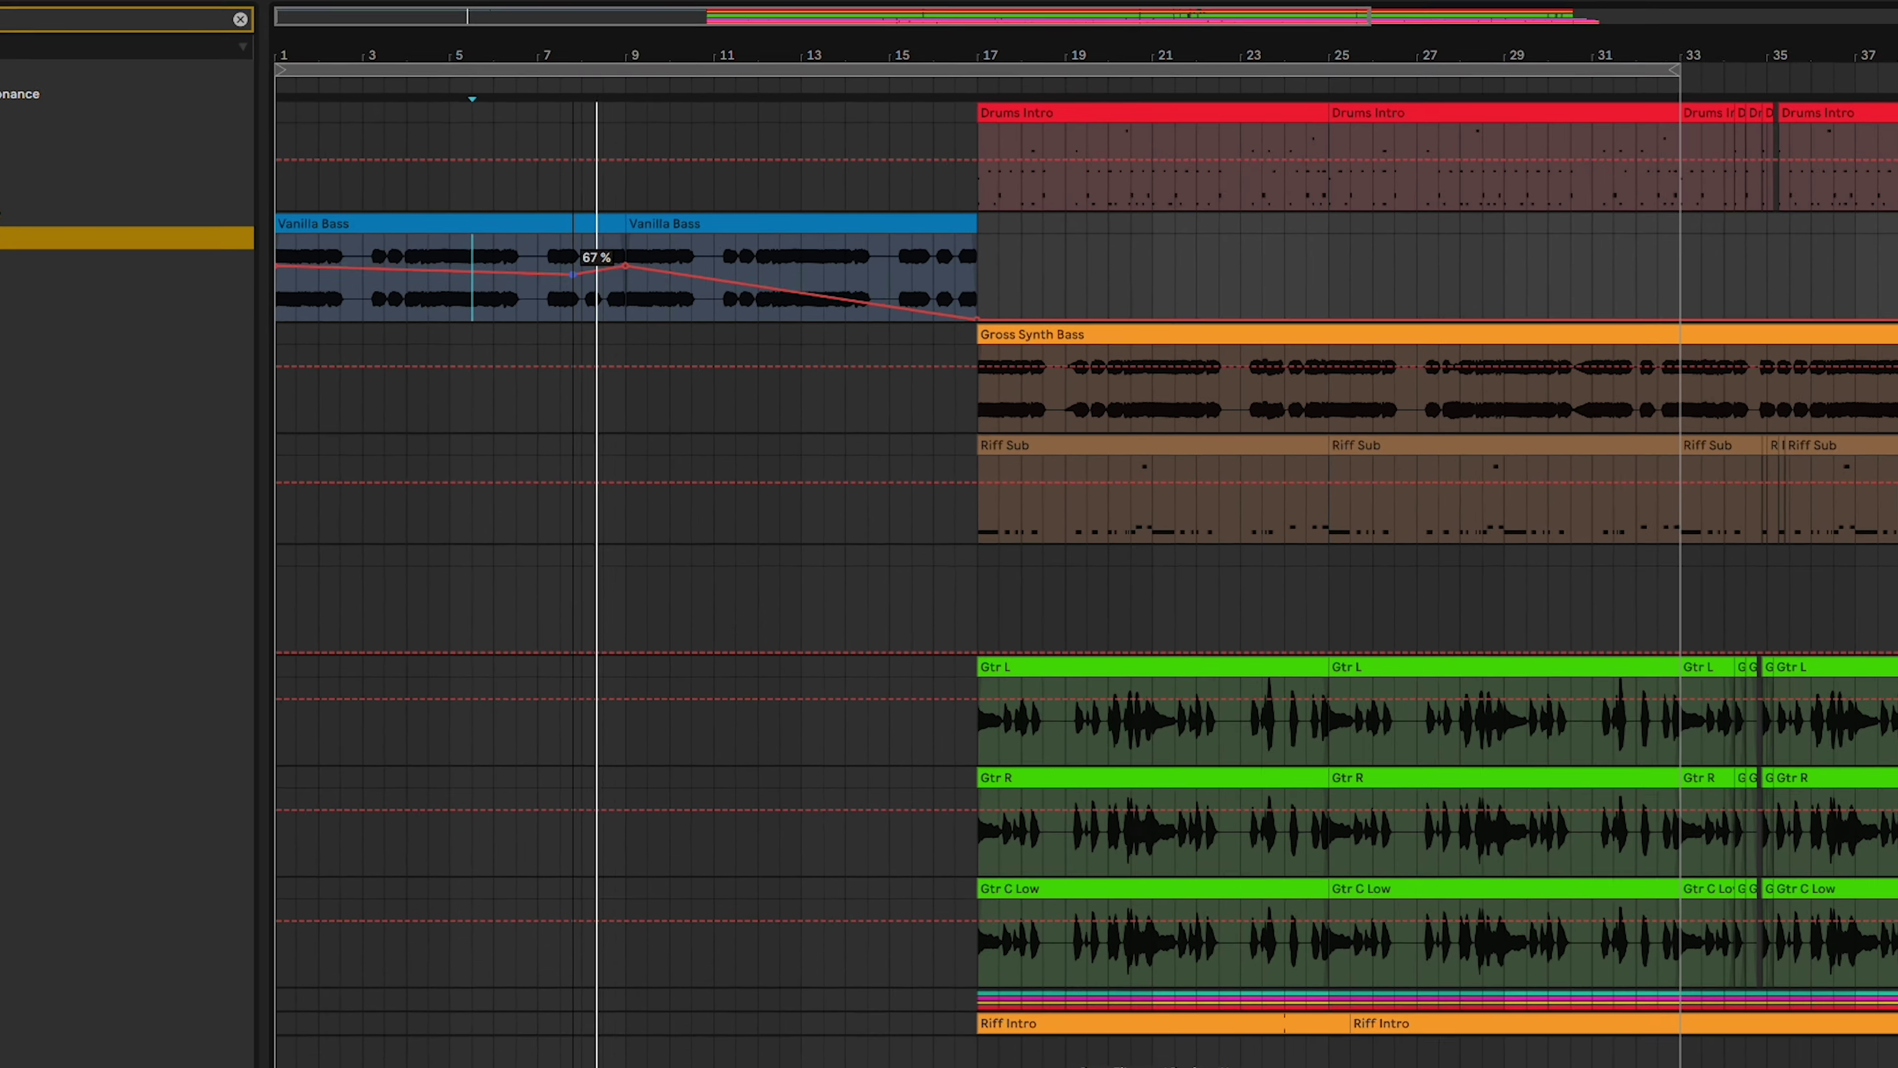
Automate the Vanilla Bass filter so that resonance falls to 0% and frequency rises fully open by bar 17.
left_click_drag(572, 274, 617, 287)
left_click_drag(626, 407, 963, 418)
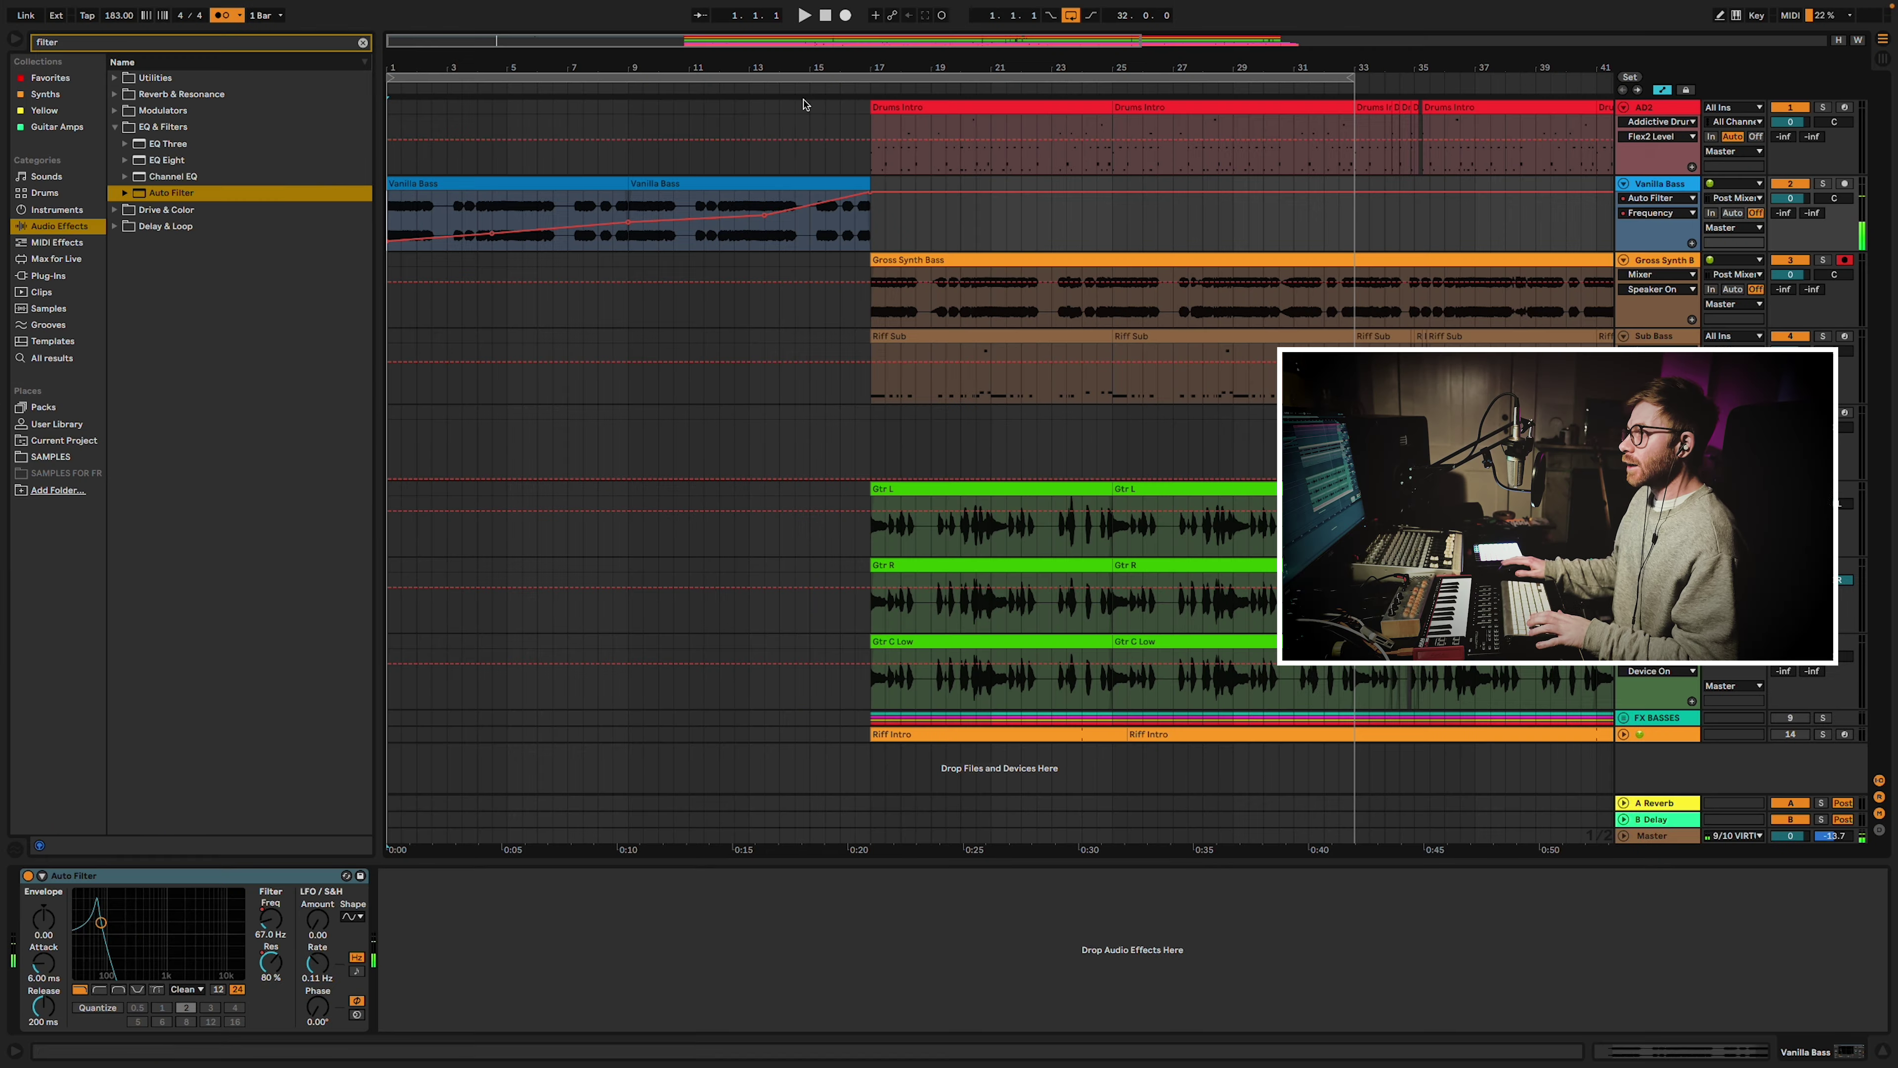
Set the Vanilla Bass track's reverb send A to -3.0 dB and show its A-Reverb automation.
key("Tab")
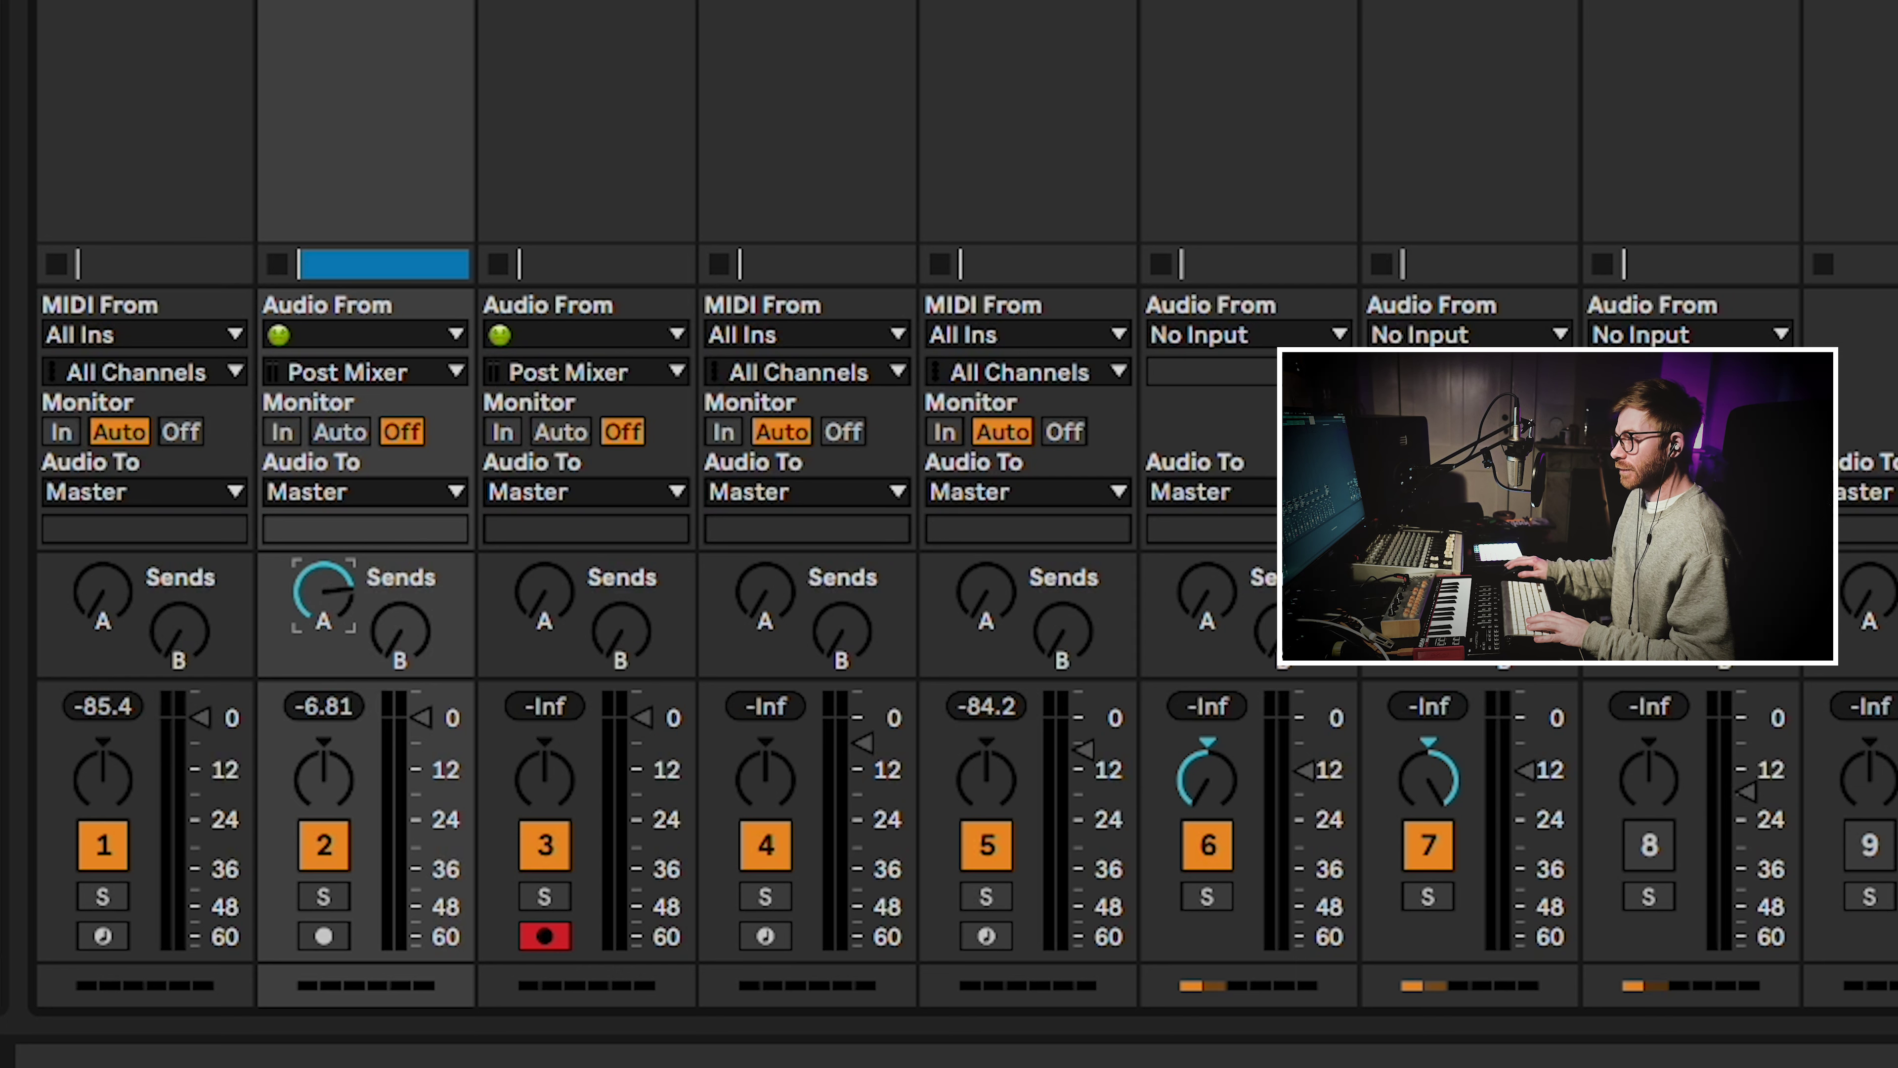
key("Tab")
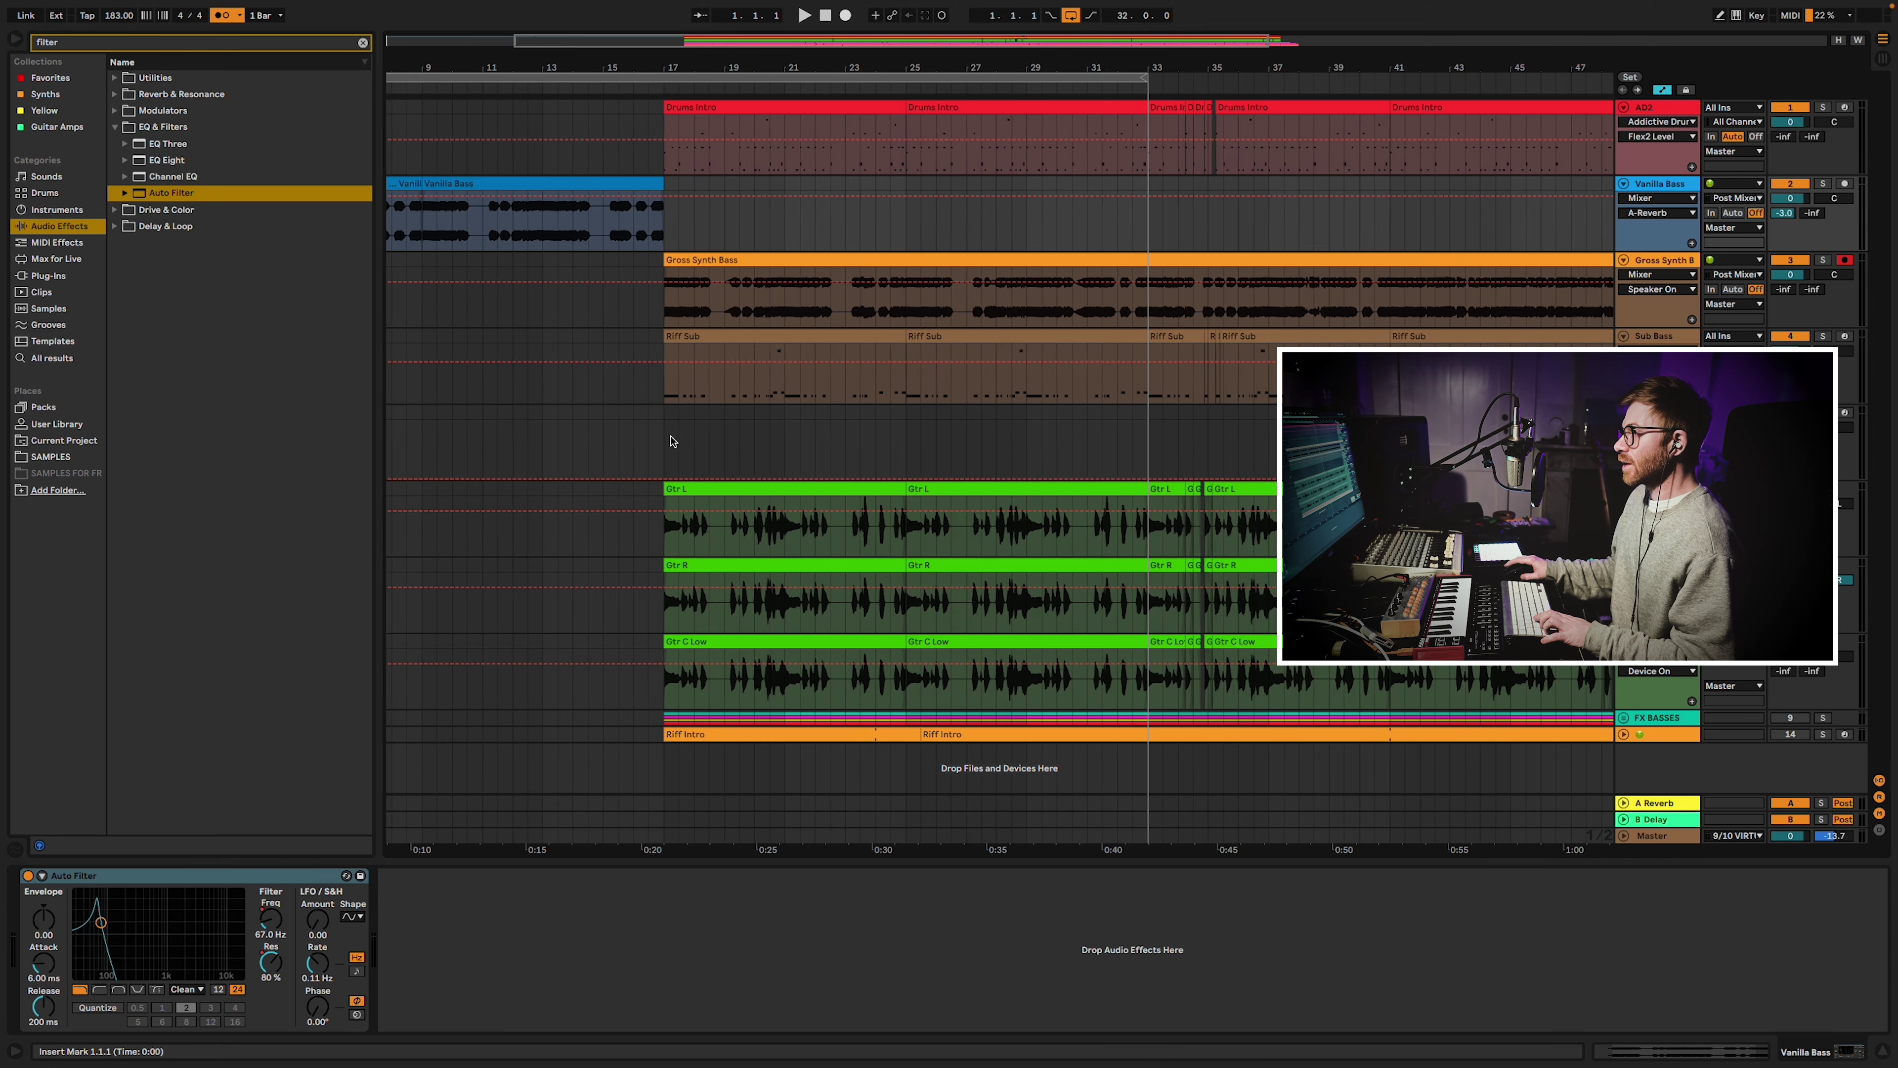
Delete the guitar clips on the Gtr L, Gtr R and Gtr C Low tracks from bar 16 to bar 33.
scroll(607, 662, "left", 3)
scroll(672, 644, "right", 3)
scroll(671, 645, "left", 3)
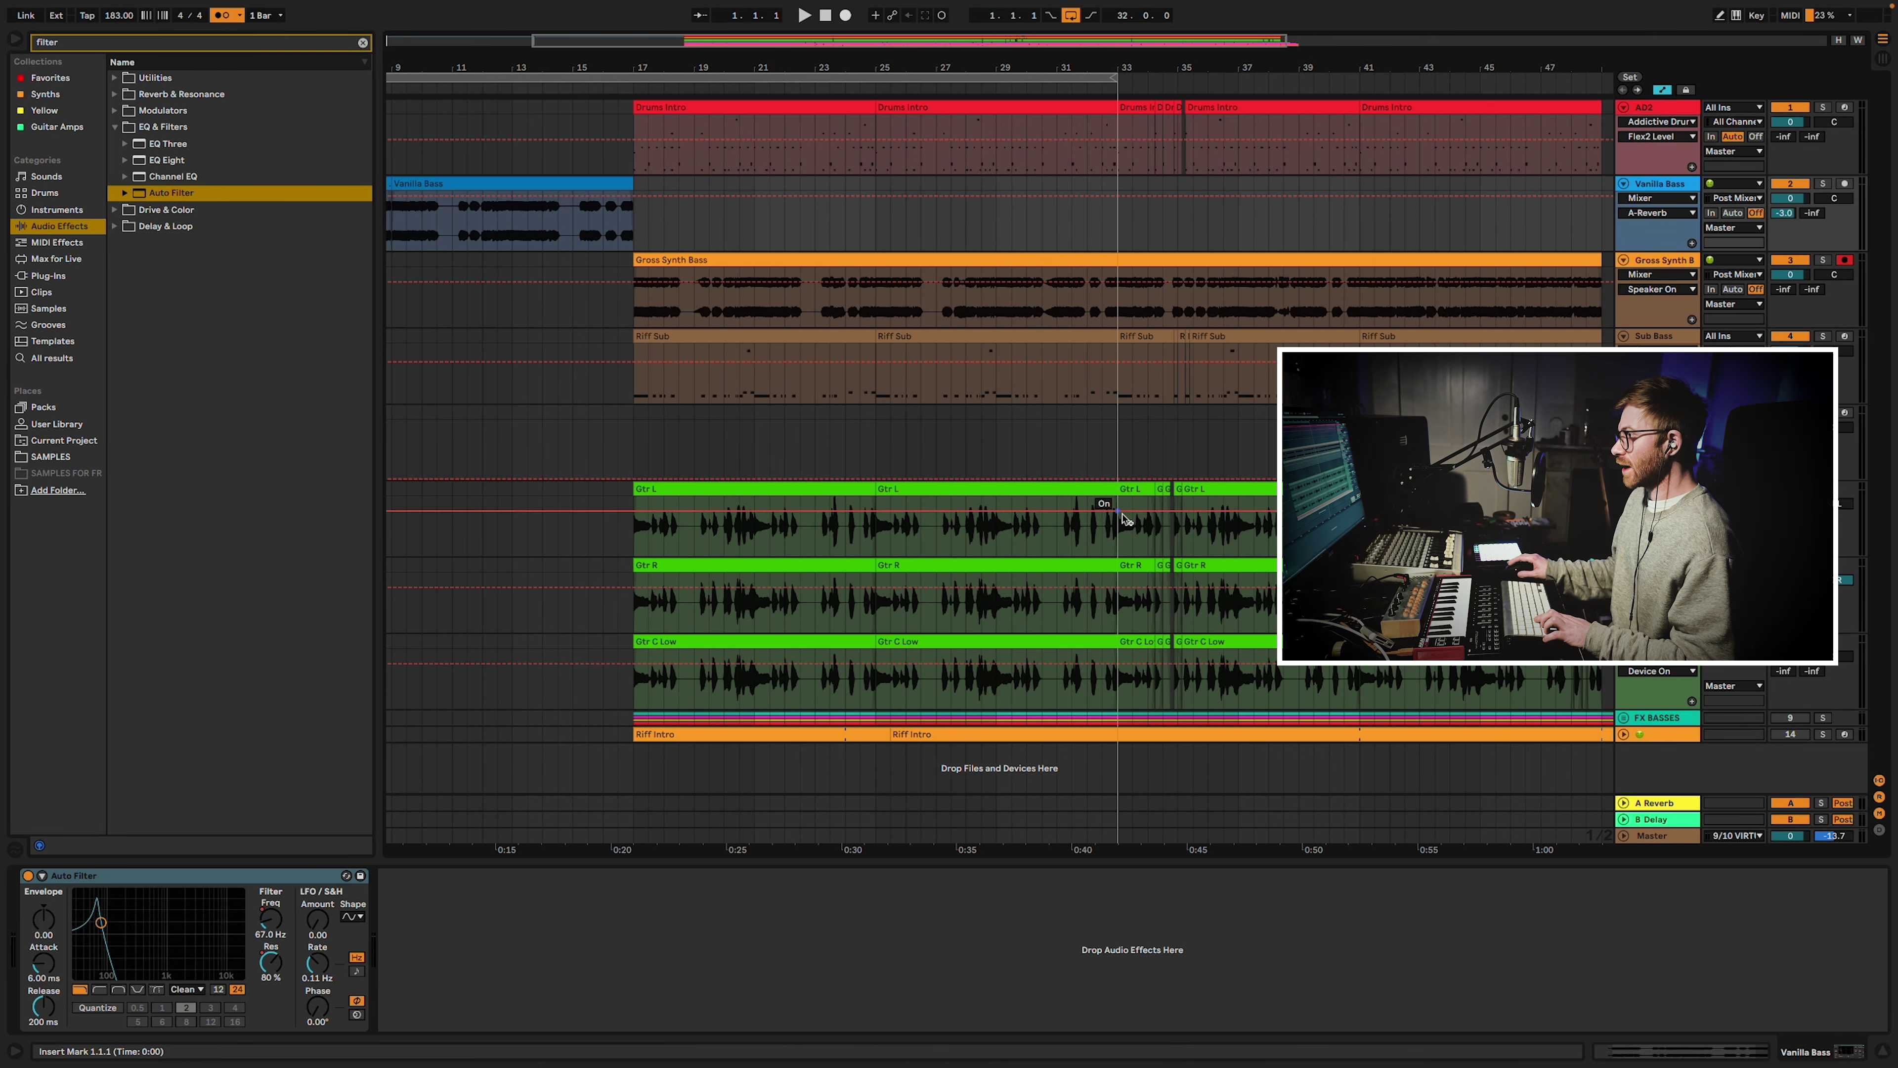
left_click_drag(575, 684, 1035, 502)
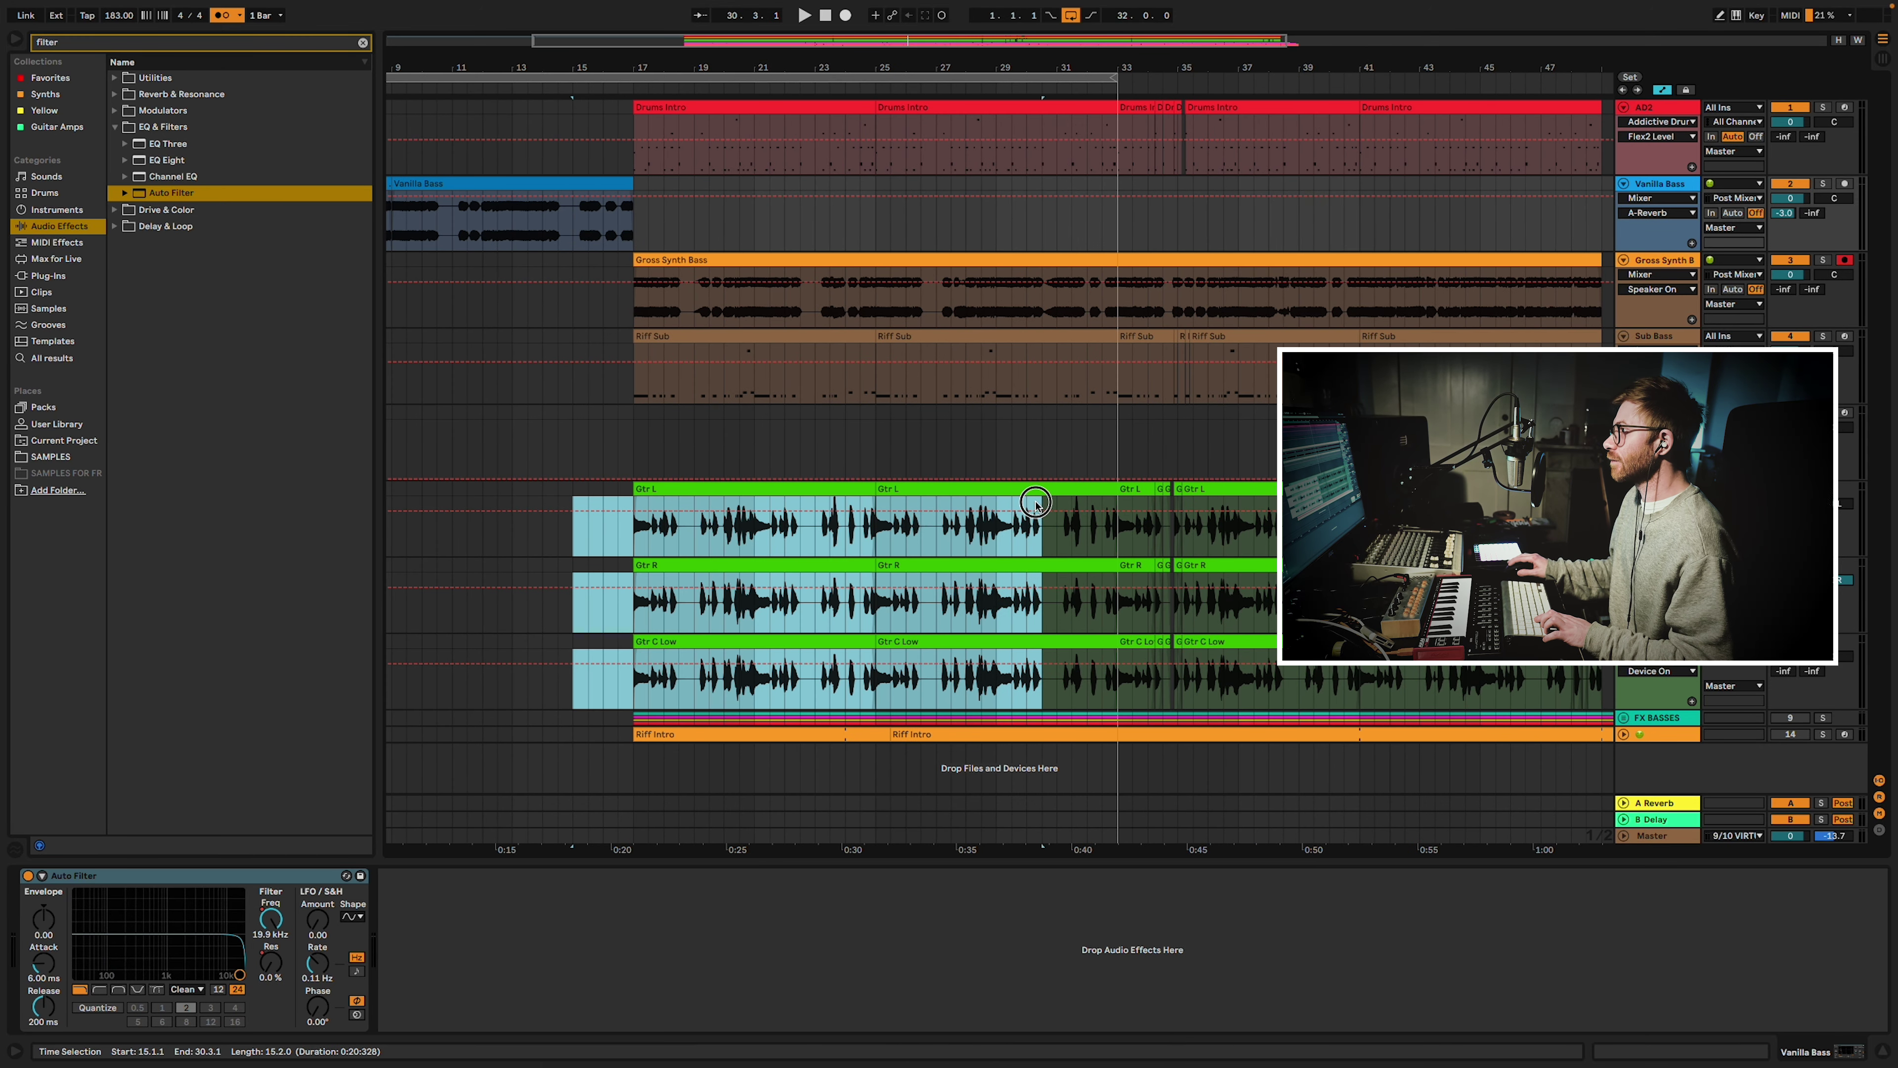
left_click(573, 587)
left_click_drag(576, 641, 1085, 484)
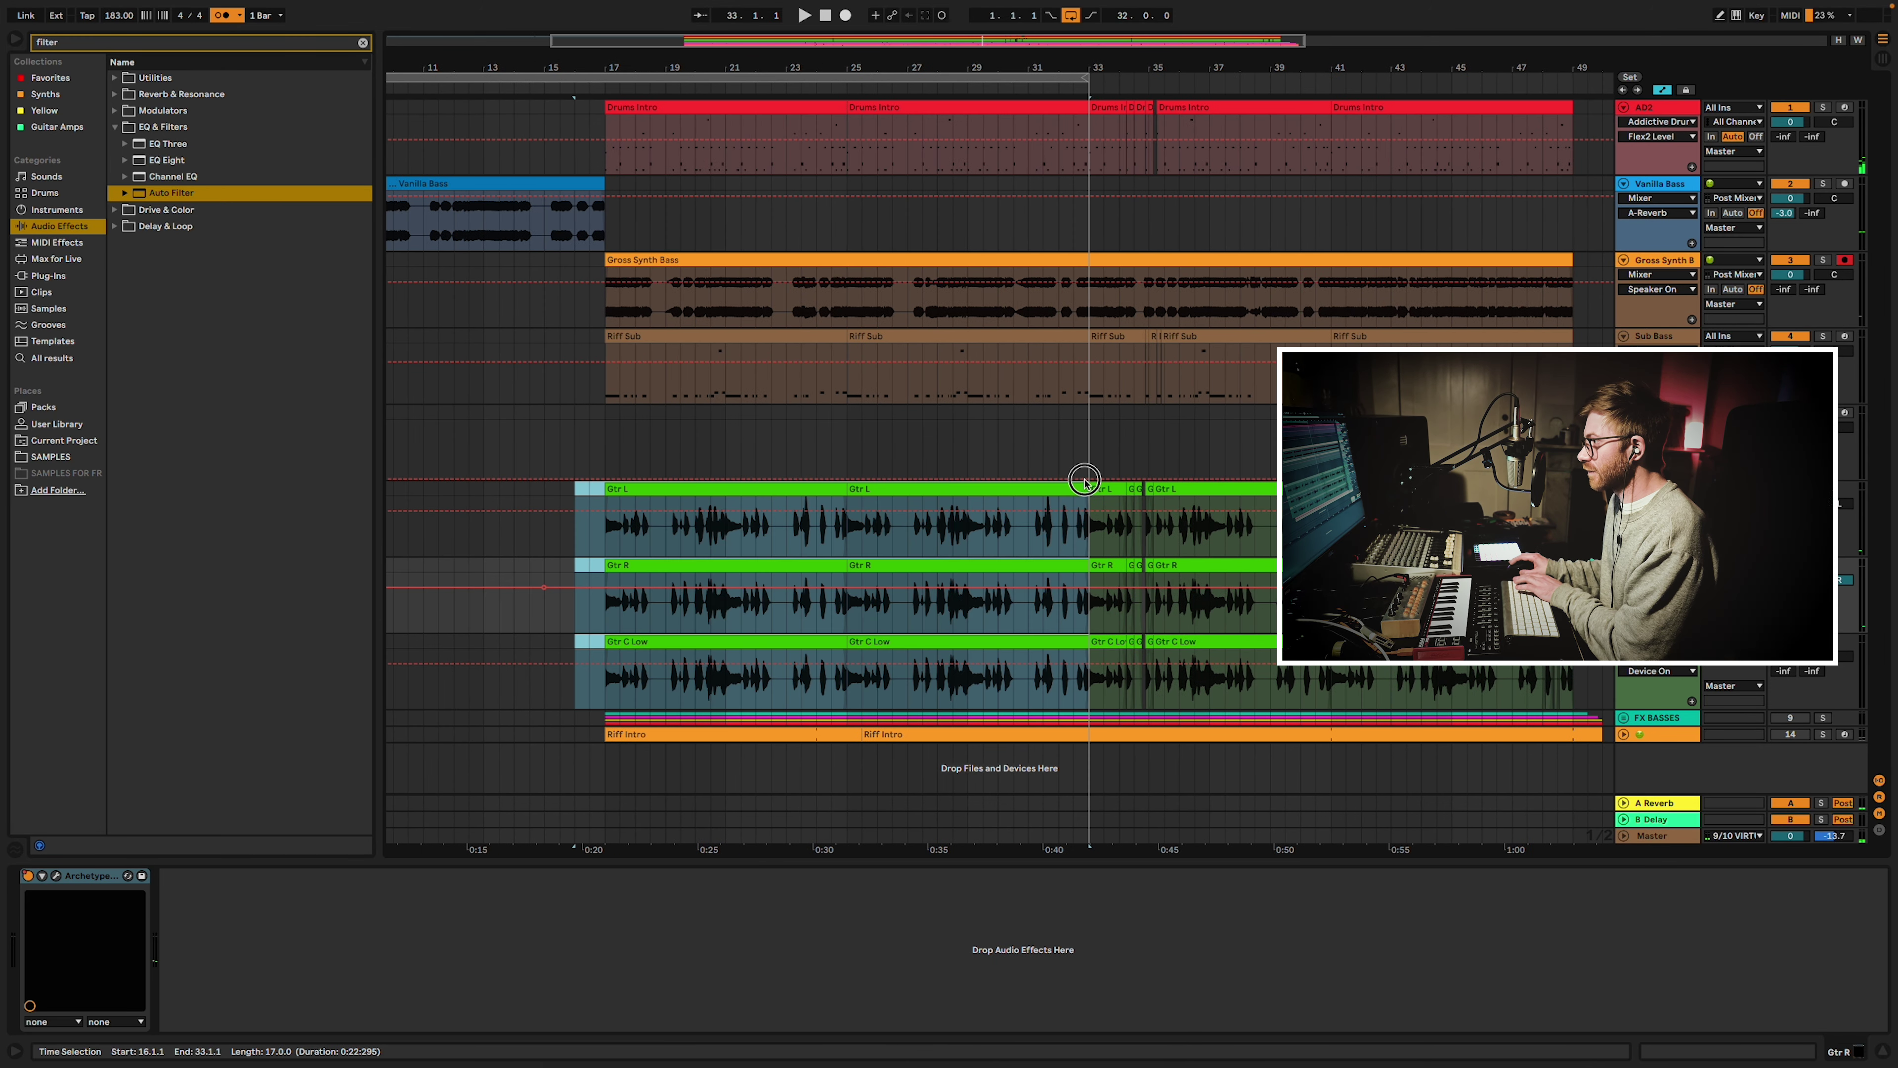
key("Delete")
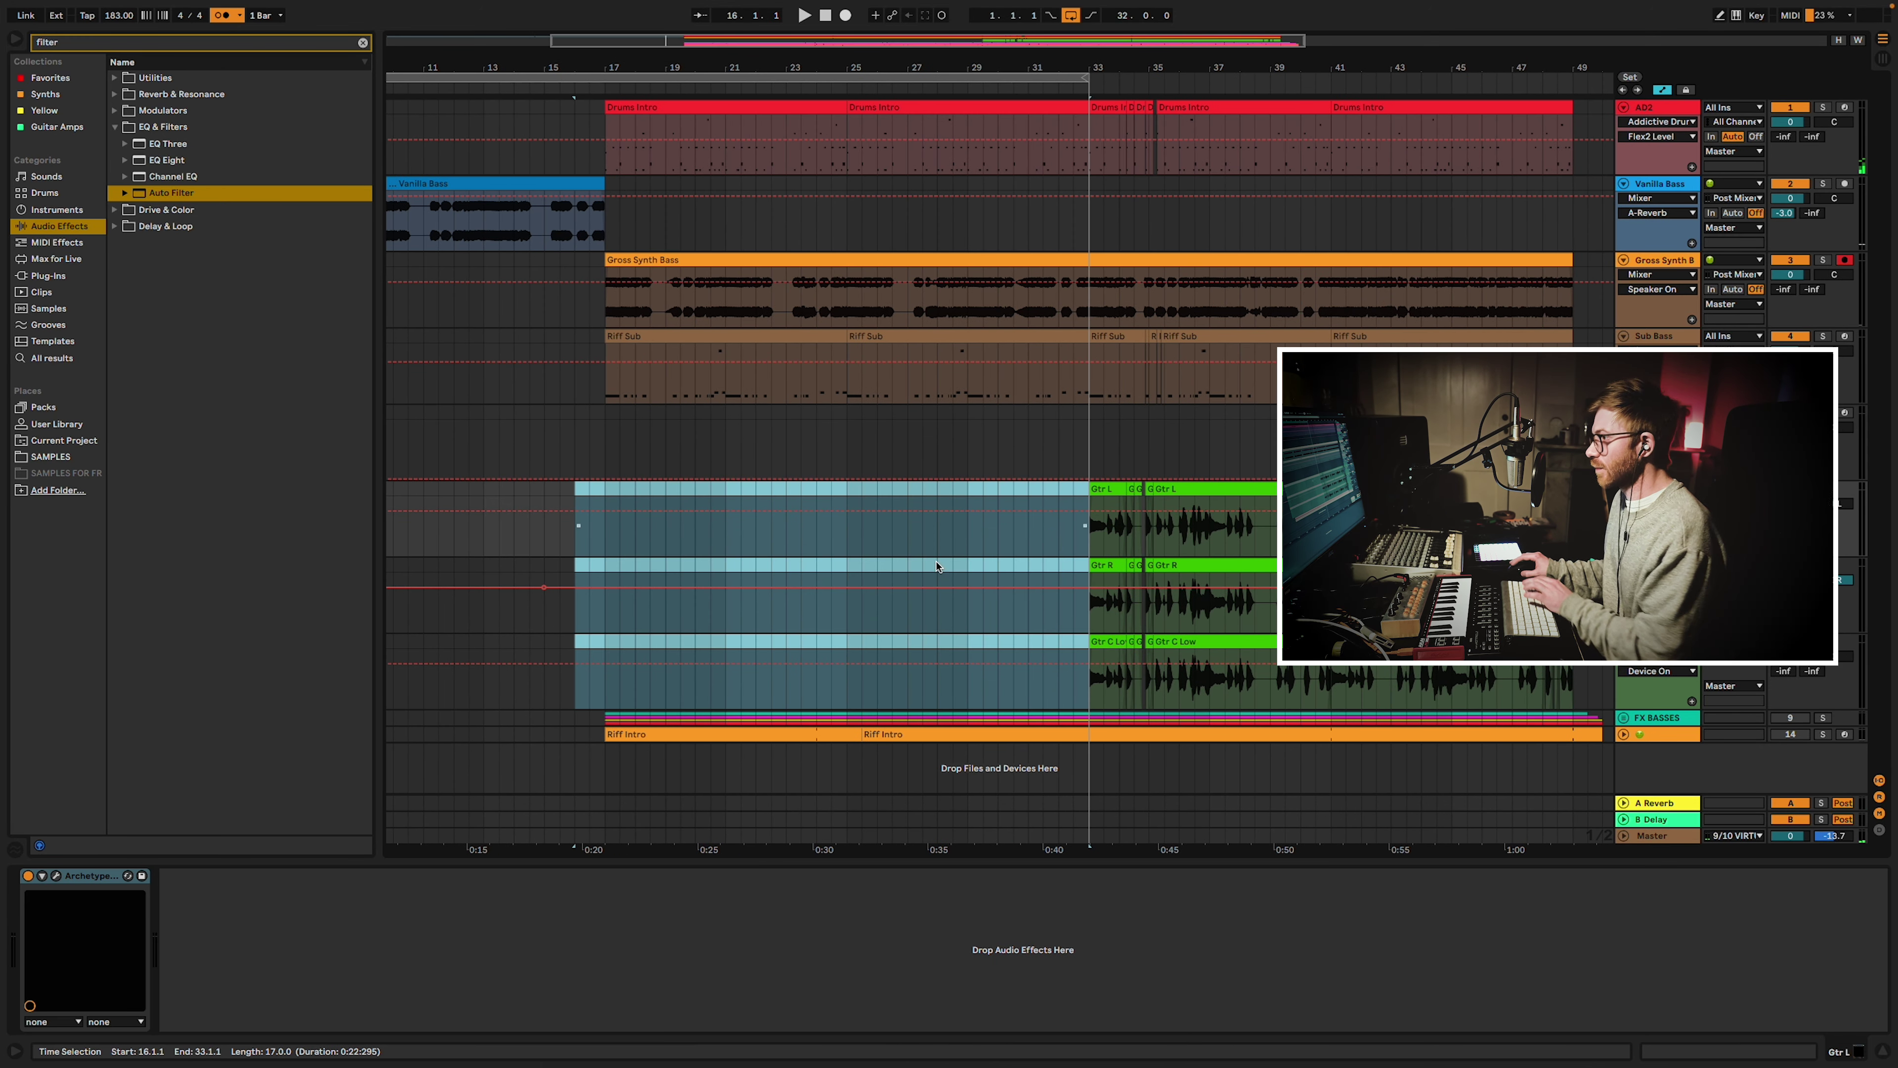
scroll(838, 482, "left", 4)
scroll(838, 482, "right", 7)
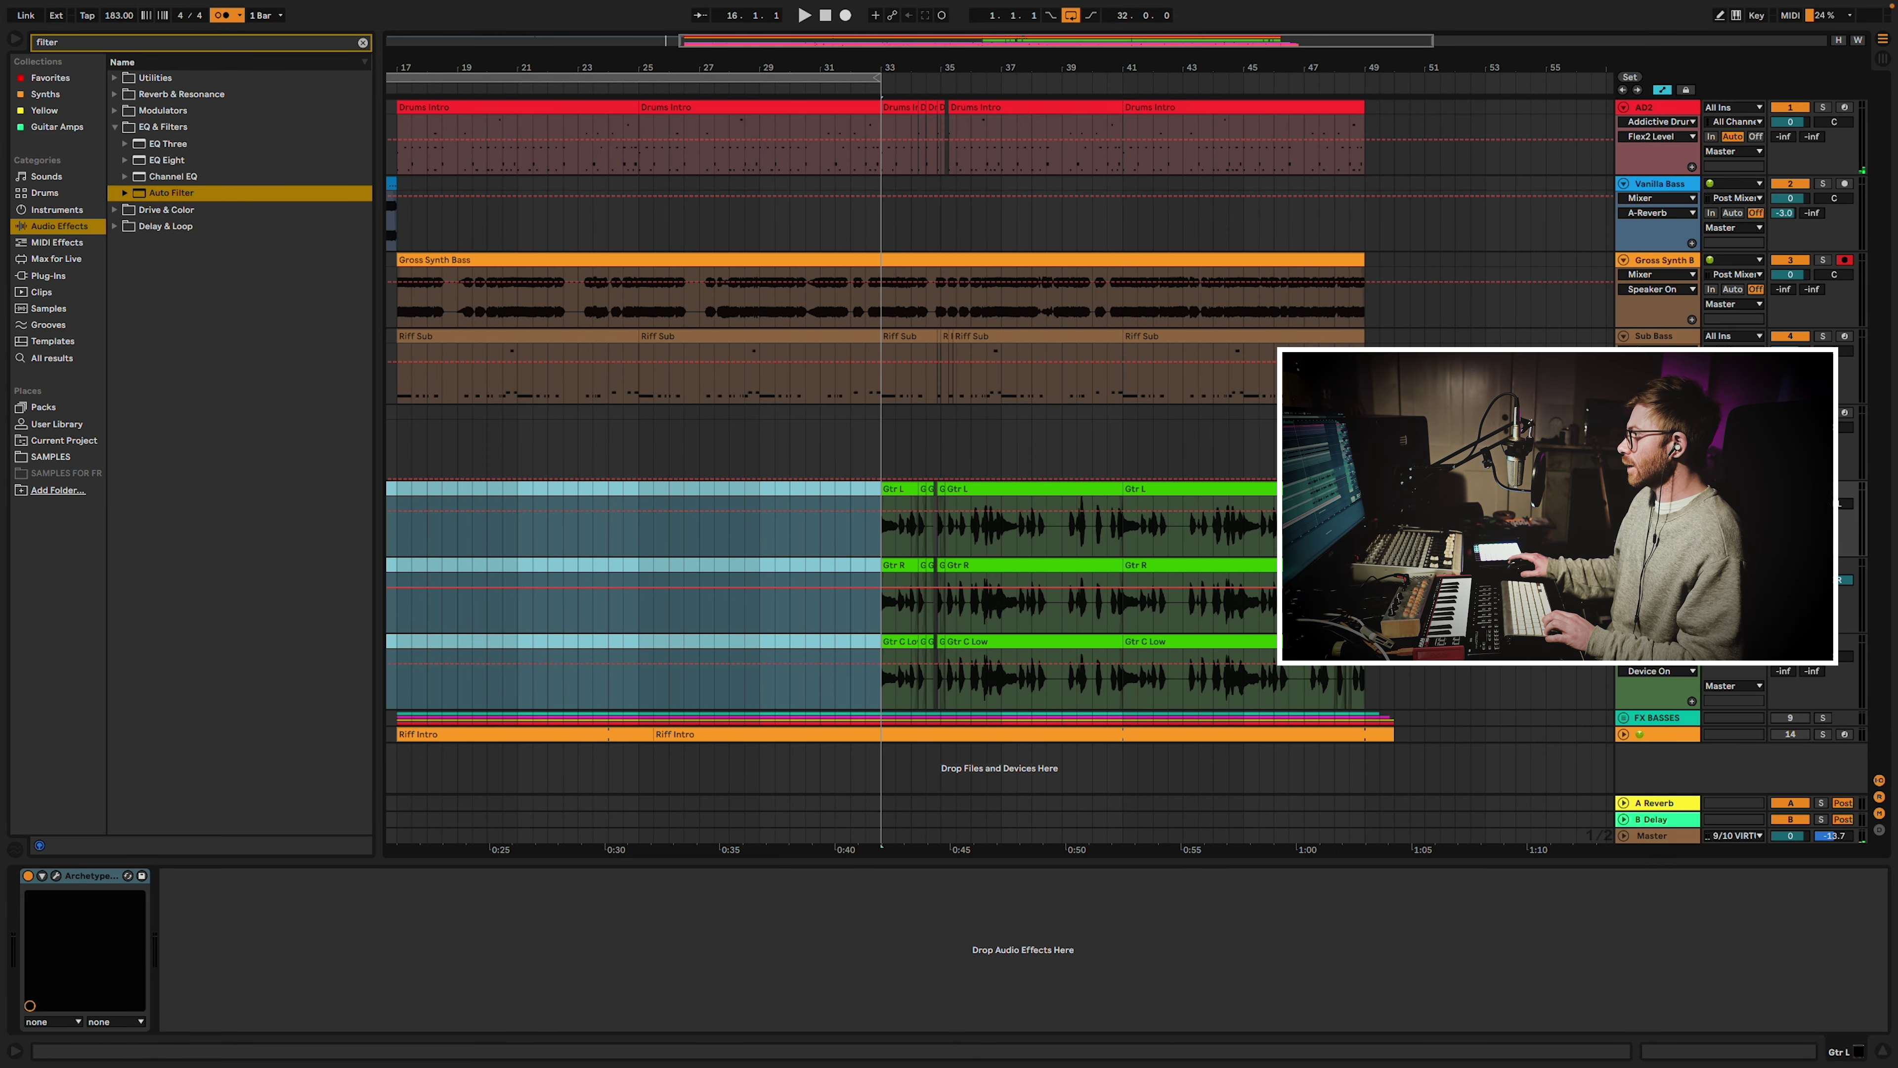
Select the Synth Pad clip in Session View and inspect its track's Farfisa V instrument.
key("Tab")
left_click(753, 91)
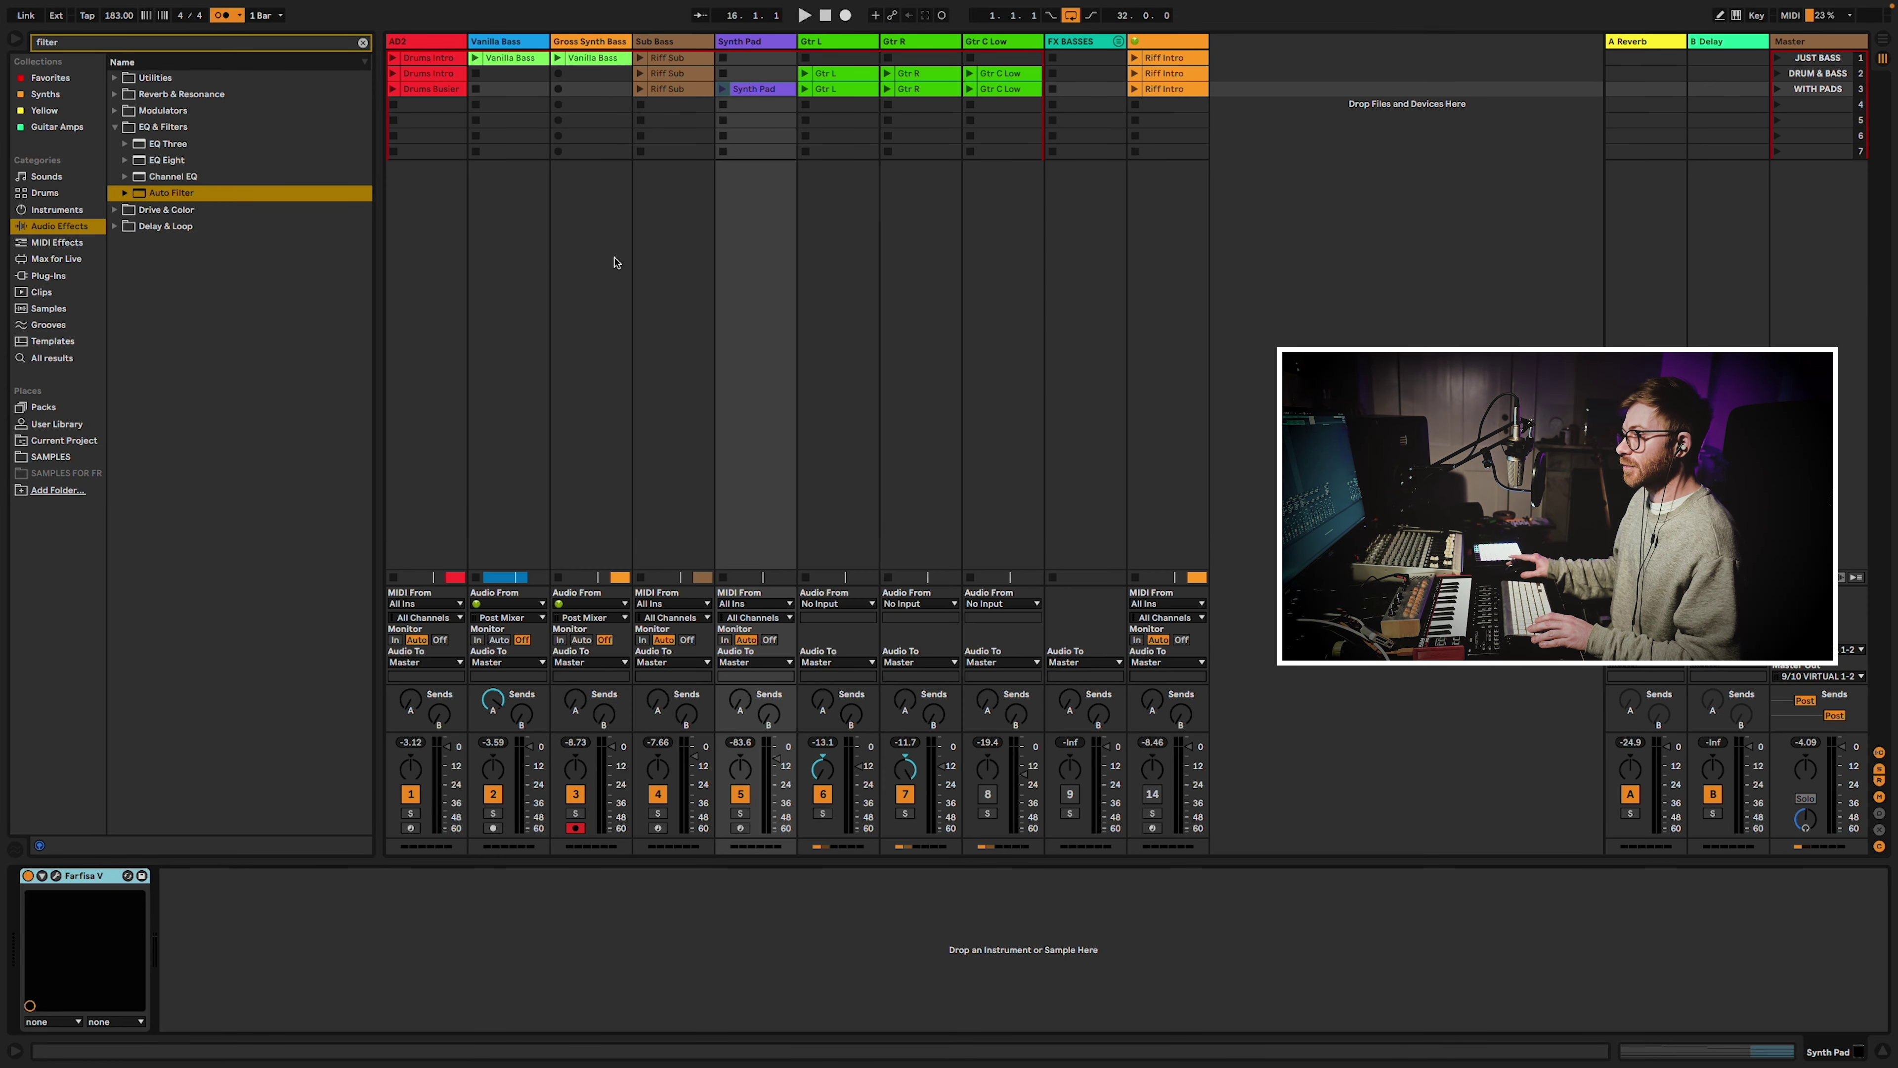
left_click(56, 875)
left_click_drag(341, 73, 558, 24)
left_click(255, 19)
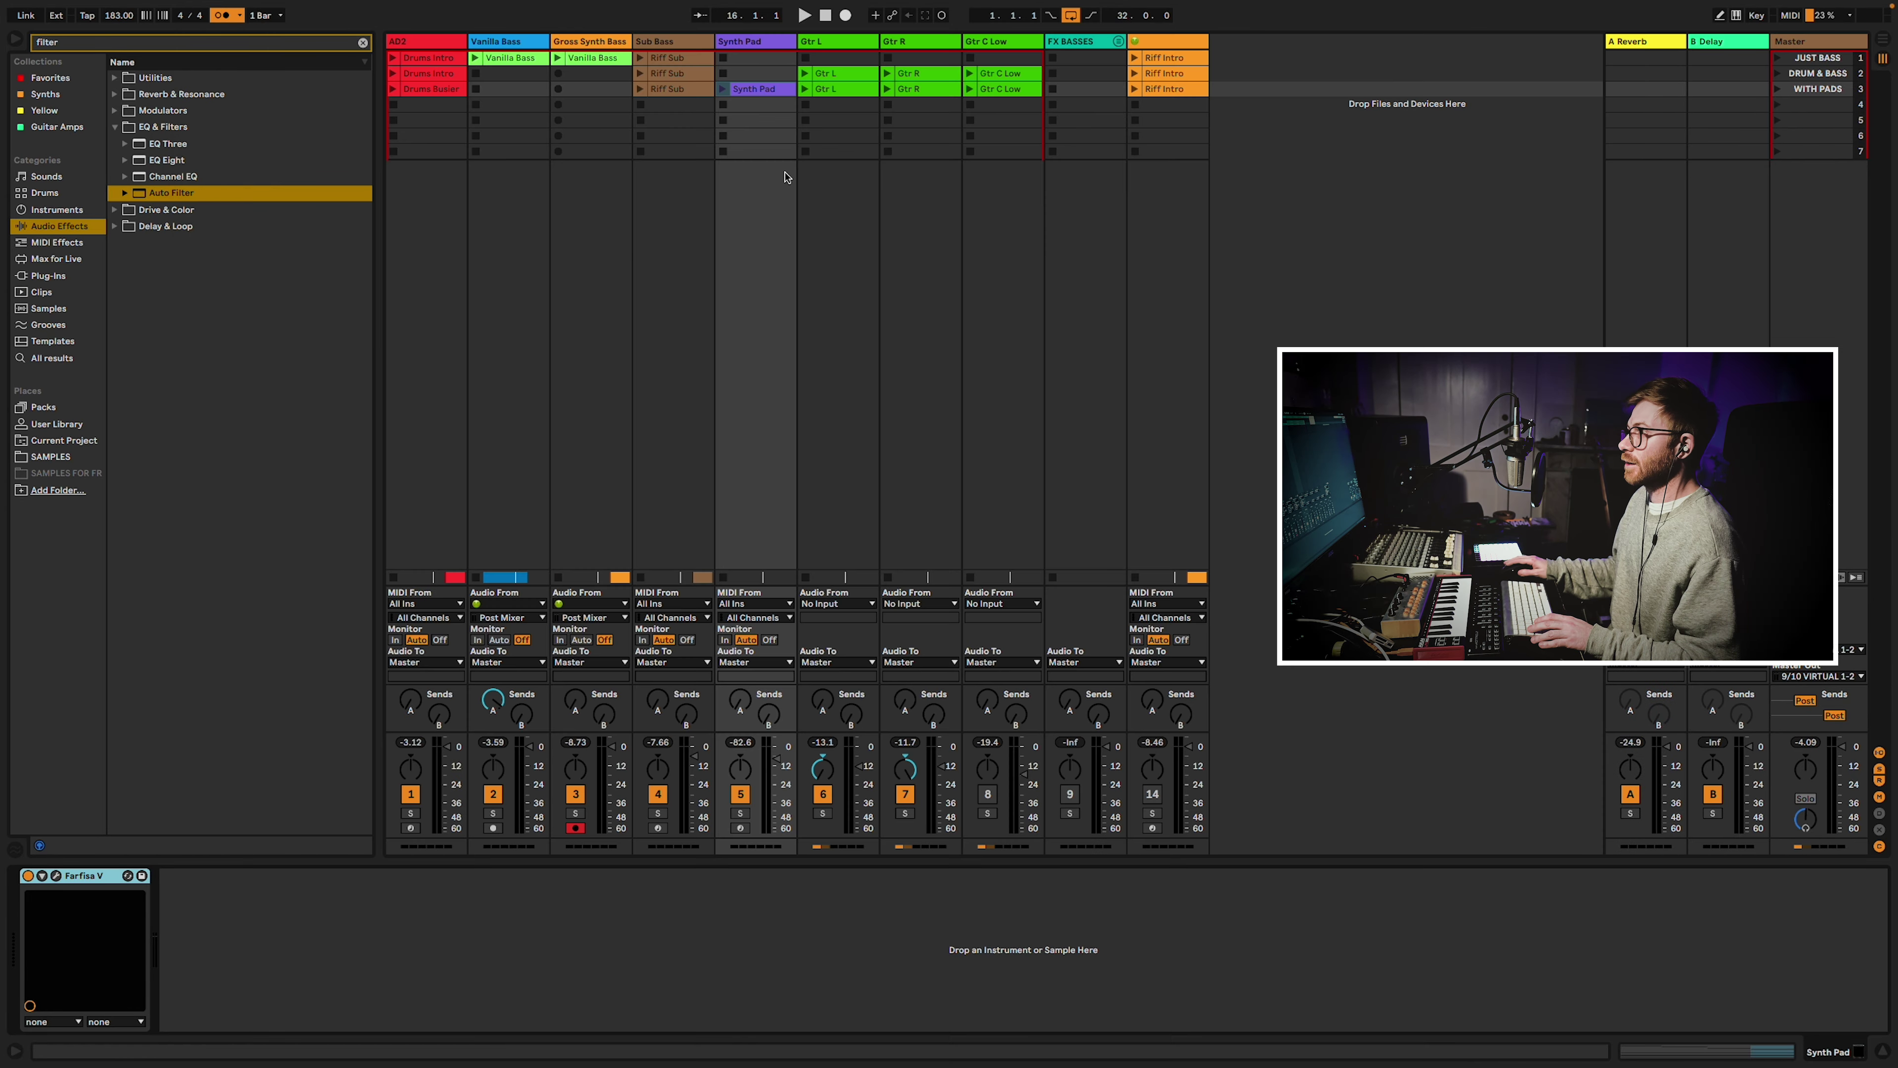
Examine the Synth Pad clip's chord and melody notes in an enlarged note editor.
left_click(772, 92)
left_click_drag(692, 855, 673, 307)
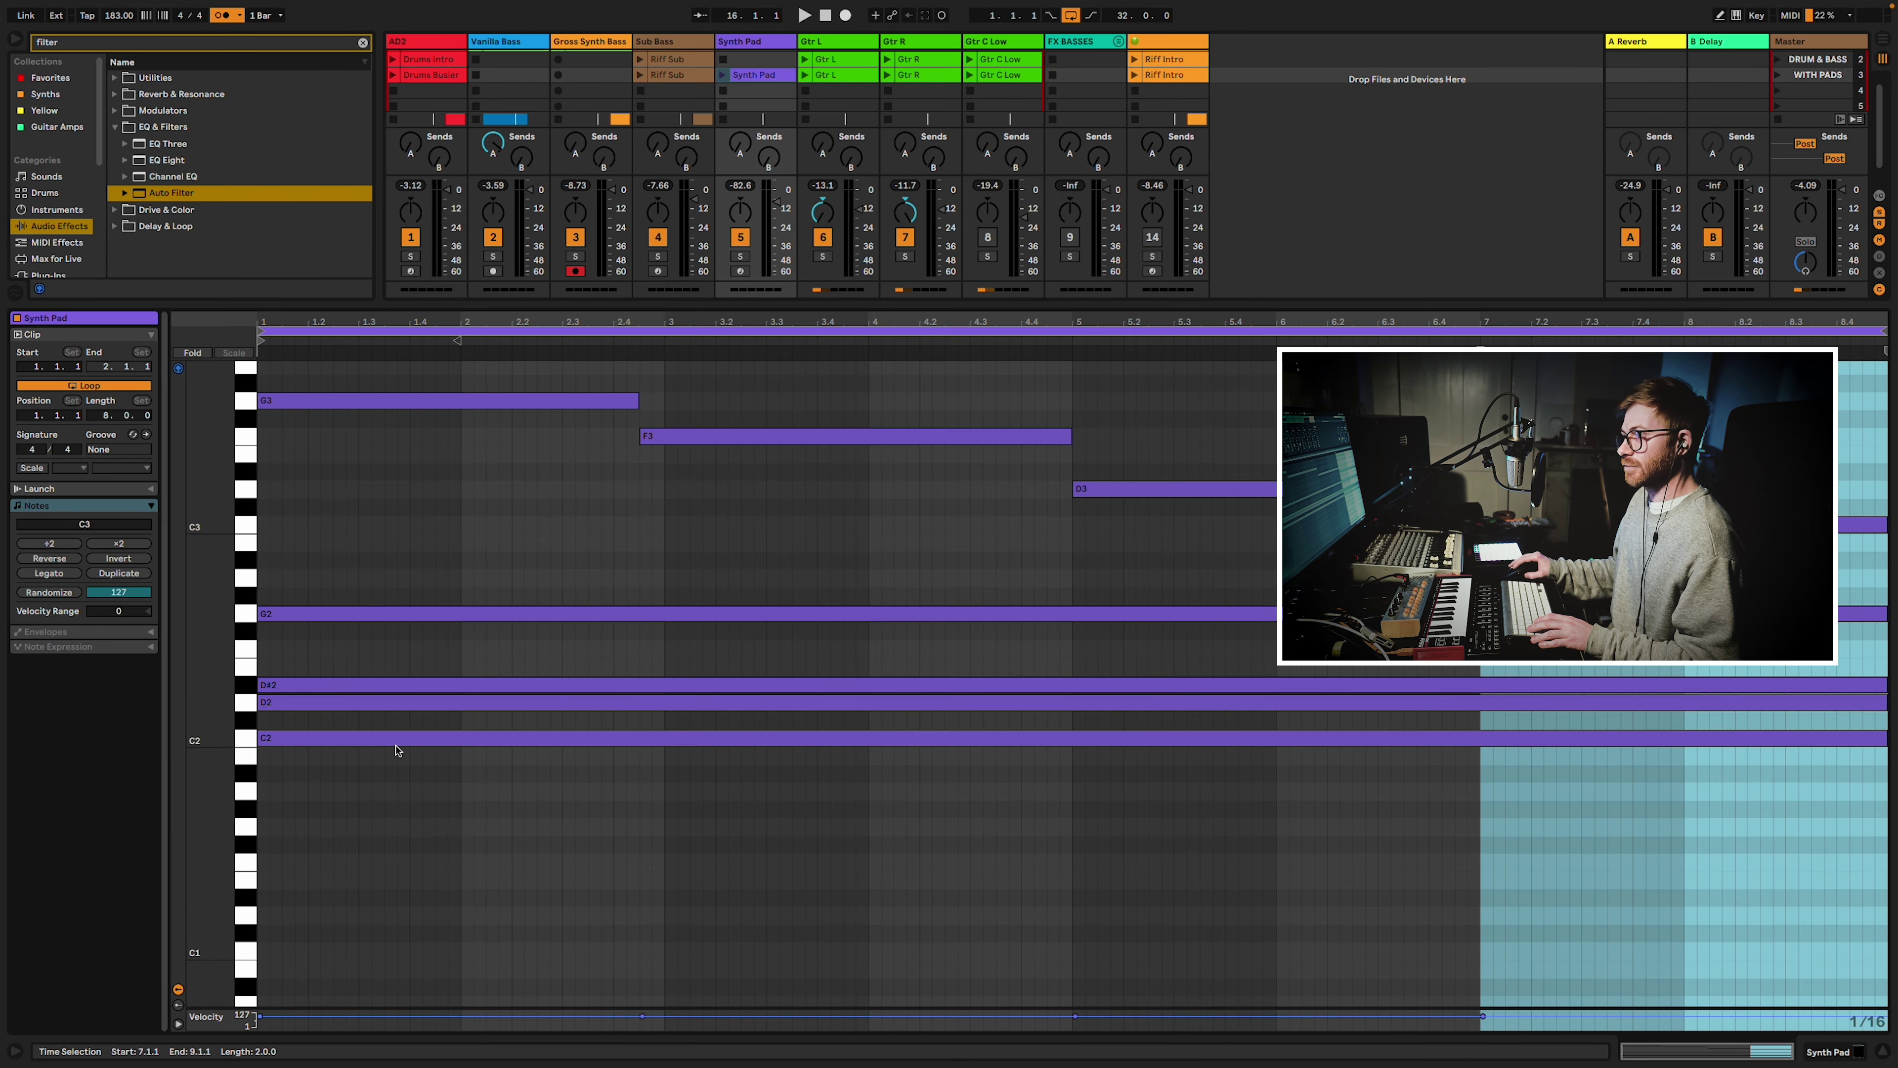
scroll(491, 742, "up", 1)
left_click_drag(1168, 42, 1806, 42)
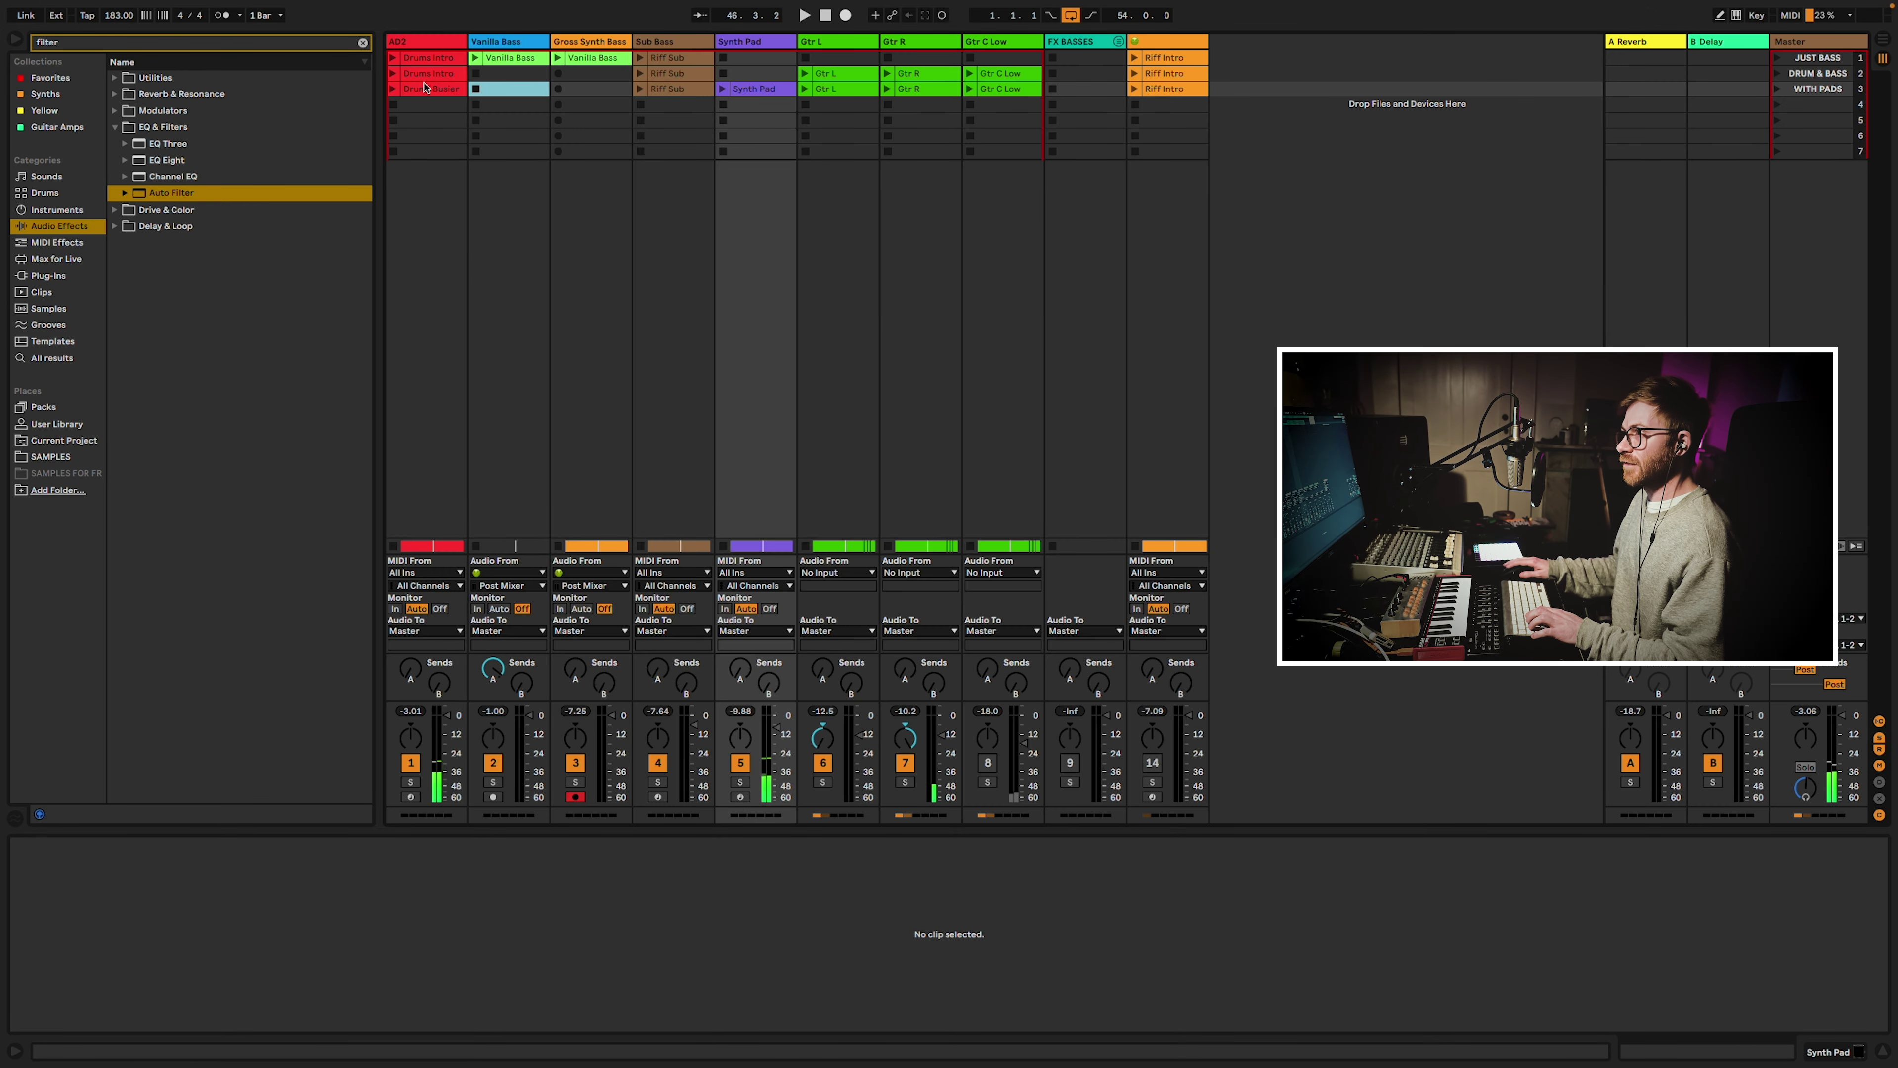
Show the Drums Busier clip's notes in an enlarged note editor and play the clip.
left_click(428, 89)
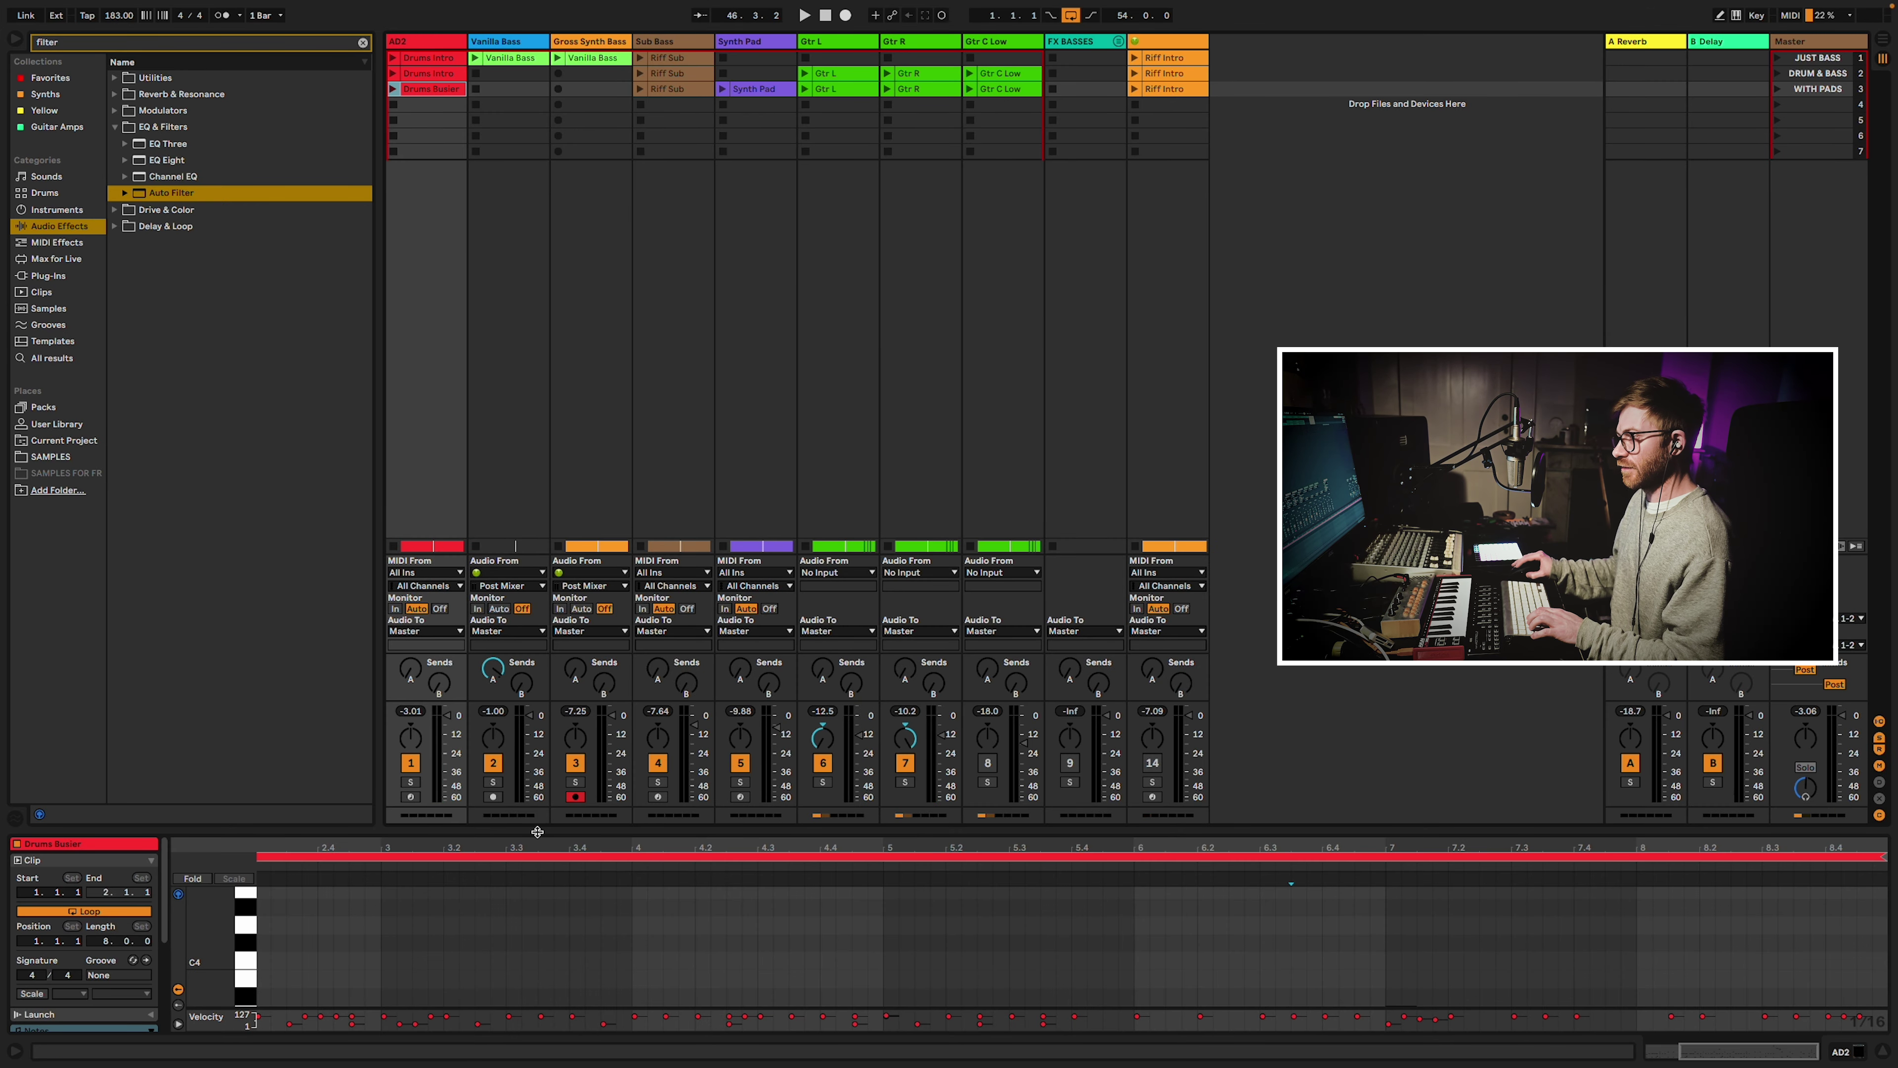
left_click_drag(537, 830, 554, 403)
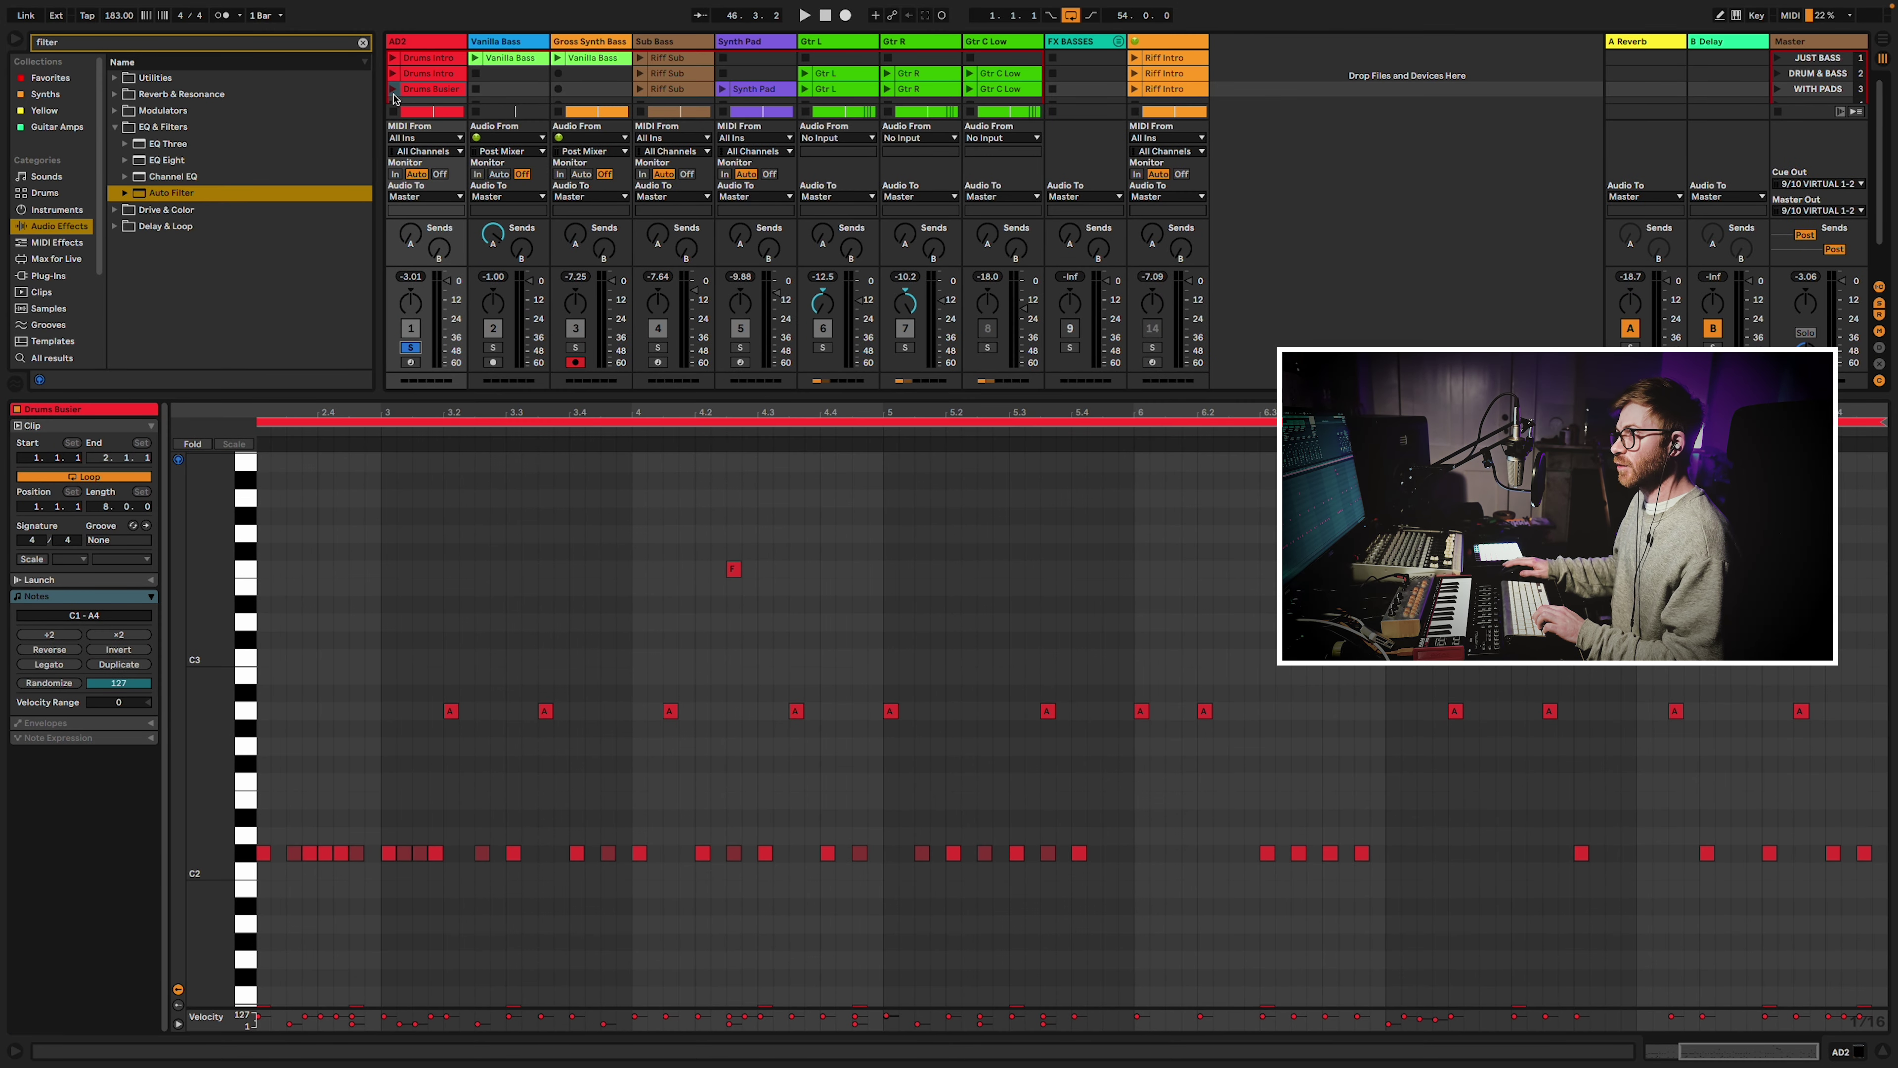
left_click(393, 90)
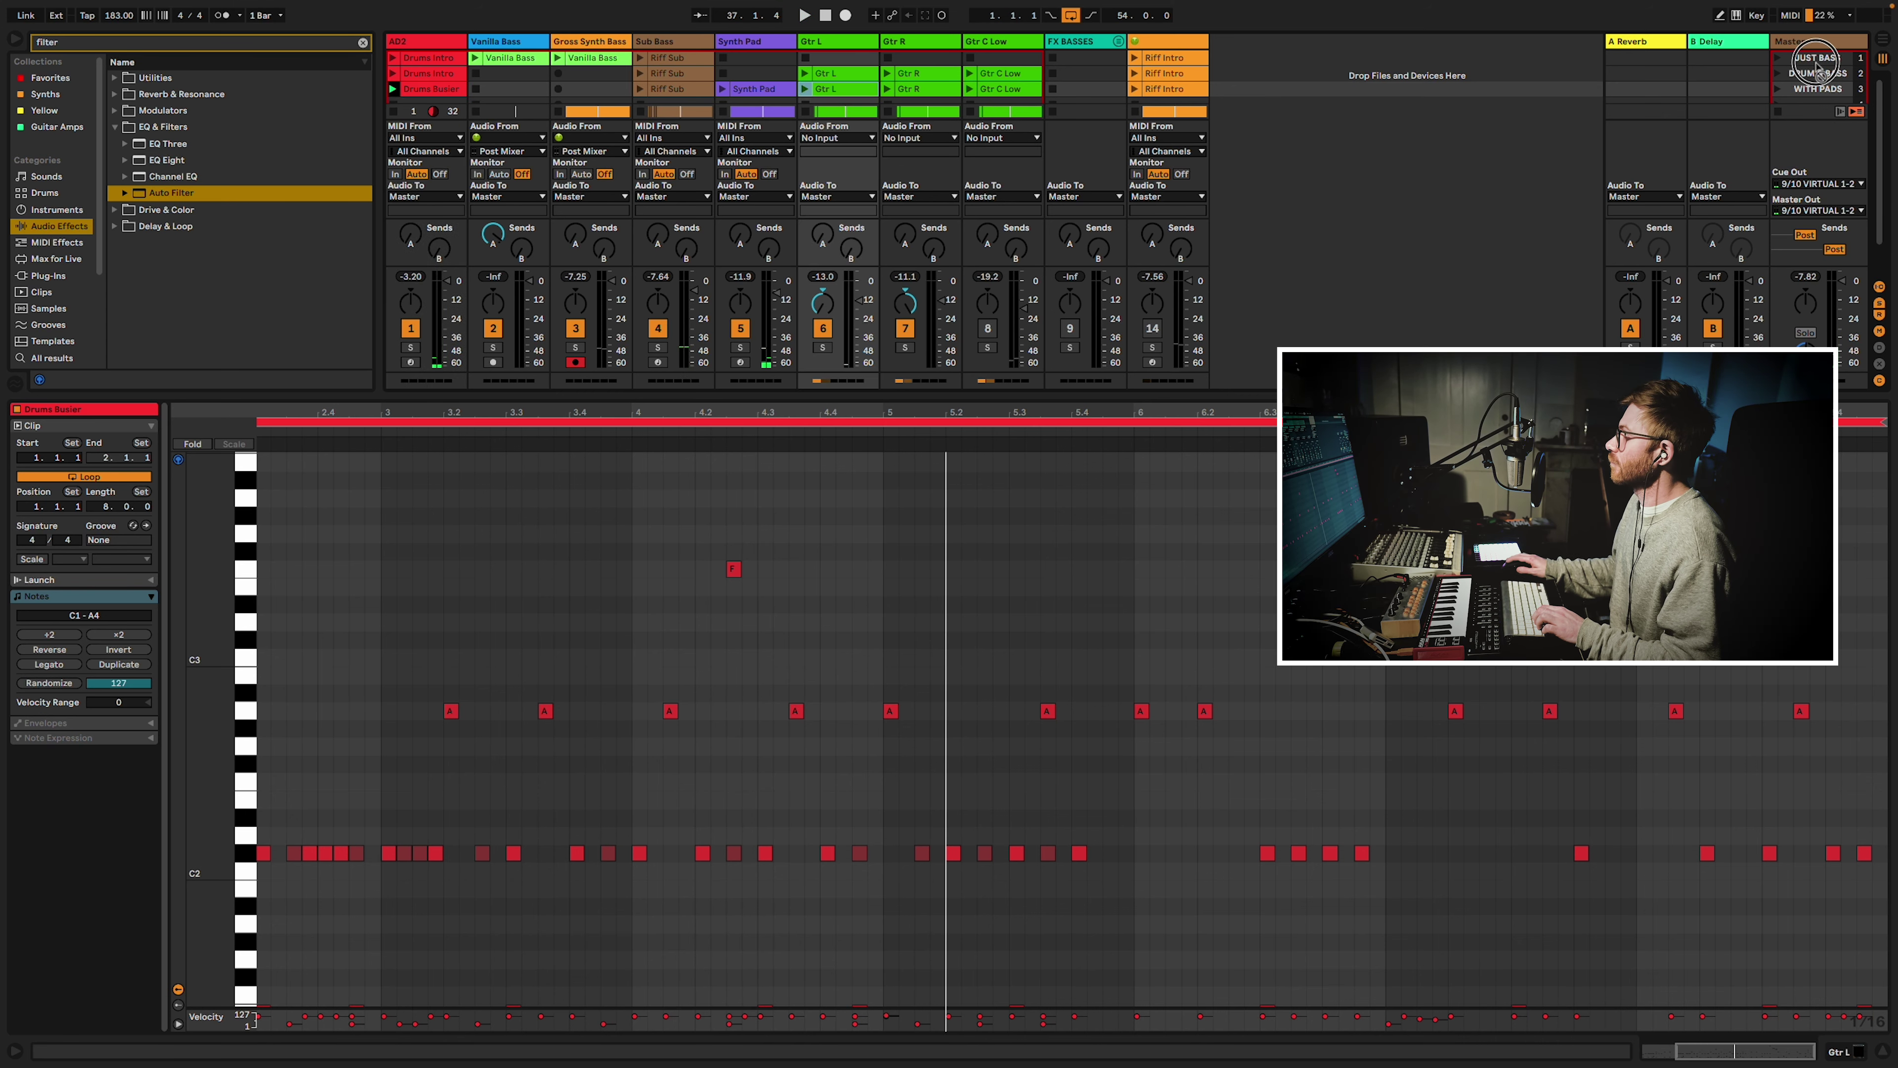
Set the Gross Synth Bass track's reverb send A to -7.0 dB.
key("Tab")
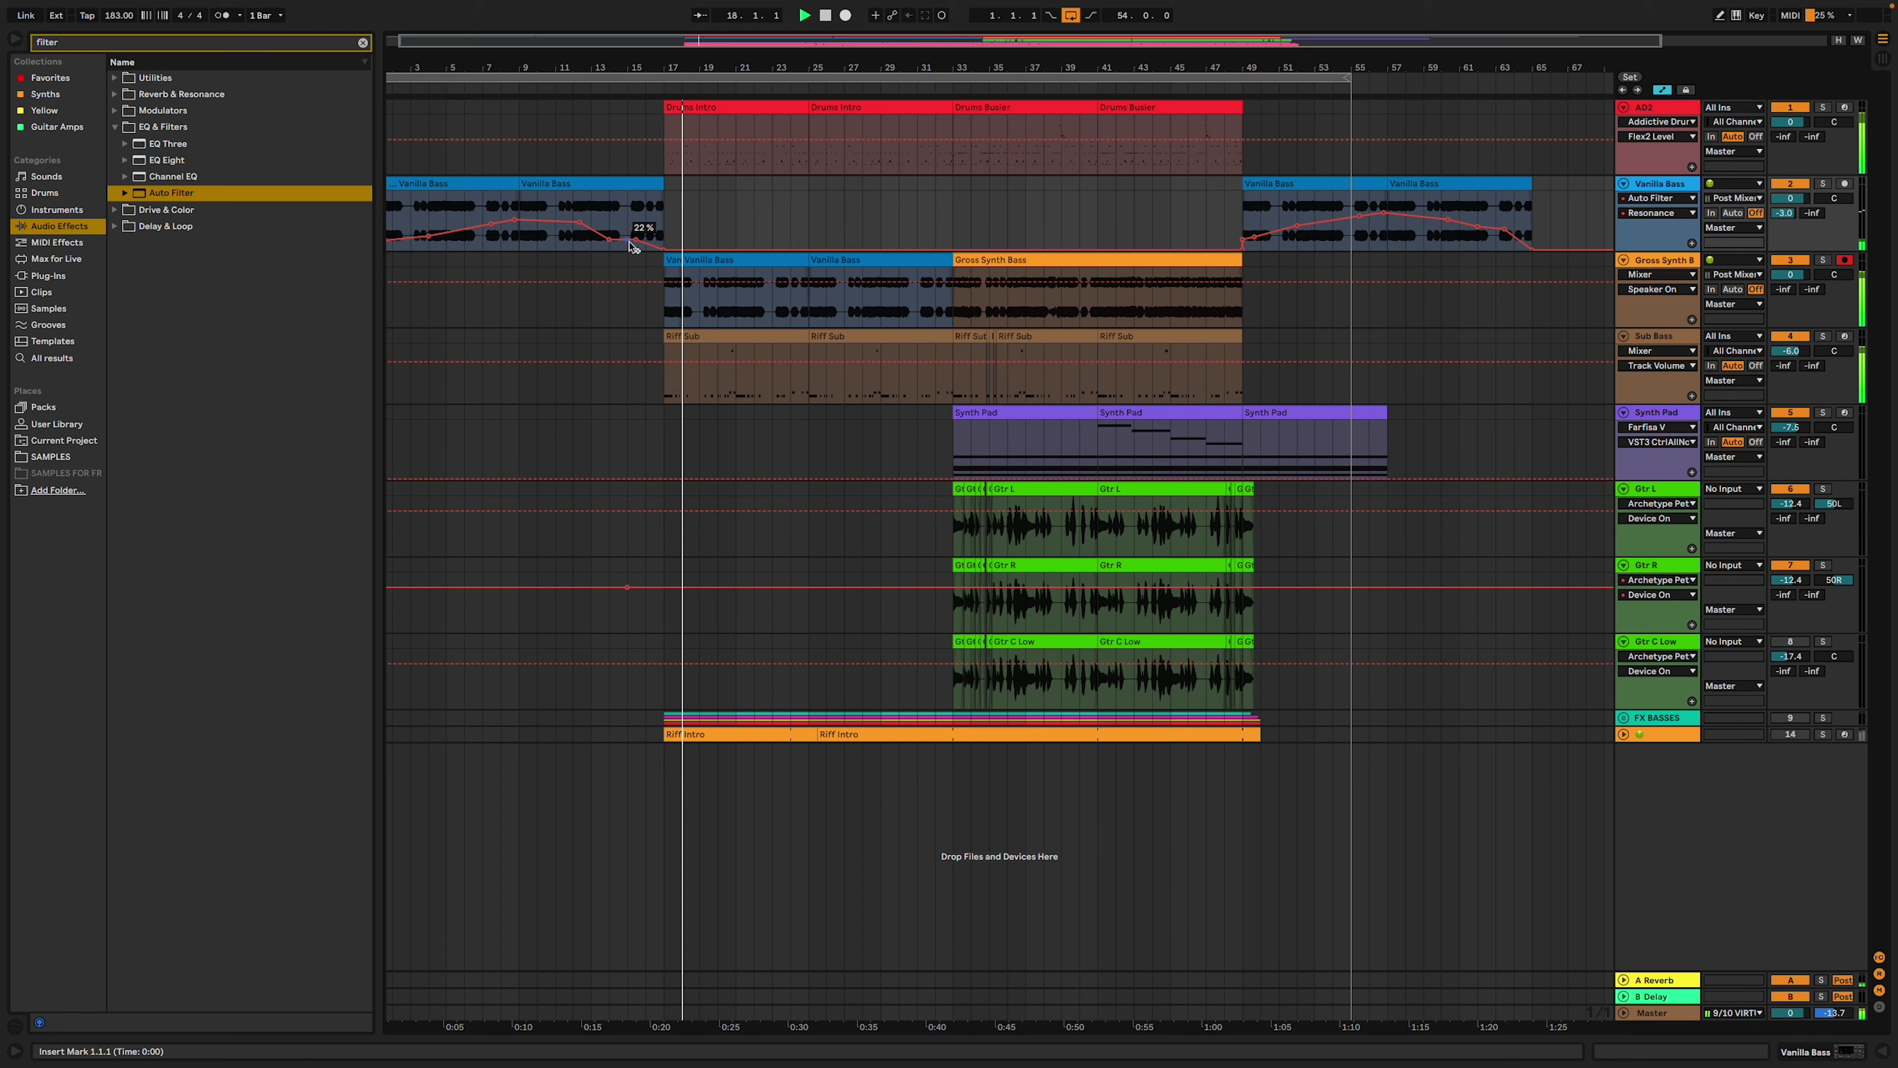
double_click(1659, 261)
key("Tab")
left_click_drag(576, 700, 575, 598)
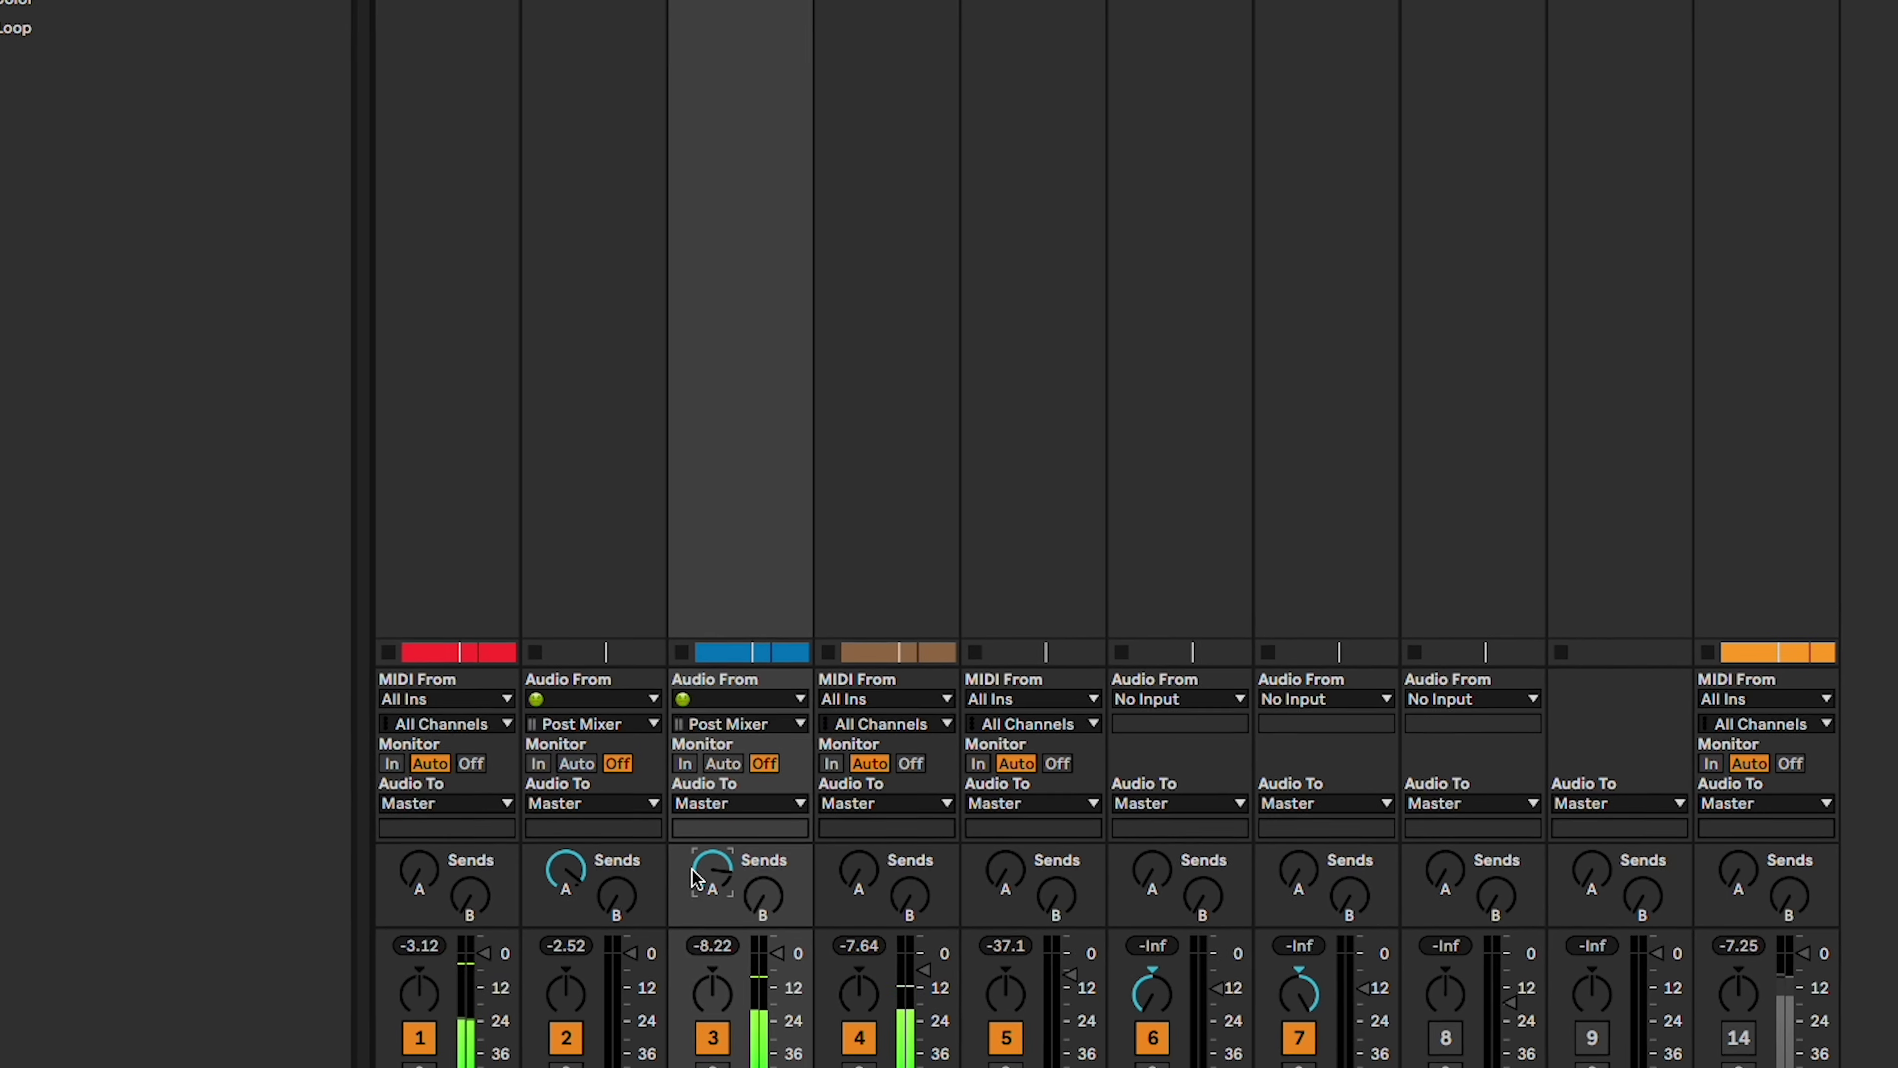
key("Tab")
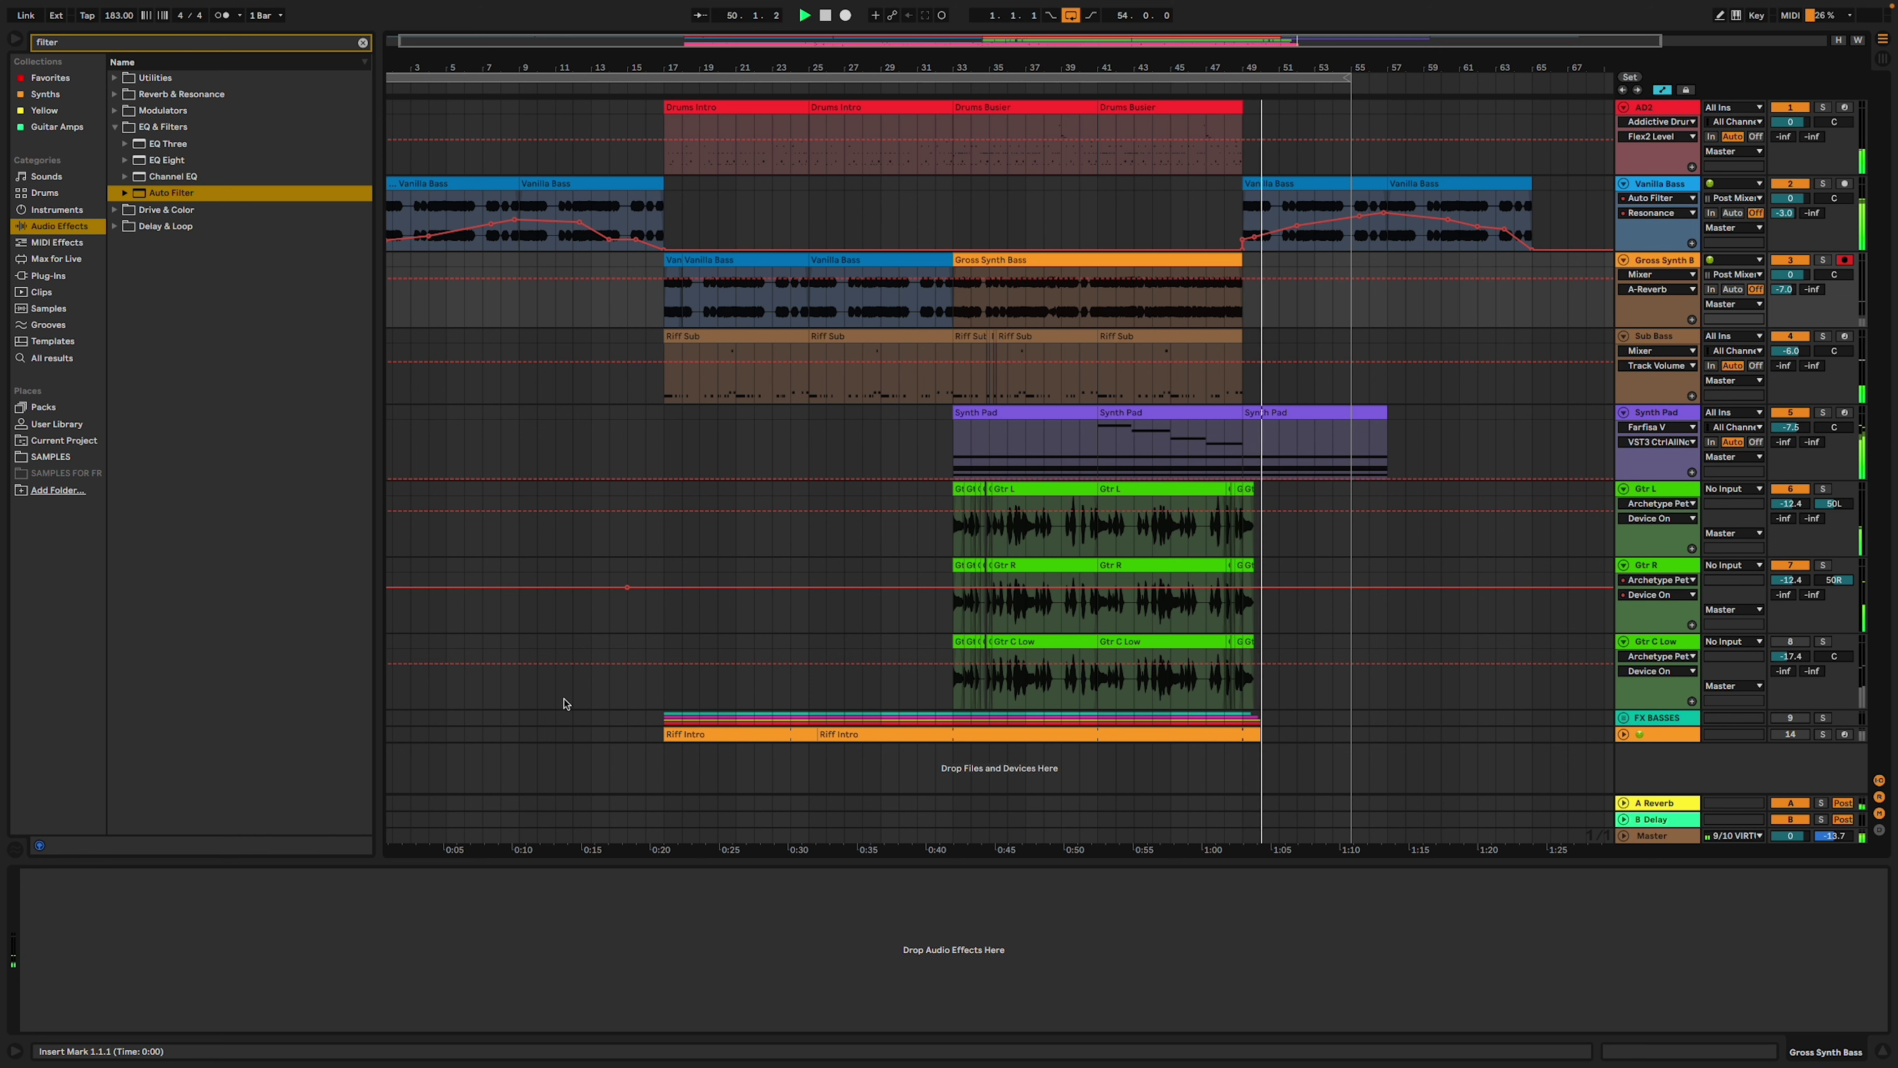
Show the Master track's effect devices and check its level in the mixer.
left_click(1677, 836)
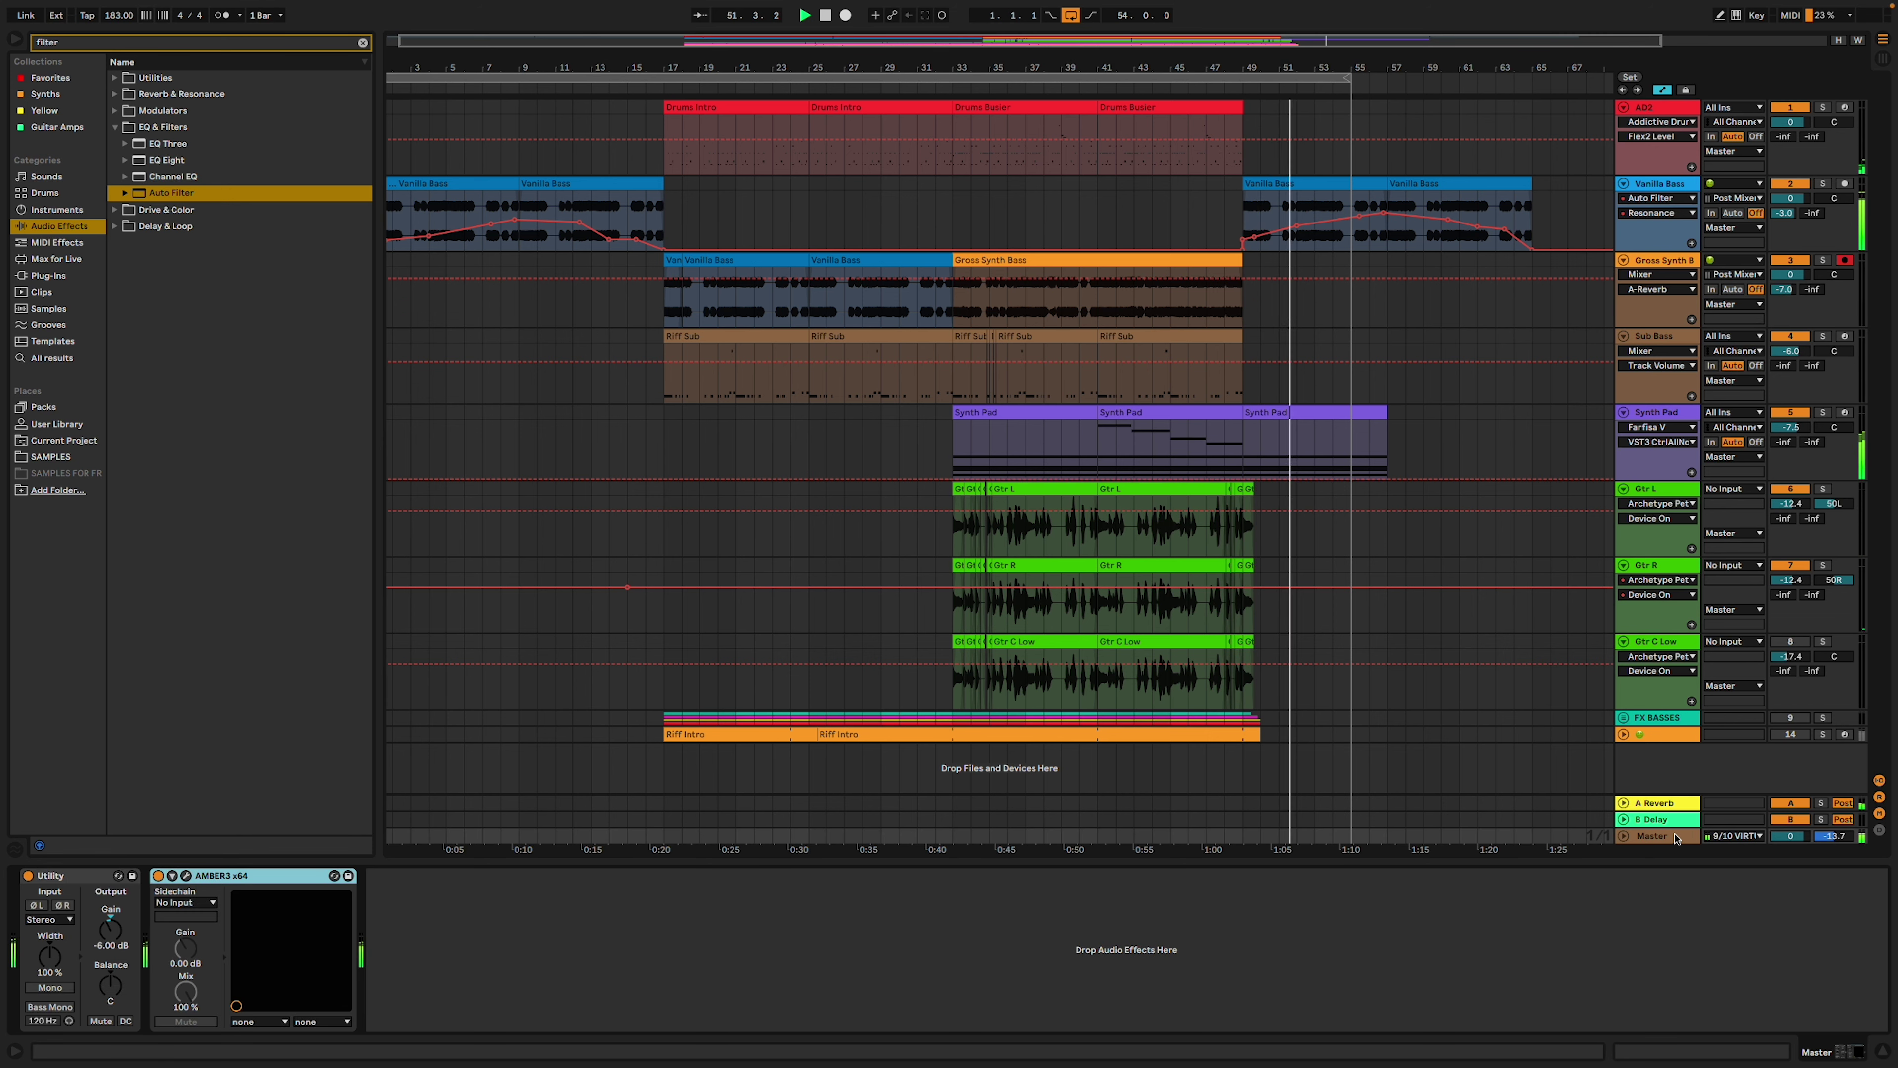
key("Tab")
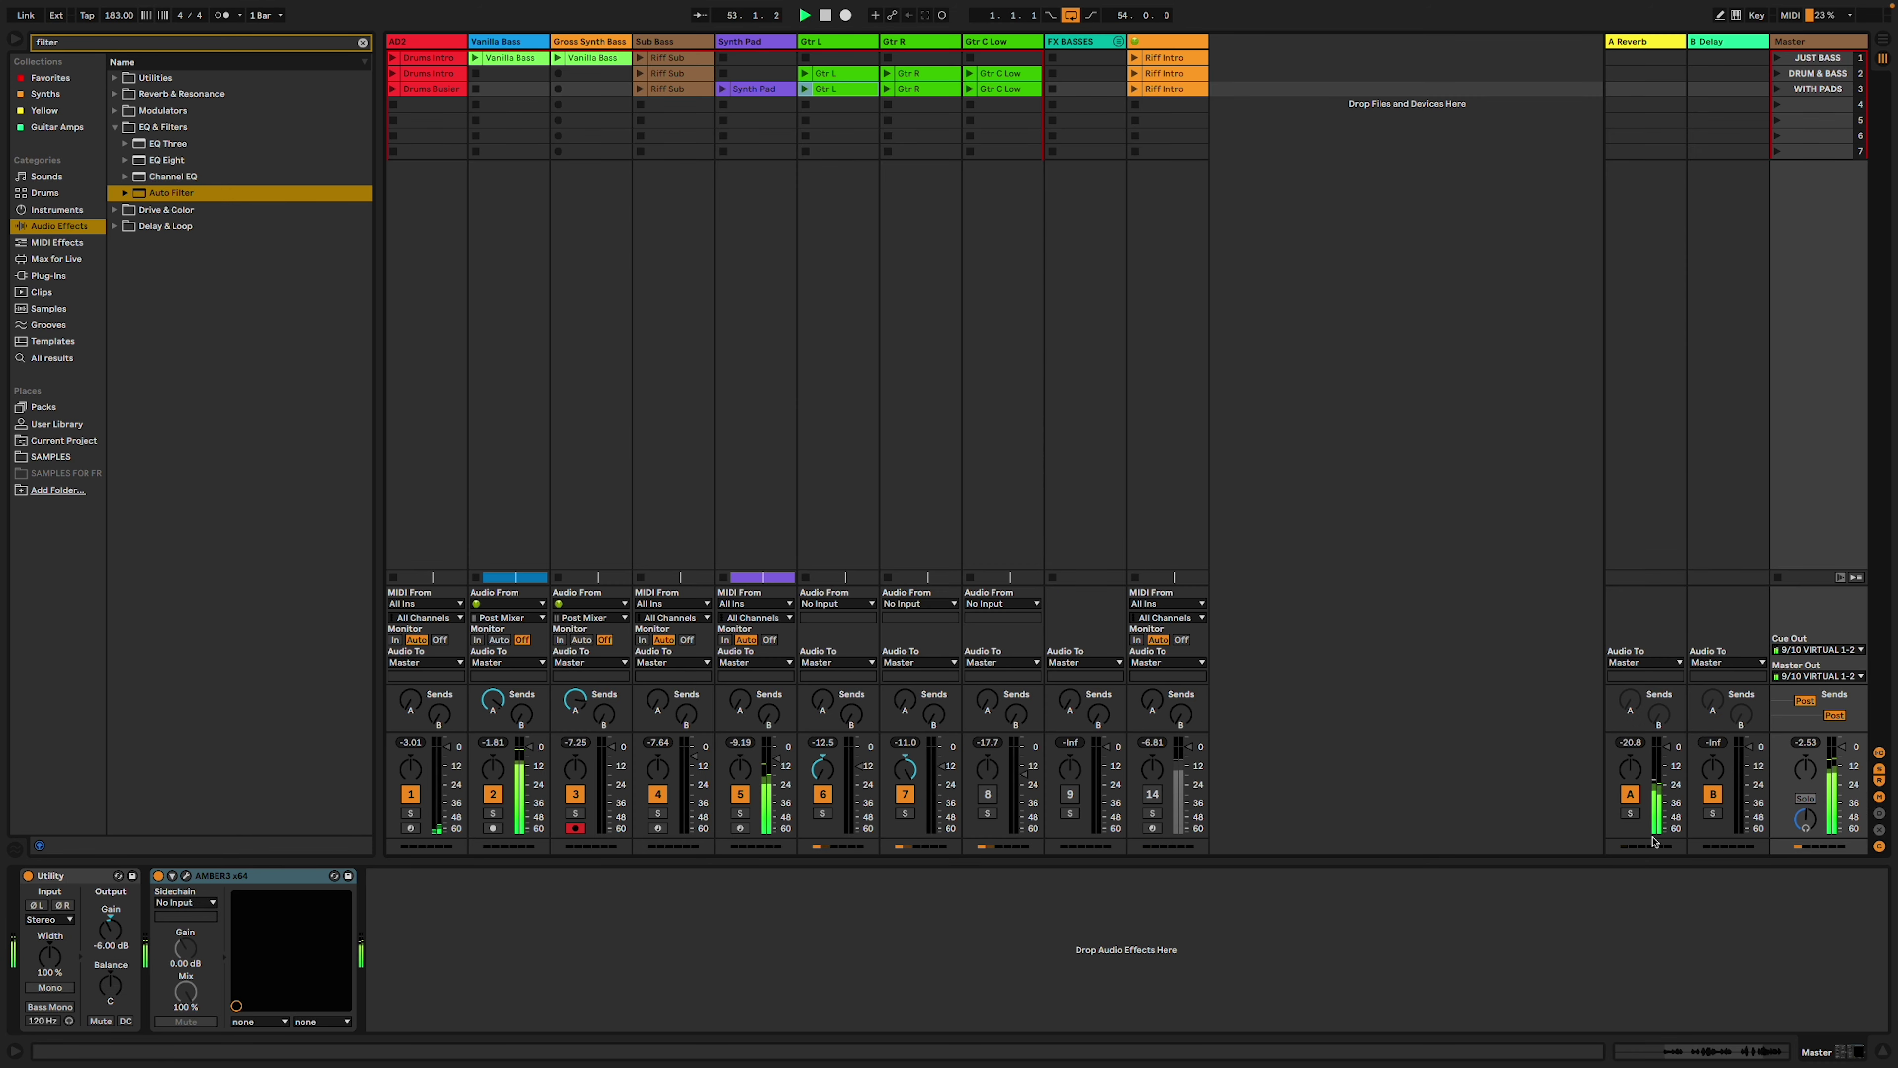
key("Tab")
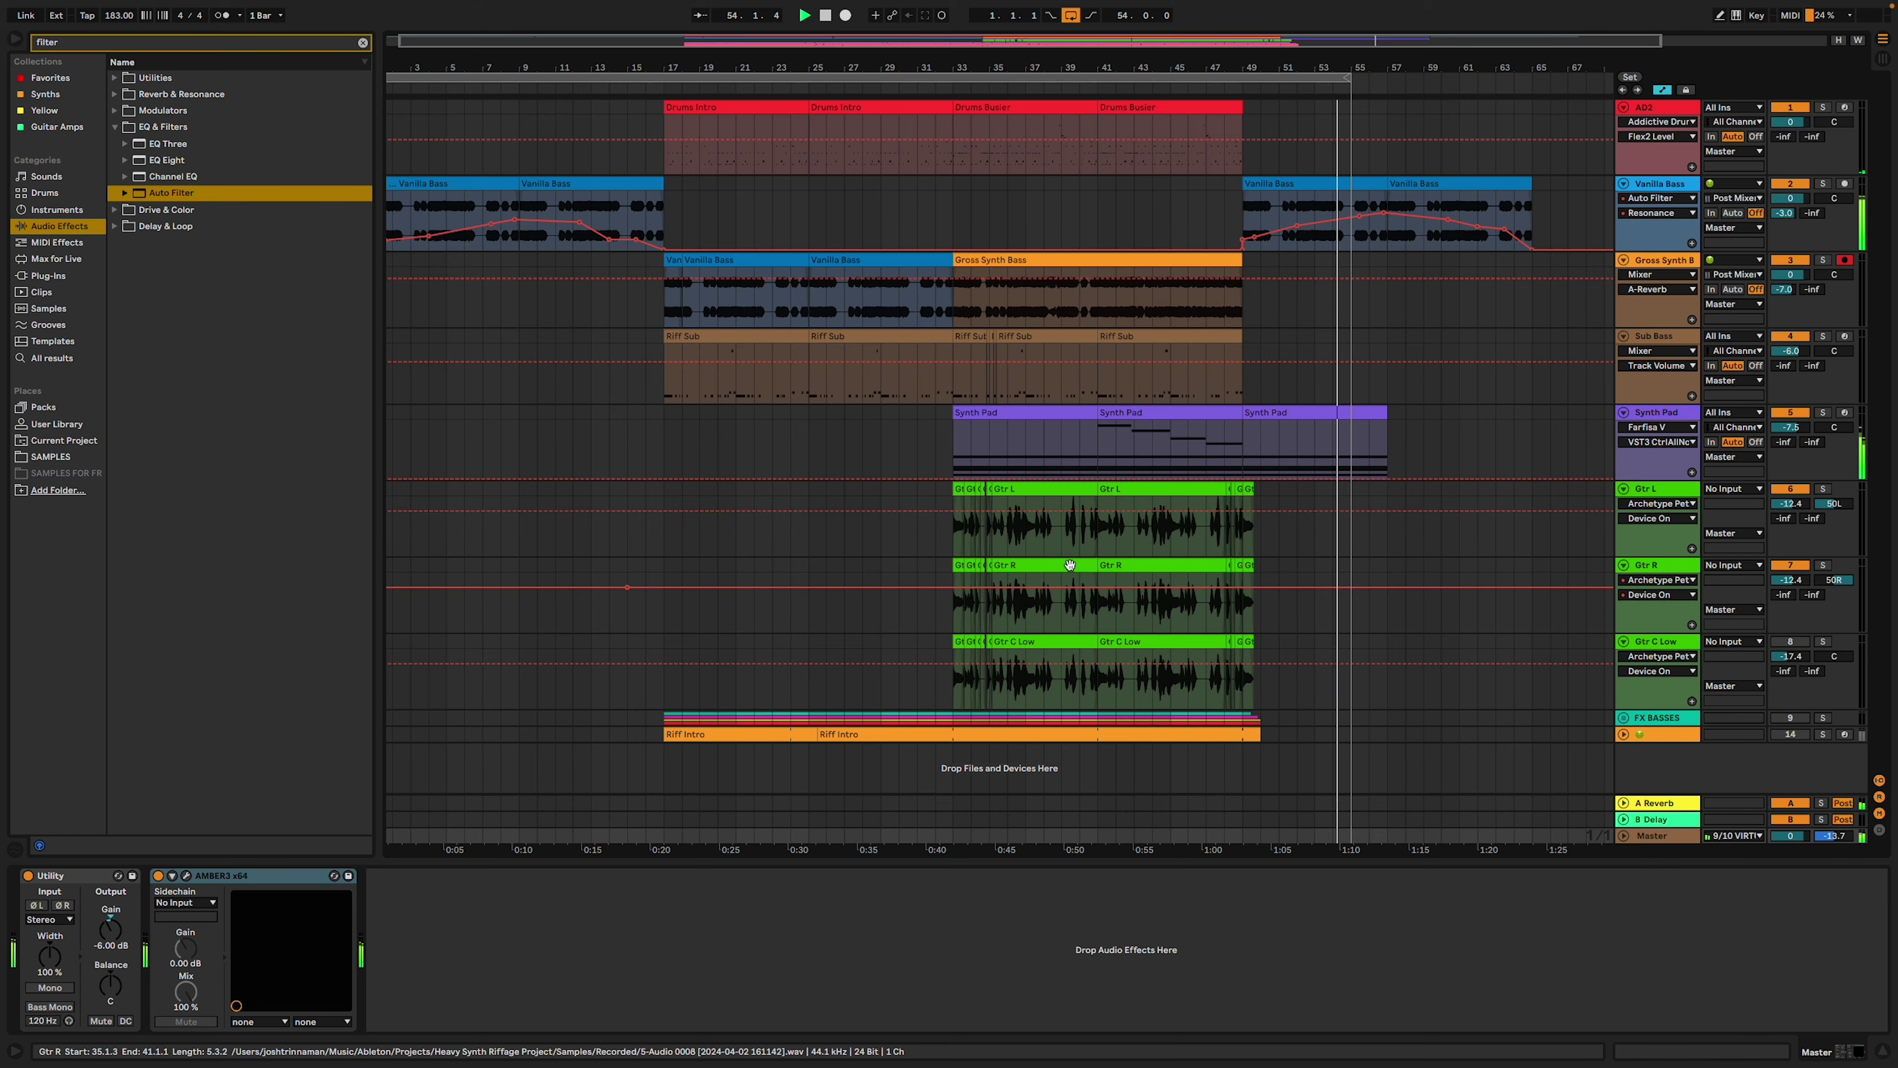
Set the loop to span the whole arrangement, 66 bars from bar 1.
left_click(1254, 236)
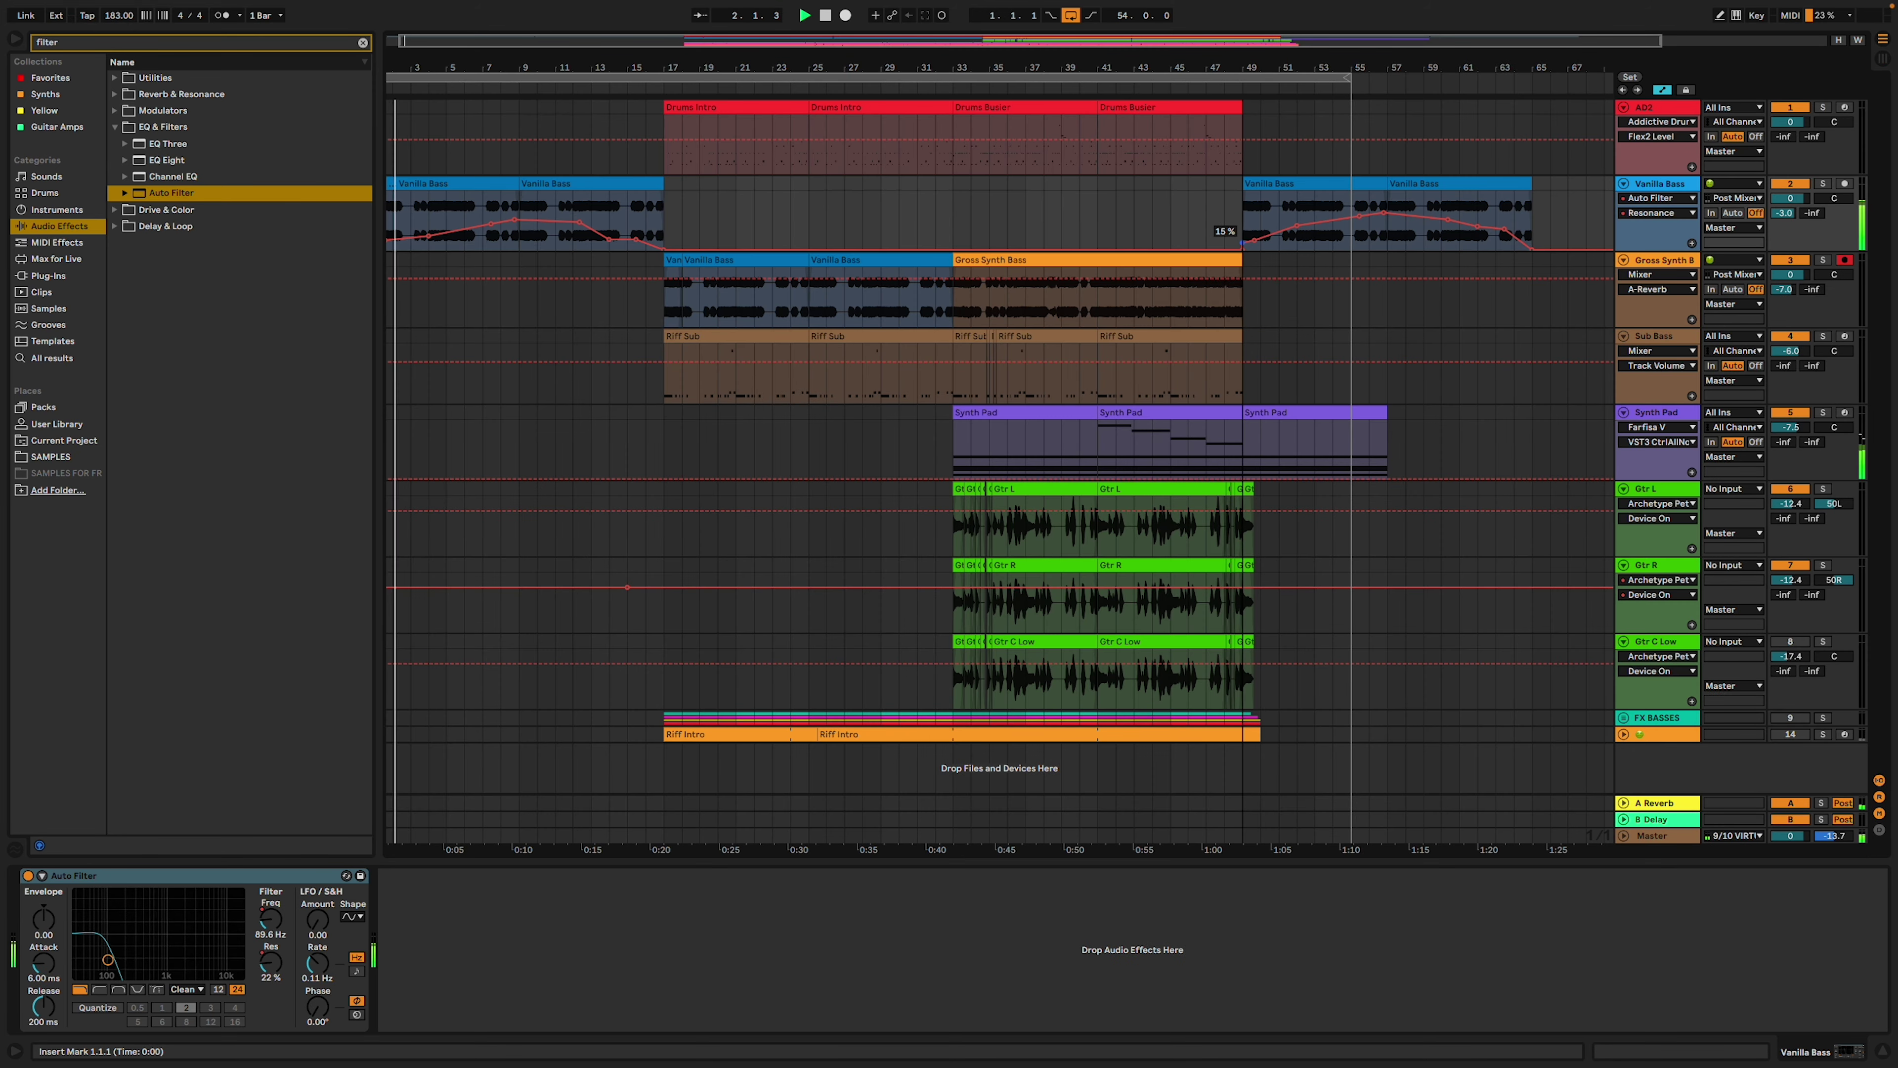
key("ctrl+a")
key("ctrl+l")
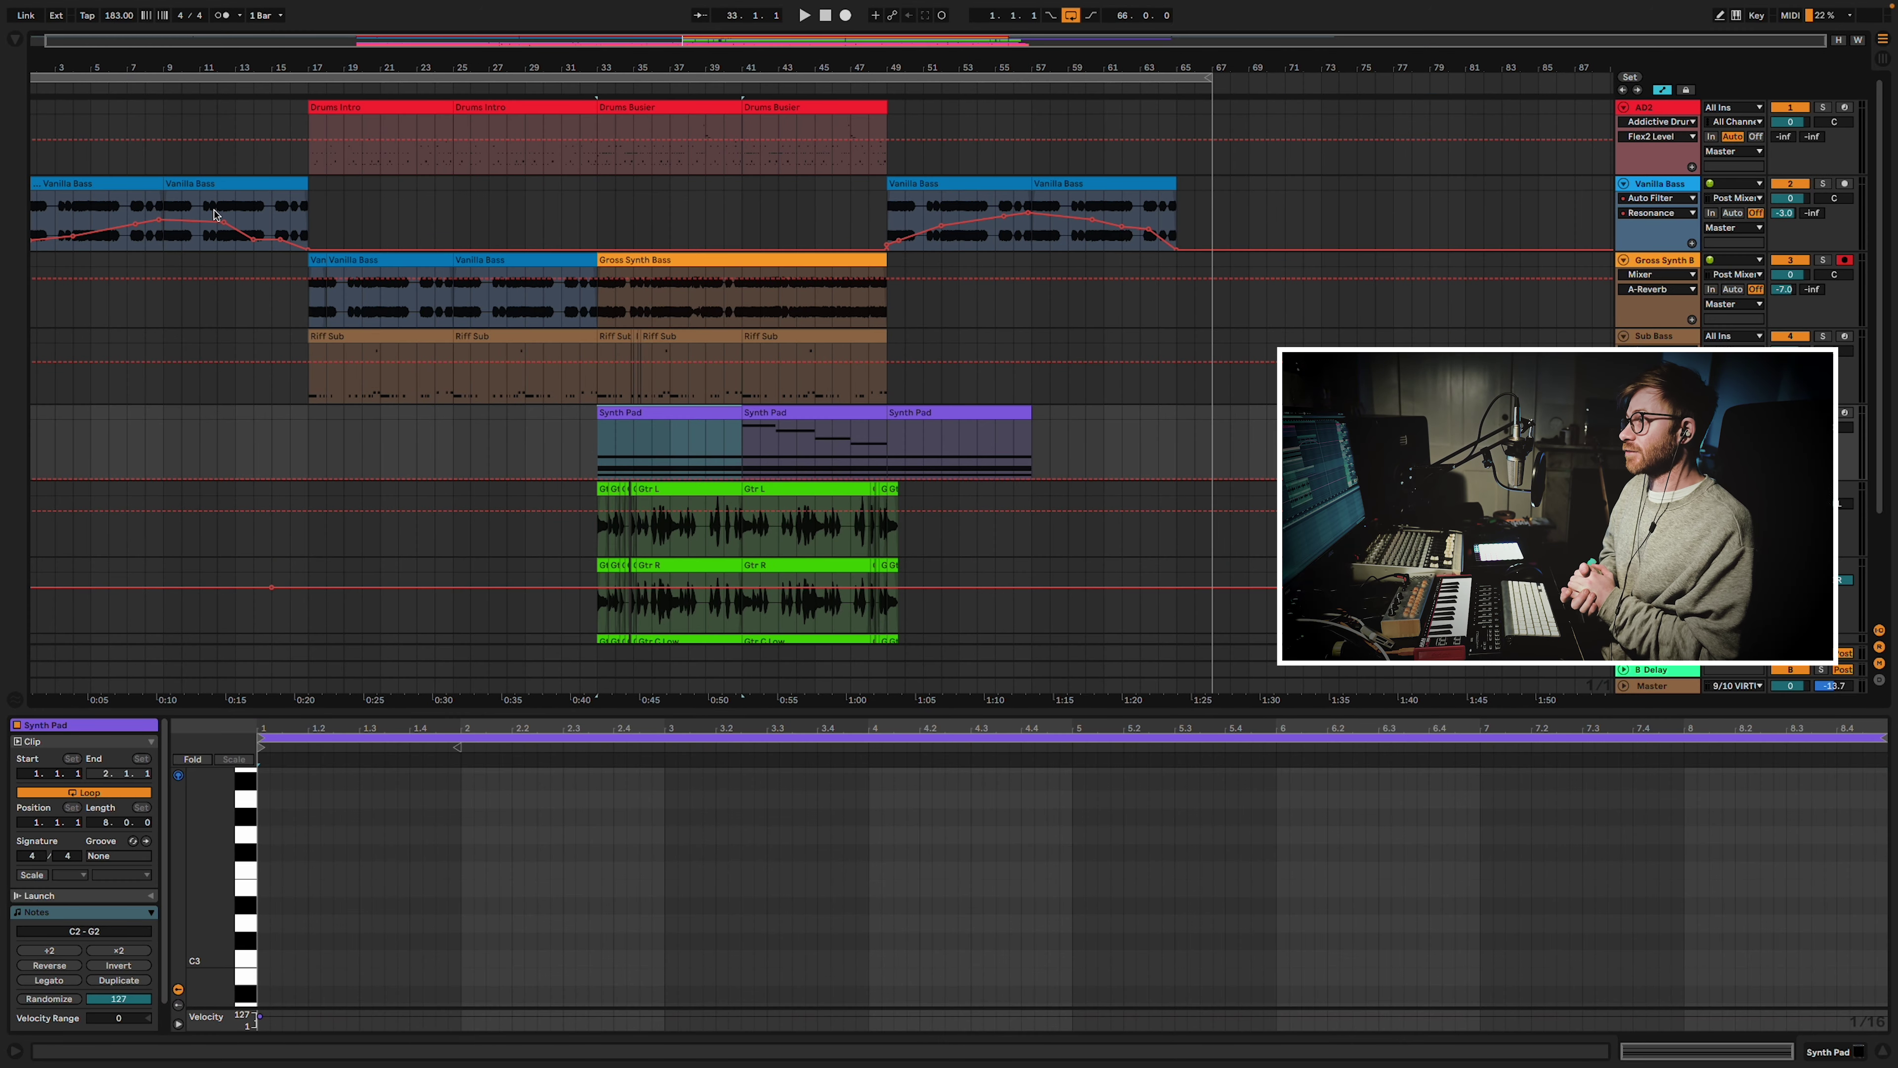
scroll(201, 391, "down", 5)
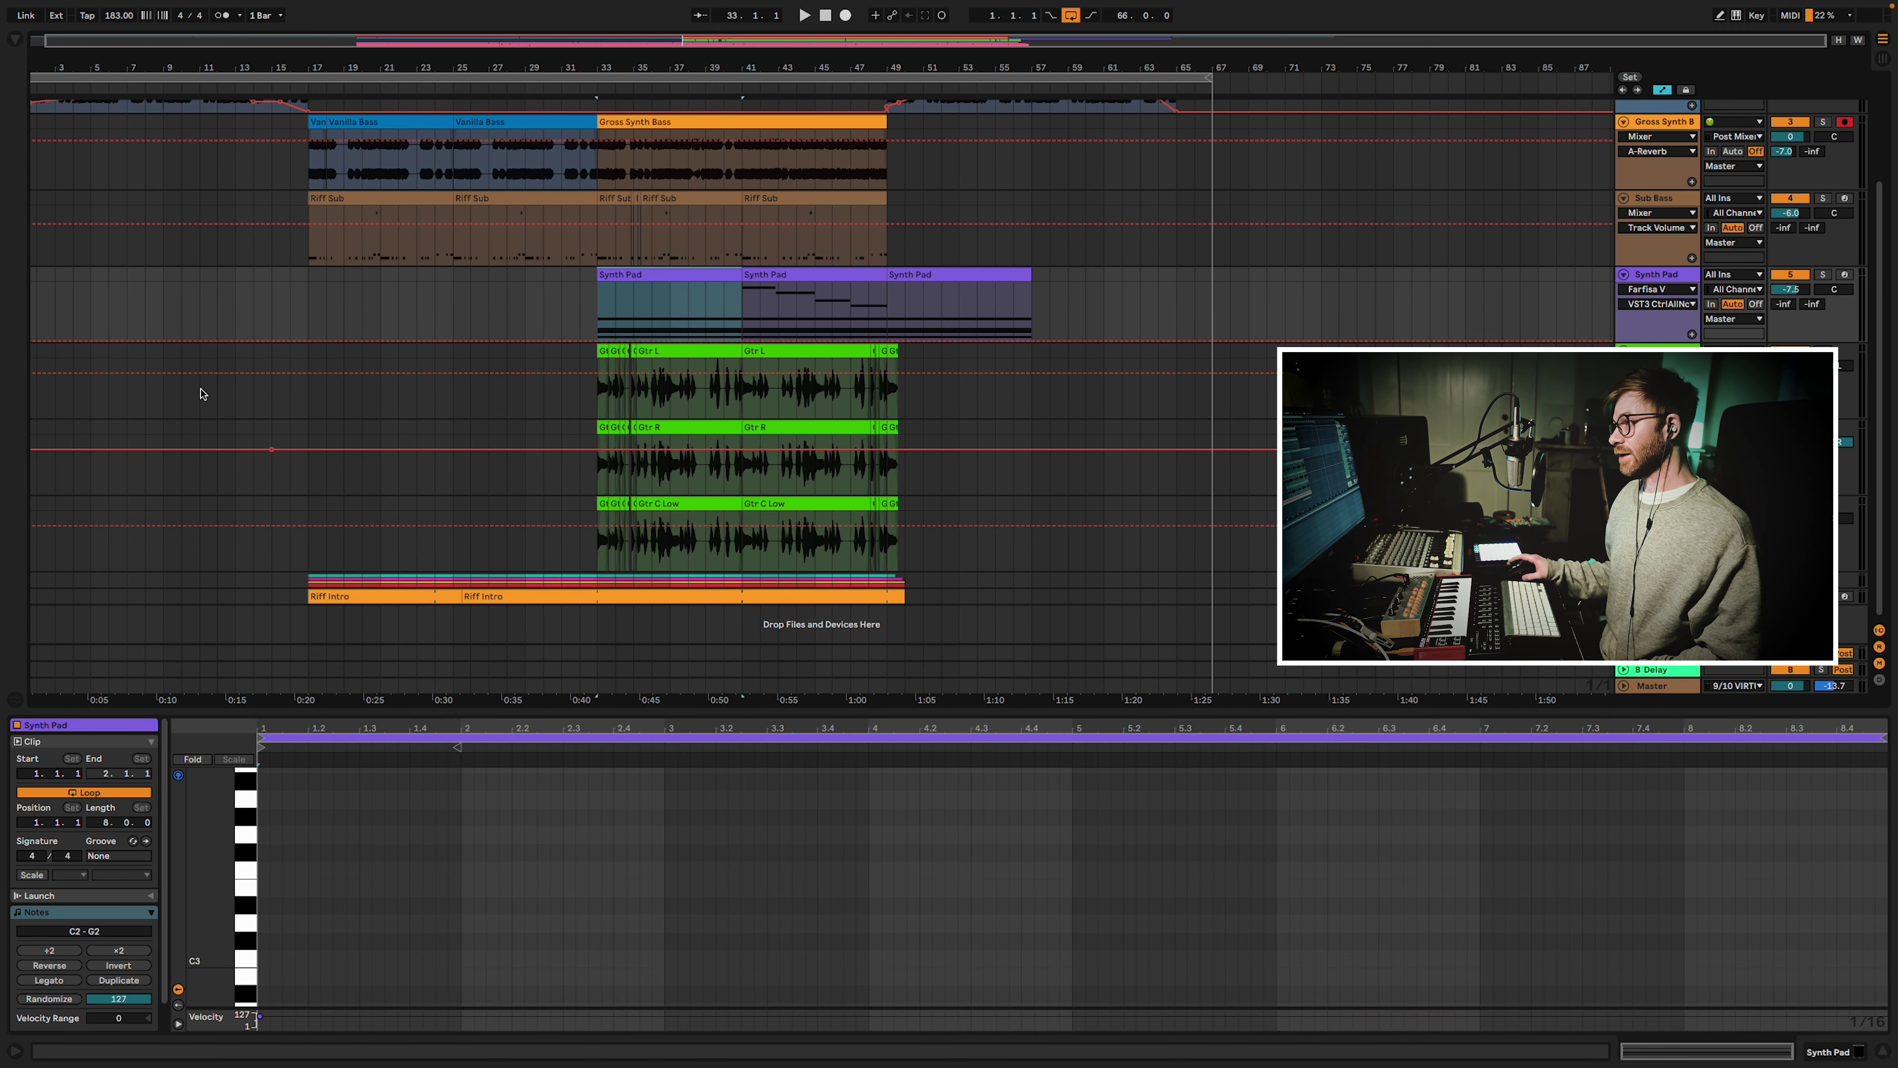